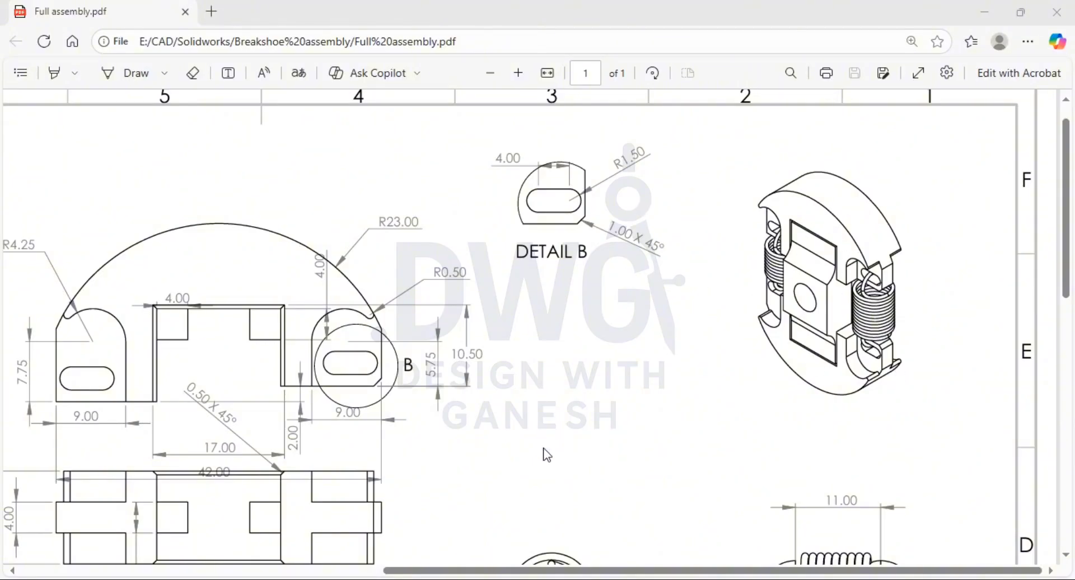
Examine the component overview and dimensioned views in Full assembly.pdf, and switch to CATIA V5
{"action": "scroll", "coordinate": [542, 477], "scroll_direction": "left", "scroll_amount": 10}
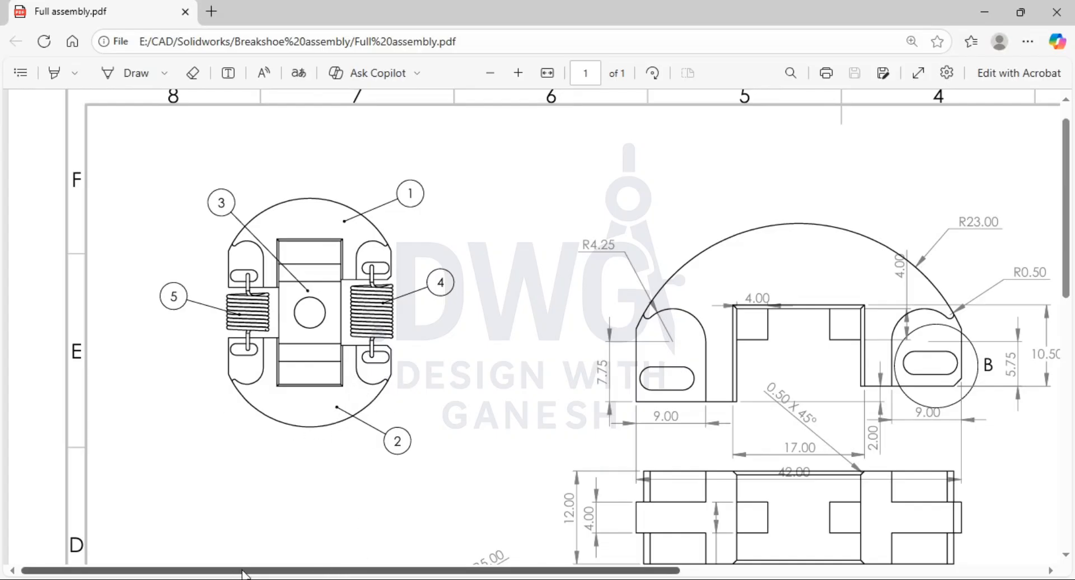
{"action": "left_click_drag", "start_coordinate": [249, 571], "coordinate": [612, 572]}
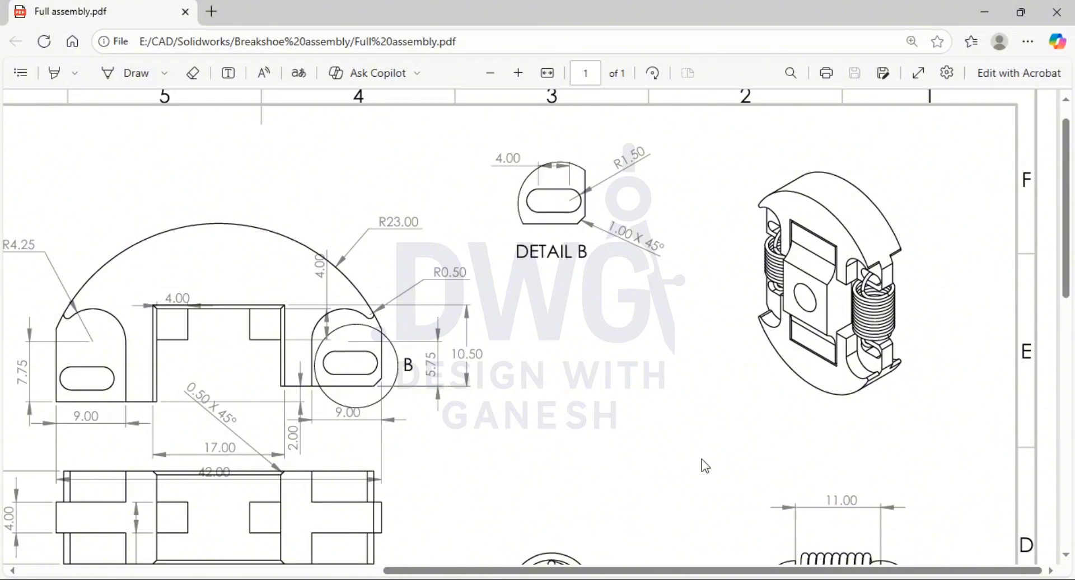
{"action": "key", "text": "alt+Tab"}
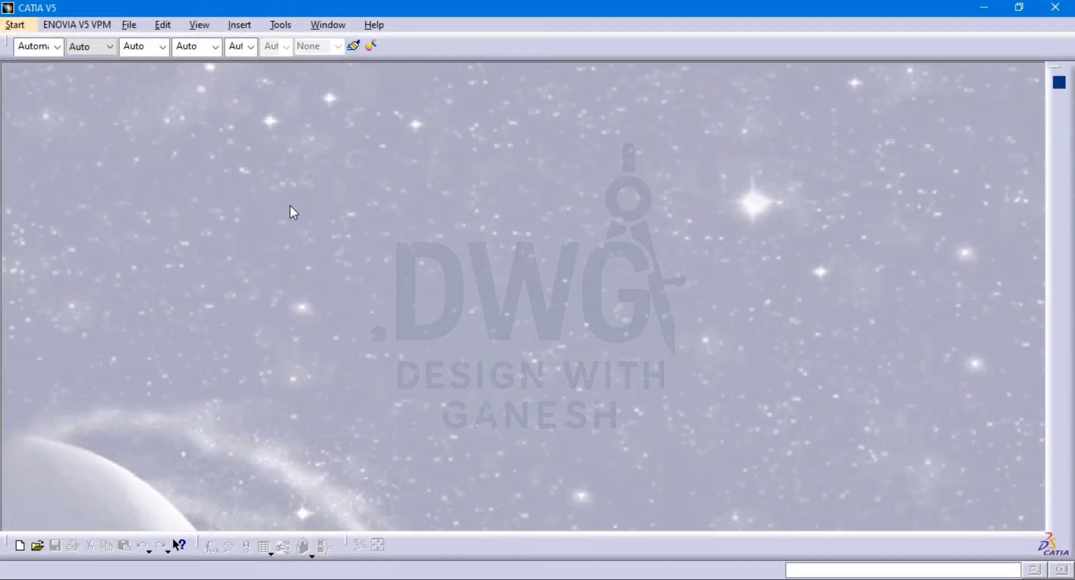
{"action": "key", "text": "alt+Tab"}
{"action": "key", "text": "alt+Tab"}
Create a new product in the Assembly Design workbench
{"action": "left_click", "coordinate": [15, 25]}
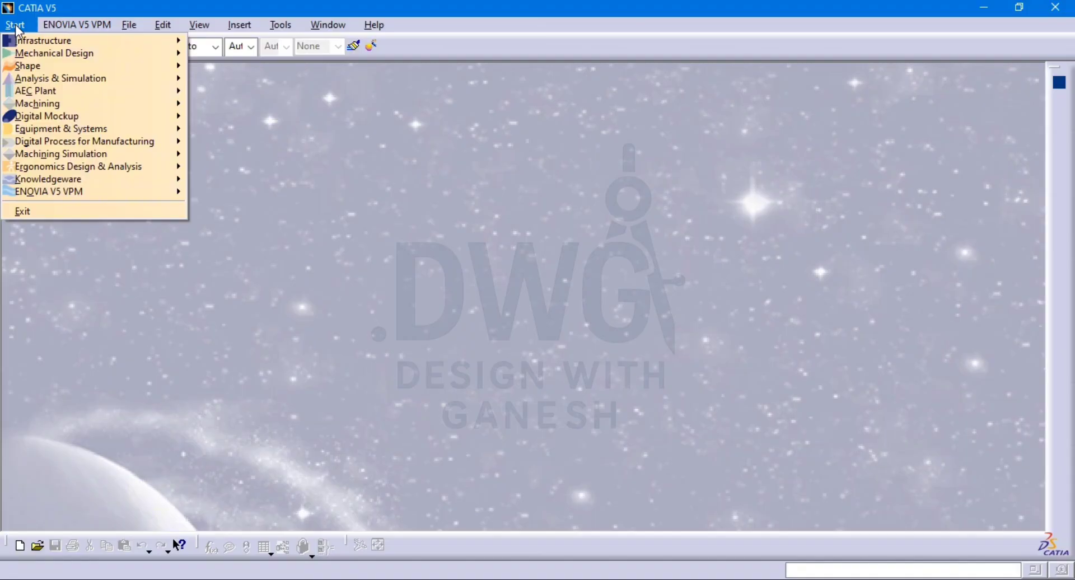
{"action": "mouse_move", "coordinate": [22, 52]}
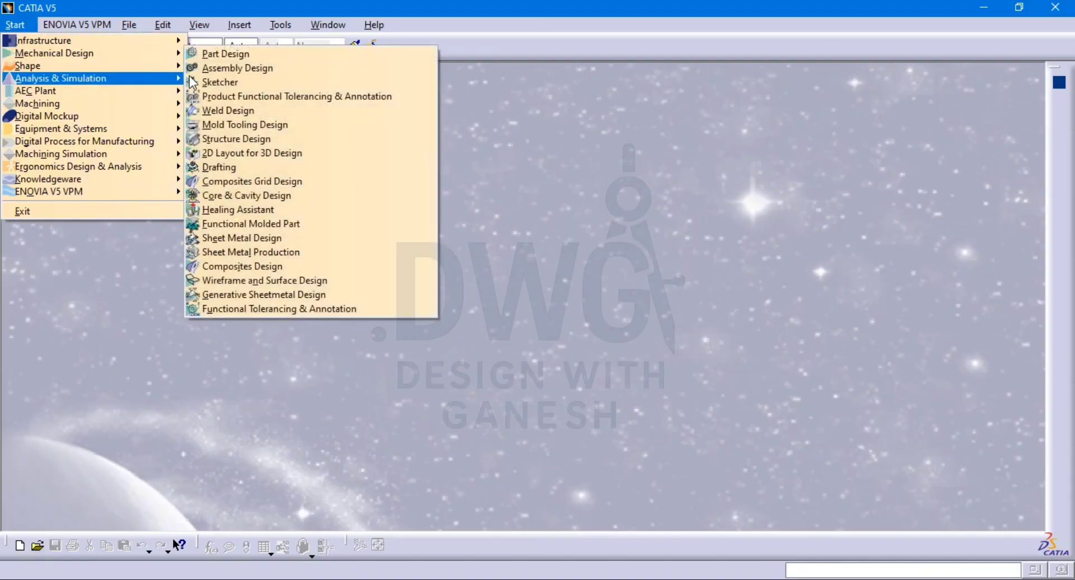
{"action": "left_click", "coordinate": [266, 70]}
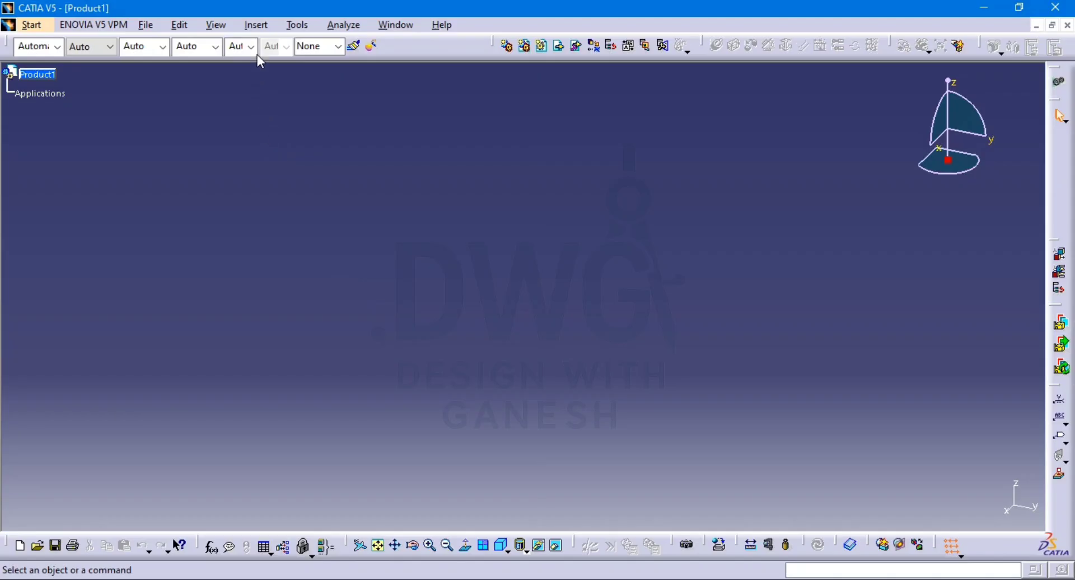
{"action": "left_click", "coordinate": [254, 26]}
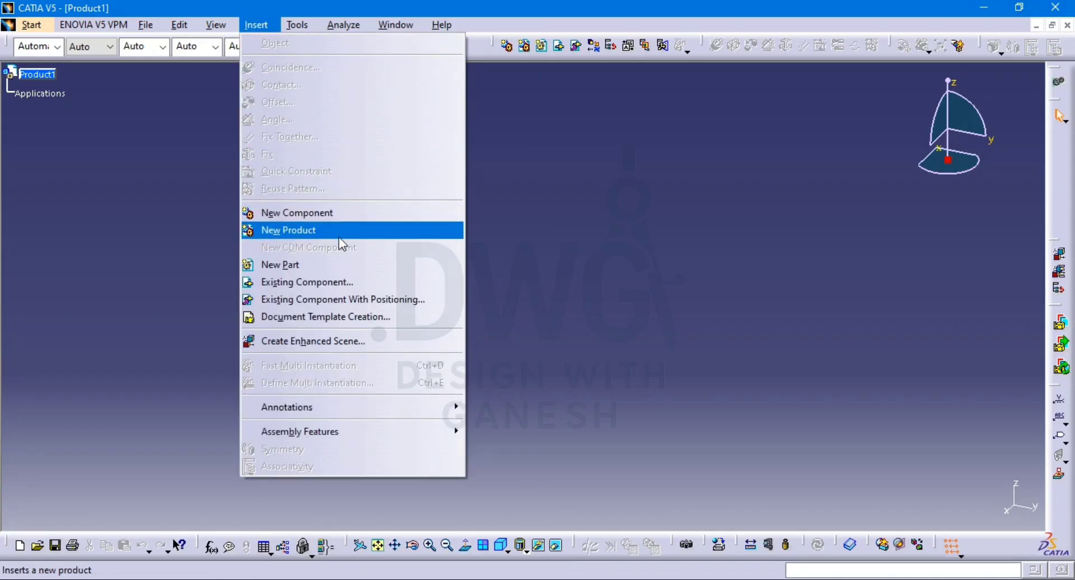
{"action": "left_click", "coordinate": [576, 254]}
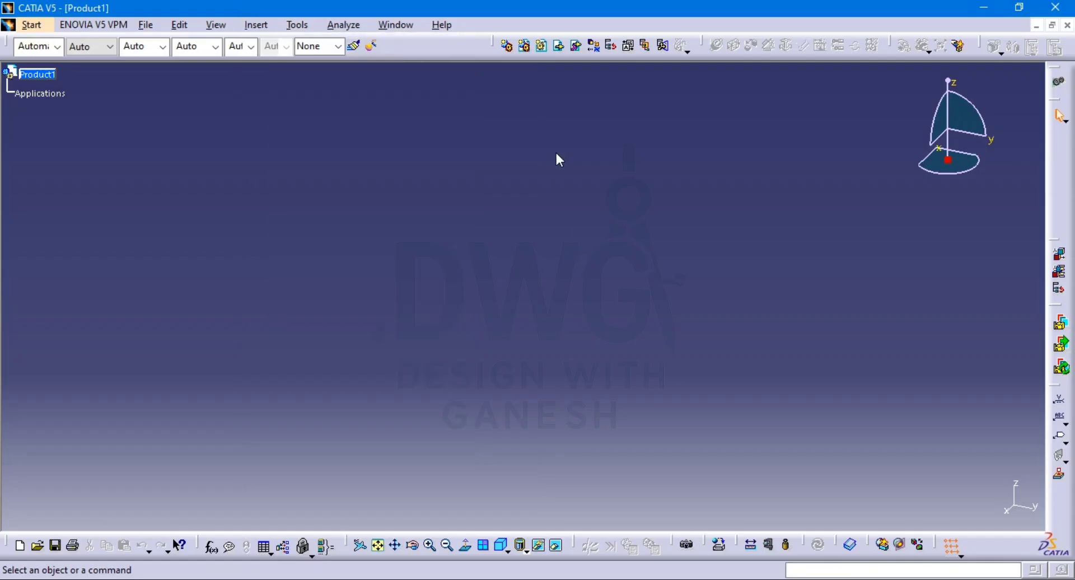
{"action": "left_click_drag", "start_coordinate": [497, 45], "coordinate": [544, 39]}
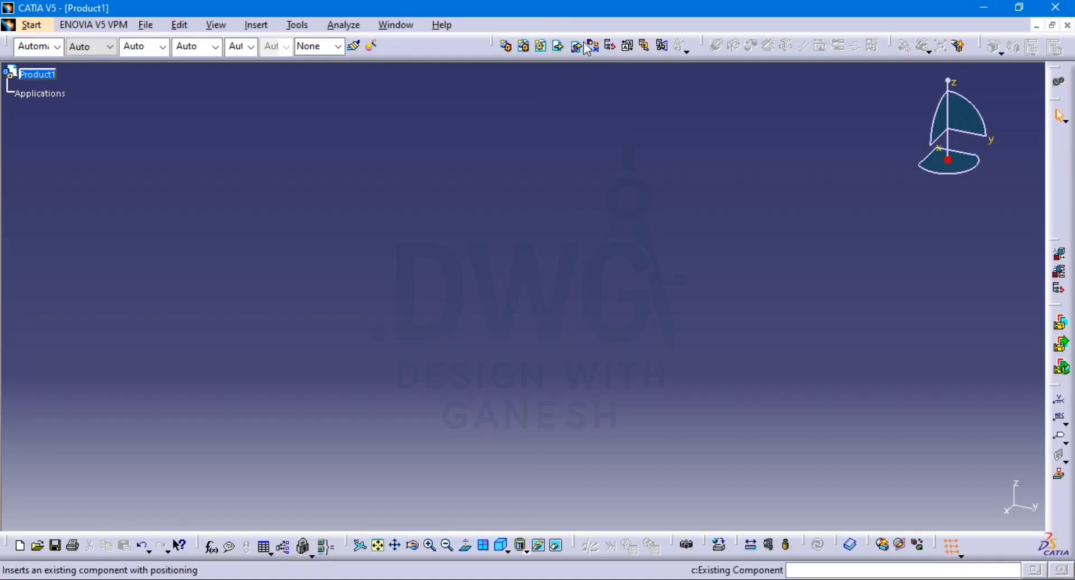
{"action": "right_click", "coordinate": [453, 40]}
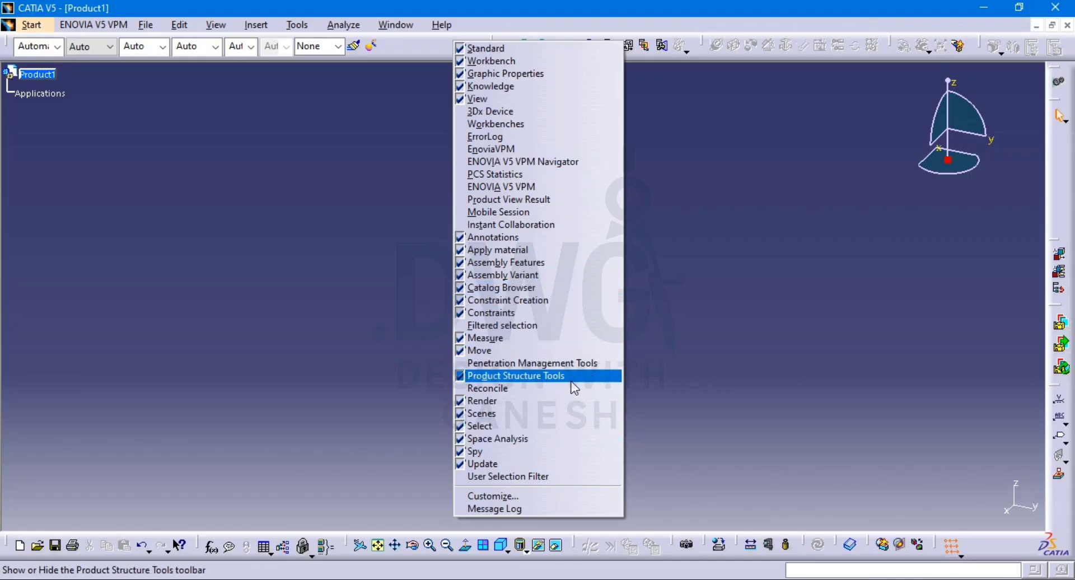
{"action": "left_click", "coordinate": [670, 365]}
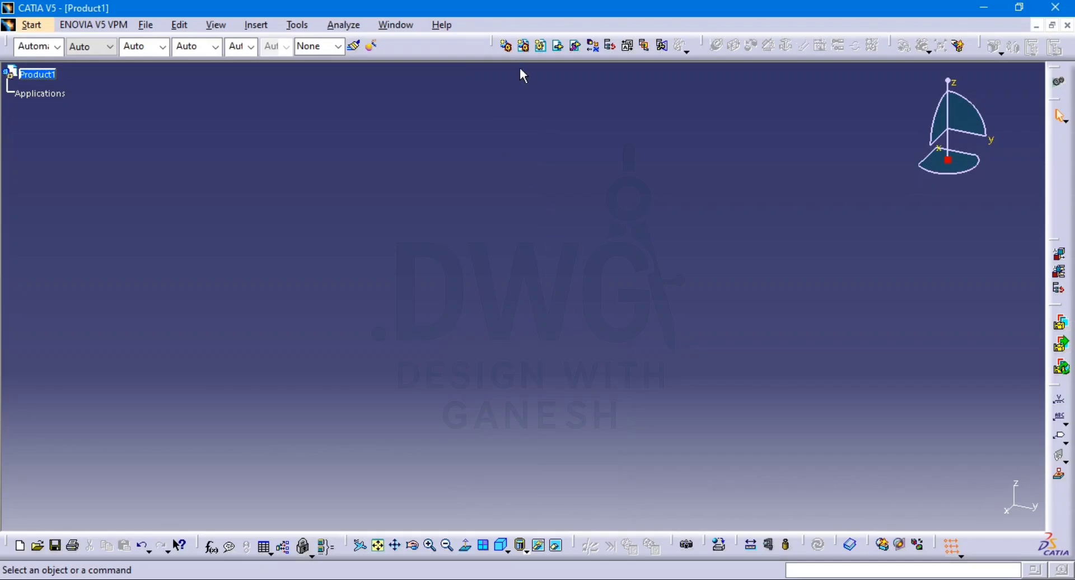
Insert a new part under Product1, expand its tree and activate its PartBody for editing in Part Design
{"action": "left_click", "coordinate": [543, 48]}
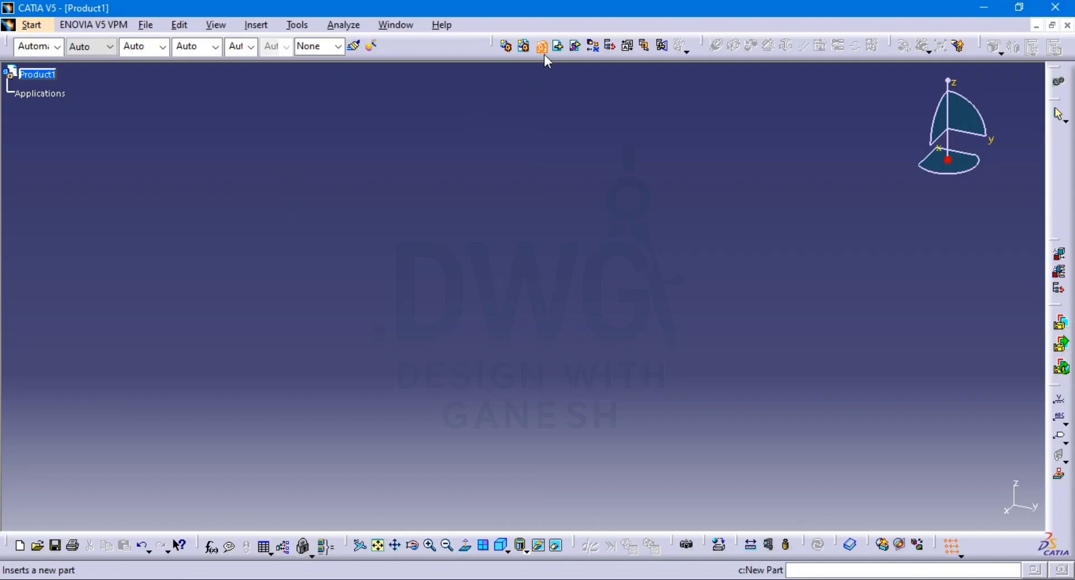
{"action": "left_click", "coordinate": [35, 74]}
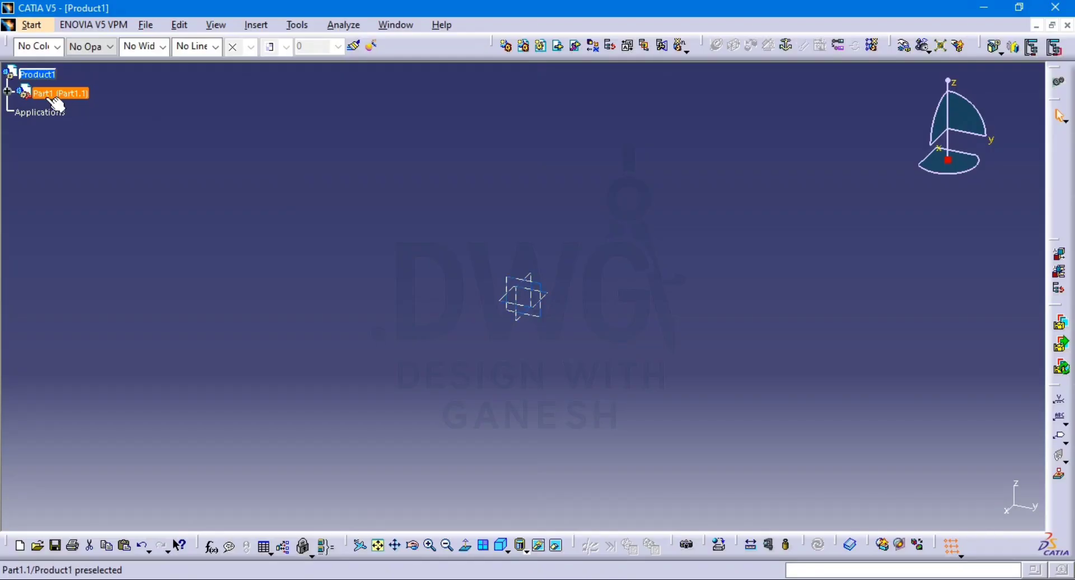
{"action": "left_click", "coordinate": [8, 91]}
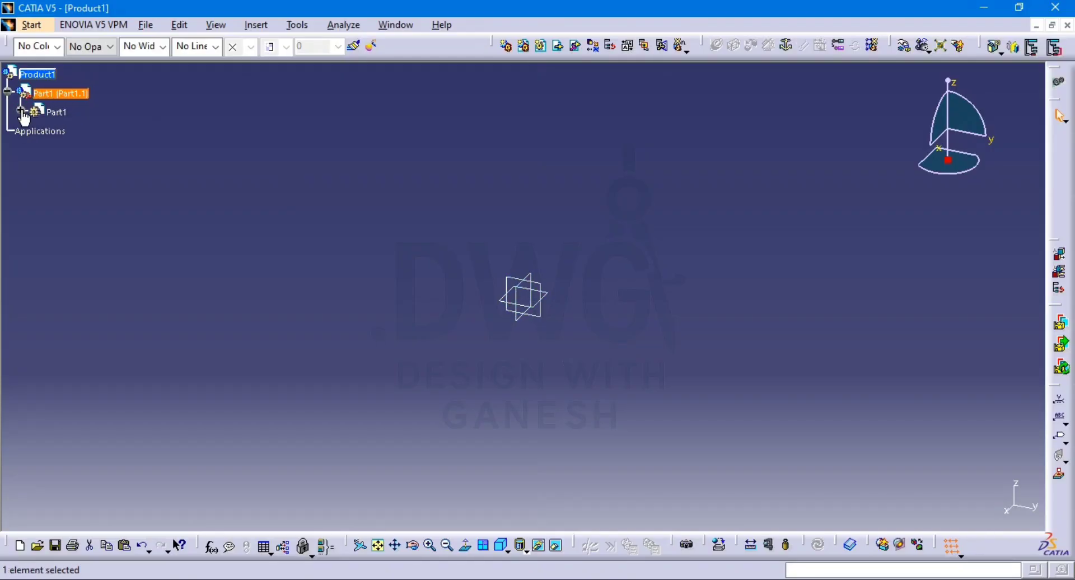
{"action": "left_click", "coordinate": [21, 111]}
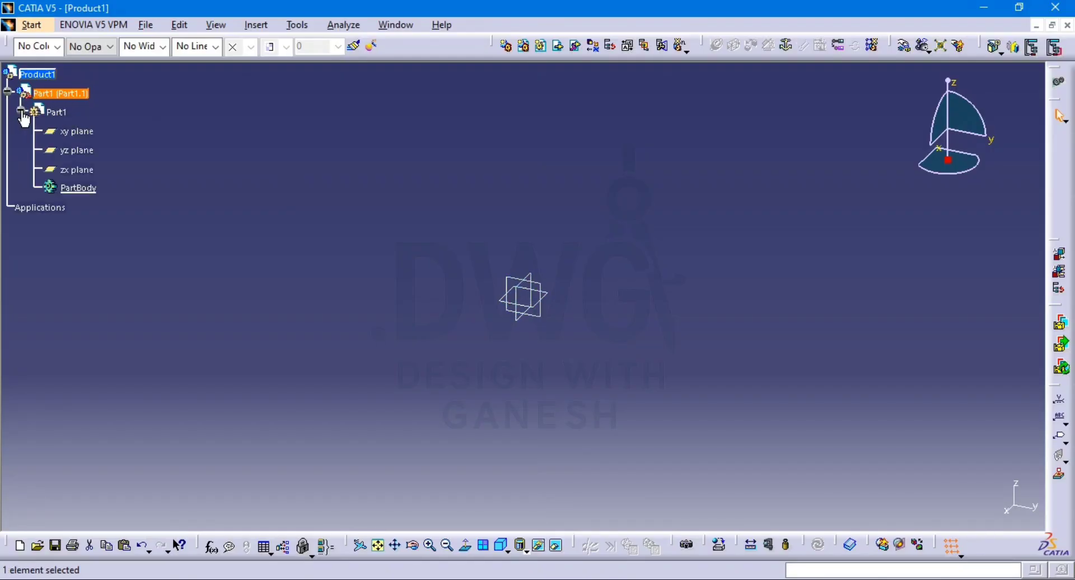
{"action": "double_click", "coordinate": [77, 189]}
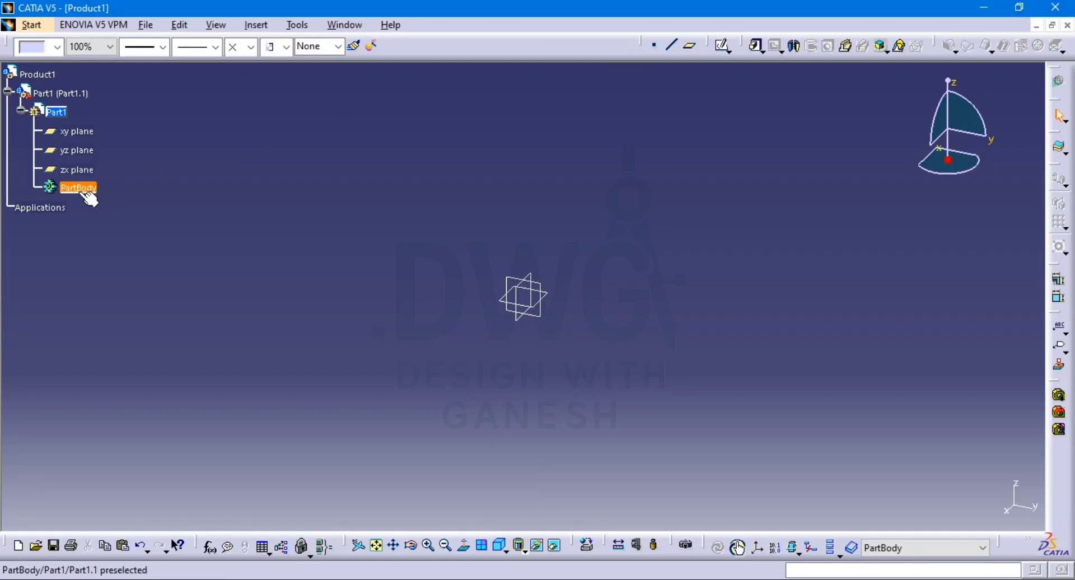
{"action": "left_click", "coordinate": [70, 191]}
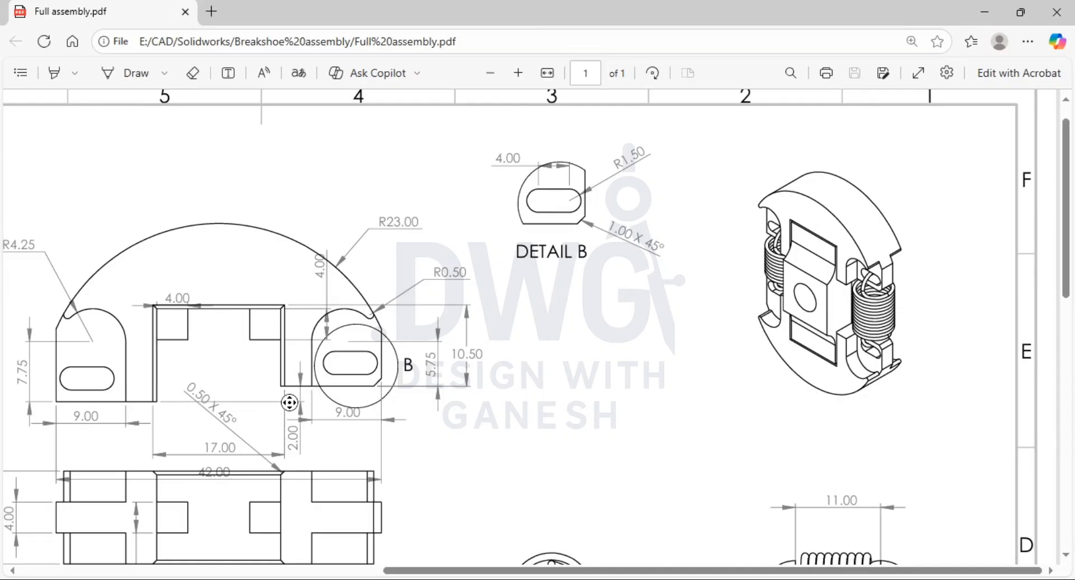
Check the shoe's dimensions in the PDF drawing, switch back to CATIA V5 and create a positioned sketch on the yz plane
{"action": "scroll", "coordinate": [287, 388], "scroll_direction": "left", "scroll_amount": 3}
{"action": "scroll", "coordinate": [287, 388], "scroll_direction": "left", "scroll_amount": 5}
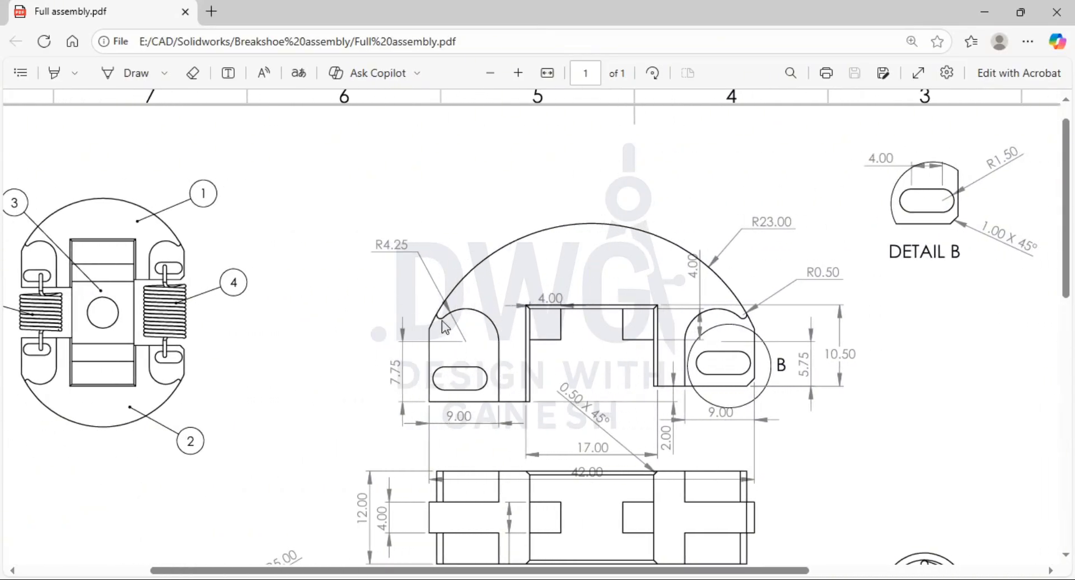
{"action": "key", "text": "alt+Tab"}
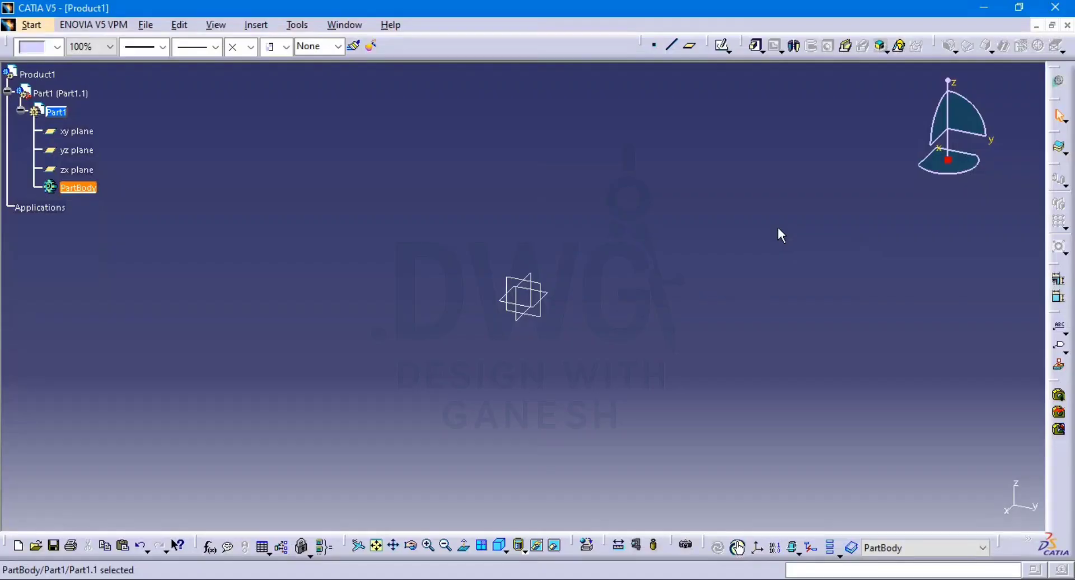
{"action": "left_click", "coordinate": [729, 51]}
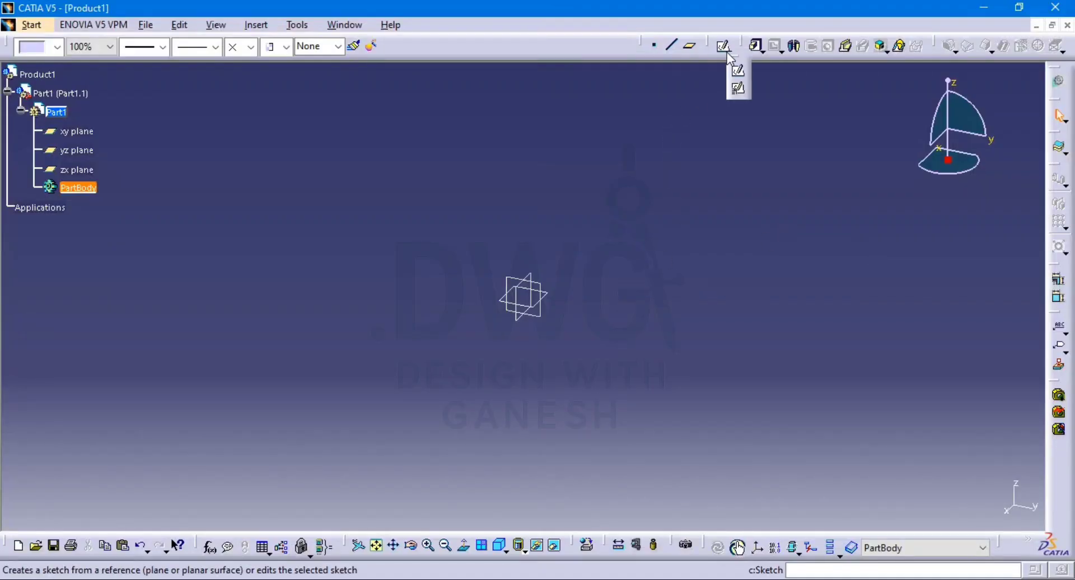
{"action": "left_click", "coordinate": [737, 90]}
{"action": "left_click", "coordinate": [532, 309]}
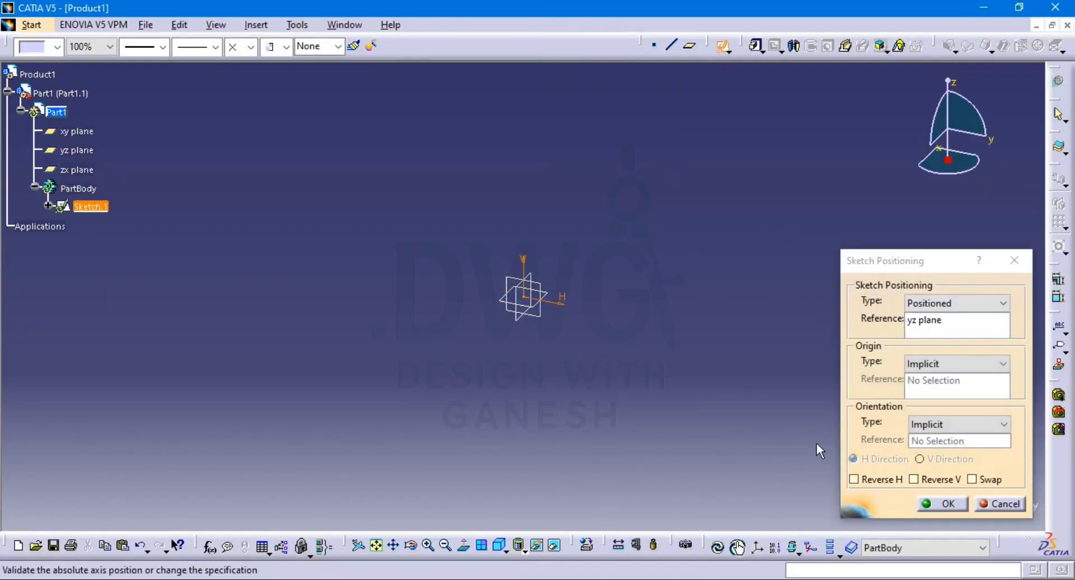
{"action": "left_click", "coordinate": [929, 501]}
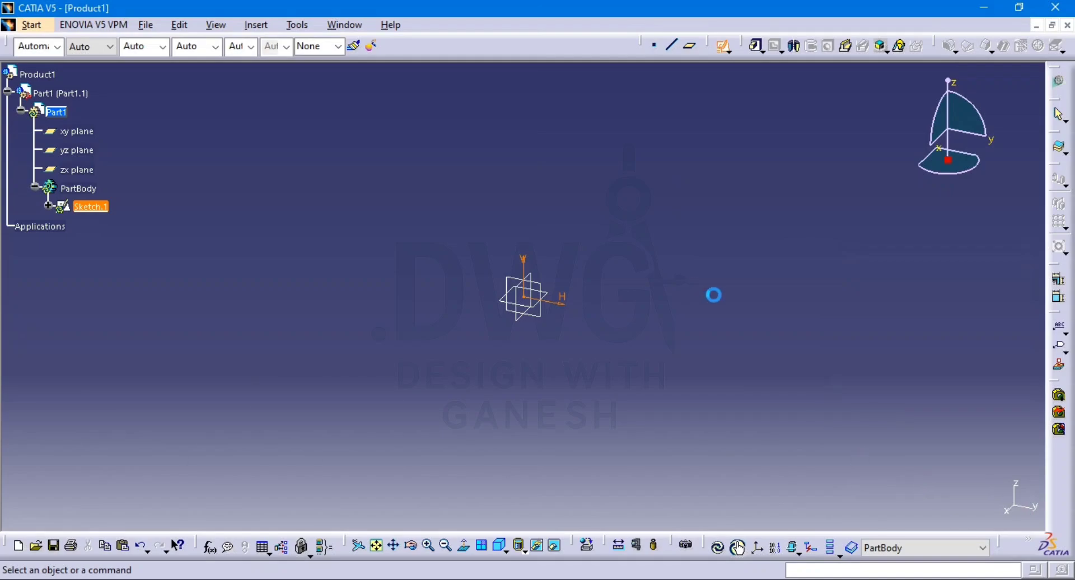
Sketch a circle centred on the sketch origin
{"action": "left_click", "coordinate": [1060, 205]}
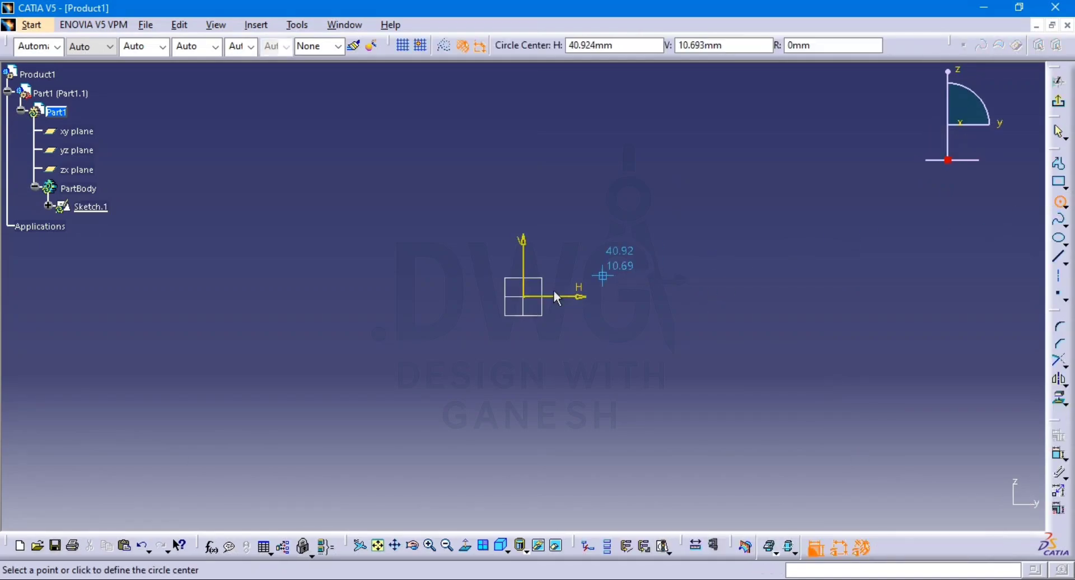
{"action": "left_click", "coordinate": [523, 297]}
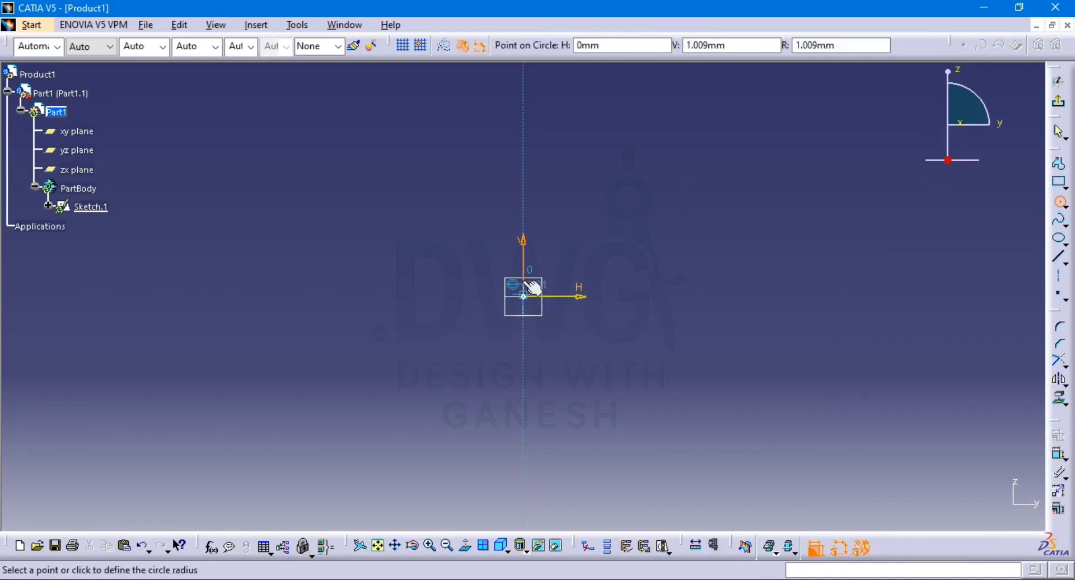
{"action": "left_click", "coordinate": [579, 231]}
{"action": "left_click", "coordinate": [815, 350]}
Dimension the circle and set its diameter to 46 mm
{"action": "left_click", "coordinate": [1056, 452]}
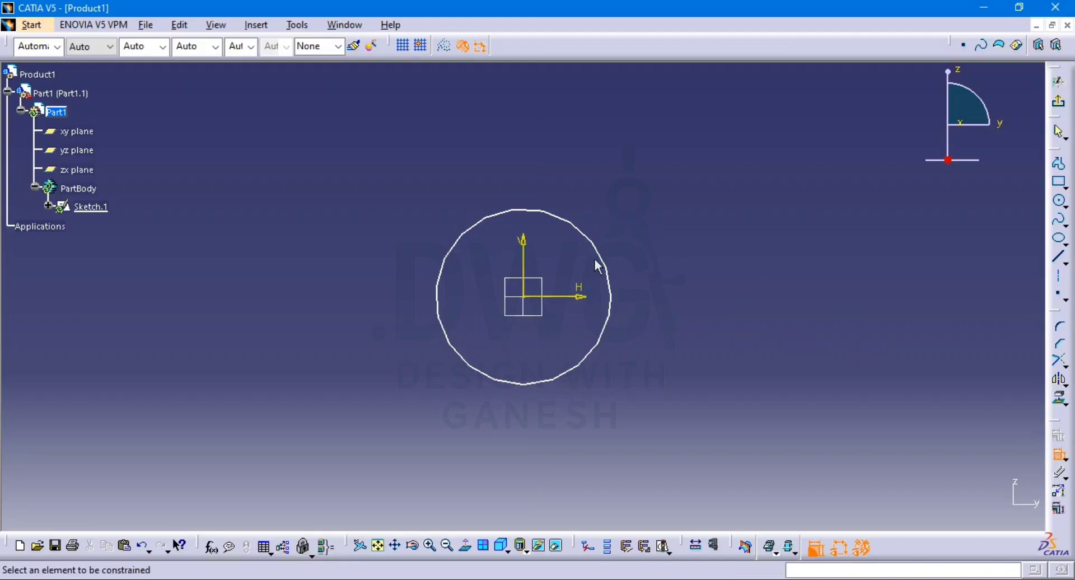
{"action": "left_click", "coordinate": [606, 268]}
{"action": "left_click", "coordinate": [616, 207]}
{"action": "double_click", "coordinate": [606, 203]}
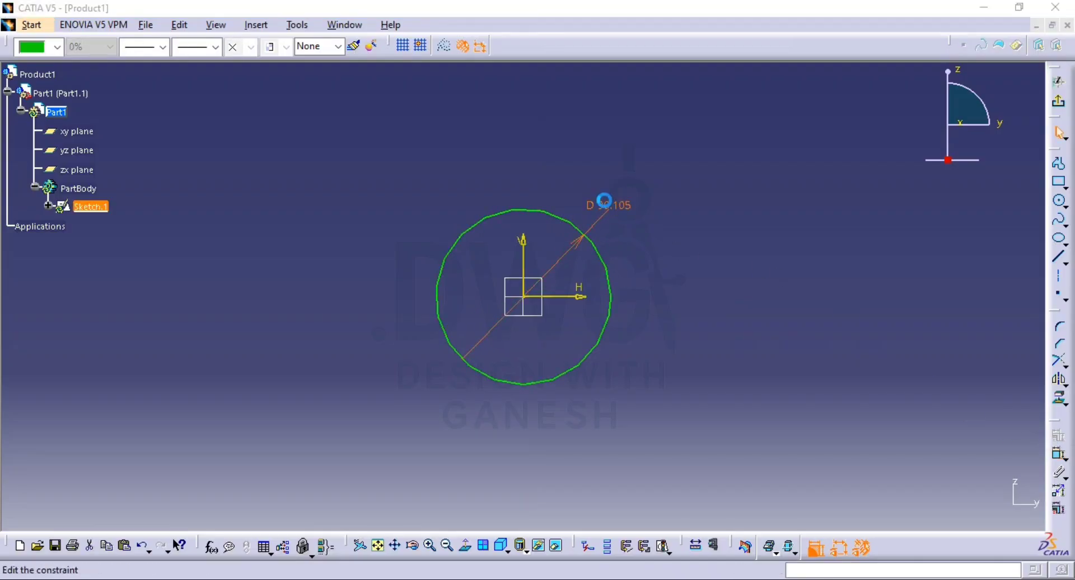
{"action": "type", "text": "46"}
{"action": "key", "text": "Return"}
{"action": "middle_click_drag", "start_coordinate": [564, 337], "coordinate": [566, 241], "text": "ctrl"}
{"action": "mouse_move", "coordinate": [580, 280]}
{"action": "middle_mouse_down"}
{"action": "mouse_move", "coordinate": [580, 344]}
{"action": "mouse_move", "coordinate": [595, 298]}
{"action": "middle_mouse_up"}
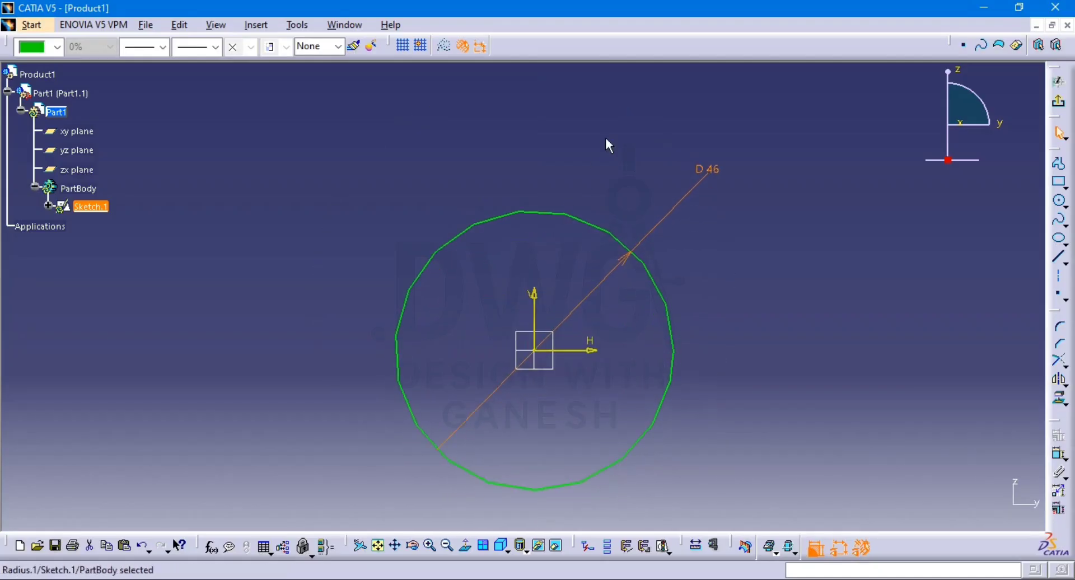
Draw a vertical axis line through the circle's centre, from its topmost to its bottommost point
{"action": "left_click", "coordinate": [1057, 275]}
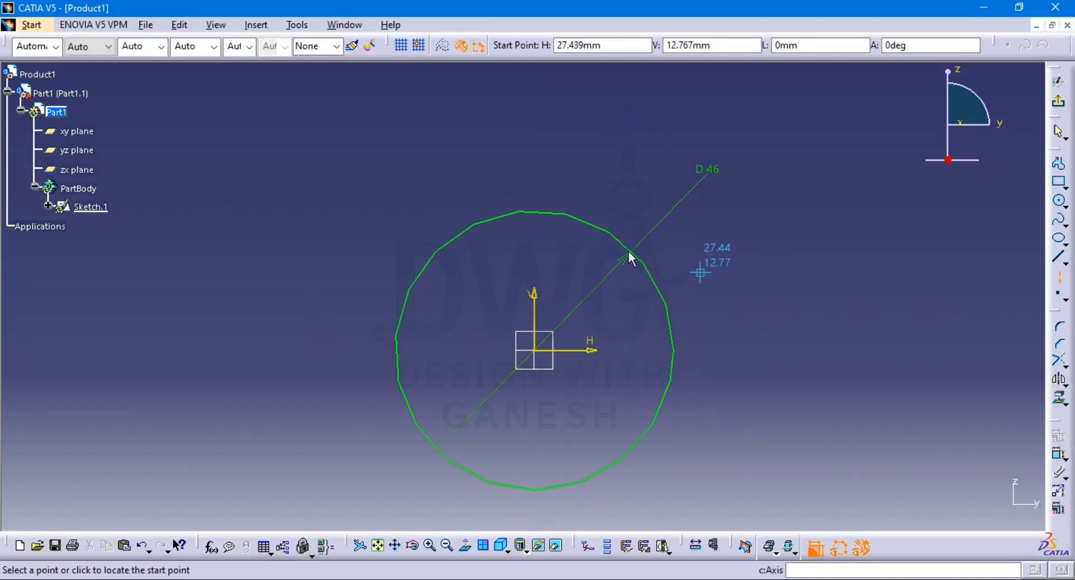
{"action": "left_click", "coordinate": [535, 213]}
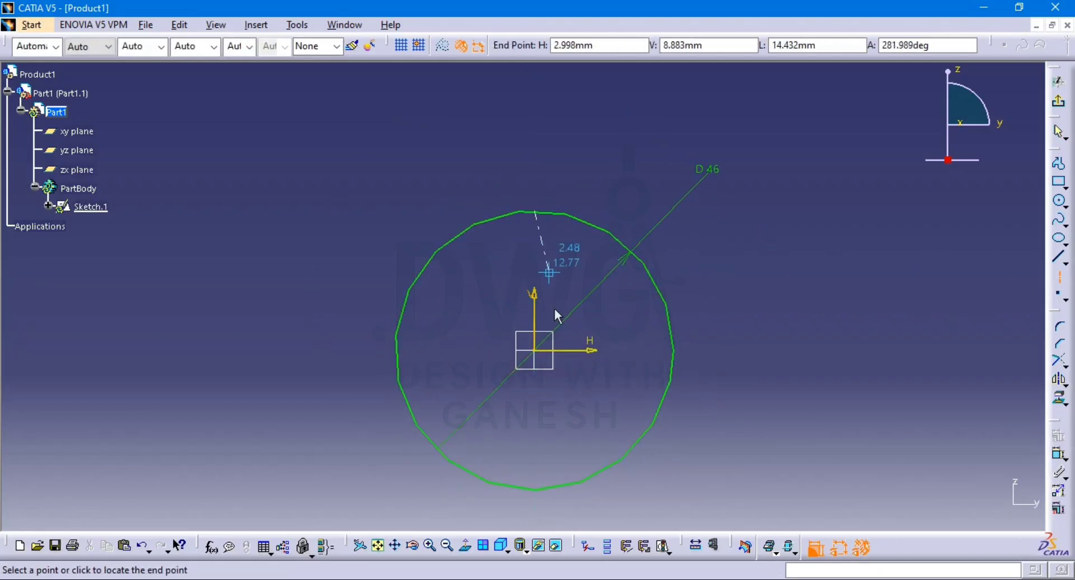
{"action": "left_click", "coordinate": [536, 492]}
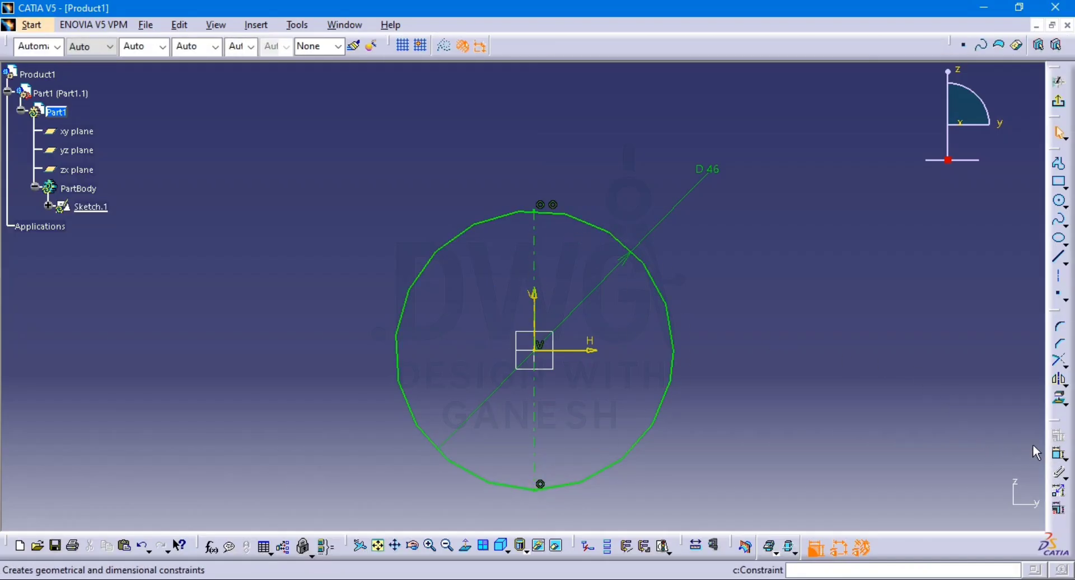
Offset the vertical axis line by 20.5 mm to both sides, creating two parallel lines across the circle
{"action": "left_click", "coordinate": [1065, 384]}
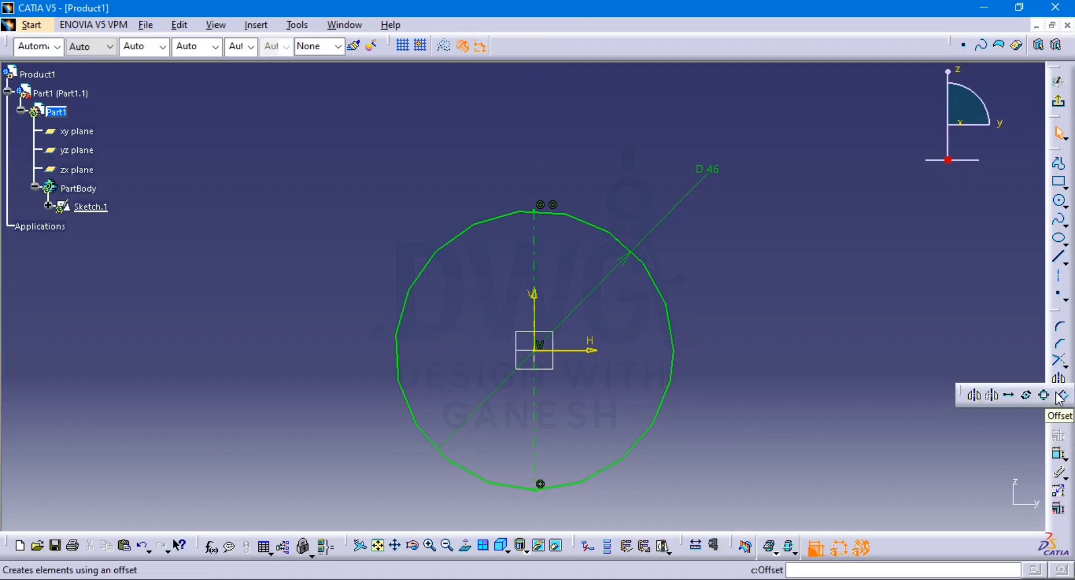
{"action": "left_click", "coordinate": [1060, 396]}
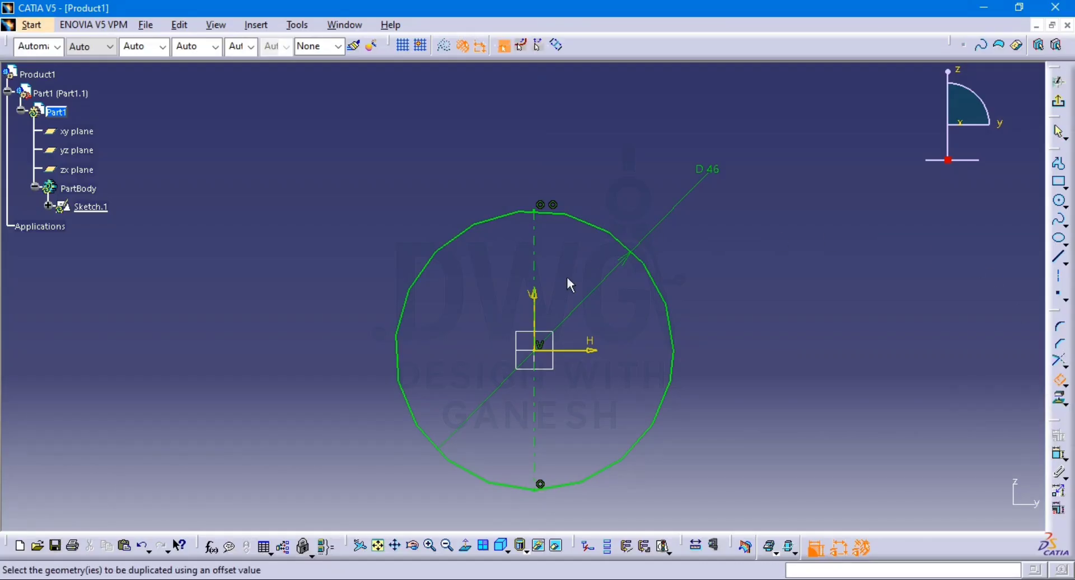
{"action": "left_click", "coordinate": [533, 420]}
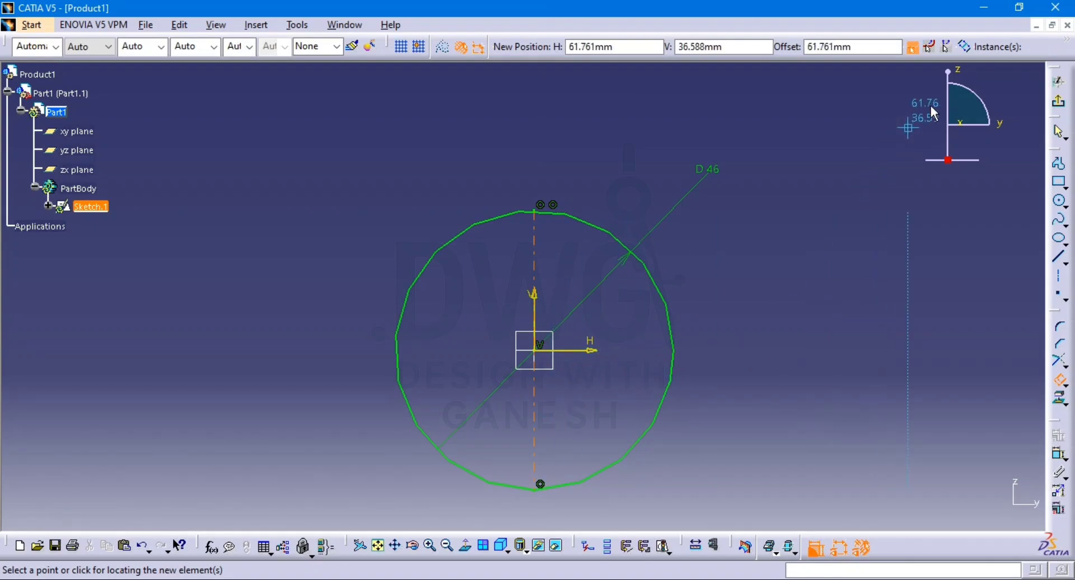
{"action": "left_click", "coordinate": [966, 47]}
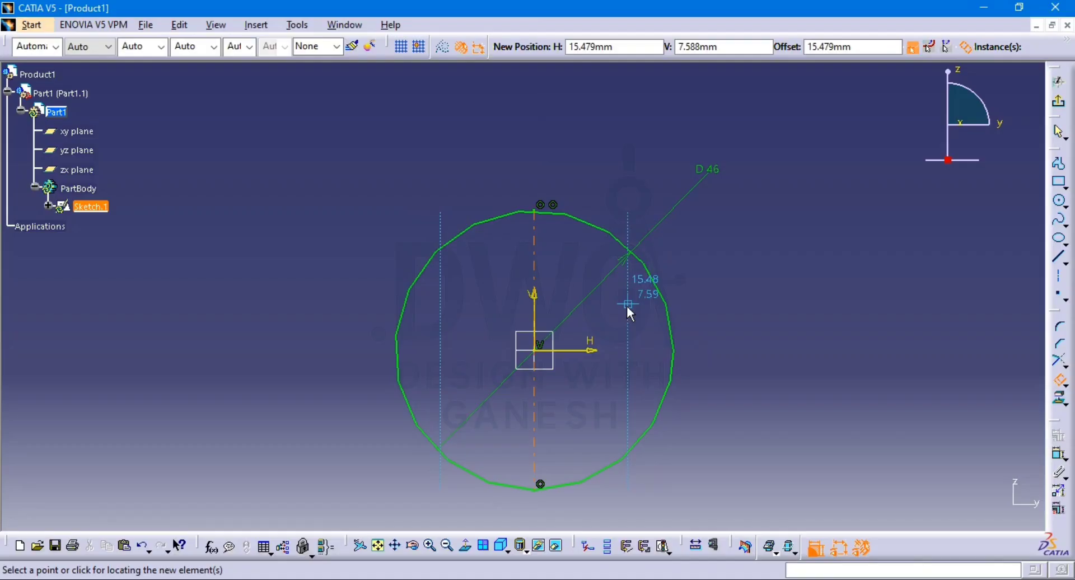
{"action": "key", "text": "Tab"}
{"action": "key", "text": "Tab"}
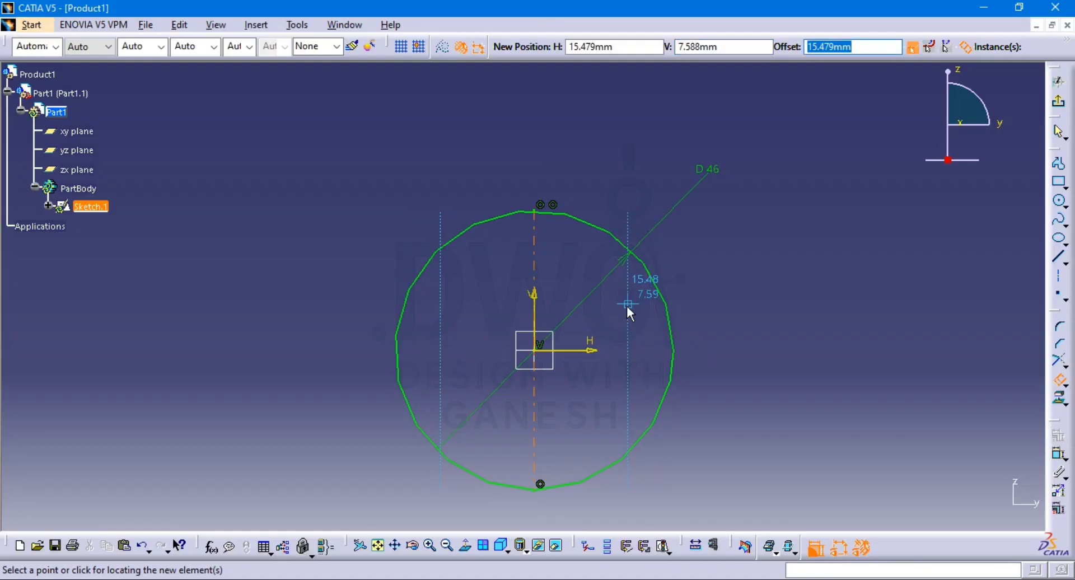
{"action": "type", "text": "20.5"}
{"action": "key", "text": "Return"}
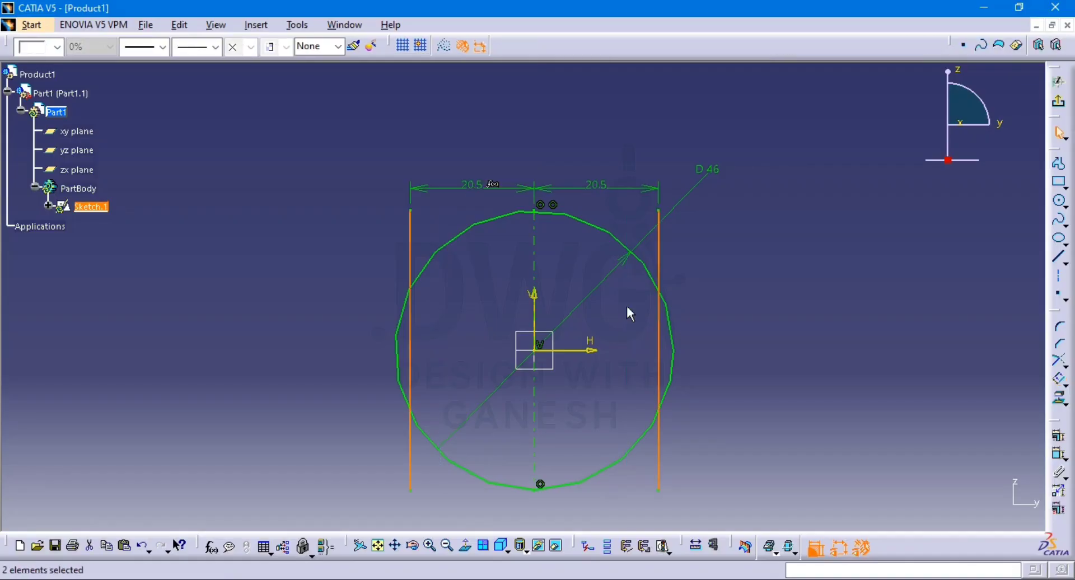
{"action": "left_click", "coordinate": [700, 383]}
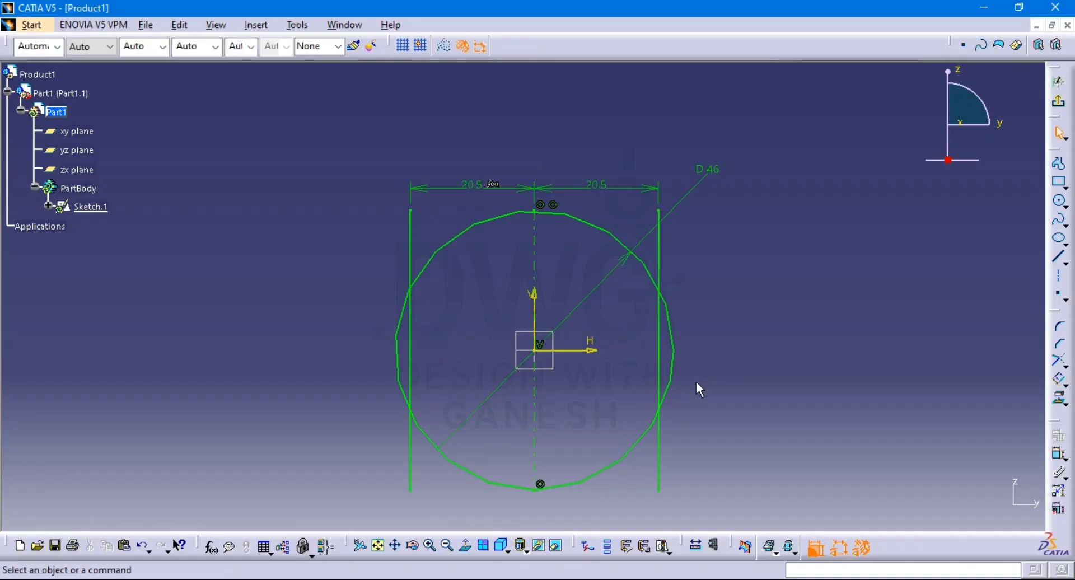
{"action": "middle_click_drag", "start_coordinate": [692, 406], "coordinate": [697, 348]}
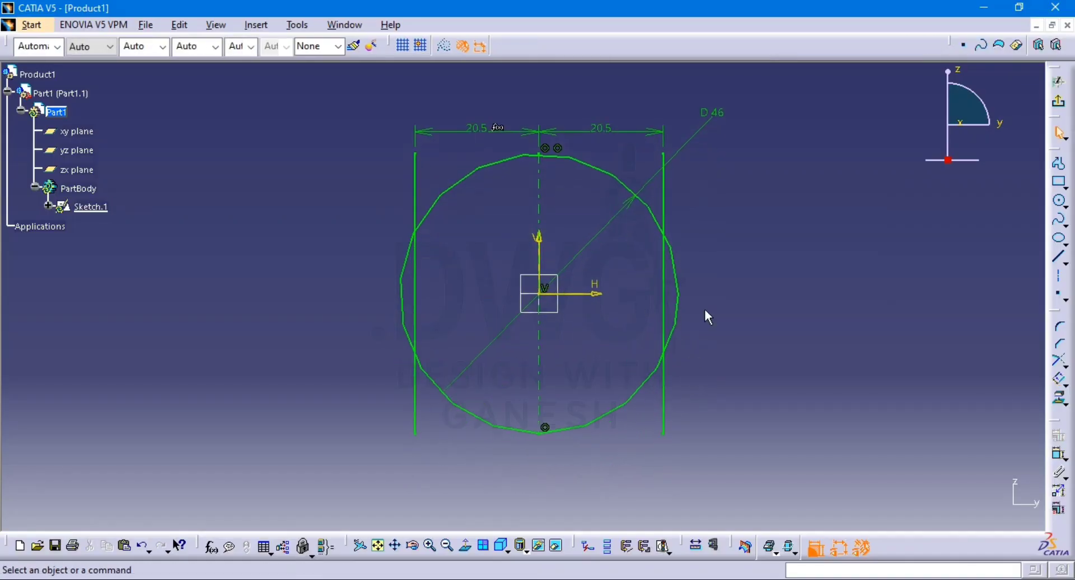
{"action": "left_click", "coordinate": [1063, 362]}
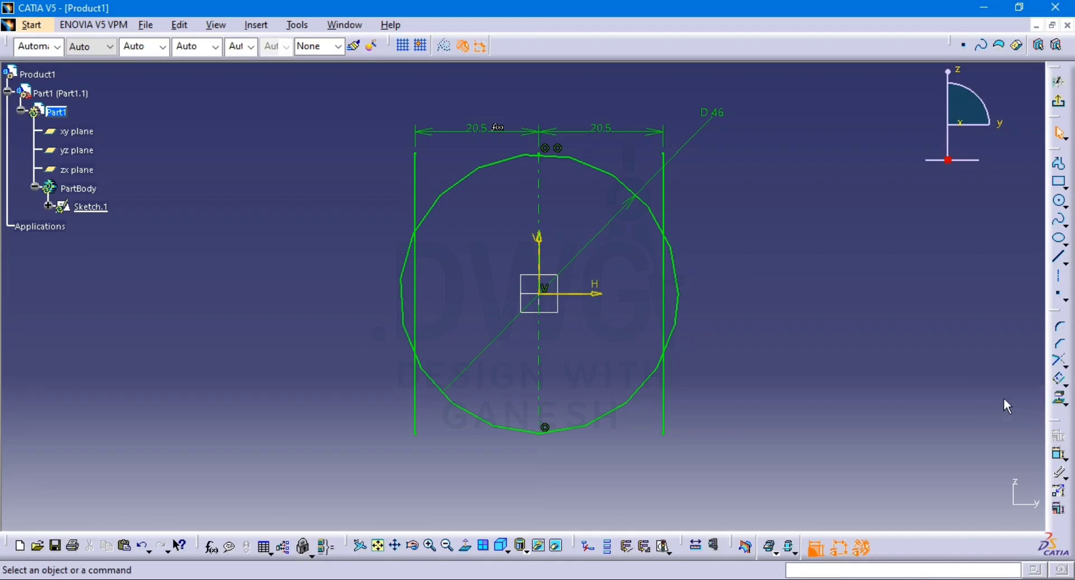
{"action": "left_click", "coordinate": [1058, 363]}
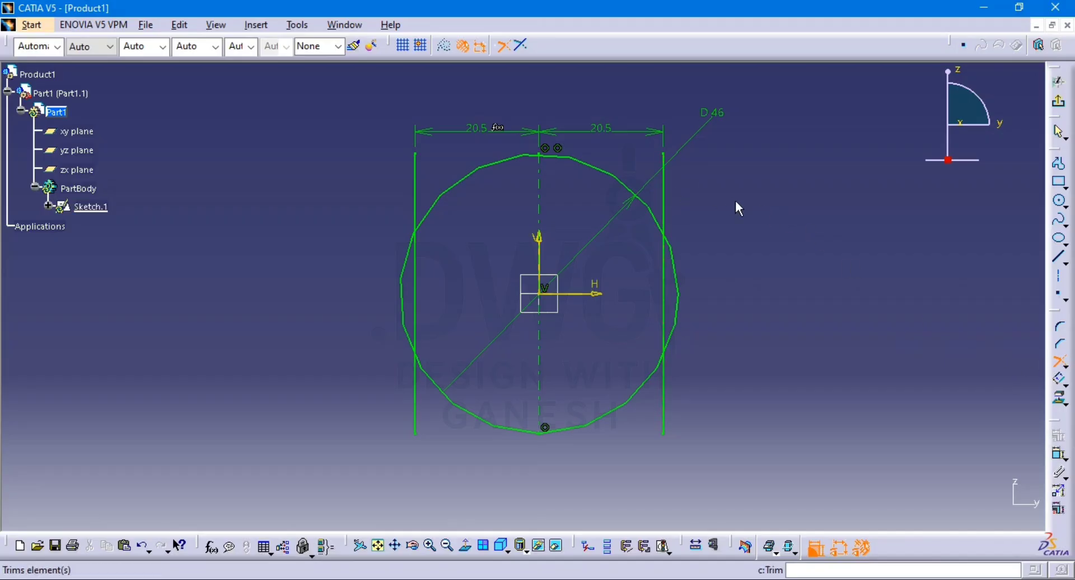
{"action": "left_click", "coordinate": [666, 190]}
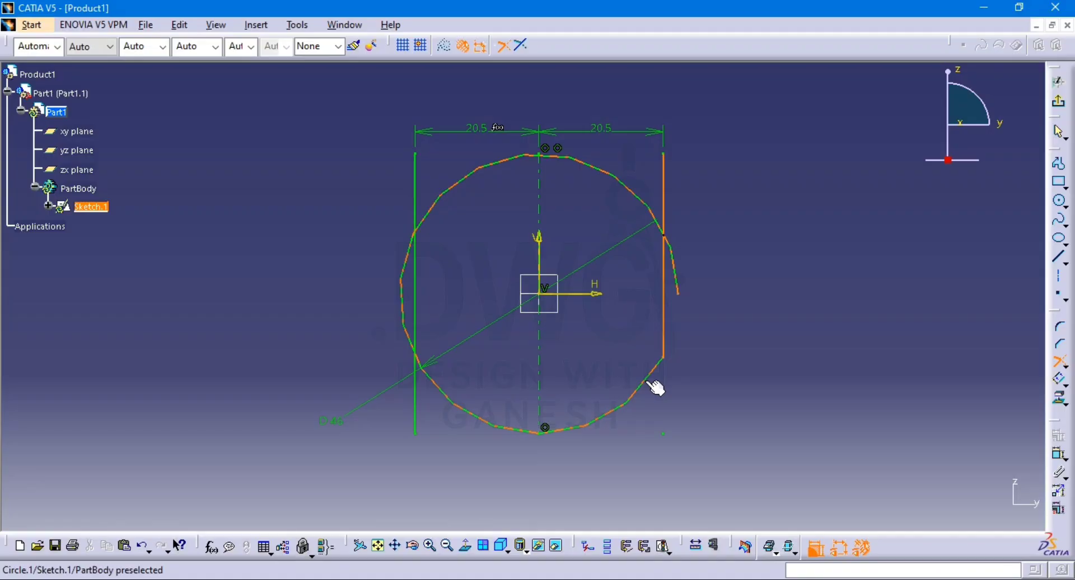
{"action": "key", "text": "Escape"}
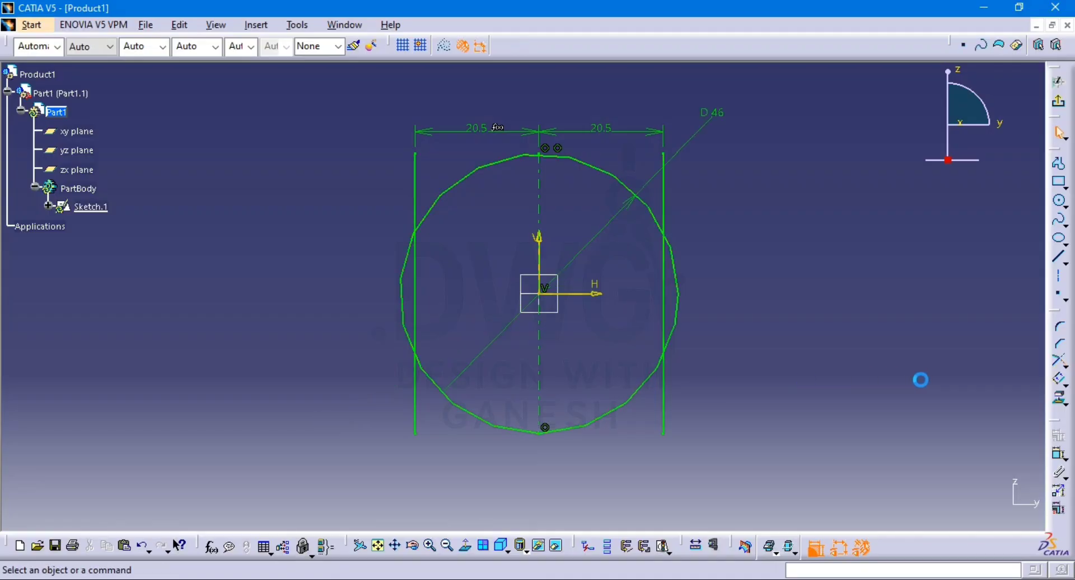
Quick-trim the overhanging ends of both vertical lines and the circle's arcs outside them, leaving a closed flat-sided profile
{"action": "left_click", "coordinate": [1068, 364]}
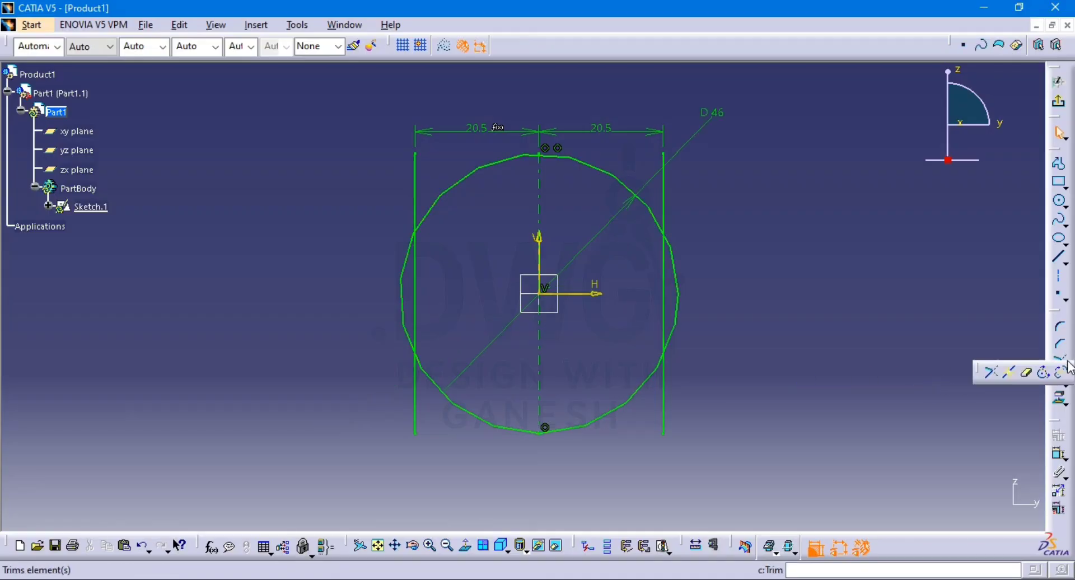
{"action": "left_click", "coordinate": [1026, 374]}
{"action": "left_click", "coordinate": [671, 191]}
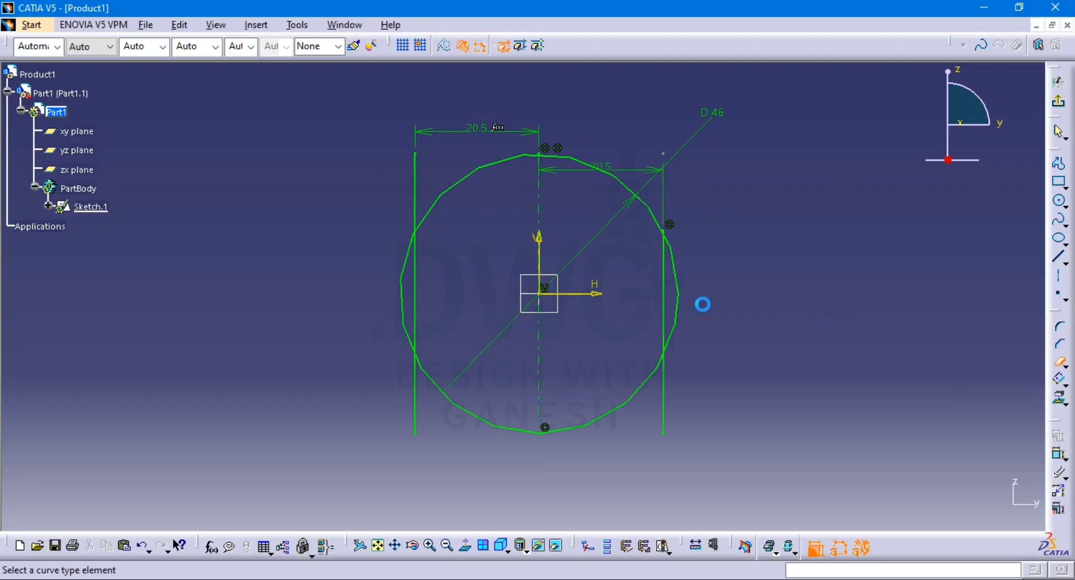
{"action": "left_click", "coordinate": [672, 409]}
{"action": "left_click", "coordinate": [679, 323]}
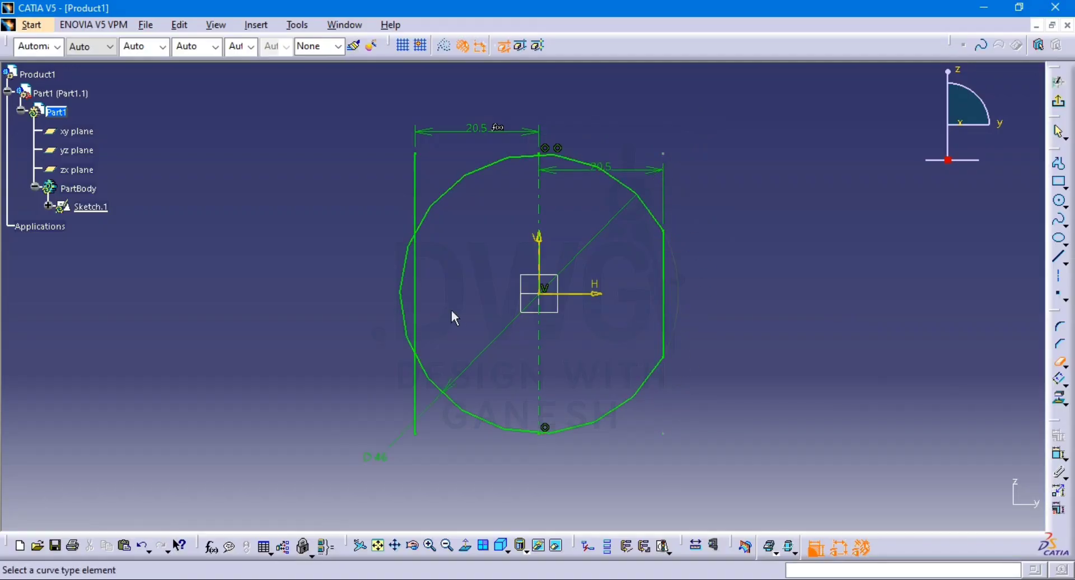
{"action": "left_click", "coordinate": [398, 276]}
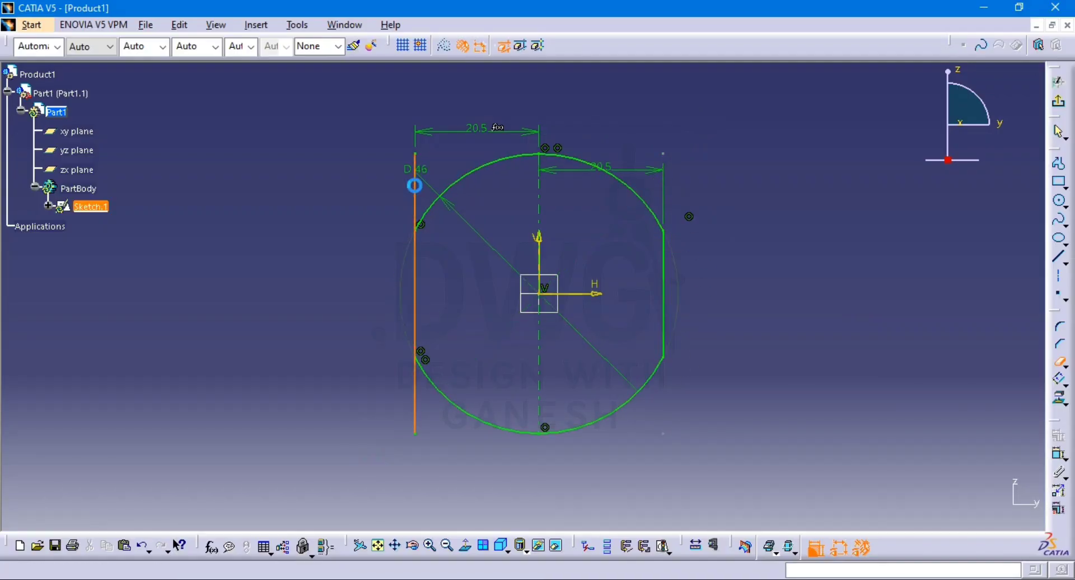
{"action": "left_click", "coordinate": [415, 189]}
{"action": "left_click", "coordinate": [415, 407]}
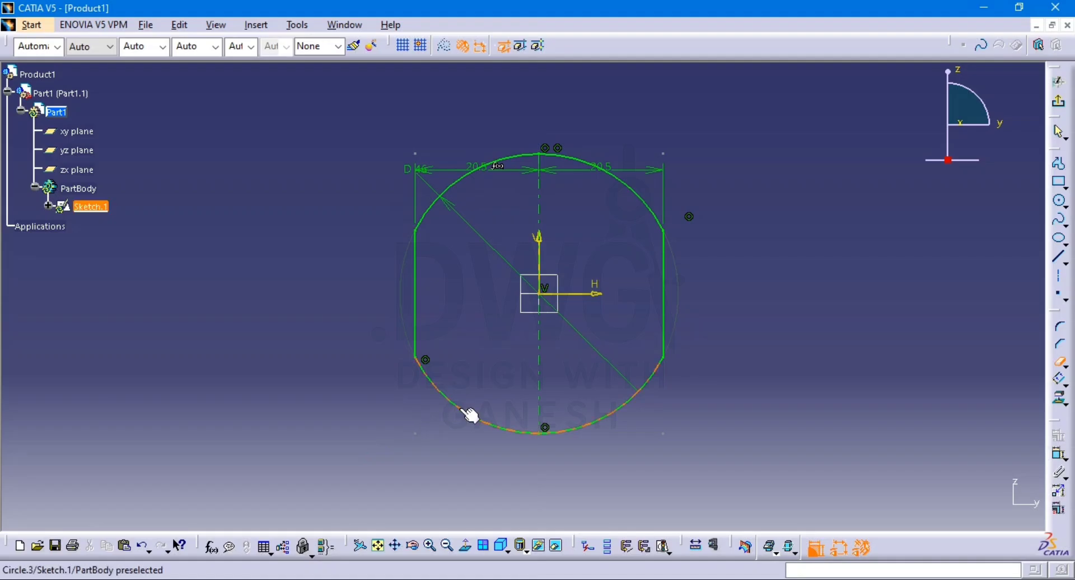
{"action": "key", "text": "Escape"}
Check the PDF drawing and, back in CATIA V5, draw horizontal lines from the origin to the left flat and, slightly higher, from axis to right flat
{"action": "key", "text": "alt+Tab"}
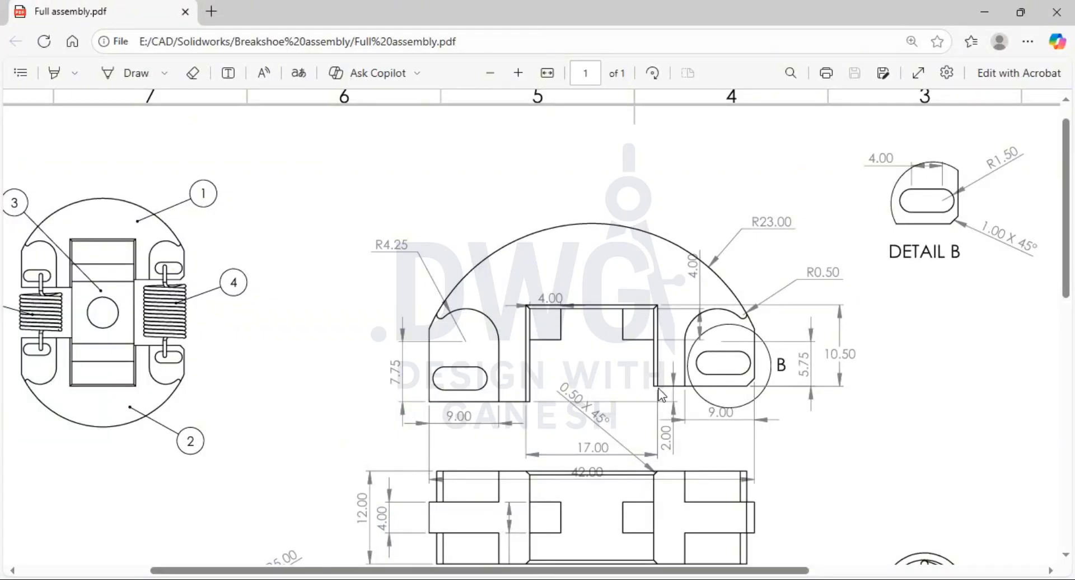
{"action": "key", "text": "alt+Tab"}
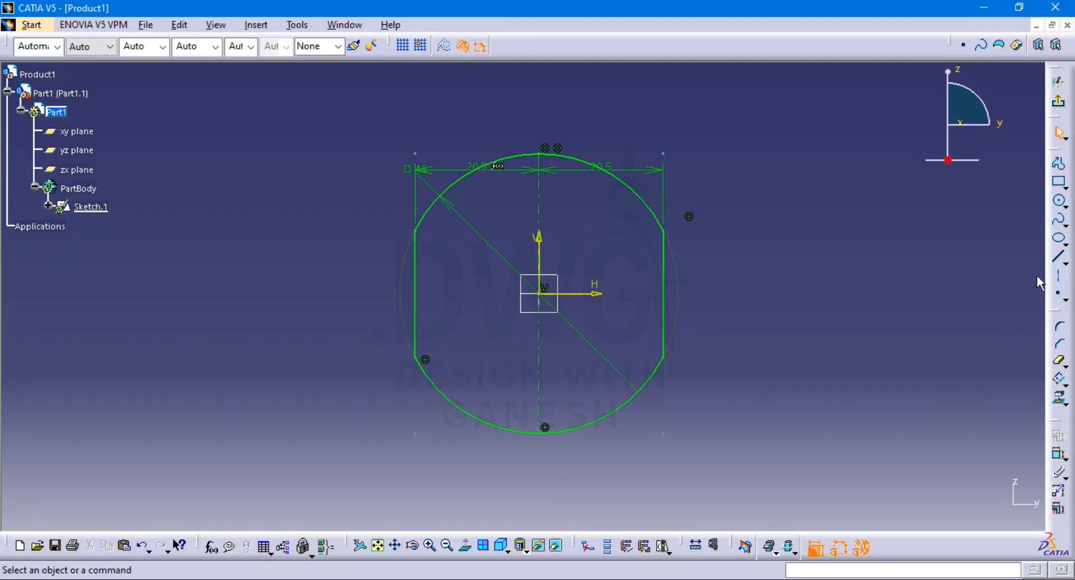
{"action": "left_click", "coordinate": [1058, 256]}
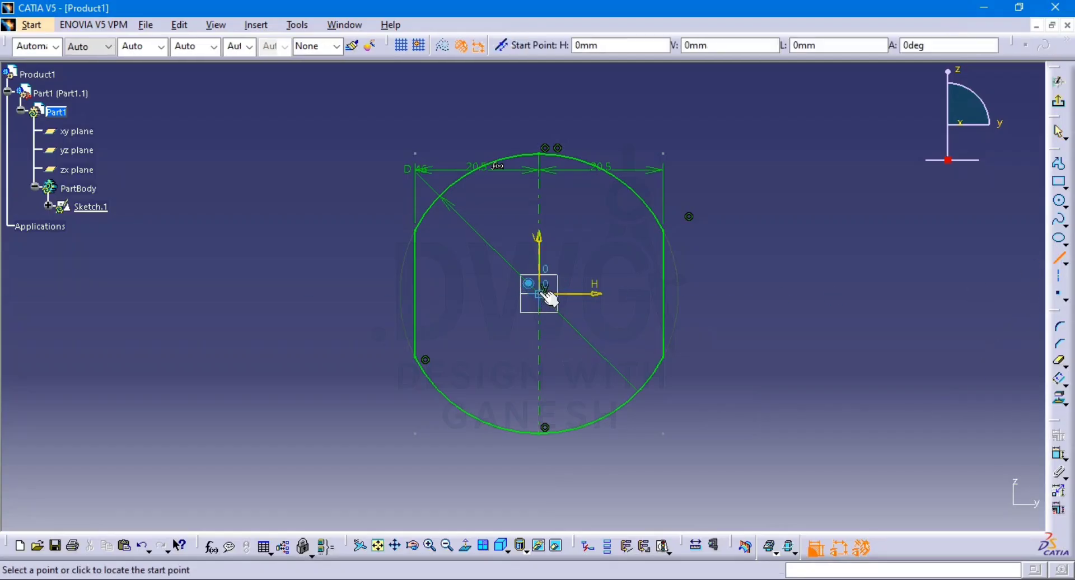
{"action": "left_click", "coordinate": [540, 294]}
{"action": "left_click", "coordinate": [415, 293]}
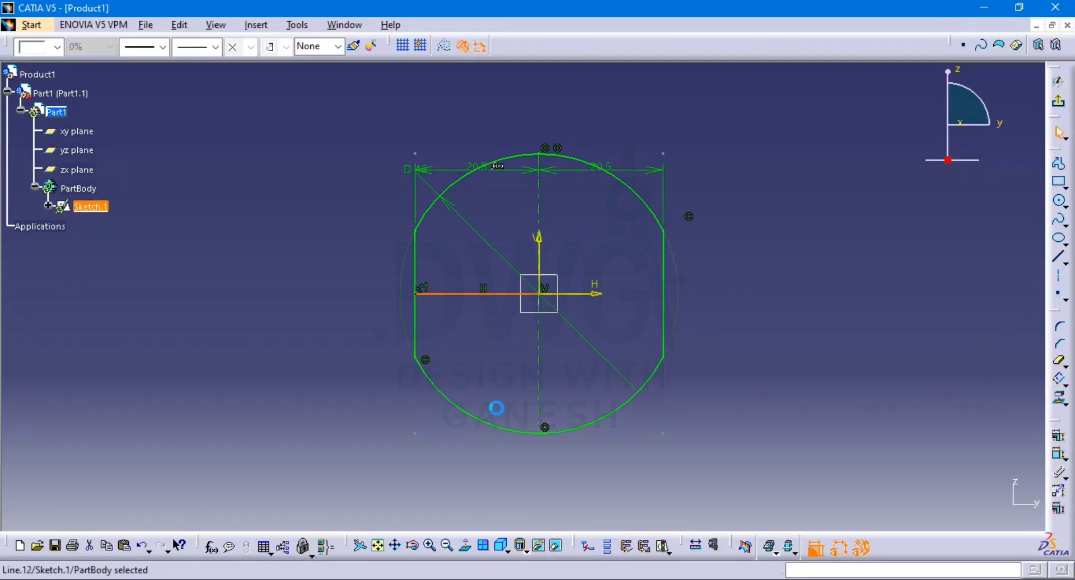
{"action": "left_click", "coordinate": [1057, 263]}
{"action": "left_click", "coordinate": [539, 269]}
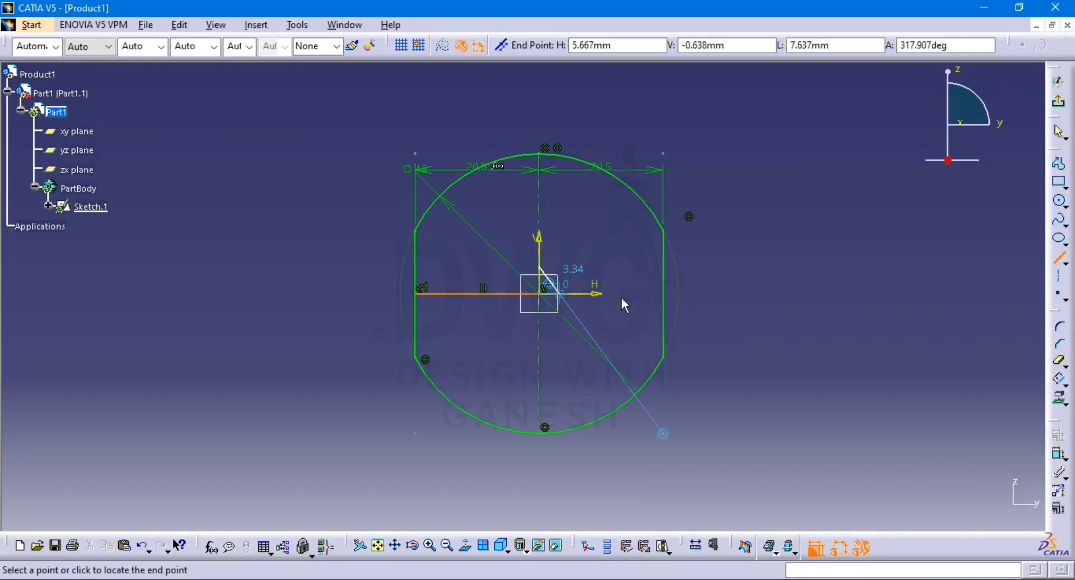
{"action": "left_click", "coordinate": [664, 267]}
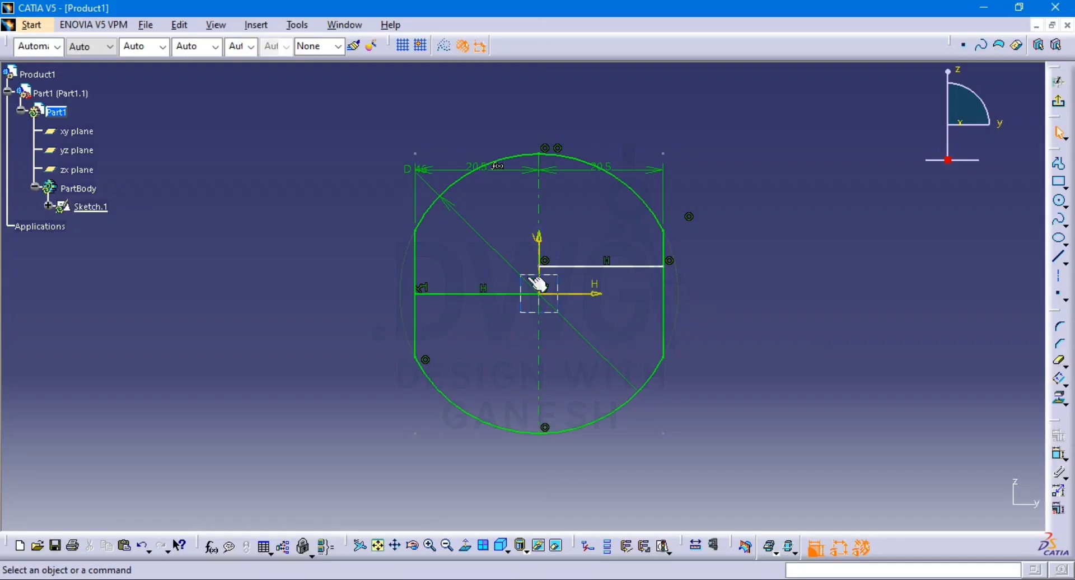
Dimension the vertical distance between the two horizontal lines and set it to 2 mm
{"action": "left_click", "coordinate": [1058, 454]}
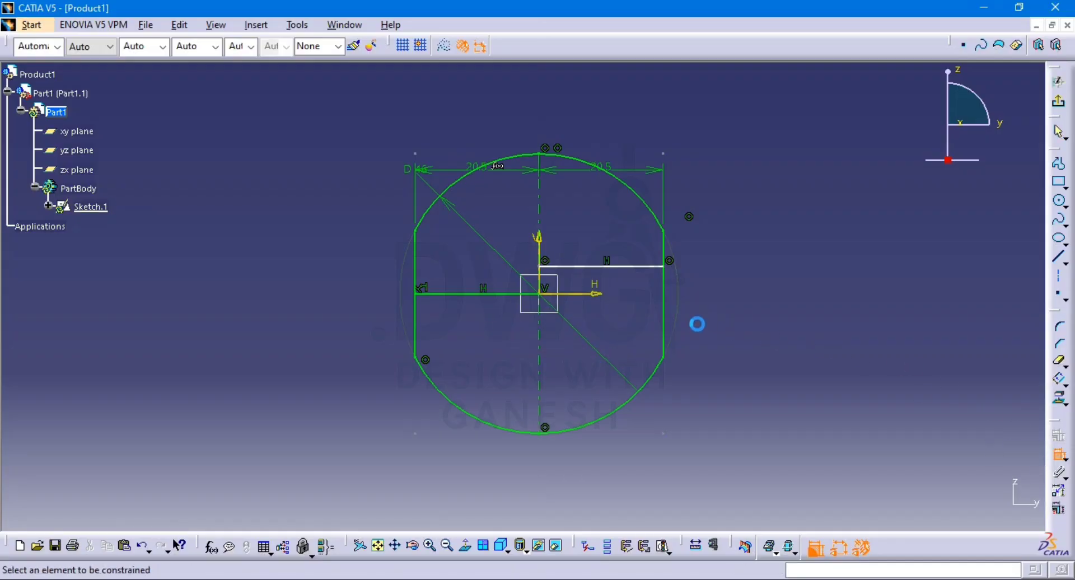
{"action": "left_click", "coordinate": [636, 267]}
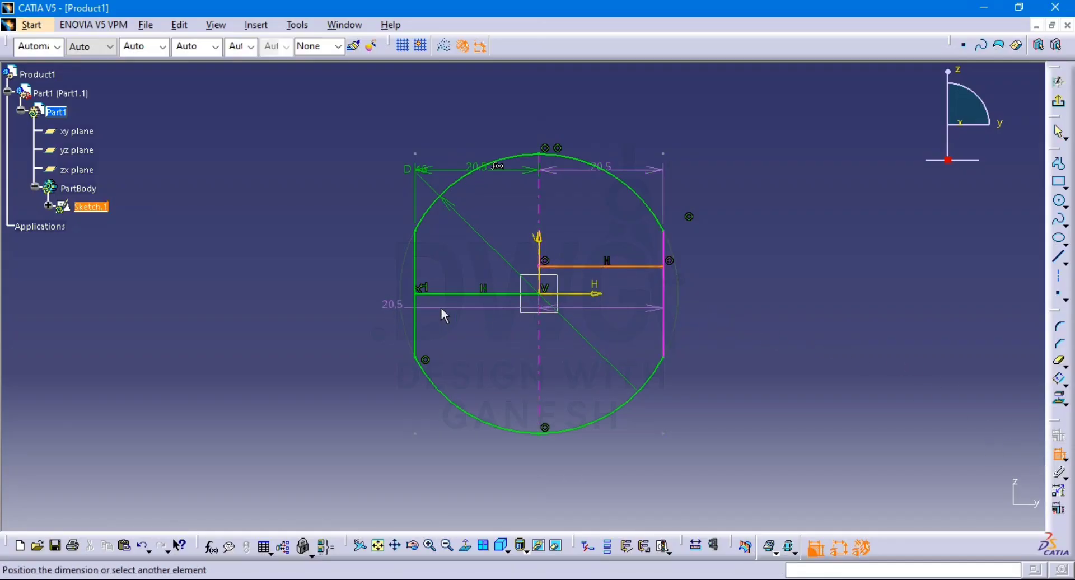
{"action": "left_click", "coordinate": [485, 293]}
{"action": "left_click", "coordinate": [377, 333]}
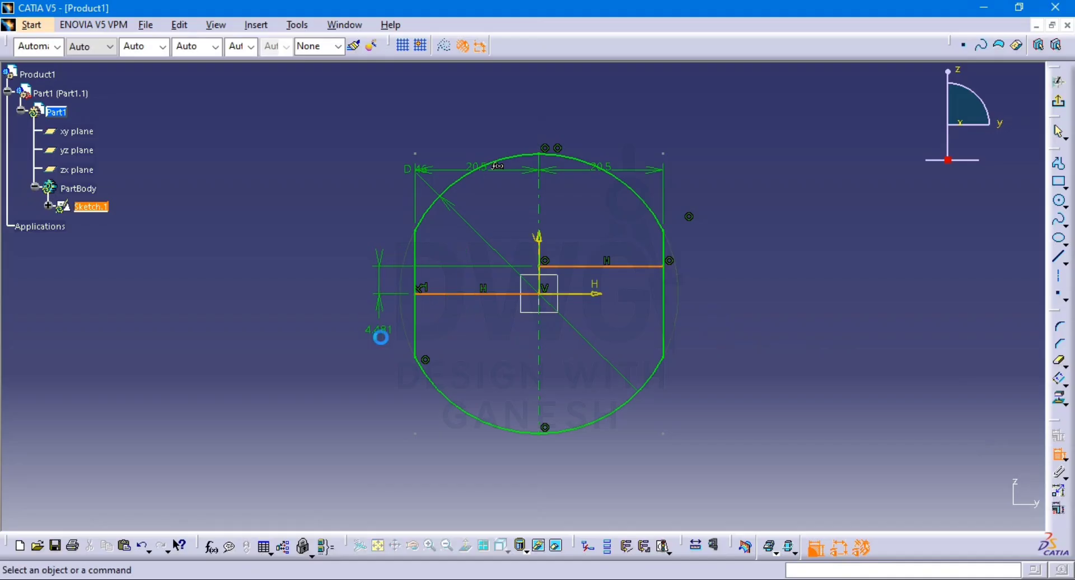
{"action": "double_click", "coordinate": [374, 334]}
{"action": "type", "text": "2"}
{"action": "key", "text": "Return"}
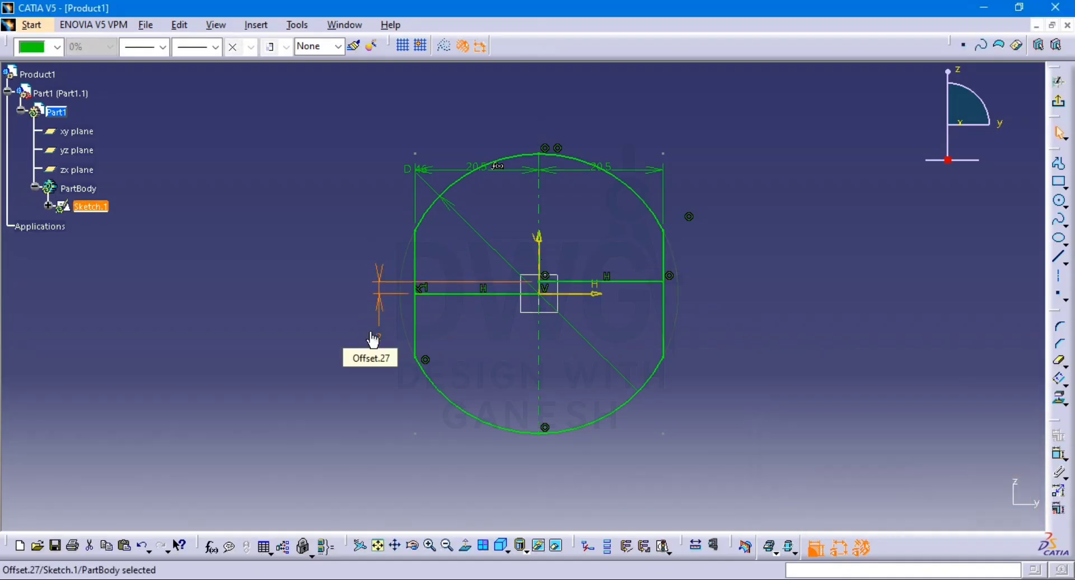
{"action": "left_click", "coordinate": [342, 398]}
Check the cutout in the PDF, switch back to CATIA V5 and sketch a rectangle around the origin, its top edge about 8.4 mm above the right-hand line
{"action": "key", "text": "alt+Tab"}
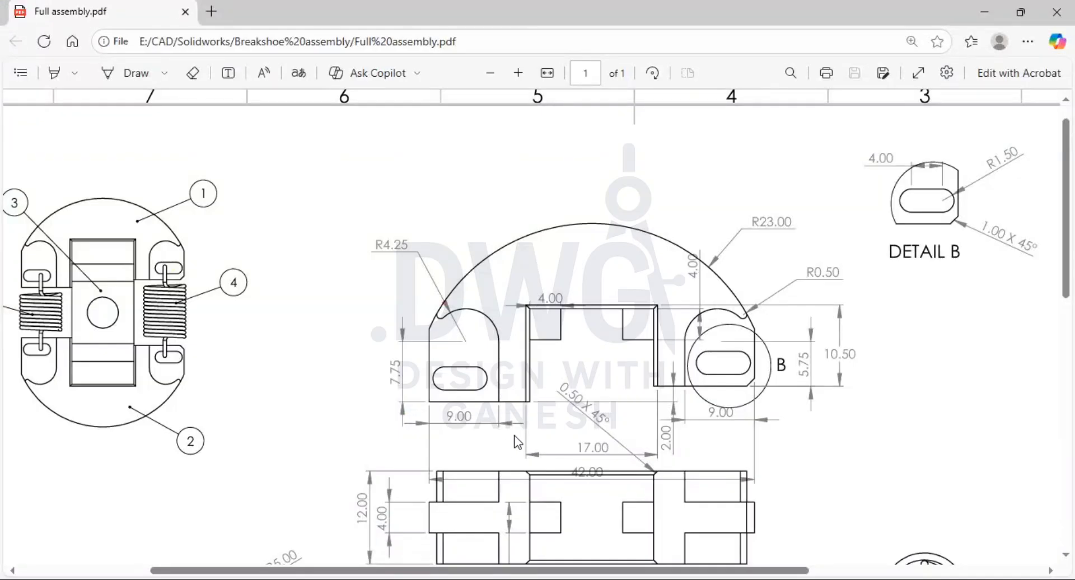
{"action": "scroll", "coordinate": [633, 412], "scroll_direction": "down", "scroll_amount": 3}
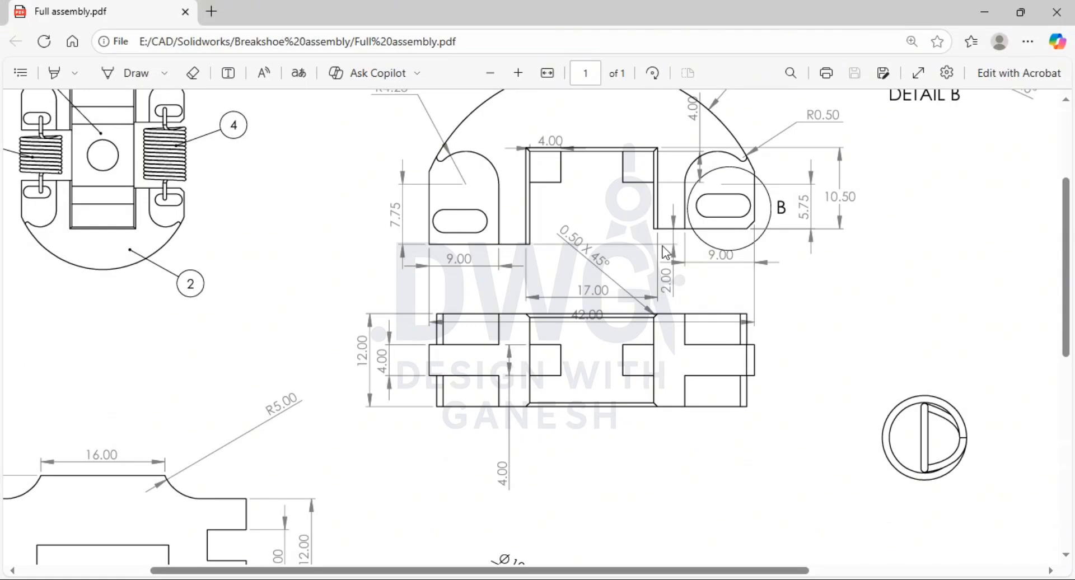
{"action": "scroll", "coordinate": [663, 268], "scroll_direction": "up", "scroll_amount": 2}
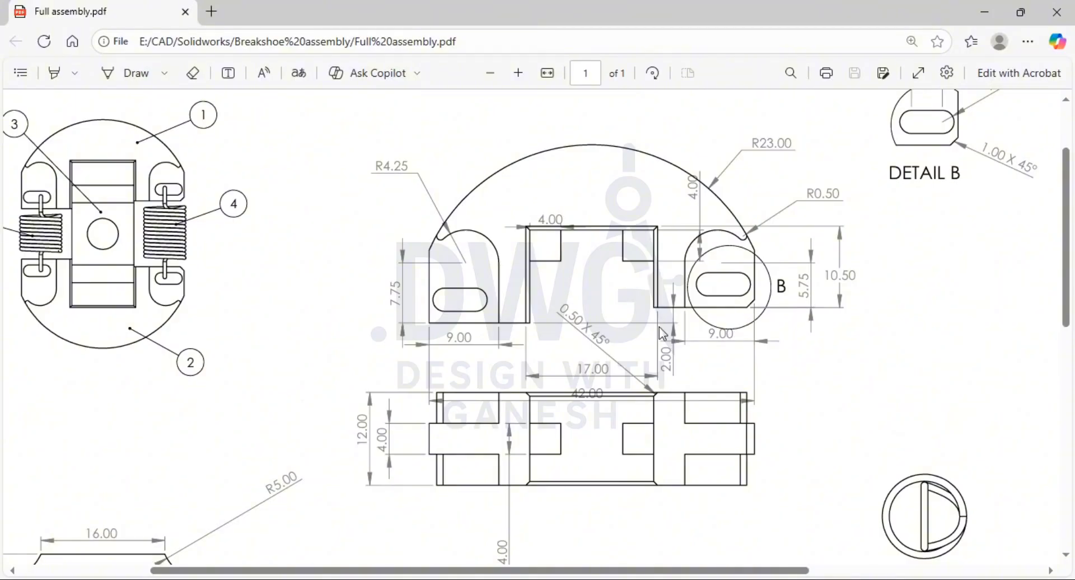
{"action": "key", "text": "alt+Tab"}
{"action": "middle_click_drag", "start_coordinate": [534, 330], "coordinate": [516, 320]}
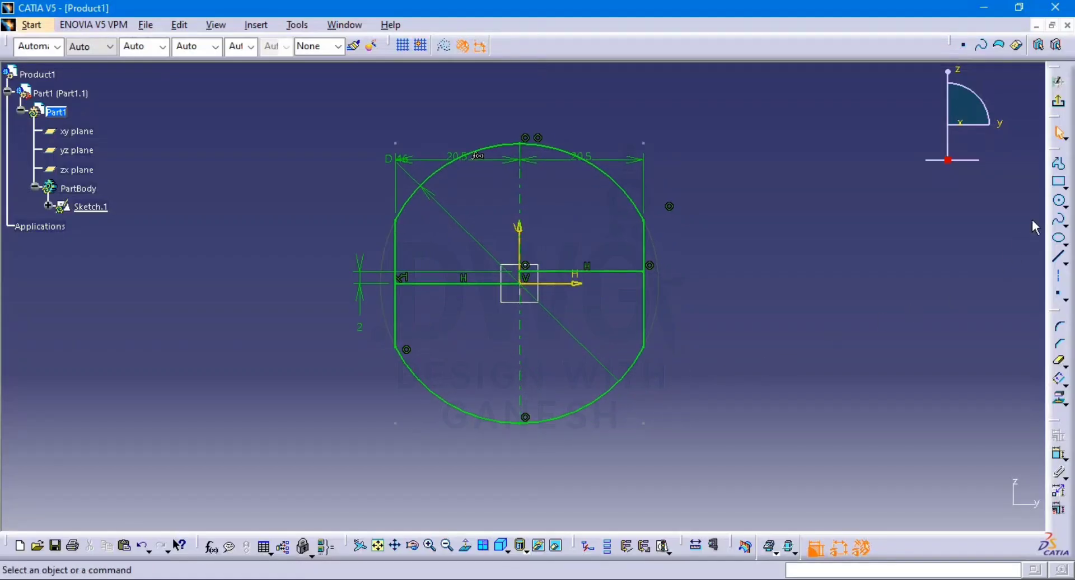
{"action": "left_click", "coordinate": [1058, 182]}
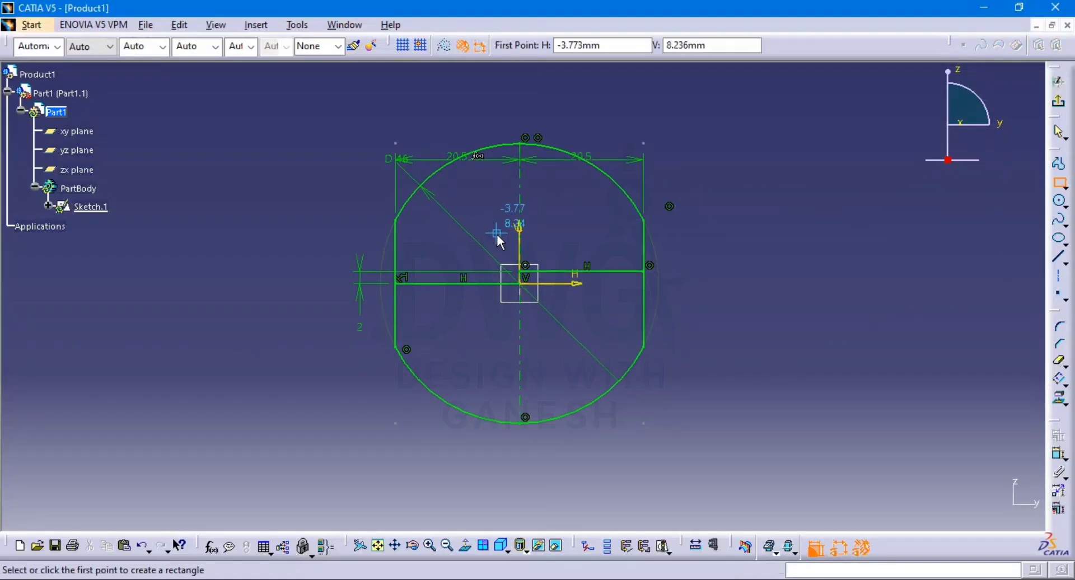
{"action": "left_click", "coordinate": [471, 220]}
{"action": "left_click", "coordinate": [582, 369]}
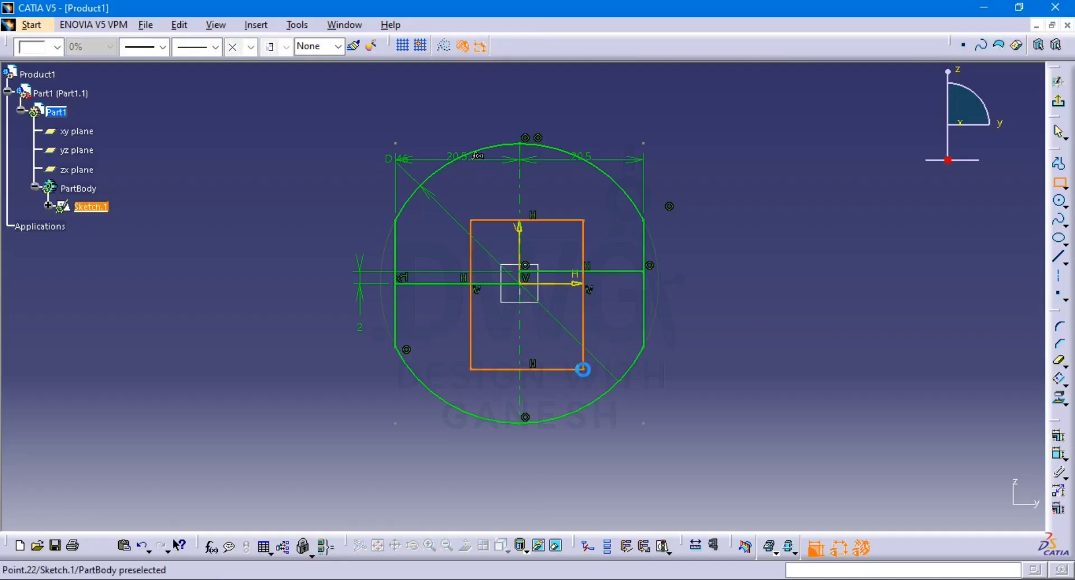
Dimension the vertical distance from the rectangle's top edge to the right-hand horizontal line and set it to 10.5 mm
{"action": "left_click", "coordinate": [1058, 454]}
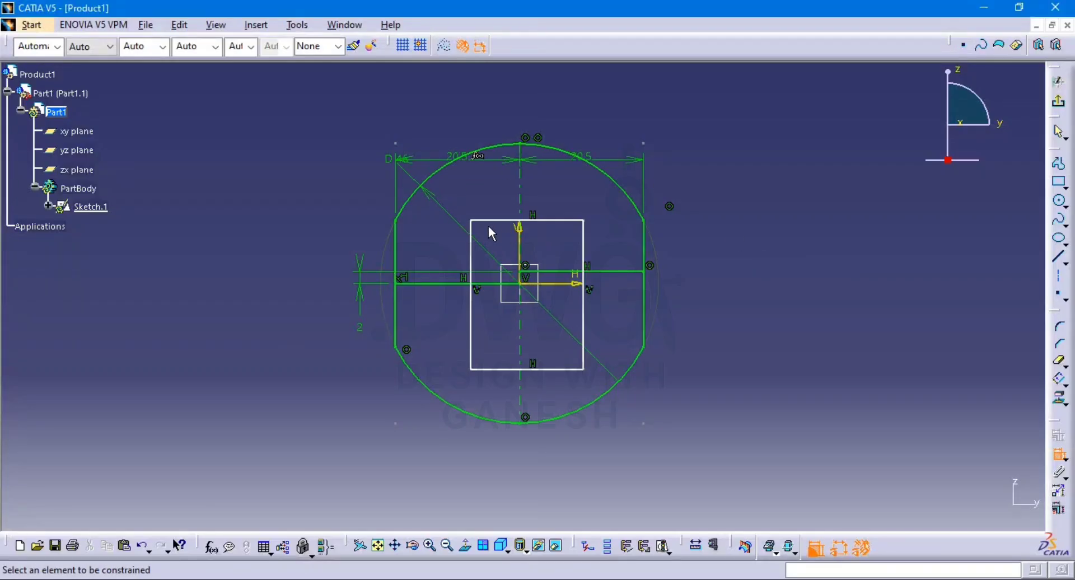
{"action": "left_click", "coordinate": [615, 271]}
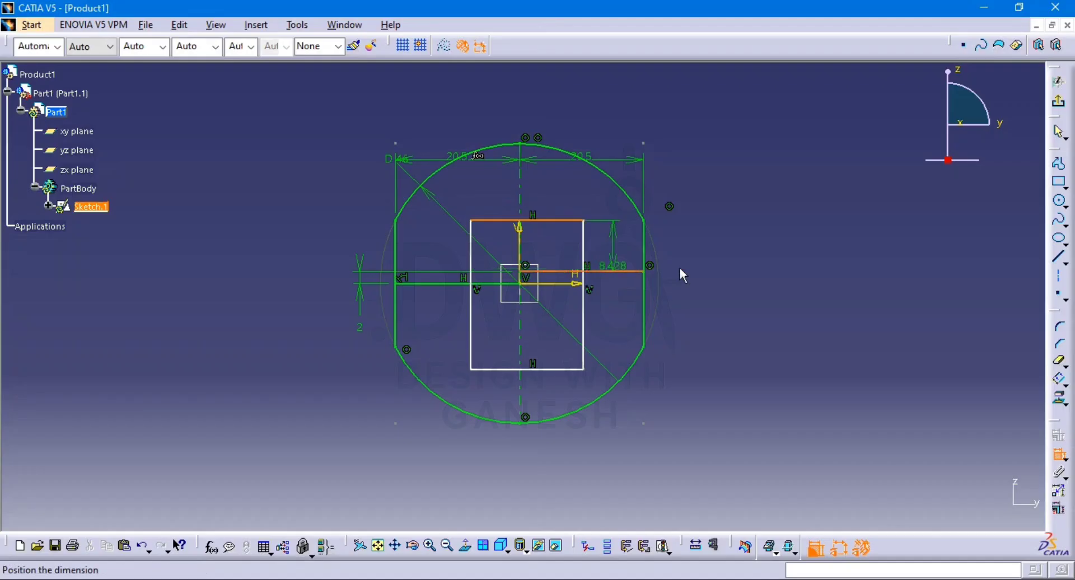
{"action": "left_click", "coordinate": [716, 249]}
{"action": "double_click", "coordinate": [713, 255]}
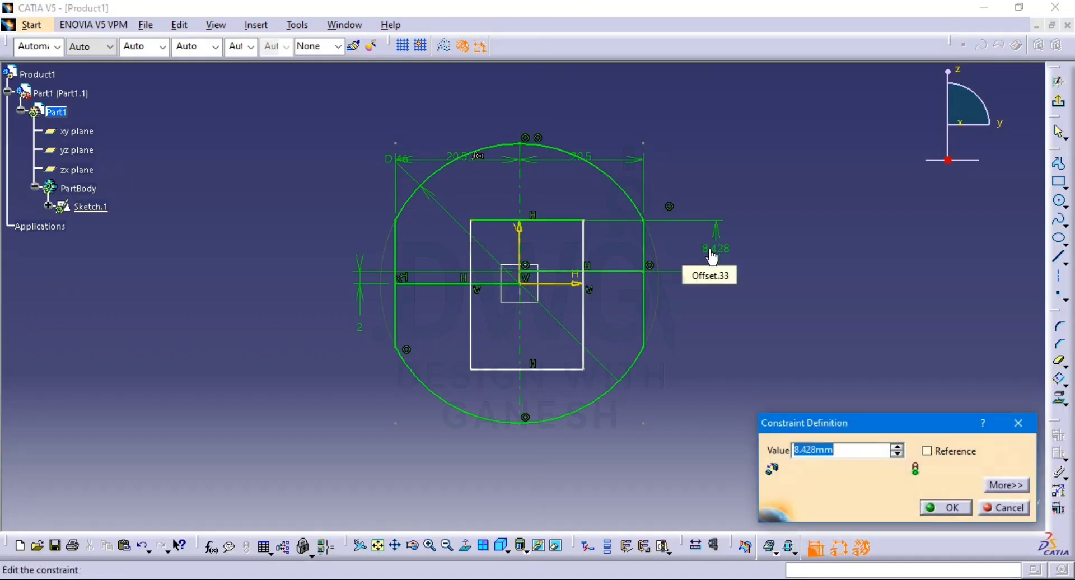
{"action": "type", "text": "10.5"}
{"action": "key", "text": "Return"}
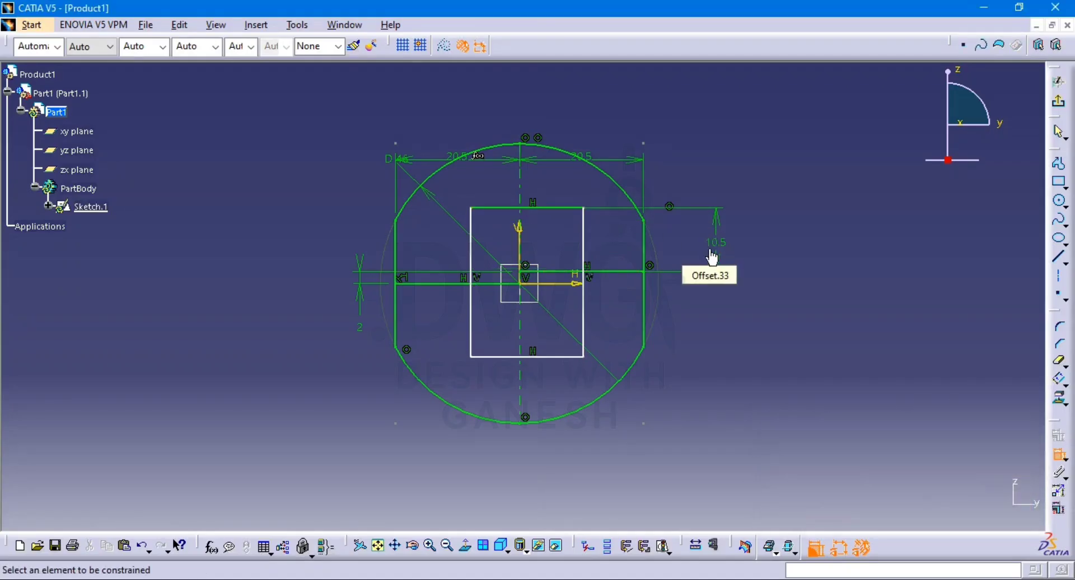
Constrain the rectangle's two vertical sides to be symmetric about the sketch's vertical axis
{"action": "left_click", "coordinate": [471, 257]}
{"action": "left_click", "coordinate": [589, 253]}
{"action": "right_click", "coordinate": [547, 191]}
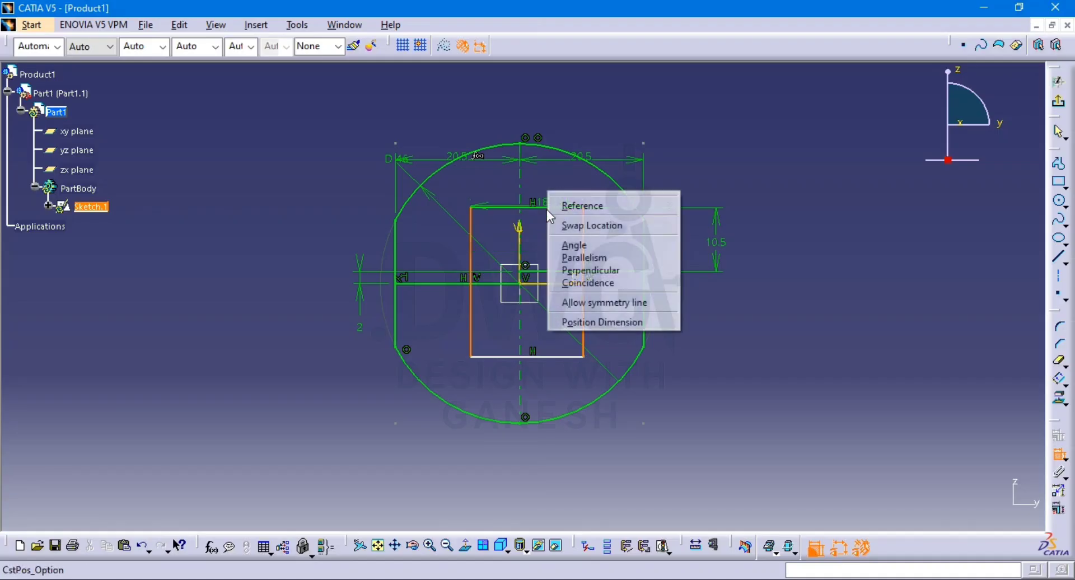
{"action": "left_click", "coordinate": [597, 302]}
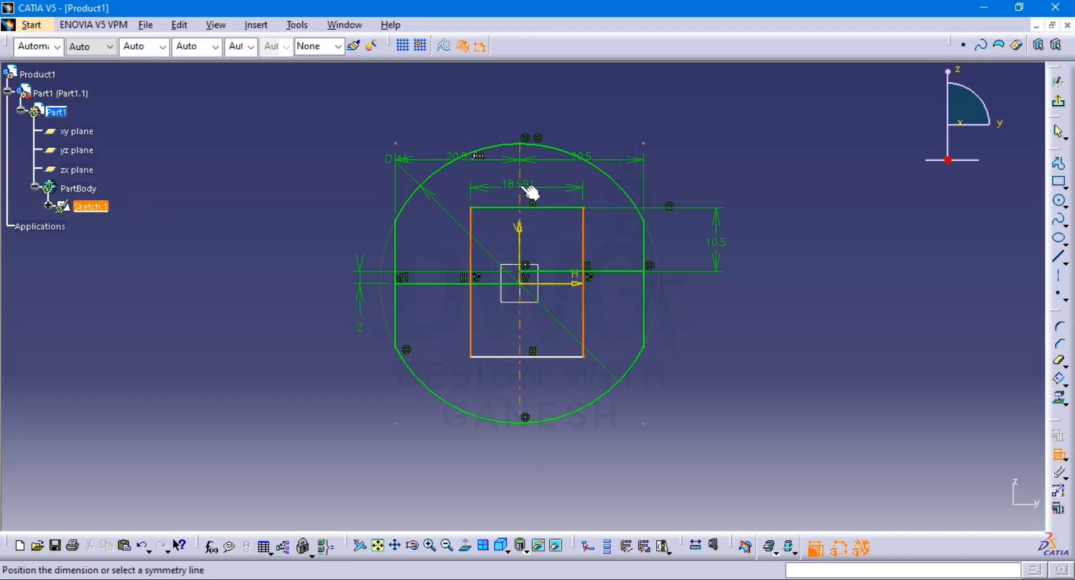
{"action": "left_click", "coordinate": [529, 190]}
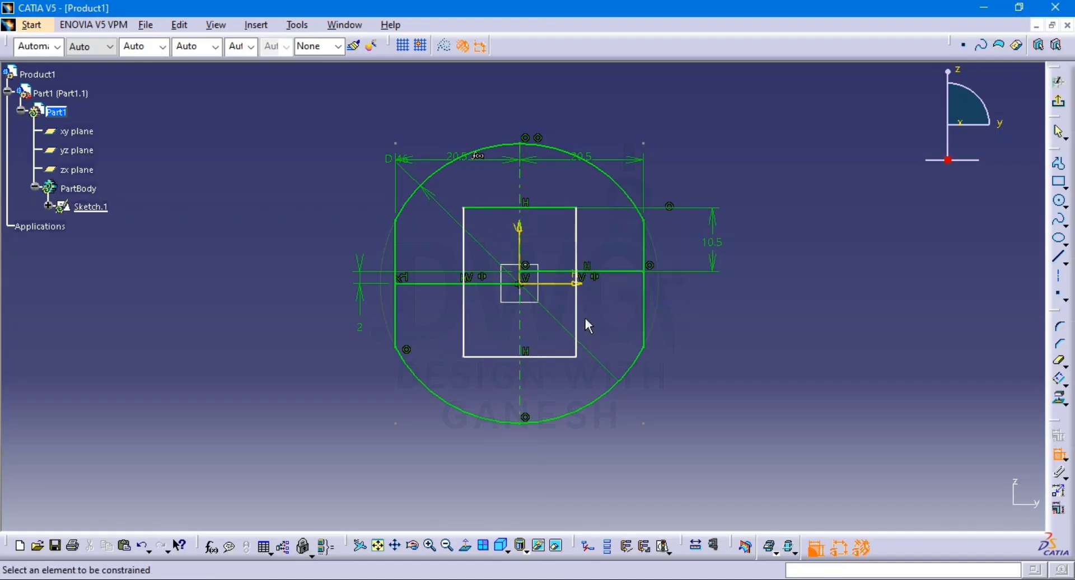
Dimension the rectangle's bottom edge, check the cutout width in the PDF and, back in CATIA V5, set the length to 17 mm
{"action": "left_click", "coordinate": [545, 357]}
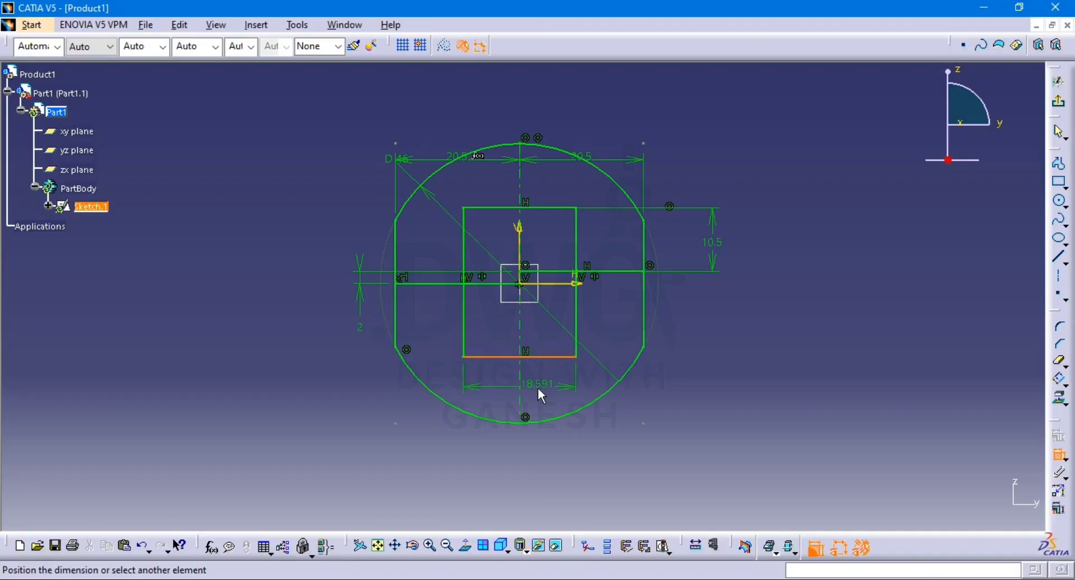
{"action": "left_click", "coordinate": [538, 387]}
{"action": "key", "text": "alt+Tab"}
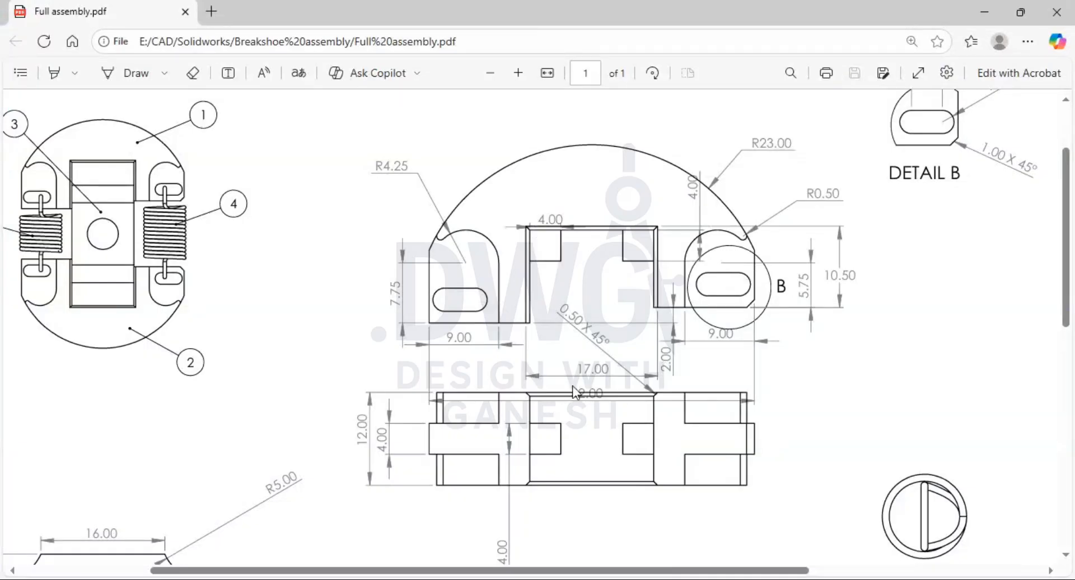
{"action": "key", "text": "alt+Tab"}
{"action": "double_click", "coordinate": [546, 387]}
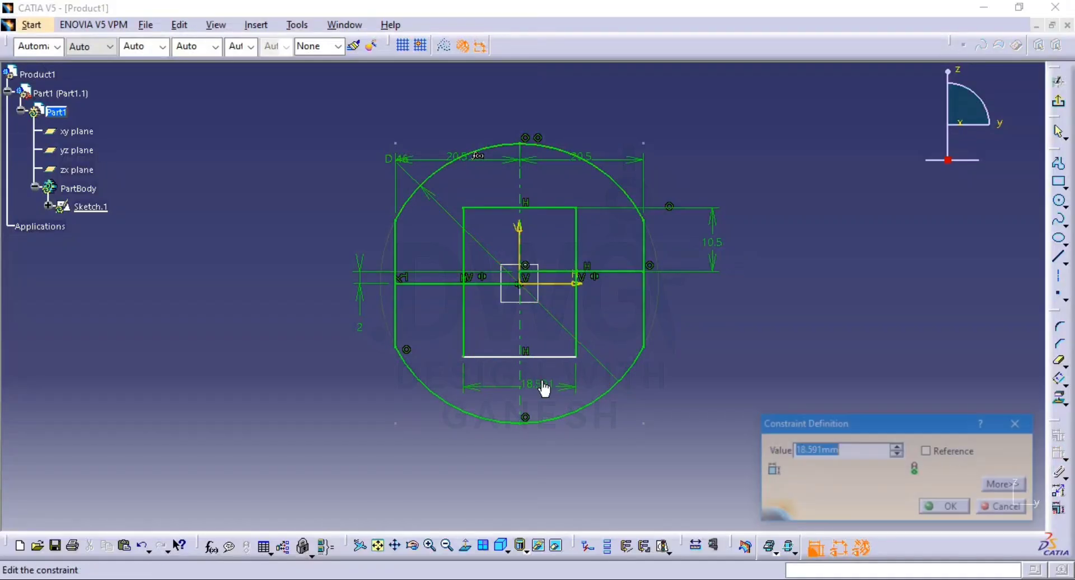
{"action": "type", "text": "17"}
{"action": "key", "text": "Return"}
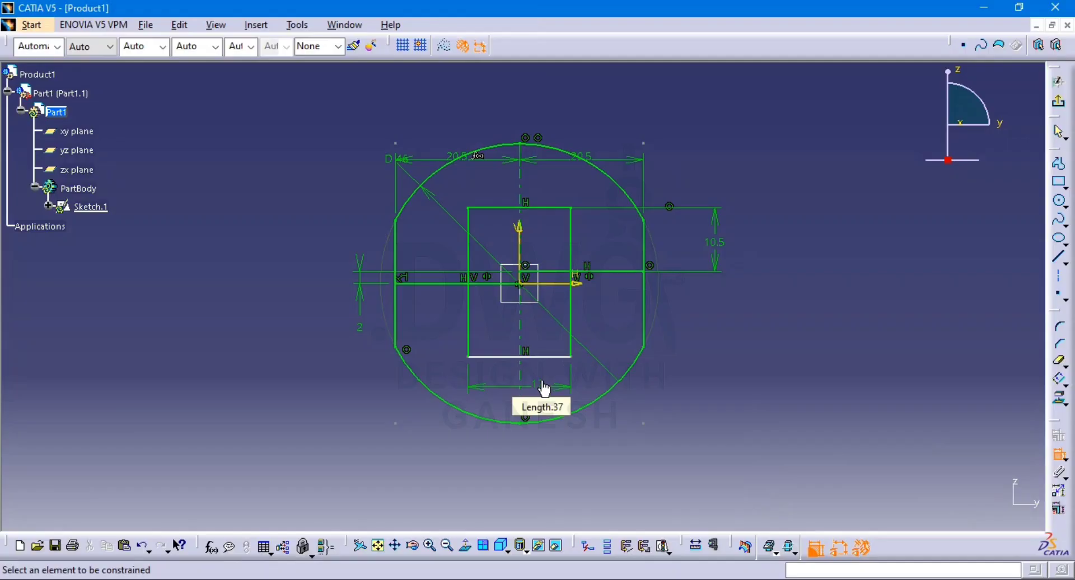
{"action": "key", "text": "Escape"}
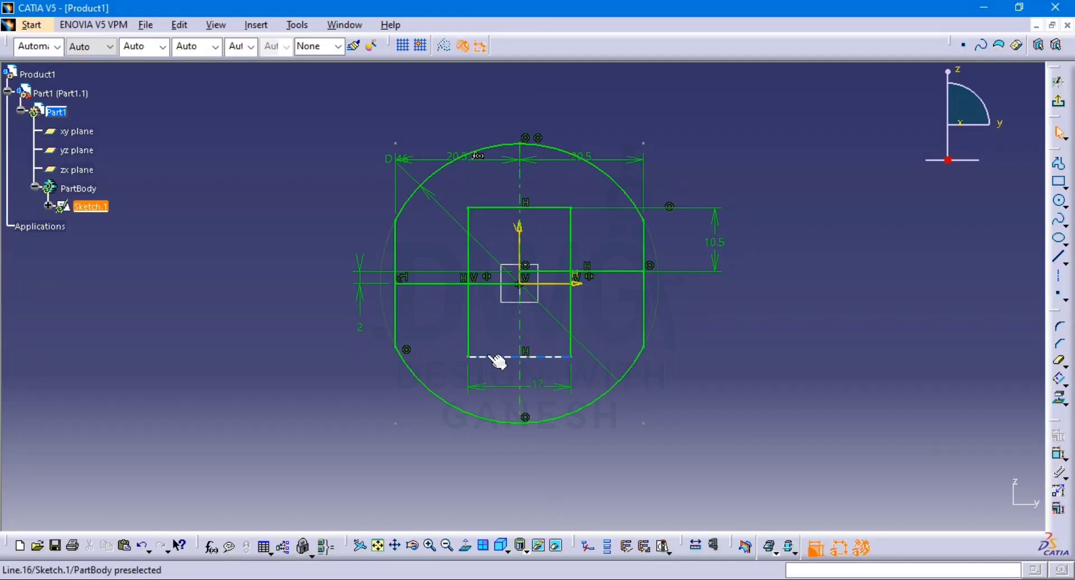
Quick-trim the lower parts of both side flats and the bottom arc below the horizontal lines, accepting the midpoint constraint change
{"action": "left_click", "coordinate": [1061, 364]}
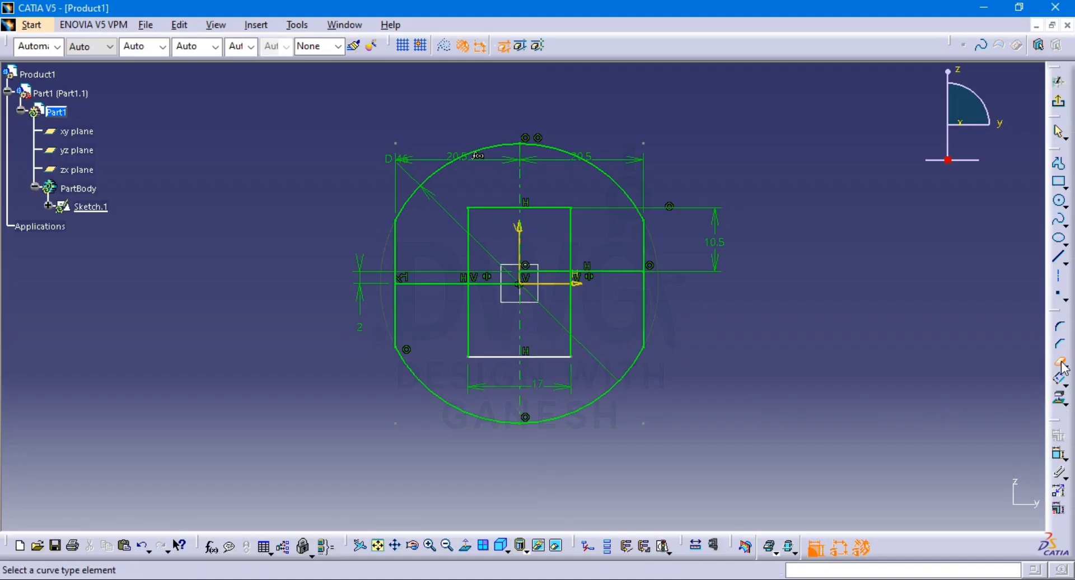
{"action": "left_click", "coordinate": [640, 310]}
{"action": "left_click", "coordinate": [637, 367]}
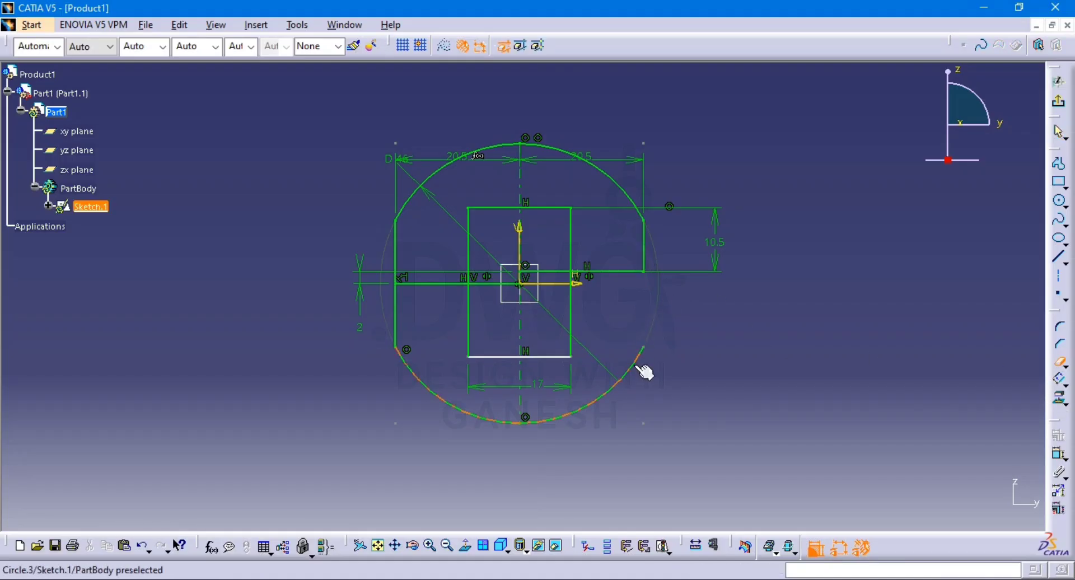
{"action": "left_click", "coordinate": [437, 396]}
{"action": "left_click", "coordinate": [396, 302]}
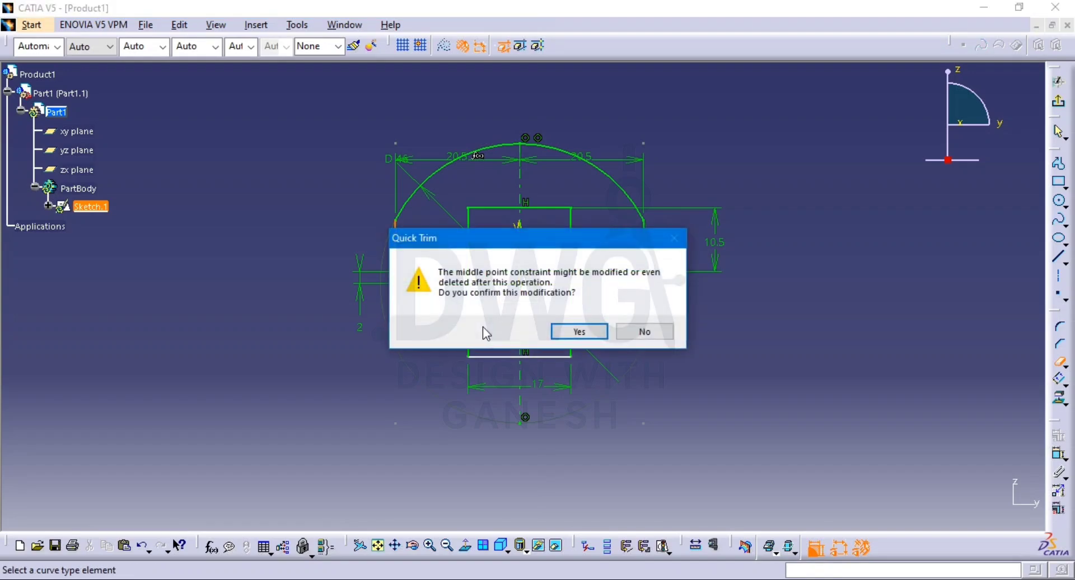
{"action": "left_click", "coordinate": [576, 331]}
Trim the rectangle's sides below the two horizontal lines and delete its leftover bottom edge with the attached dimension
{"action": "left_click", "coordinate": [469, 326]}
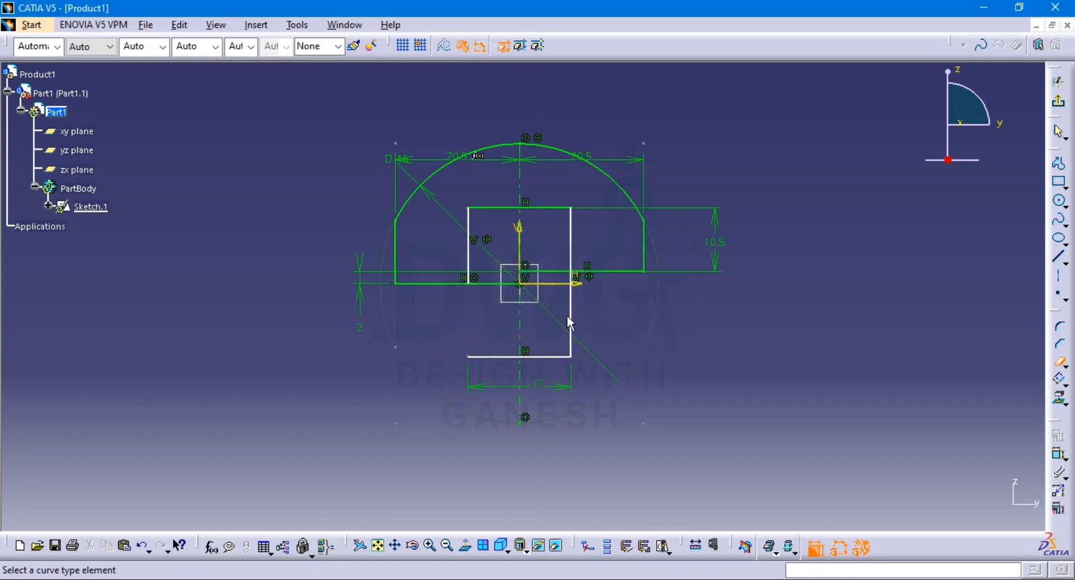
{"action": "left_click", "coordinate": [571, 306]}
{"action": "left_click", "coordinate": [546, 357]}
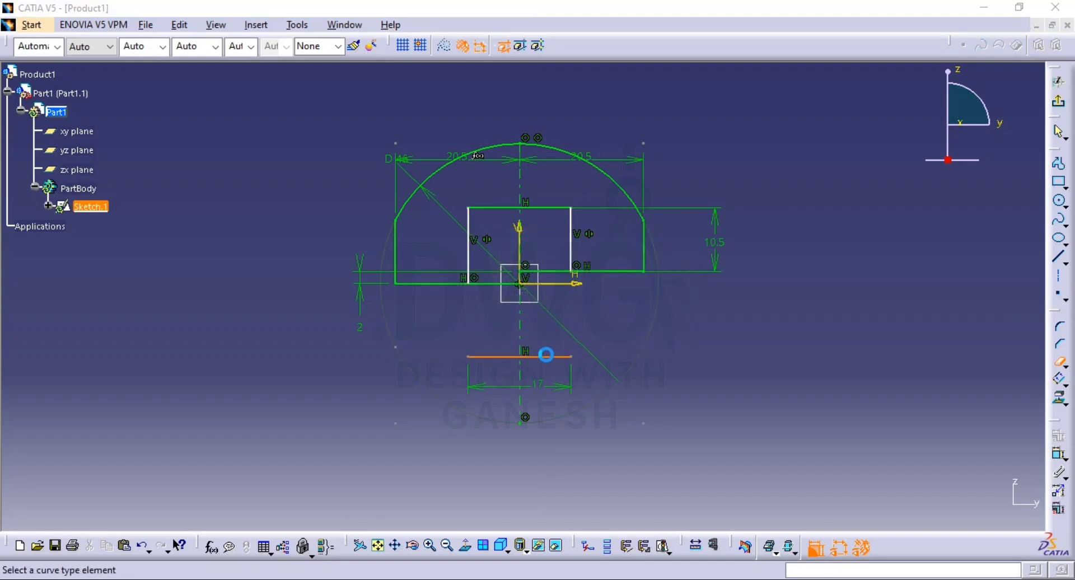
{"action": "left_click", "coordinate": [560, 337]}
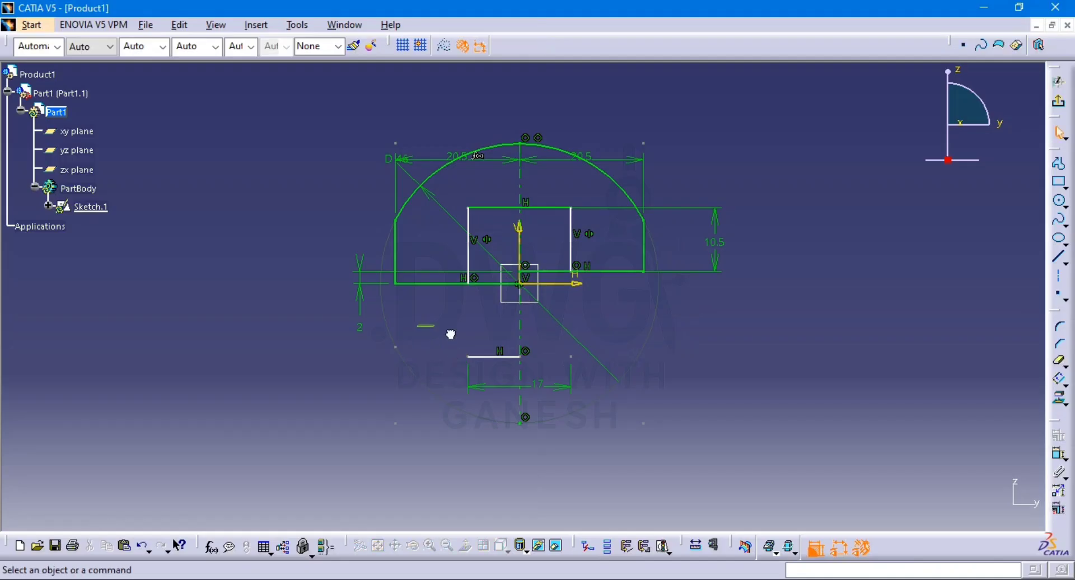
{"action": "left_click_drag", "start_coordinate": [449, 331], "coordinate": [665, 401]}
{"action": "key", "text": "Delete"}
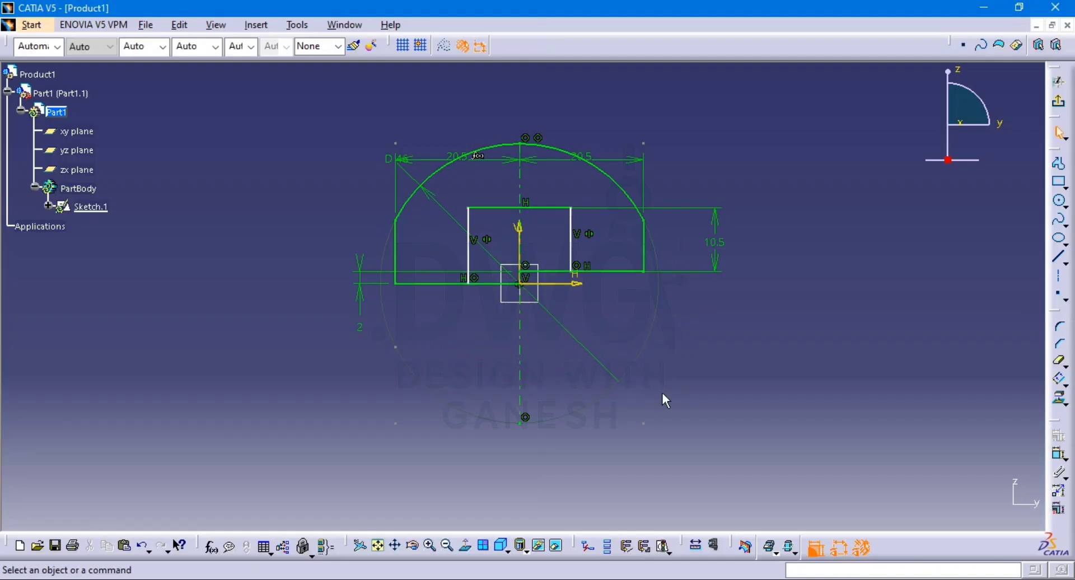
Quick-trim the inner ends of both horizontal lines between the cutout's sides, leaving one closed shoe profile
{"action": "middle_click_drag", "start_coordinate": [573, 304], "coordinate": [579, 382]}
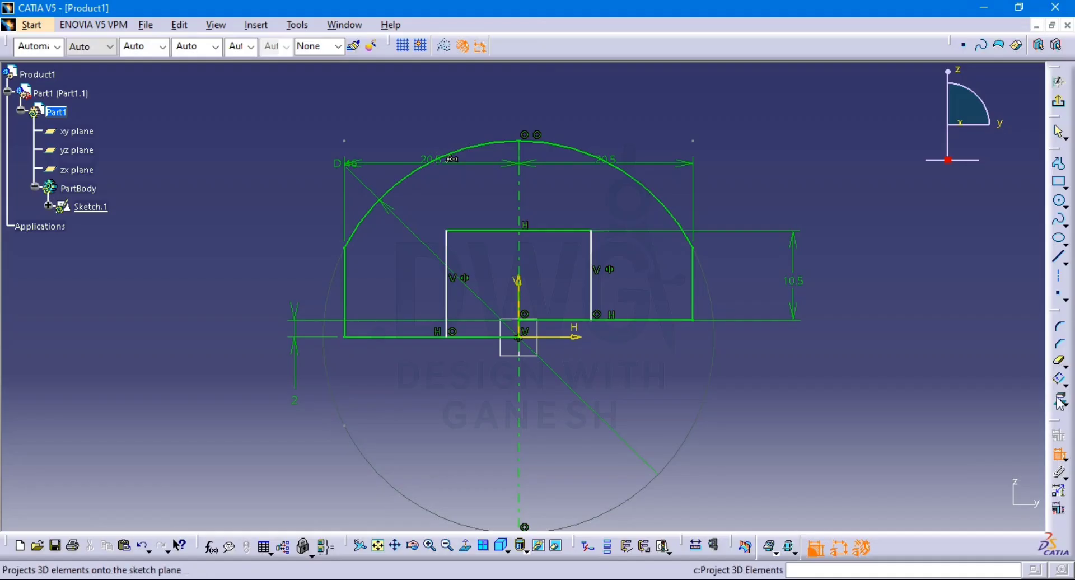
{"action": "left_click", "coordinate": [1058, 377]}
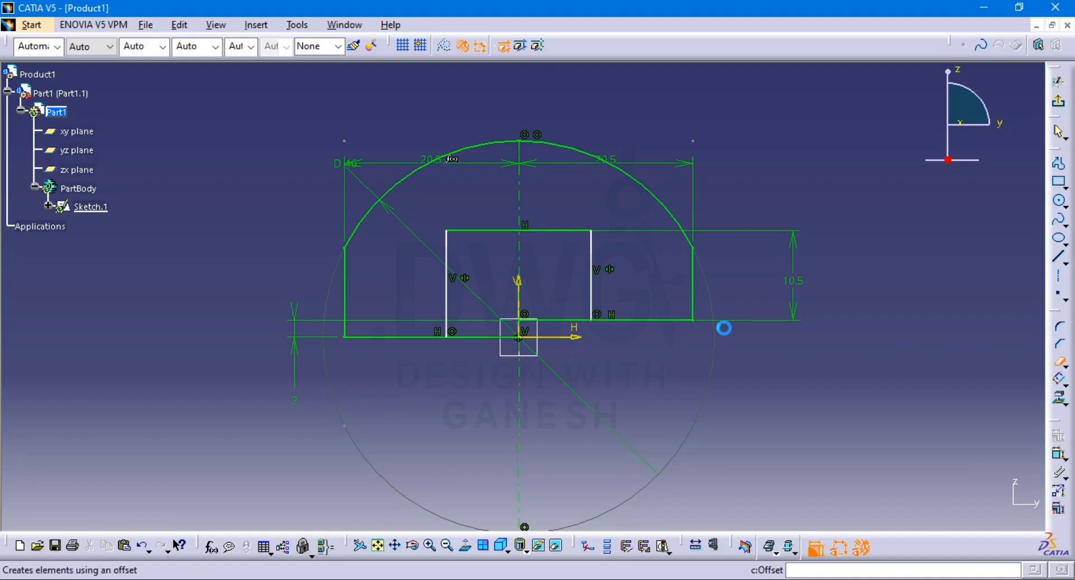
{"action": "left_click", "coordinate": [556, 322]}
{"action": "left_click", "coordinate": [474, 337]}
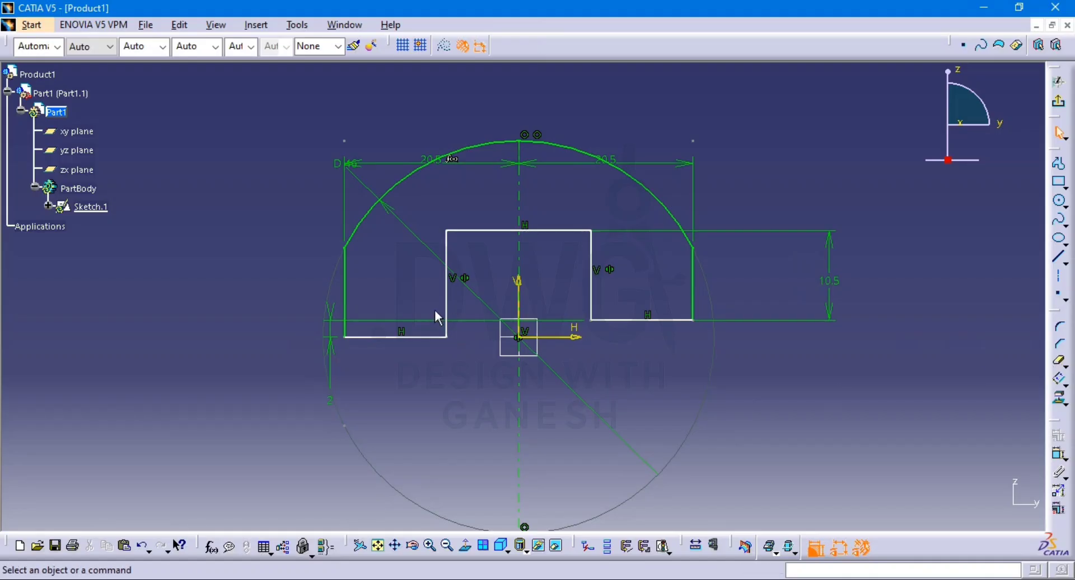
Add a width dimension to the cutout's top edge
{"action": "left_click", "coordinate": [1059, 455]}
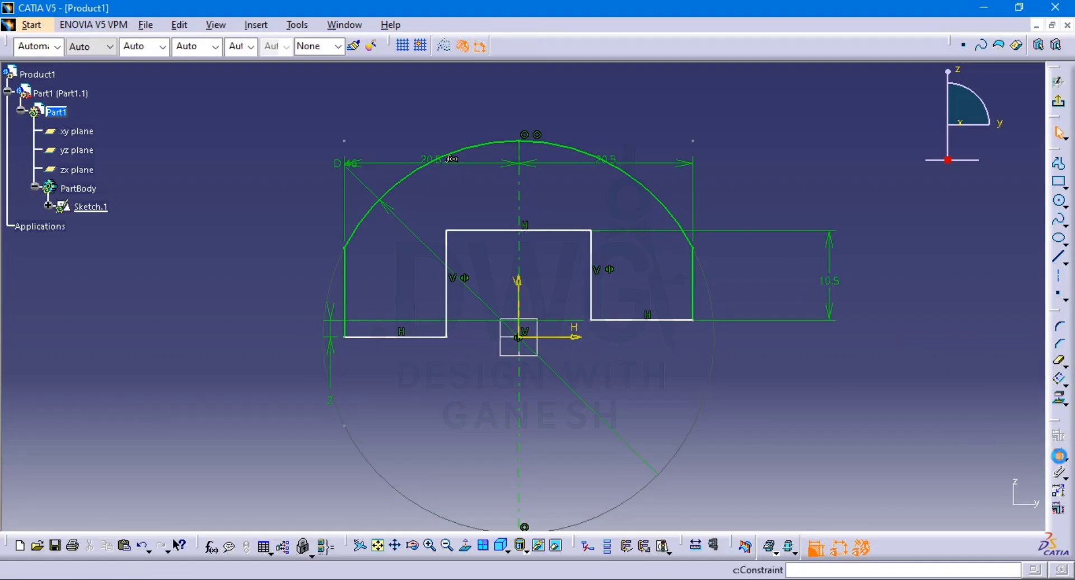
{"action": "left_click", "coordinate": [545, 231]}
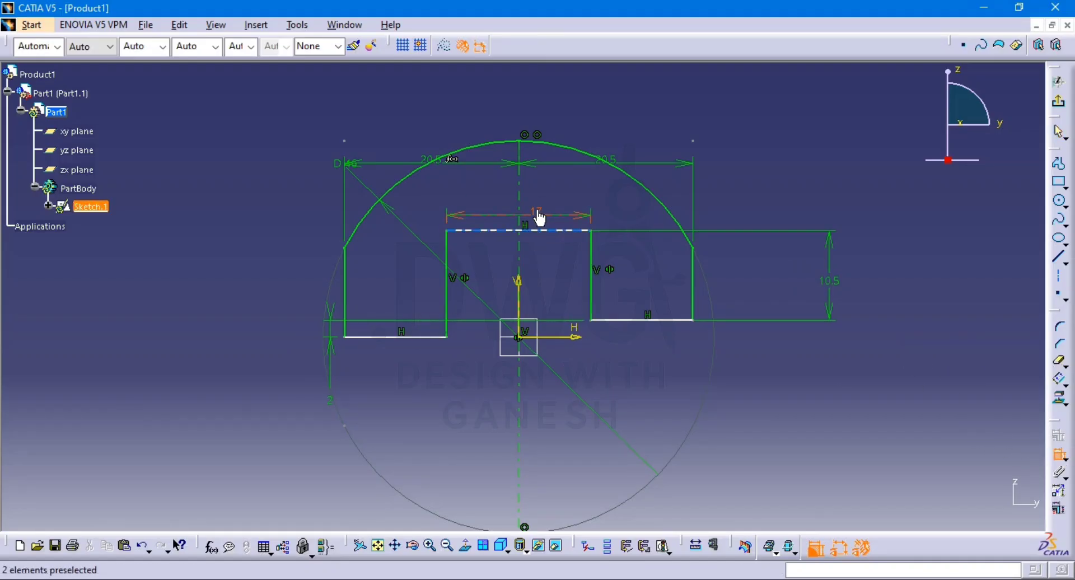
{"action": "left_click", "coordinate": [414, 337]}
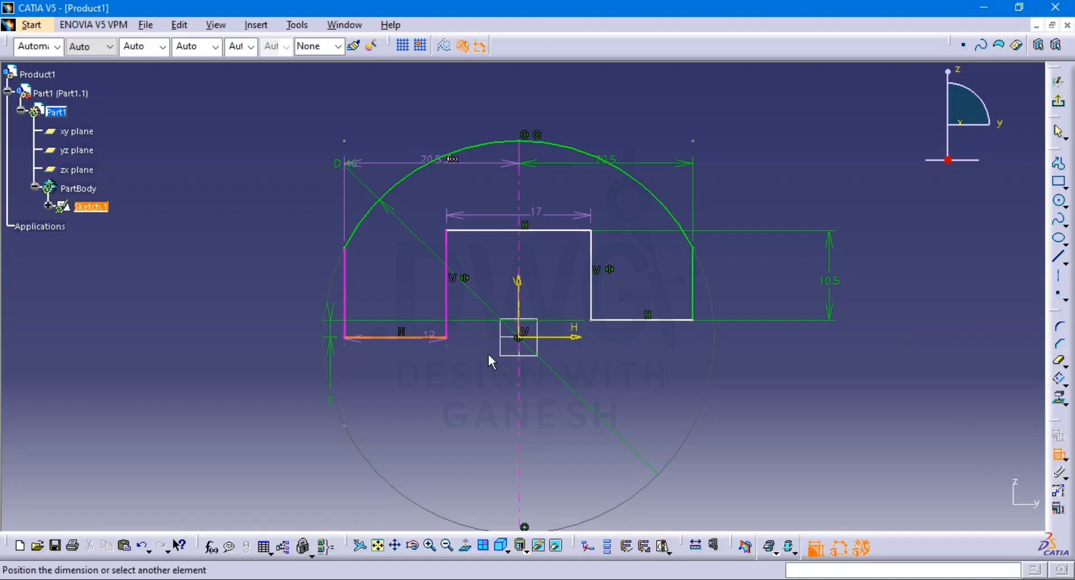
{"action": "left_click", "coordinate": [634, 321]}
{"action": "left_click", "coordinate": [624, 361]}
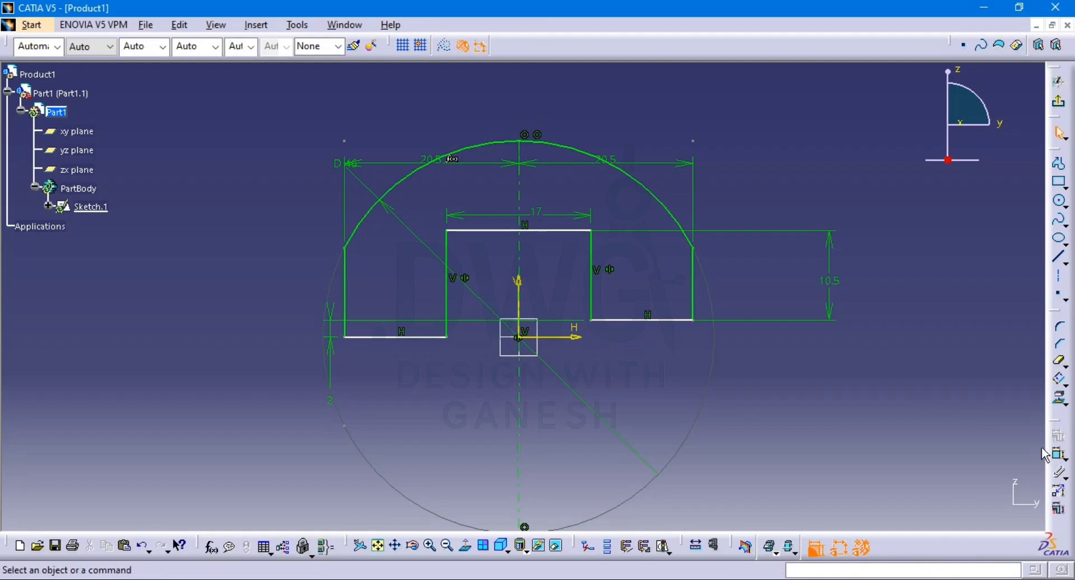
Constrain the profile's lower left horizontal line to be coincident with the sketch's horizontal axis
{"action": "left_click", "coordinate": [1057, 453]}
{"action": "left_click", "coordinate": [426, 337]}
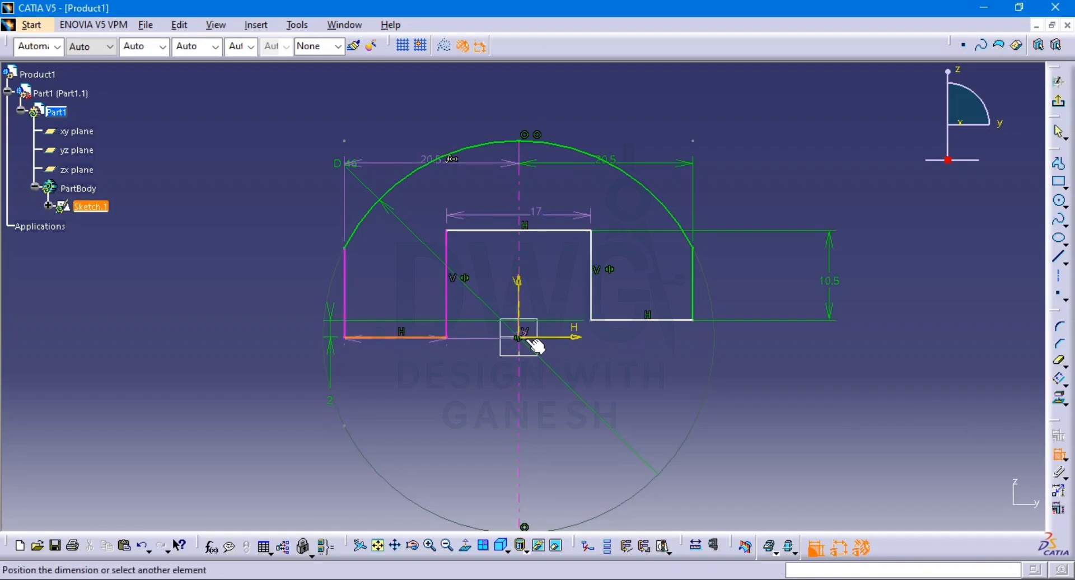
{"action": "left_click", "coordinate": [563, 338]}
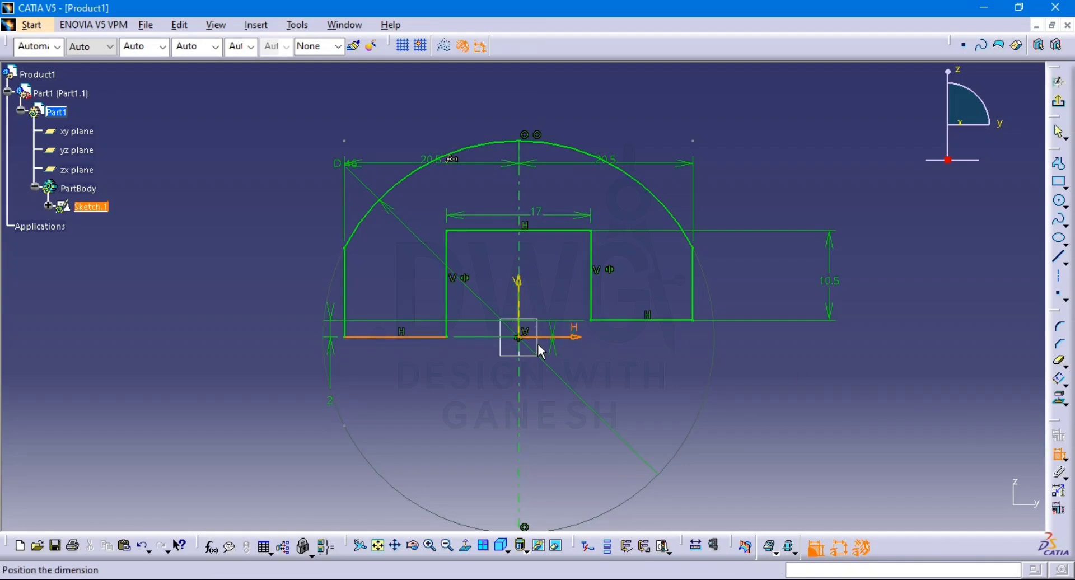
{"action": "right_click", "coordinate": [555, 282]}
{"action": "left_click", "coordinate": [603, 350]}
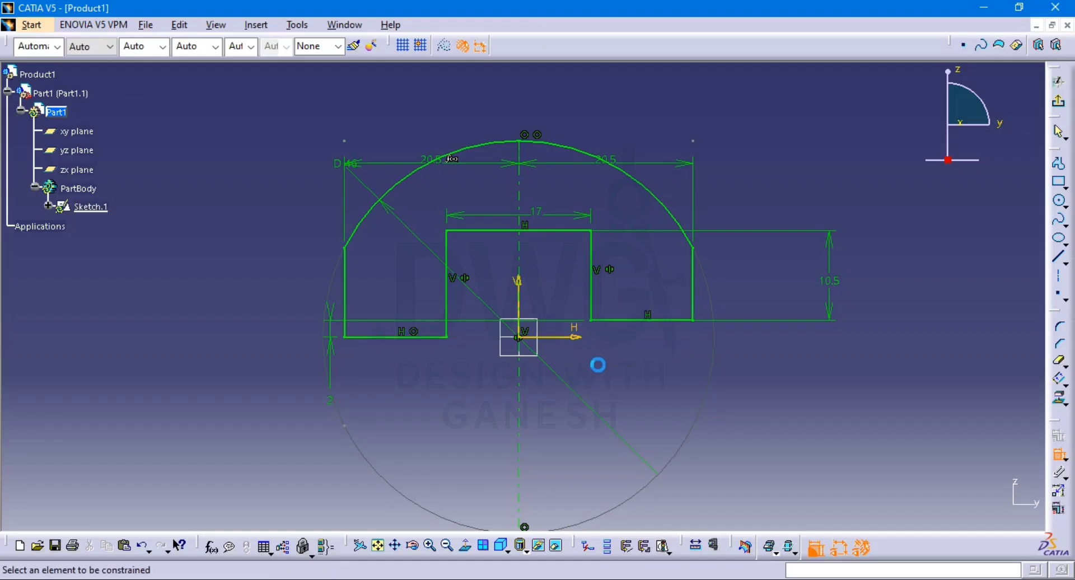
{"action": "left_click", "coordinate": [664, 280]}
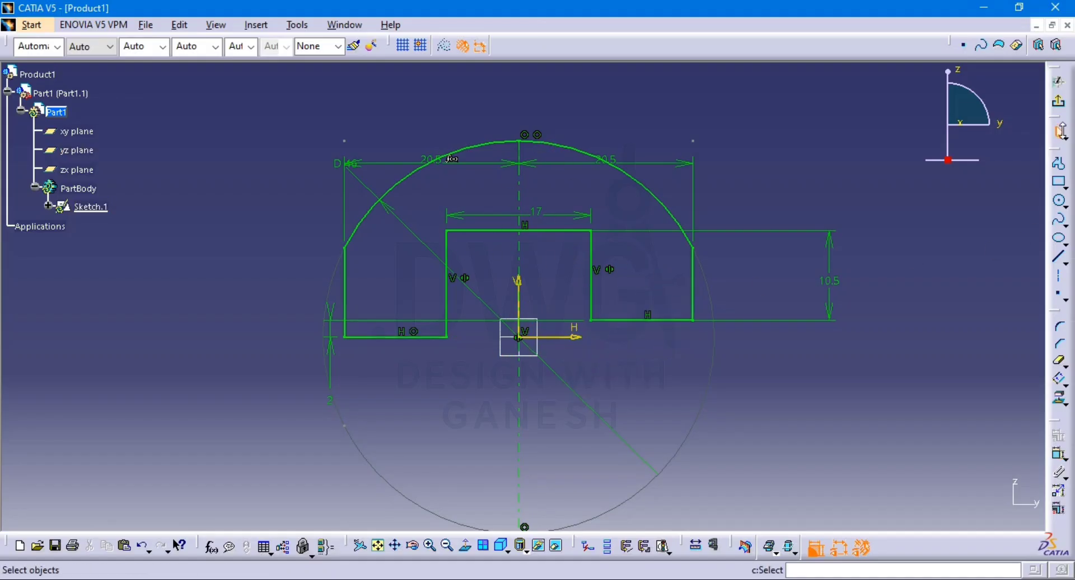
Exit the sketch and pad the closed shoe profile with mirrored extent to an overall thickness of 12 mm
{"action": "left_click", "coordinate": [1058, 102]}
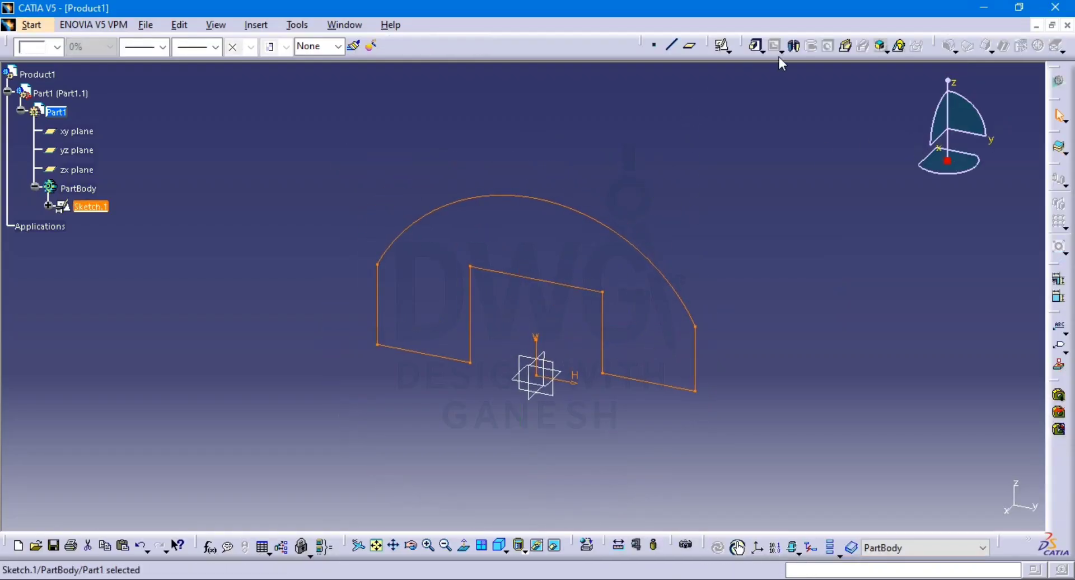
{"action": "left_click", "coordinate": [756, 48]}
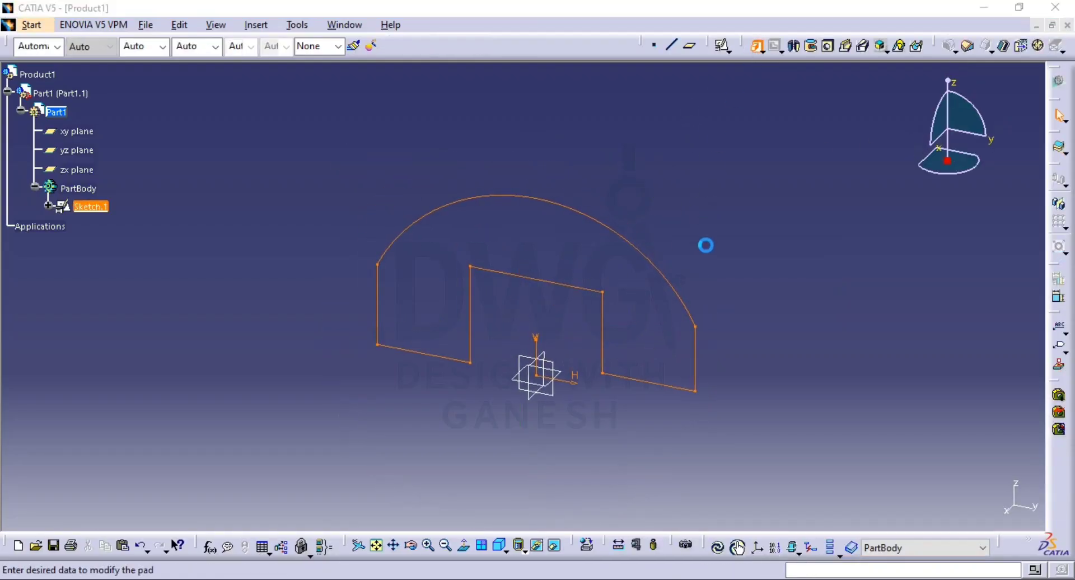
{"action": "key", "text": "alt+Tab"}
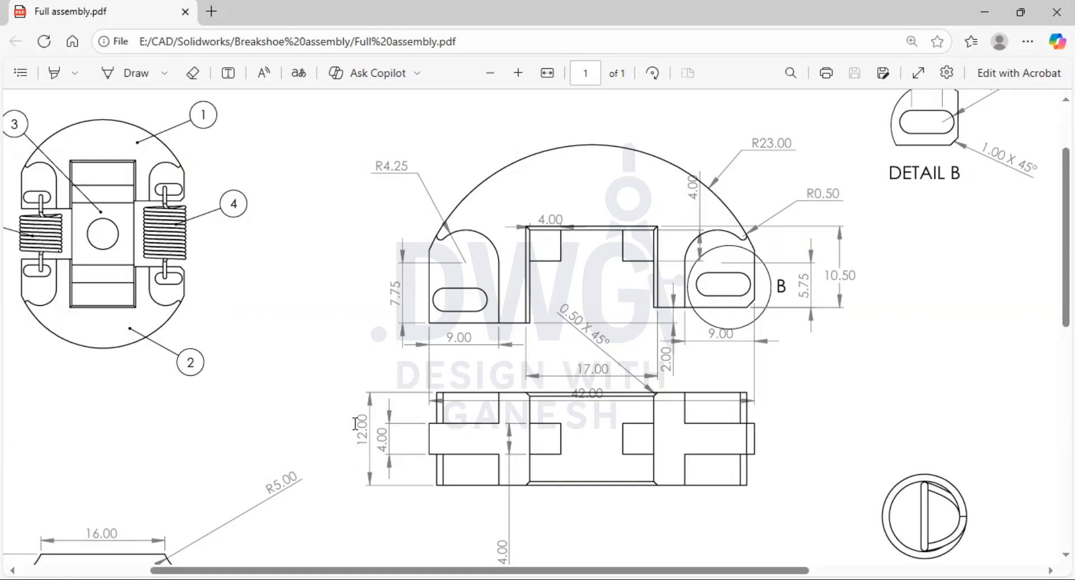
{"action": "key", "text": "alt+Tab"}
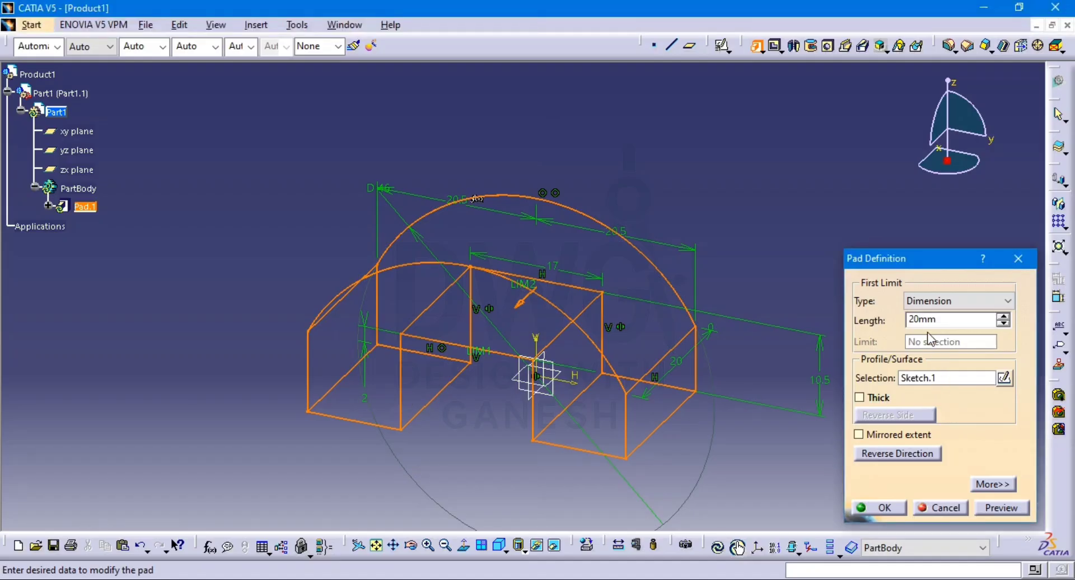
{"action": "left_click", "coordinate": [942, 321]}
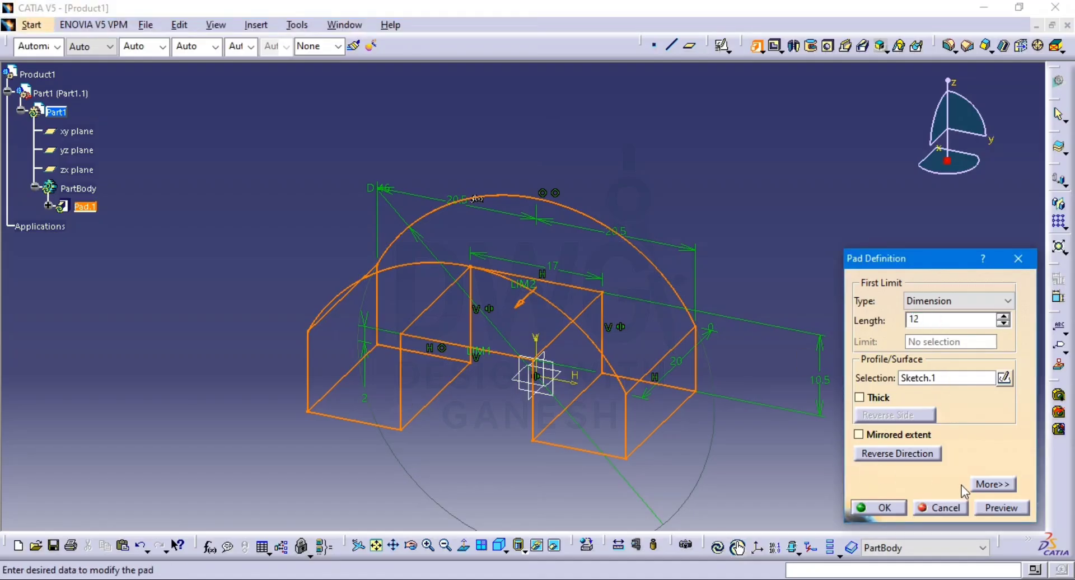
{"action": "left_click", "coordinate": [995, 509]}
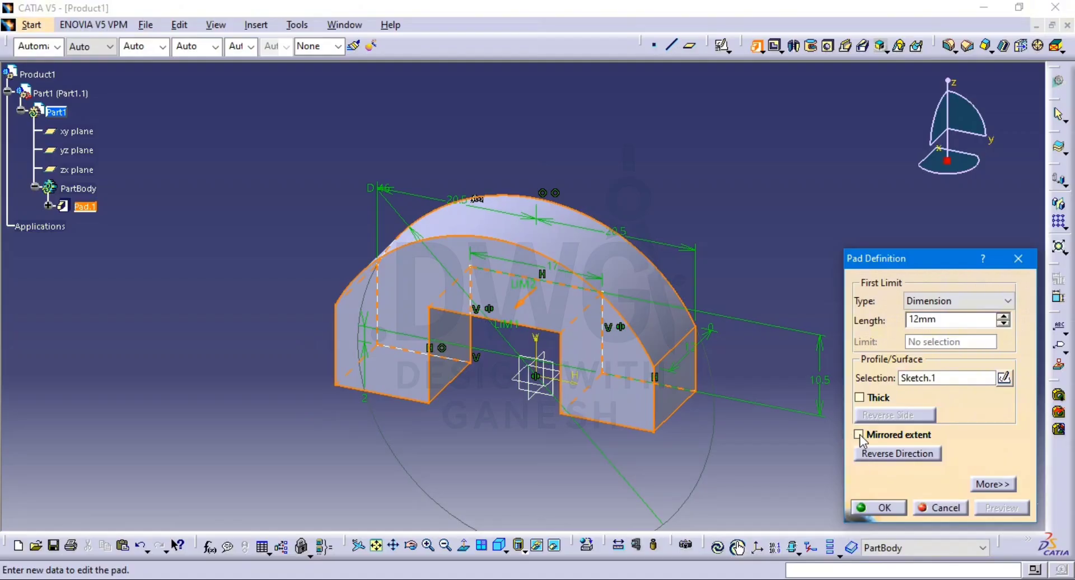
{"action": "left_click", "coordinate": [858, 435]}
{"action": "left_click", "coordinate": [985, 506]}
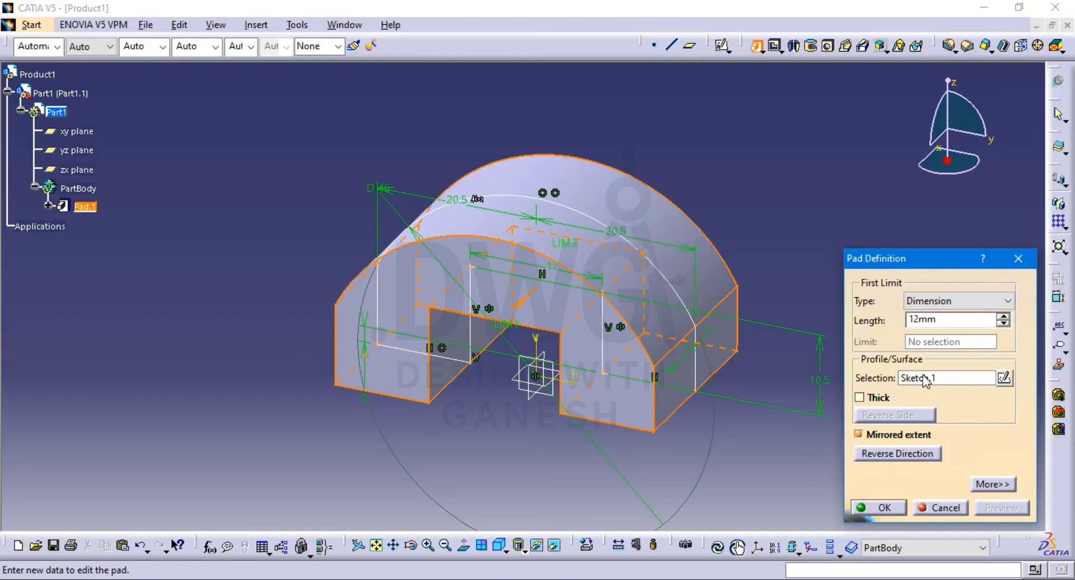
{"action": "left_click", "coordinate": [947, 323]}
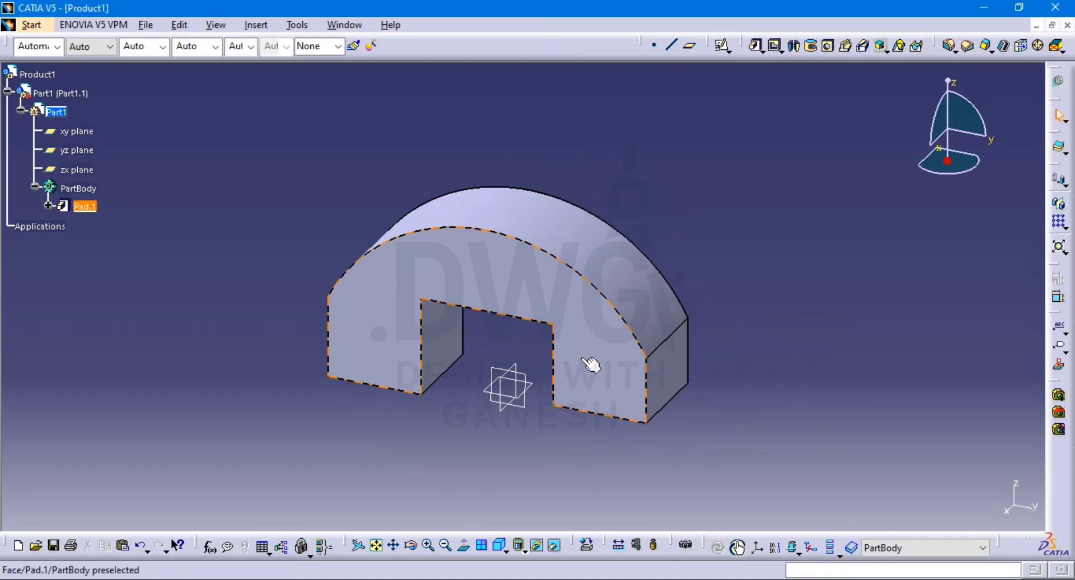
Check the slot details in the drawing PDF and open a positioned sketch on the shoe's front face
{"action": "key", "text": "alt+Tab"}
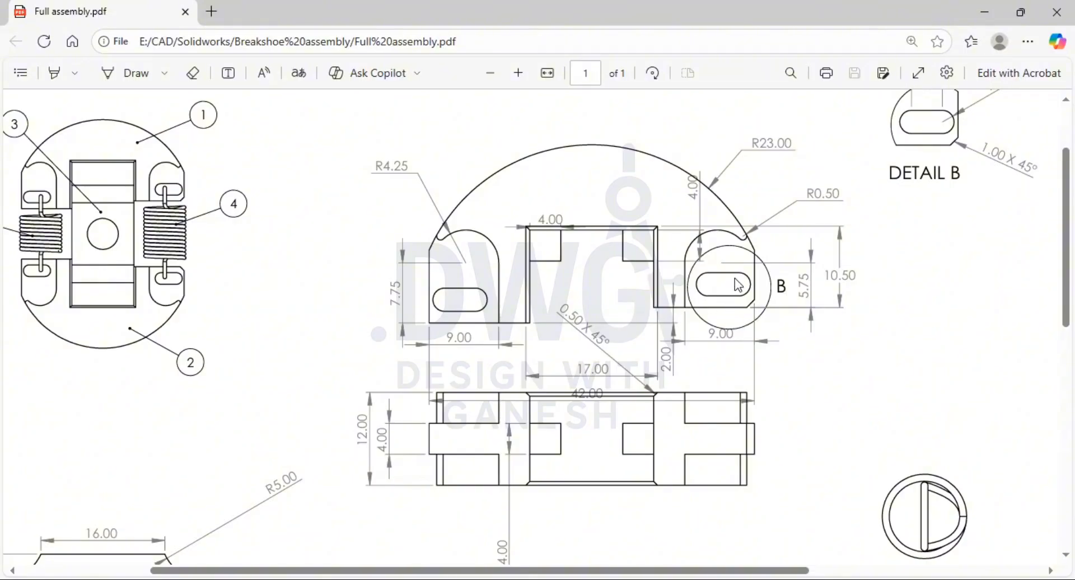
{"action": "key", "text": "alt+Tab"}
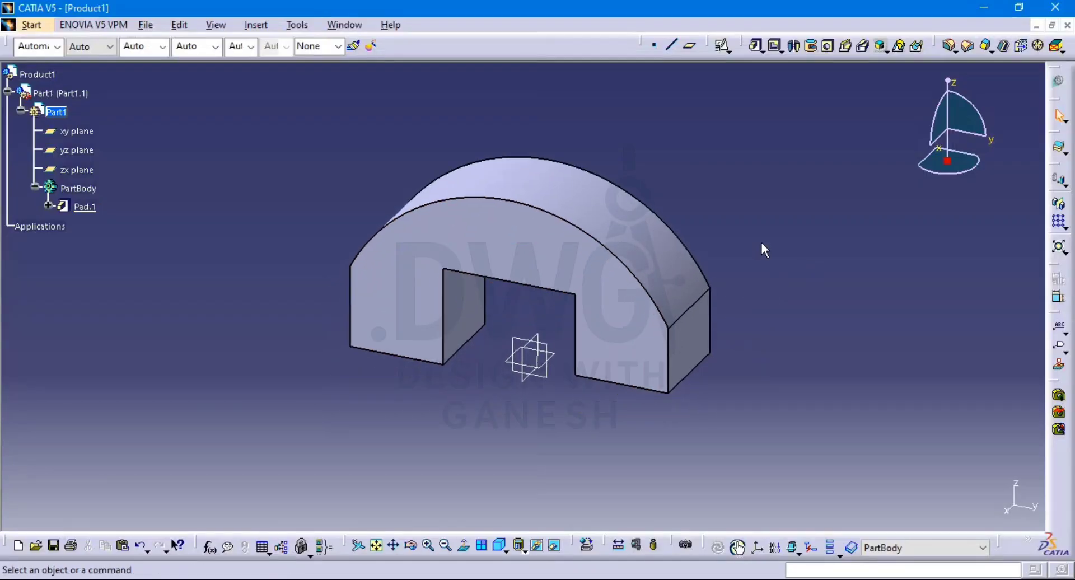
{"action": "left_click", "coordinate": [722, 44]}
{"action": "left_click", "coordinate": [631, 358]}
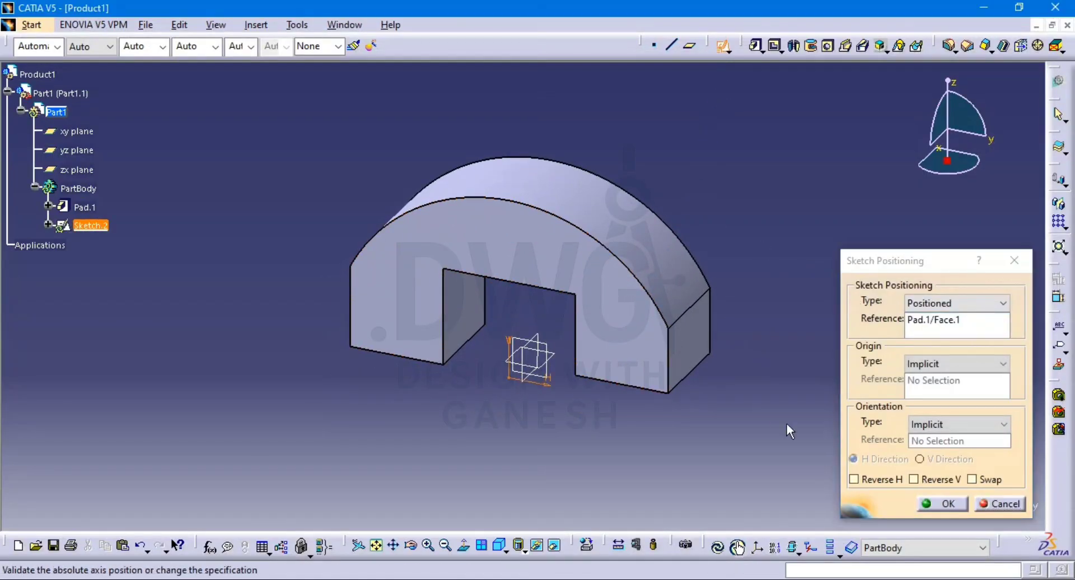
{"action": "left_click", "coordinate": [939, 502]}
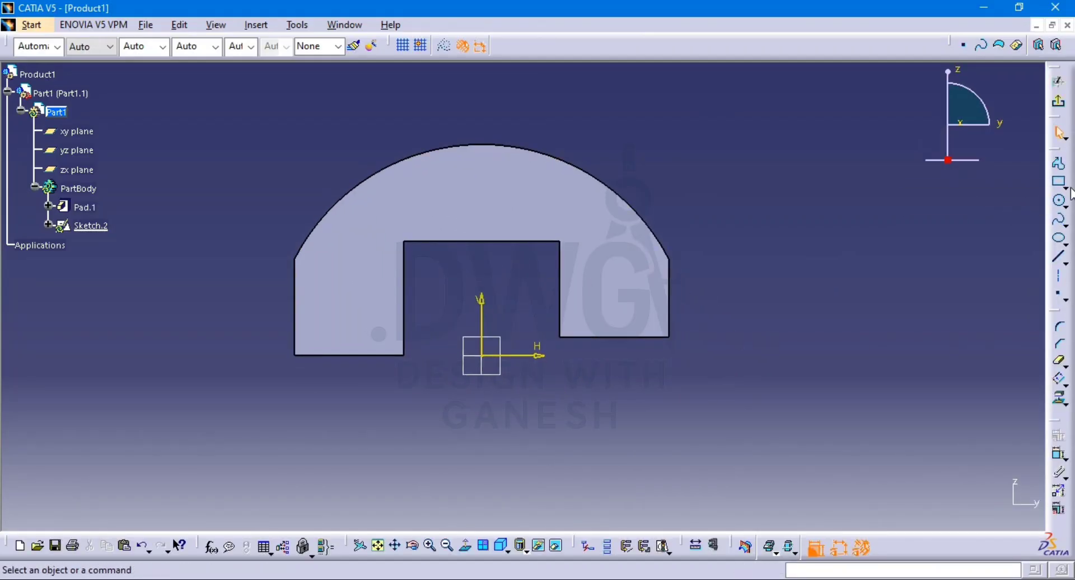
Sketch a horizontal elongated hole with a radius of about 1.5 mm on the front face's shorter right leg
{"action": "left_click", "coordinate": [1062, 185]}
{"action": "left_click", "coordinate": [1065, 190]}
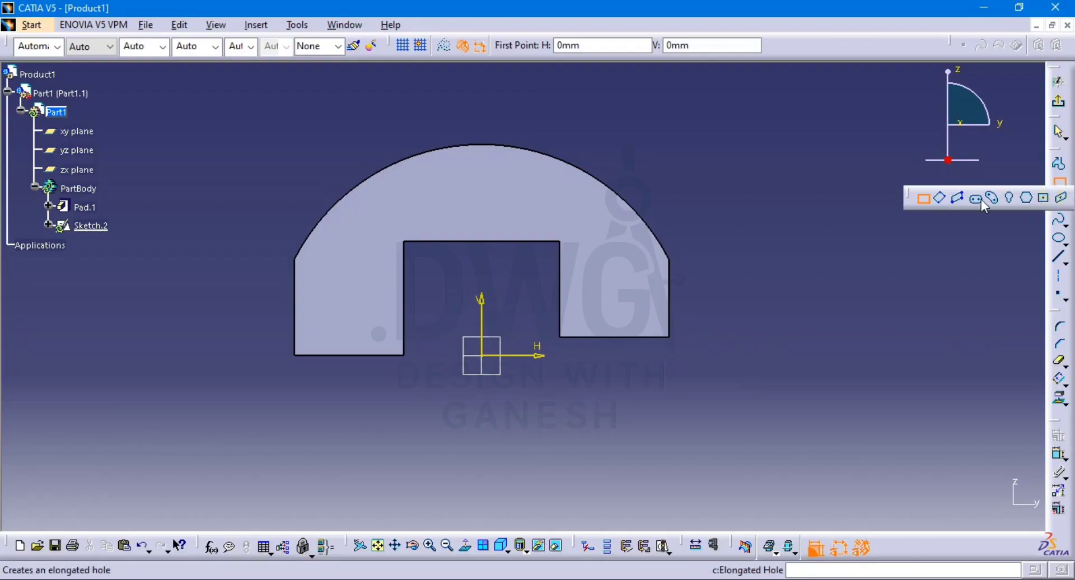
{"action": "left_click", "coordinate": [978, 203]}
{"action": "left_click", "coordinate": [603, 307]}
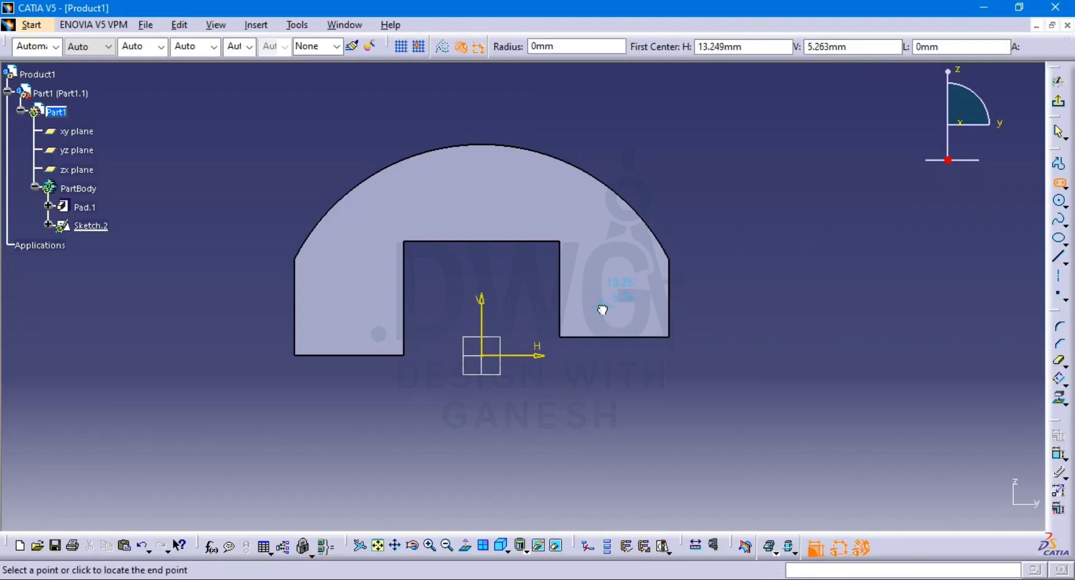
{"action": "left_click", "coordinate": [649, 308]}
{"action": "left_click", "coordinate": [644, 293]}
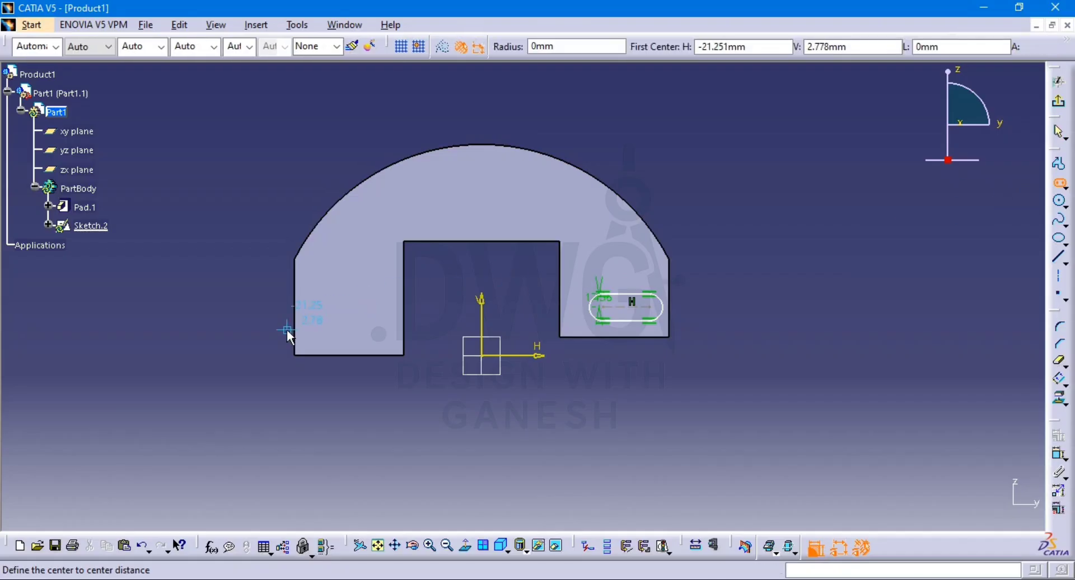
Sketch a second horizontal elongated hole with a radius of about 2.1 mm on the longer left leg
{"action": "left_click", "coordinate": [317, 321]}
{"action": "left_click", "coordinate": [368, 320]}
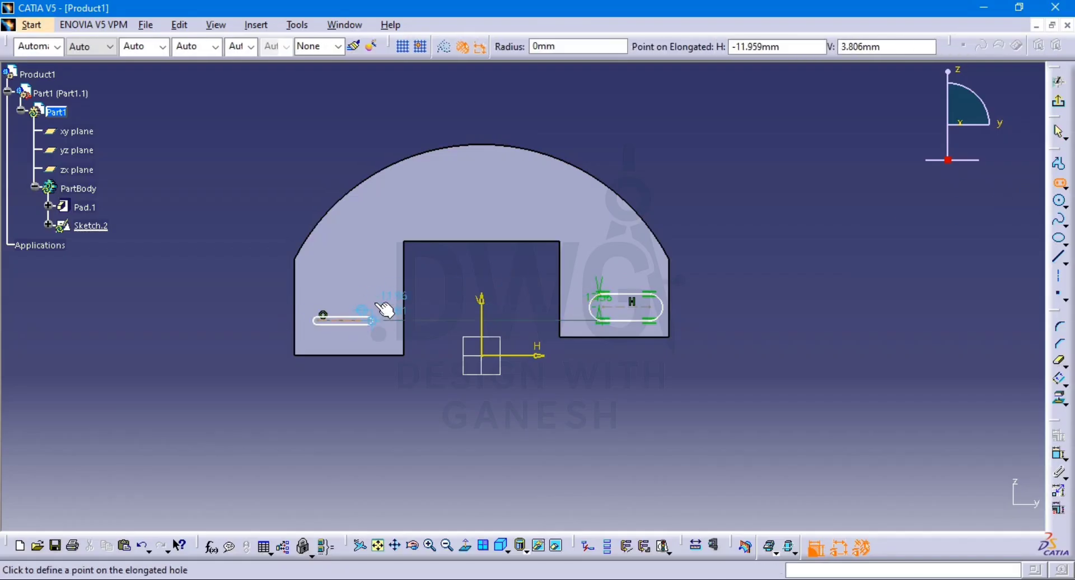
{"action": "left_click", "coordinate": [386, 301]}
Delete the coincidence constraint at the left slot's first centre point
{"action": "left_click", "coordinate": [323, 311]}
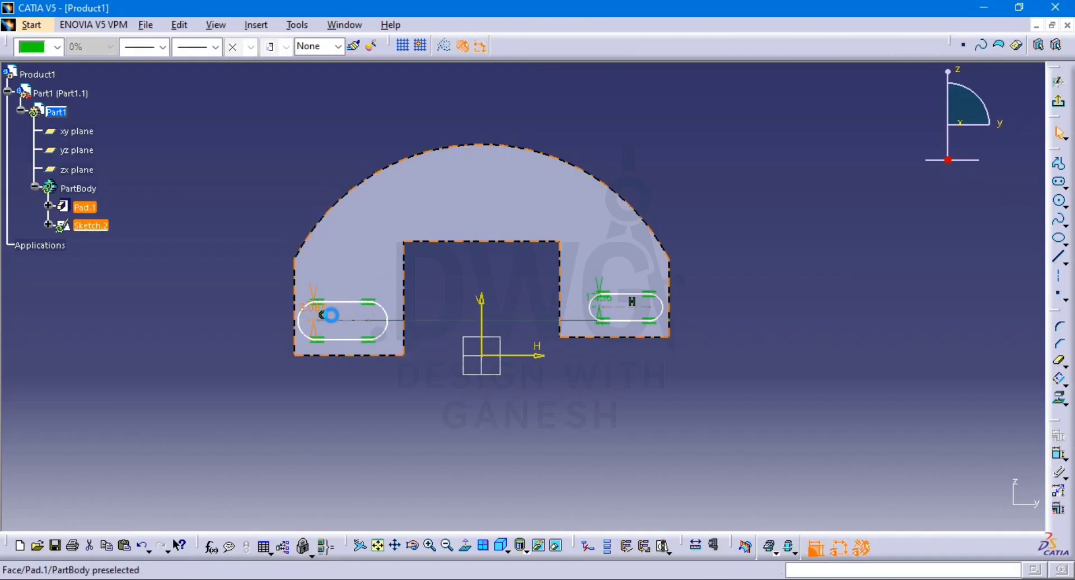
{"action": "middle_click_drag", "start_coordinate": [324, 319], "coordinate": [336, 283]}
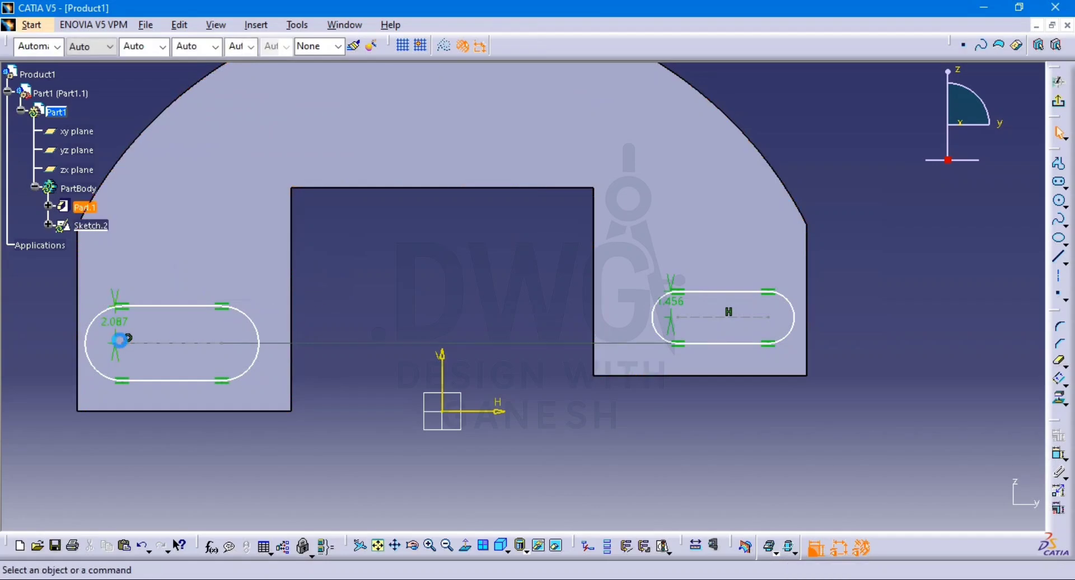
{"action": "left_click", "coordinate": [128, 338]}
{"action": "left_click", "coordinate": [522, 335]}
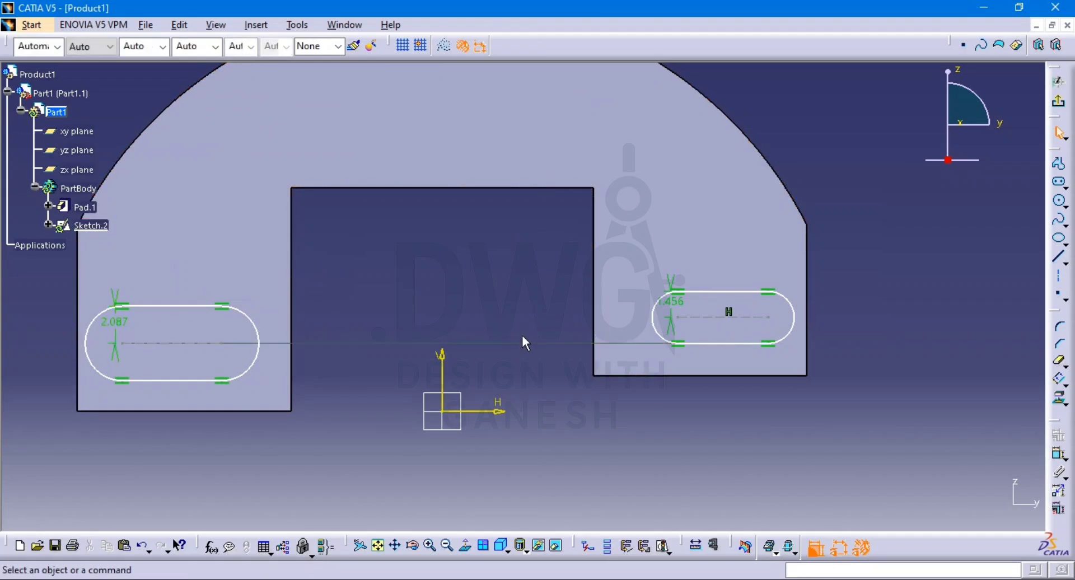
Set the radius of both slots to 1.5 mm
{"action": "middle_click_drag", "start_coordinate": [829, 374], "coordinate": [872, 374]}
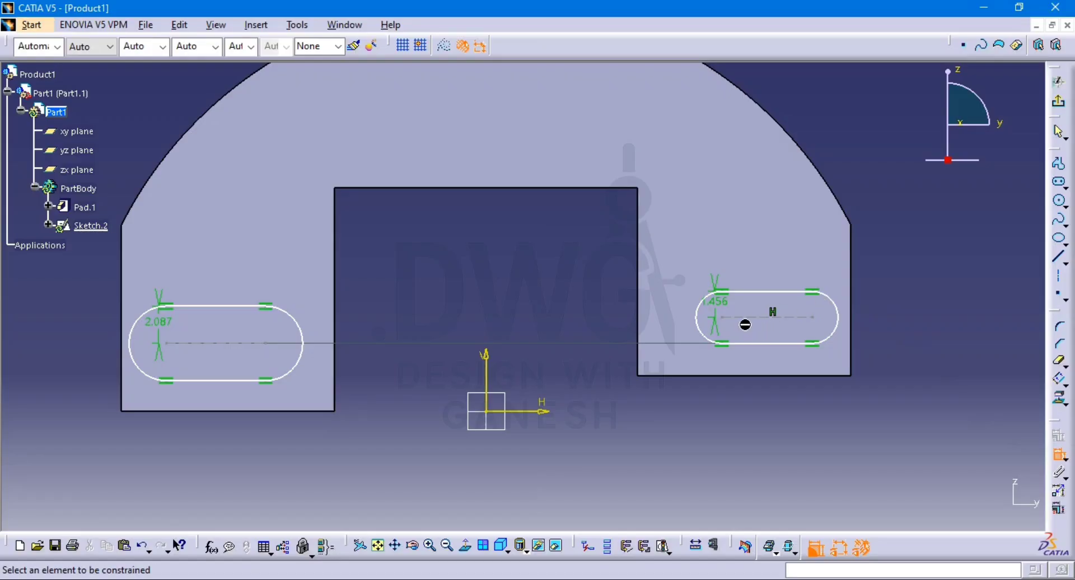
{"action": "key", "text": "Escape"}
{"action": "double_click", "coordinate": [725, 307]}
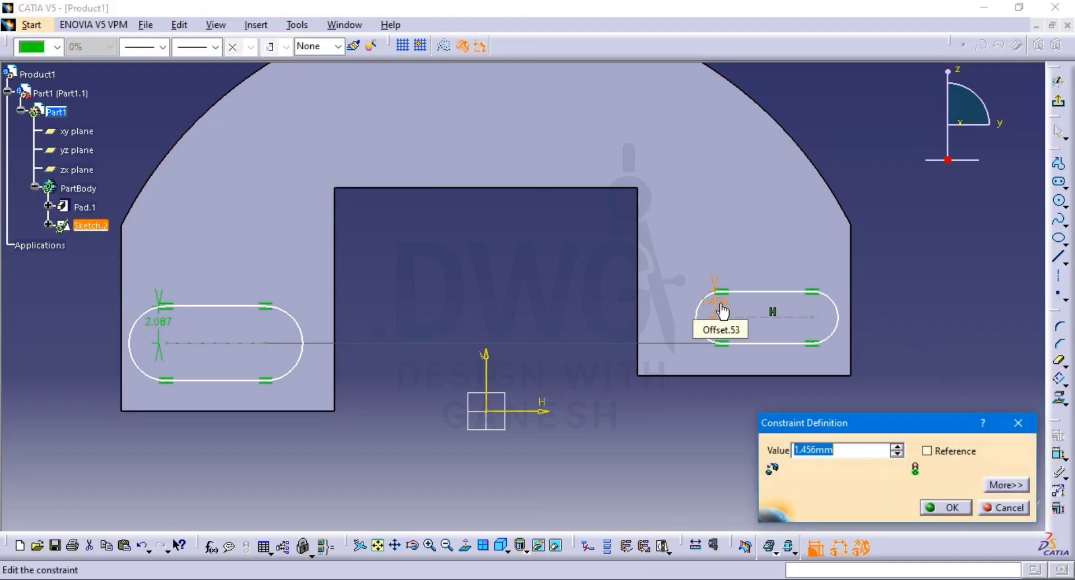
{"action": "key", "text": "Return"}
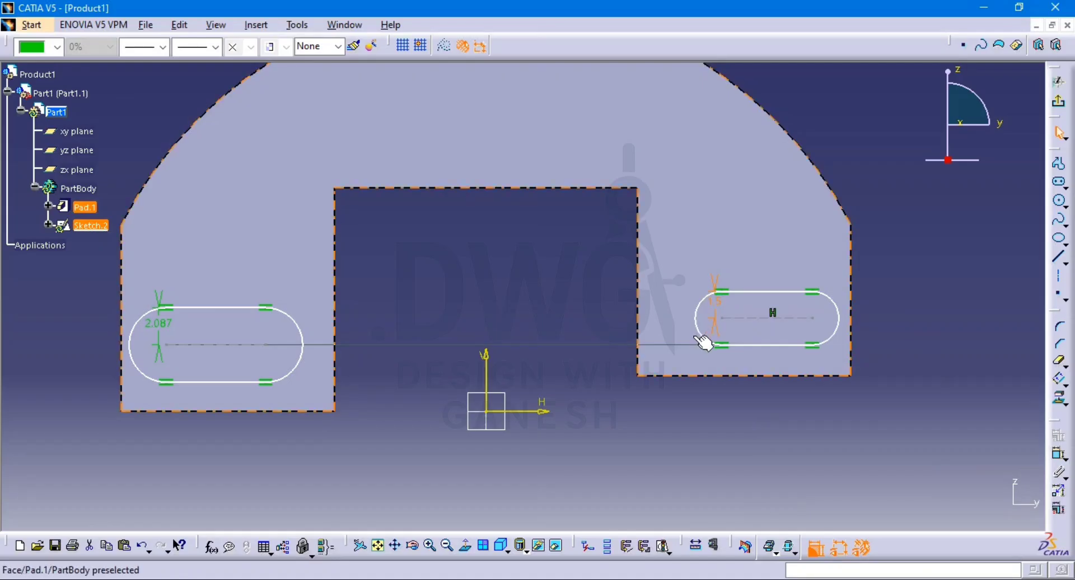
{"action": "double_click", "coordinate": [162, 326]}
{"action": "type", "text": "1"}
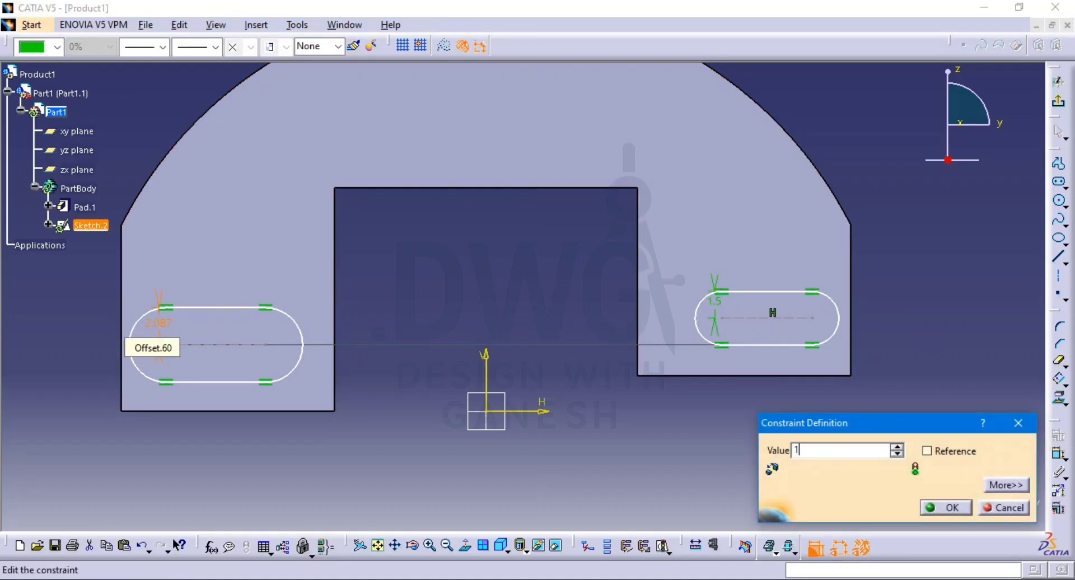
{"action": "type", "text": ".5"}
{"action": "key", "text": "Return"}
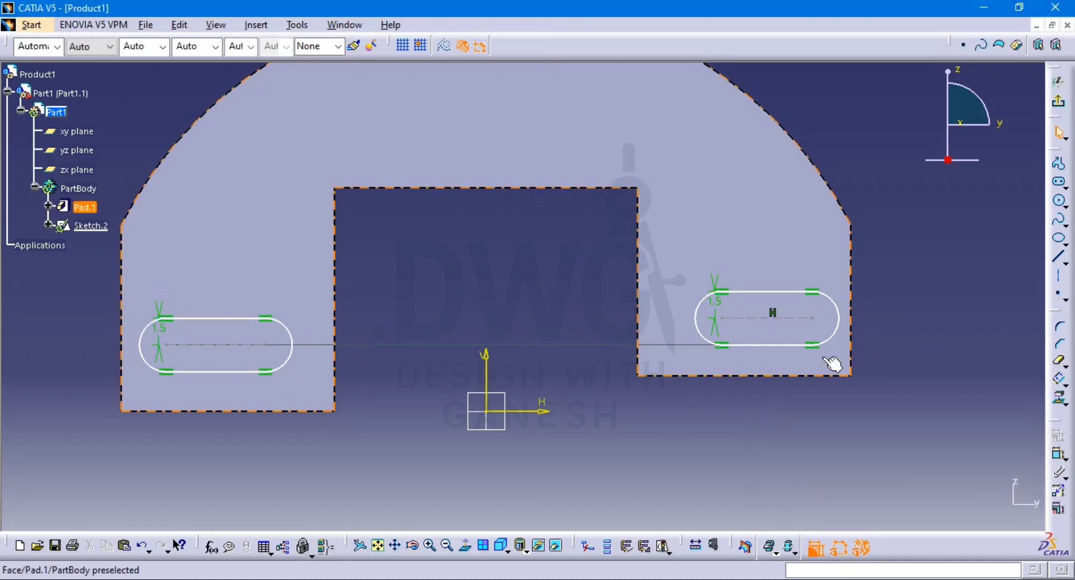
Dimension the right slot's upper straight edge and set its length to 4 mm
{"action": "left_click", "coordinate": [1059, 455]}
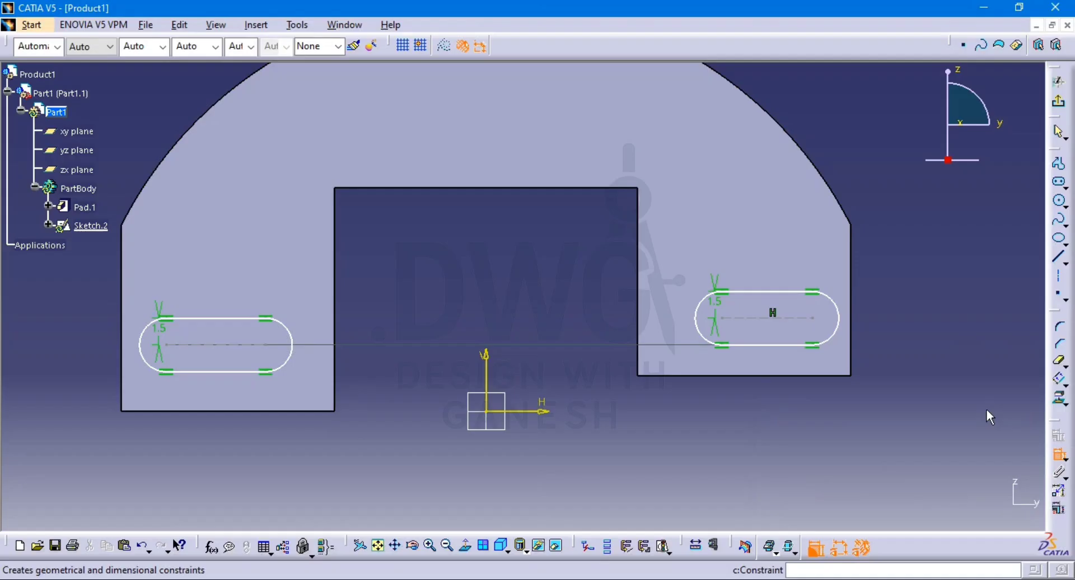
{"action": "left_click", "coordinate": [790, 292]}
{"action": "left_click", "coordinate": [779, 281]}
{"action": "double_click", "coordinate": [776, 282]}
{"action": "type", "text": "4"}
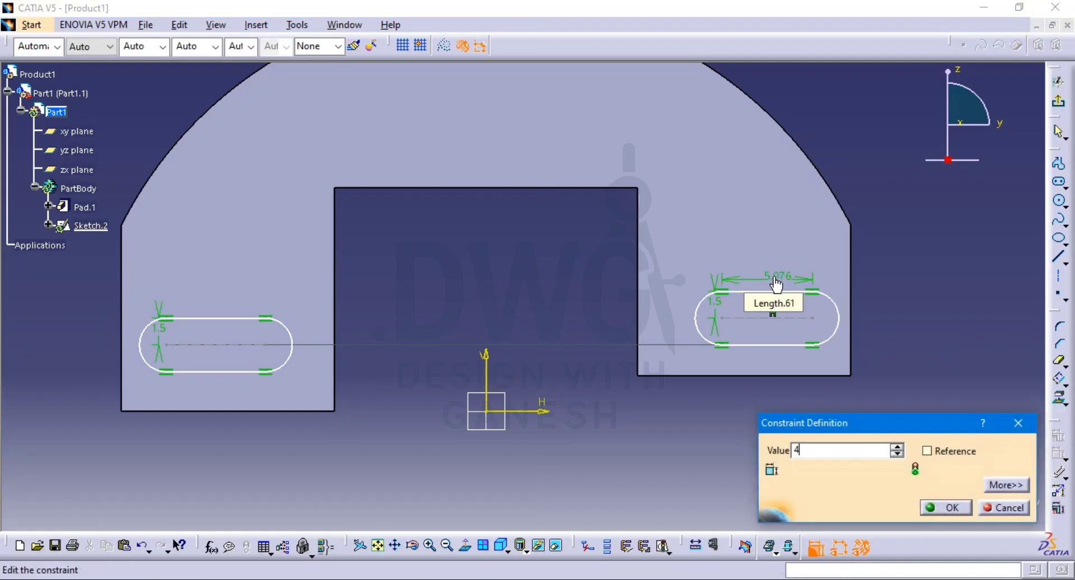
{"action": "key", "text": "Return"}
Add a length dimension of 4 mm to the left slot's upper straight edge
{"action": "left_click", "coordinate": [217, 322]}
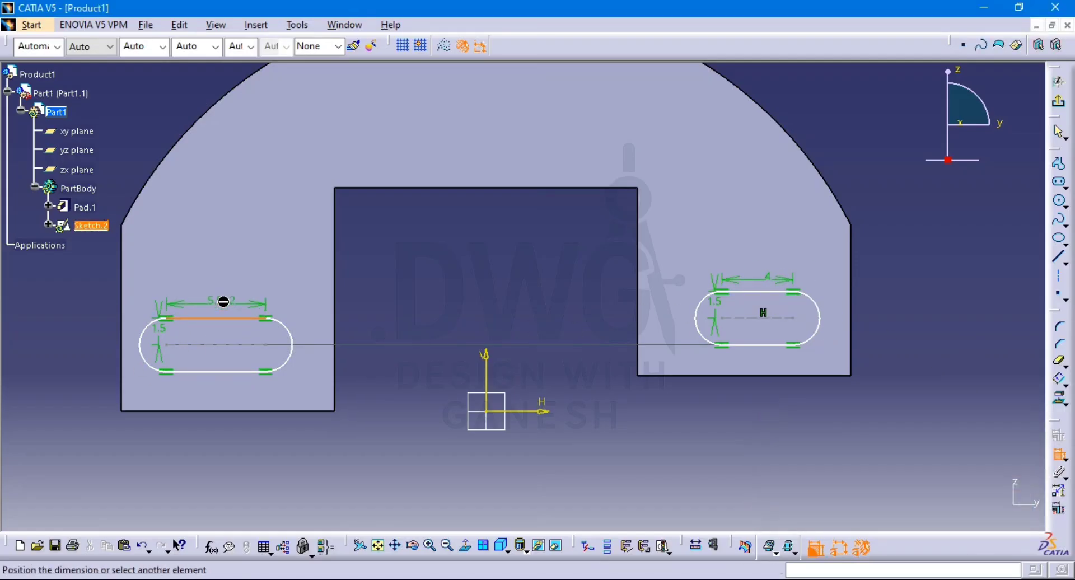
{"action": "left_click", "coordinate": [222, 298]}
{"action": "double_click", "coordinate": [222, 297]}
{"action": "type", "text": "4"}
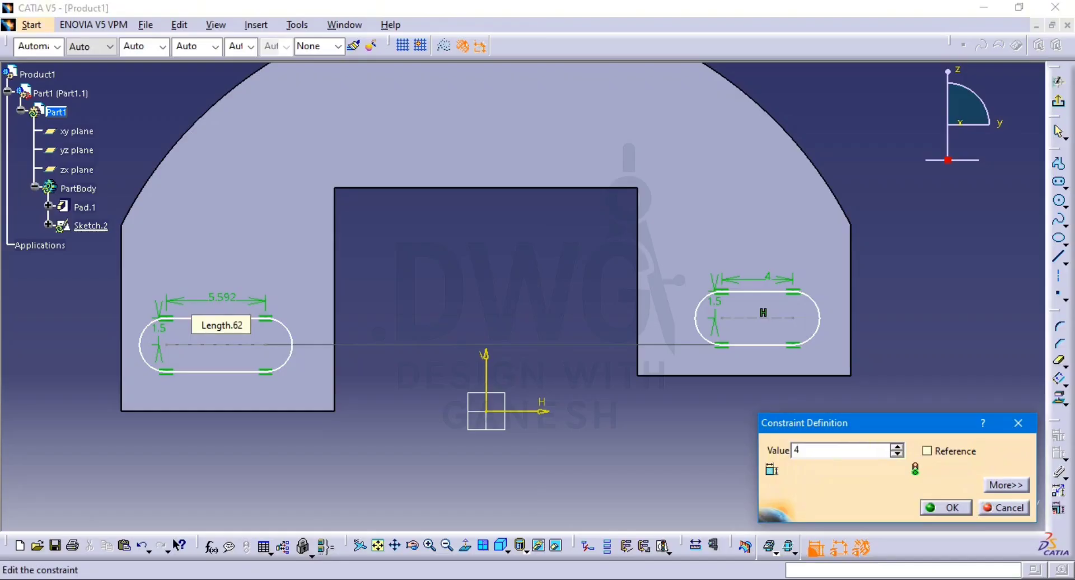
{"action": "key", "text": "Return"}
Constrain the left slot's centre line to lie 3 mm above the left leg's bottom edge
{"action": "left_click", "coordinate": [220, 346]}
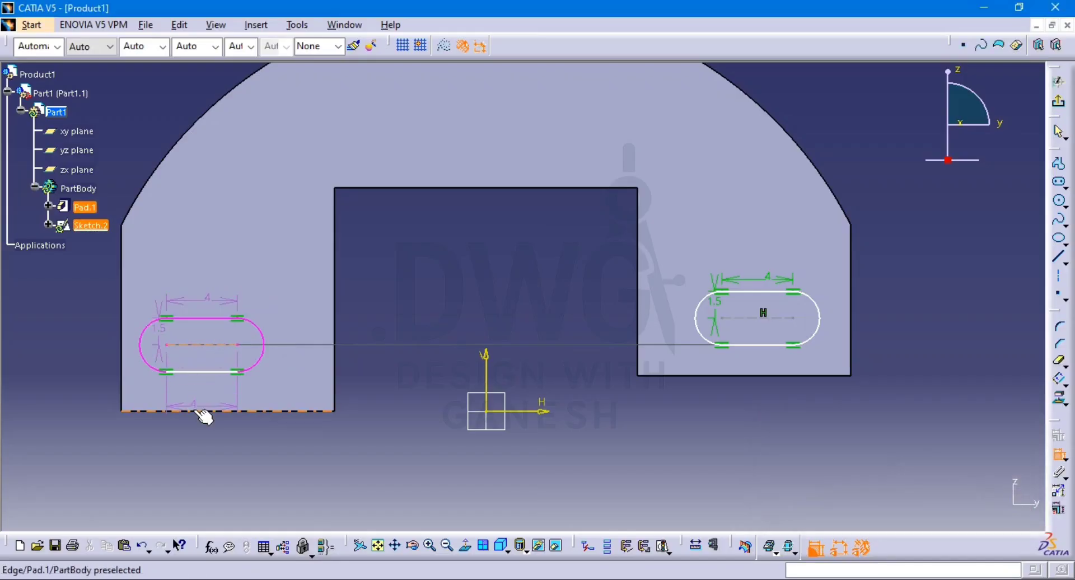
{"action": "left_click", "coordinate": [201, 411]}
{"action": "left_click", "coordinate": [86, 396]}
{"action": "double_click", "coordinate": [83, 398]}
{"action": "type", "text": "3"}
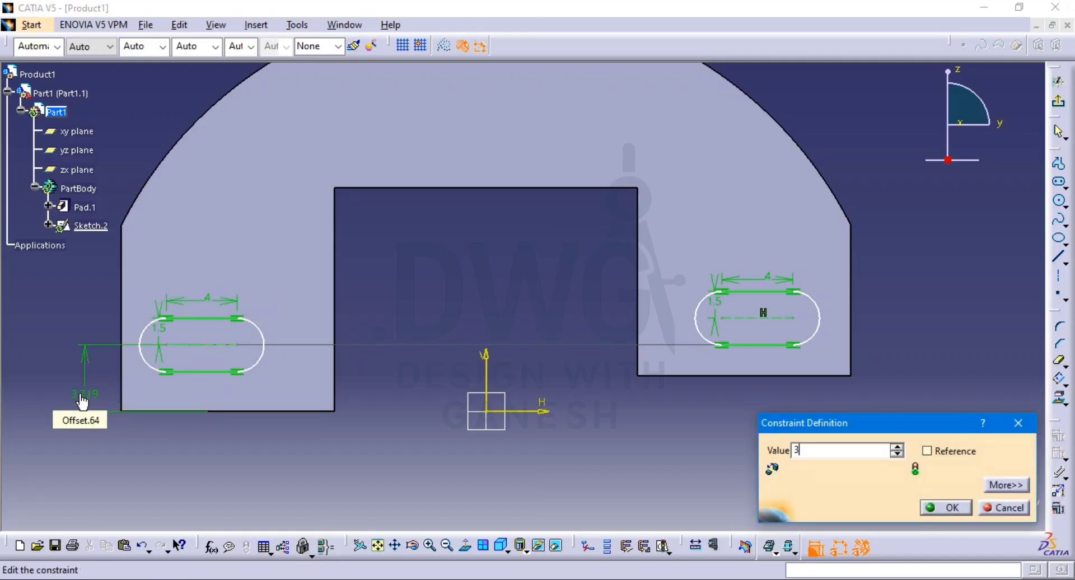
{"action": "key", "text": "Return"}
Dimension the distance between the right slot's centre line and the right leg's bottom edge
{"action": "left_click", "coordinate": [787, 331]}
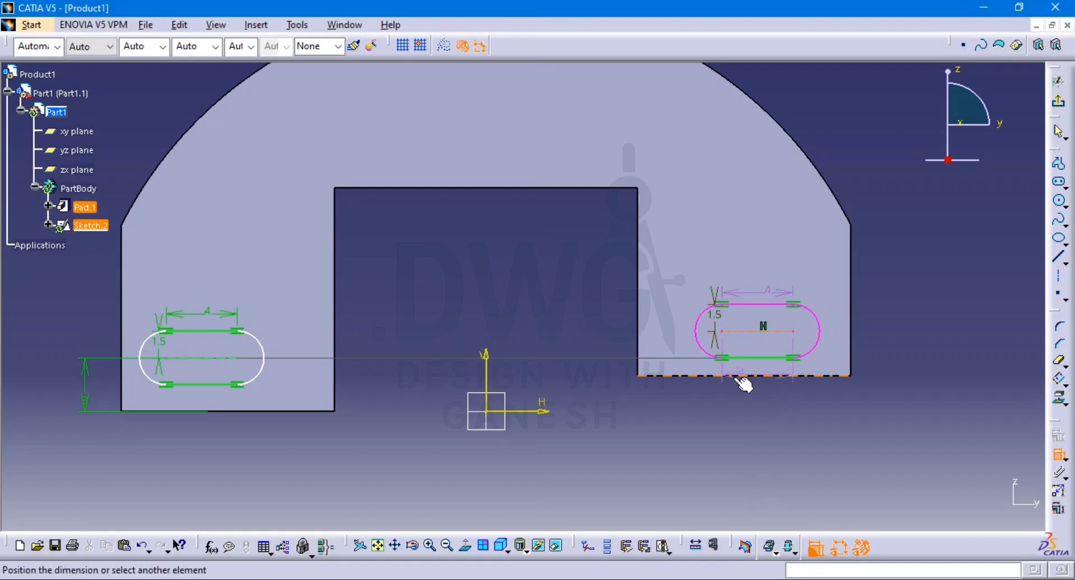
{"action": "left_click", "coordinate": [748, 384]}
{"action": "left_click", "coordinate": [906, 367]}
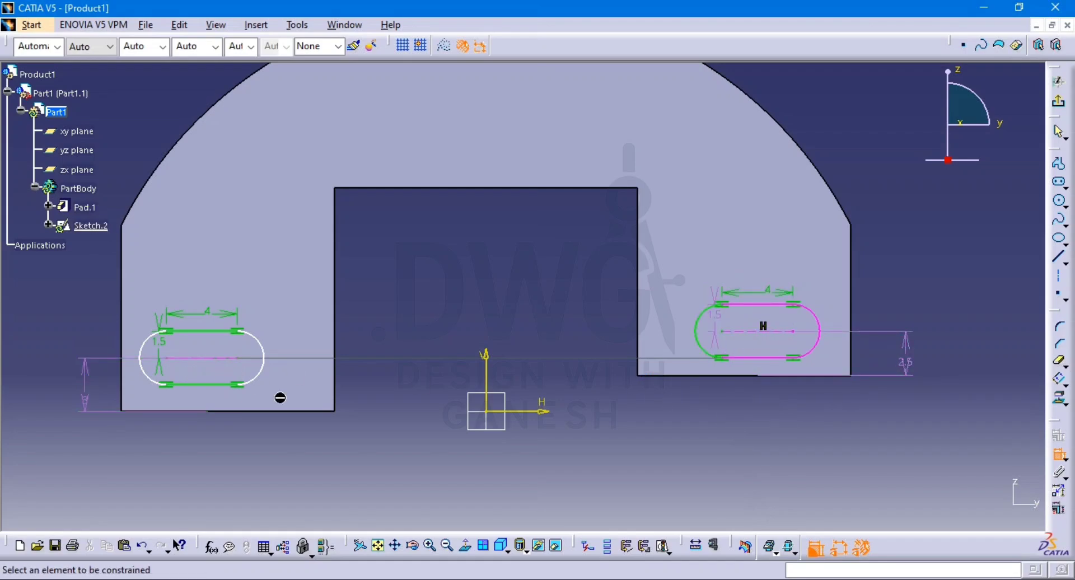
Delete the right slot together with its dimensions from the sketch
{"action": "mouse_move", "coordinate": [280, 398]}
{"action": "middle_mouse_down", "text": "ctrl"}
{"action": "mouse_move", "coordinate": [283, 353]}
{"action": "mouse_move", "coordinate": [314, 303]}
{"action": "middle_mouse_up", "text": "ctrl"}
{"action": "middle_click_drag", "start_coordinate": [367, 301], "coordinate": [612, 226]}
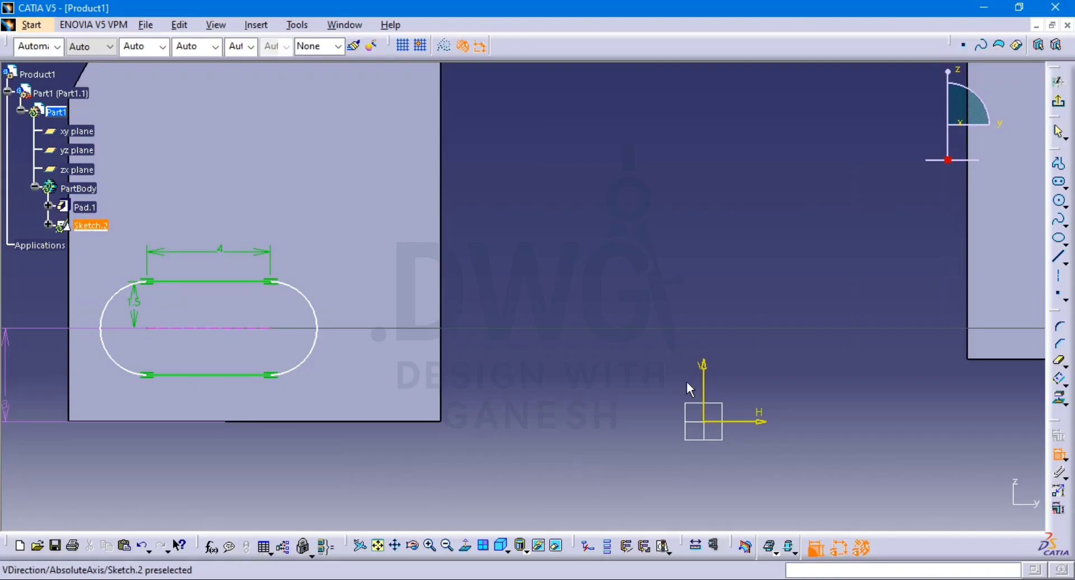
{"action": "key", "text": "Escape"}
{"action": "middle_click_drag", "start_coordinate": [524, 367], "coordinate": [522, 404], "text": "ctrl"}
{"action": "middle_click_drag", "start_coordinate": [699, 346], "coordinate": [644, 349]}
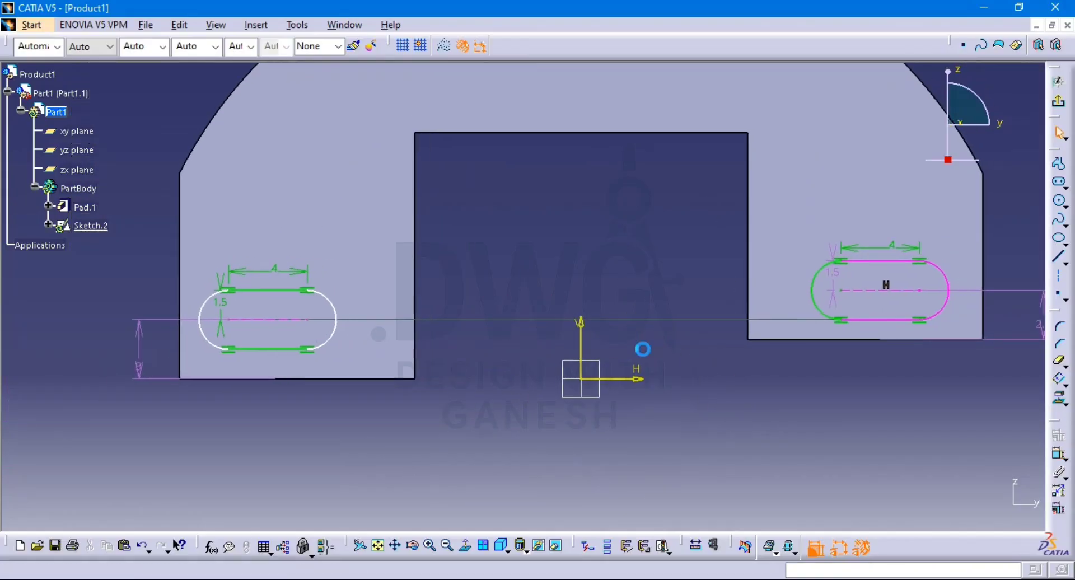
{"action": "middle_click_drag", "start_coordinate": [704, 333], "coordinate": [658, 347]}
{"action": "middle_click_drag", "start_coordinate": [734, 371], "coordinate": [555, 402]}
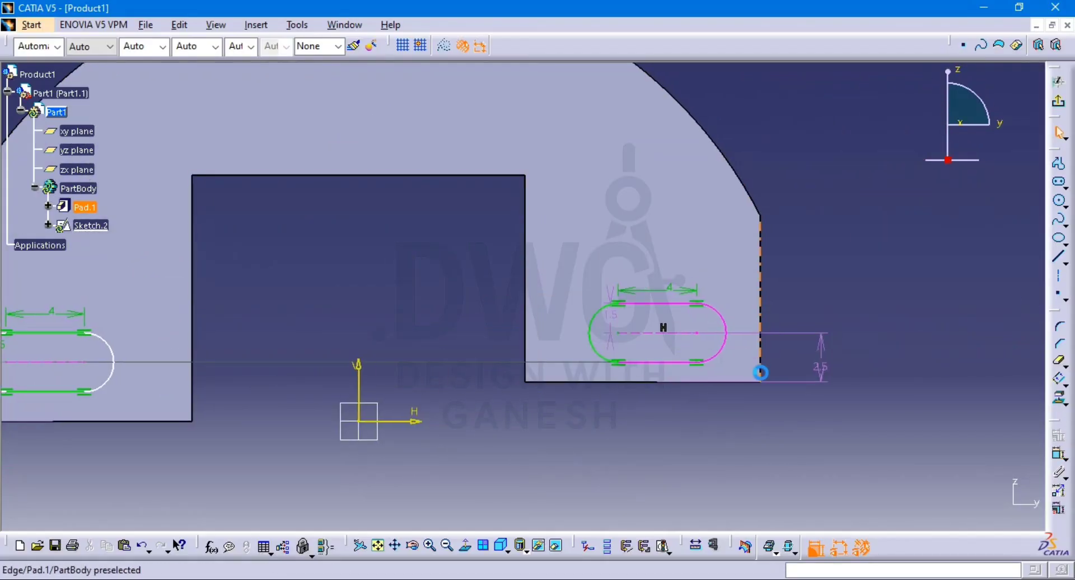
{"action": "left_click_drag", "start_coordinate": [439, 206], "coordinate": [779, 426]}
{"action": "key", "text": "Delete"}
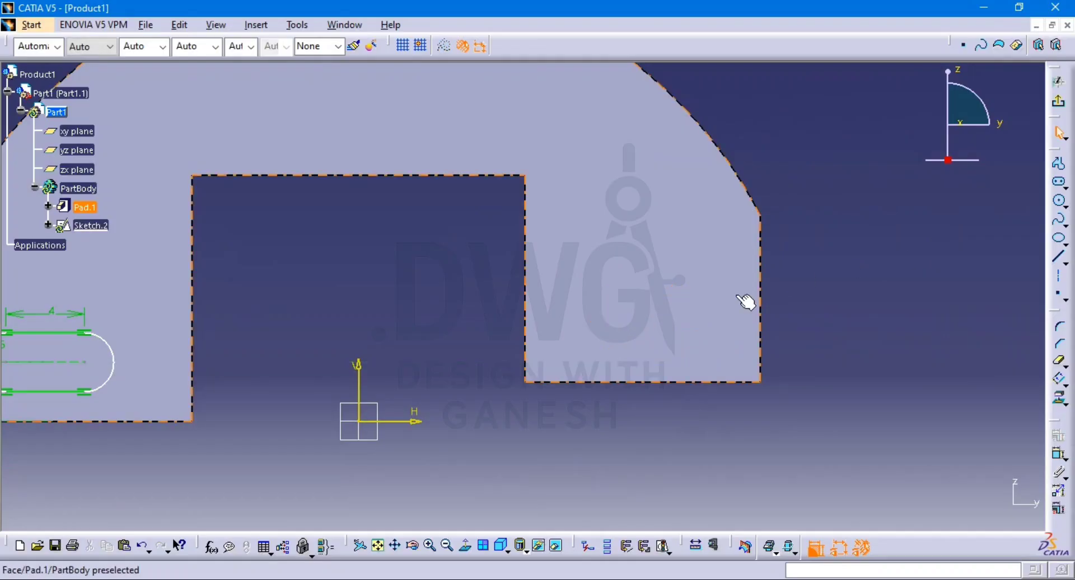
Sketch a horizontal elongated hole on the right leg, with centres about 7.5 mm apart and a radius of about 0.84 mm
{"action": "middle_click_drag", "start_coordinate": [841, 335], "coordinate": [906, 307]}
{"action": "left_click", "coordinate": [1058, 182]}
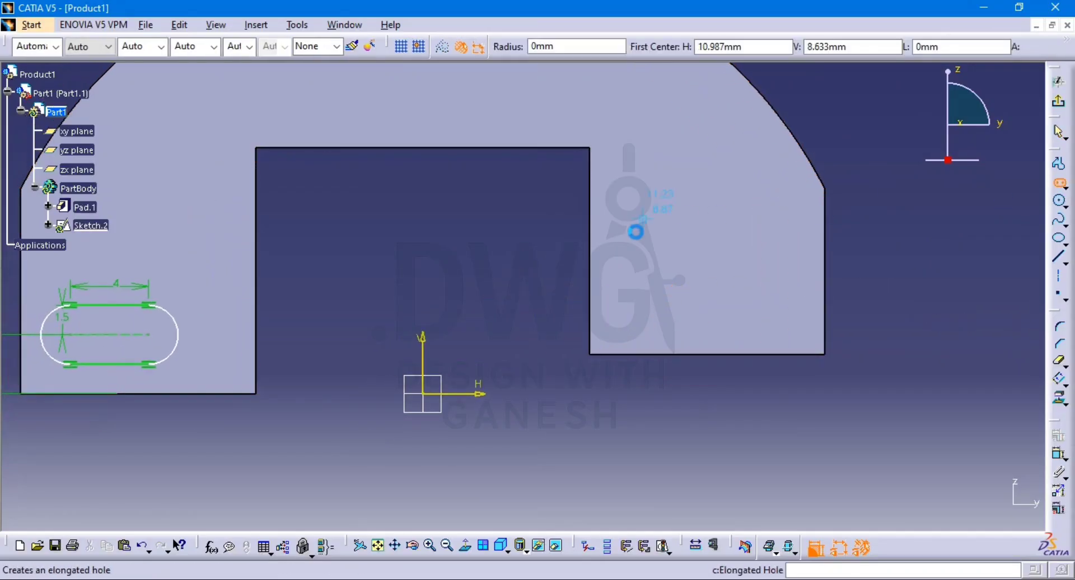
{"action": "left_click", "coordinate": [648, 256]}
{"action": "left_click", "coordinate": [795, 255]}
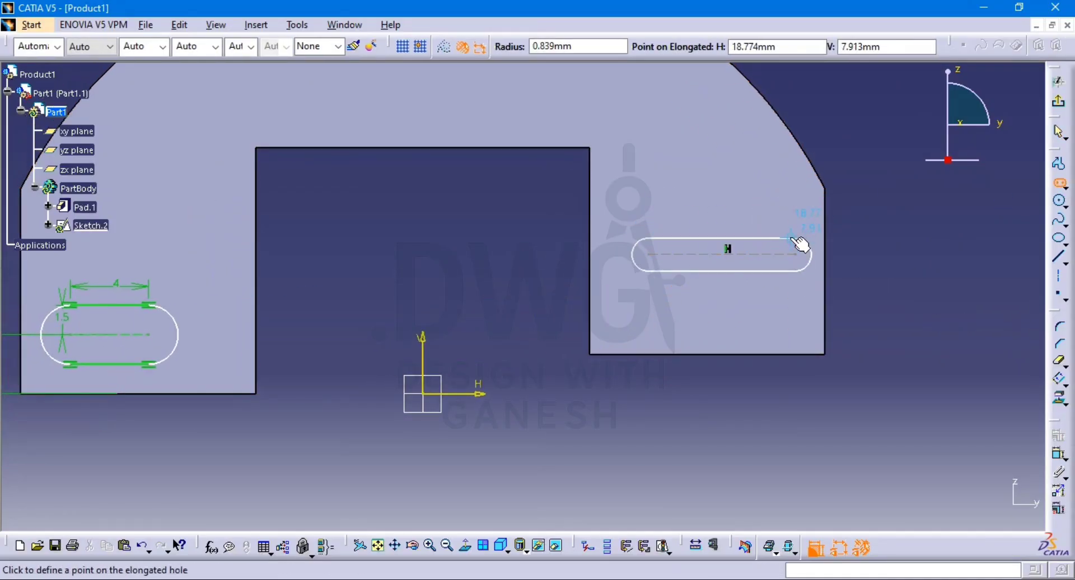
{"action": "left_click", "coordinate": [805, 240]}
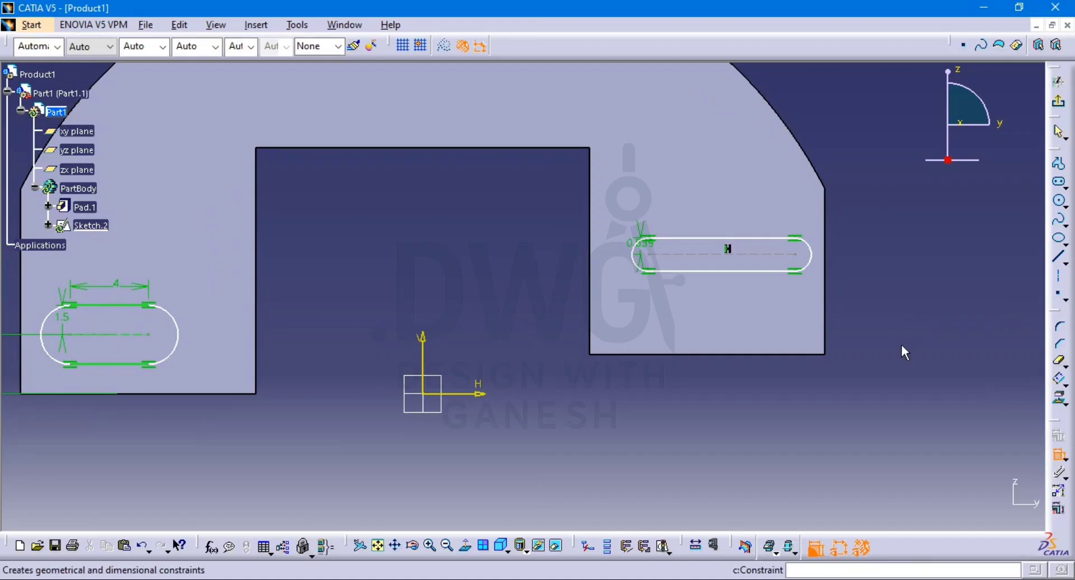
Dimension the new right slot's upper straight edge and set its length to 4 mm
{"action": "left_click", "coordinate": [775, 238]}
{"action": "left_click", "coordinate": [727, 216]}
{"action": "double_click", "coordinate": [731, 219]}
{"action": "type", "text": "4"}
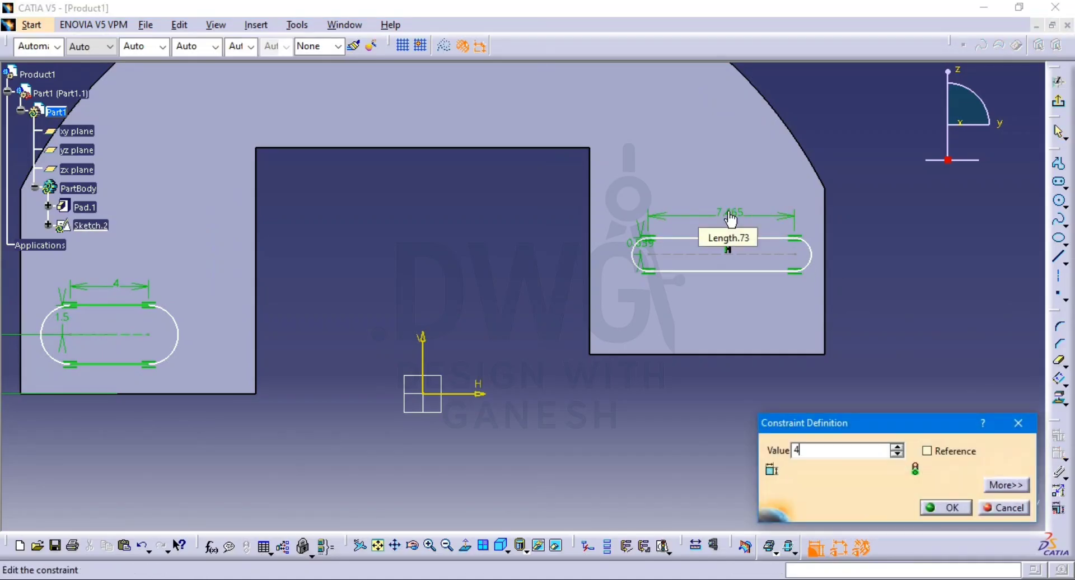
{"action": "key", "text": "Return"}
Constrain the right slot's centre line to lie 3 mm above the right leg's bottom edge
{"action": "left_click", "coordinate": [711, 255]}
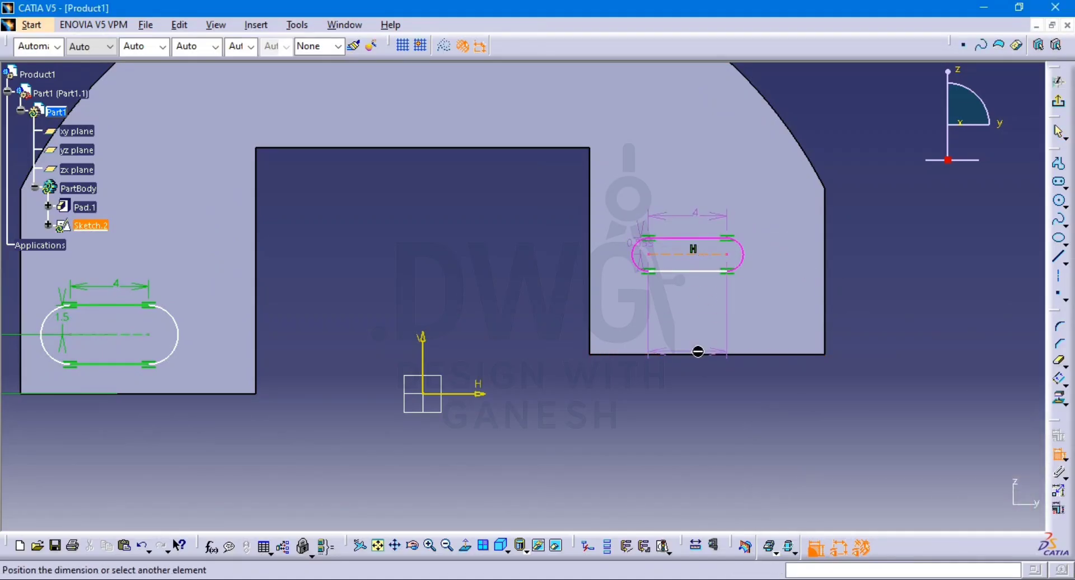
{"action": "left_click", "coordinate": [697, 351]}
{"action": "left_click", "coordinate": [783, 411]}
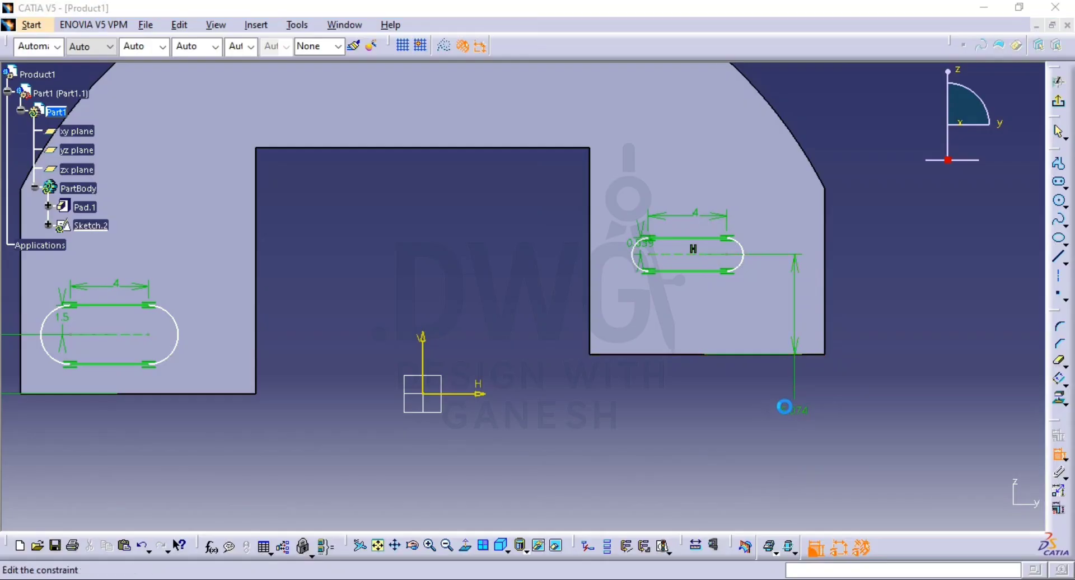
{"action": "type", "text": "3"}
{"action": "key", "text": "Return"}
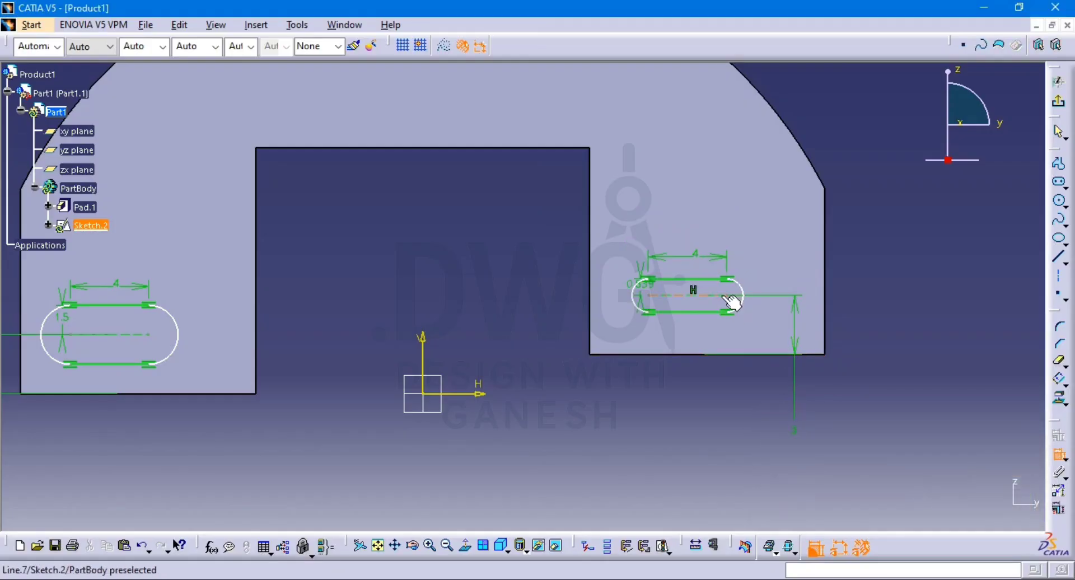
Set the distance from the right slot's outer arc centre to the right leg's outer edge to 2 mm
{"action": "left_click", "coordinate": [827, 278]}
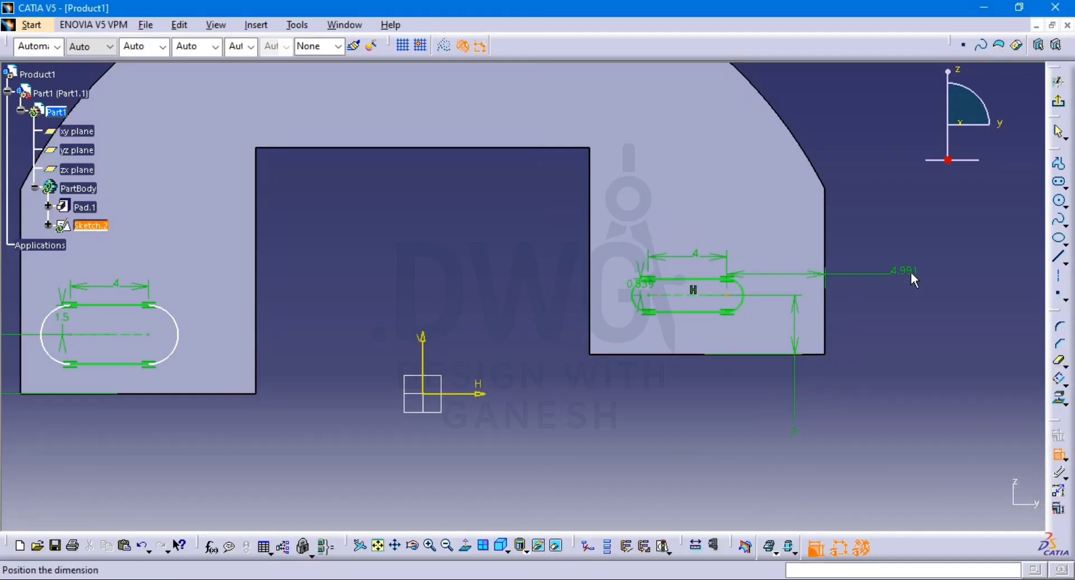
{"action": "double_click", "coordinate": [904, 276]}
{"action": "type", "text": "2"}
{"action": "key", "text": "Return"}
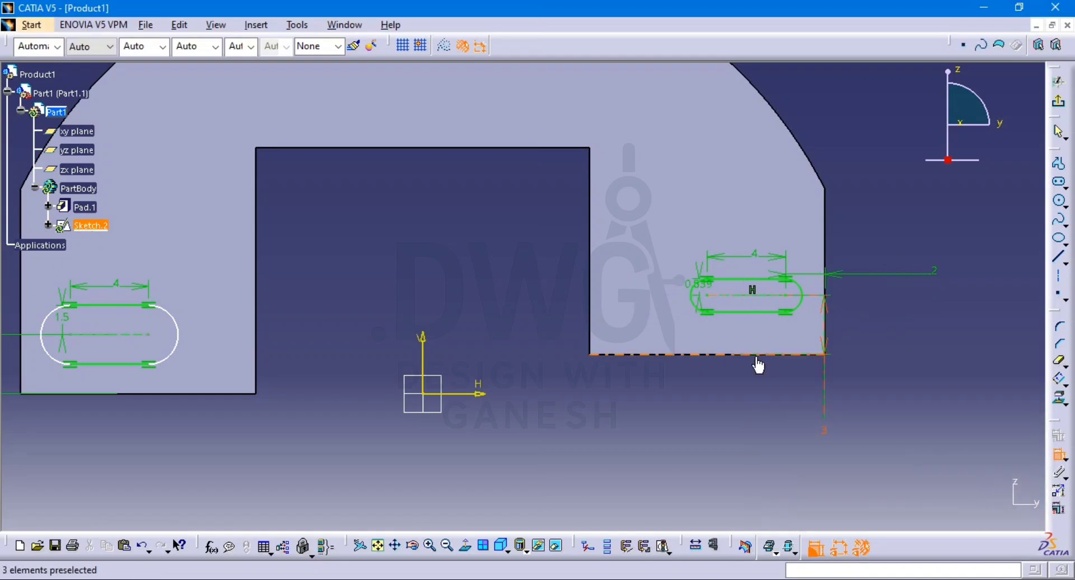
Dimension the left slot's outer arc centre from the left leg's outer edge and set the distance to 2 mm
{"action": "middle_click_drag", "start_coordinate": [252, 369], "coordinate": [394, 373]}
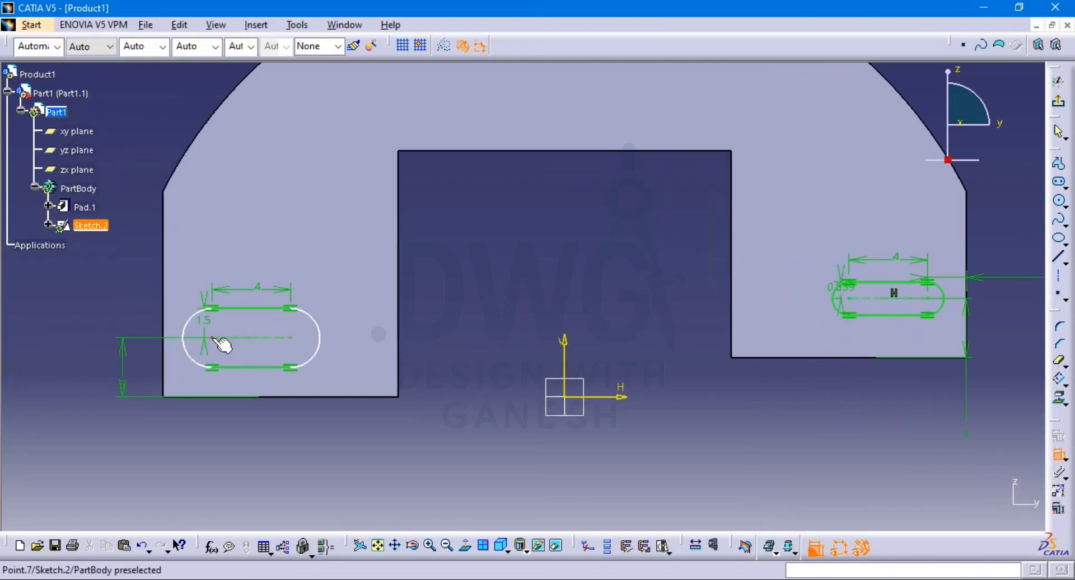
{"action": "left_click", "coordinate": [168, 290]}
{"action": "left_click", "coordinate": [115, 297]}
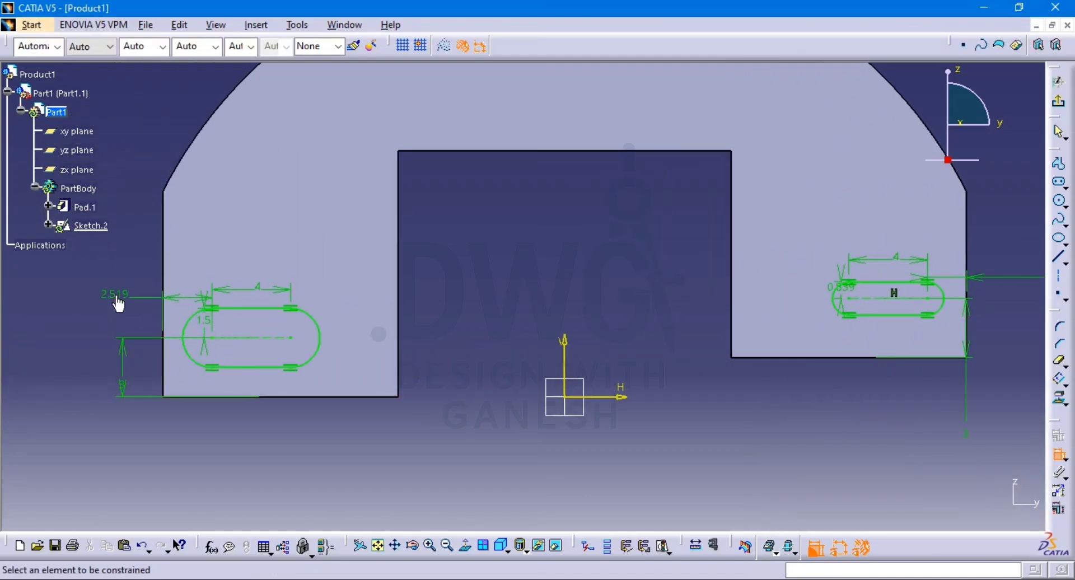
{"action": "double_click", "coordinate": [116, 297]}
{"action": "type", "text": "2"}
{"action": "key", "text": "Return"}
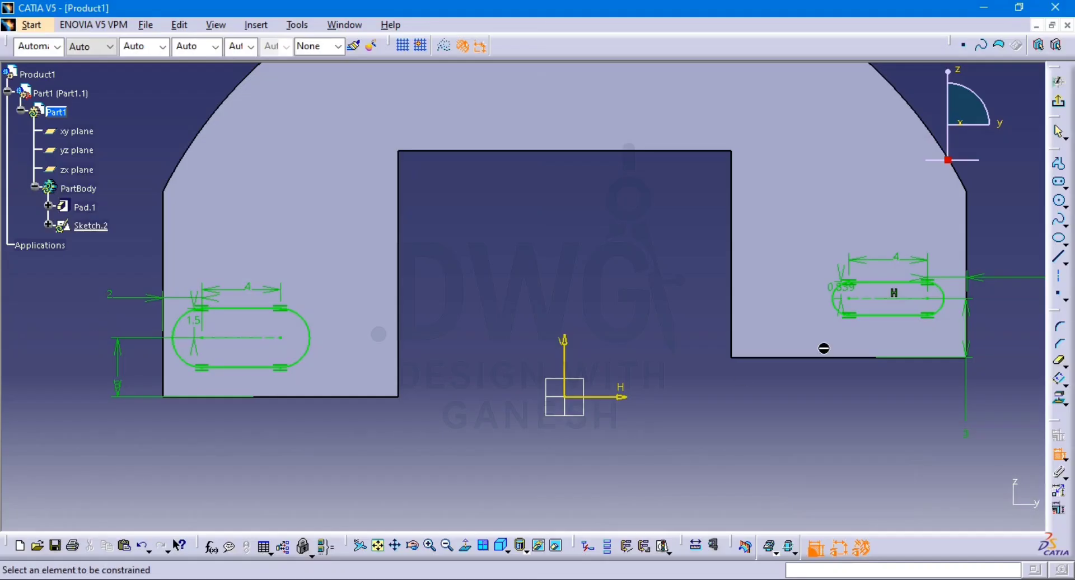
{"action": "key", "text": "Escape"}
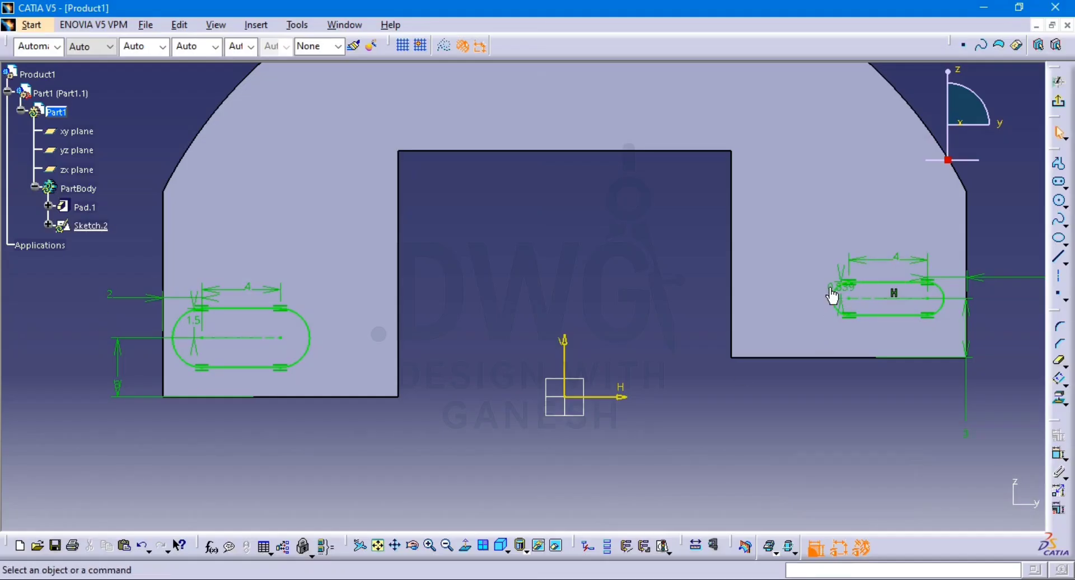
Exit the slot sketch and examine both slots on the shoe in 3D
{"action": "middle_click_drag", "start_coordinate": [868, 335], "coordinate": [860, 280]}
{"action": "middle_click_drag", "start_coordinate": [777, 318], "coordinate": [547, 321]}
{"action": "double_click", "coordinate": [959, 285]}
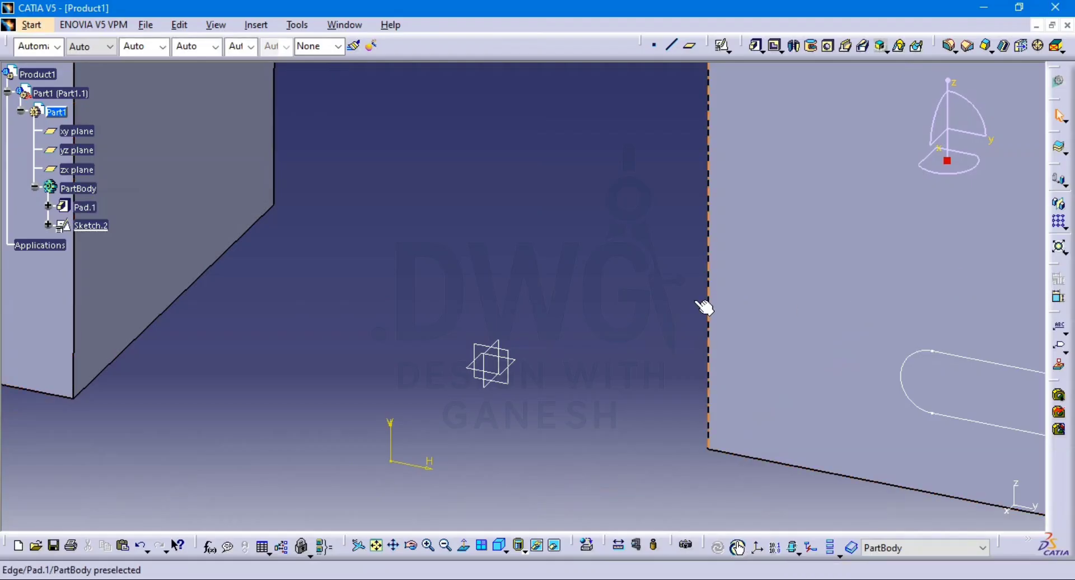
{"action": "middle_click_drag", "start_coordinate": [705, 307], "coordinate": [859, 442]}
{"action": "middle_click_drag", "start_coordinate": [613, 287], "coordinate": [578, 361]}
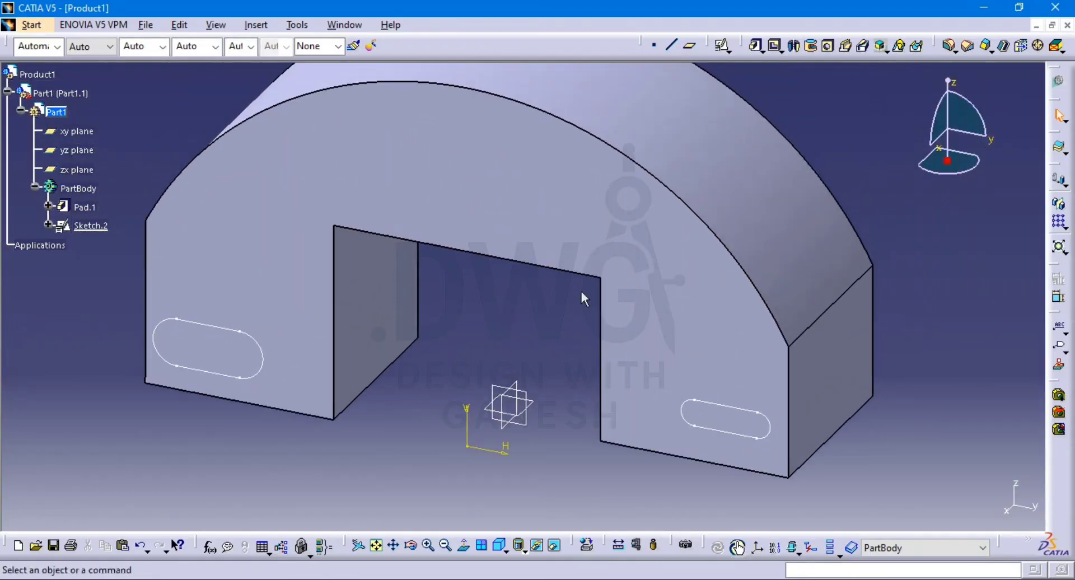
Reopen the slot sketch and set the right slot's radius to 1.5 mm
{"action": "double_click", "coordinate": [716, 433]}
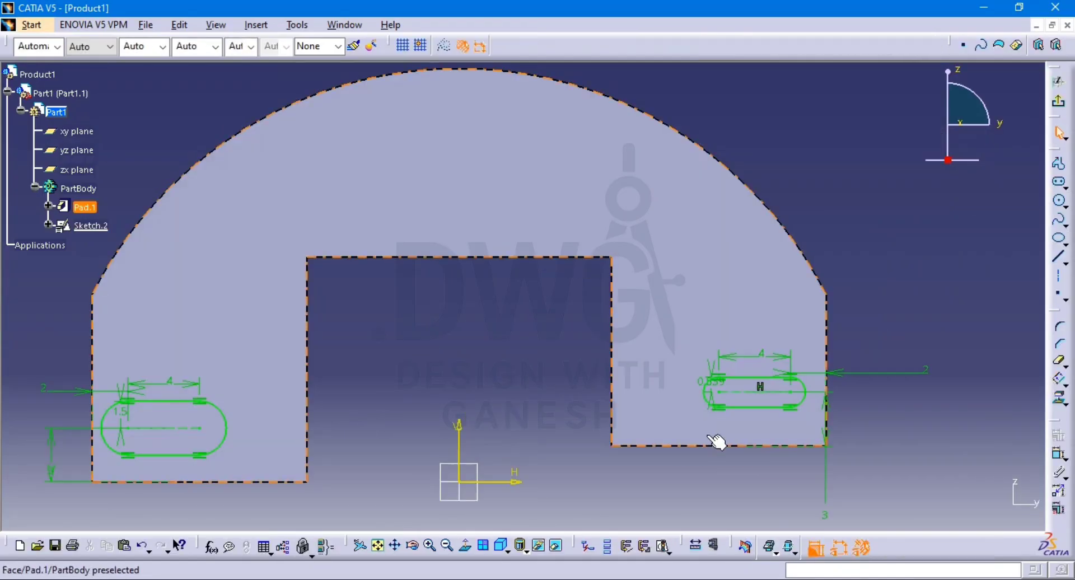
{"action": "left_click", "coordinate": [711, 388]}
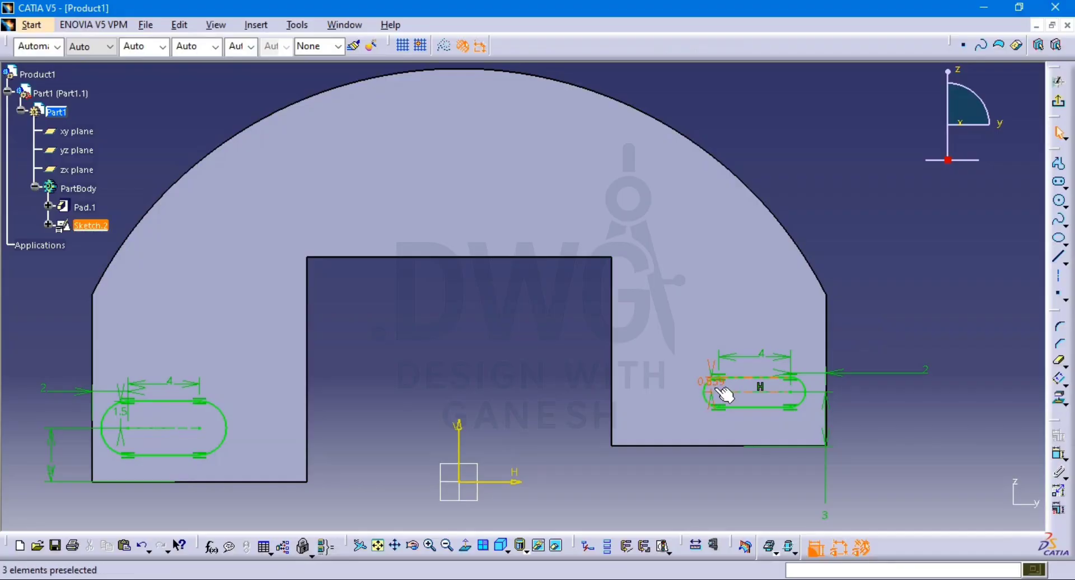
{"action": "double_click", "coordinate": [711, 388]}
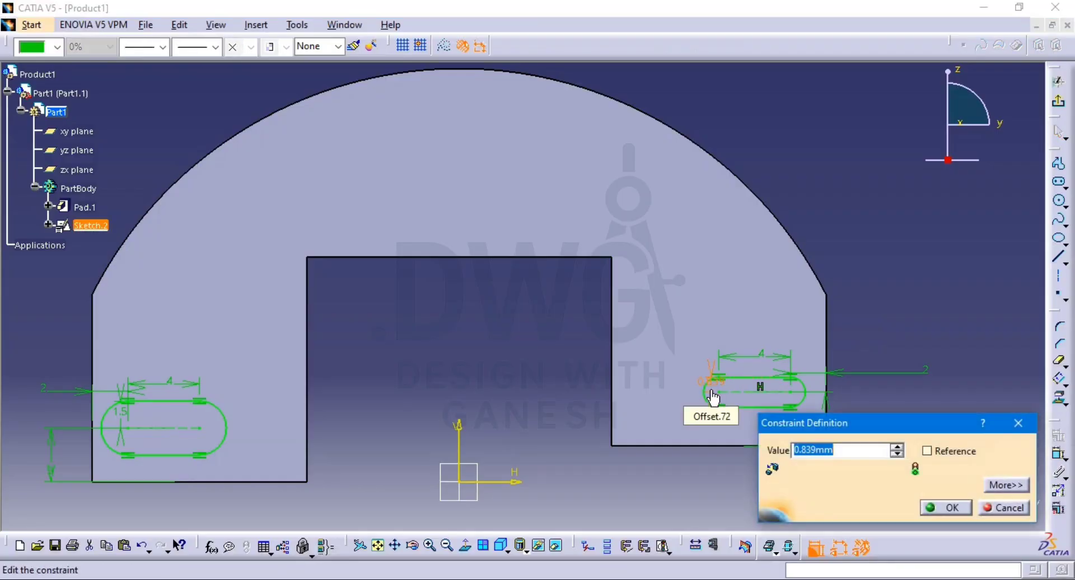
{"action": "type", "text": "1.5"}
{"action": "key", "text": "Return"}
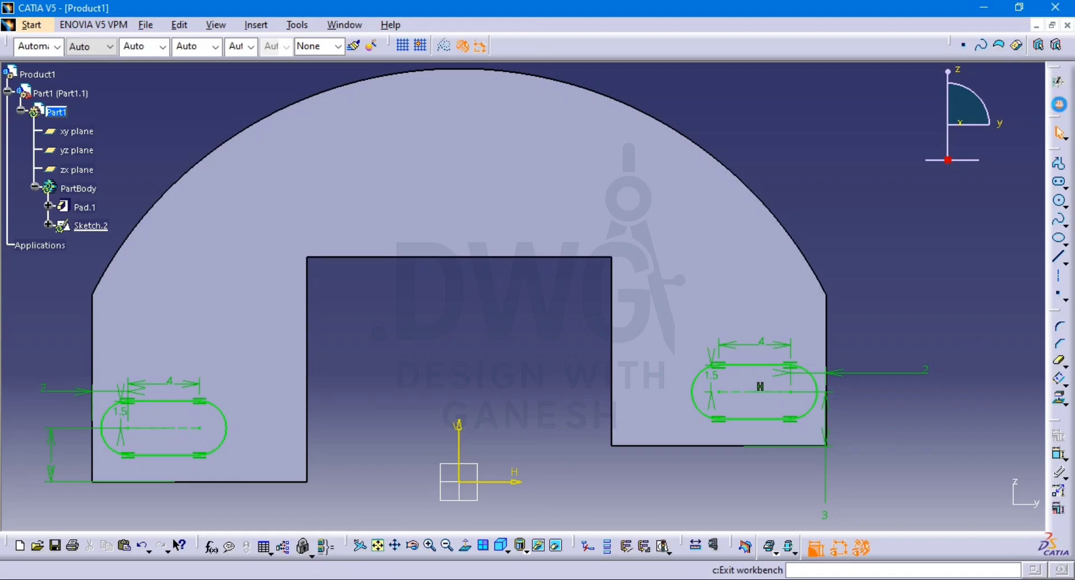
Exit the sketch and cut both slots through the shoe with a Pocket limited Up to last
{"action": "left_click", "coordinate": [1058, 104]}
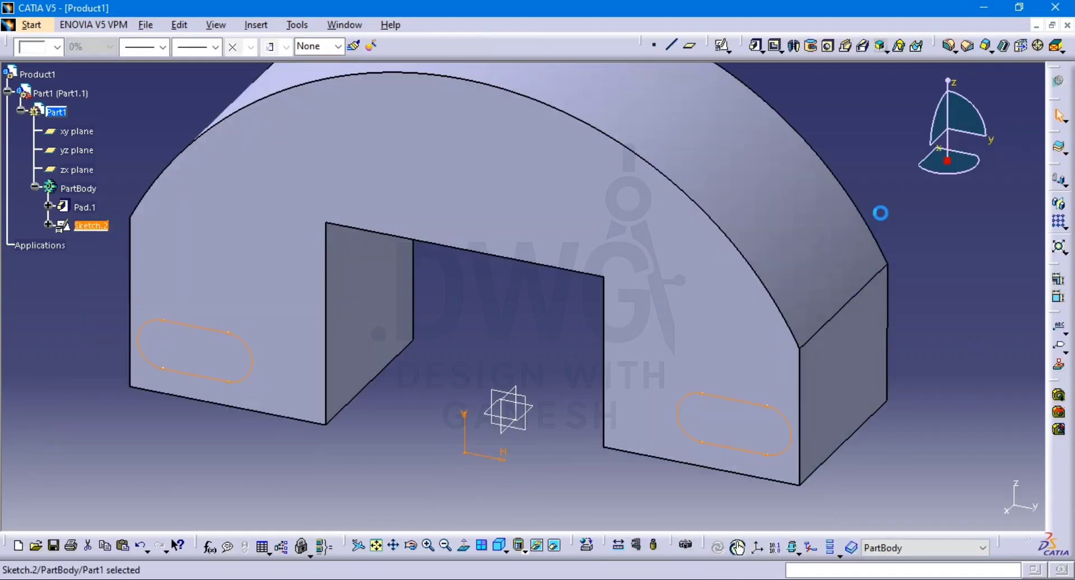
{"action": "left_click", "coordinate": [771, 46]}
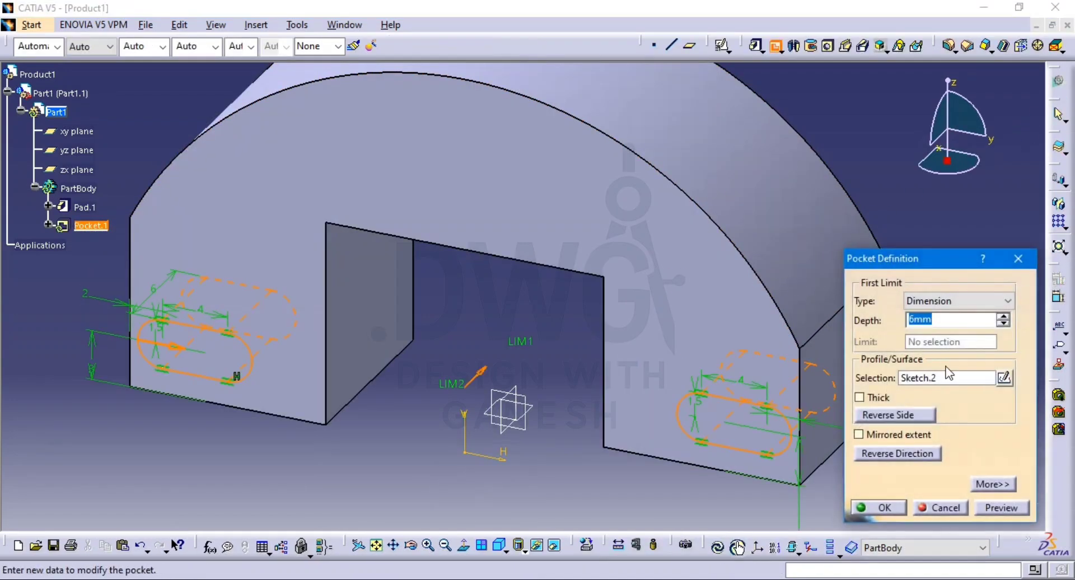
{"action": "left_click", "coordinate": [931, 301]}
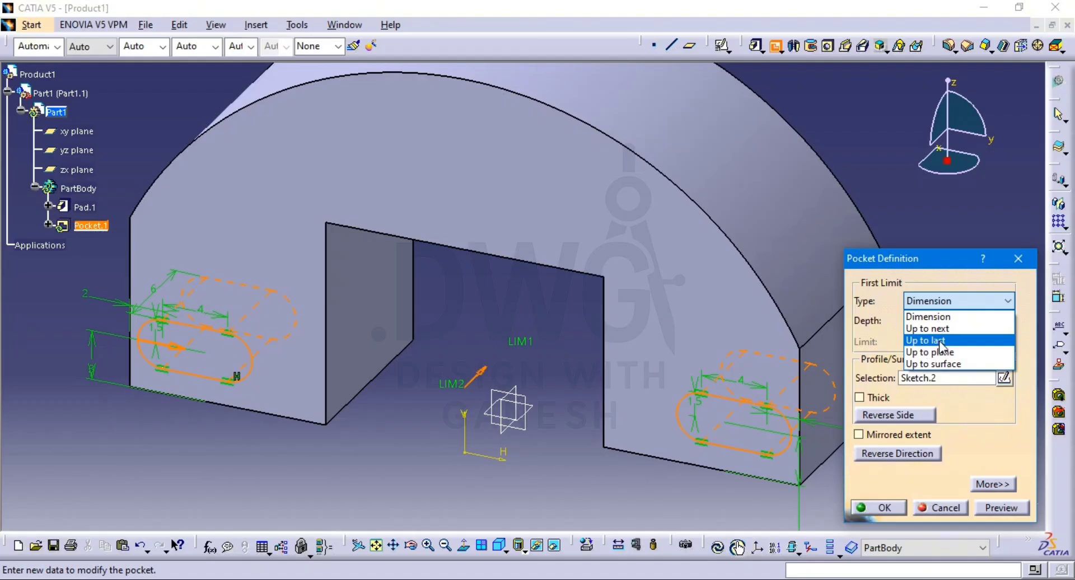
{"action": "left_click", "coordinate": [942, 340]}
{"action": "left_click", "coordinate": [999, 507]}
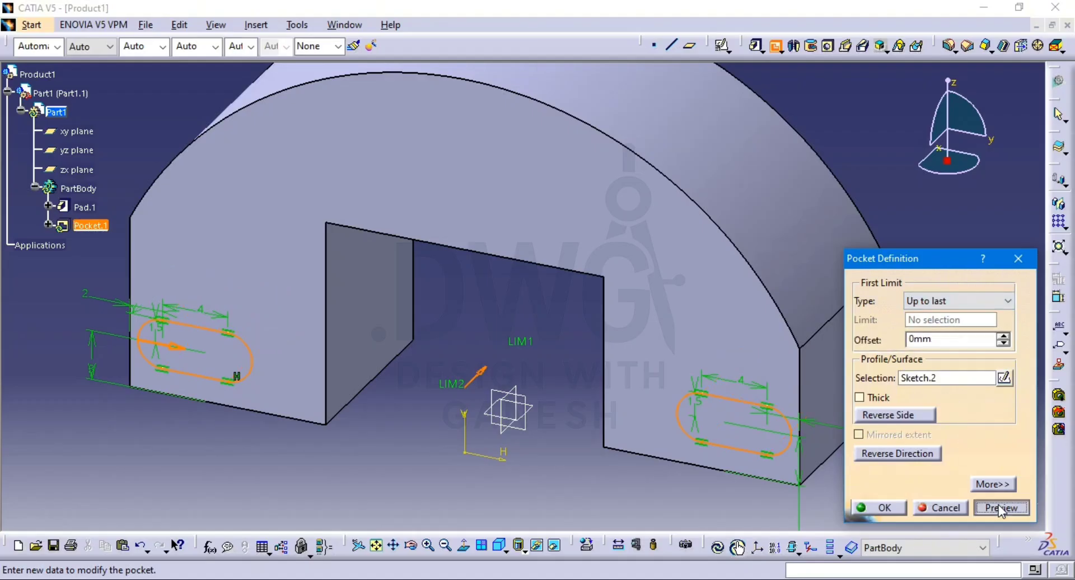
{"action": "left_click", "coordinate": [883, 508]}
Start a new sketch on the shoe's front face and check the leg recess dimensions in the Full assembly.pdf drawing
{"action": "middle_click_drag", "start_coordinate": [419, 361], "coordinate": [376, 371]}
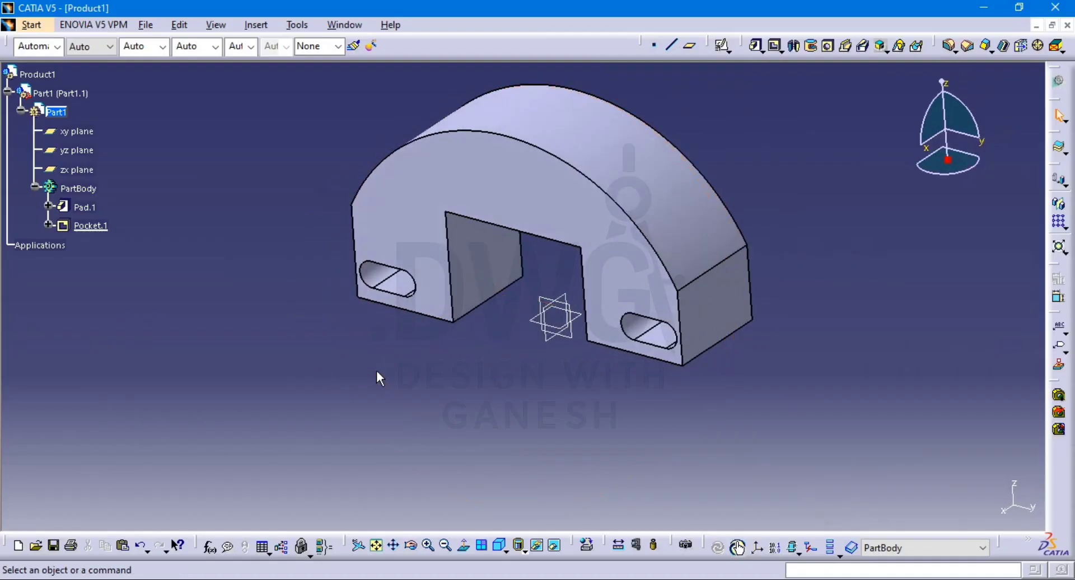
{"action": "left_click", "coordinate": [626, 348]}
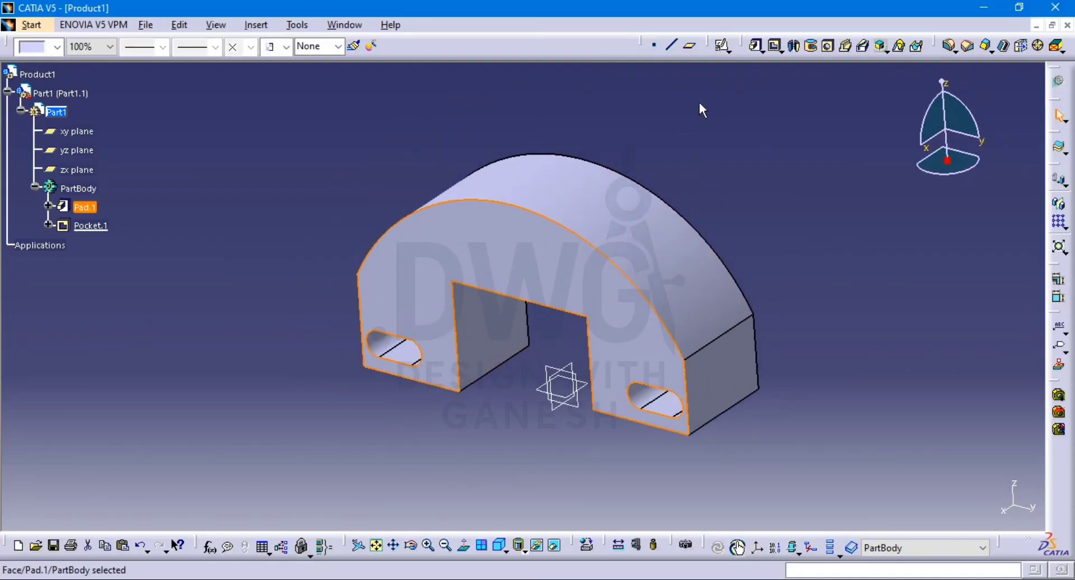
{"action": "left_click", "coordinate": [722, 46]}
{"action": "left_click", "coordinate": [942, 504]}
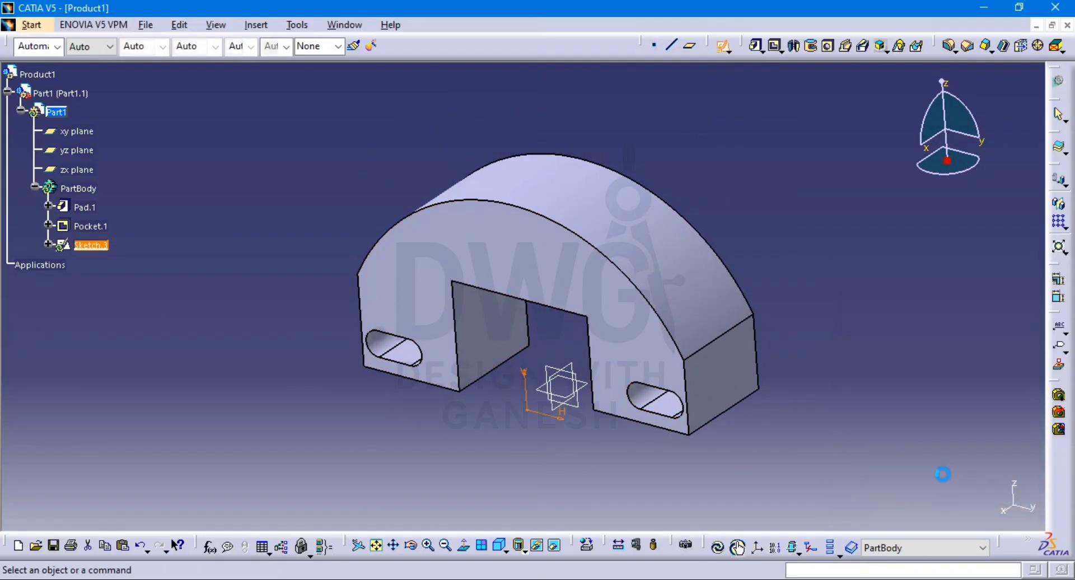
{"action": "mouse_move", "coordinate": [780, 409]}
{"action": "middle_mouse_down"}
{"action": "mouse_move", "coordinate": [744, 352]}
{"action": "mouse_move", "coordinate": [744, 308]}
{"action": "mouse_move", "coordinate": [968, 313]}
{"action": "middle_mouse_up"}
{"action": "double_click", "coordinate": [1050, 259]}
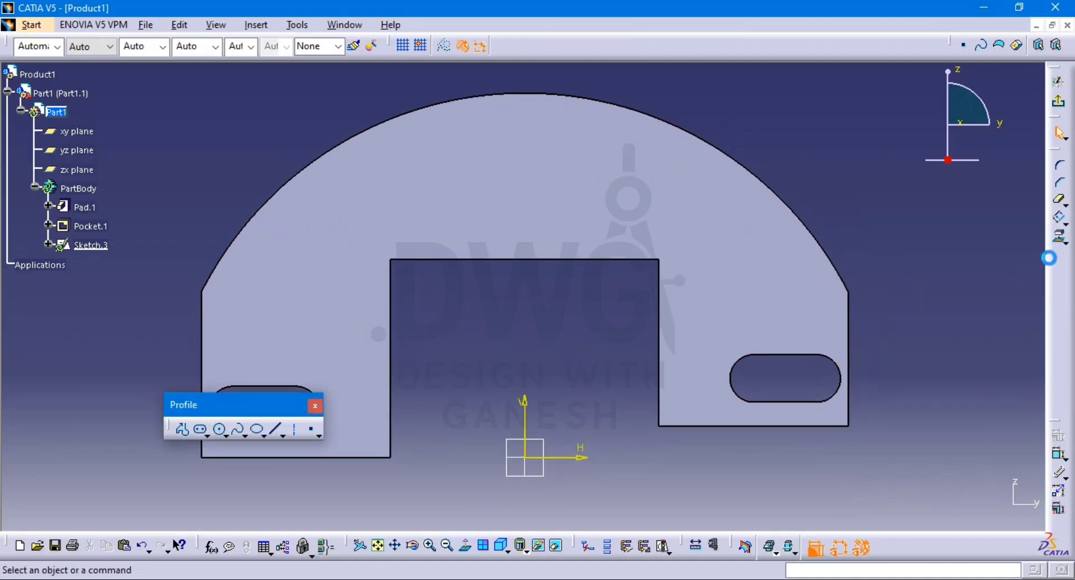
{"action": "key", "text": "alt+Tab"}
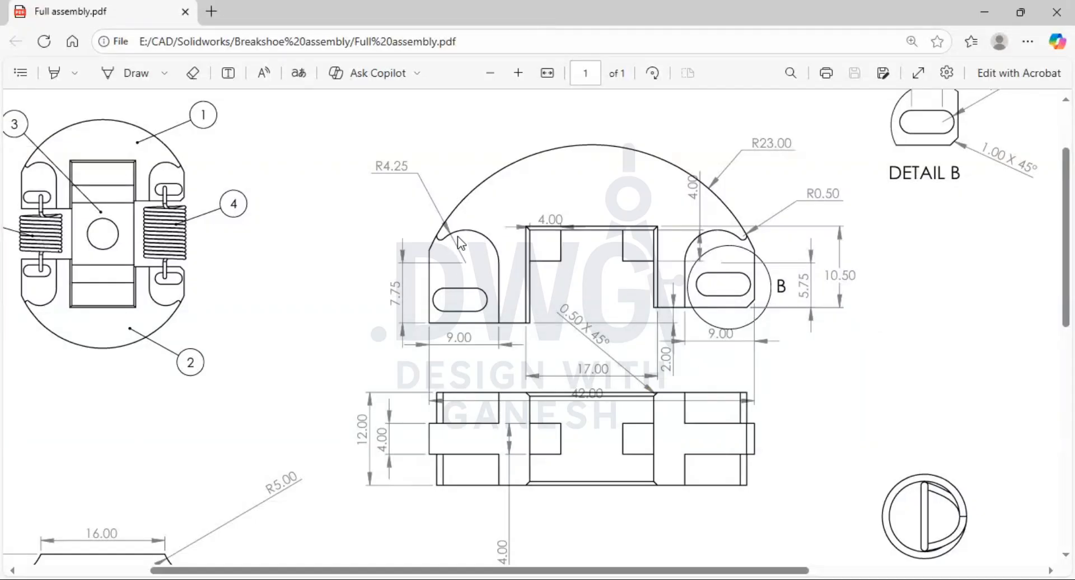
{"action": "key", "text": "alt+Tab"}
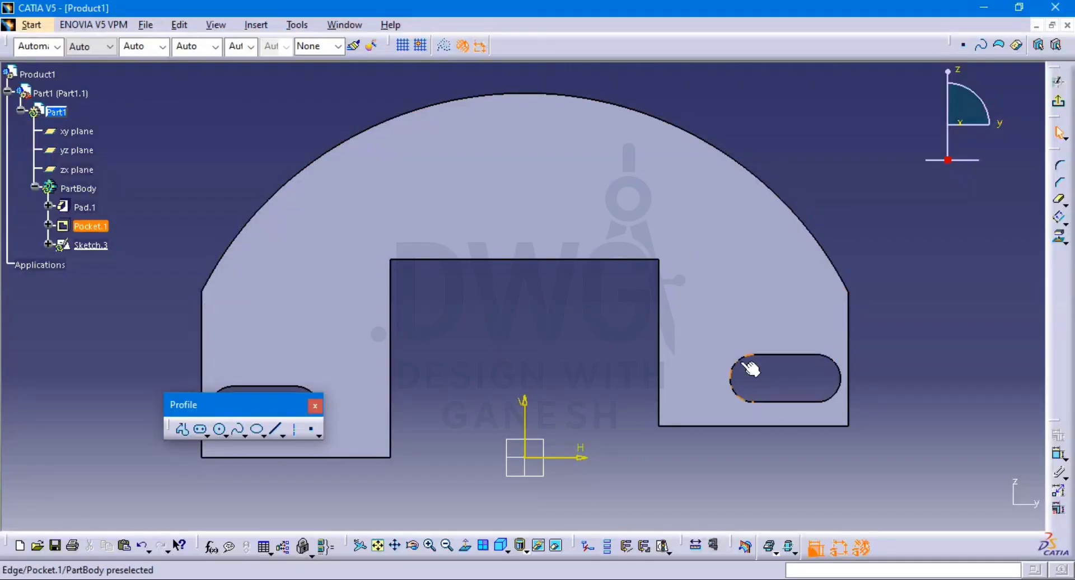
Redisplay the floating Profile sketch tools and dock them alongside the other sketcher tools
{"action": "left_click", "coordinate": [315, 405]}
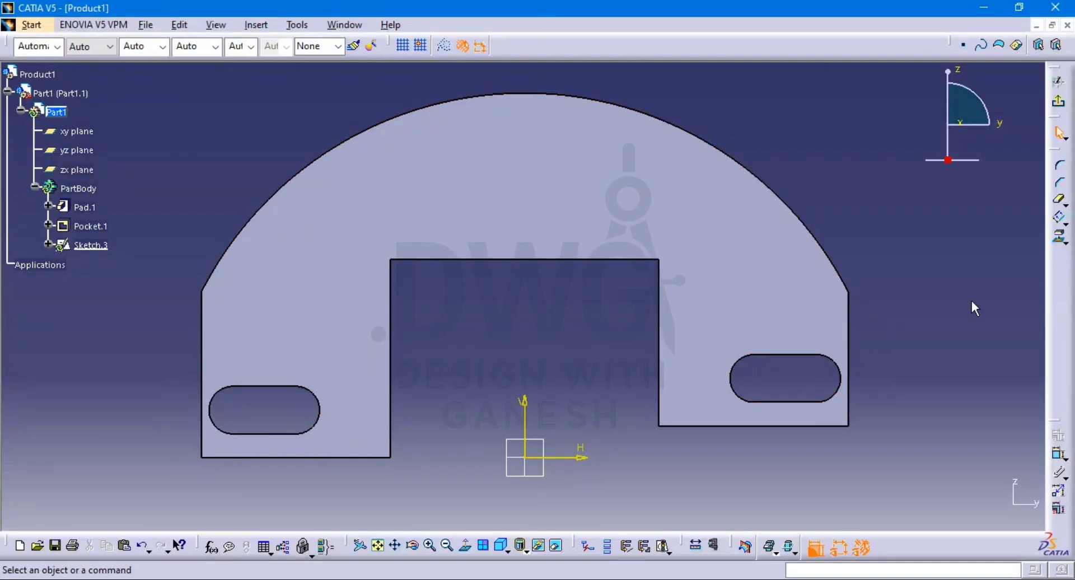
{"action": "right_click", "coordinate": [1063, 320]}
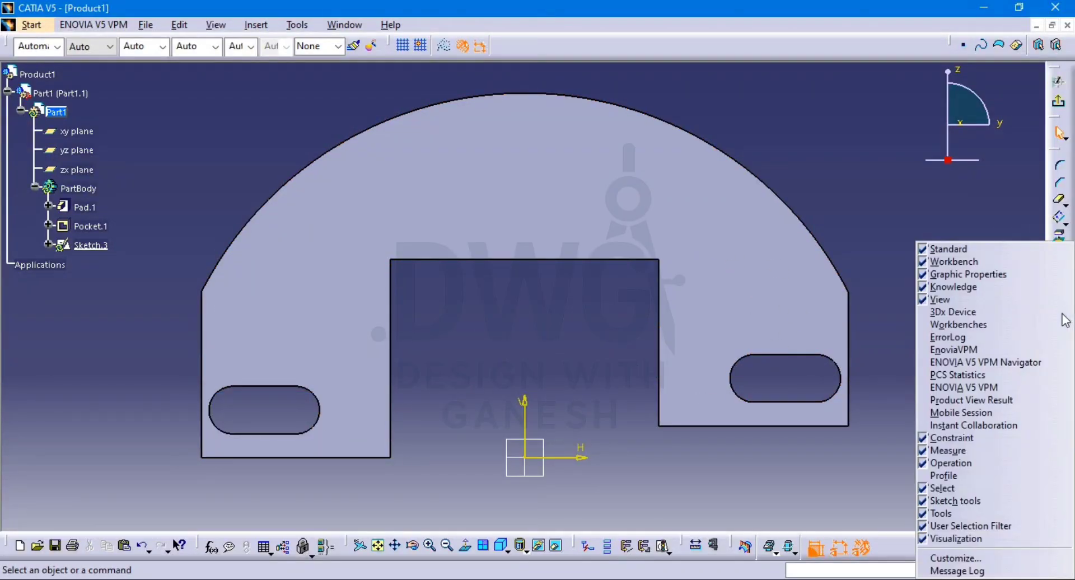
{"action": "left_click", "coordinate": [990, 476]}
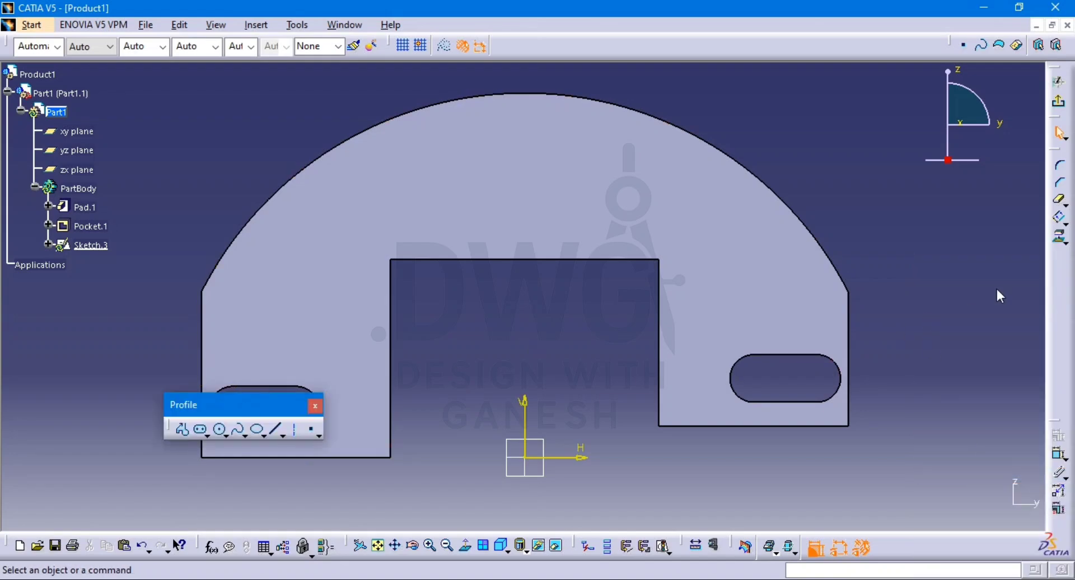
{"action": "left_click_drag", "start_coordinate": [208, 409], "coordinate": [1070, 331]}
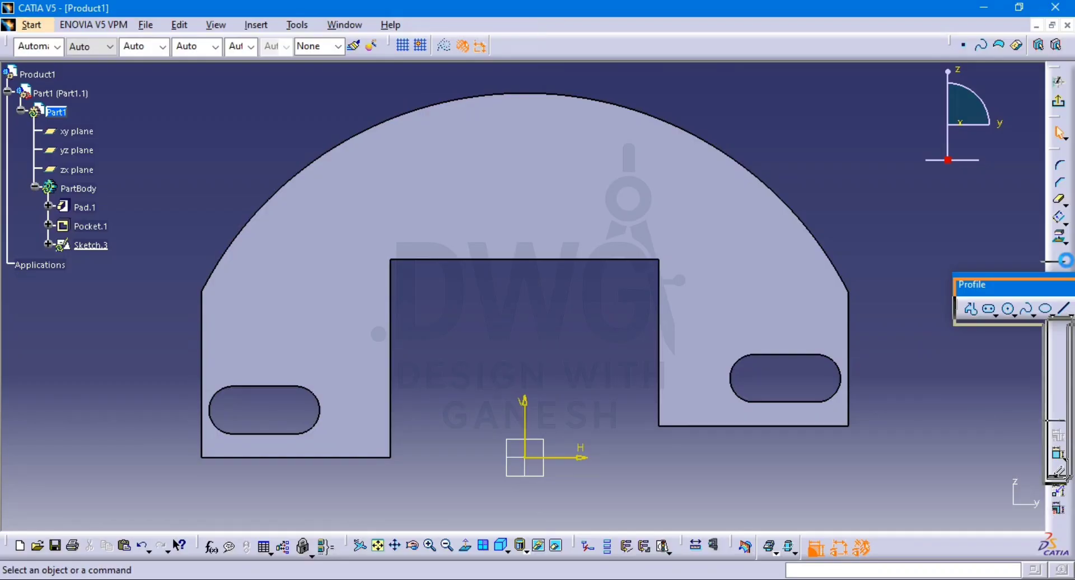
{"action": "left_click_drag", "start_coordinate": [1066, 261], "coordinate": [1063, 158]}
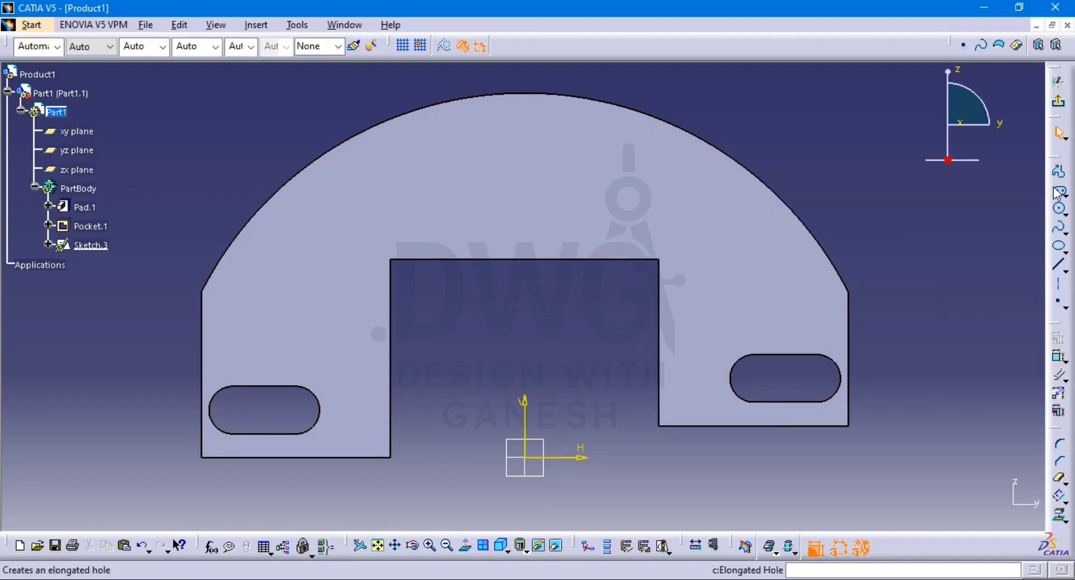
Draw one near-vertical line down each leg, between the slot and the inner edge, running just past the shoe's lower edge
{"action": "left_click", "coordinate": [1059, 269]}
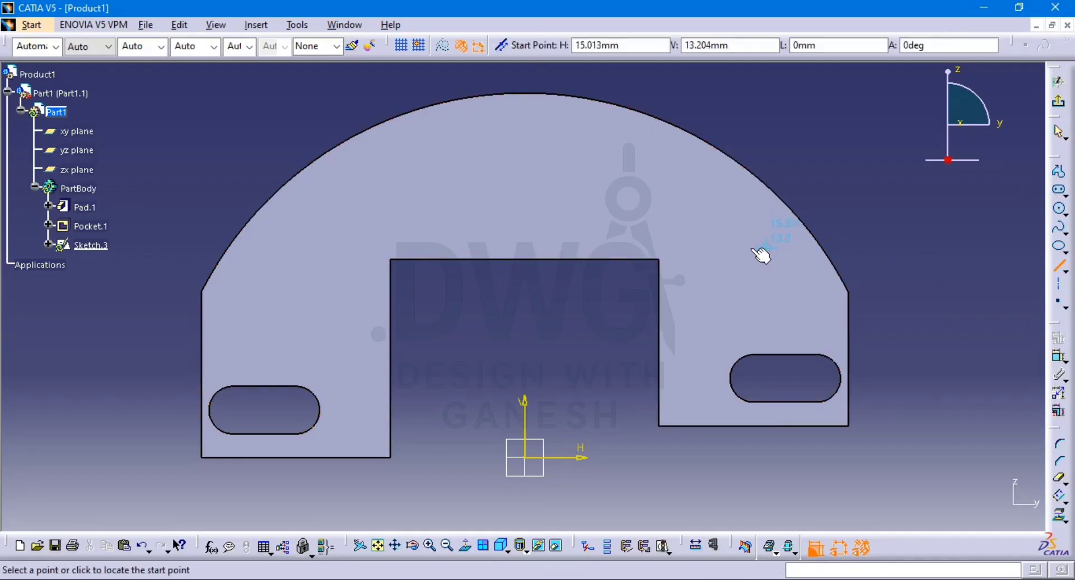
{"action": "left_click", "coordinate": [700, 260]}
{"action": "left_click", "coordinate": [705, 464]}
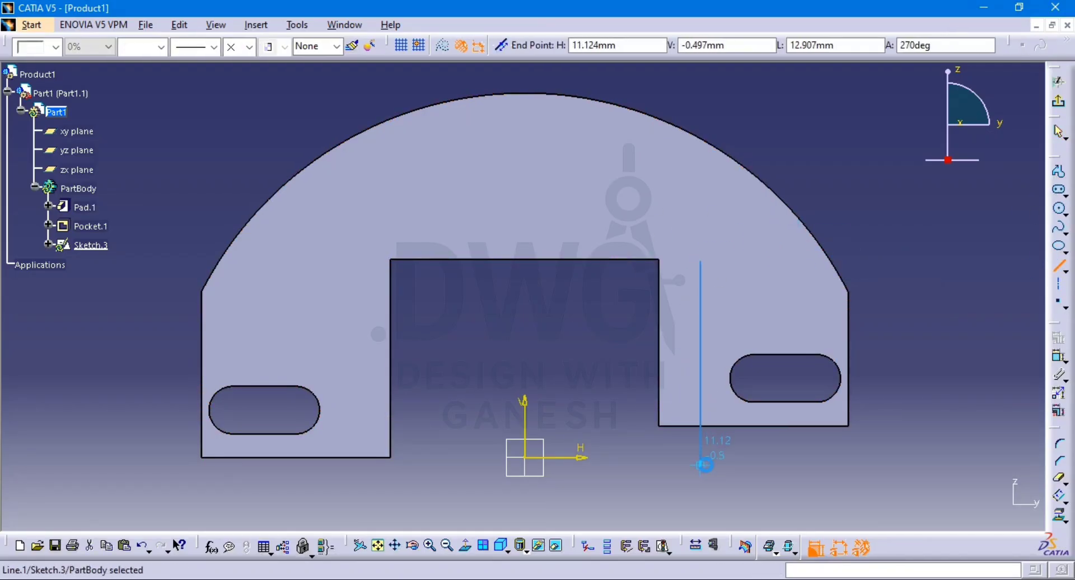
{"action": "left_click", "coordinate": [795, 456]}
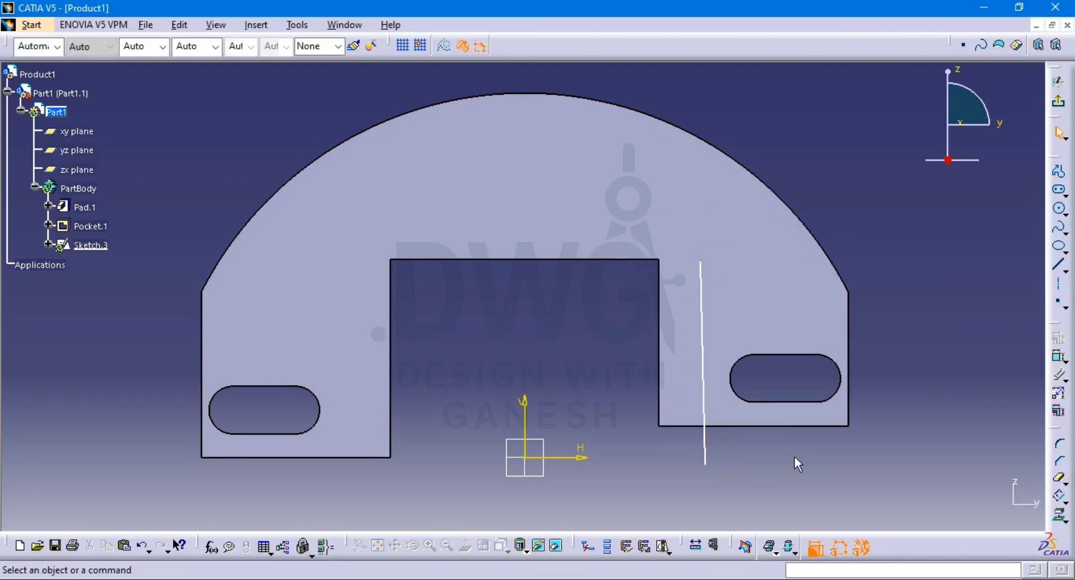
{"action": "left_click", "coordinate": [1058, 267]}
{"action": "left_click", "coordinate": [335, 270]}
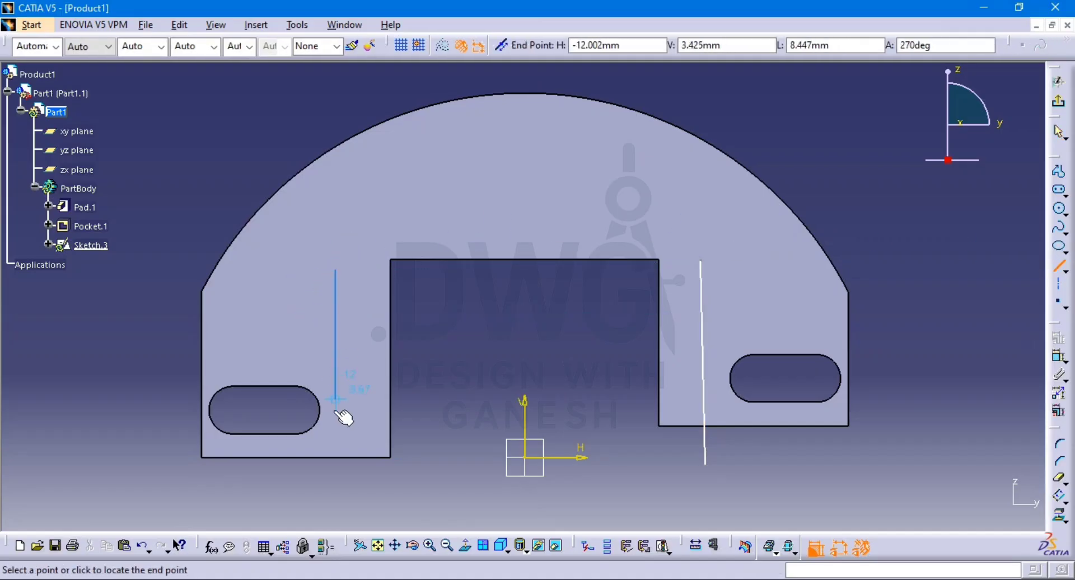
{"action": "left_click", "coordinate": [338, 474]}
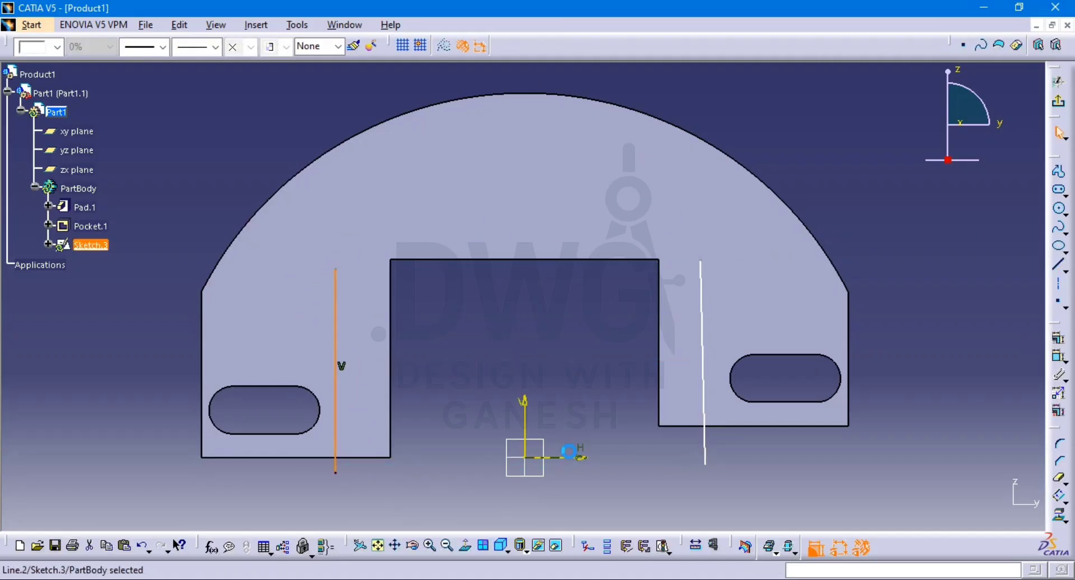
Constrain the right leg's sketch line to be vertical
{"action": "left_click", "coordinate": [706, 394]}
{"action": "right_click", "coordinate": [704, 392]}
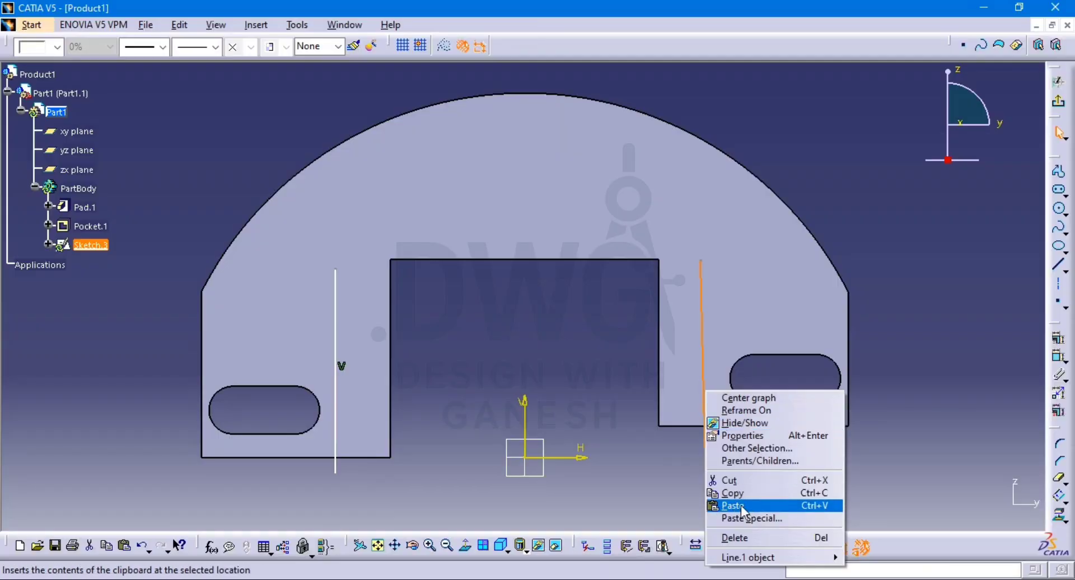
{"action": "mouse_move", "coordinate": [750, 556]}
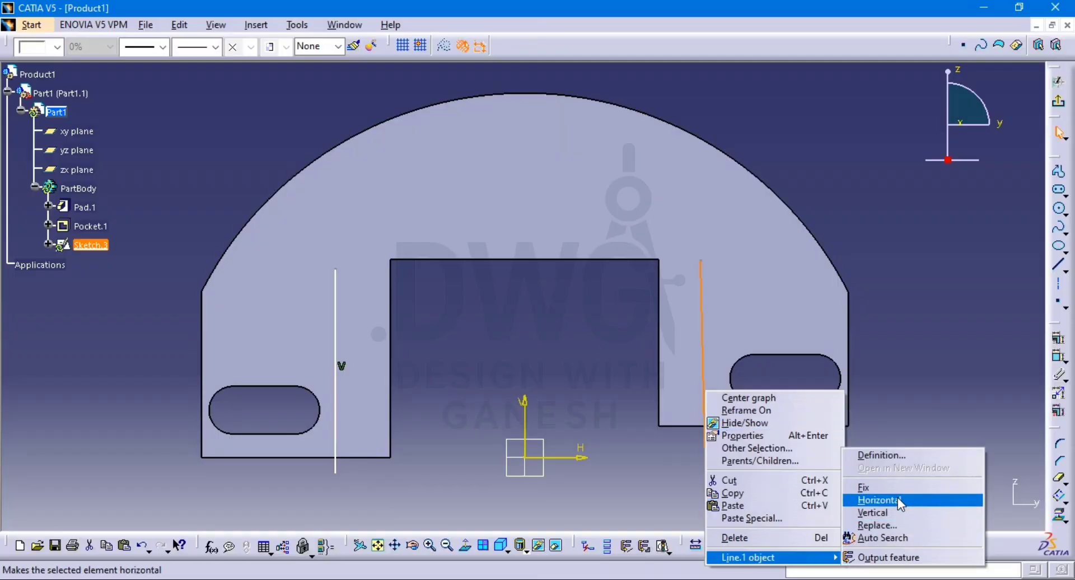
{"action": "left_click", "coordinate": [891, 513]}
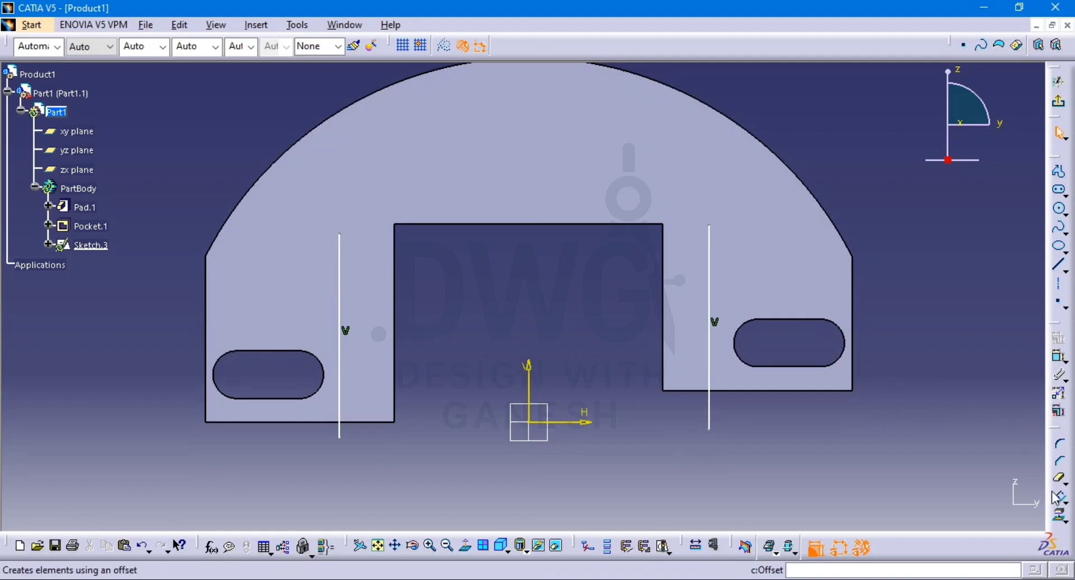
Draw a large circle above the right slot and a small circle between it and the shoe's outer arc
{"action": "left_click", "coordinate": [1062, 215]}
{"action": "left_click", "coordinate": [763, 247]}
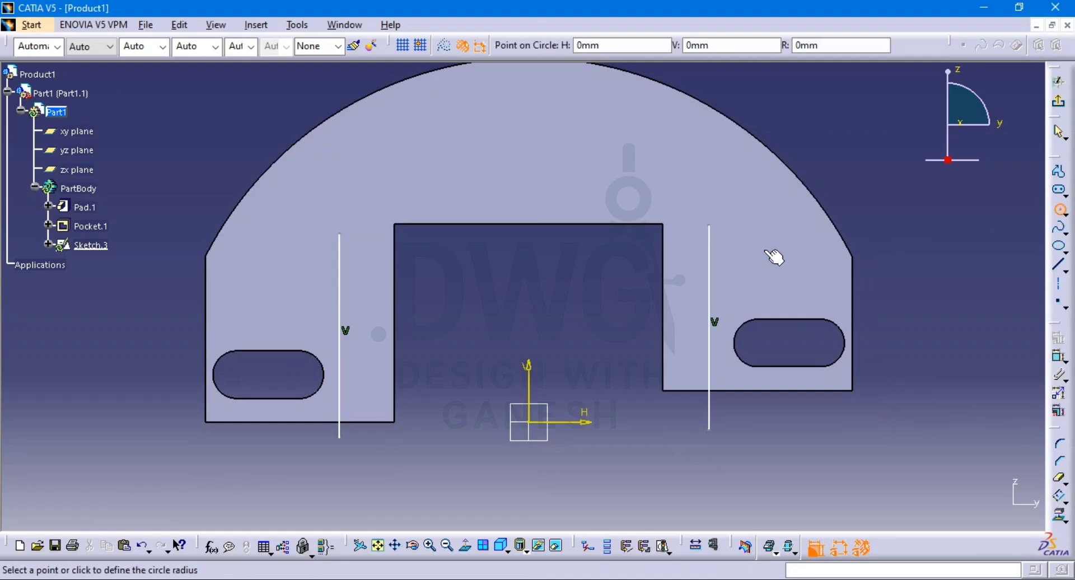
{"action": "left_click", "coordinate": [752, 216]}
{"action": "left_click", "coordinate": [805, 205]}
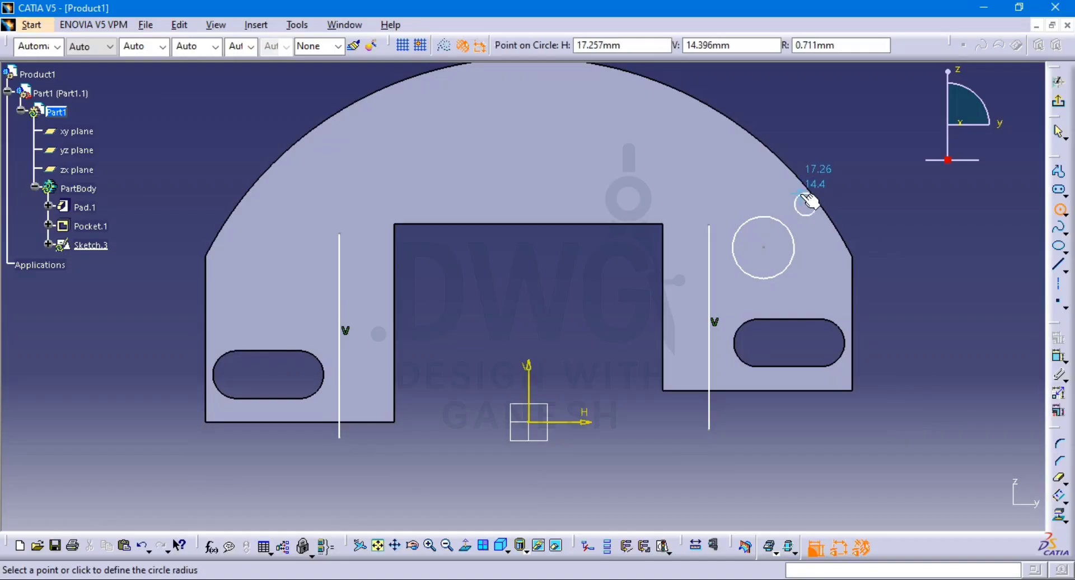
{"action": "left_click", "coordinate": [804, 194]}
Draw a small circle of about 0.63 mm radius near the left outer arc and a circle about 4.7 mm in diameter above the left slot
{"action": "left_click", "coordinate": [245, 205]}
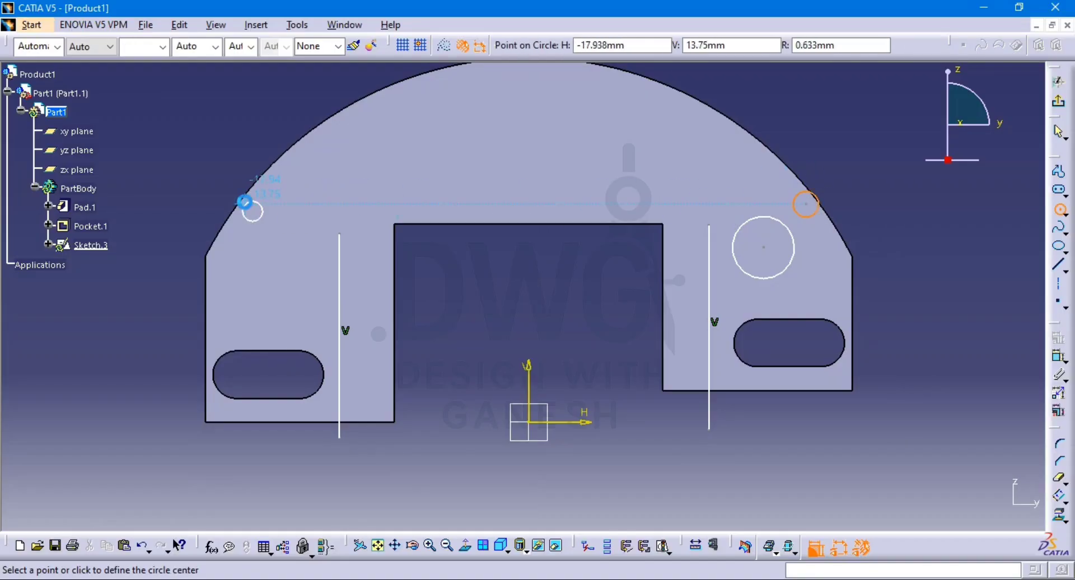
{"action": "left_click", "coordinate": [283, 247]}
{"action": "left_click", "coordinate": [305, 221]}
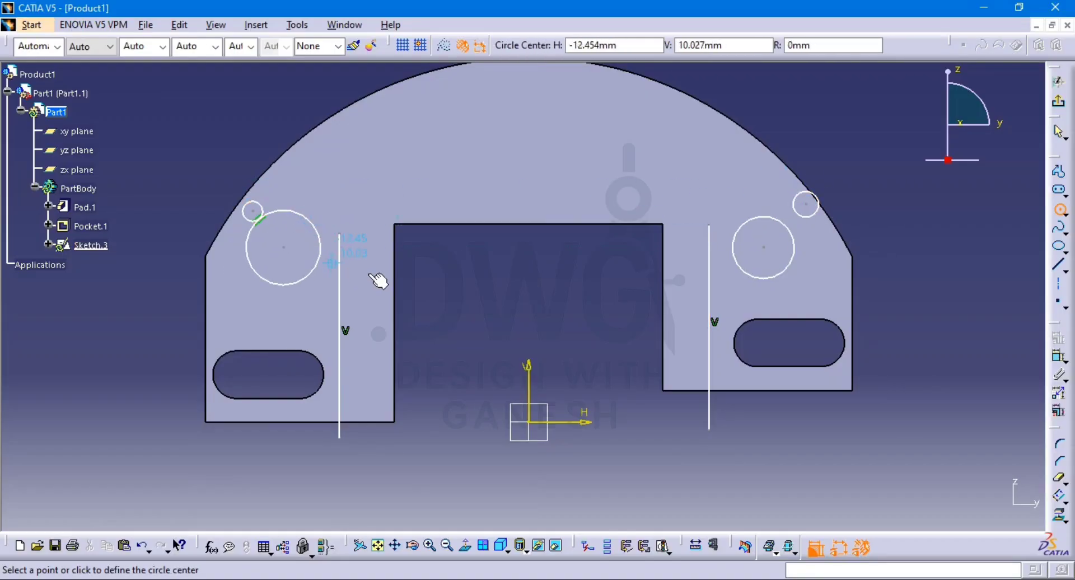
{"action": "key", "text": "Escape"}
Check the recess width in the Full assembly.pdf drawing and dimension the left line 9 mm from the shoe's left outer edge
{"action": "middle_click_drag", "start_coordinate": [575, 309], "coordinate": [577, 295]}
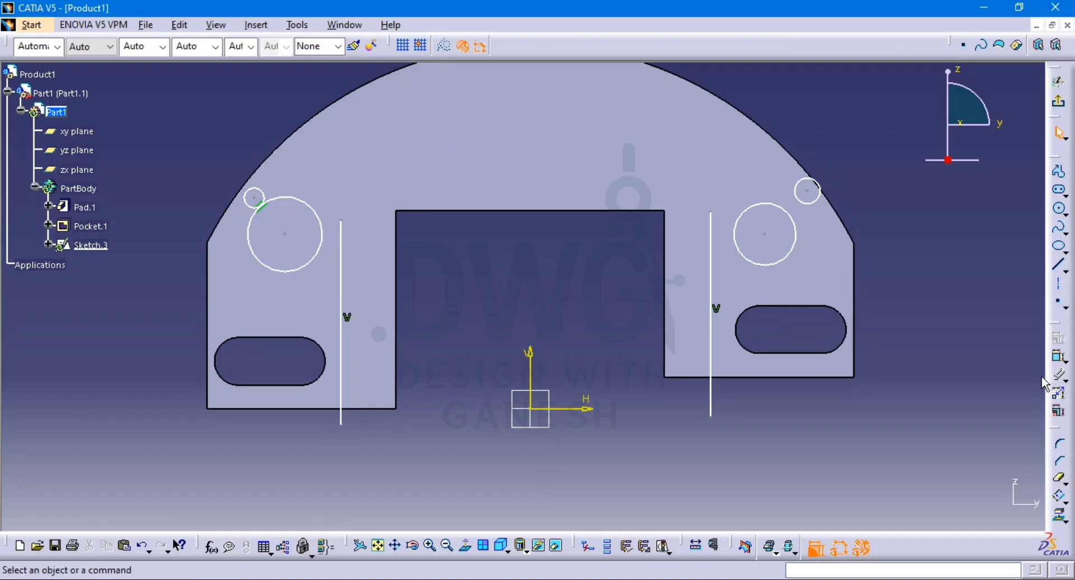
{"action": "left_click", "coordinate": [1059, 358]}
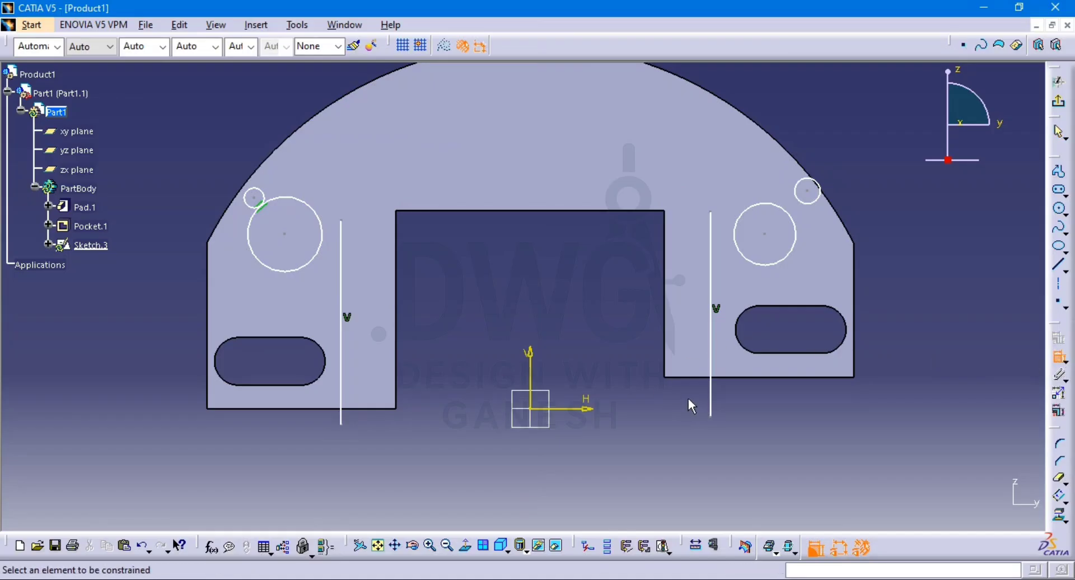
{"action": "key", "text": "alt+Tab"}
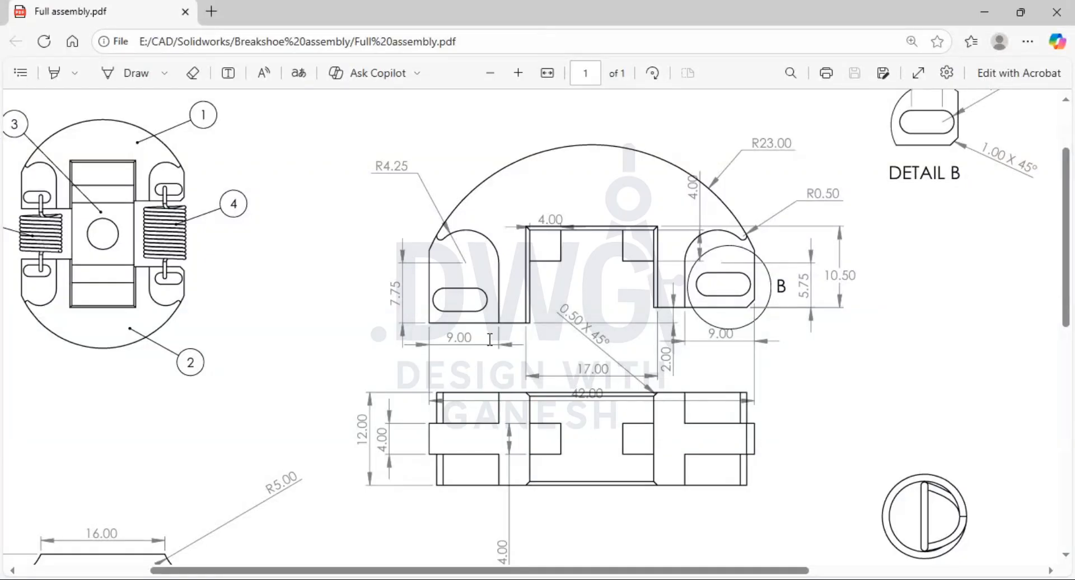
{"action": "key", "text": "alt+Tab"}
{"action": "left_click", "coordinate": [343, 387]}
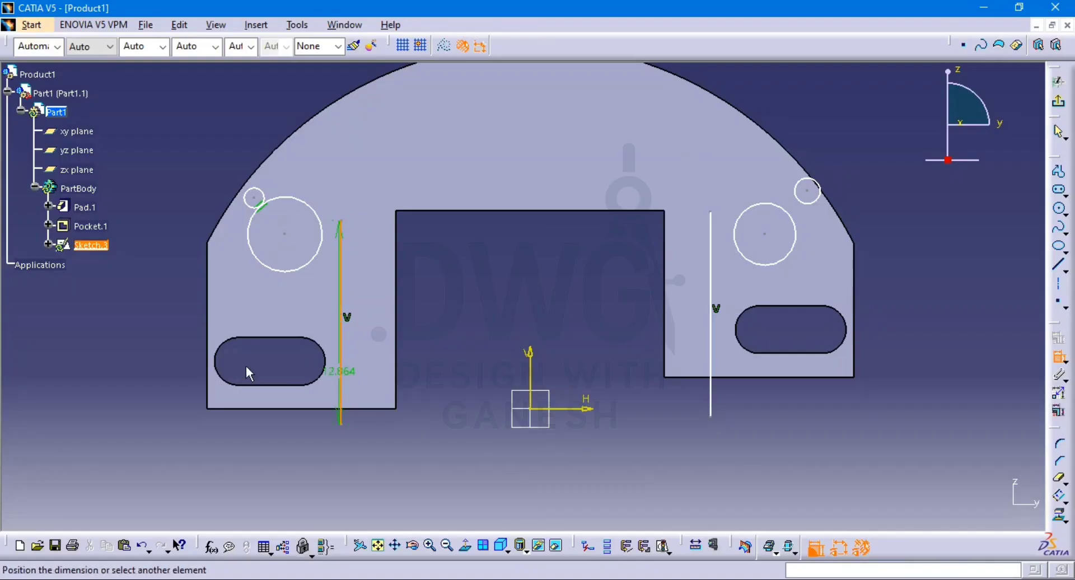
{"action": "left_click", "coordinate": [209, 366]}
{"action": "left_click", "coordinate": [252, 446]}
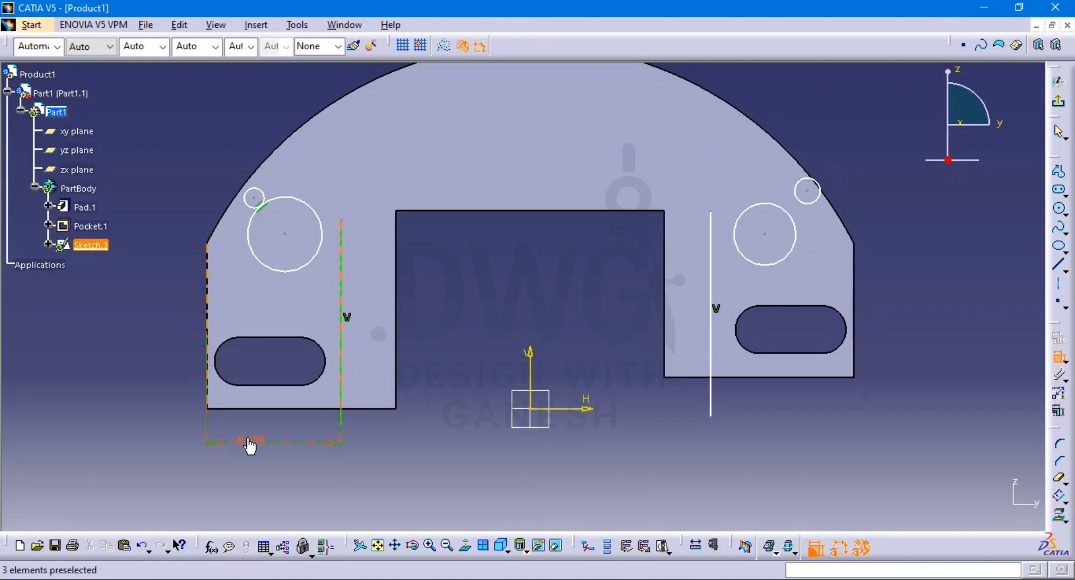
{"action": "double_click", "coordinate": [251, 445]}
{"action": "type", "text": "9"}
{"action": "key", "text": "Return"}
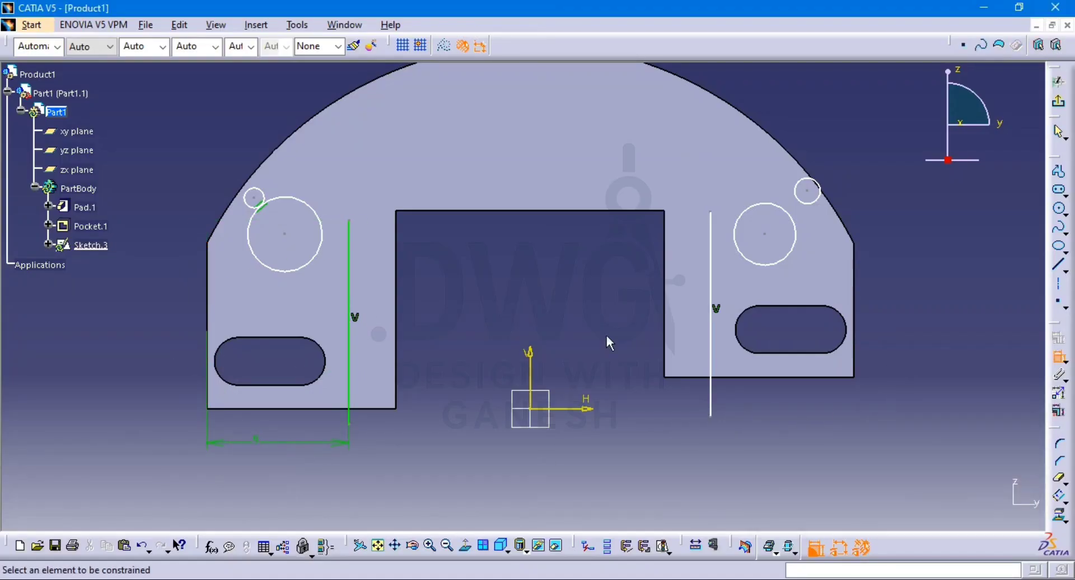
Dimension the right line 9 mm from the shoe's right outer edge
{"action": "left_click", "coordinate": [711, 357]}
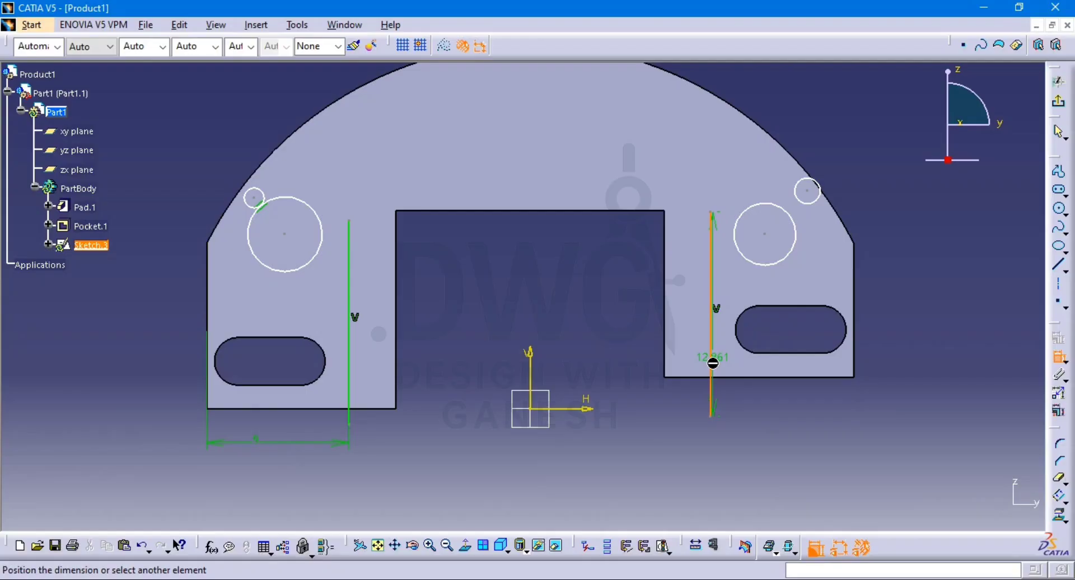
{"action": "left_click", "coordinate": [854, 361]}
{"action": "left_click", "coordinate": [808, 415]}
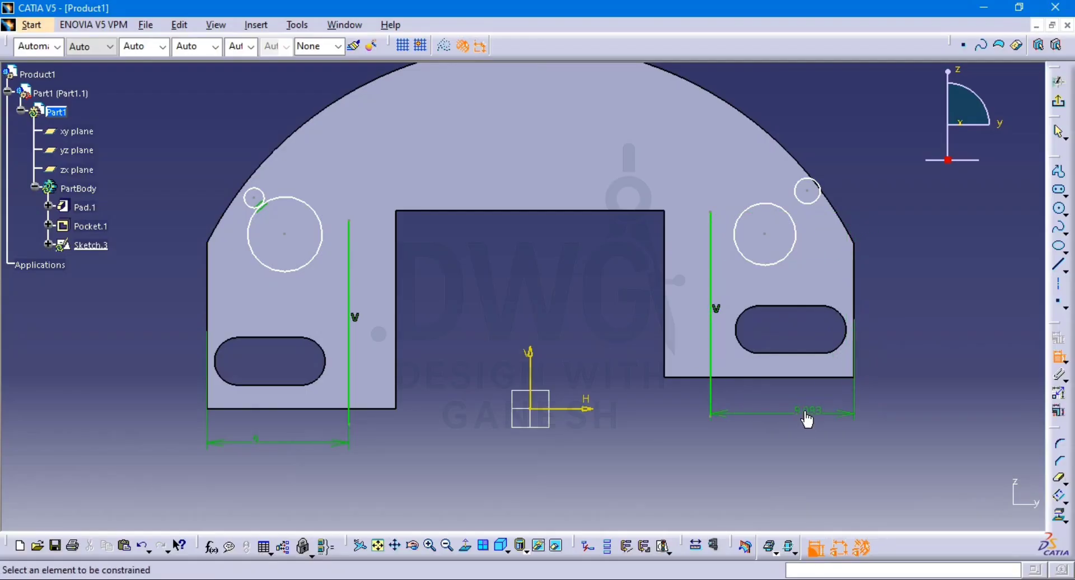
{"action": "double_click", "coordinate": [806, 417]}
{"action": "type", "text": "9.093mm"}
{"action": "key", "text": "Return"}
Dimension the large left circle's center 7.75 mm above the left leg's lower edge, following the Full assembly.pdf drawing
{"action": "key", "text": "alt+Tab"}
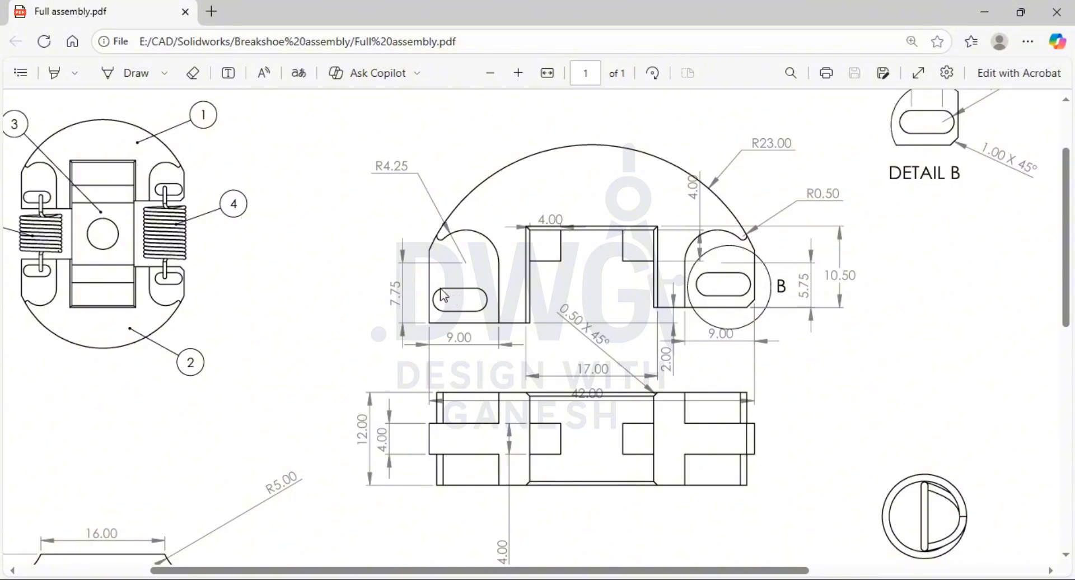
{"action": "key", "text": "alt+Tab"}
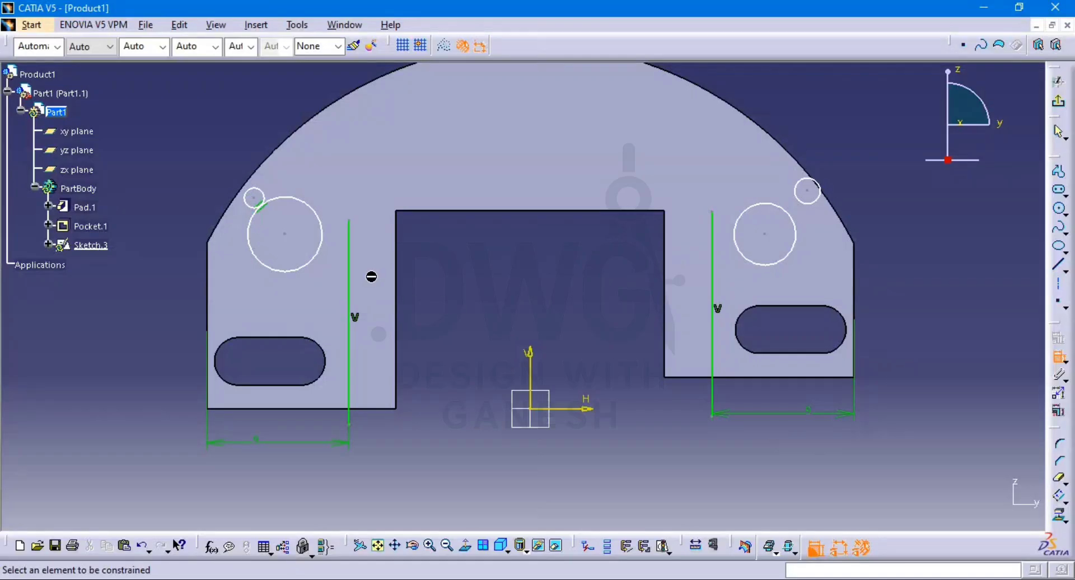
{"action": "left_click", "coordinate": [286, 234]}
{"action": "left_click", "coordinate": [308, 409]}
{"action": "left_click", "coordinate": [151, 350]}
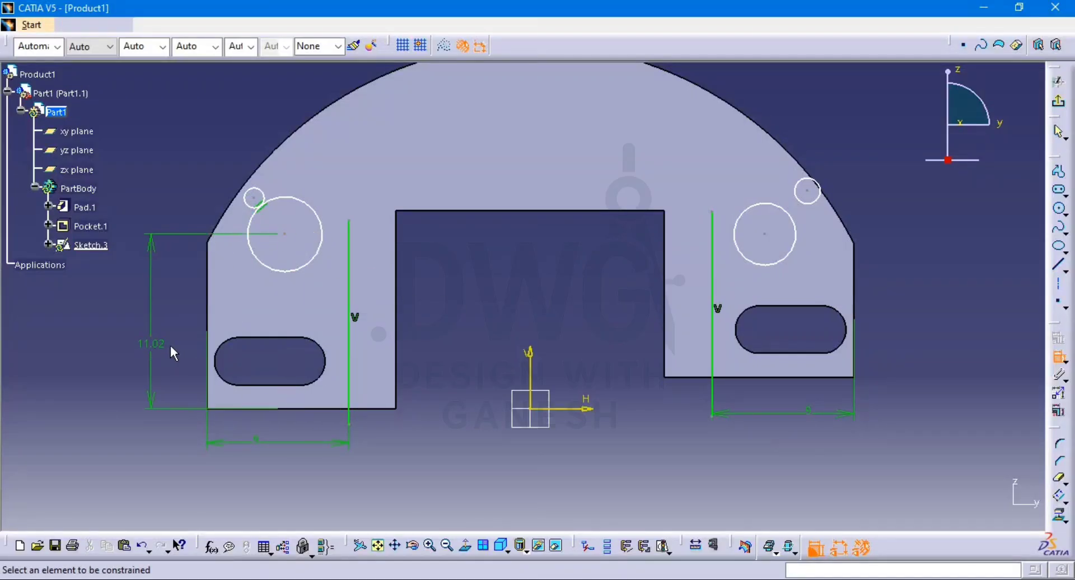
{"action": "key", "text": "alt+Tab"}
{"action": "key", "text": "alt+Tab"}
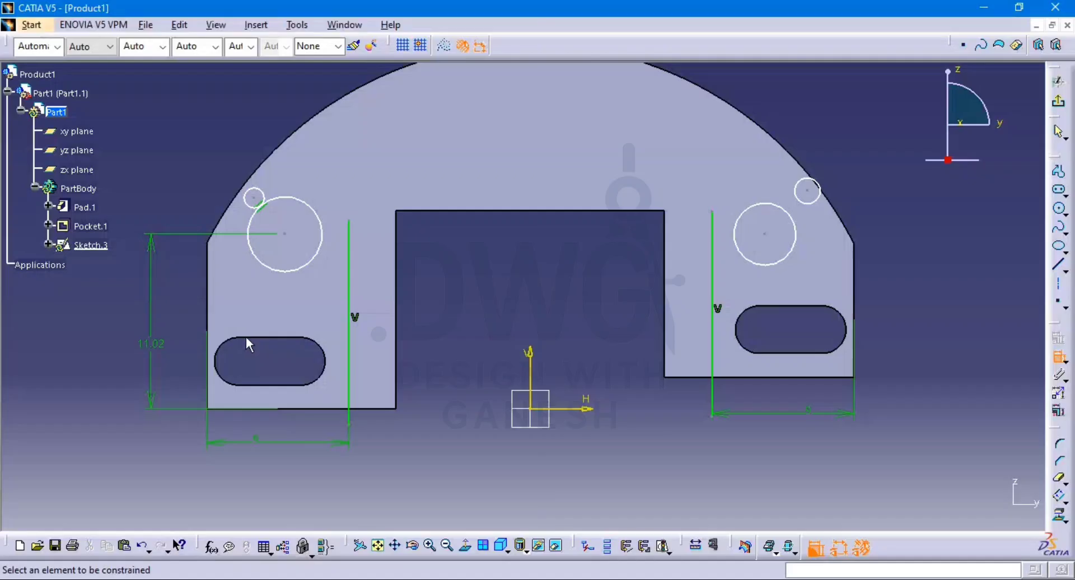
{"action": "double_click", "coordinate": [160, 350]}
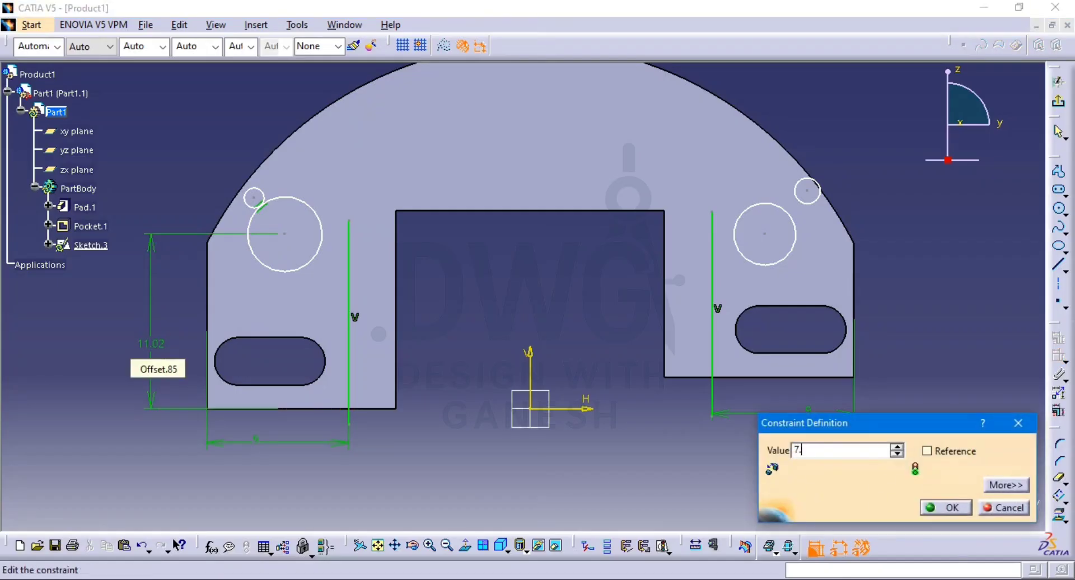
{"action": "key", "text": "Return"}
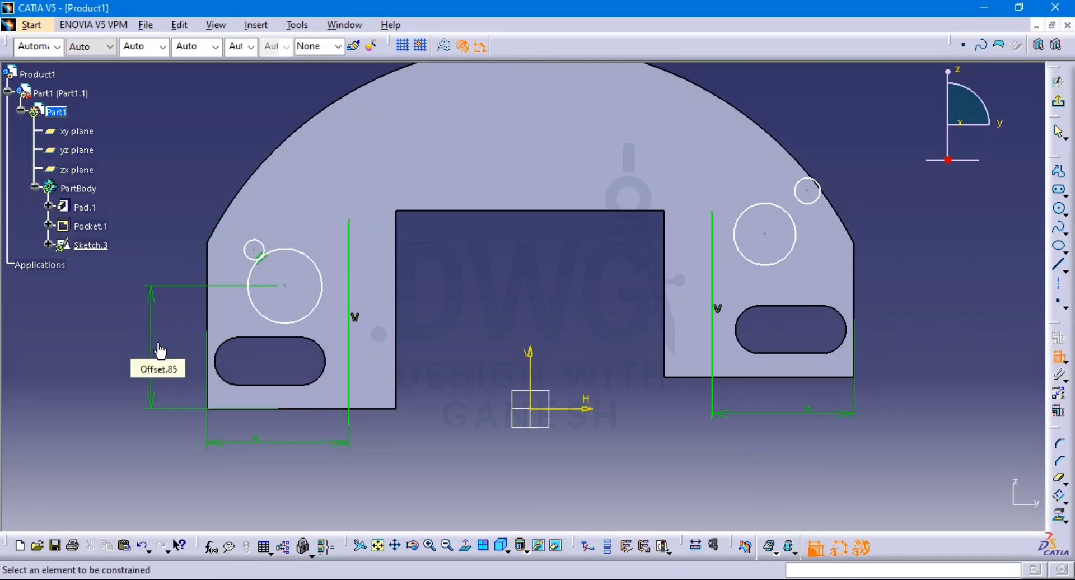
Check the recess radius in the Full assembly.pdf drawing and dimension the large left circle with a 4.25 mm radius
{"action": "key", "text": "alt+Tab"}
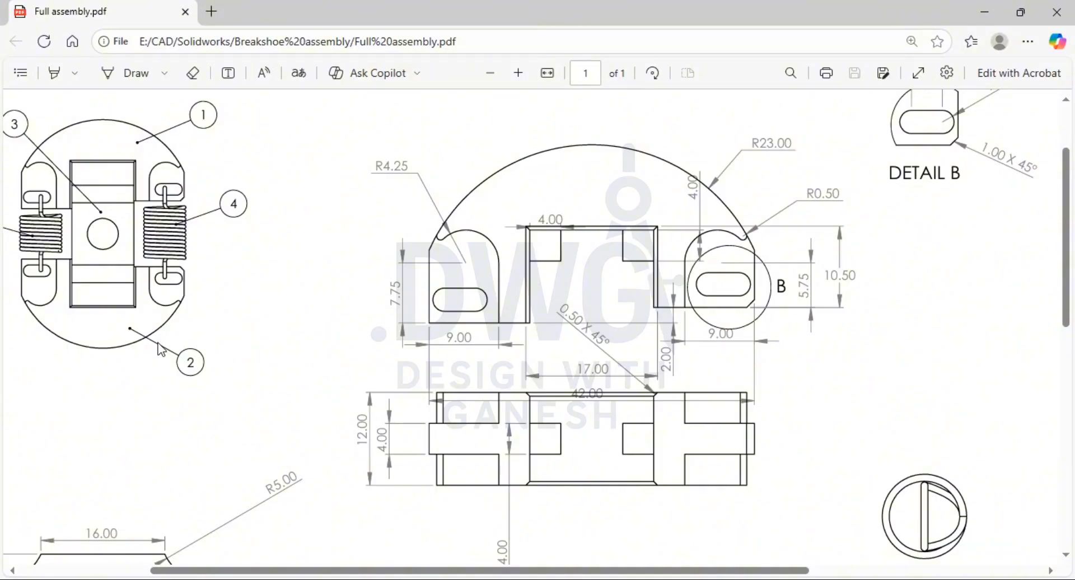
{"action": "key", "text": "alt+Tab"}
{"action": "key", "text": "alt+Tab"}
{"action": "key", "text": "alt+Tab"}
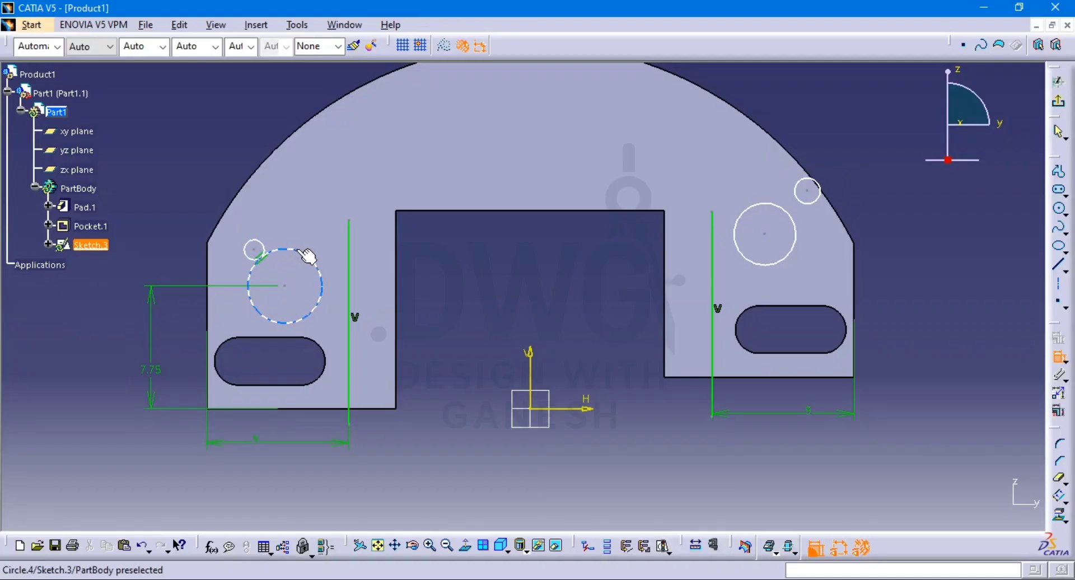
{"action": "left_click", "coordinate": [258, 259]}
{"action": "key", "text": "alt+Tab"}
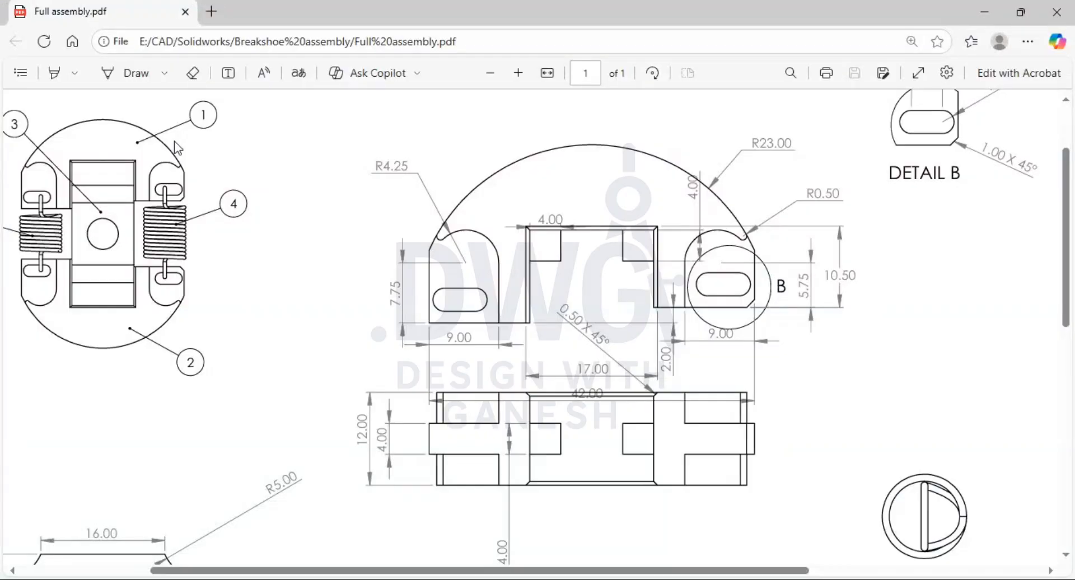
{"action": "key", "text": "alt+Tab"}
{"action": "key", "text": "alt+Tab"}
{"action": "key", "text": "alt+Tab"}
{"action": "double_click", "coordinate": [185, 140]}
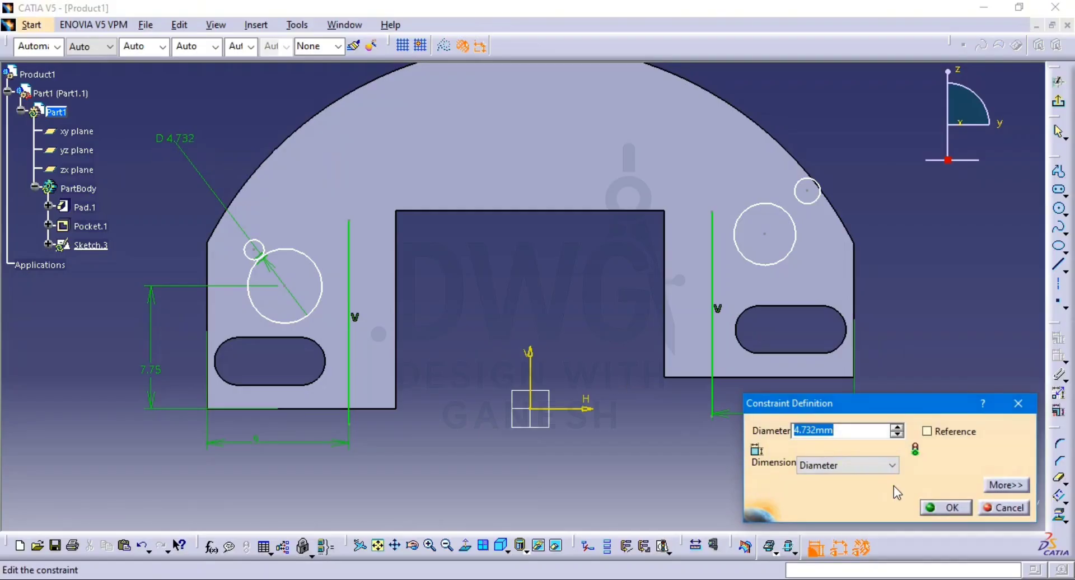
{"action": "left_click", "coordinate": [891, 465]}
{"action": "left_click", "coordinate": [873, 478]}
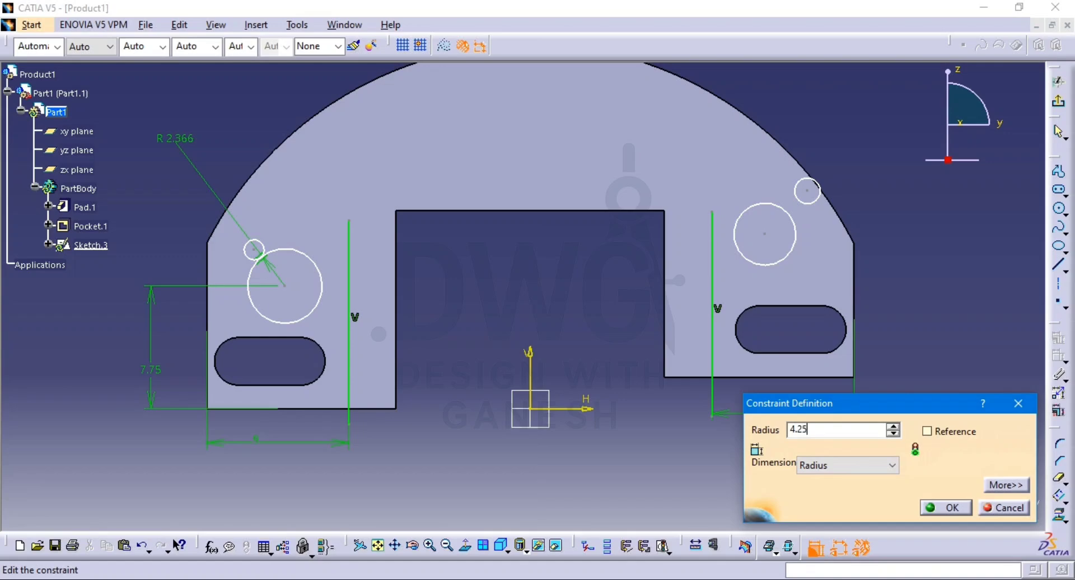
{"action": "type", "text": "4.25"}
{"action": "key", "text": "Return"}
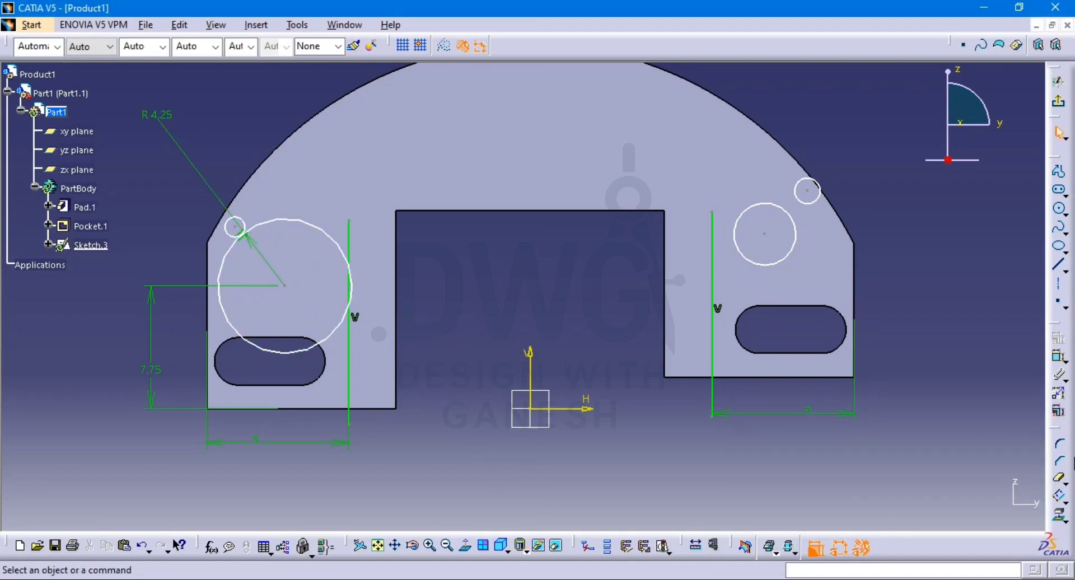
Dimension the small left circle with a radius of 1 mm
{"action": "left_click", "coordinate": [1056, 356]}
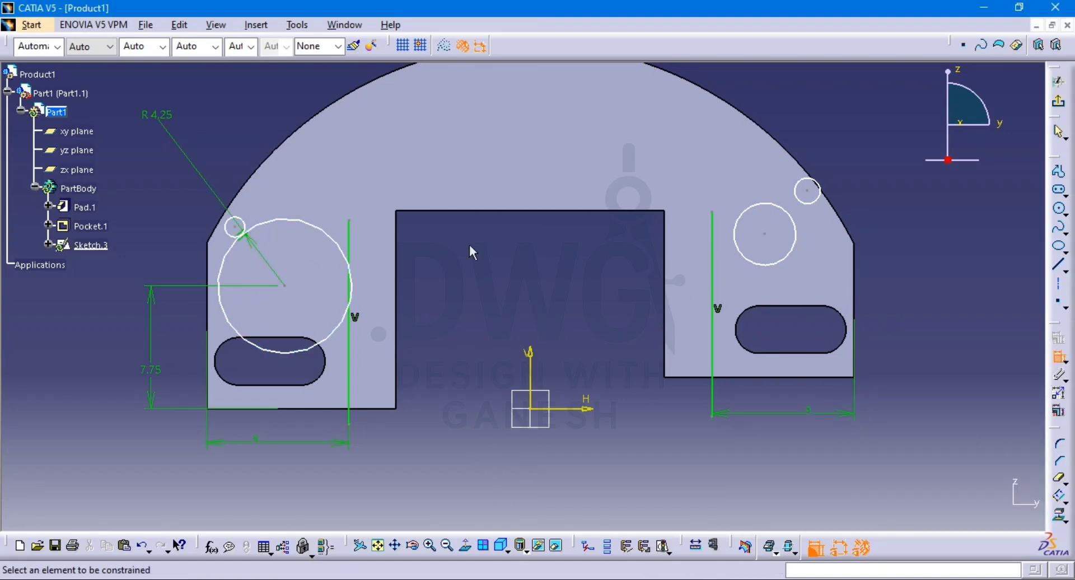
{"action": "left_click", "coordinate": [238, 224]}
{"action": "left_click", "coordinate": [139, 210]}
{"action": "left_click", "coordinate": [137, 202]}
{"action": "double_click", "coordinate": [137, 202]}
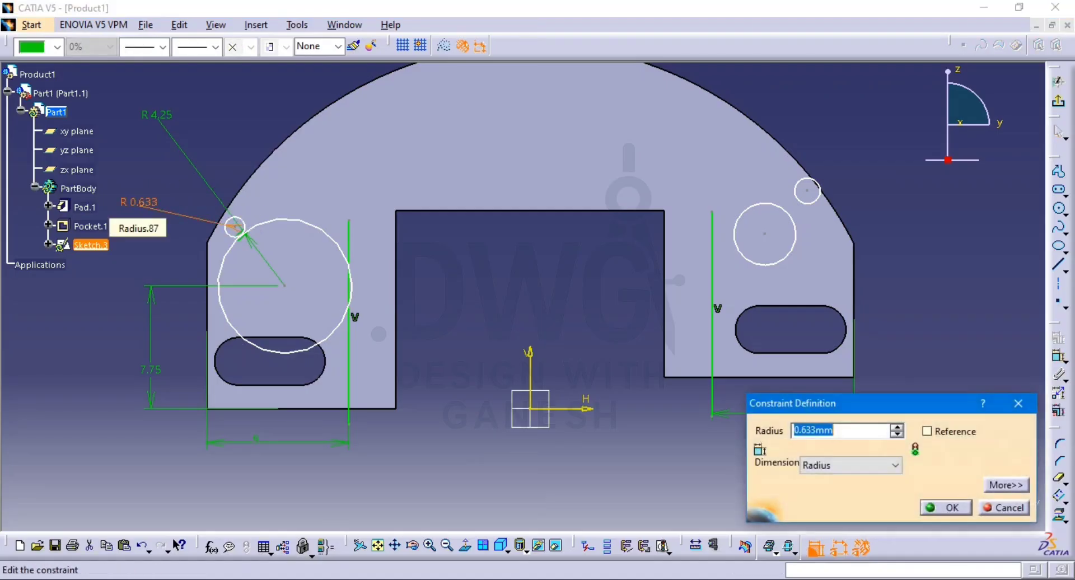
{"action": "type", "text": "1"}
{"action": "key", "text": "Return"}
{"action": "left_click", "coordinate": [963, 397]}
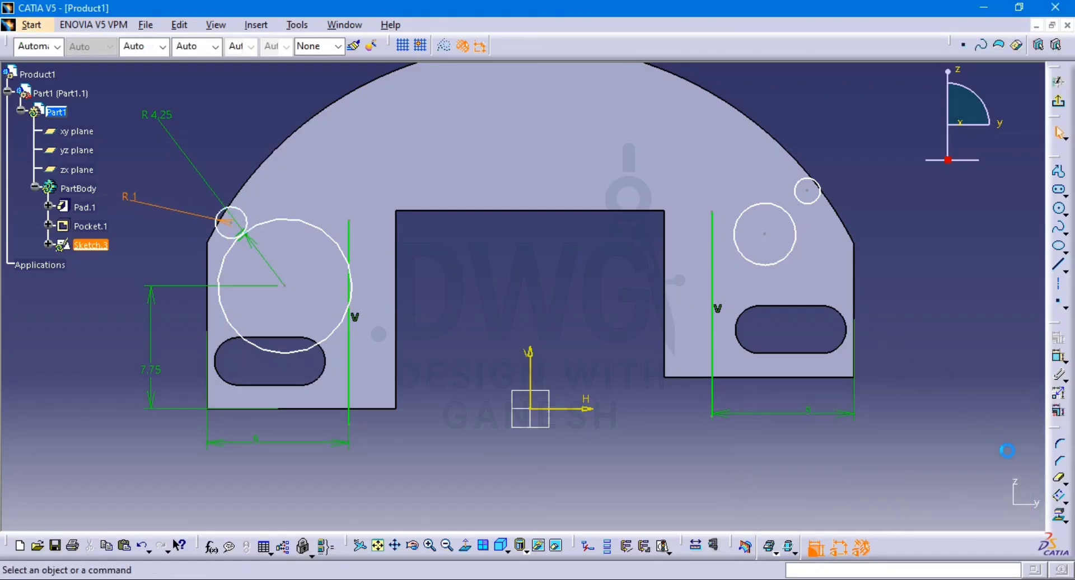
Make the small left circle tangent to the shoe's outer arc
{"action": "left_click", "coordinate": [1059, 357]}
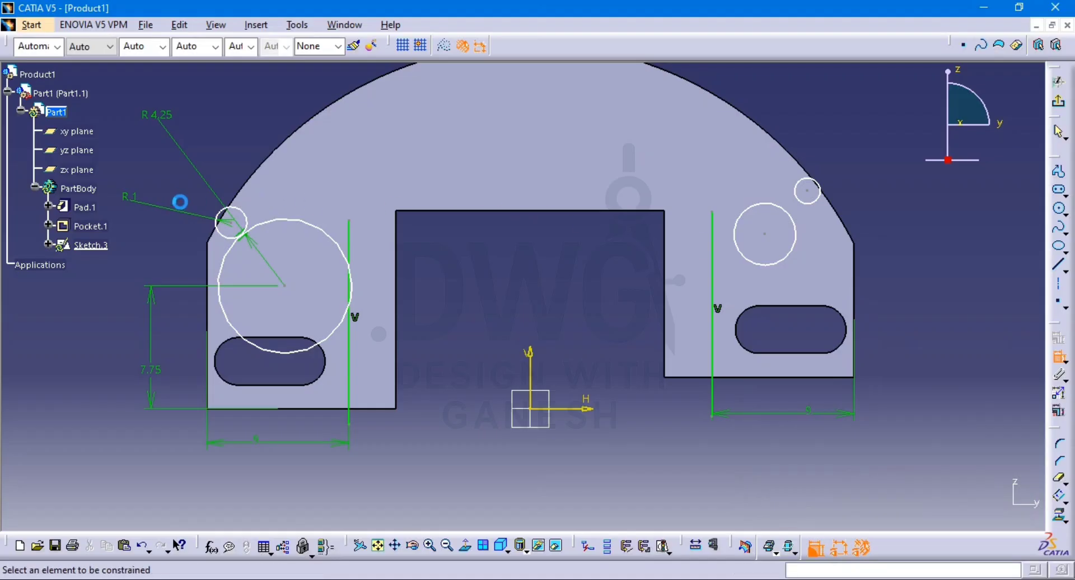
{"action": "left_click", "coordinate": [234, 218]}
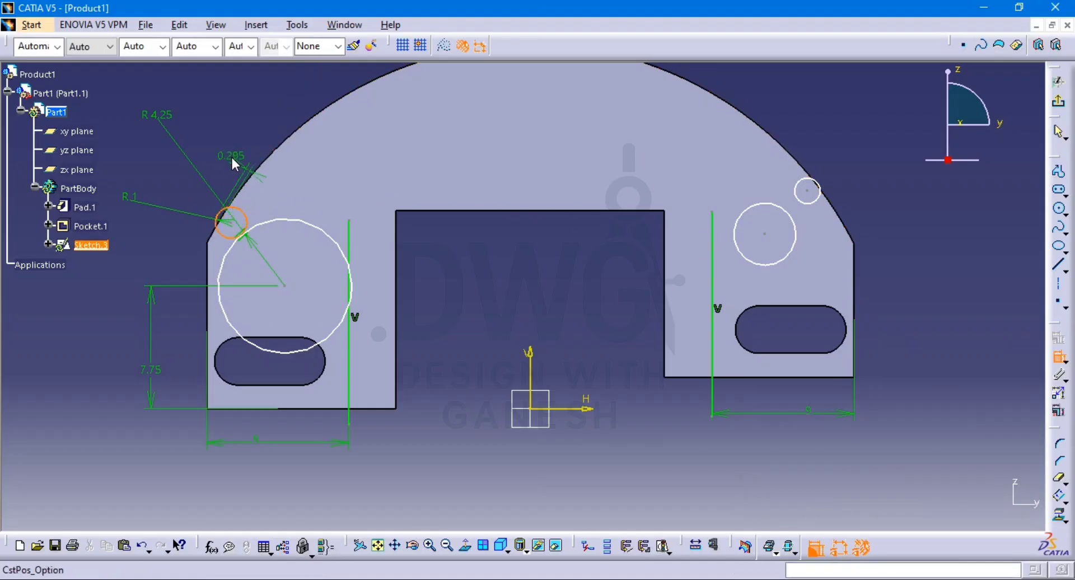
{"action": "right_click", "coordinate": [232, 159]}
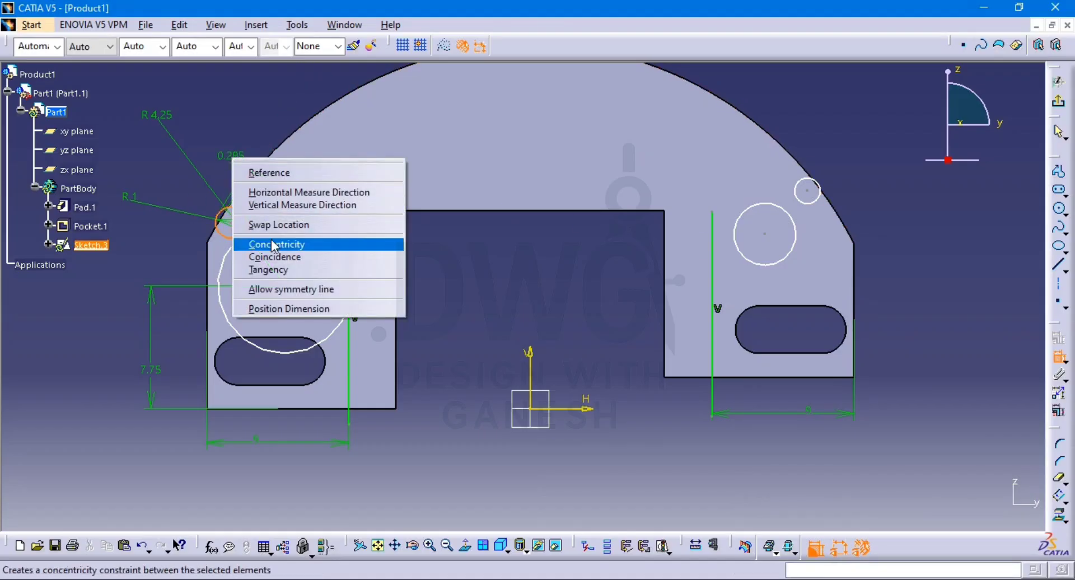
{"action": "left_click", "coordinate": [320, 272]}
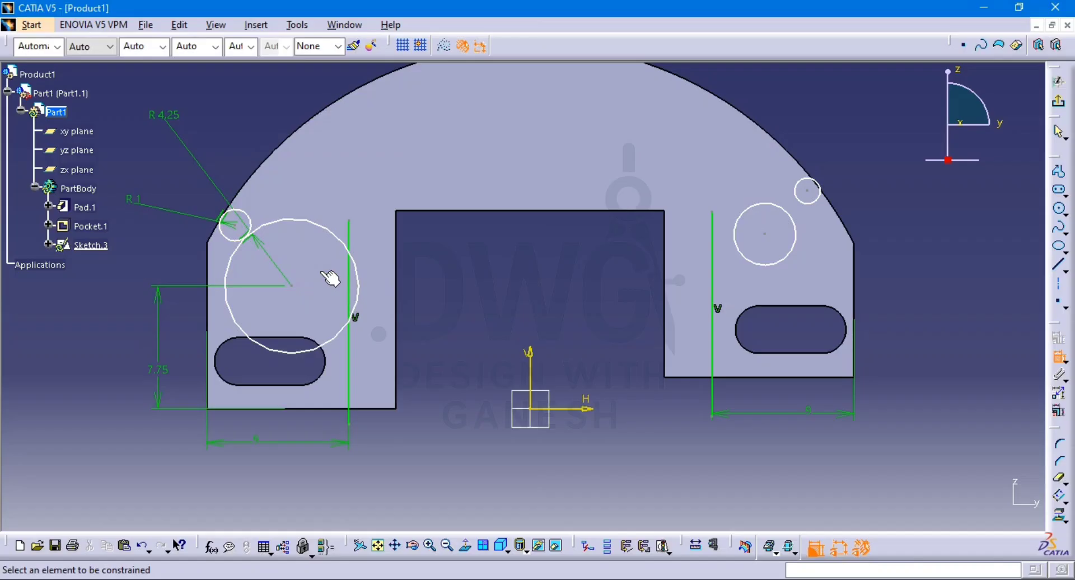
Make the large left circle tangent to the vertical line on the left leg
{"action": "left_click", "coordinate": [328, 233]}
{"action": "left_click", "coordinate": [349, 231]}
{"action": "right_click", "coordinate": [347, 227]}
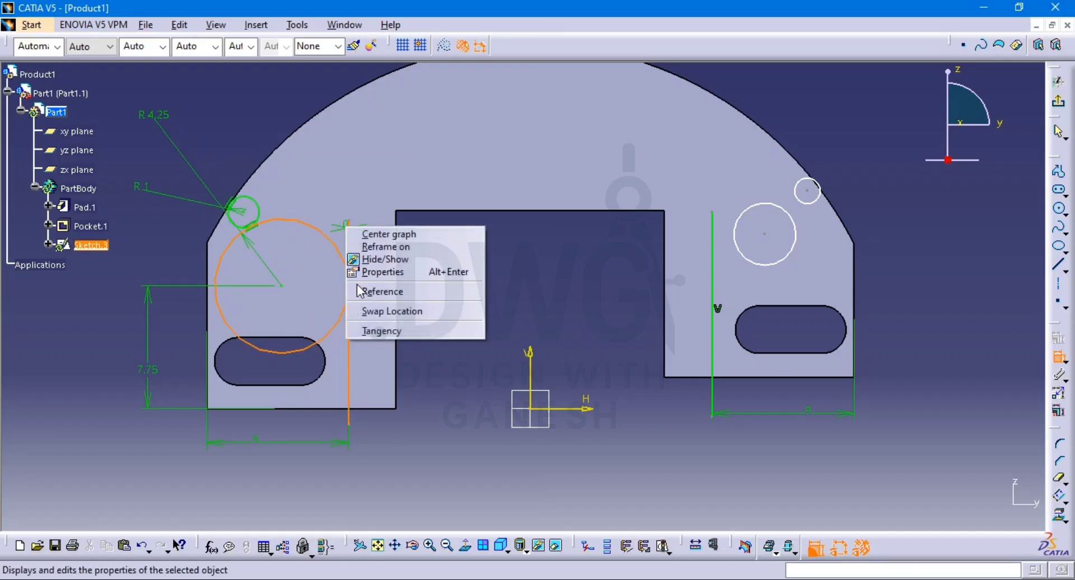
{"action": "left_click", "coordinate": [386, 330]}
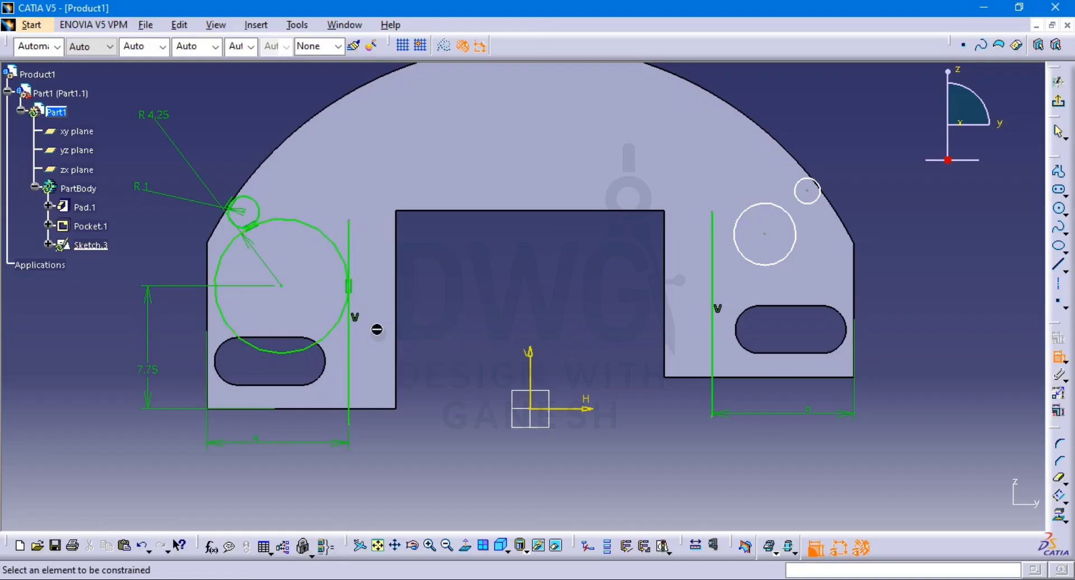
Make the large right circle tangent to the vertical line on the right leg
{"action": "middle_click_drag", "start_coordinate": [451, 271], "coordinate": [336, 274]}
{"action": "left_click", "coordinate": [646, 270]}
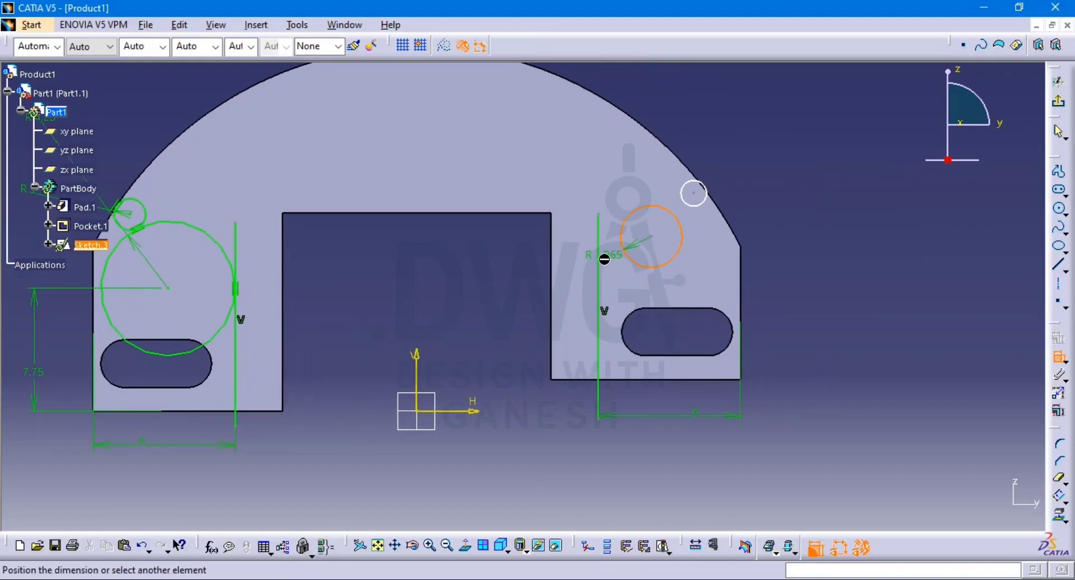
{"action": "left_click", "coordinate": [599, 266]}
{"action": "right_click", "coordinate": [619, 217]}
{"action": "left_click", "coordinate": [645, 320]}
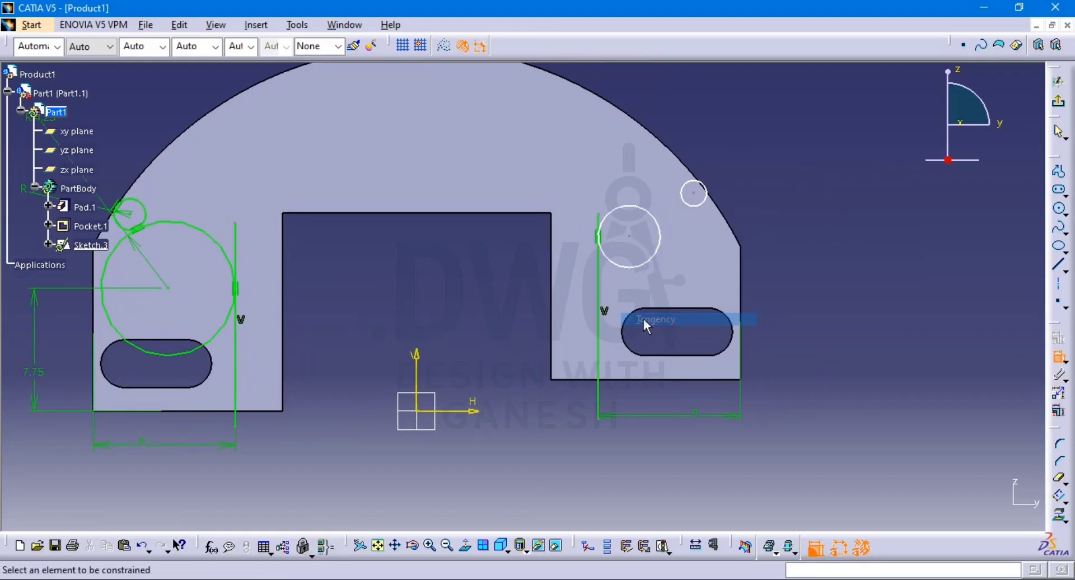
Dimension the large right circle with a radius of 4.25 mm
{"action": "left_click", "coordinate": [620, 204]}
{"action": "left_click", "coordinate": [680, 126]}
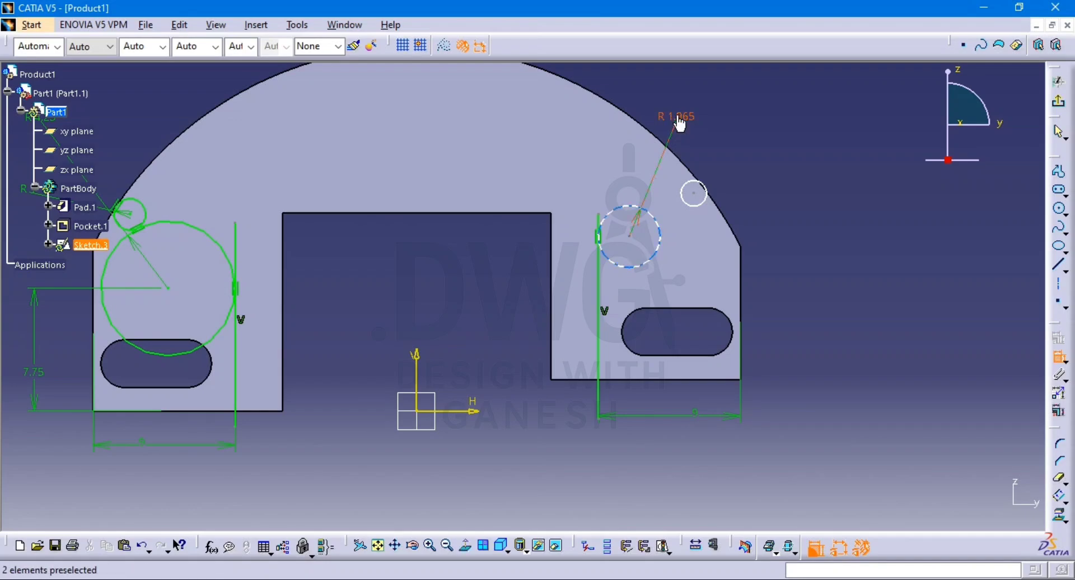
{"action": "double_click", "coordinate": [676, 116]}
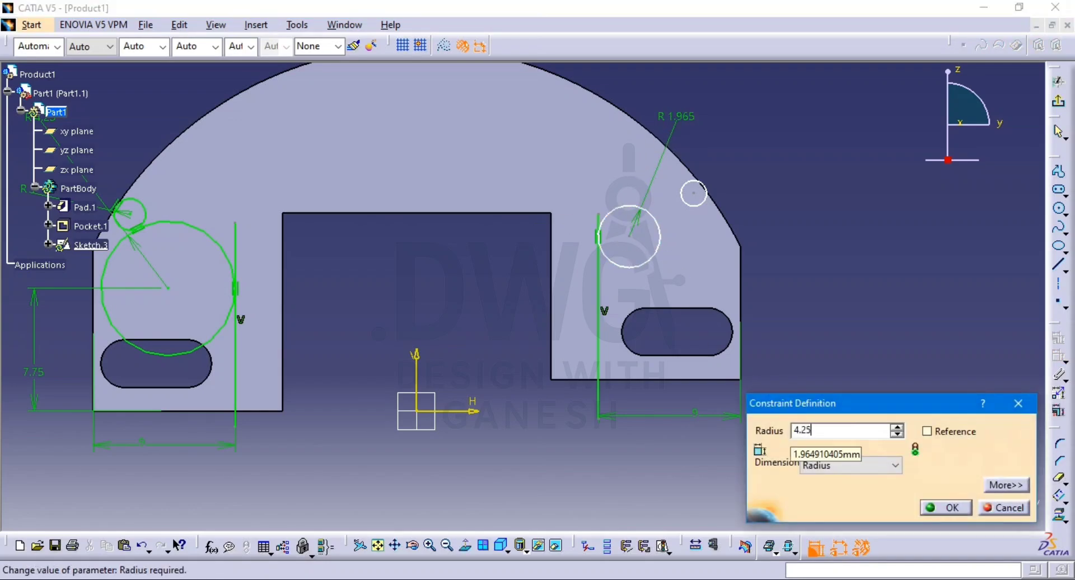
{"action": "key", "text": "Return"}
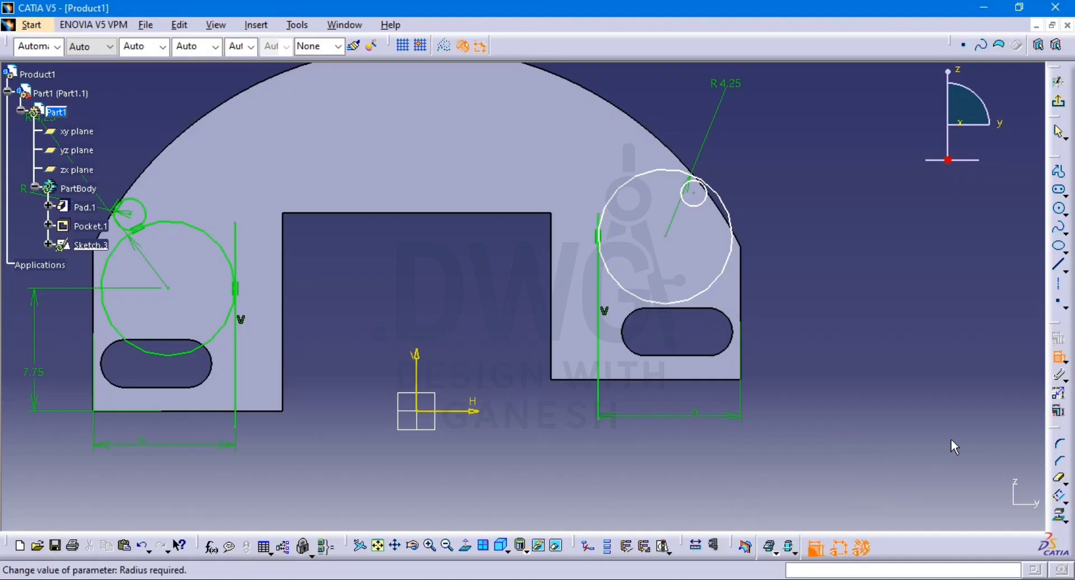
Make the small right circle tangent to the shoe's outer arc
{"action": "left_click", "coordinate": [699, 208]}
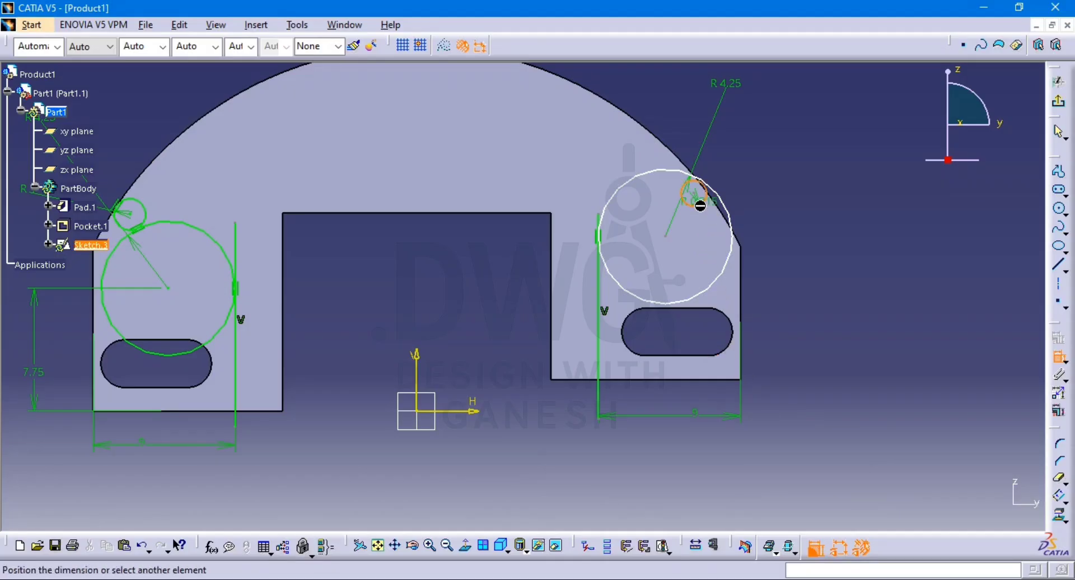
{"action": "left_click", "coordinate": [685, 165]}
{"action": "right_click", "coordinate": [667, 133]}
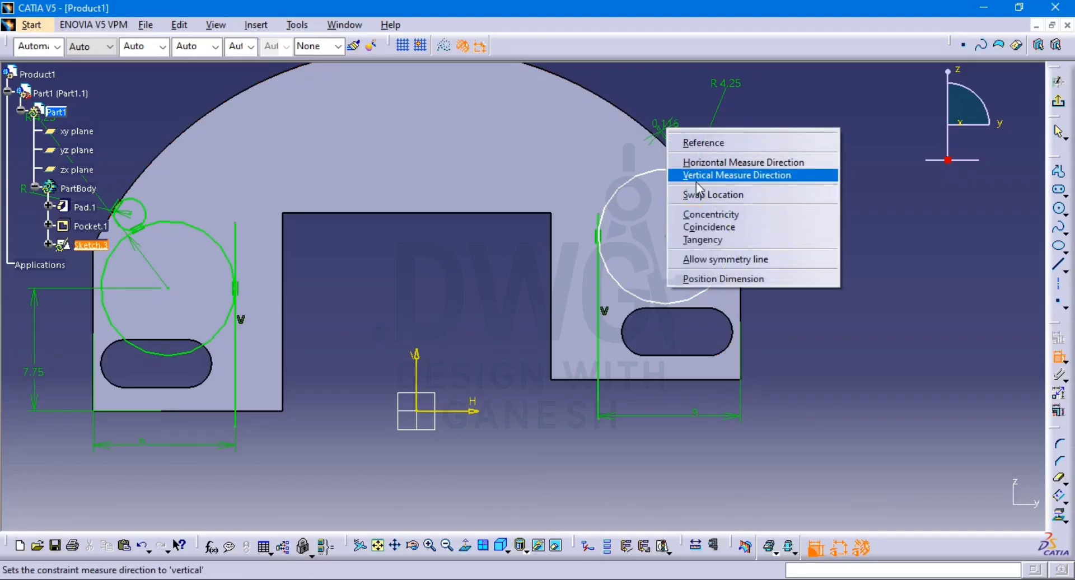
{"action": "left_click", "coordinate": [735, 239]}
Dimension the height of the large right circle's center above the right leg's lower edge
{"action": "left_click", "coordinate": [660, 242]}
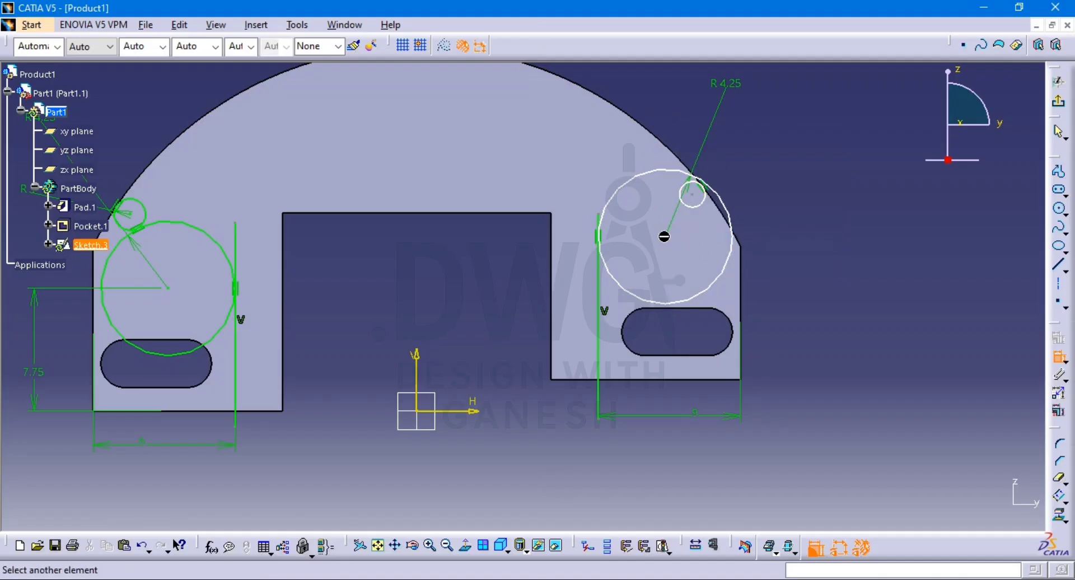
{"action": "left_click", "coordinate": [688, 379]}
{"action": "left_click", "coordinate": [857, 330]}
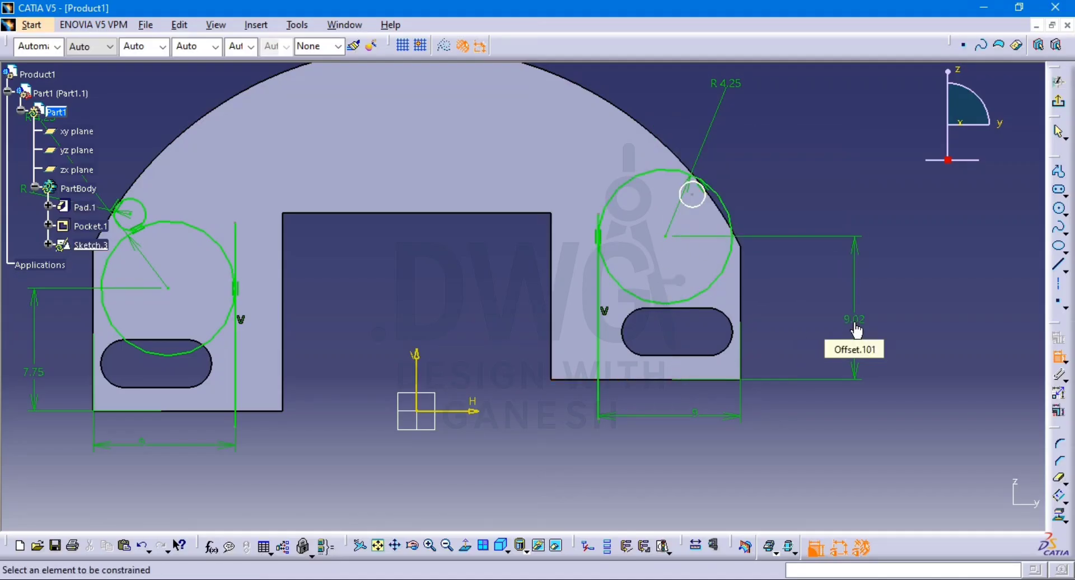
Check the center height in the Full assembly.pdf drawing and set the large right circle's offset to 5.75 mm
{"action": "key", "text": "alt+Tab"}
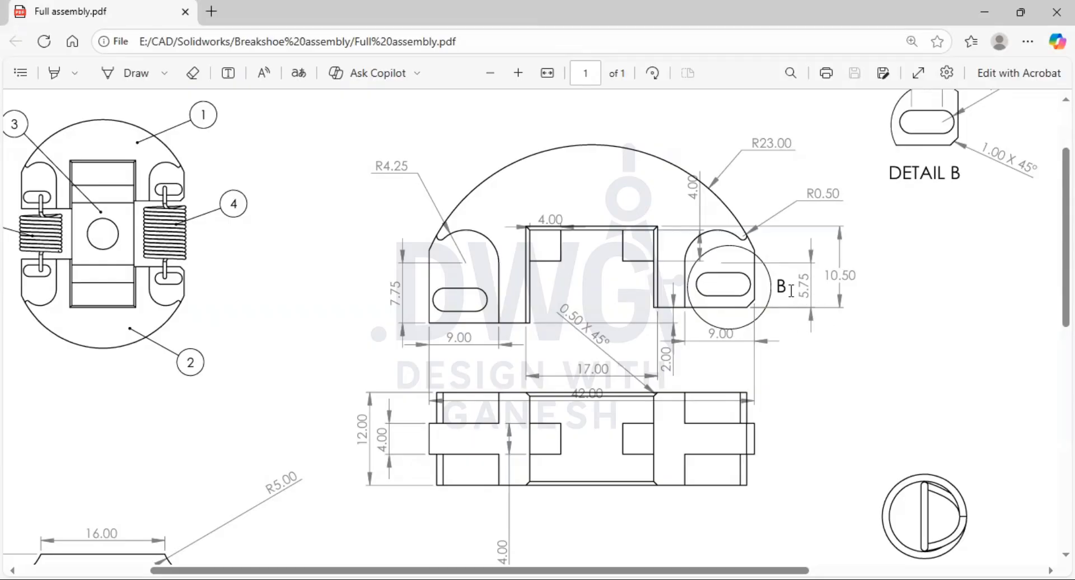
{"action": "key", "text": "alt+Tab"}
{"action": "double_click", "coordinate": [853, 324]}
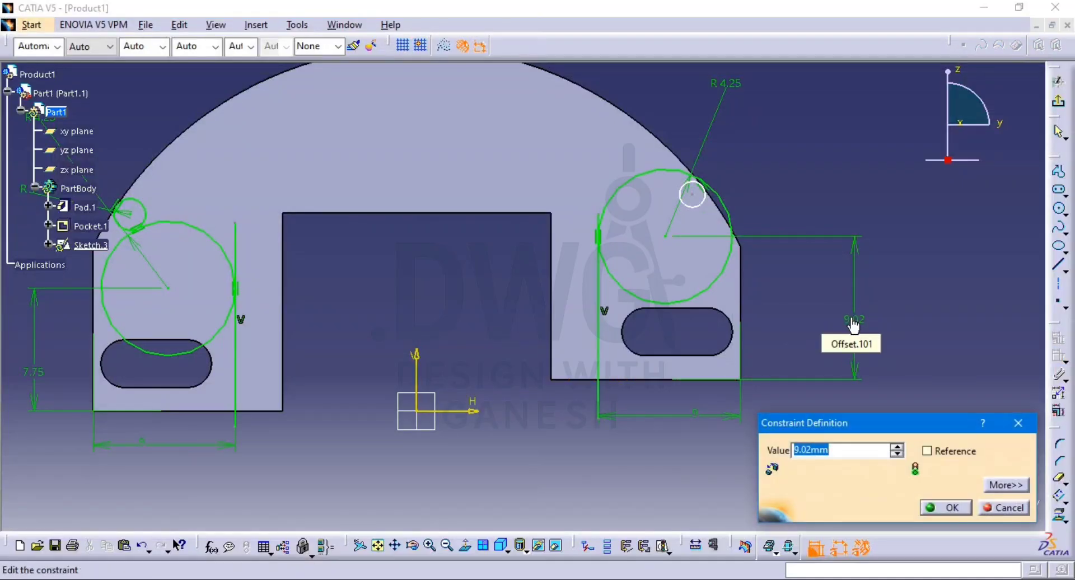
{"action": "key", "text": "Return"}
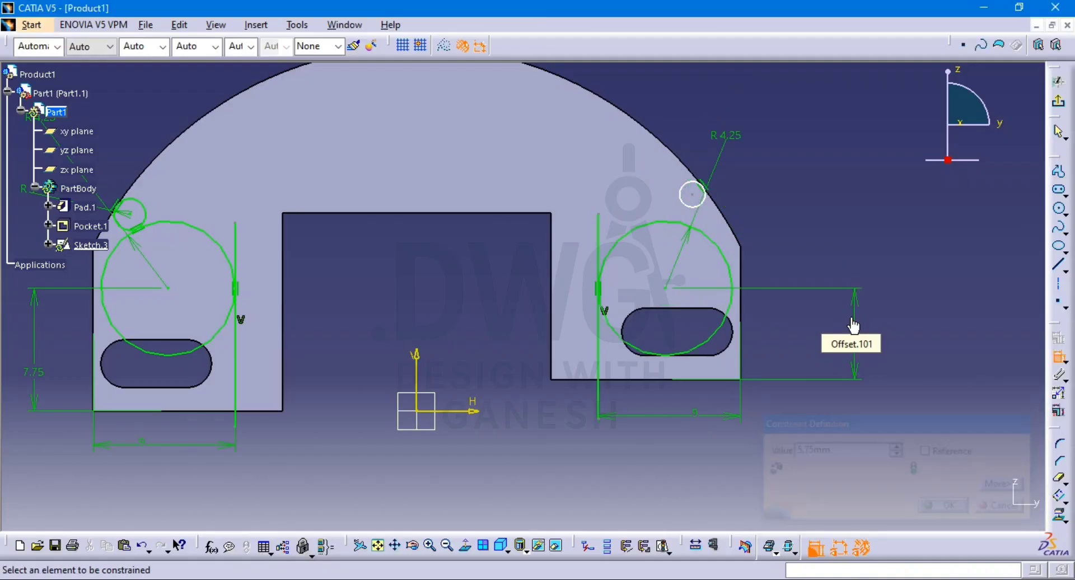
Try to make the small right circle tangent to the large right circle
{"action": "left_click", "coordinate": [685, 205]}
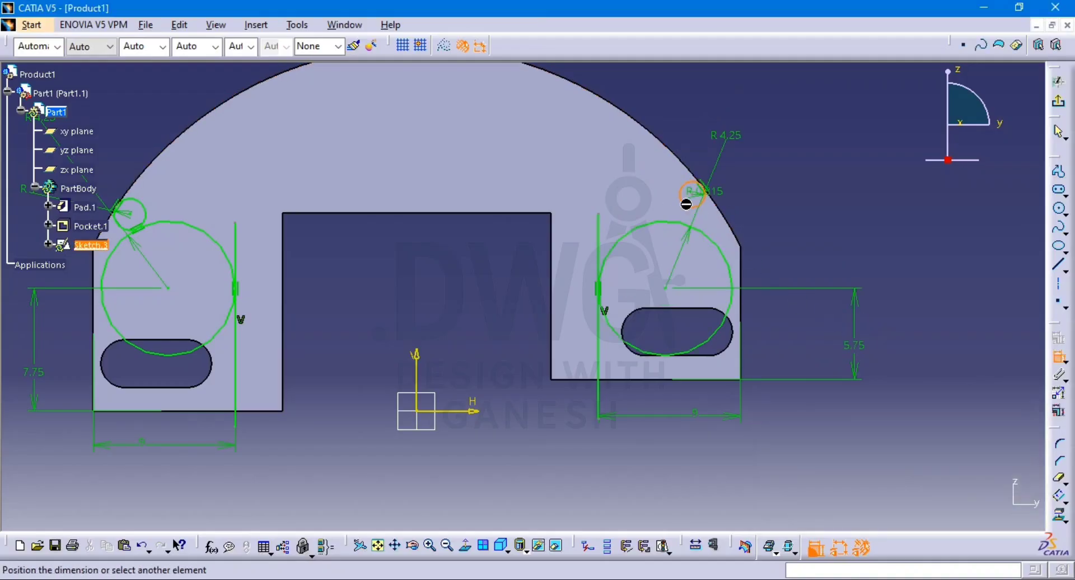
{"action": "left_click", "coordinate": [688, 228]}
{"action": "right_click", "coordinate": [663, 196]}
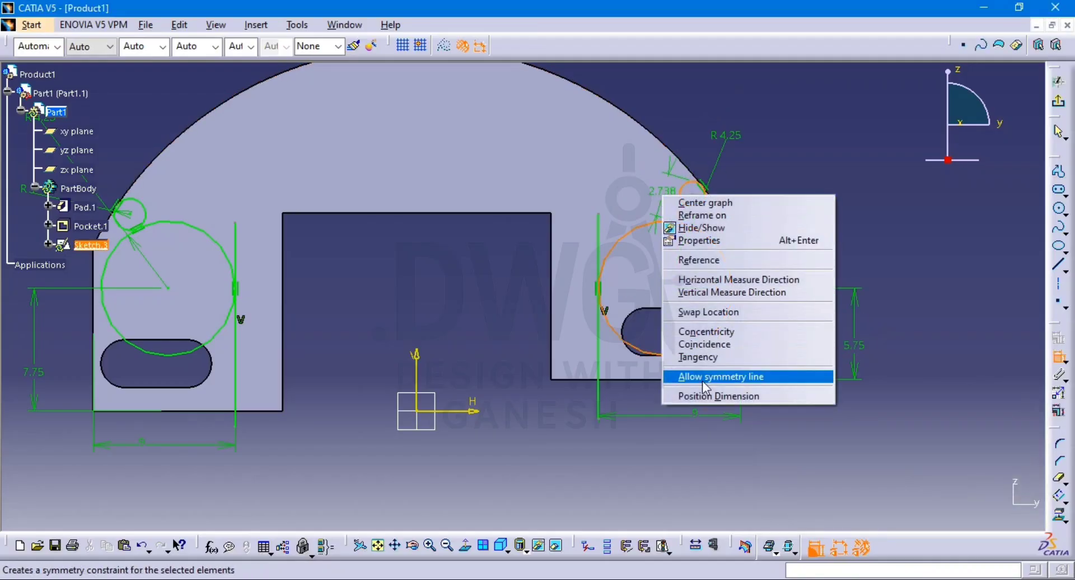
{"action": "left_click", "coordinate": [697, 356]}
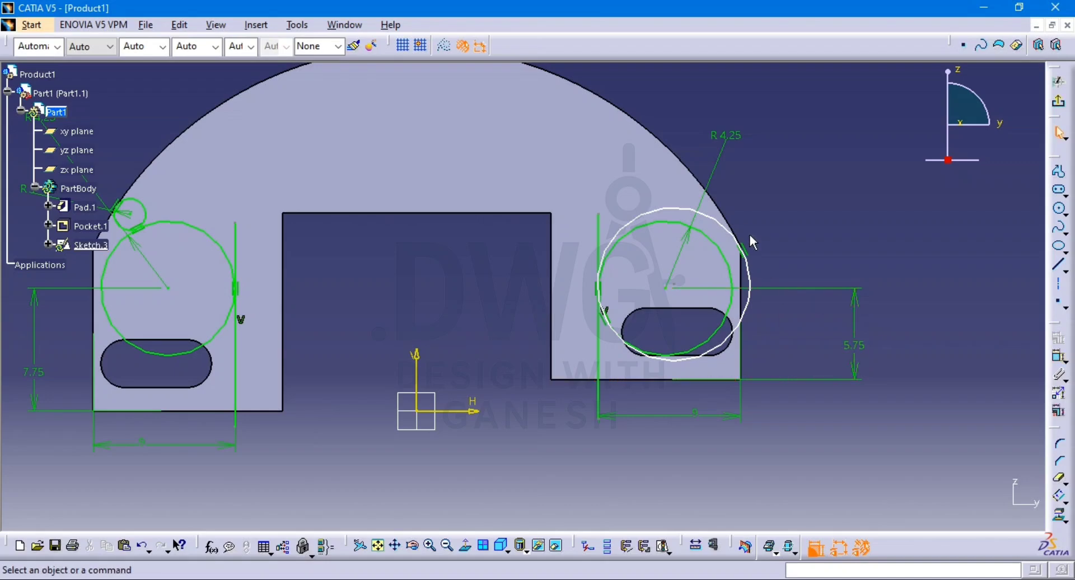
Dimension the small right circle with a radius of 1 mm
{"action": "left_click", "coordinate": [1058, 356]}
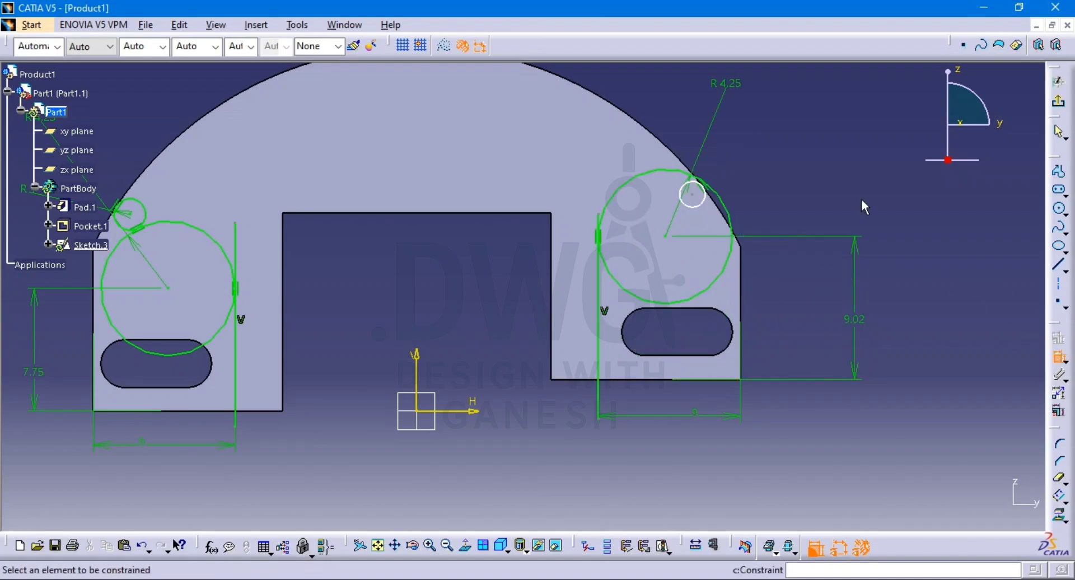
{"action": "left_click", "coordinate": [707, 202]}
{"action": "left_click", "coordinate": [809, 148]}
{"action": "double_click", "coordinate": [811, 147]}
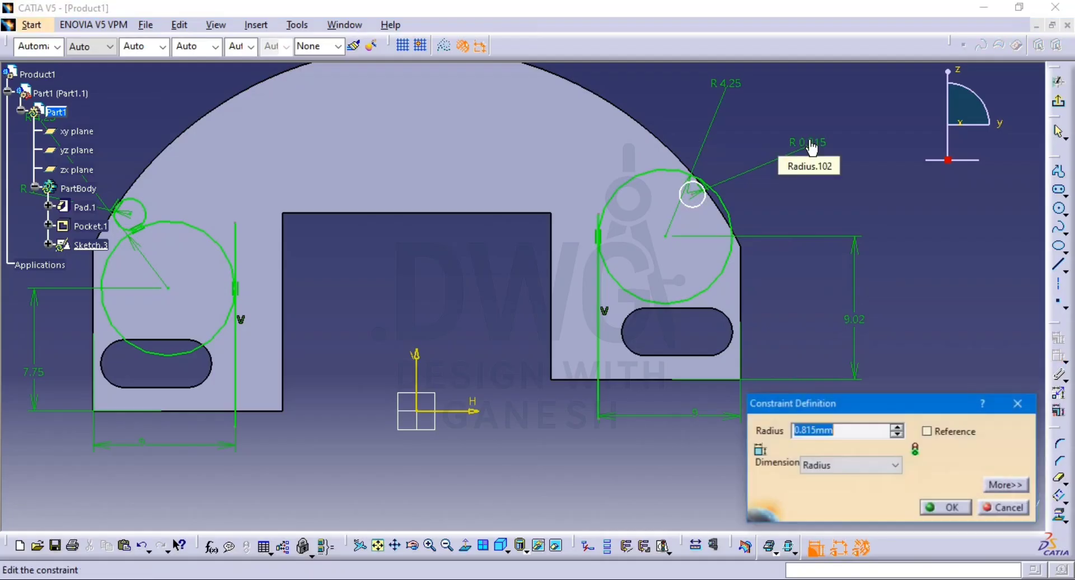
{"action": "type", "text": "1"}
{"action": "key", "text": "Return"}
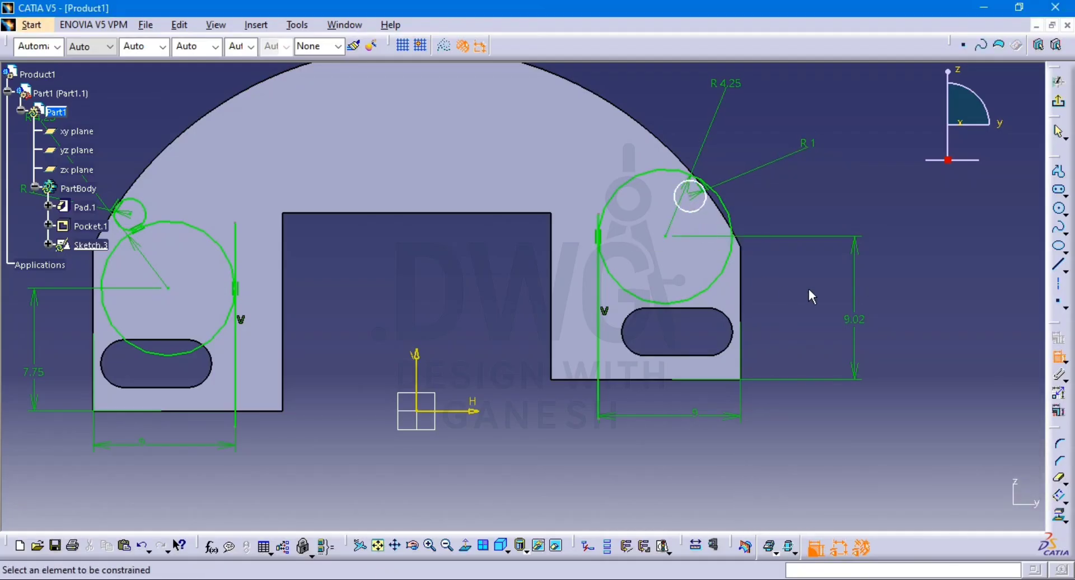
Lower the large right circle by reducing its center's offset from the right leg's lower edge
{"action": "double_click", "coordinate": [853, 322]}
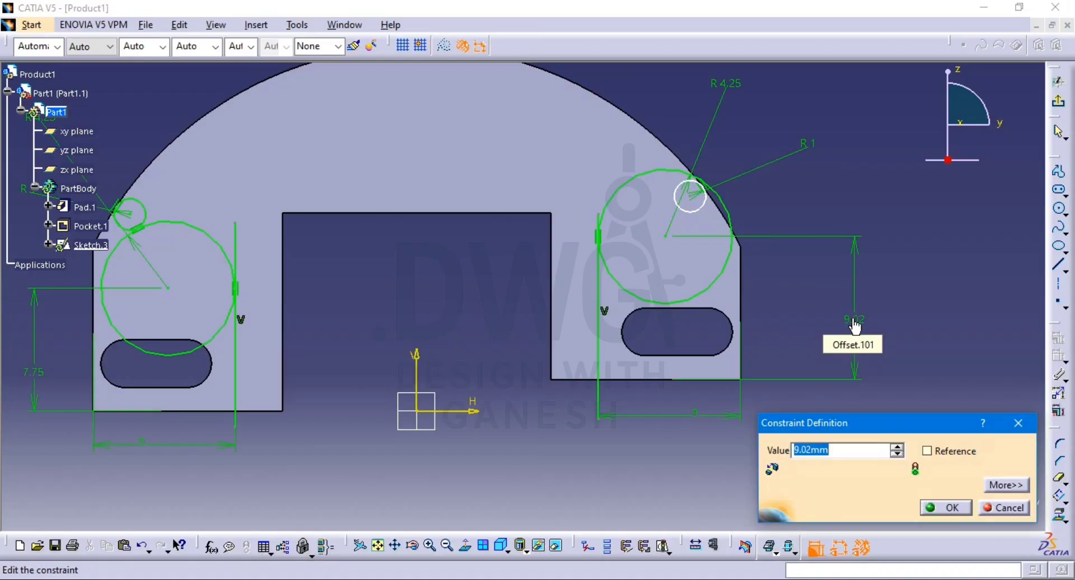
{"action": "key", "text": "Return"}
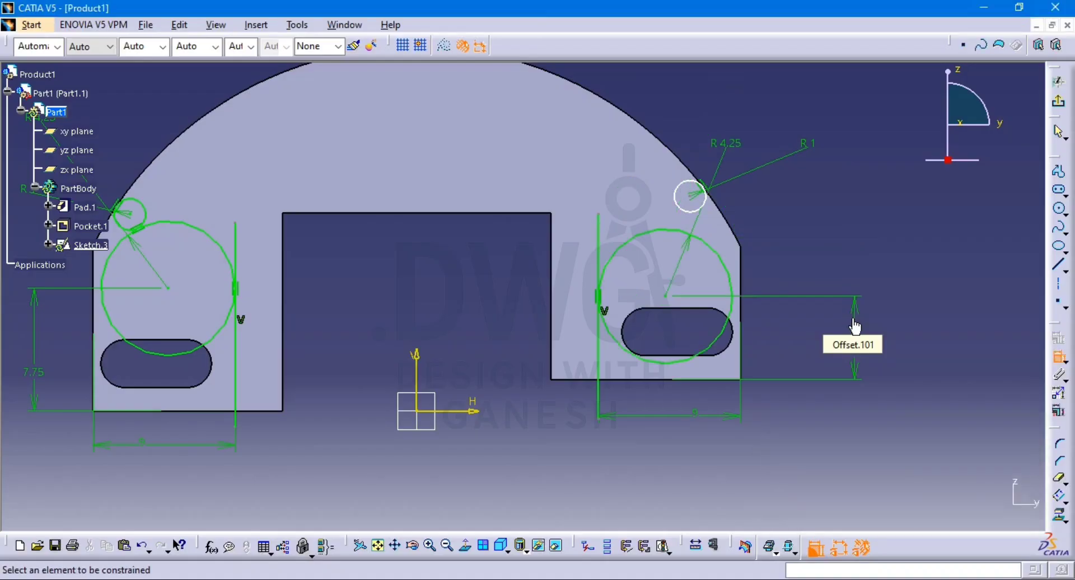
Try to apply a tangency constraint between the small and large circles on the right leg
{"action": "left_click", "coordinate": [685, 207]}
{"action": "left_click", "coordinate": [690, 235]}
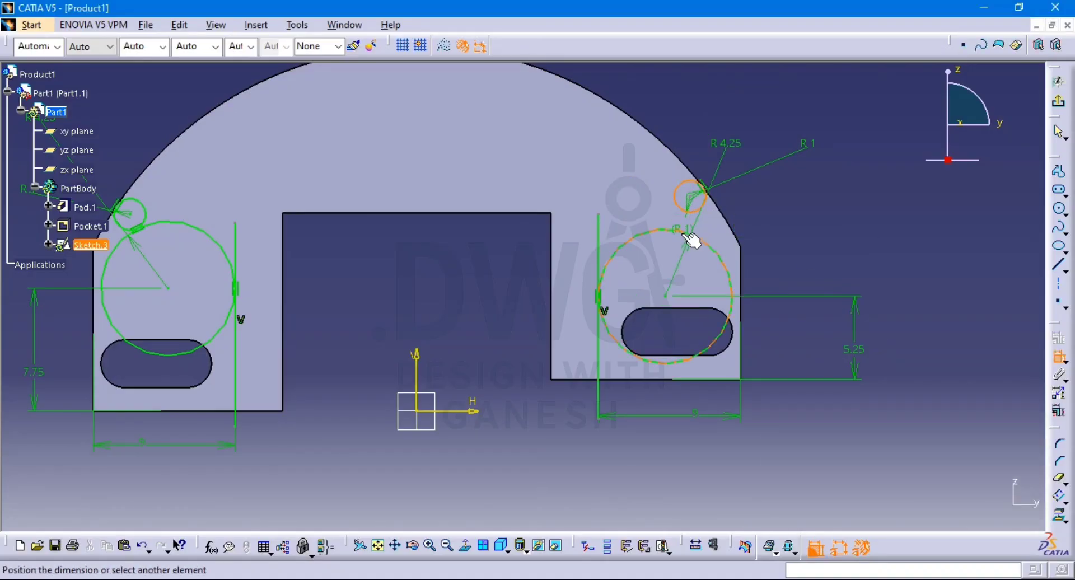
{"action": "right_click", "coordinate": [623, 190]}
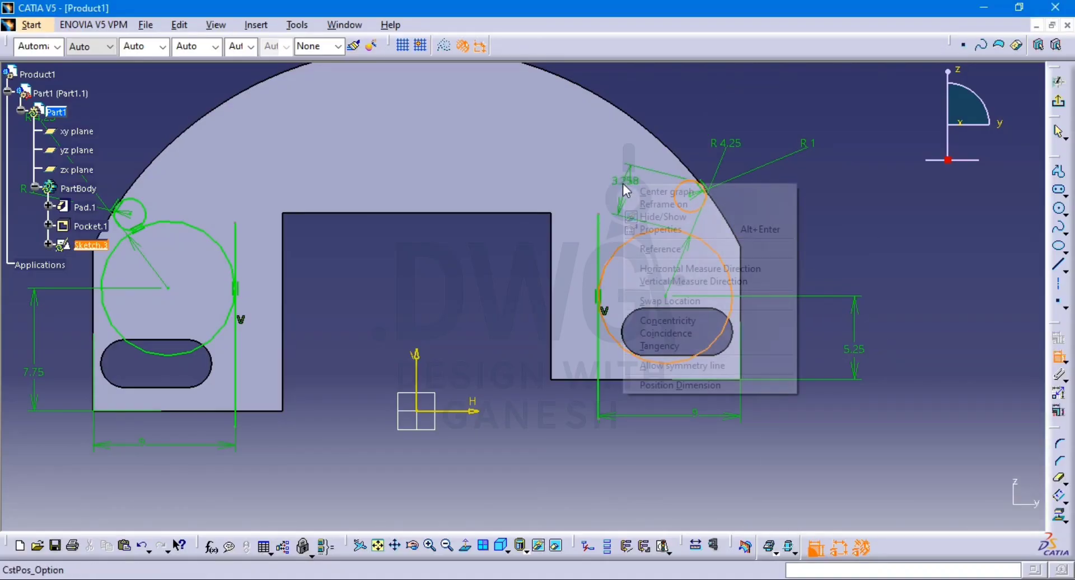
{"action": "left_click", "coordinate": [664, 348]}
{"action": "left_click", "coordinate": [771, 268]}
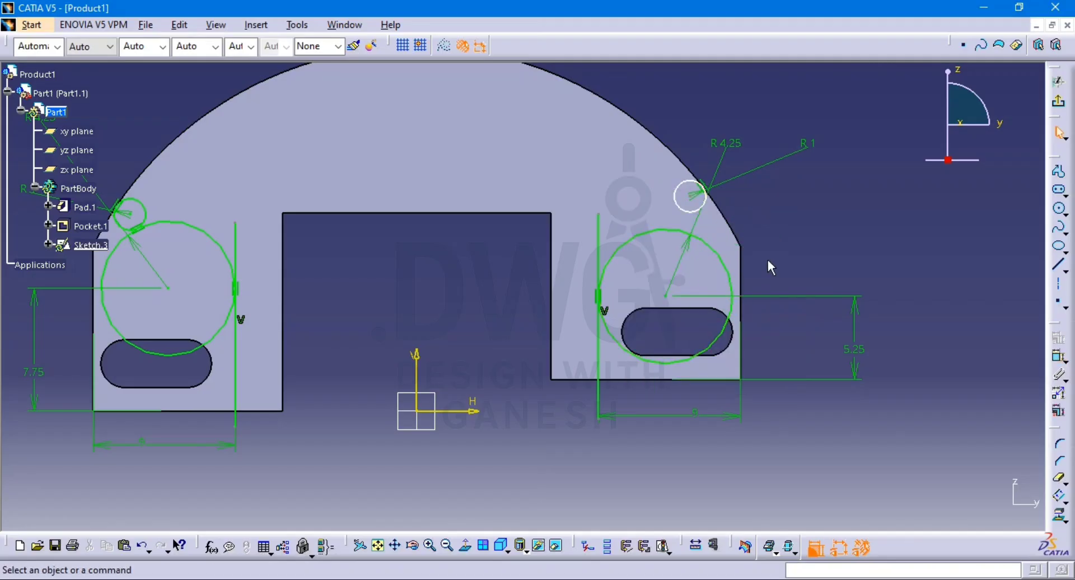
Constrain the large circle on the right leg to be tangent to the small circle above it
{"action": "left_click", "coordinate": [1058, 356]}
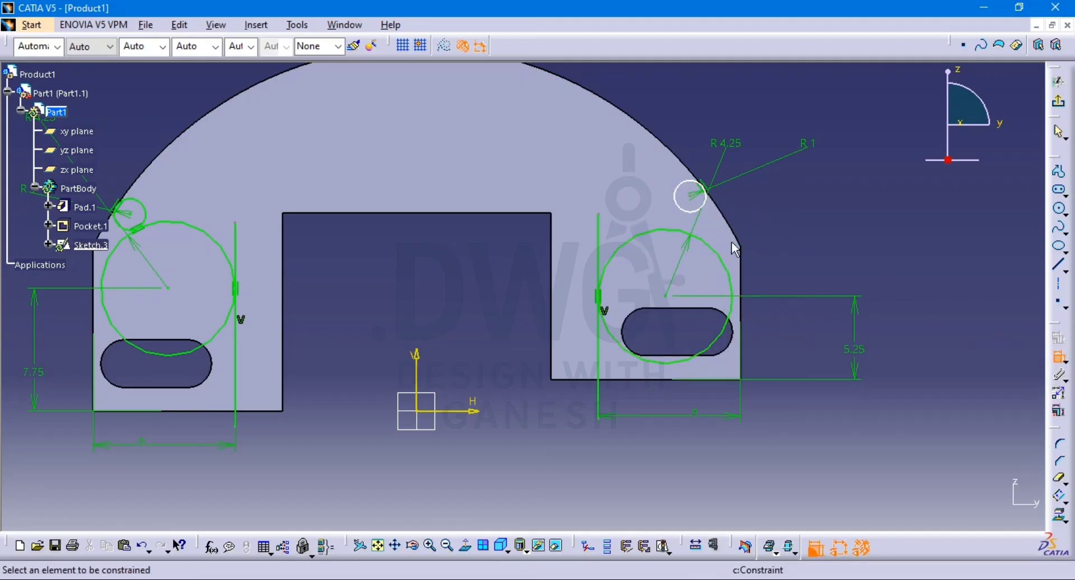
{"action": "left_click", "coordinate": [683, 233]}
{"action": "left_click", "coordinate": [677, 207]}
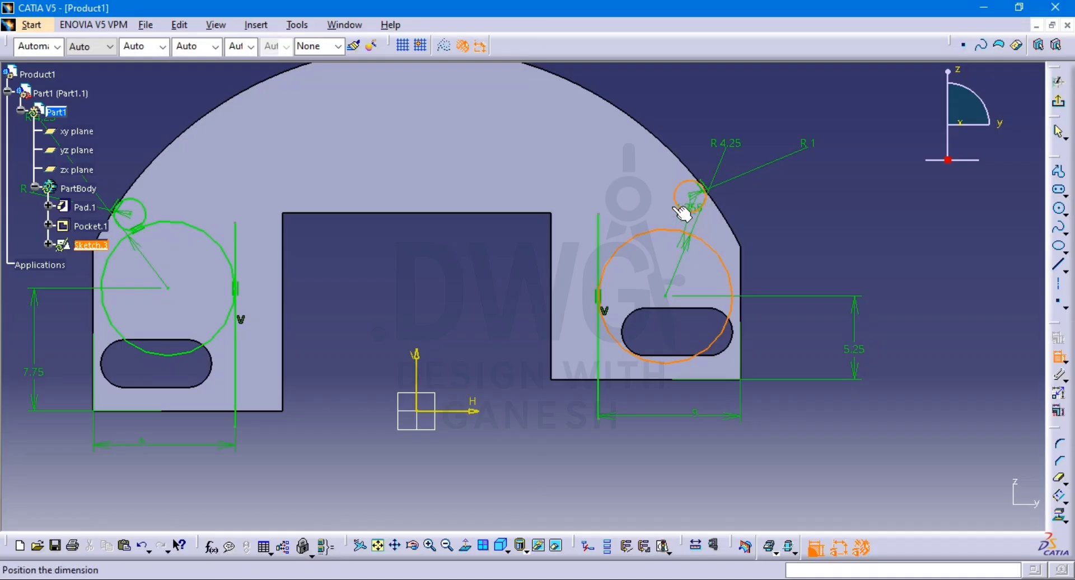
{"action": "right_click", "coordinate": [659, 212]}
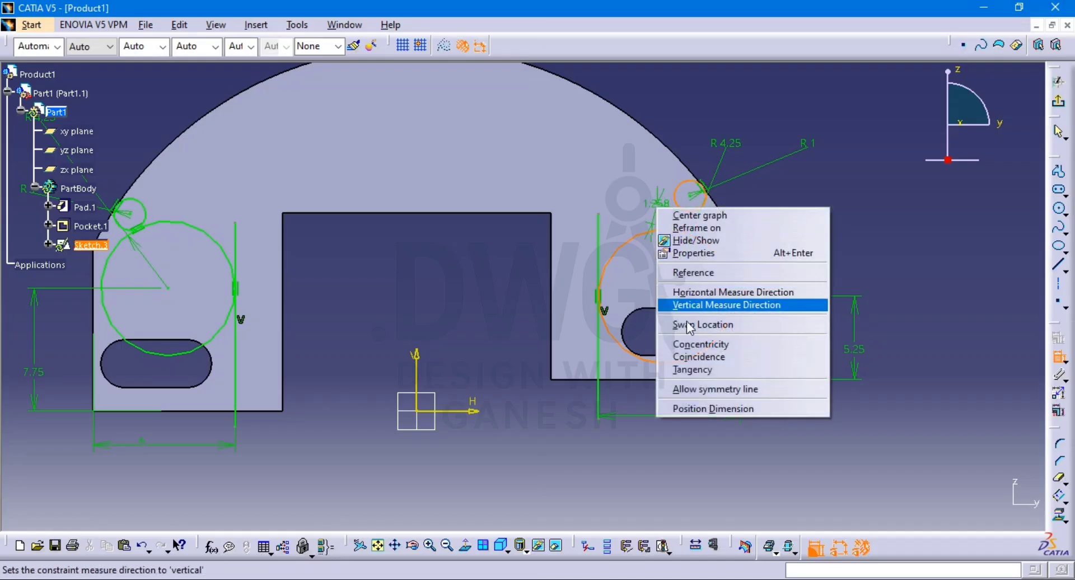
{"action": "left_click", "coordinate": [695, 370]}
{"action": "middle_click_drag", "start_coordinate": [766, 224], "coordinate": [856, 224]}
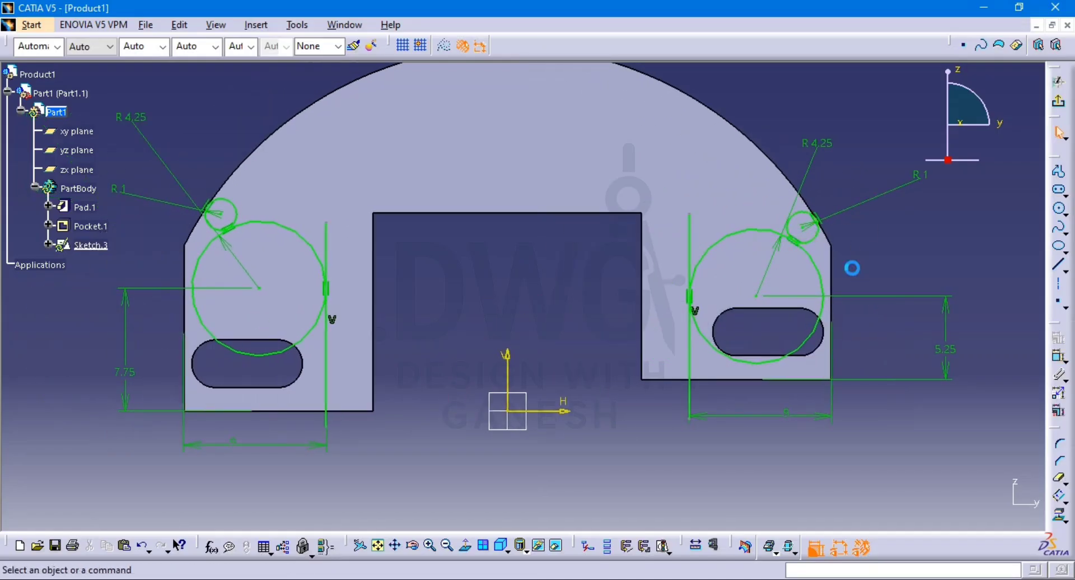
Project the right leg's outer vertical edge, its lower edge and the shoe's outer arc onto the sketch plane
{"action": "middle_click_drag", "start_coordinate": [936, 339], "coordinate": [951, 274]}
{"action": "middle_click_drag", "start_coordinate": [682, 319], "coordinate": [589, 329]}
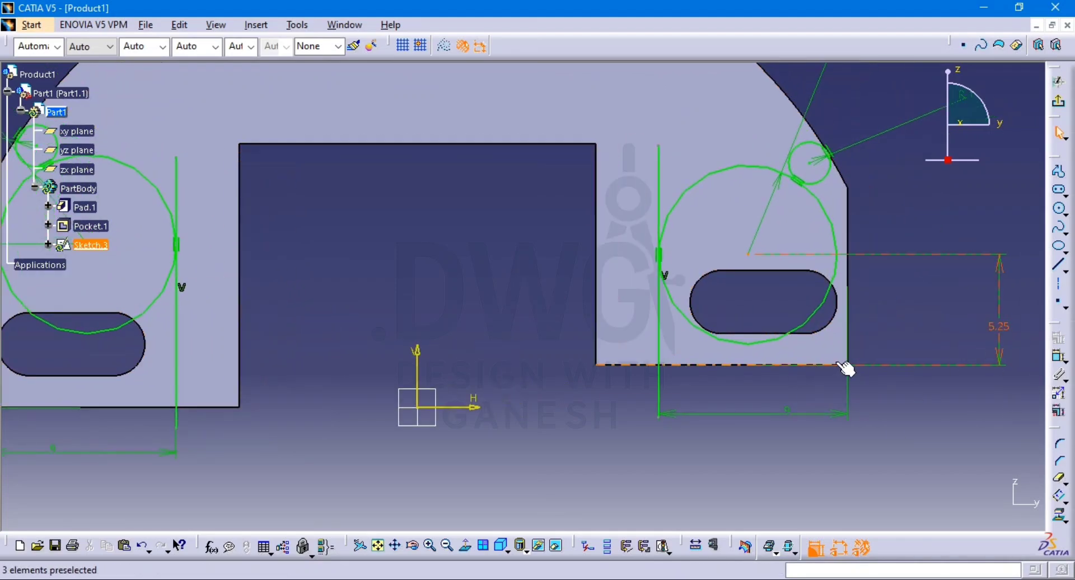
{"action": "left_click", "coordinate": [1056, 516]}
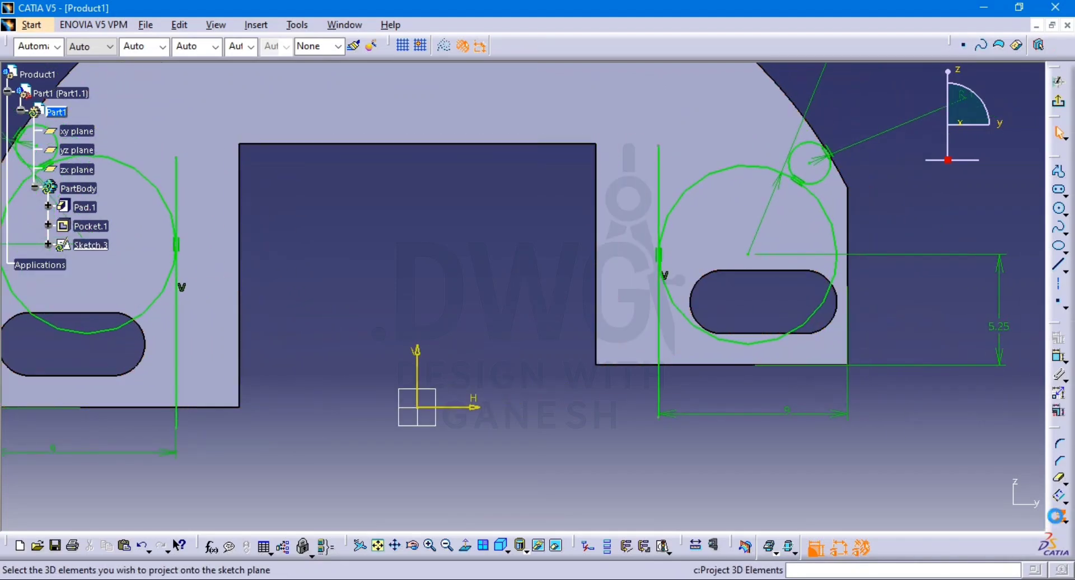
{"action": "key", "text": "Escape"}
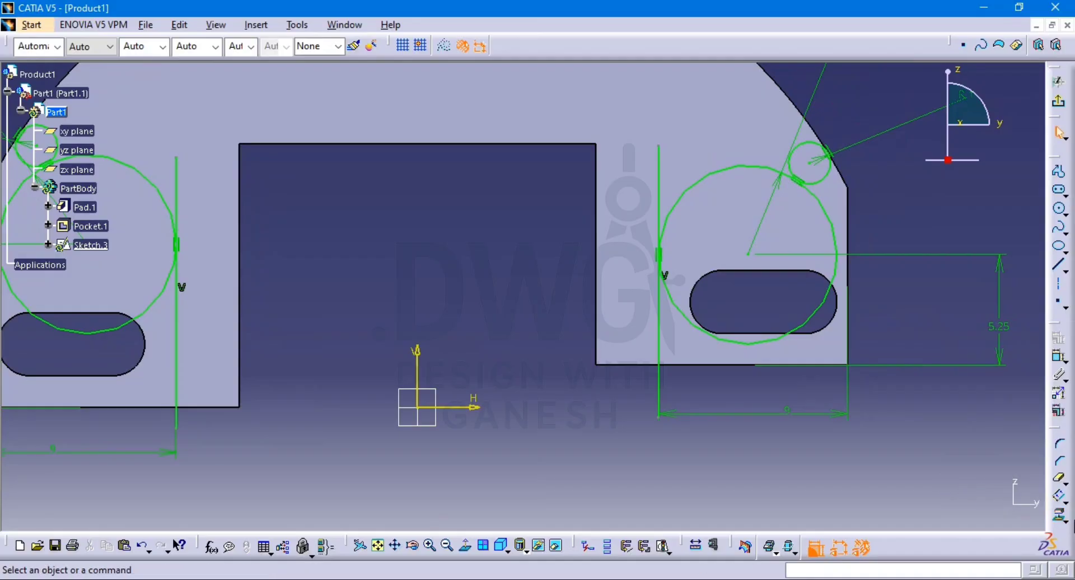
{"action": "left_click", "coordinate": [1060, 521]}
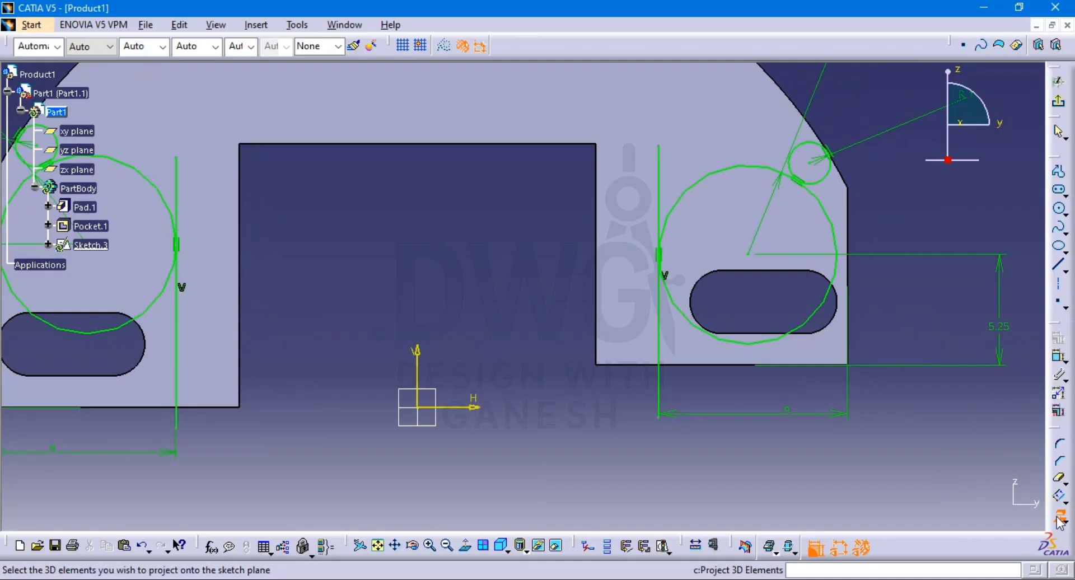
{"action": "left_click", "coordinate": [849, 246]}
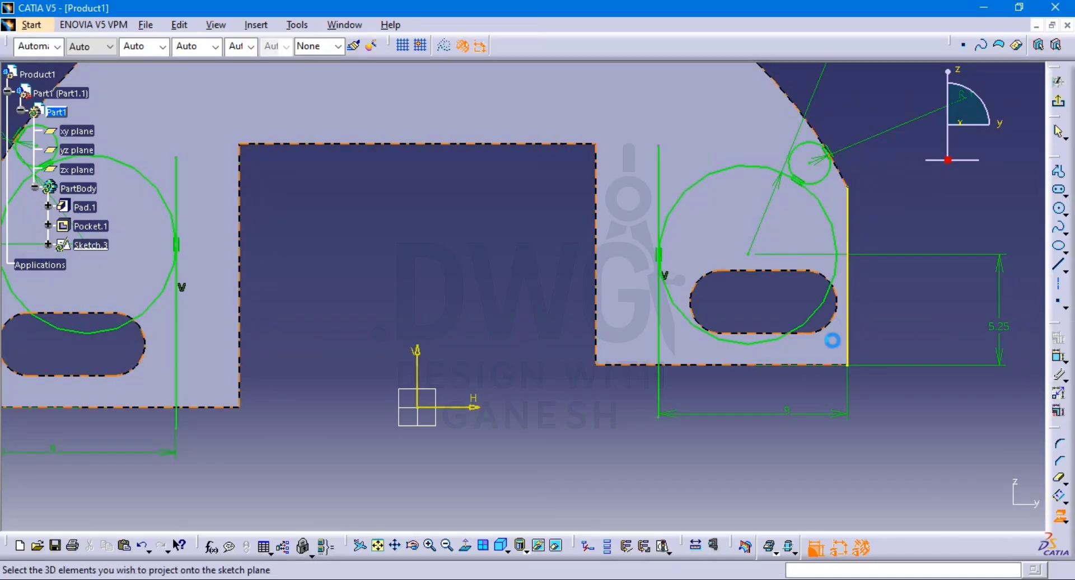
{"action": "left_click", "coordinate": [716, 368]}
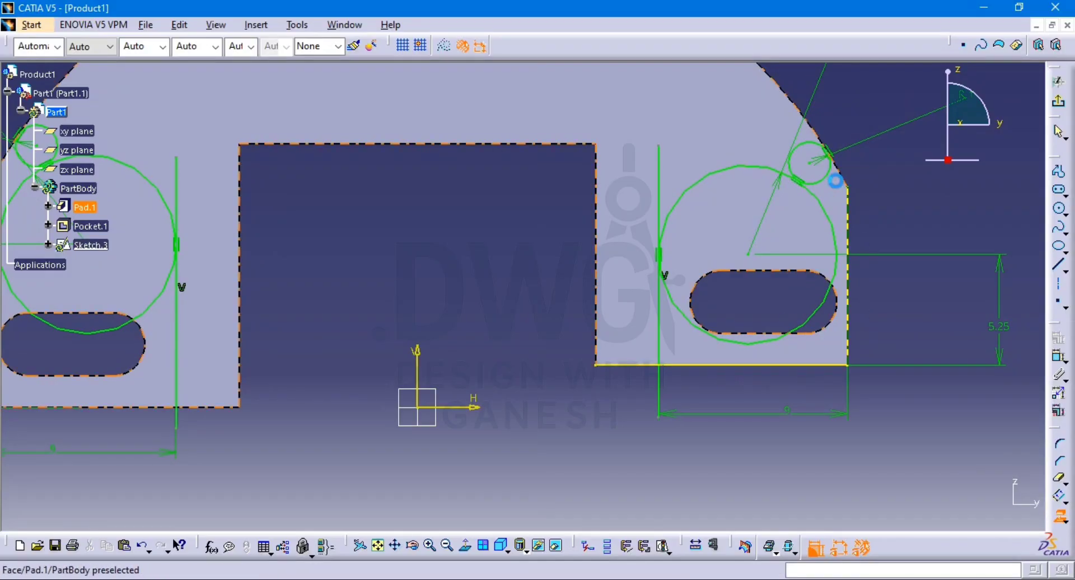
{"action": "left_click", "coordinate": [795, 104]}
Project the left leg's outer vertical edge and lower edge onto the sketch plane
{"action": "middle_click_drag", "start_coordinate": [559, 306], "coordinate": [1032, 281]}
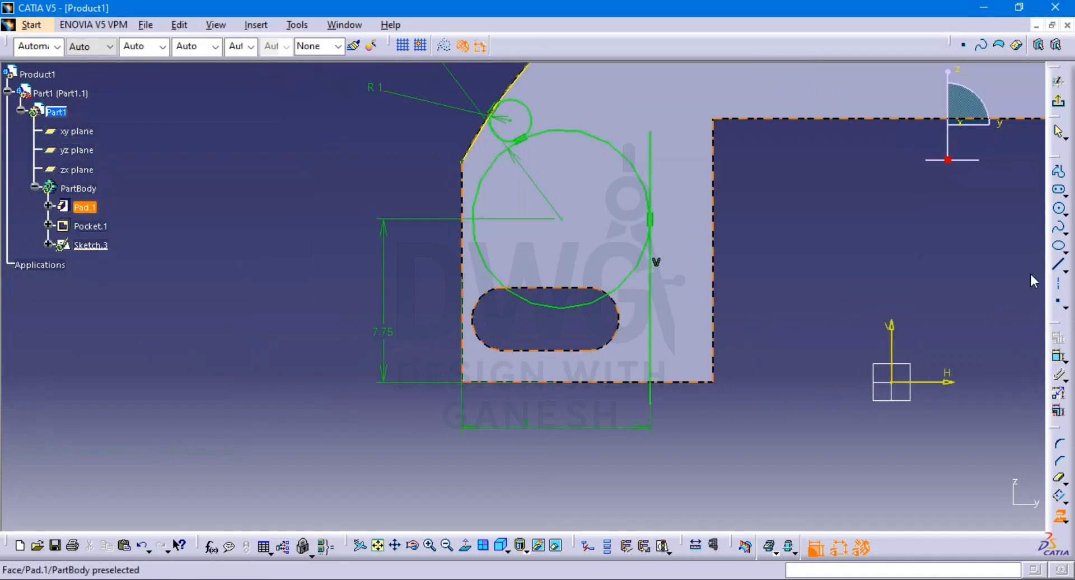
{"action": "left_click", "coordinate": [462, 249]}
{"action": "left_click", "coordinate": [616, 383]}
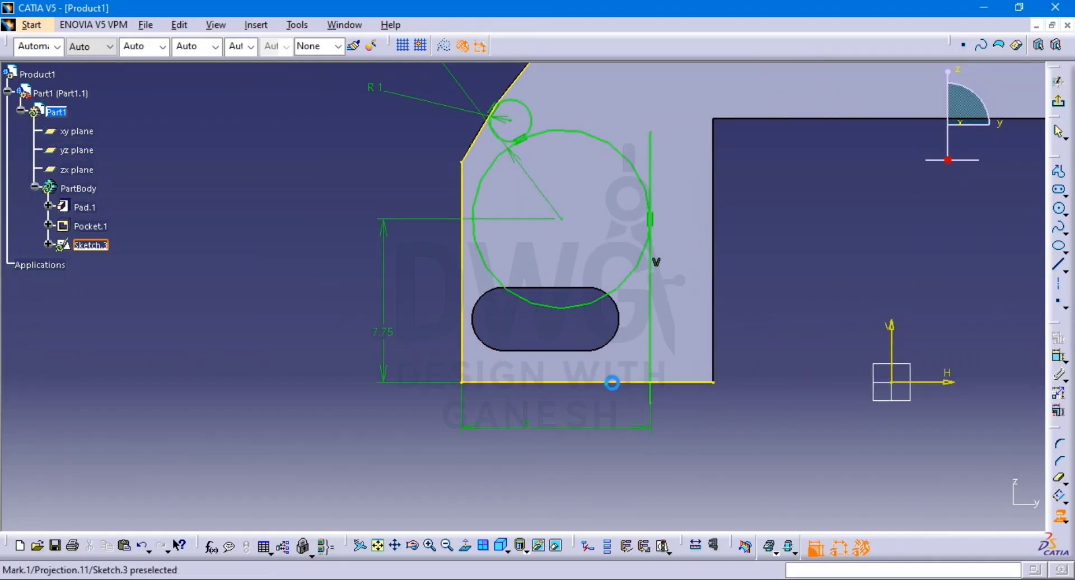
{"action": "middle_click_drag", "start_coordinate": [745, 394], "coordinate": [634, 439]}
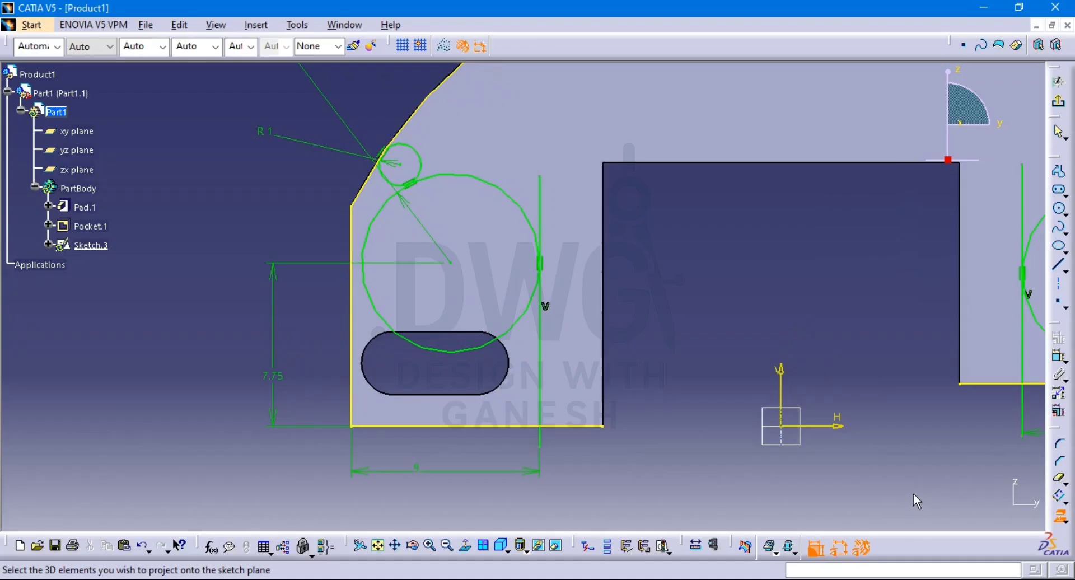
{"action": "key", "text": "Escape"}
Quick Trim the left leg's circles, vertical line and projected edges into a closed recess profile
{"action": "middle_click_drag", "start_coordinate": [770, 345], "coordinate": [735, 367]}
{"action": "left_click", "coordinate": [1061, 484]}
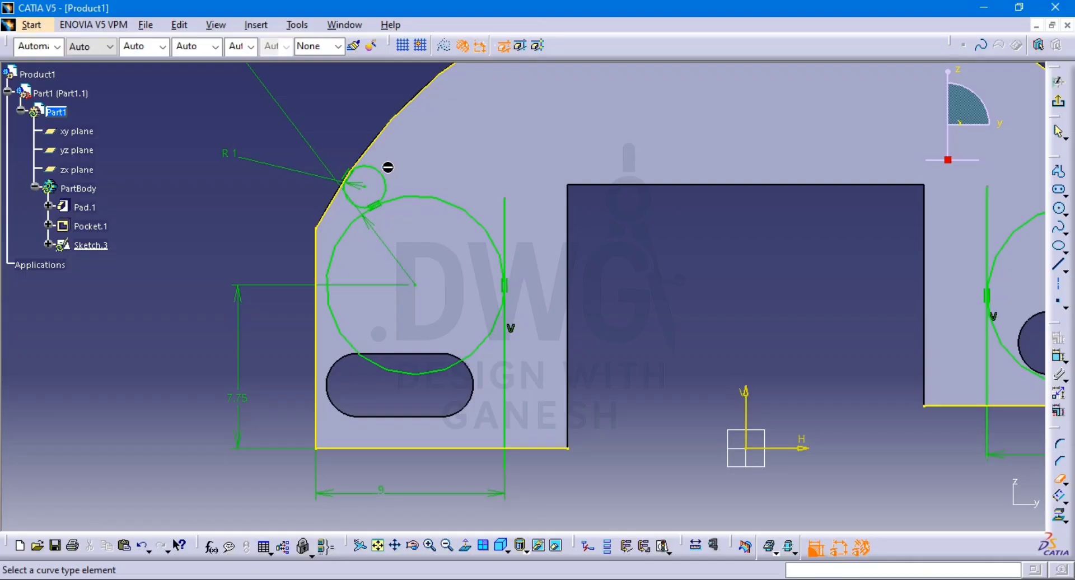
{"action": "left_click", "coordinate": [377, 180]}
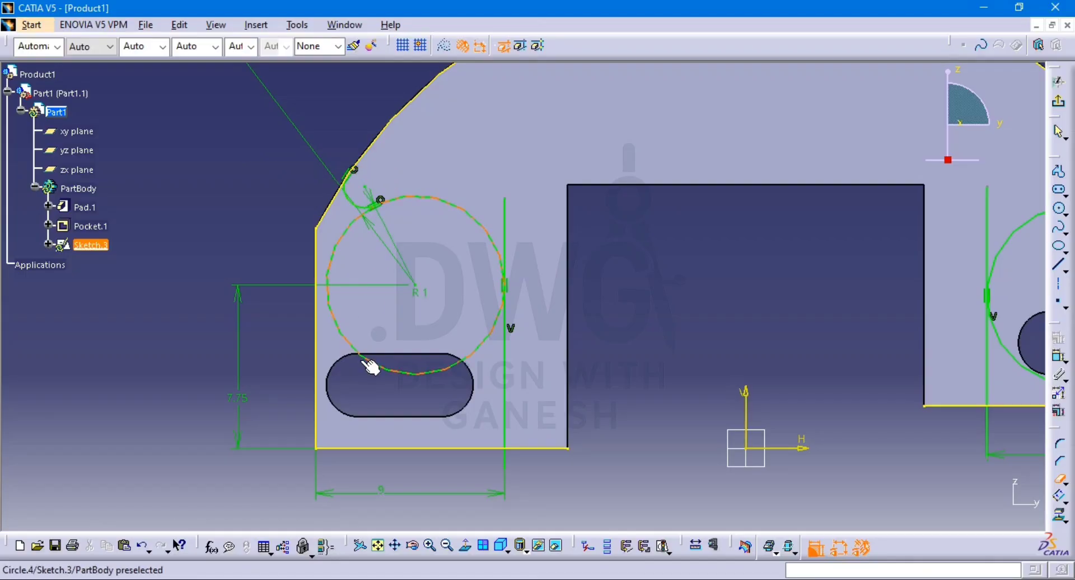
{"action": "left_click", "coordinate": [386, 368]}
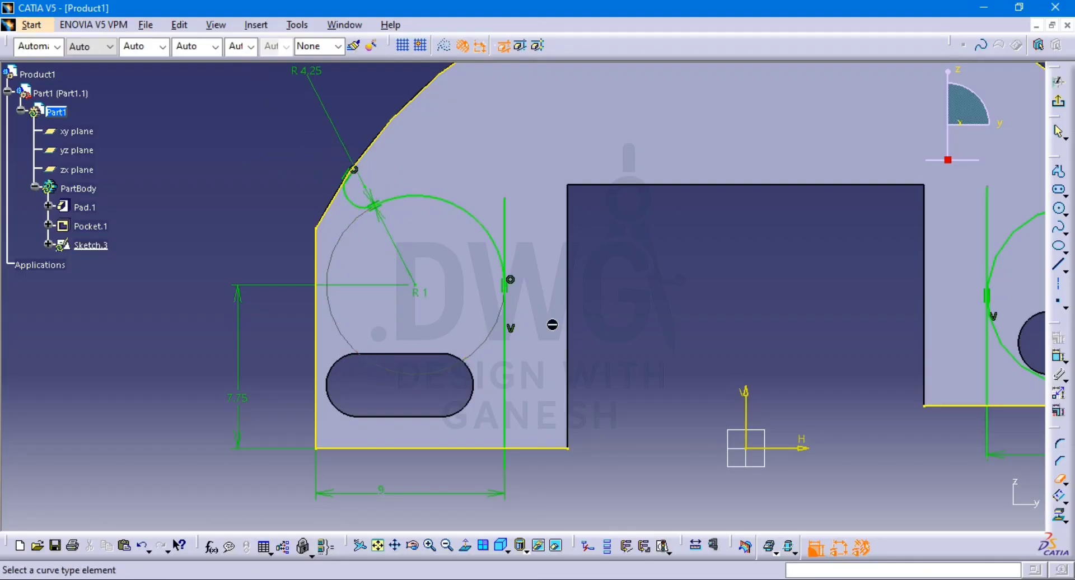
{"action": "left_click", "coordinate": [505, 221]}
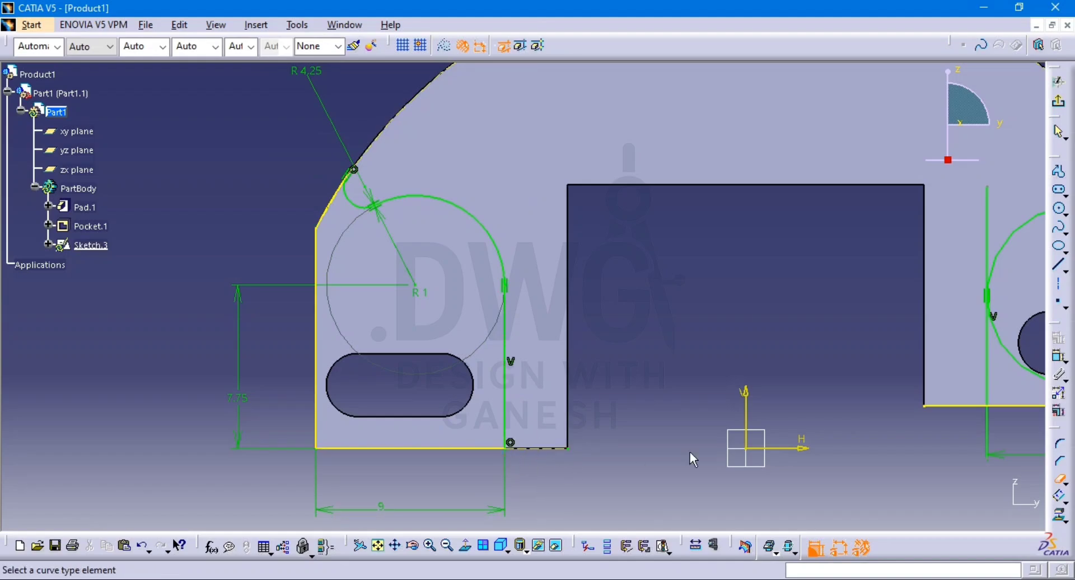
Quick Trim the right leg's circles, vertical line and projected edges into a closed recess profile
{"action": "mouse_move", "coordinate": [807, 320]}
{"action": "middle_mouse_down"}
{"action": "mouse_move", "coordinate": [801, 367]}
{"action": "mouse_move", "coordinate": [553, 394]}
{"action": "middle_mouse_up"}
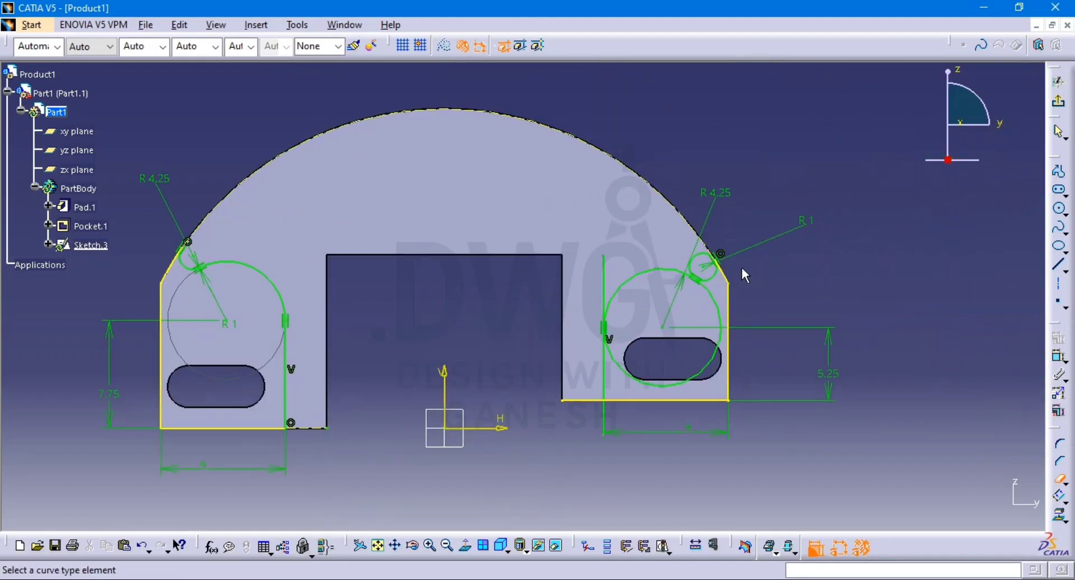
{"action": "middle_click_drag", "start_coordinate": [731, 282], "coordinate": [717, 208]}
{"action": "left_click", "coordinate": [674, 283]}
{"action": "middle_click_drag", "start_coordinate": [712, 277], "coordinate": [589, 262]}
{"action": "left_click", "coordinate": [753, 303]}
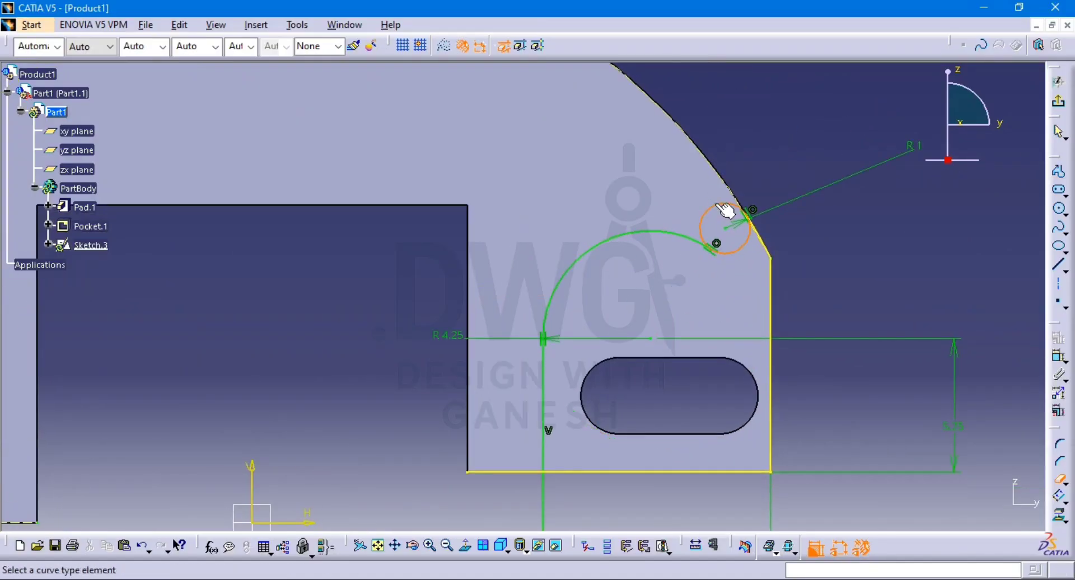
{"action": "middle_click_drag", "start_coordinate": [587, 478], "coordinate": [600, 425]}
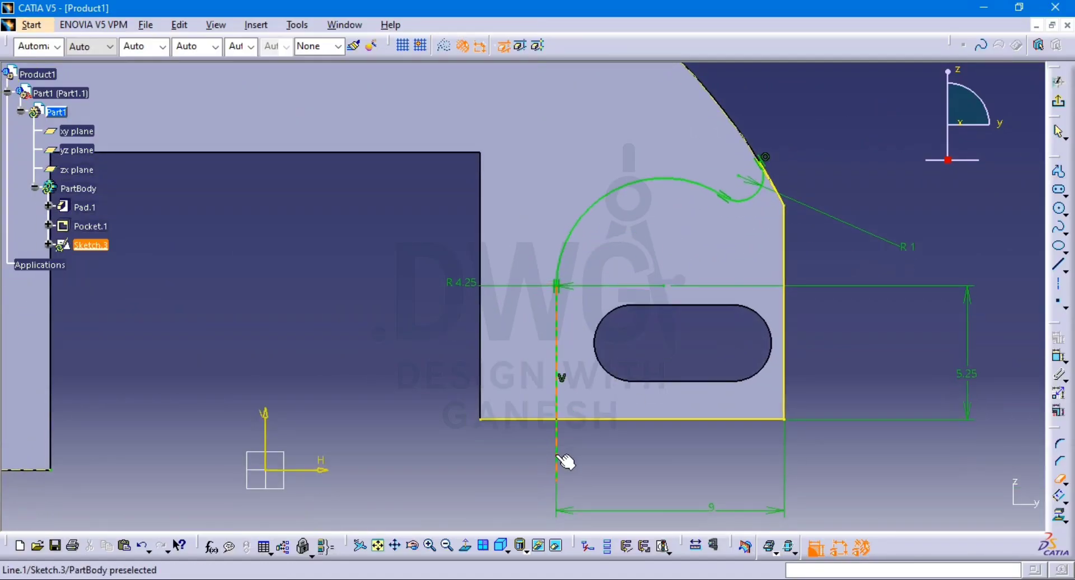
{"action": "mouse_move", "coordinate": [533, 417]}
{"action": "middle_mouse_down"}
{"action": "mouse_move", "coordinate": [624, 378]}
{"action": "mouse_move", "coordinate": [616, 358]}
{"action": "middle_mouse_up"}
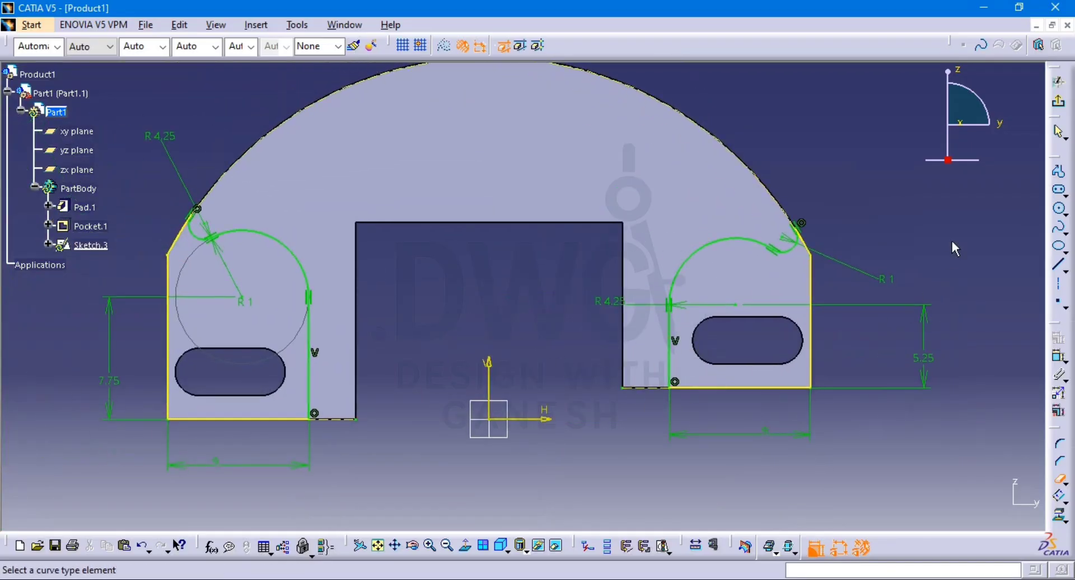
Exit the sketch and cut both leg recesses as a pocket with a Dimension depth of 4 mm
{"action": "left_click", "coordinate": [1058, 103]}
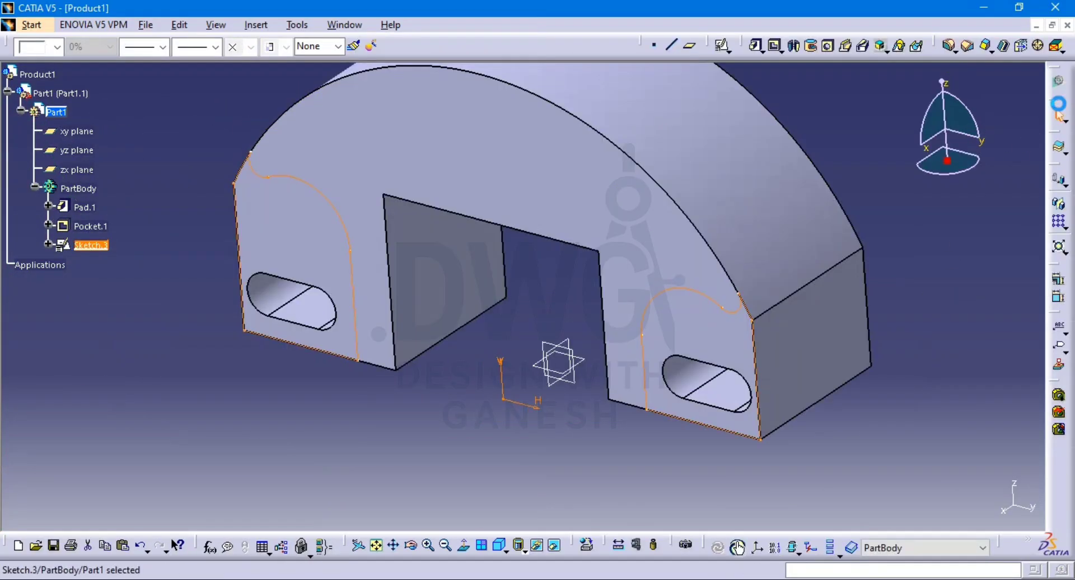
{"action": "left_click", "coordinate": [772, 47]}
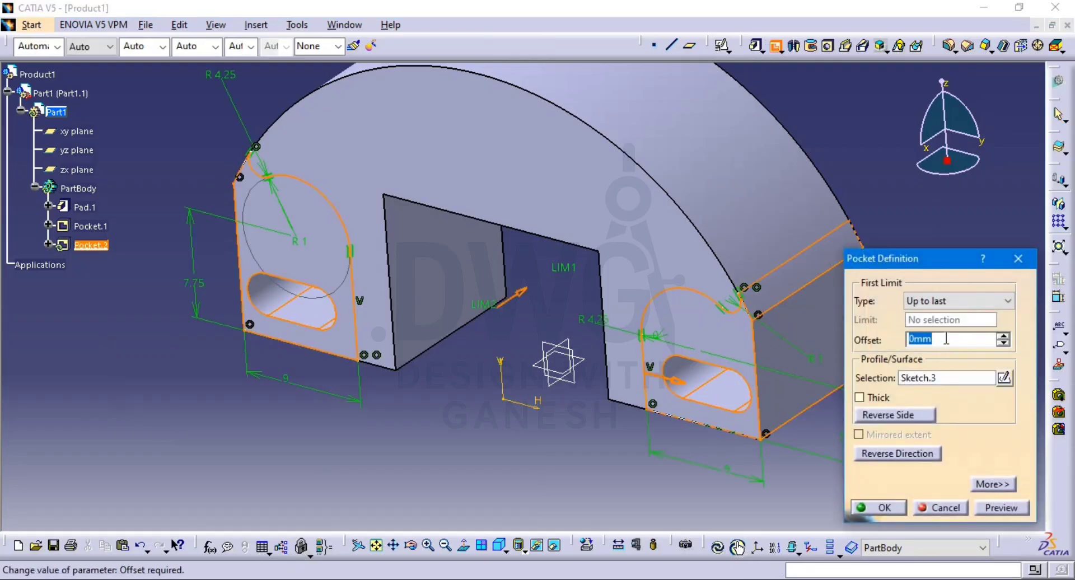
{"action": "left_click", "coordinate": [950, 300]}
{"action": "left_click", "coordinate": [923, 311]}
{"action": "double_click", "coordinate": [935, 318]}
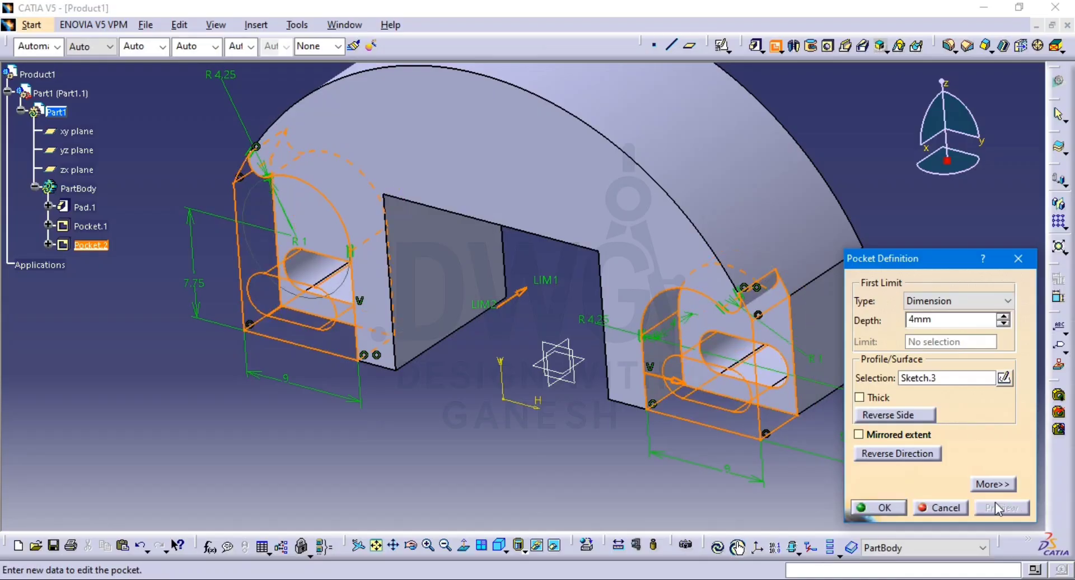
{"action": "left_click", "coordinate": [875, 508]}
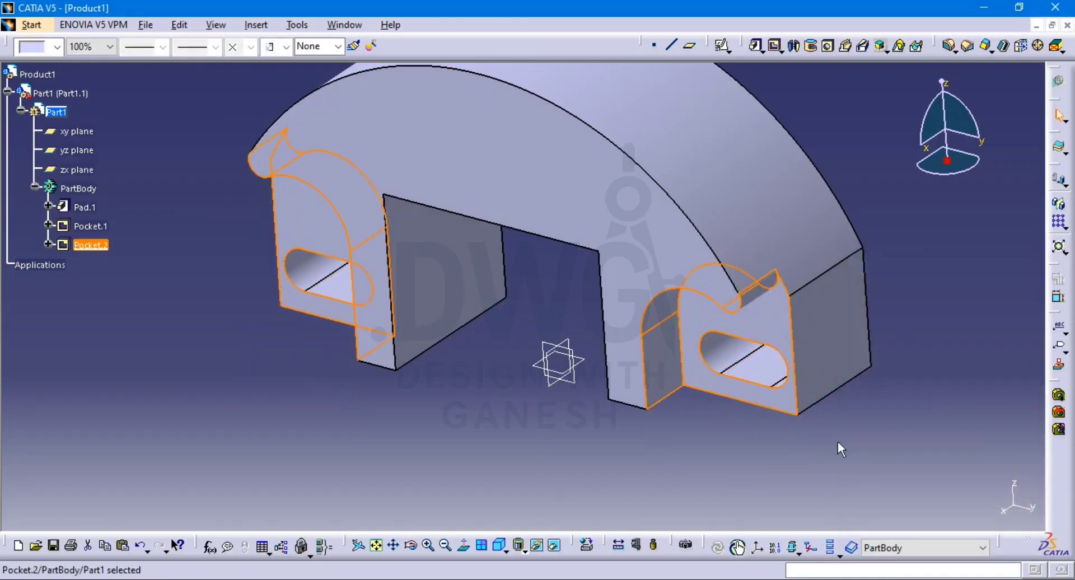
{"action": "middle_click_drag", "start_coordinate": [498, 255], "coordinate": [502, 296]}
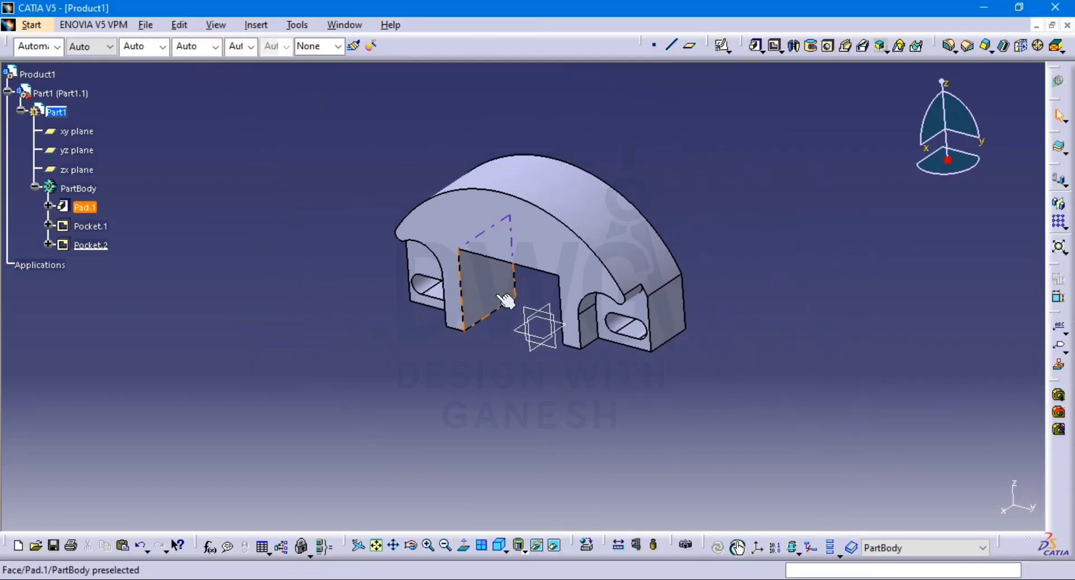
{"action": "right_click", "coordinate": [493, 292]}
{"action": "left_click", "coordinate": [445, 419]}
{"action": "middle_click_drag", "start_coordinate": [445, 420], "coordinate": [727, 348]}
{"action": "left_click", "coordinate": [793, 356]}
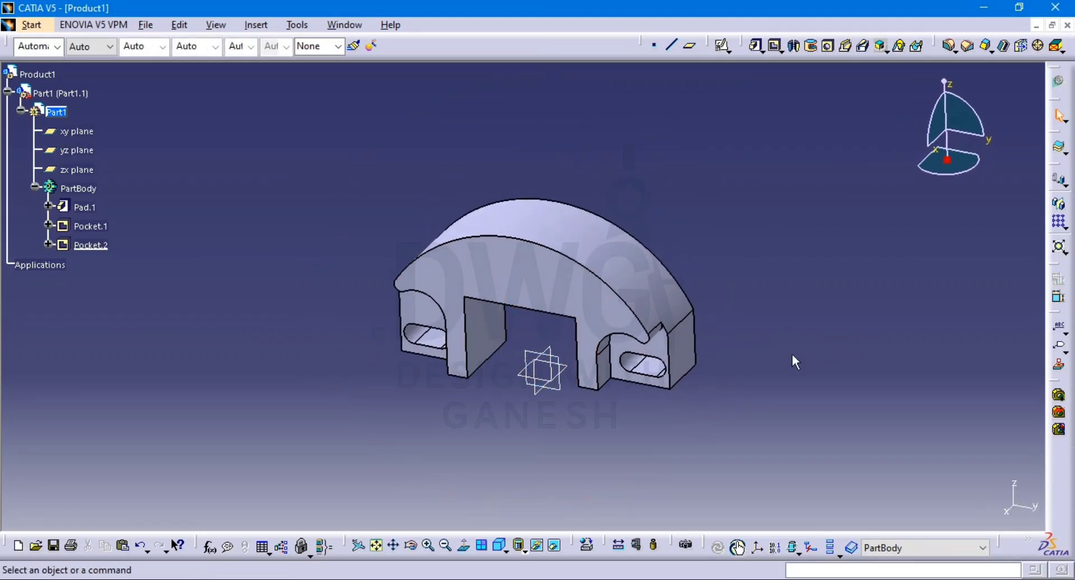
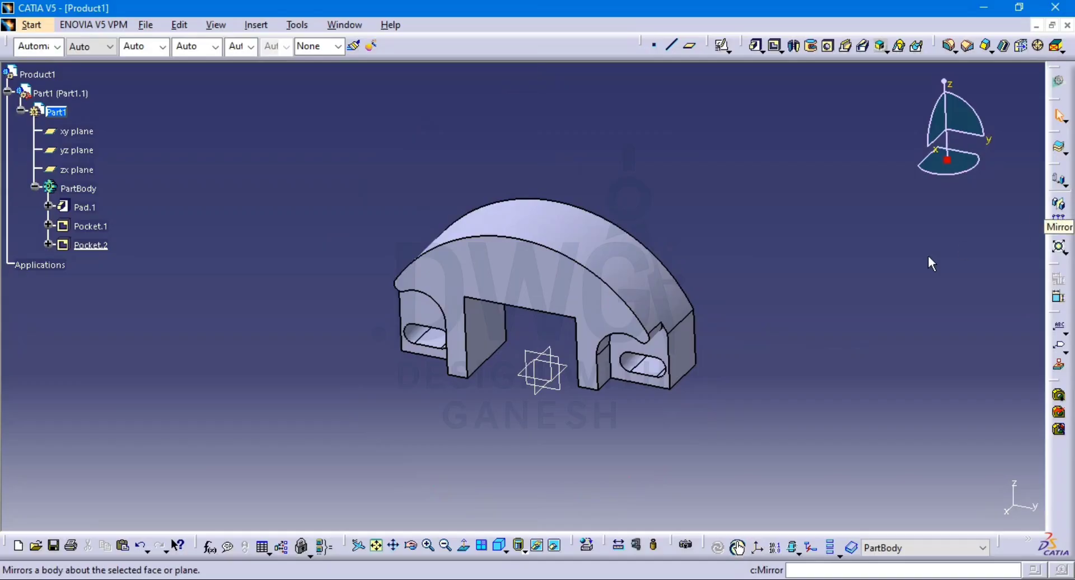
{"action": "left_click", "coordinate": [1061, 206]}
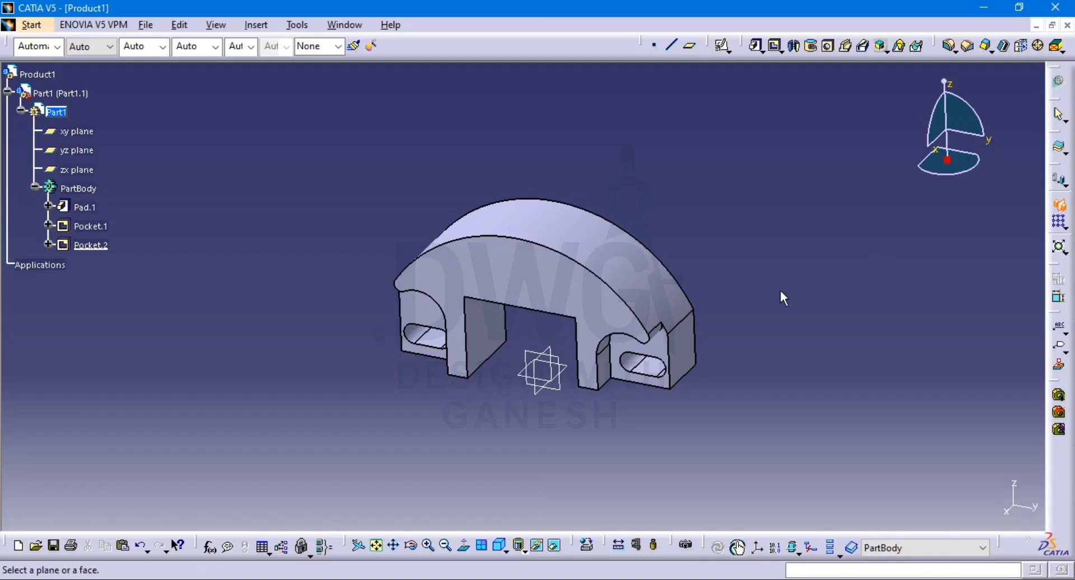
{"action": "left_click", "coordinate": [615, 370]}
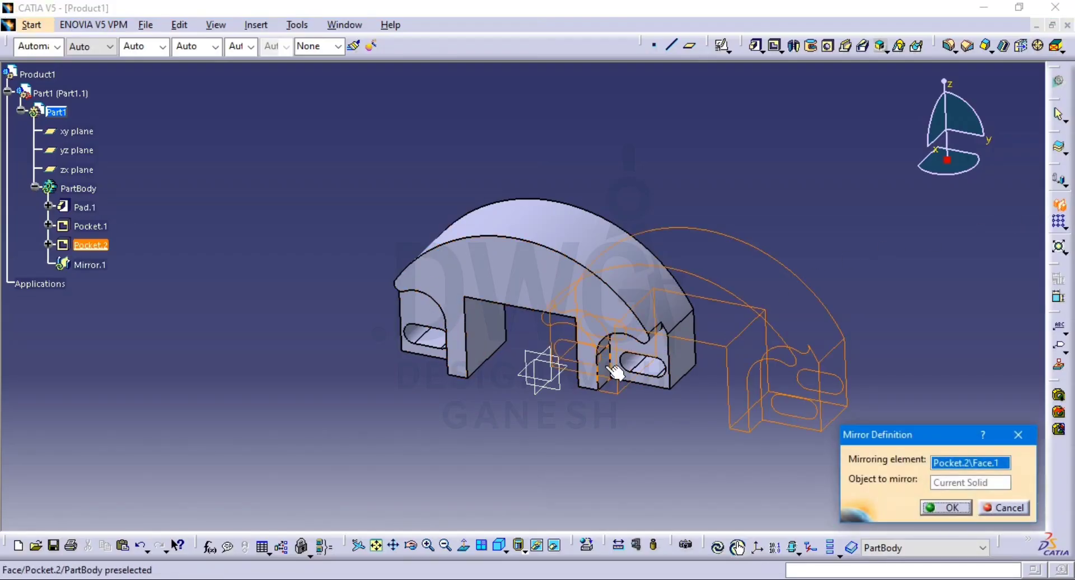
{"action": "middle_click_drag", "start_coordinate": [639, 357], "coordinate": [578, 384]}
{"action": "middle_click_drag", "start_coordinate": [515, 365], "coordinate": [645, 397]}
{"action": "left_click", "coordinate": [1001, 504]}
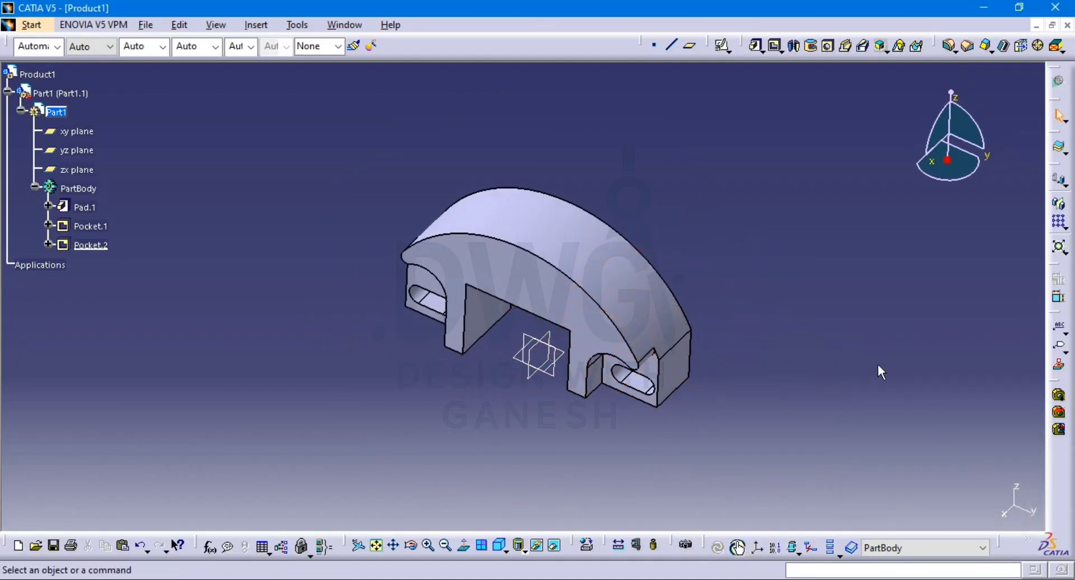
{"action": "left_click", "coordinate": [558, 377]}
{"action": "left_click", "coordinate": [1059, 203]}
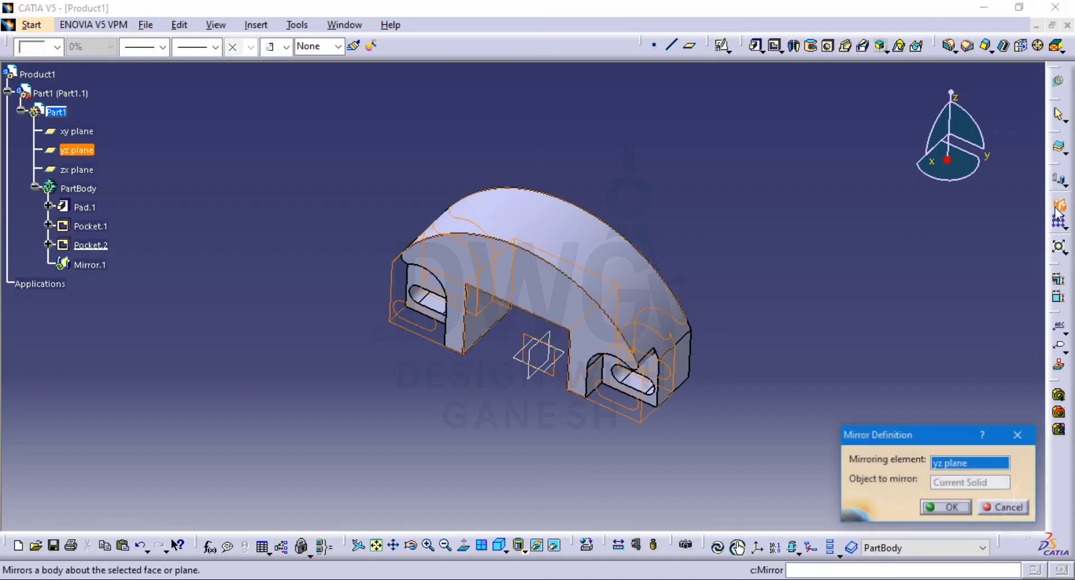
{"action": "middle_click_drag", "start_coordinate": [501, 347], "coordinate": [409, 286]}
{"action": "middle_click_drag", "start_coordinate": [597, 409], "coordinate": [599, 302]}
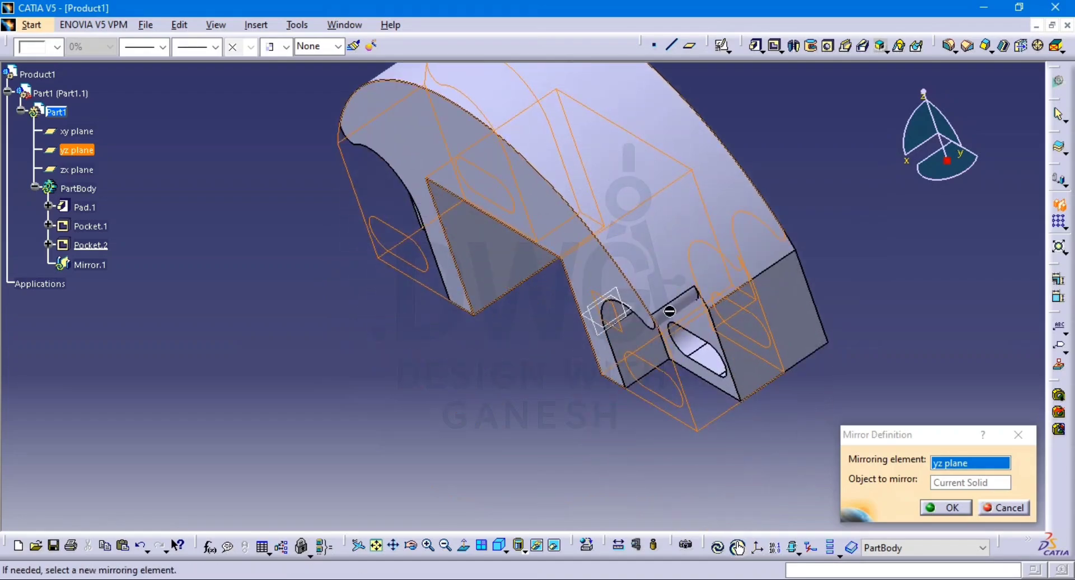
{"action": "left_click", "coordinate": [1004, 507]}
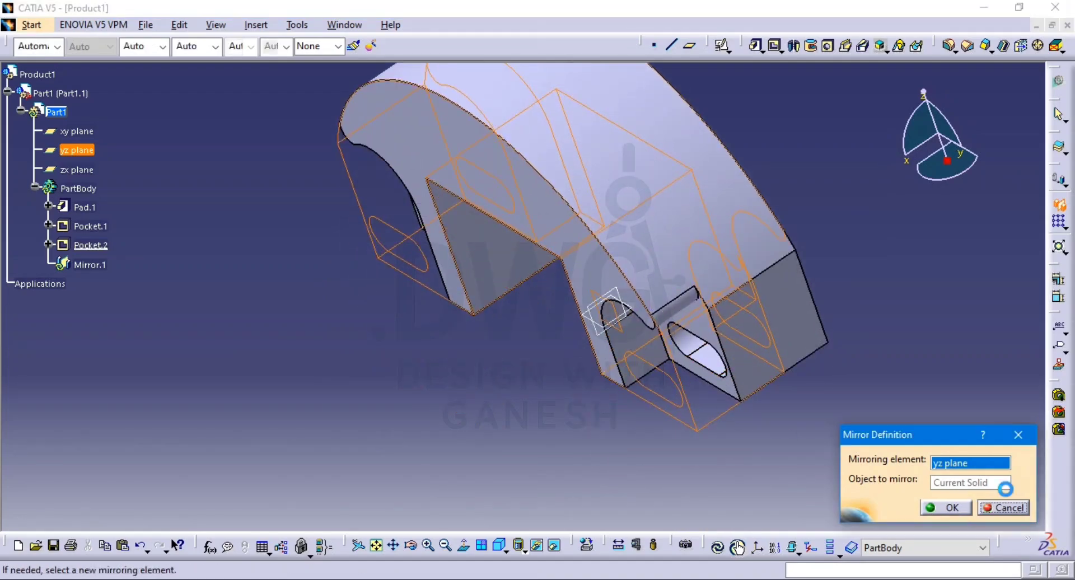
Mirror the leg recess pocket about the yz plane onto the shoe's opposite face, continuing past the non-movable sub-elements warning
{"action": "middle_click_drag", "start_coordinate": [700, 260], "coordinate": [695, 336]}
{"action": "middle_click_drag", "start_coordinate": [494, 216], "coordinate": [584, 250]}
{"action": "left_click", "coordinate": [90, 245]}
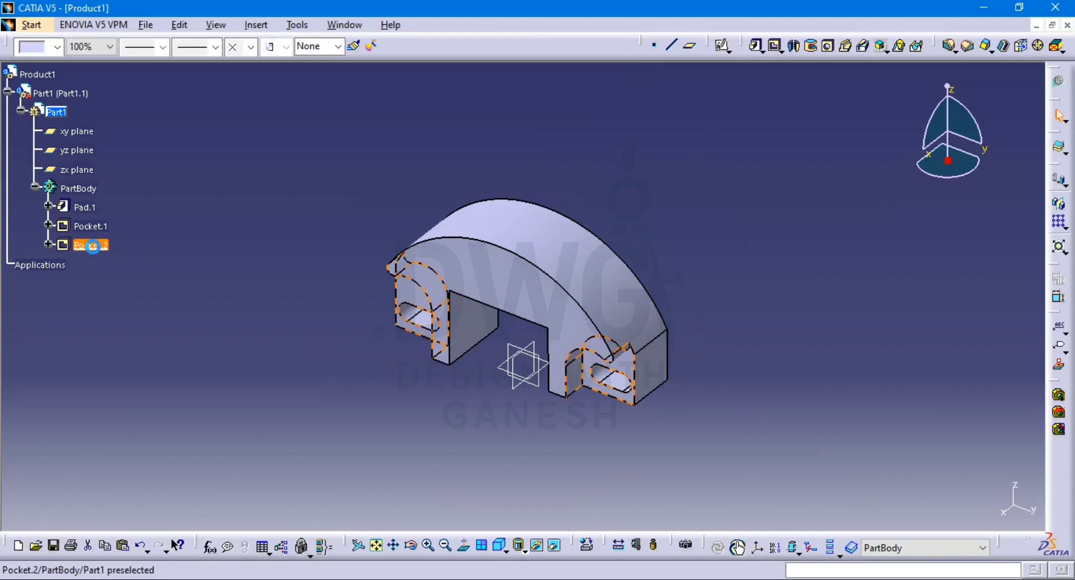
{"action": "left_click", "coordinate": [1058, 204]}
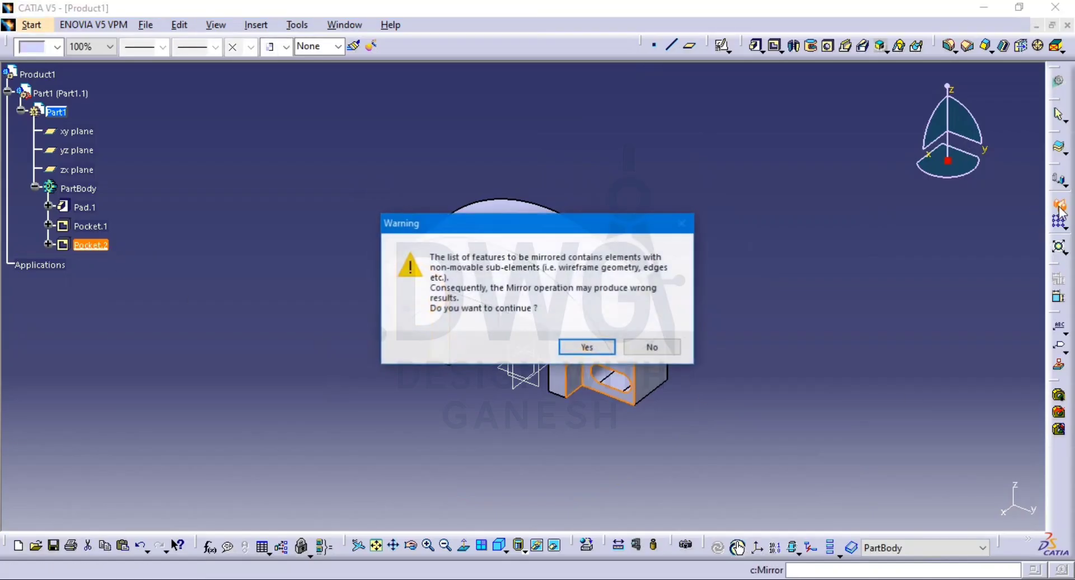
{"action": "left_click", "coordinate": [588, 347]}
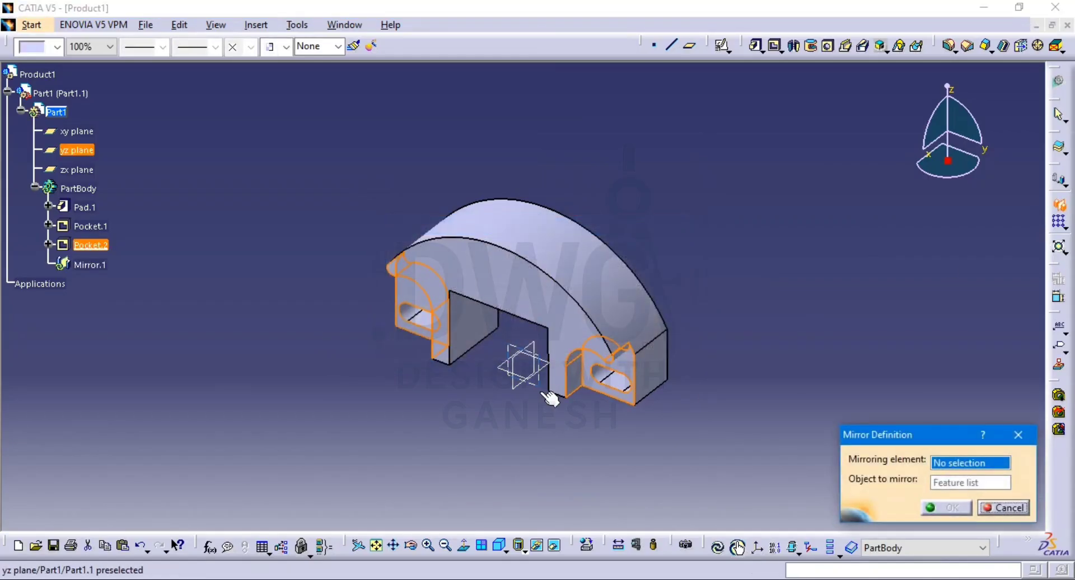
{"action": "left_click", "coordinate": [522, 367]}
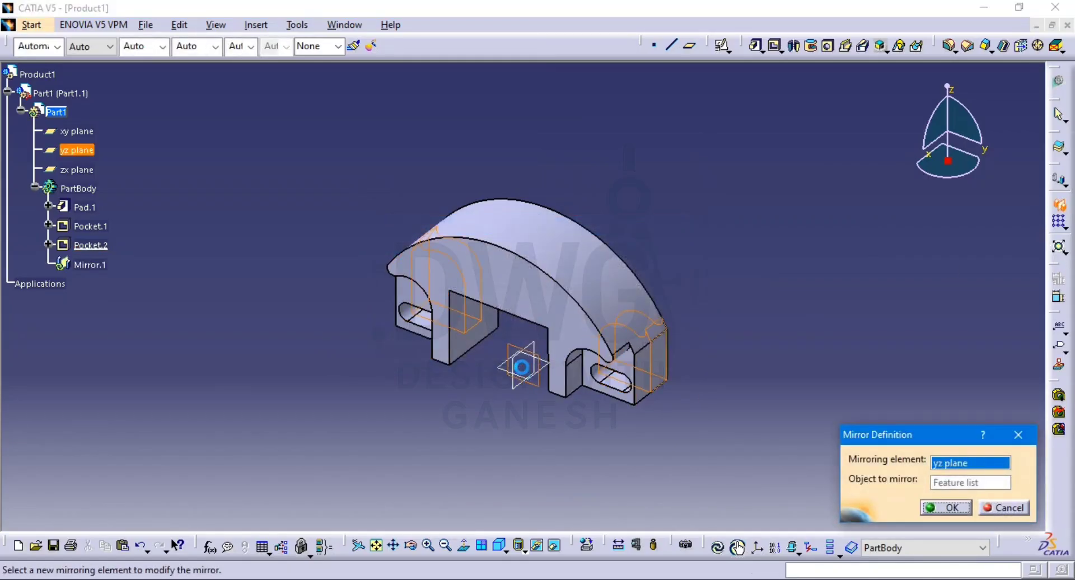
{"action": "left_click", "coordinate": [945, 508]}
Chamfer the right leg's outer lower corner edge with a length of 1 mm at 45 deg
{"action": "middle_click_drag", "start_coordinate": [628, 307], "coordinate": [582, 320]}
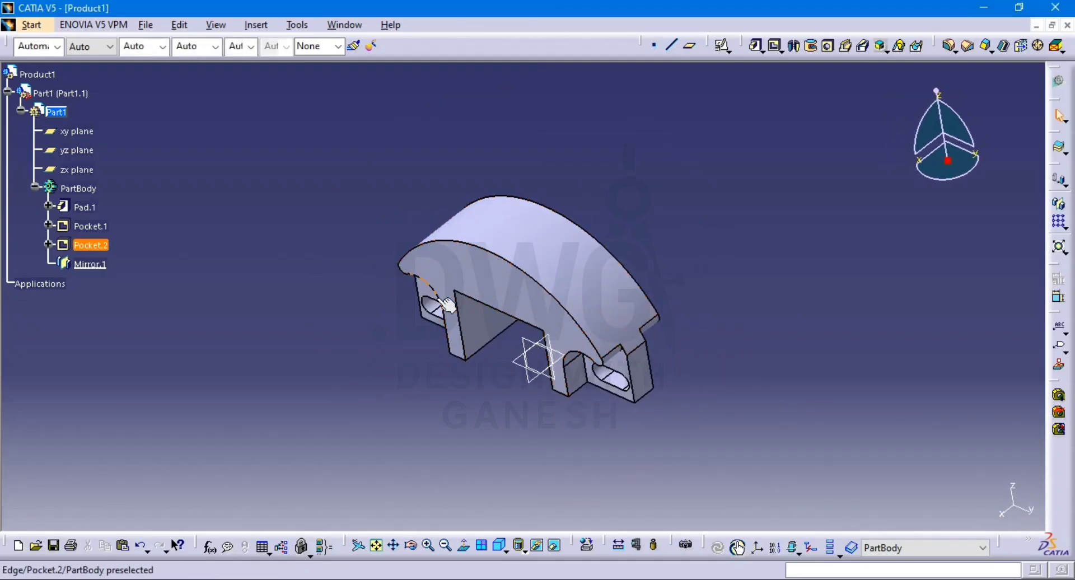
{"action": "middle_click_drag", "start_coordinate": [448, 305], "coordinate": [710, 341]}
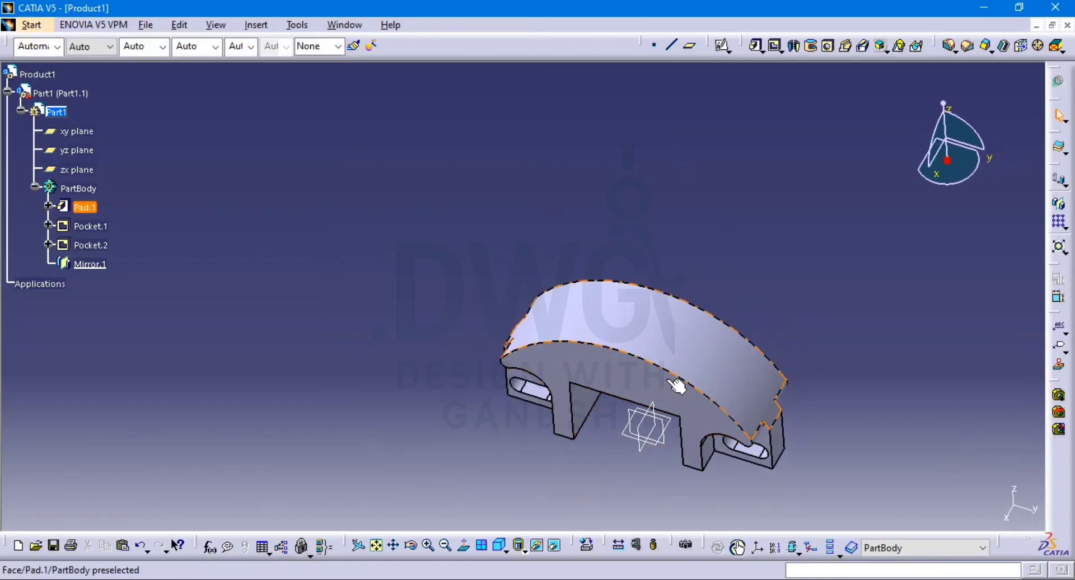
{"action": "middle_click_drag", "start_coordinate": [677, 385], "coordinate": [607, 349]}
{"action": "left_click", "coordinate": [967, 45]}
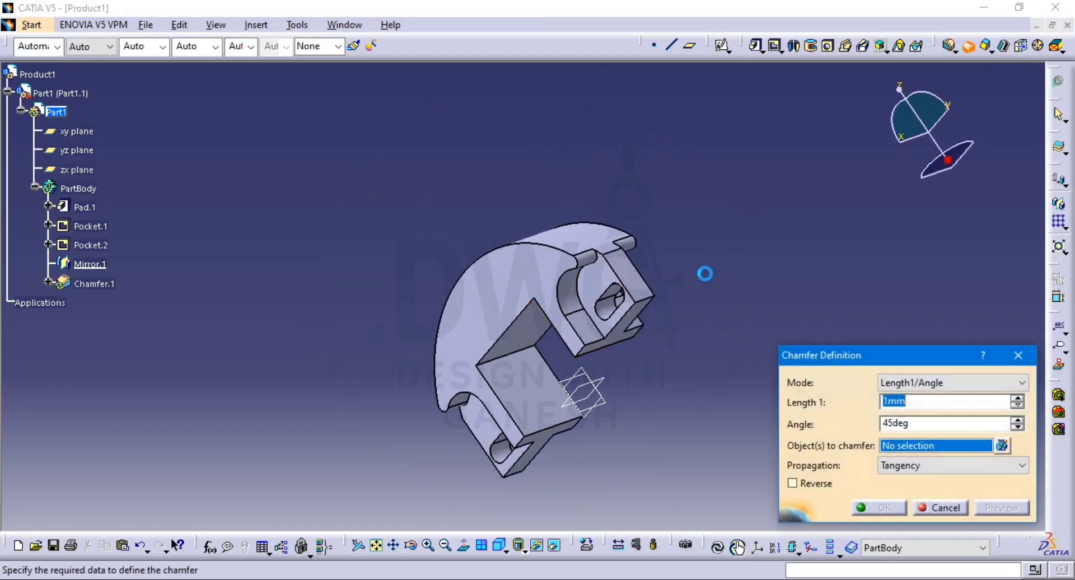
{"action": "left_click", "coordinate": [644, 305]}
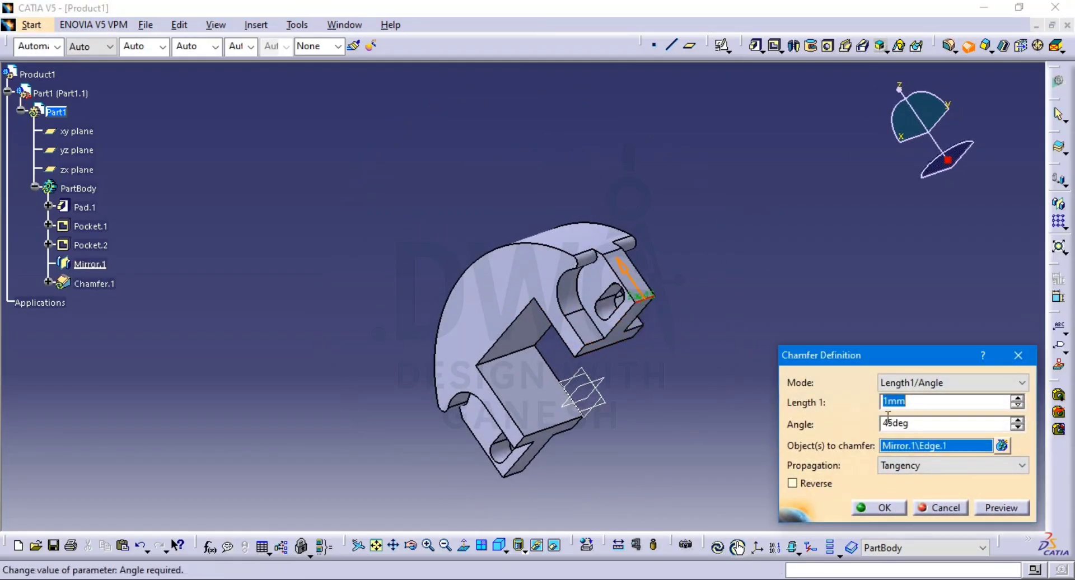
{"action": "left_click", "coordinate": [880, 508]}
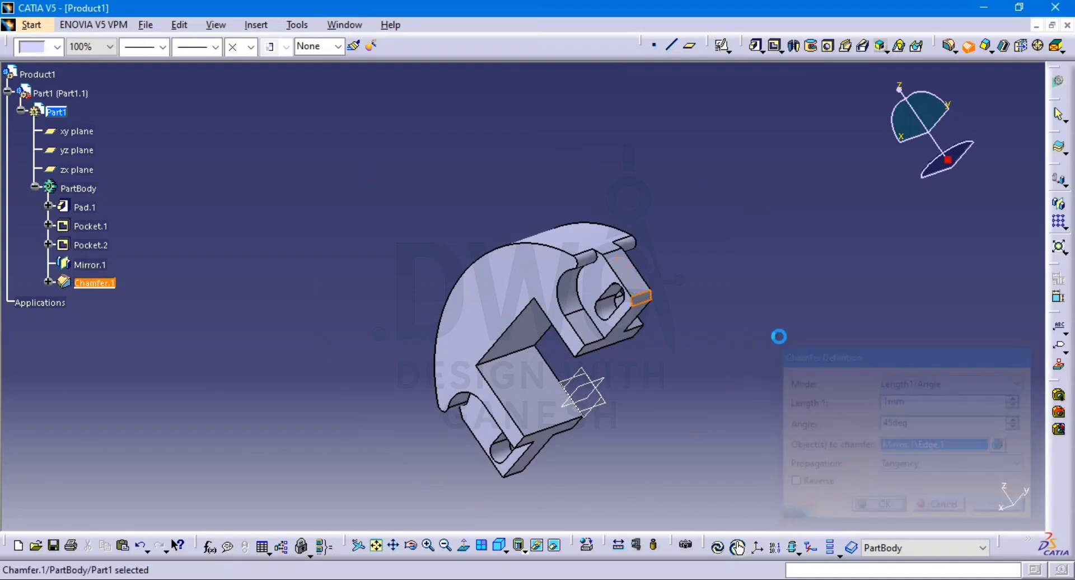
Chamfer the six edges around the central rectangular opening on both faces of the shoe at an angle of 45 deg
{"action": "middle_click_drag", "start_coordinate": [787, 308], "coordinate": [875, 263]}
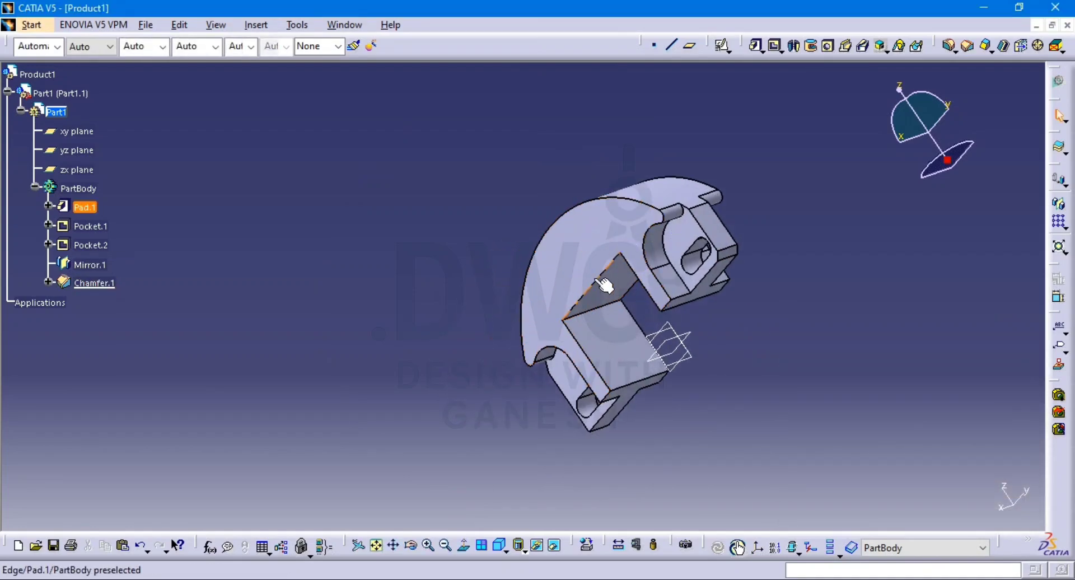
{"action": "left_click", "coordinate": [967, 45]}
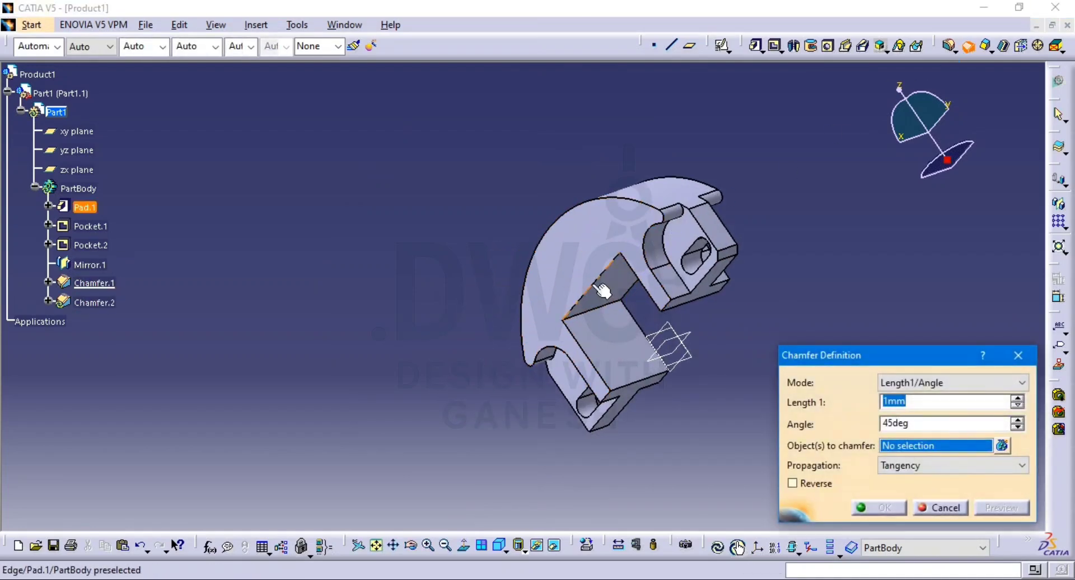
{"action": "left_click", "coordinate": [602, 289]}
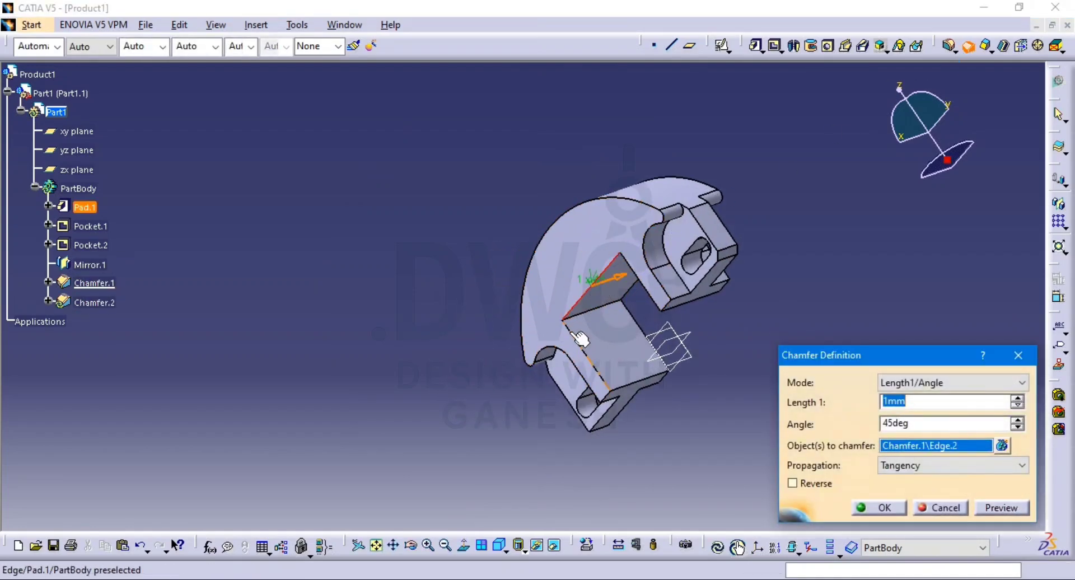
{"action": "left_click", "coordinate": [641, 326]}
{"action": "middle_click_drag", "start_coordinate": [618, 278], "coordinate": [252, 367]}
{"action": "left_click", "coordinate": [600, 303]}
{"action": "middle_click_drag", "start_coordinate": [591, 335], "coordinate": [524, 321]}
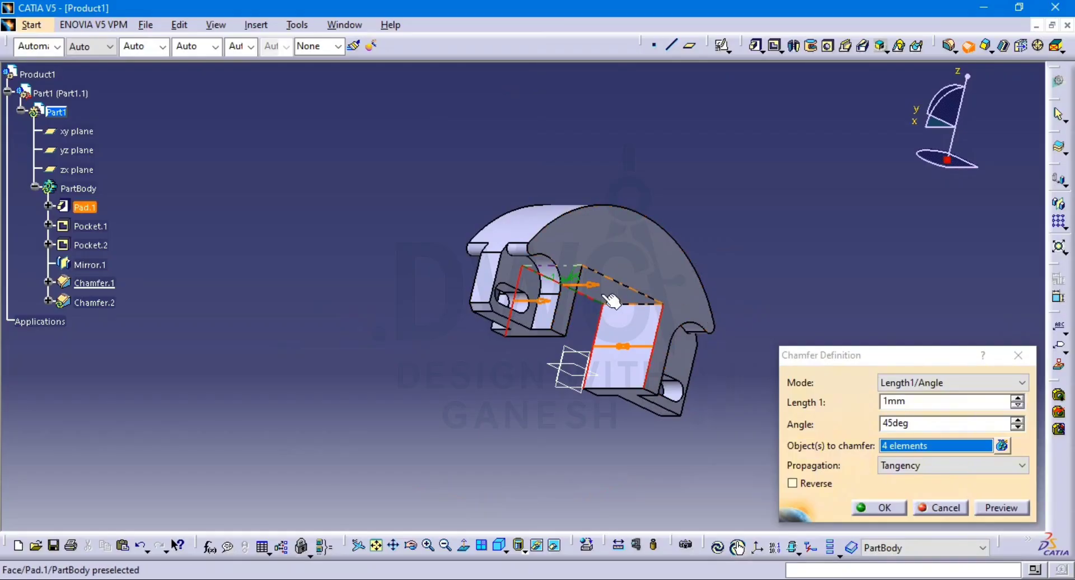
{"action": "left_click", "coordinate": [638, 293]}
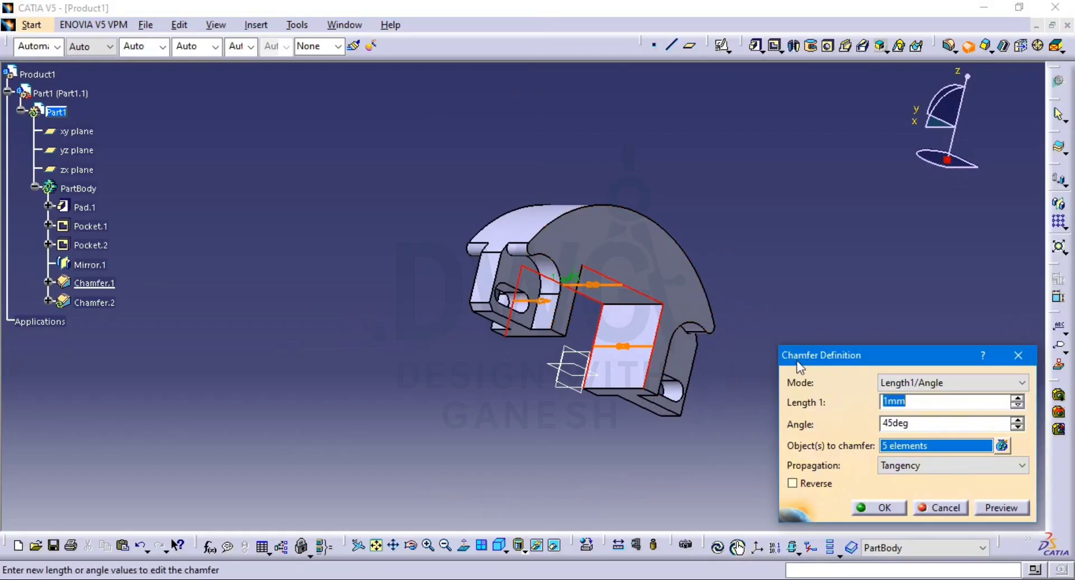
{"action": "middle_click_drag", "start_coordinate": [717, 410], "coordinate": [372, 314]}
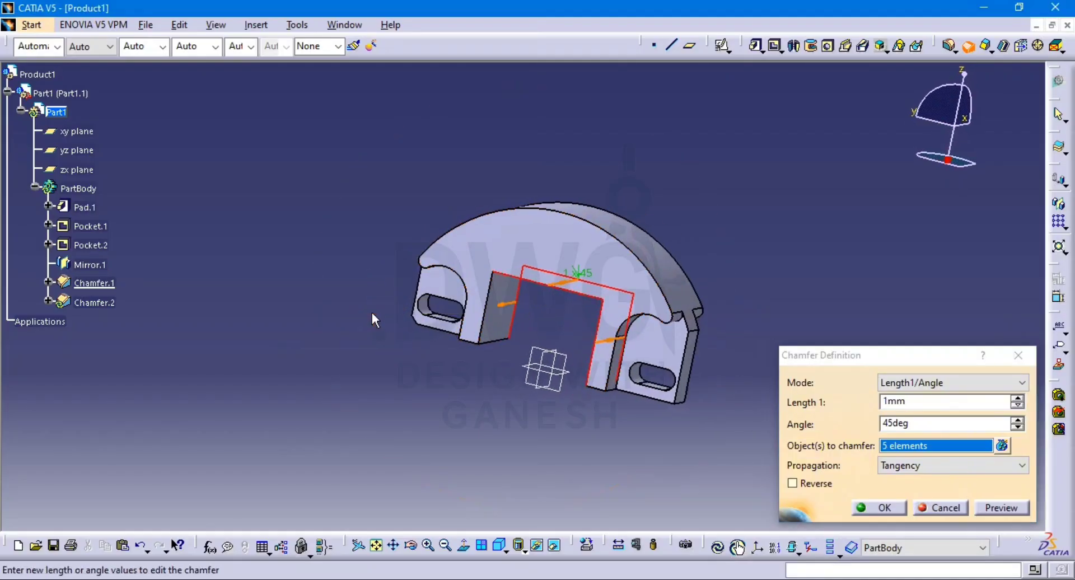
{"action": "left_click", "coordinate": [496, 306]}
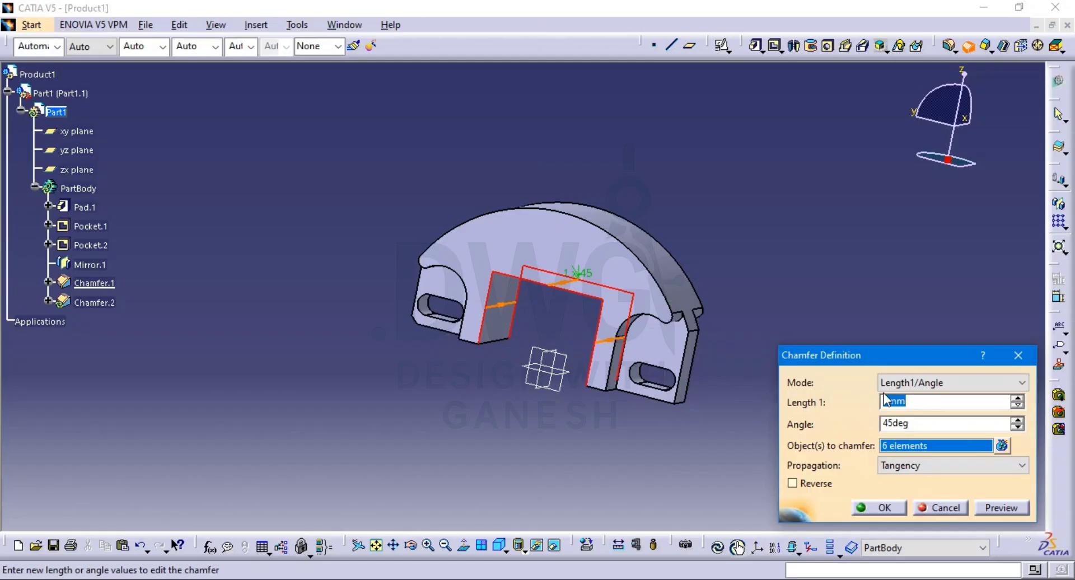
{"action": "key", "text": "Return"}
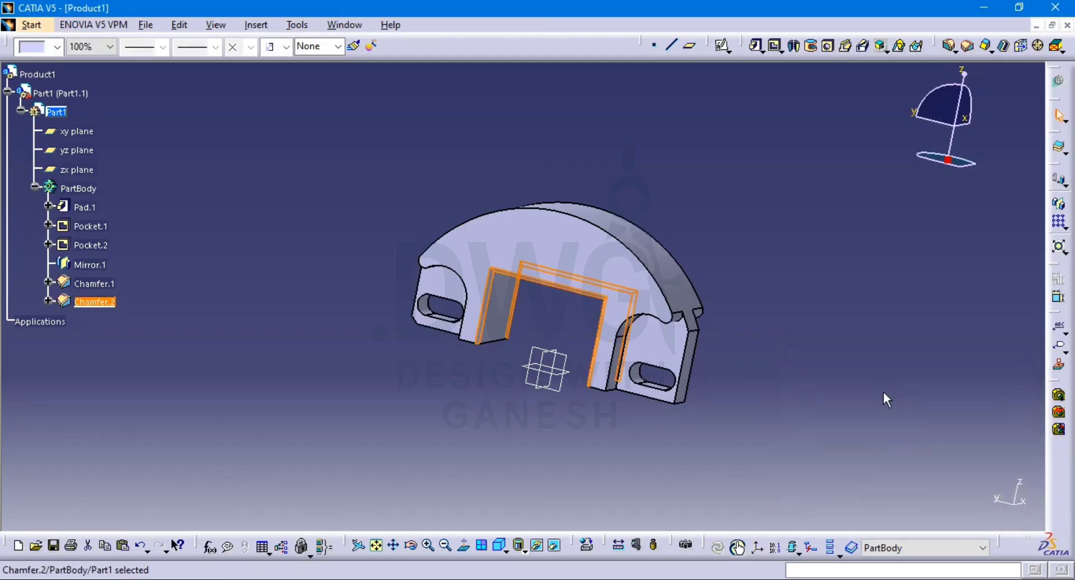
{"action": "left_click", "coordinate": [740, 461]}
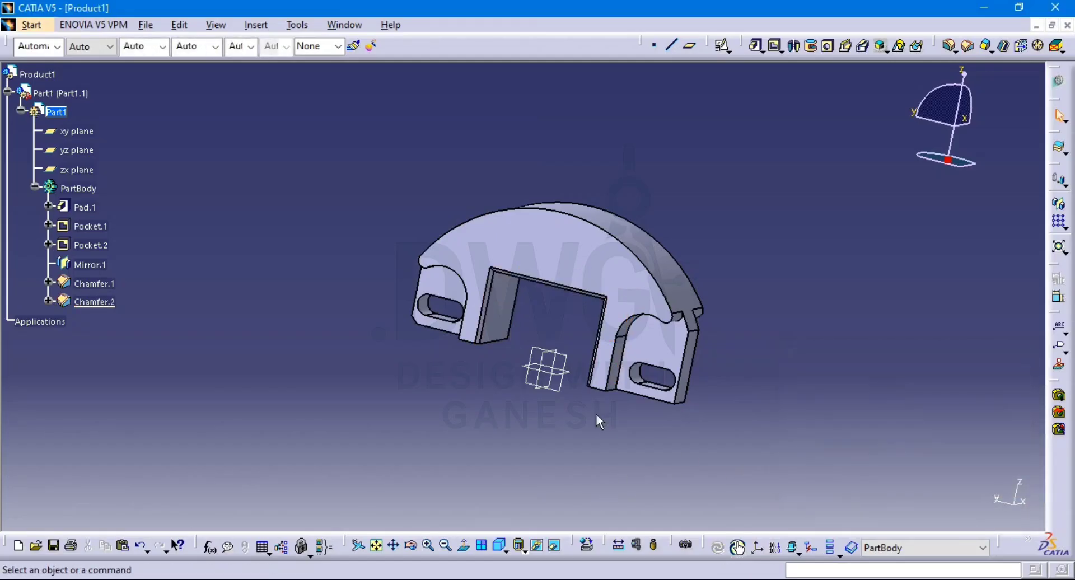
Open a new sketch on the yz plane
{"action": "middle_click_drag", "start_coordinate": [404, 317], "coordinate": [571, 234]}
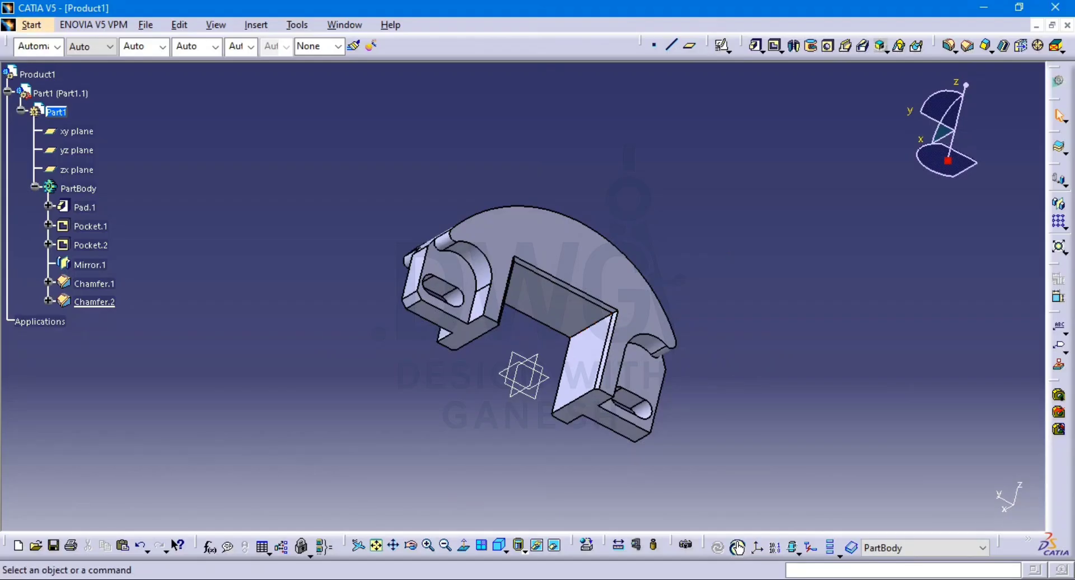
{"action": "left_click", "coordinate": [500, 546]}
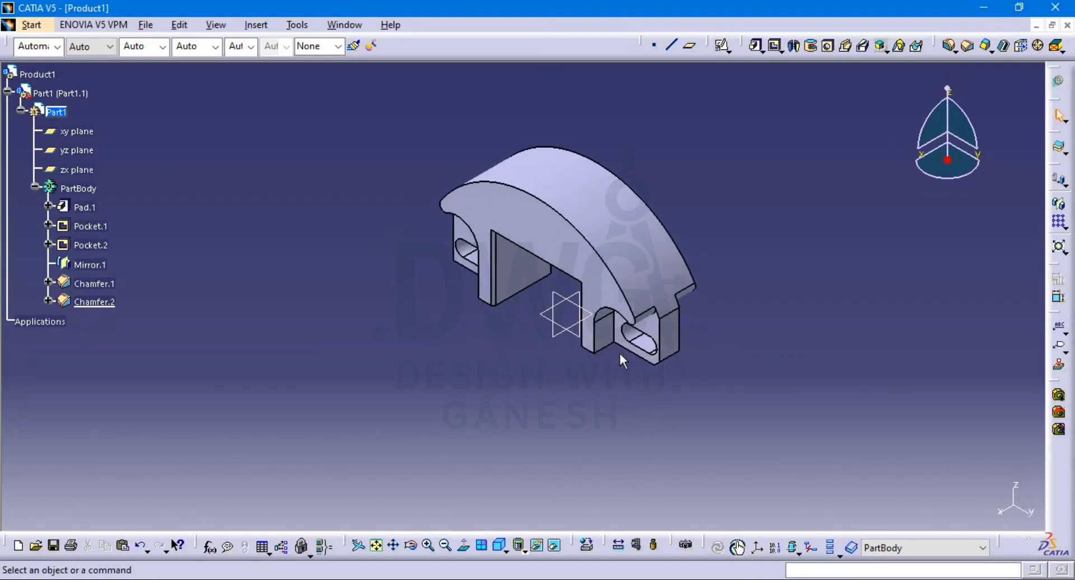
{"action": "middle_click", "coordinate": [531, 275]}
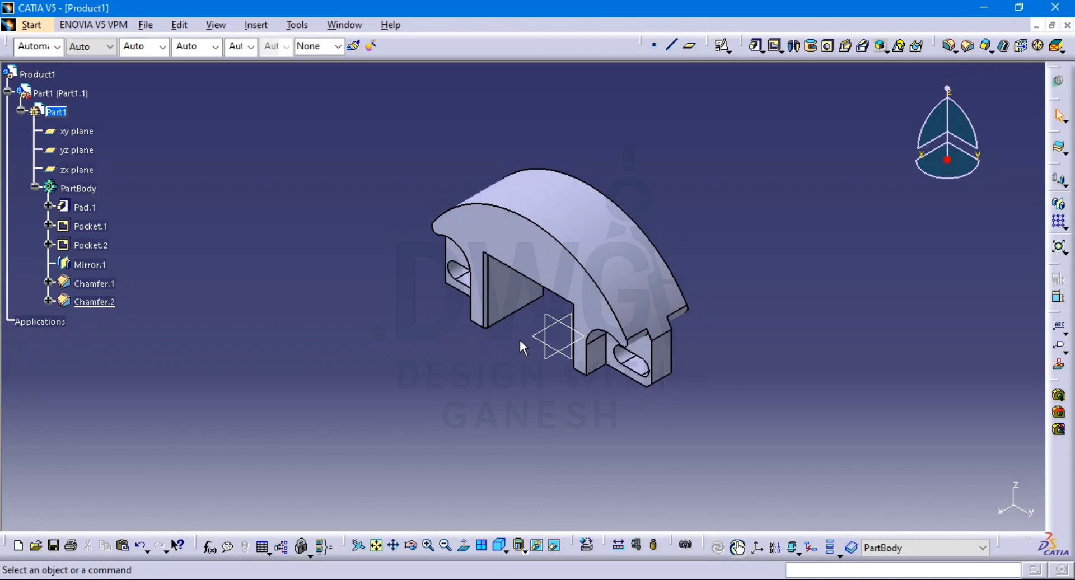
{"action": "middle_click_drag", "start_coordinate": [534, 321], "coordinate": [522, 266]}
{"action": "mouse_move", "coordinate": [493, 338]}
{"action": "middle_mouse_down"}
{"action": "mouse_move", "coordinate": [486, 352]}
{"action": "mouse_move", "coordinate": [503, 327]}
{"action": "middle_mouse_up"}
{"action": "left_click", "coordinate": [536, 306]}
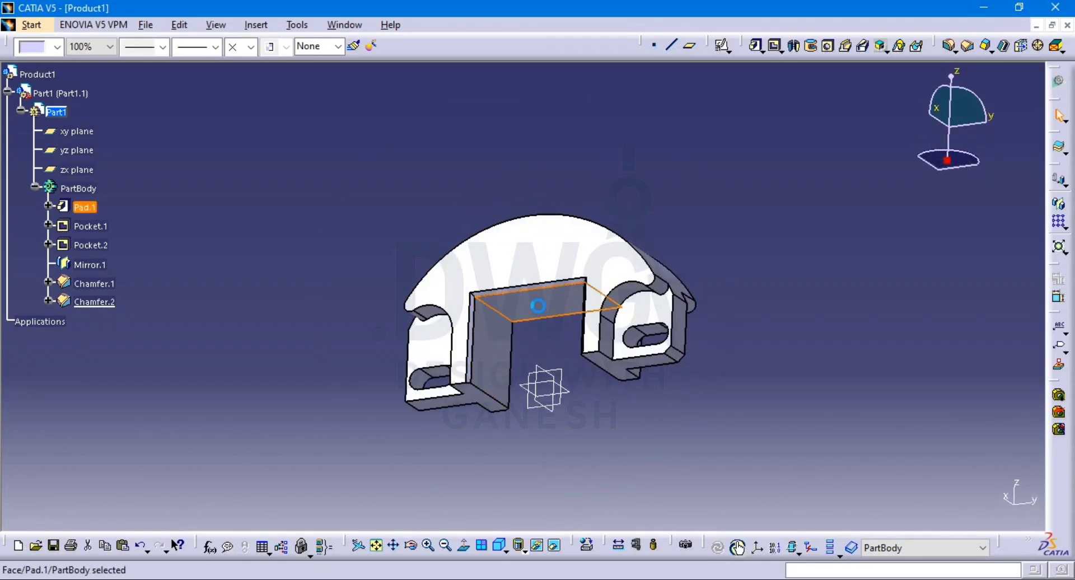
{"action": "left_click", "coordinate": [567, 402]}
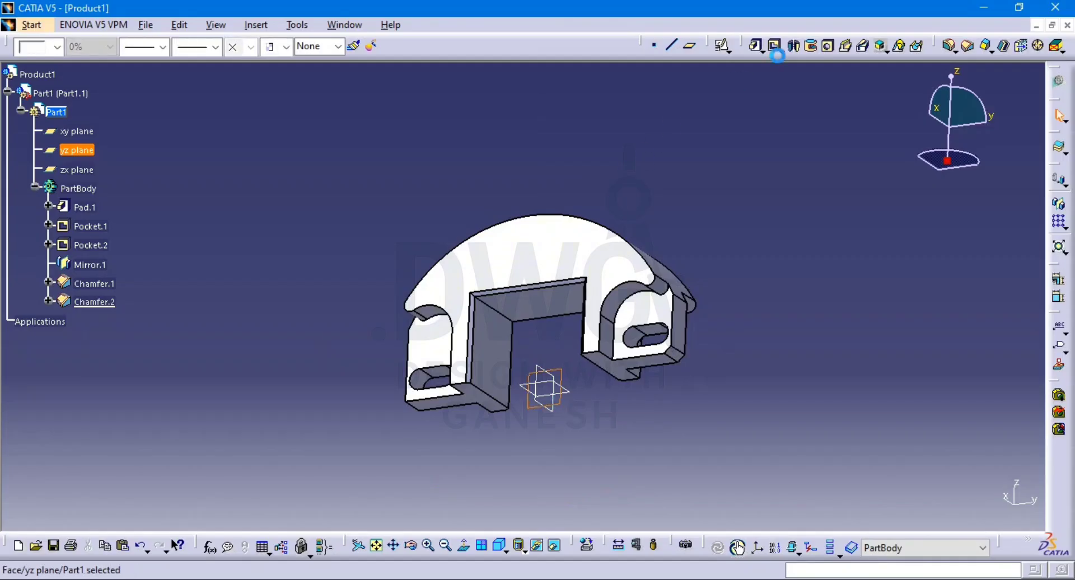
{"action": "left_click", "coordinate": [722, 47]}
{"action": "left_click", "coordinate": [941, 501]}
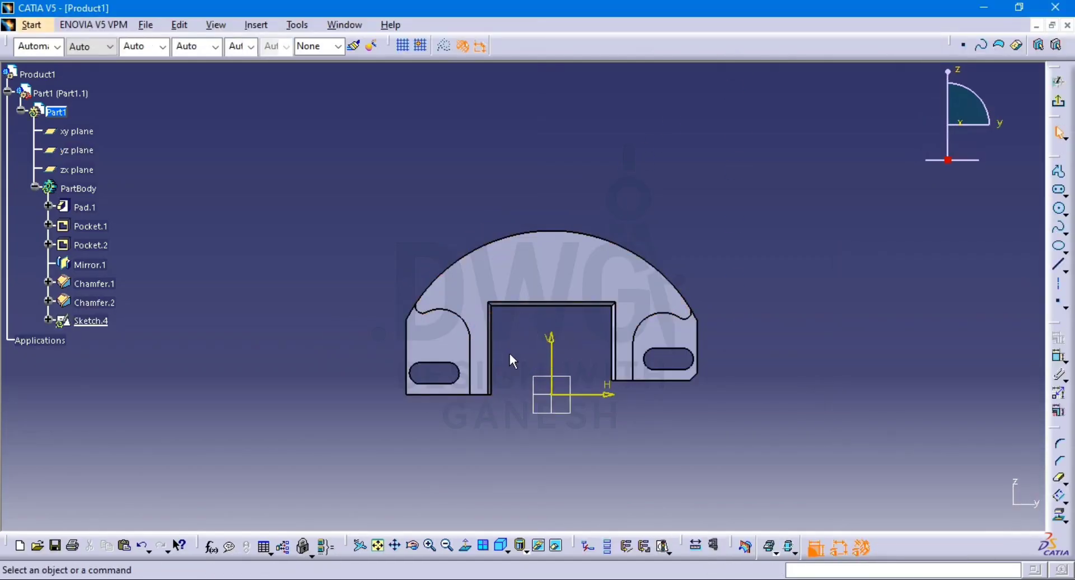
Sketch two equally high rectangles inside the central opening, one near each upper corner
{"action": "middle_click_drag", "start_coordinate": [452, 356], "coordinate": [507, 331]}
{"action": "middle_click", "coordinate": [564, 409]}
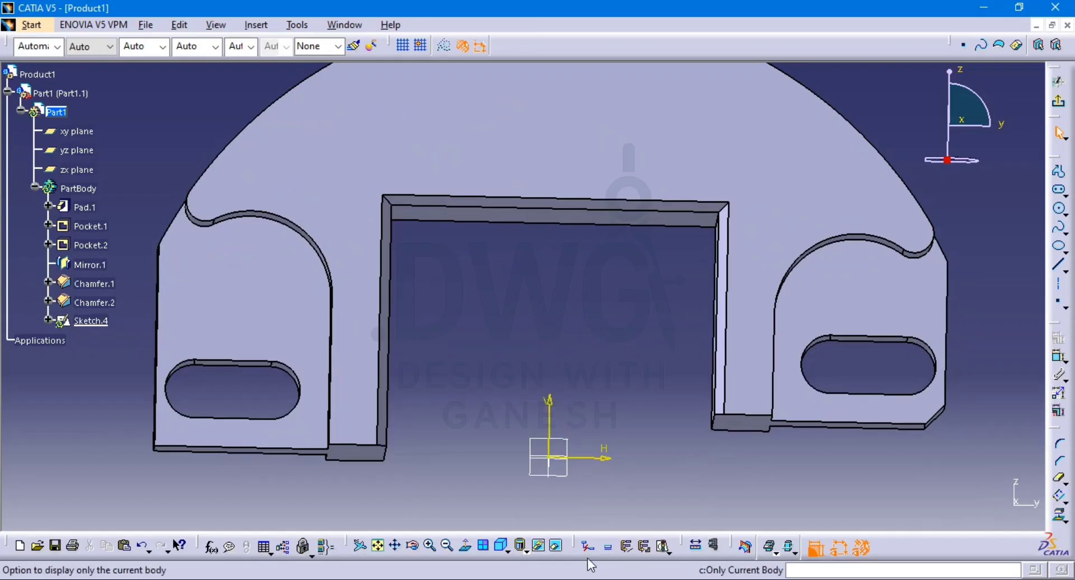
{"action": "middle_click_drag", "start_coordinate": [732, 325], "coordinate": [727, 366]}
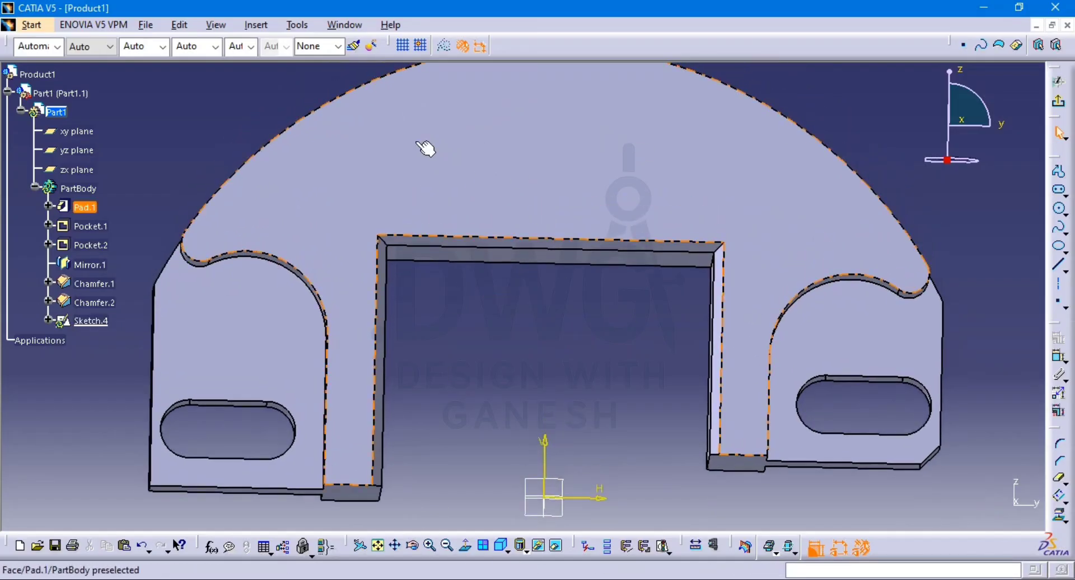
{"action": "left_click", "coordinate": [466, 547]}
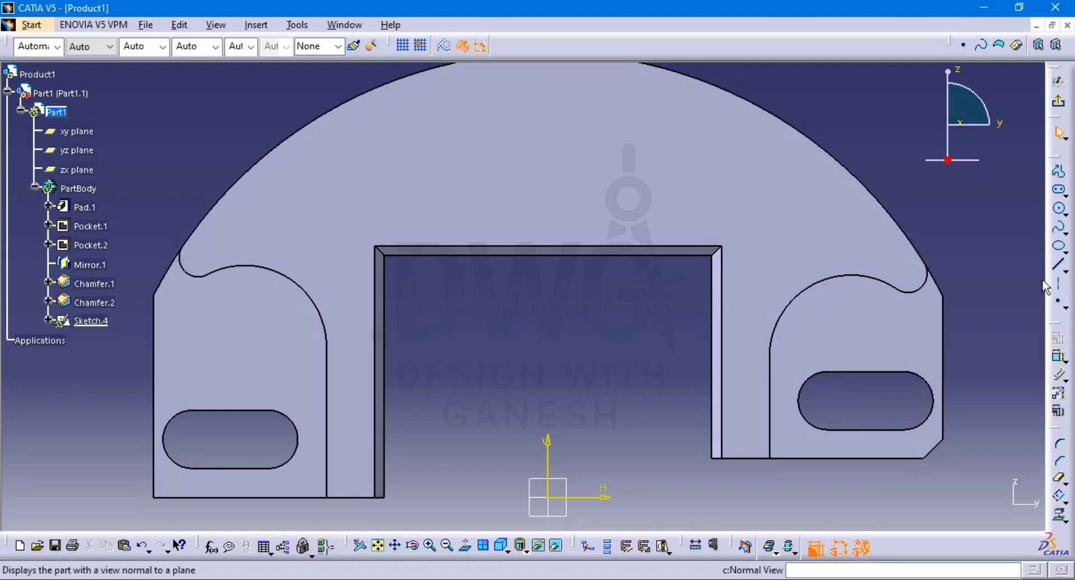
{"action": "left_click", "coordinate": [1062, 194]}
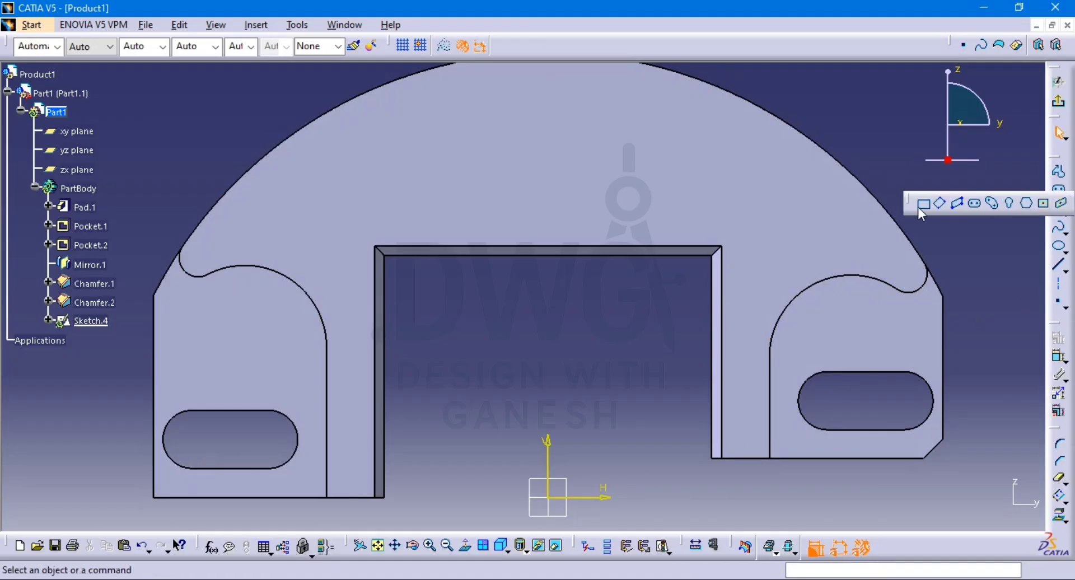
{"action": "left_click", "coordinate": [919, 208]}
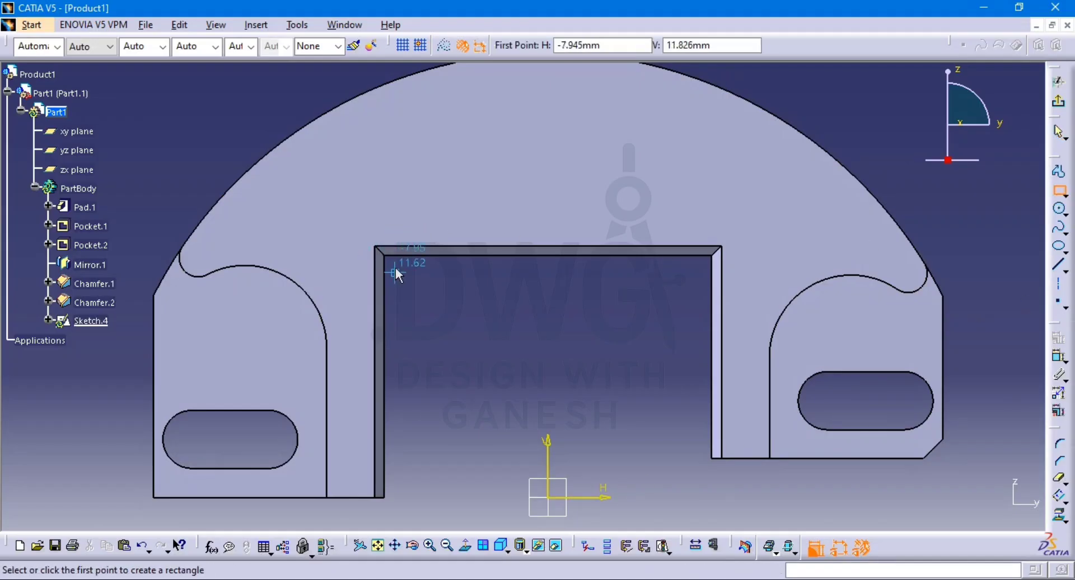
{"action": "left_click", "coordinate": [394, 266]}
{"action": "left_click", "coordinate": [479, 343]}
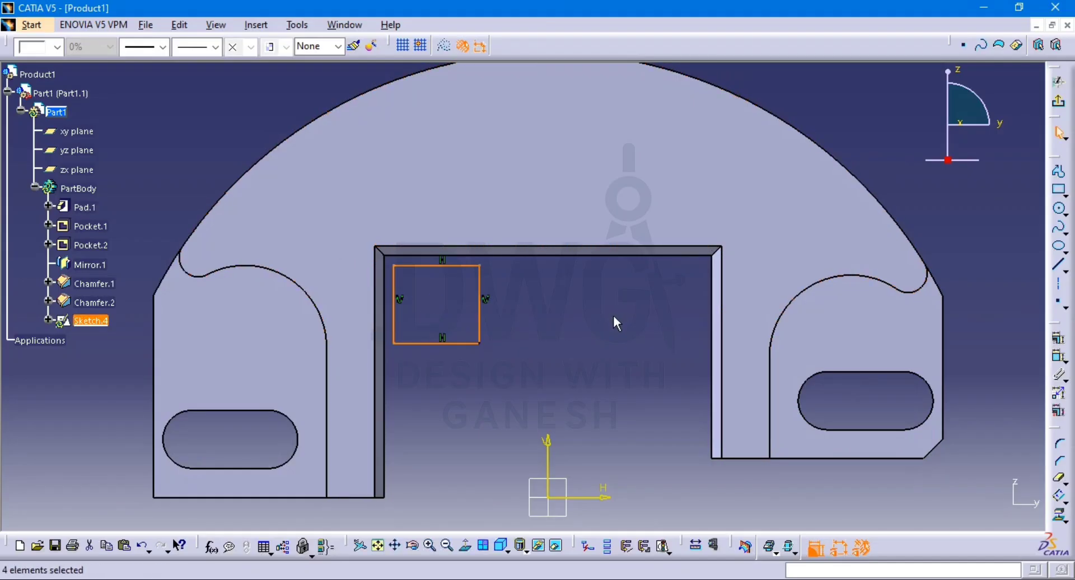
{"action": "left_click", "coordinate": [1054, 192]}
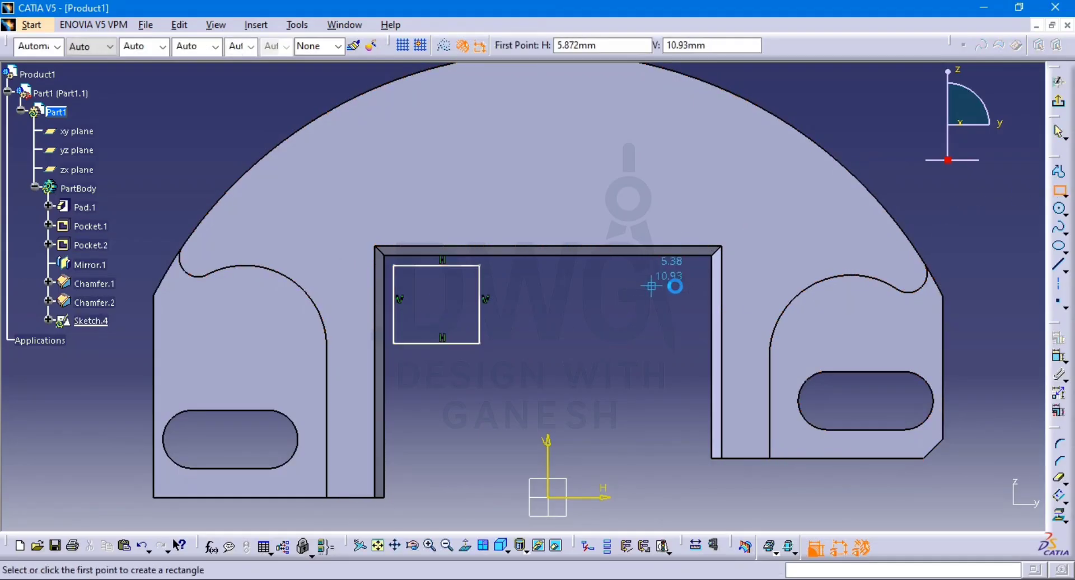
{"action": "left_click", "coordinate": [699, 266]}
{"action": "left_click", "coordinate": [631, 343]}
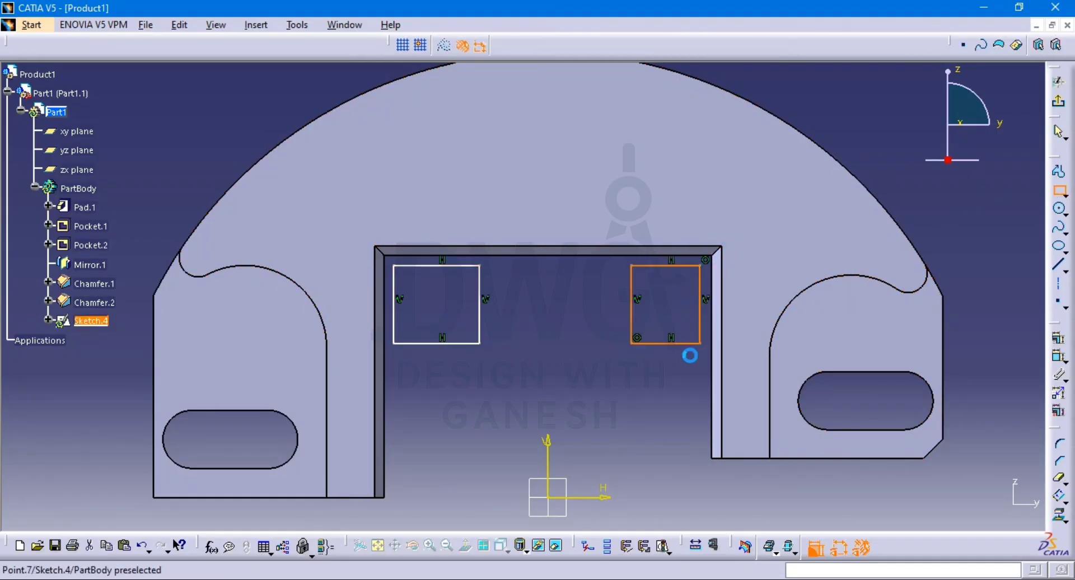
Make the left rectangle's upper outer corner coincident with the opening's upper left corner, and the right rectangle's with the upper right corner
{"action": "left_click", "coordinate": [1056, 358]}
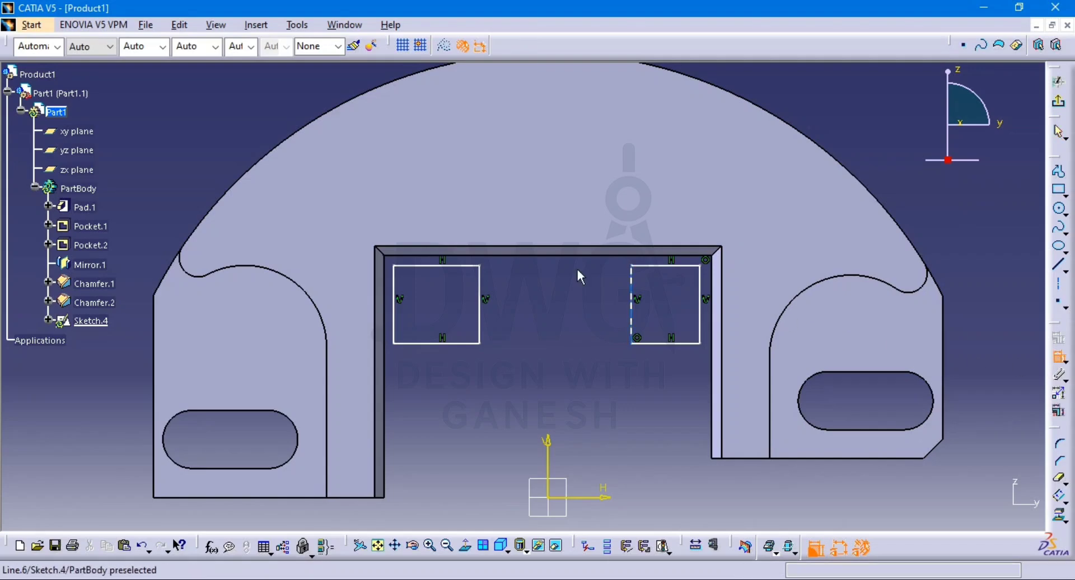
{"action": "left_click", "coordinate": [392, 261]}
{"action": "right_click", "coordinate": [397, 183]}
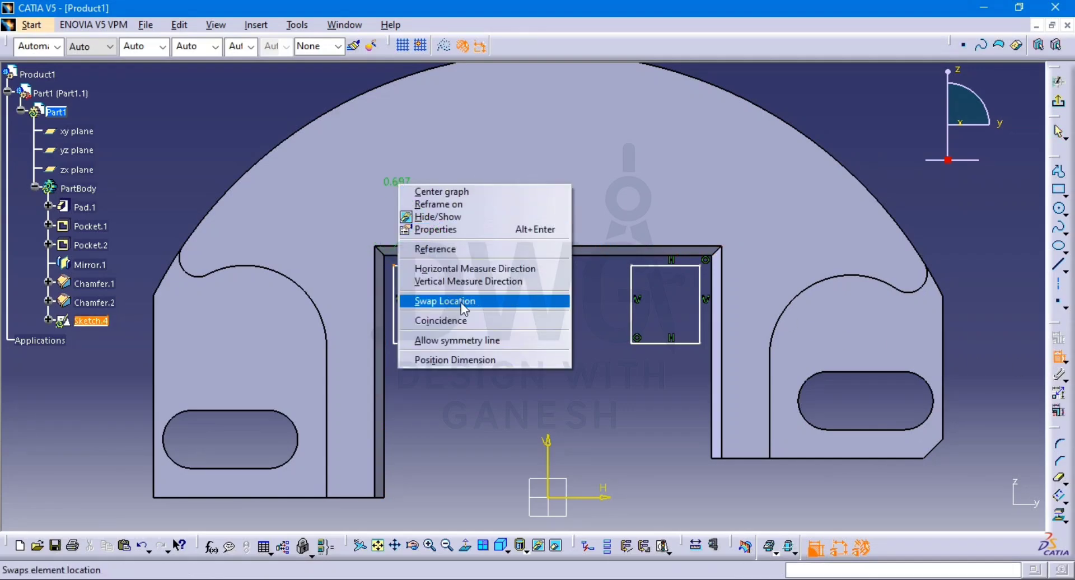
{"action": "left_click", "coordinate": [464, 319]}
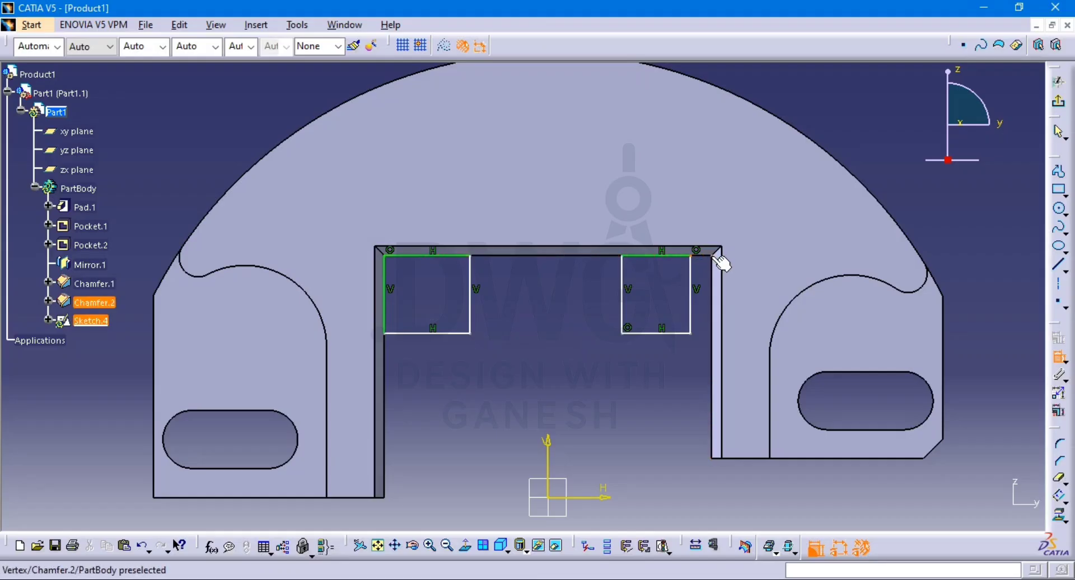
{"action": "right_click", "coordinate": [697, 291]}
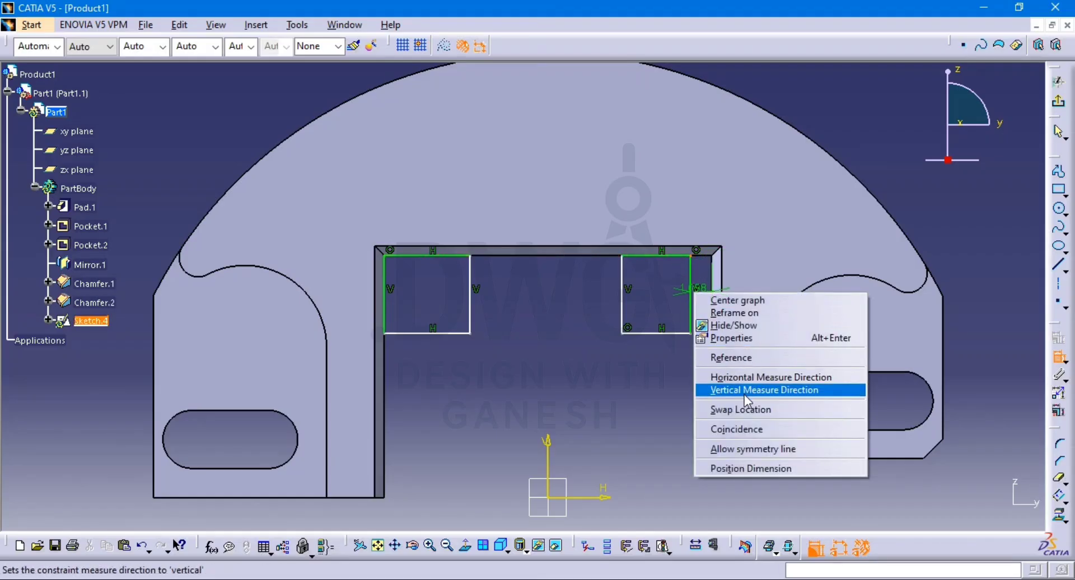
{"action": "left_click", "coordinate": [750, 432]}
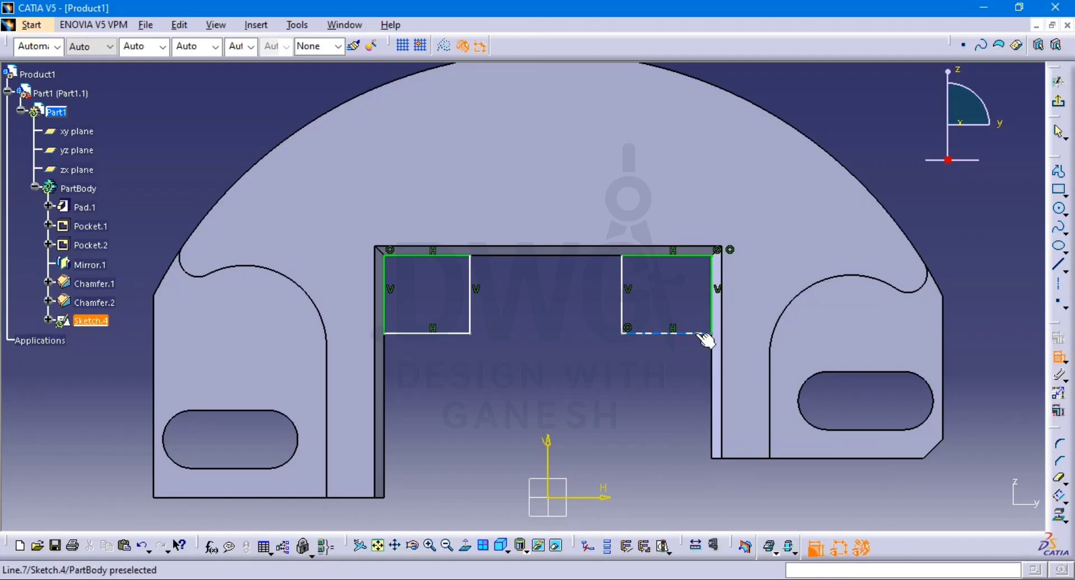
Dimension the right rectangle with a width of 4 mm and a height of 4 mm
{"action": "left_click", "coordinate": [706, 339]}
{"action": "left_click", "coordinate": [674, 377]}
{"action": "double_click", "coordinate": [673, 377]}
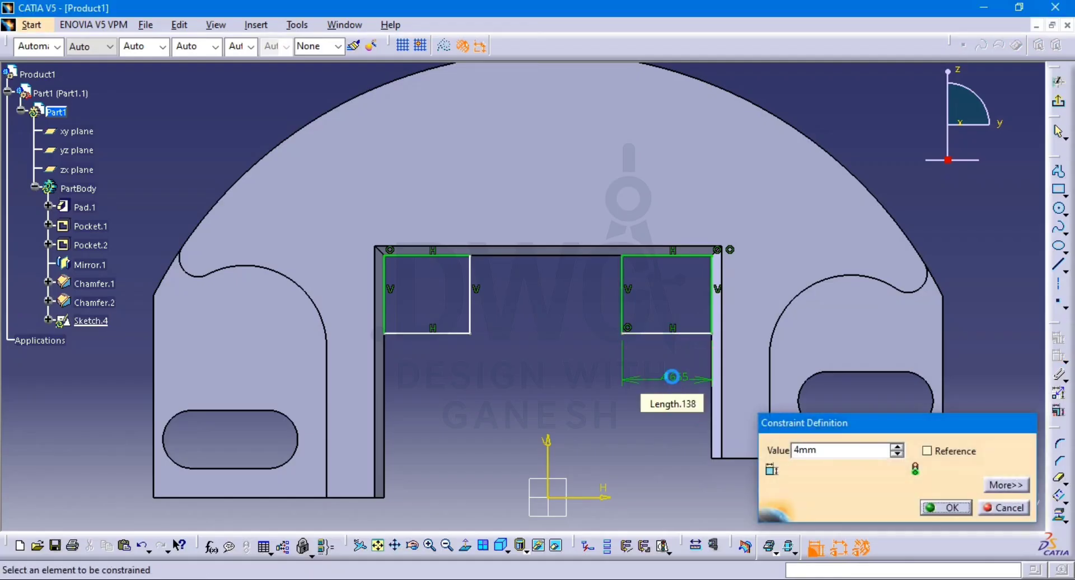
{"action": "type", "text": "4mm"}
{"action": "key", "text": "Return"}
{"action": "left_click", "coordinate": [636, 311]}
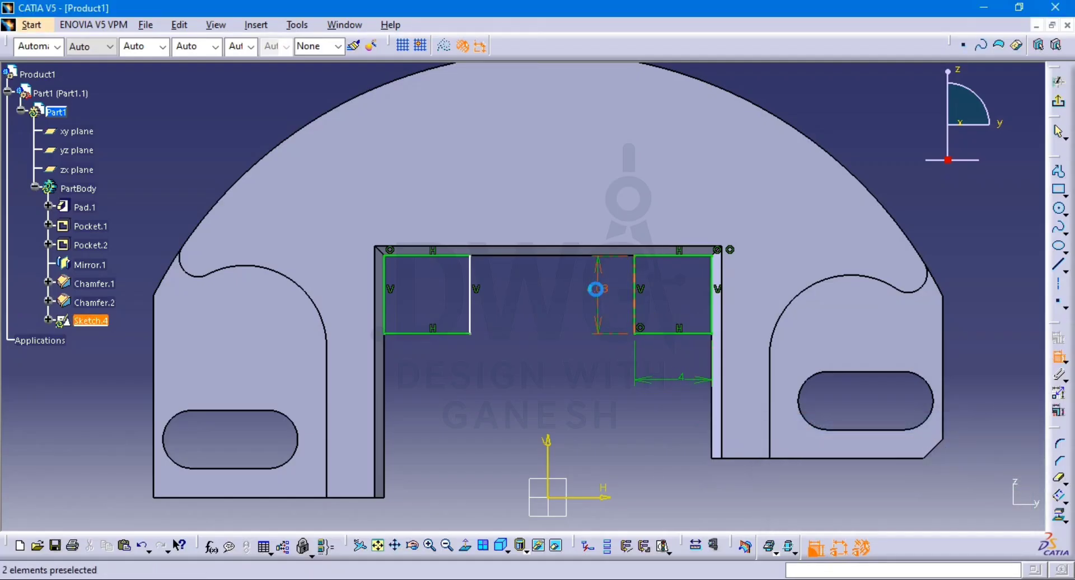
{"action": "left_click", "coordinate": [596, 288]}
{"action": "double_click", "coordinate": [597, 295]}
{"action": "type", "text": "4mm"}
{"action": "key", "text": "Return"}
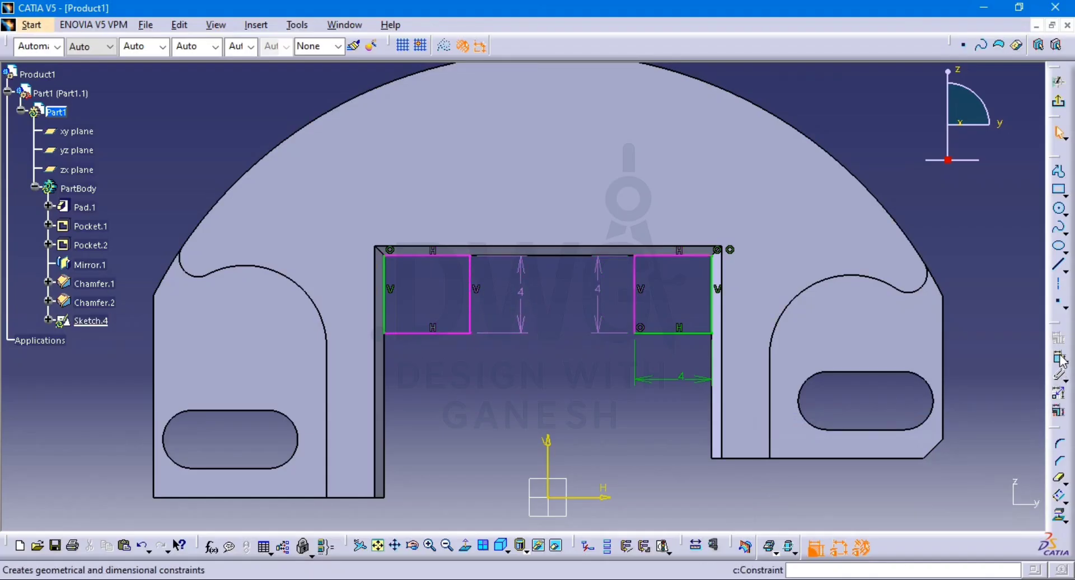
Set the left rectangle's width to 4 mm and delete its redundant height dimension
{"action": "left_click", "coordinate": [456, 333]}
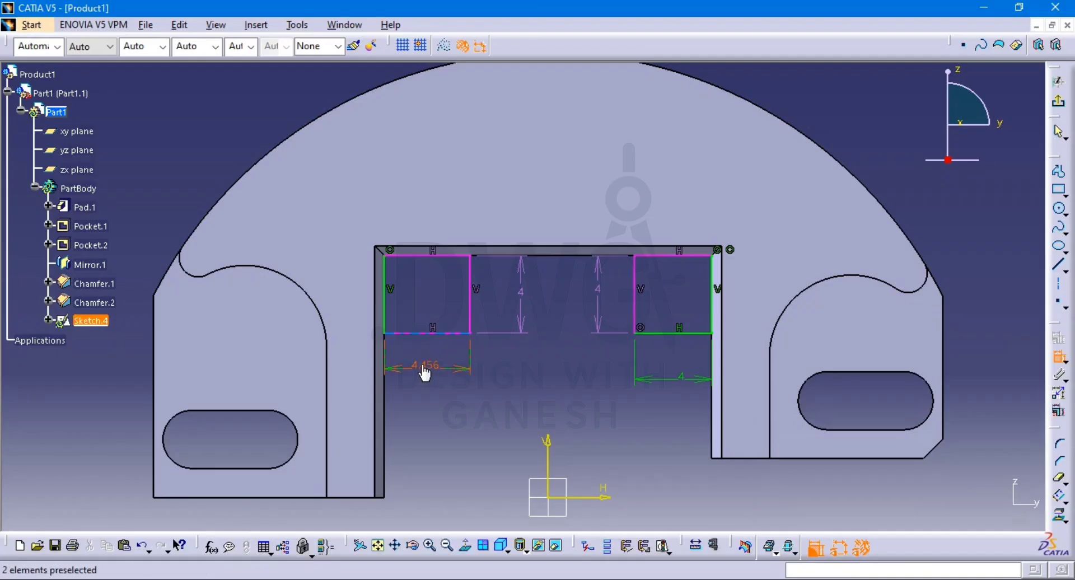
{"action": "left_click", "coordinate": [424, 373]}
{"action": "double_click", "coordinate": [422, 370]}
{"action": "type", "text": "4"}
{"action": "key", "text": "Return"}
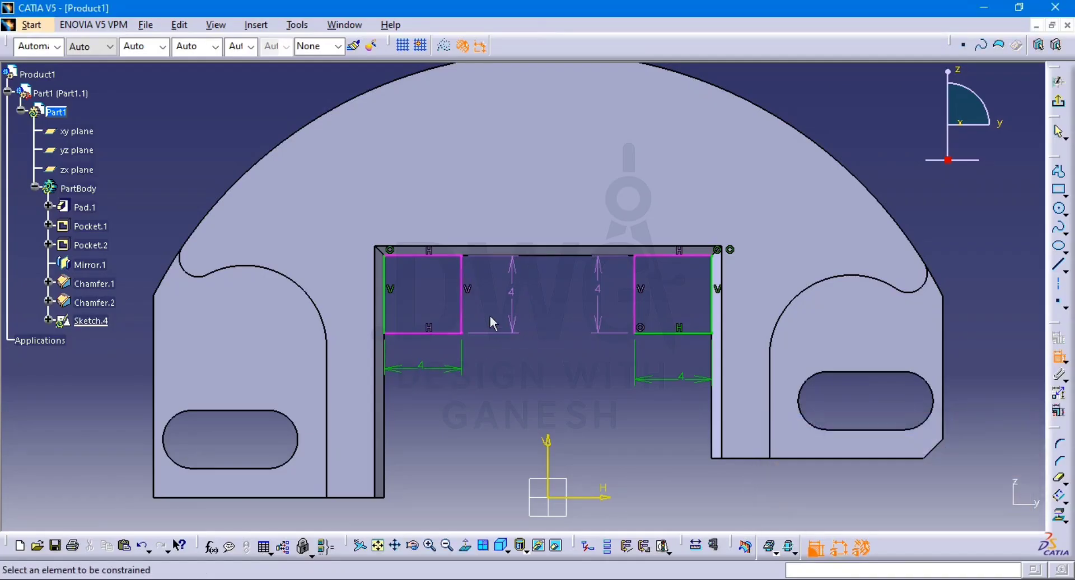
{"action": "left_click", "coordinate": [513, 287]}
{"action": "key", "text": "Delete"}
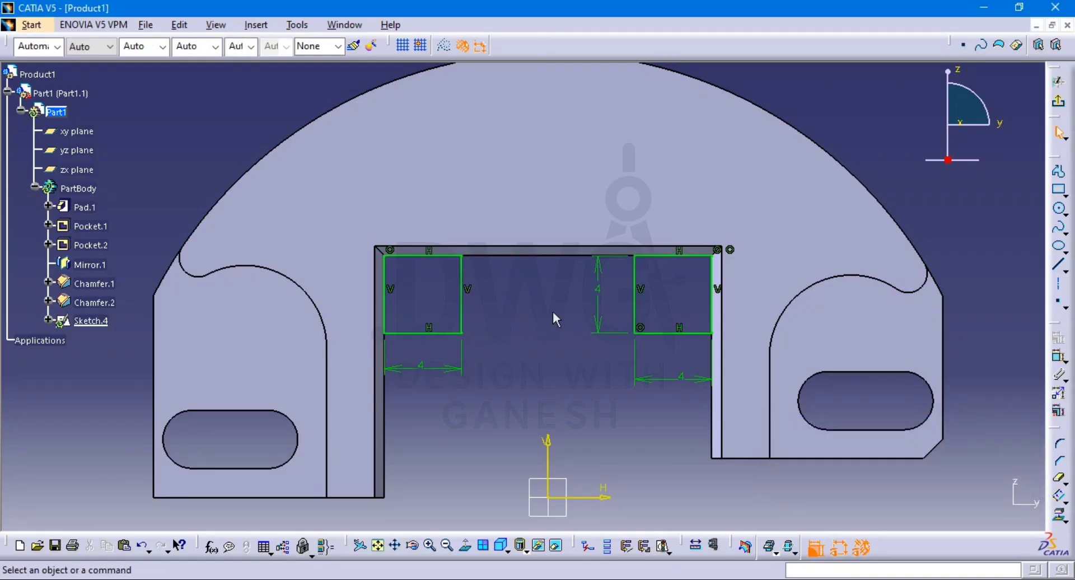
Exit the sketch and pad both squares with a length of 2 mm and mirrored extent
{"action": "middle_click_drag", "start_coordinate": [561, 307], "coordinate": [567, 314]}
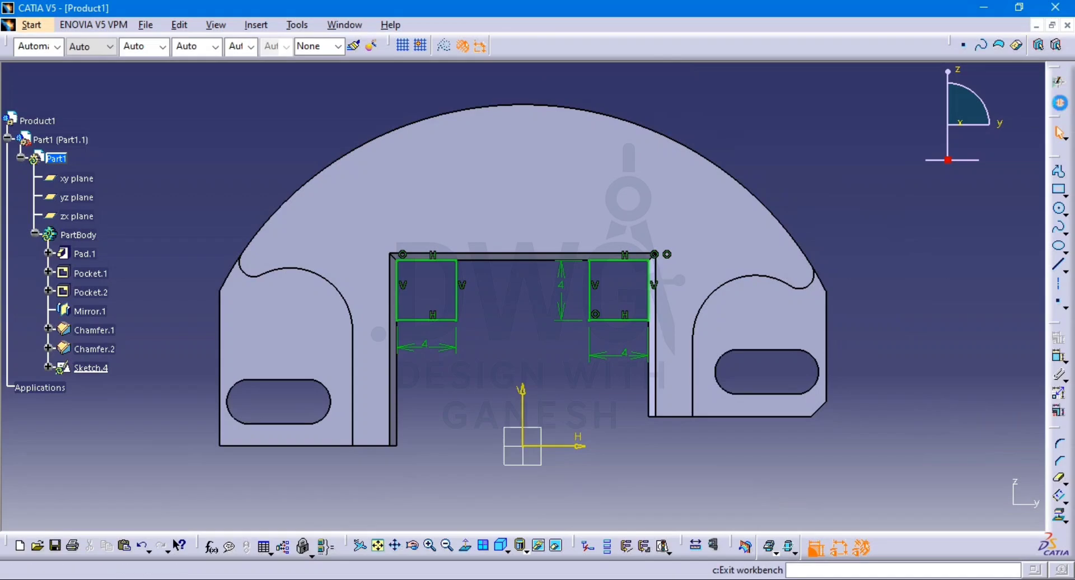
{"action": "left_click", "coordinate": [1060, 103]}
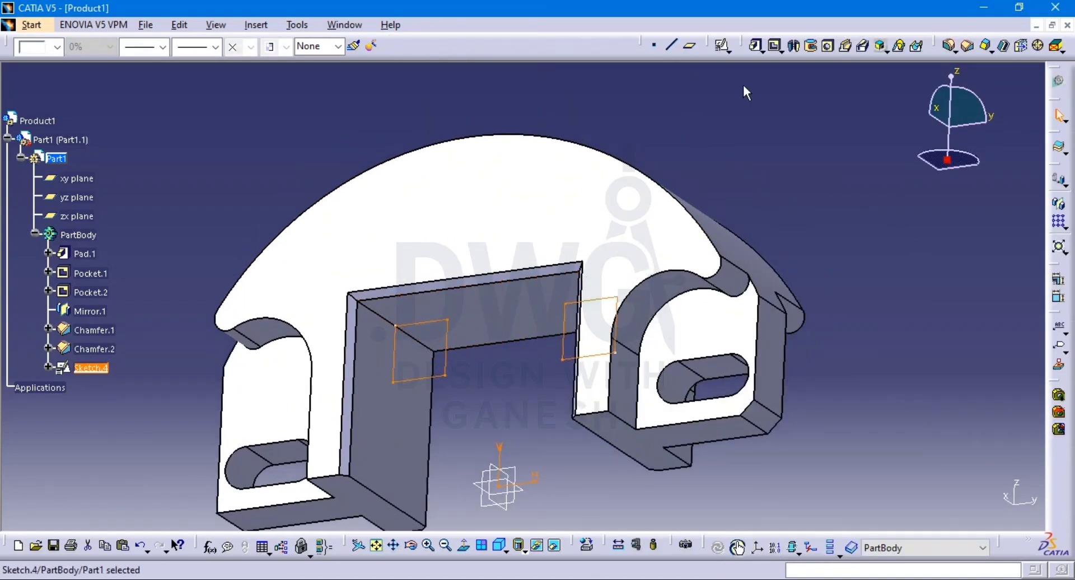
{"action": "left_click", "coordinate": [750, 46]}
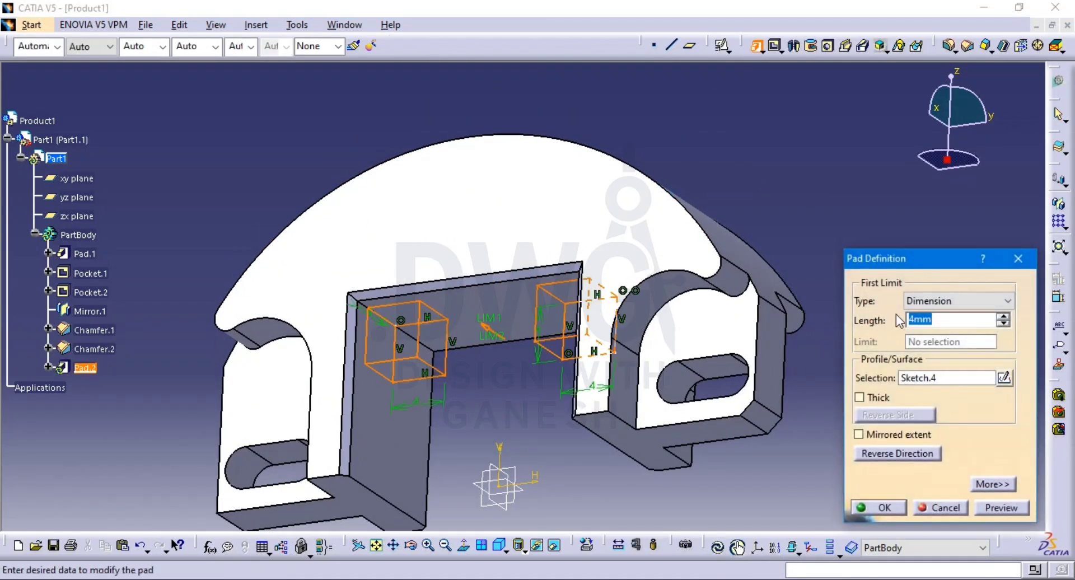
{"action": "left_click", "coordinate": [859, 435]}
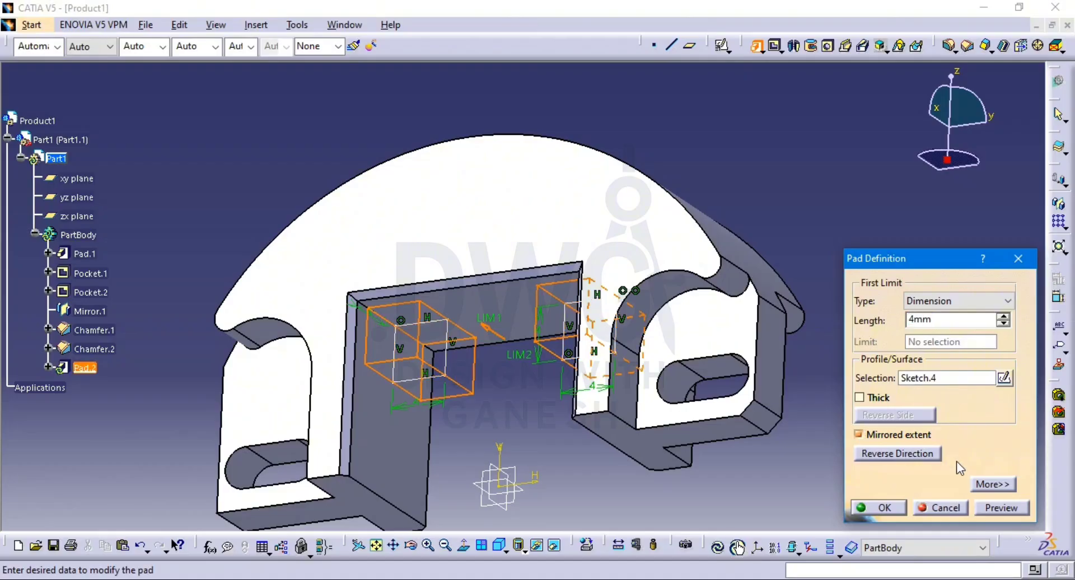
{"action": "left_click", "coordinate": [999, 508]}
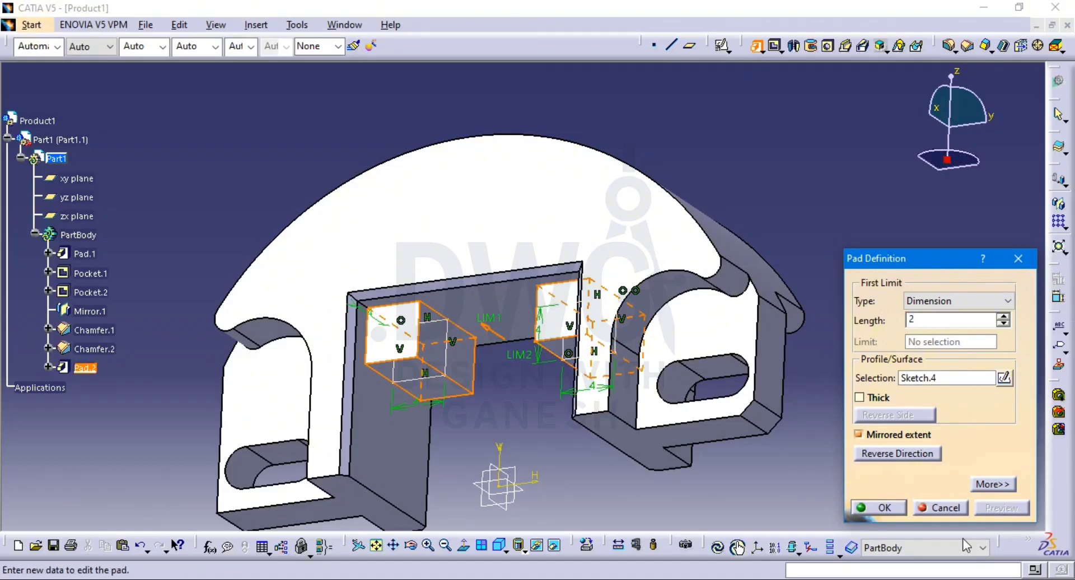
{"action": "left_click", "coordinate": [876, 508]}
{"action": "left_click", "coordinate": [869, 379]}
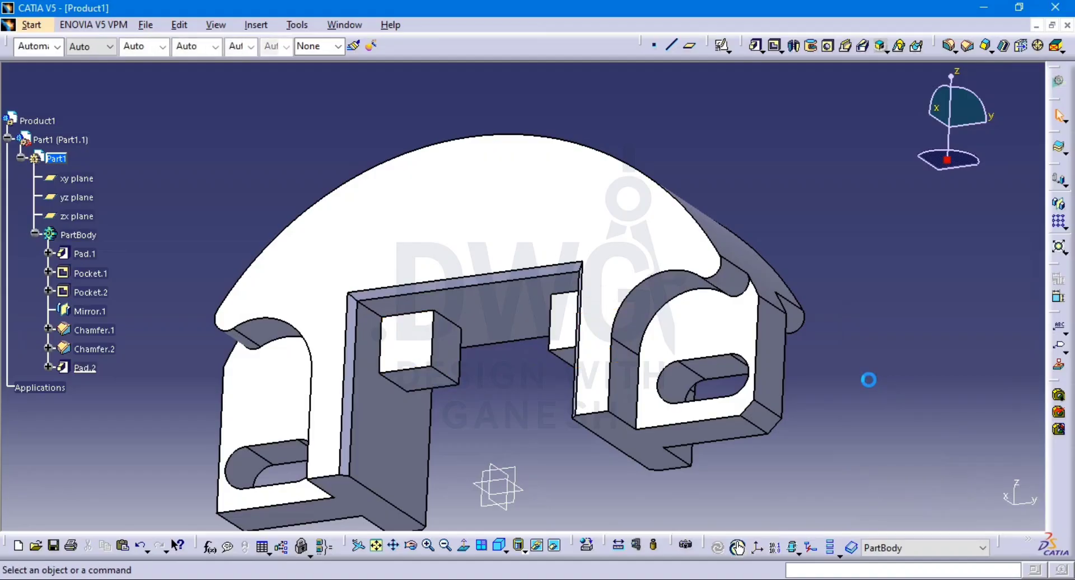
{"action": "middle_click_drag", "start_coordinate": [518, 388], "coordinate": [500, 333]}
{"action": "middle_click_drag", "start_coordinate": [454, 382], "coordinate": [372, 339]}
{"action": "middle_click_drag", "start_coordinate": [489, 362], "coordinate": [564, 348]}
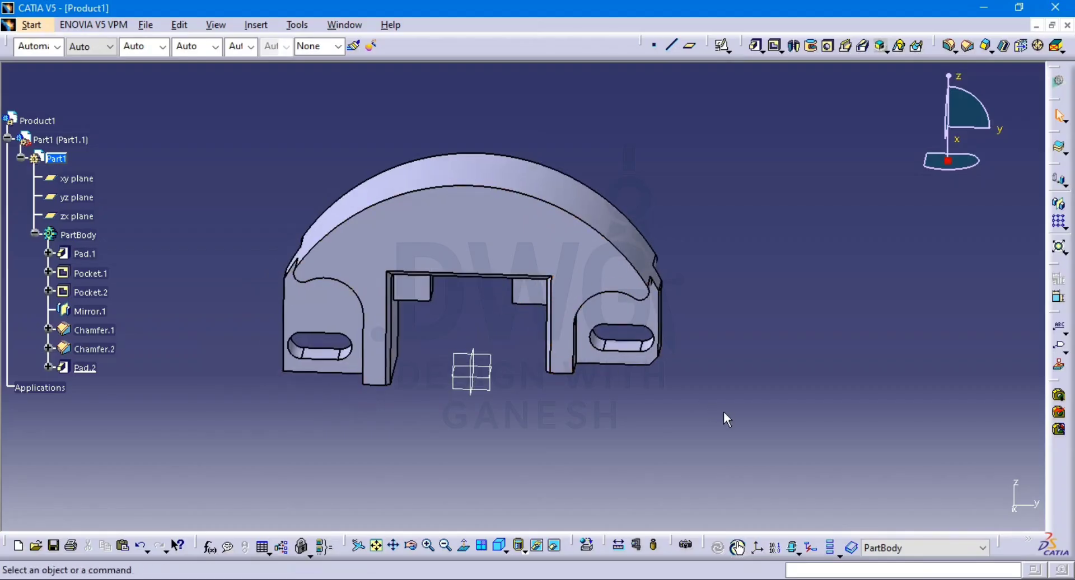
Collapse Part1 and make Product1 the active assembly, shown in isometric view
{"action": "middle_click_drag", "start_coordinate": [567, 388], "coordinate": [625, 425]}
{"action": "middle_click_drag", "start_coordinate": [554, 403], "coordinate": [579, 351]}
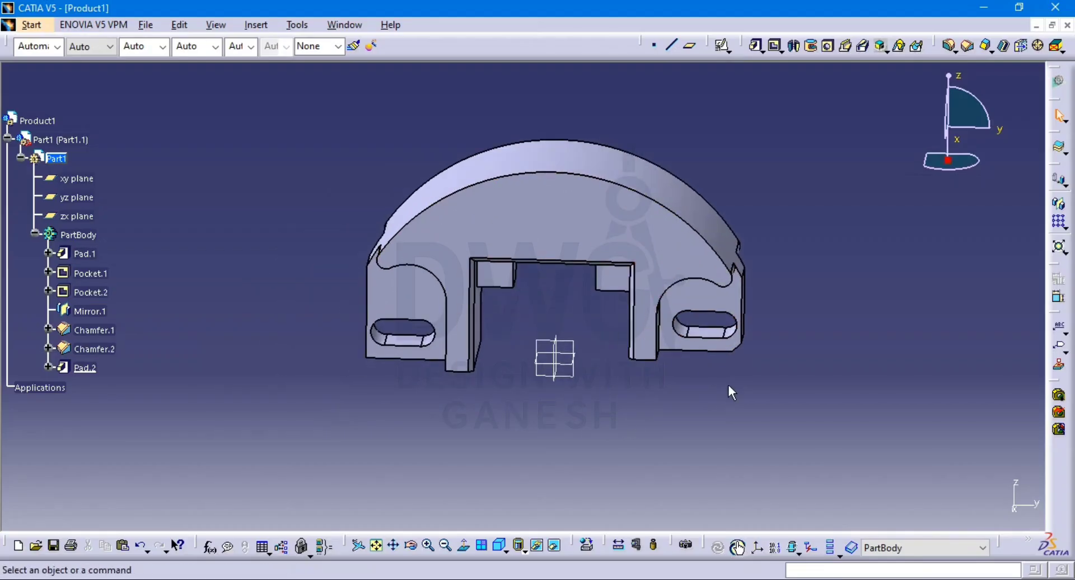
{"action": "left_click", "coordinate": [7, 140]}
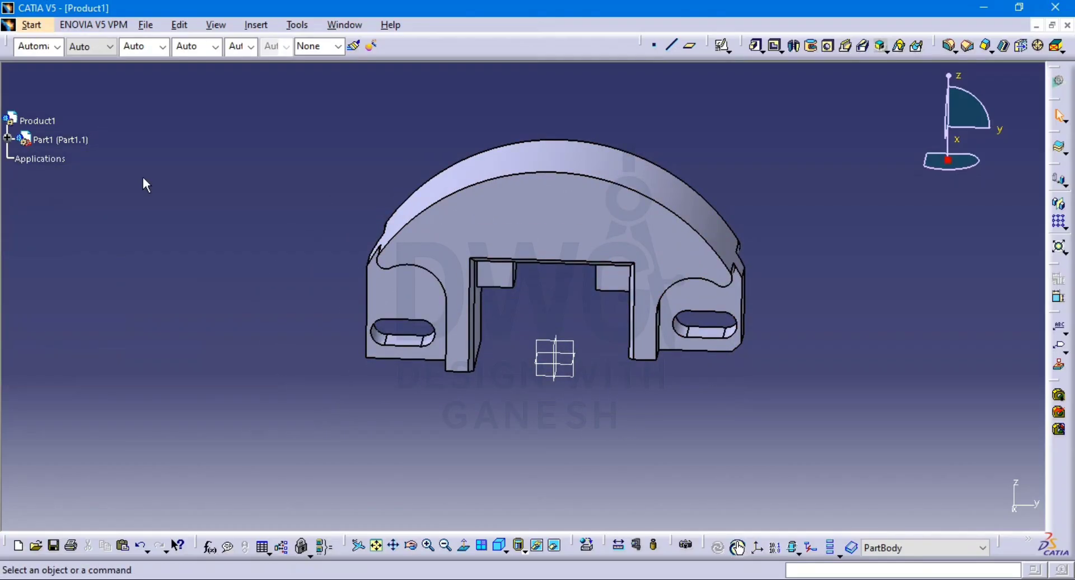
{"action": "middle_click_drag", "start_coordinate": [533, 277], "coordinate": [572, 267]}
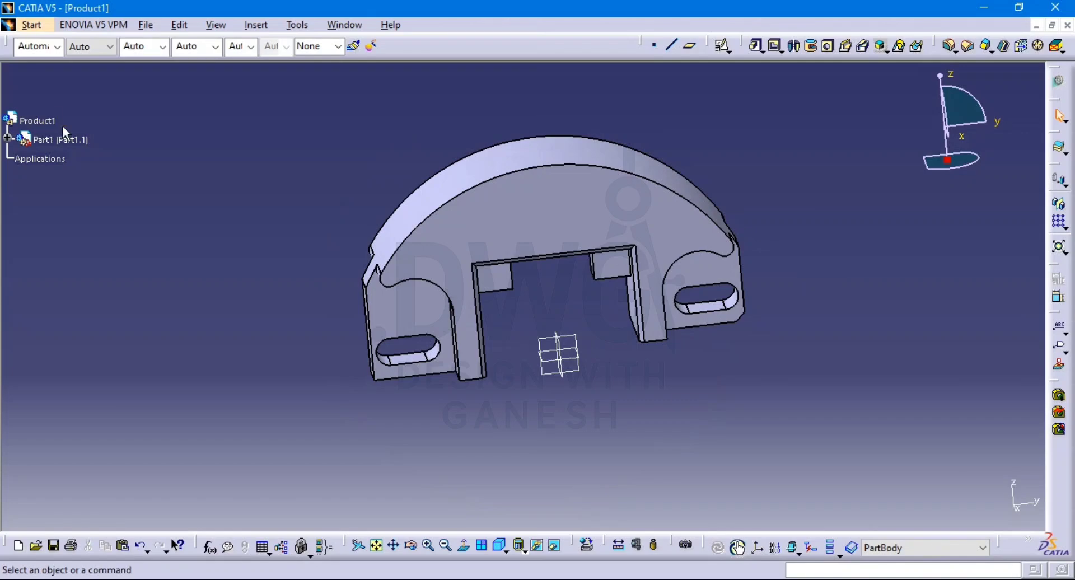
{"action": "left_click", "coordinate": [25, 118]}
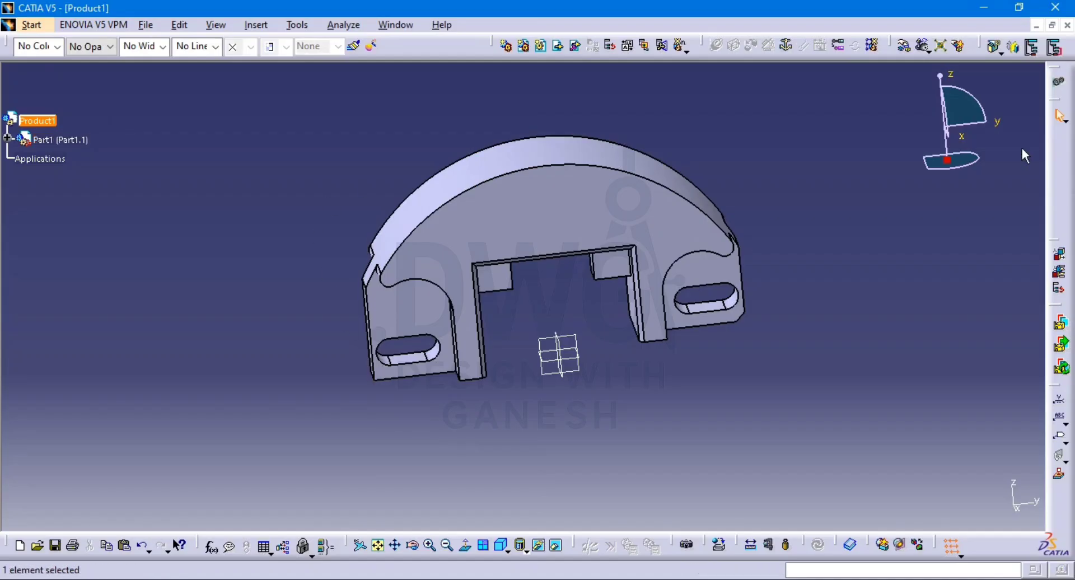
{"action": "left_click", "coordinate": [500, 545]}
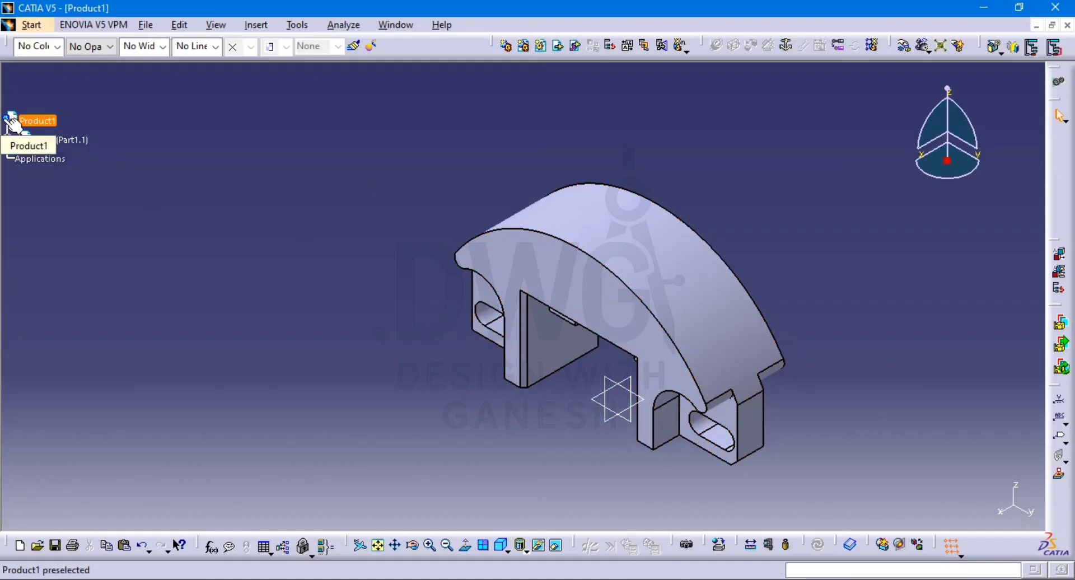
Insert a new part into Product1 and define its origin point from Part1
{"action": "left_click", "coordinate": [539, 47]}
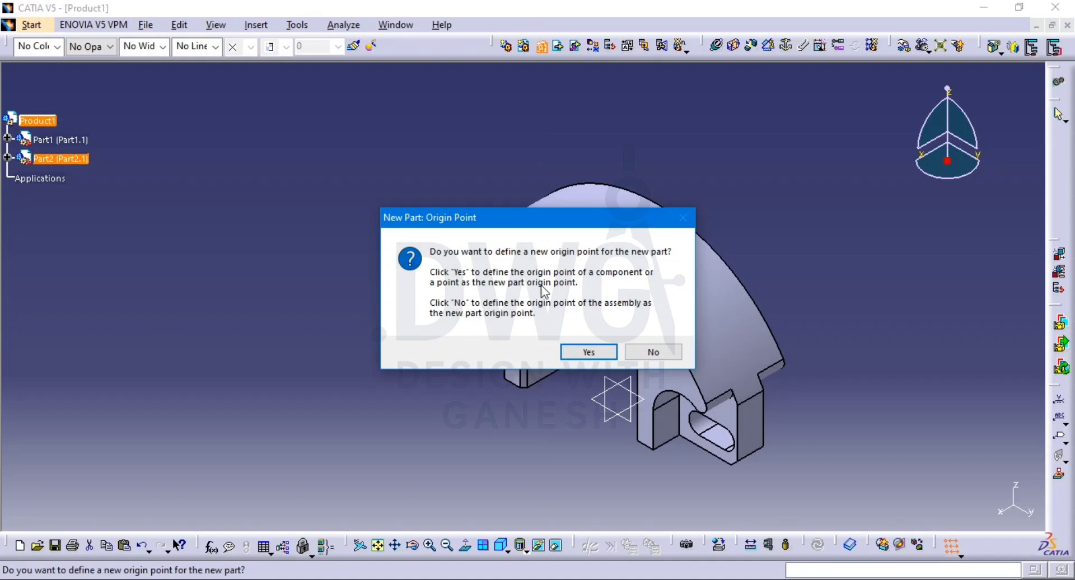
{"action": "left_click_drag", "start_coordinate": [527, 223], "coordinate": [799, 122]}
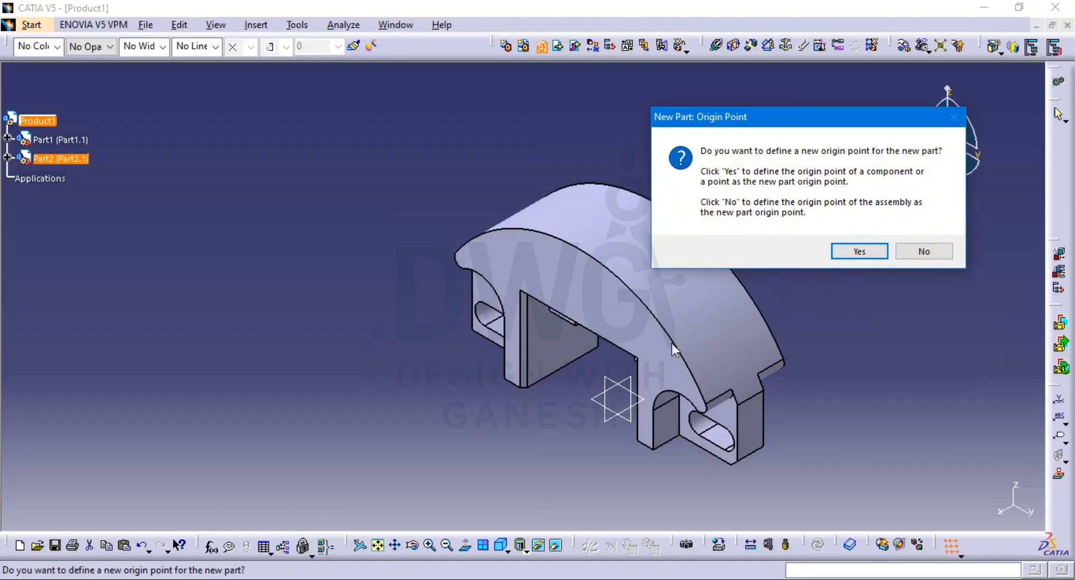
{"action": "left_click", "coordinate": [859, 251]}
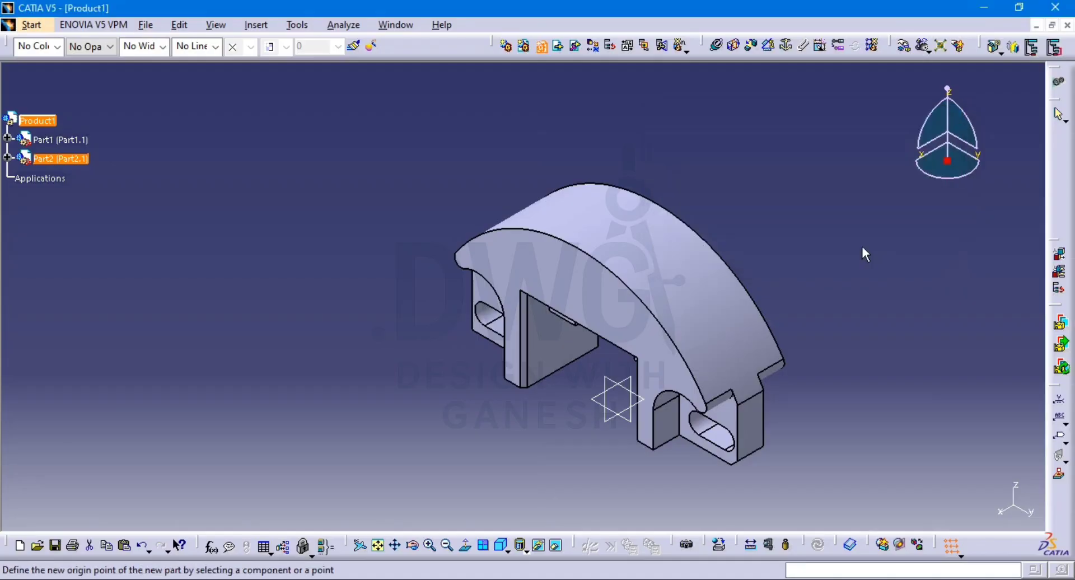
{"action": "left_click", "coordinate": [7, 138]}
{"action": "left_click", "coordinate": [67, 216]}
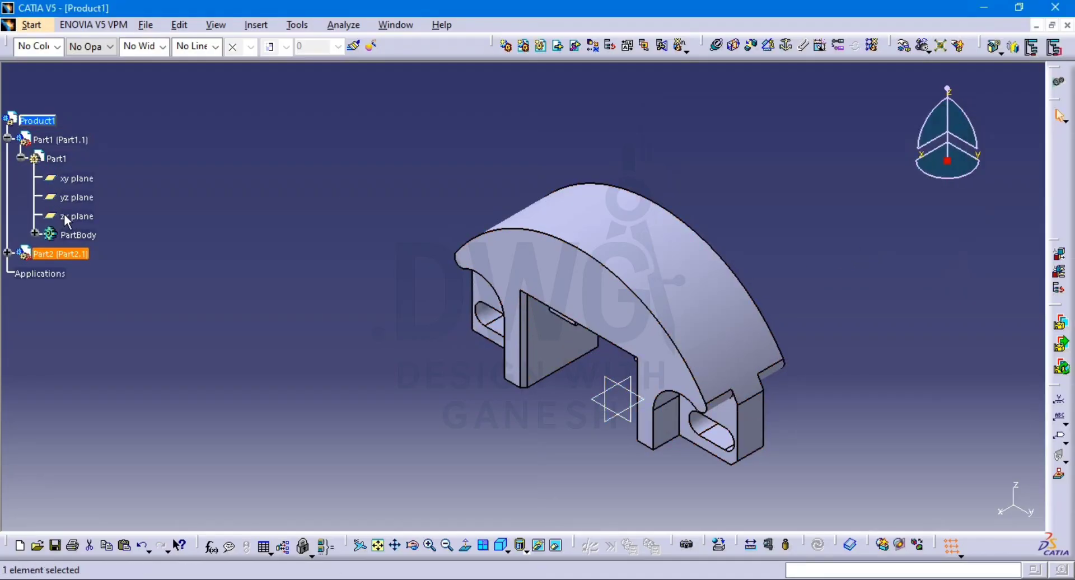
Hide the xy, yz and zx planes of Part1 and collapse its branch
{"action": "left_click", "coordinate": [70, 178]}
{"action": "left_click", "coordinate": [68, 216], "text": "ctrl"}
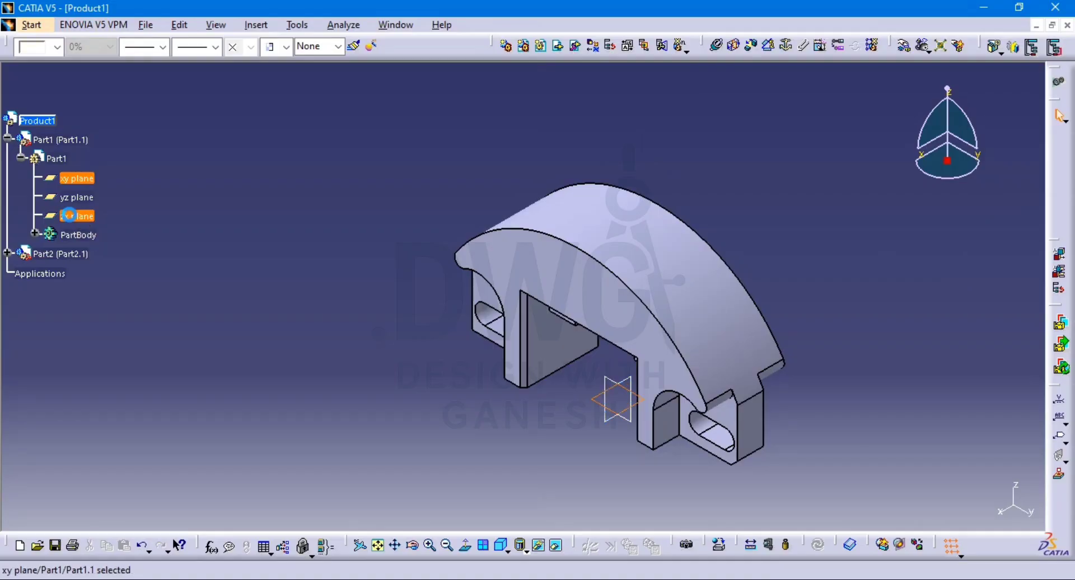
{"action": "right_click", "coordinate": [69, 217]}
{"action": "left_click", "coordinate": [112, 245]}
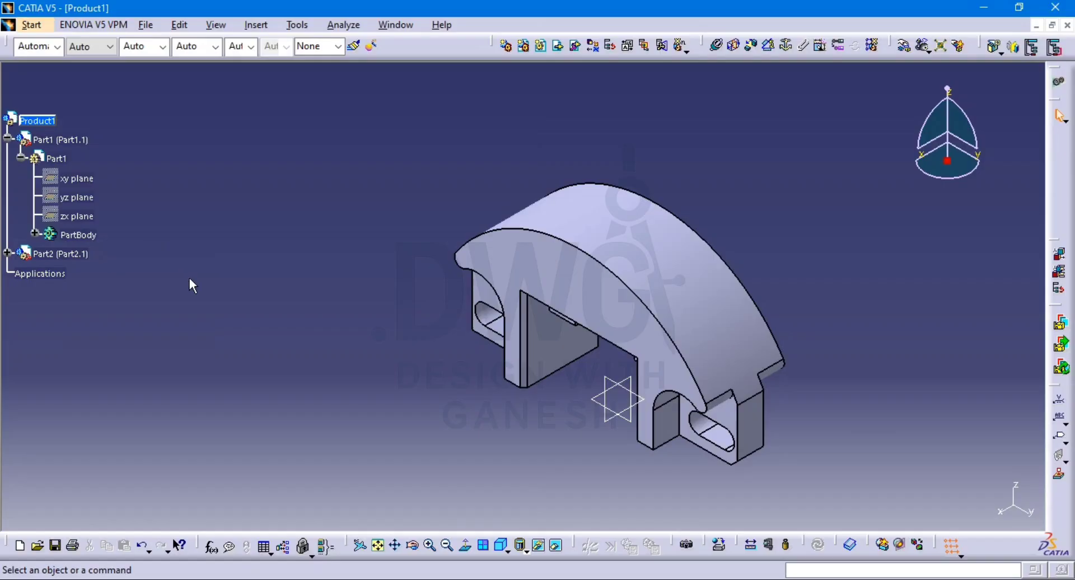
{"action": "middle_click_drag", "start_coordinate": [681, 442], "coordinate": [593, 437]}
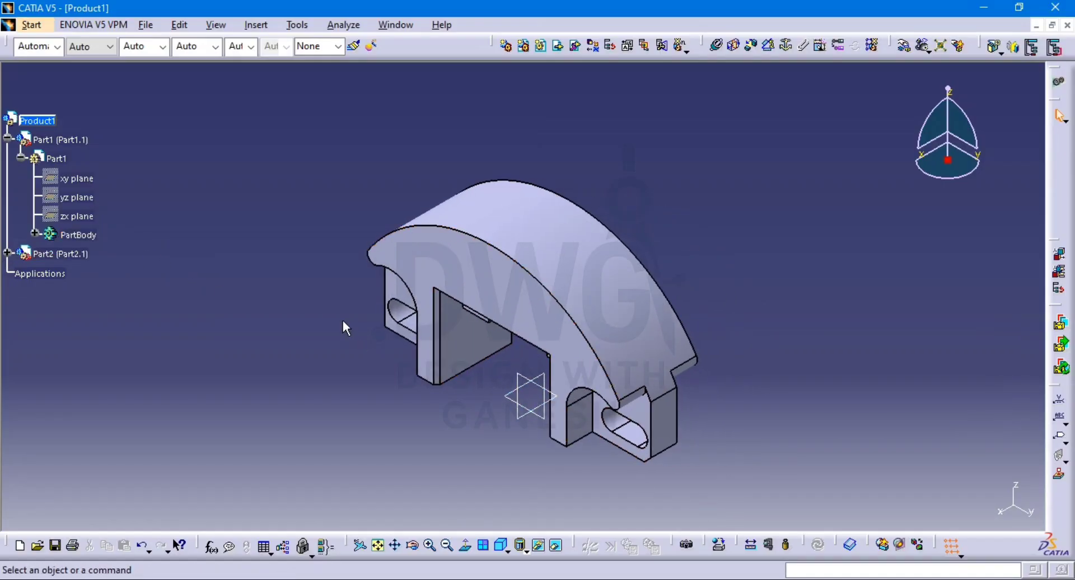
{"action": "left_click", "coordinate": [7, 137]}
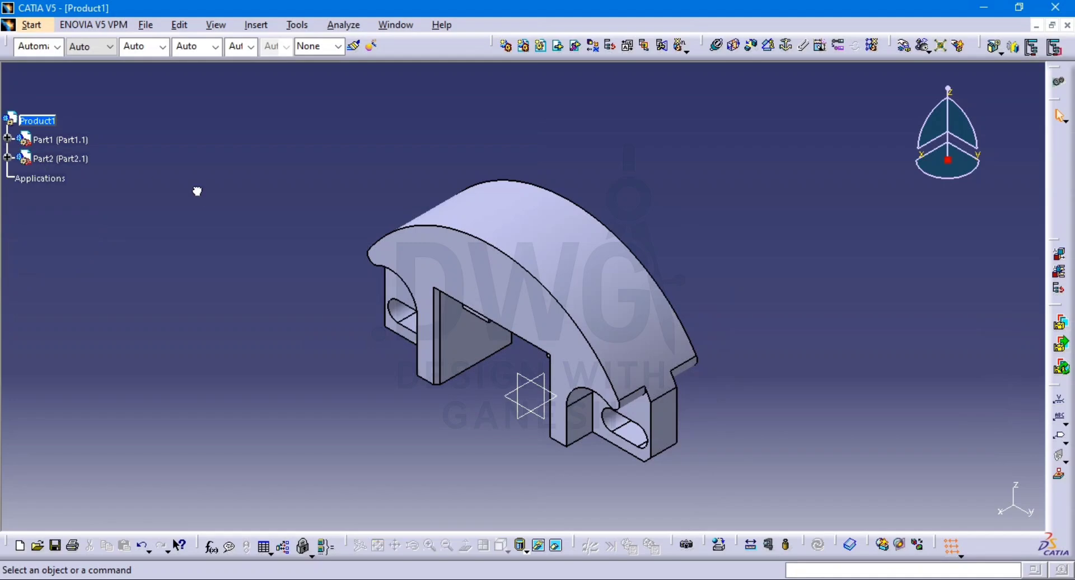
Activate Part2 and open a positioned sketch on its yz plane
{"action": "left_click", "coordinate": [7, 158]}
{"action": "left_click", "coordinate": [21, 176]}
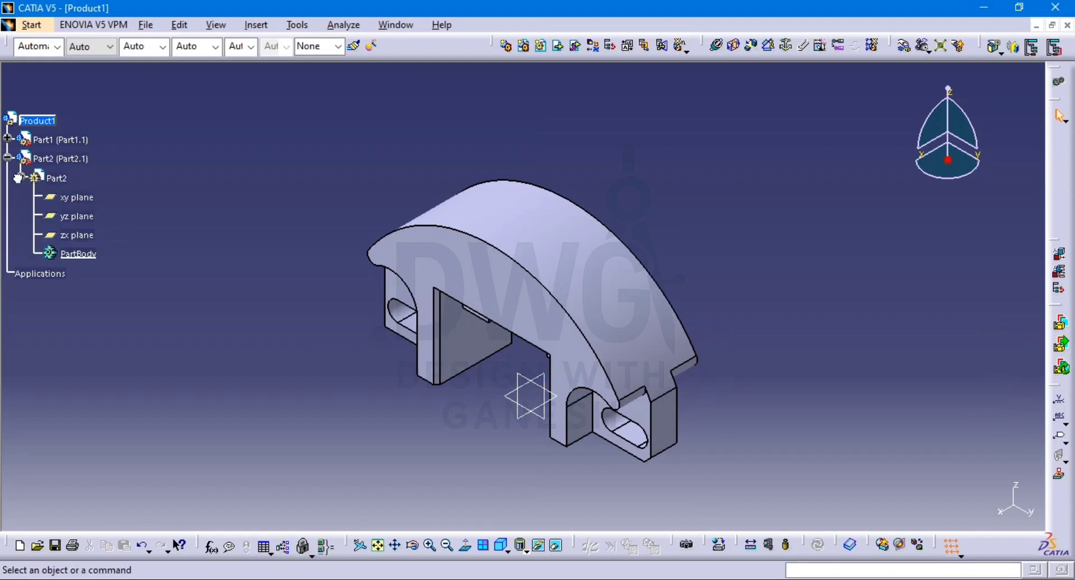
{"action": "left_click", "coordinate": [77, 253]}
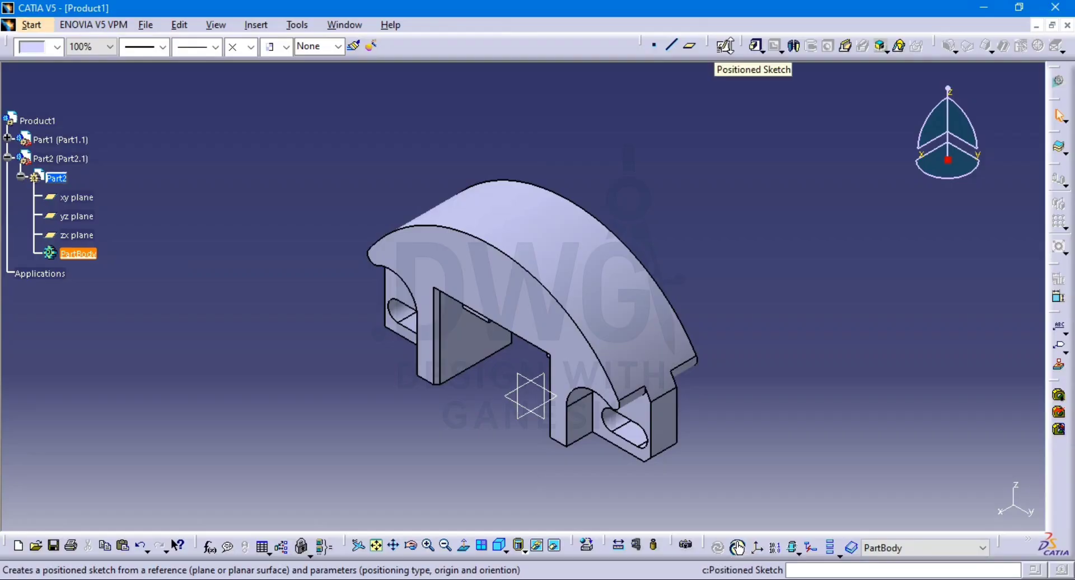
{"action": "left_click", "coordinate": [729, 51]}
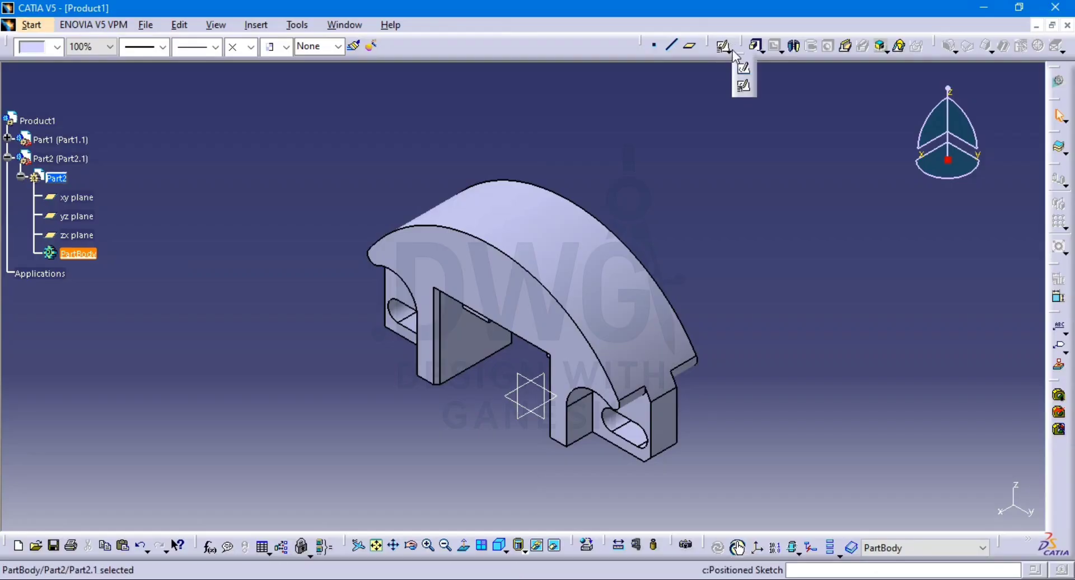
{"action": "left_click", "coordinate": [744, 88]}
{"action": "left_click", "coordinate": [529, 400]}
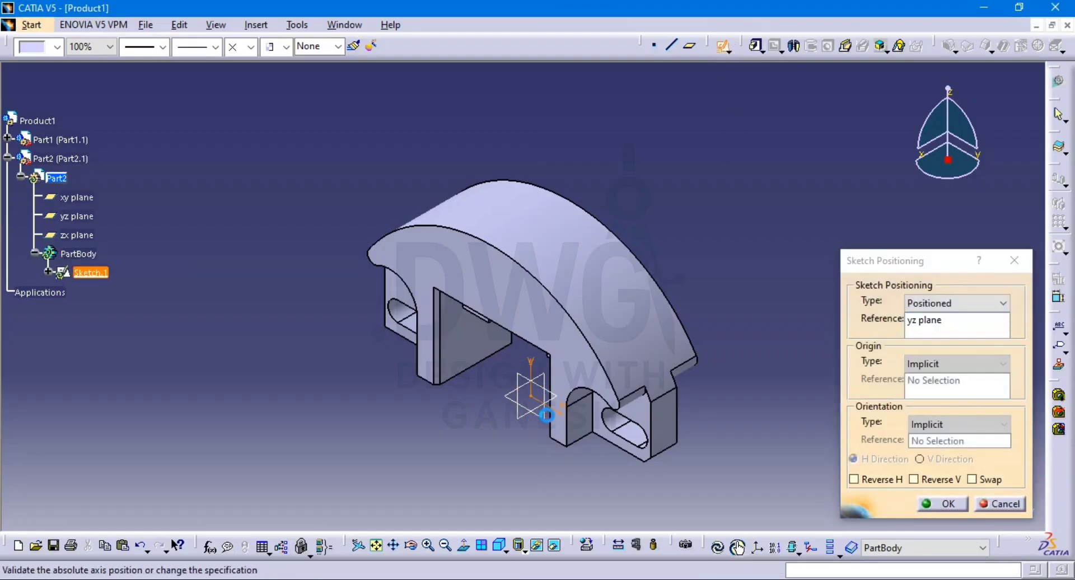
{"action": "left_click", "coordinate": [917, 473]}
{"action": "left_click", "coordinate": [944, 504]}
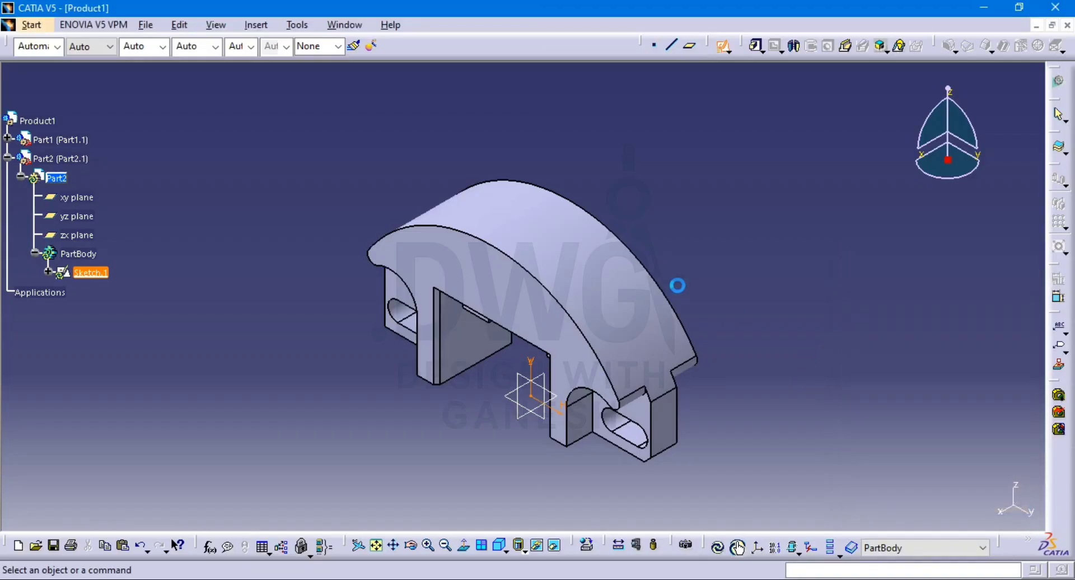
{"action": "middle_click_drag", "start_coordinate": [625, 273], "coordinate": [569, 106]}
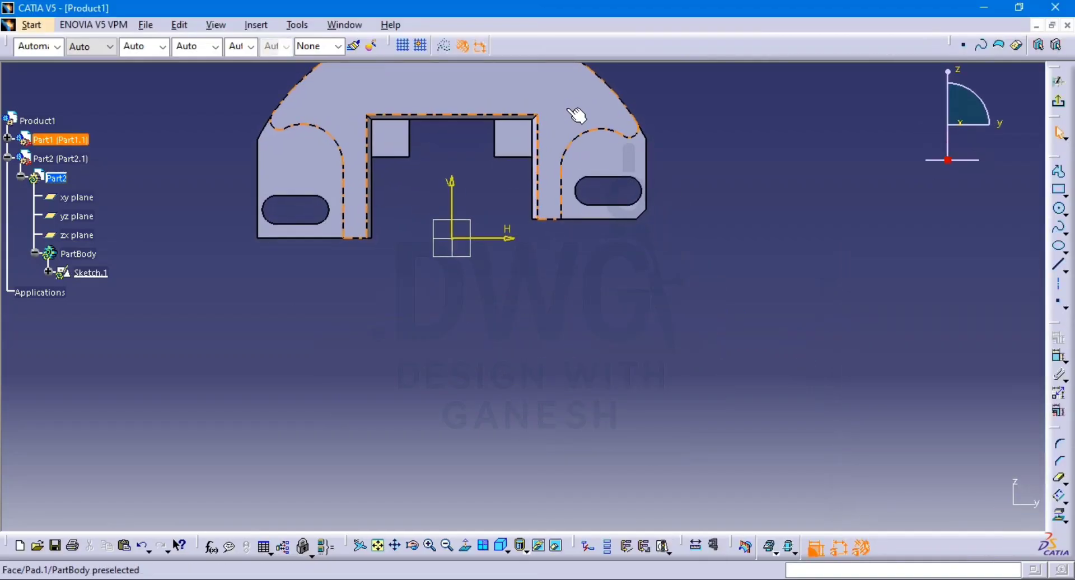
Consult the 37 mm wide part's views in Full assembly.pdf and sketch a centered rectangle about 13.1 by 6 mm on the sketch origin in CATIA
{"action": "key", "text": "alt+Tab"}
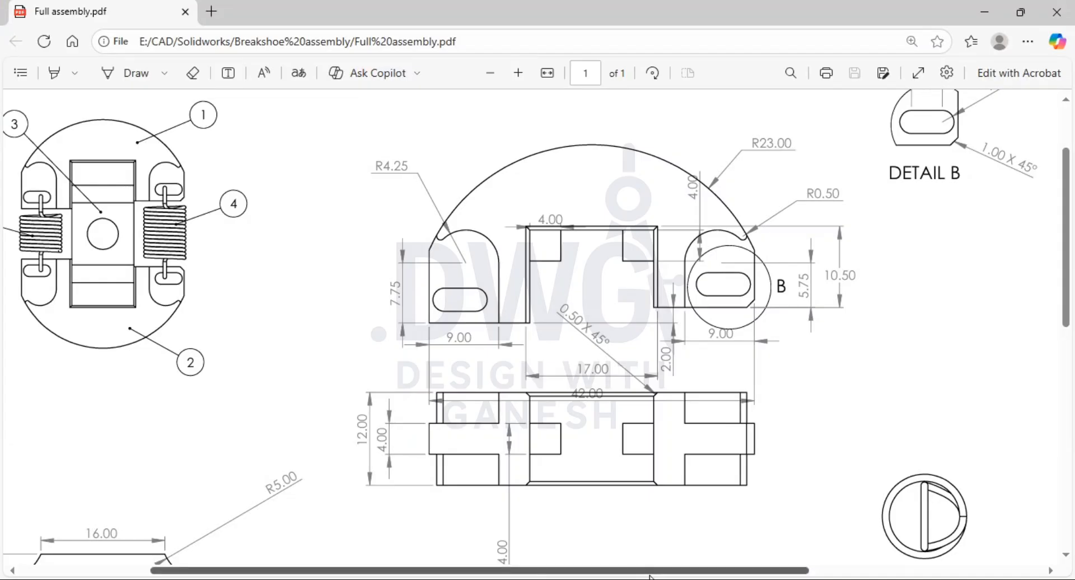
{"action": "scroll", "coordinate": [354, 485], "scroll_direction": "left", "scroll_amount": 4}
{"action": "scroll", "coordinate": [388, 458], "scroll_direction": "down", "scroll_amount": 5}
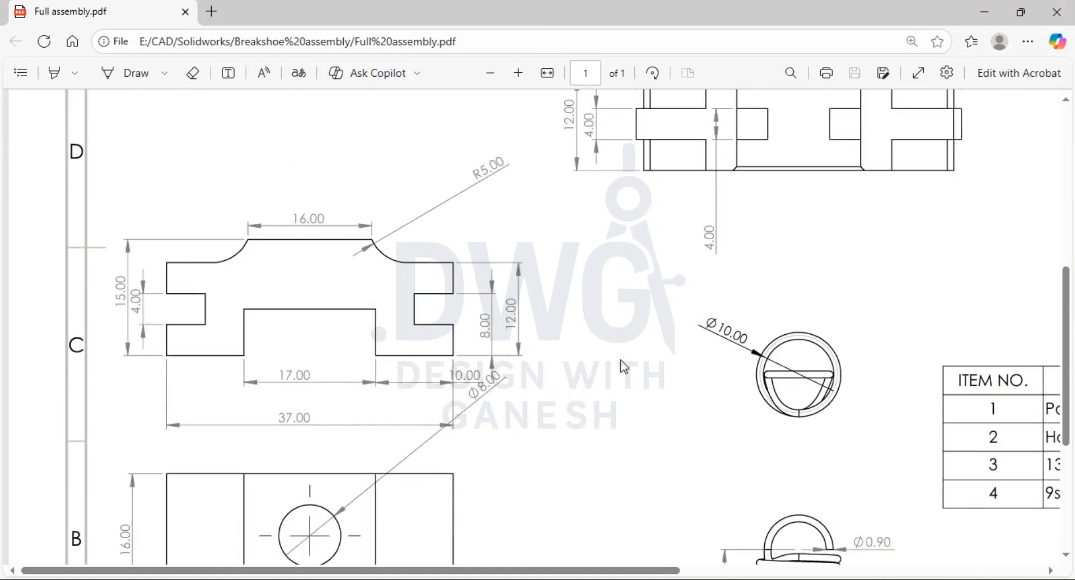
{"action": "scroll", "coordinate": [623, 367], "scroll_direction": "down", "scroll_amount": 3}
{"action": "key", "text": "alt+Tab"}
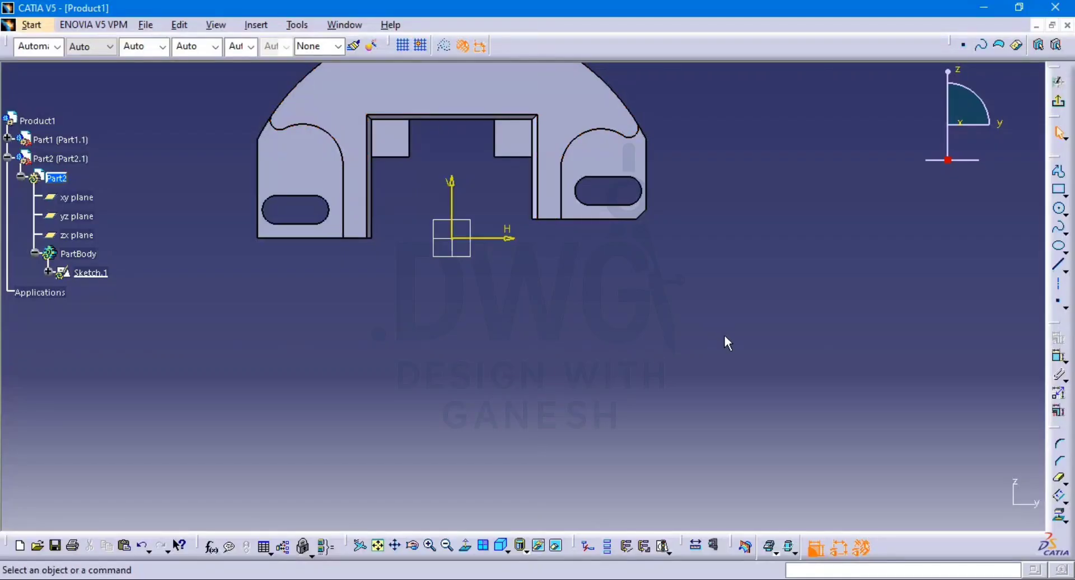
{"action": "left_click", "coordinate": [1066, 194]}
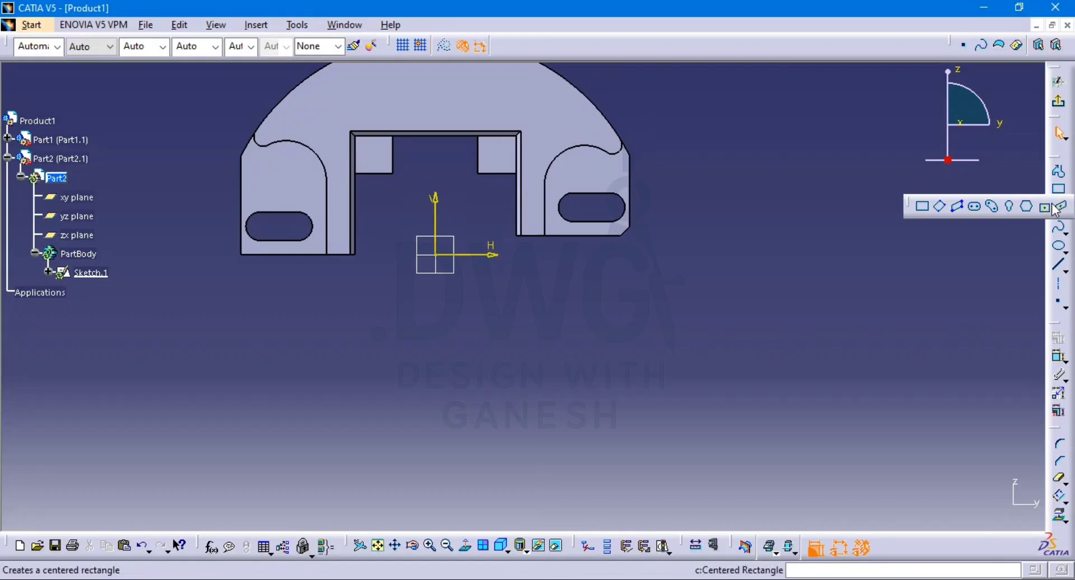
{"action": "left_click", "coordinate": [1052, 207]}
{"action": "left_click", "coordinate": [436, 255]}
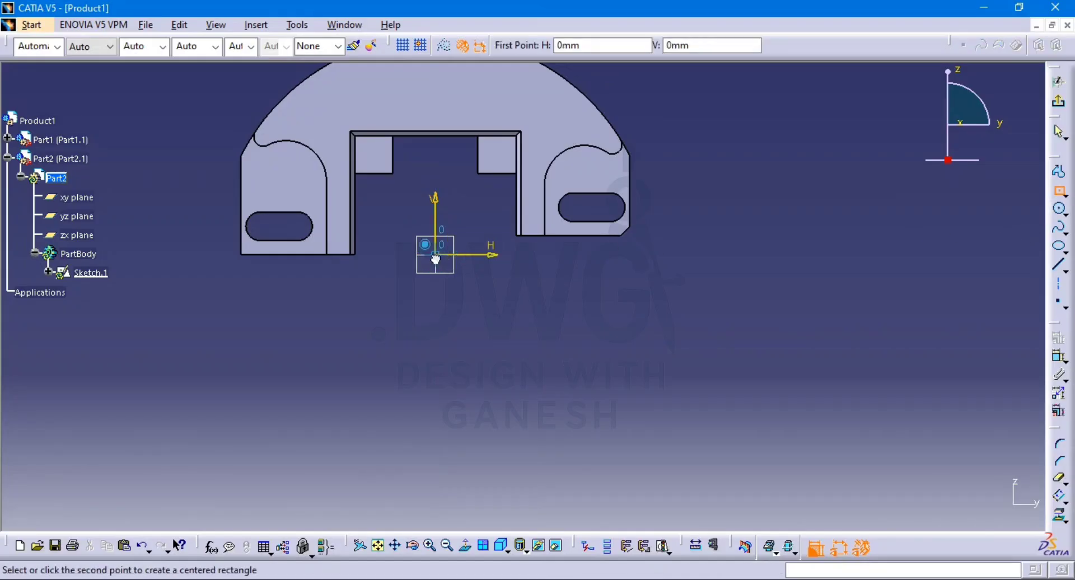
{"action": "left_click", "coordinate": [497, 226]}
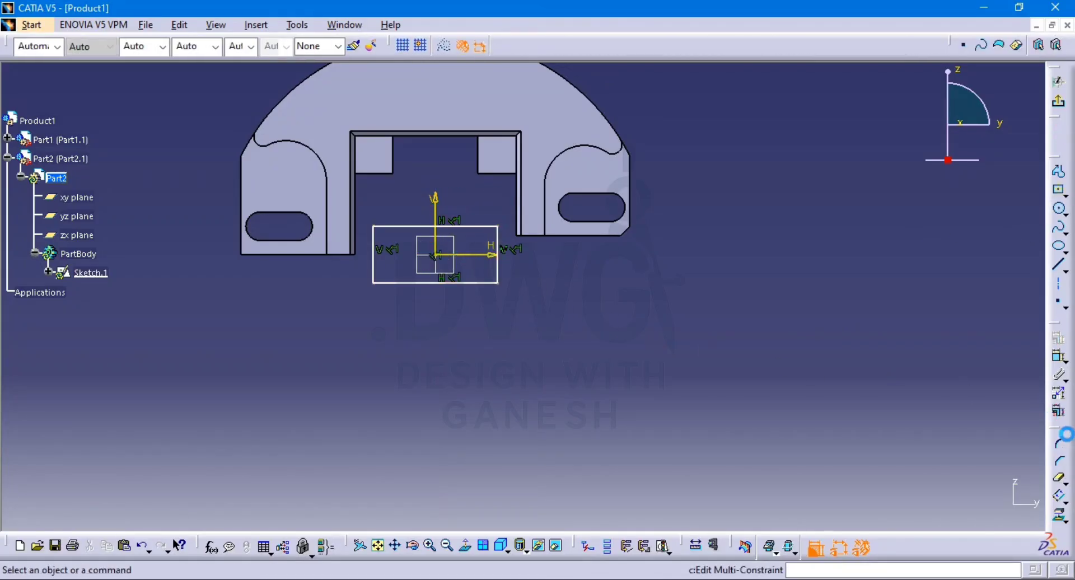
Dimension the rectangle's width and set it to 17 mm
{"action": "left_click", "coordinate": [1058, 357]}
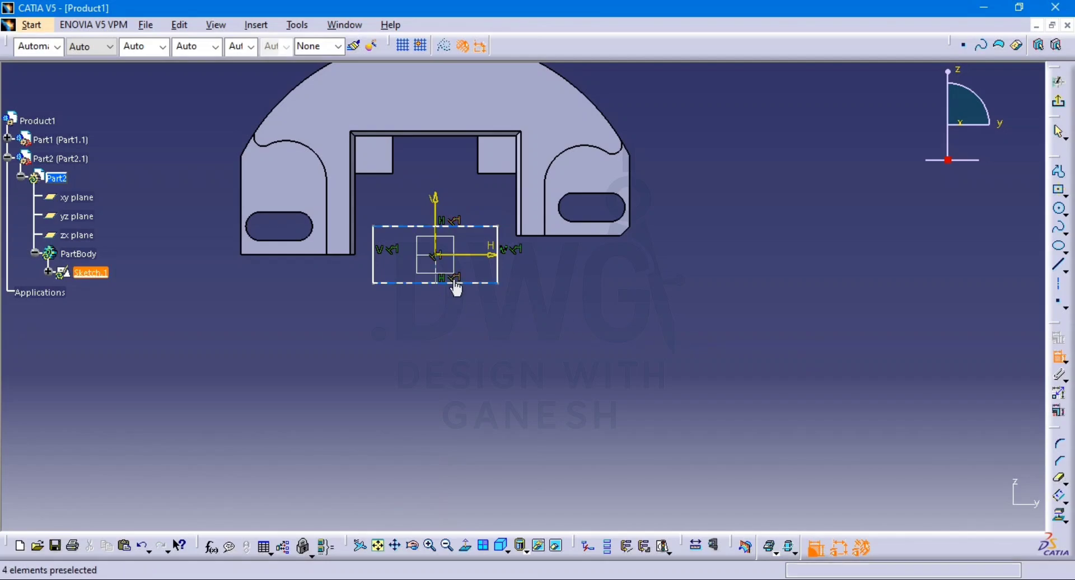
{"action": "left_click", "coordinate": [480, 283]}
{"action": "left_click", "coordinate": [448, 312]}
{"action": "double_click", "coordinate": [443, 309]}
{"action": "type", "text": "17"}
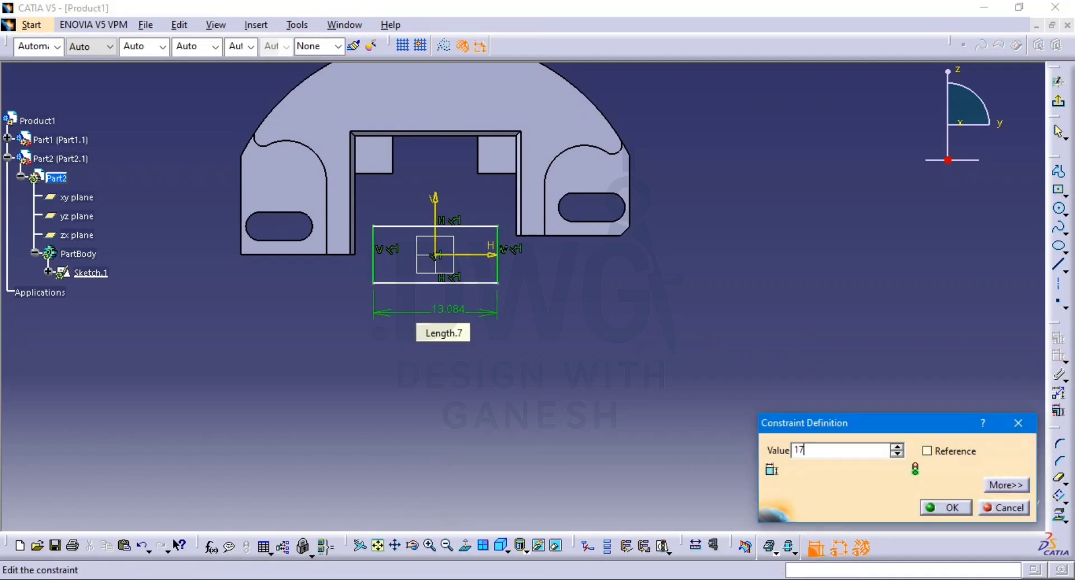
{"action": "key", "text": "Return"}
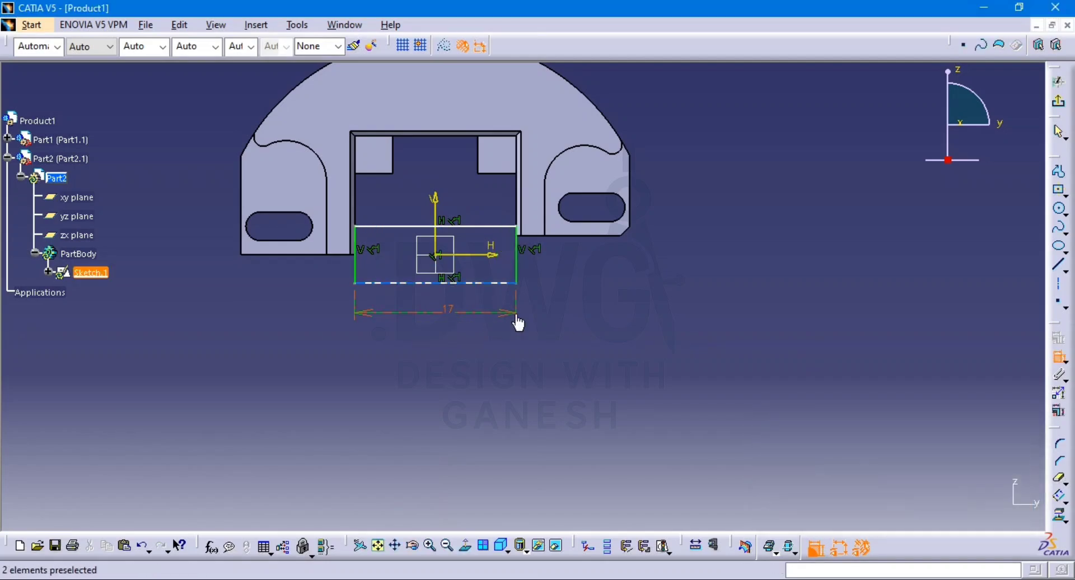
Dimension the rectangle's height and set it to 6 mm
{"action": "left_click", "coordinate": [516, 269]}
{"action": "left_click", "coordinate": [552, 275]}
{"action": "double_click", "coordinate": [548, 268]}
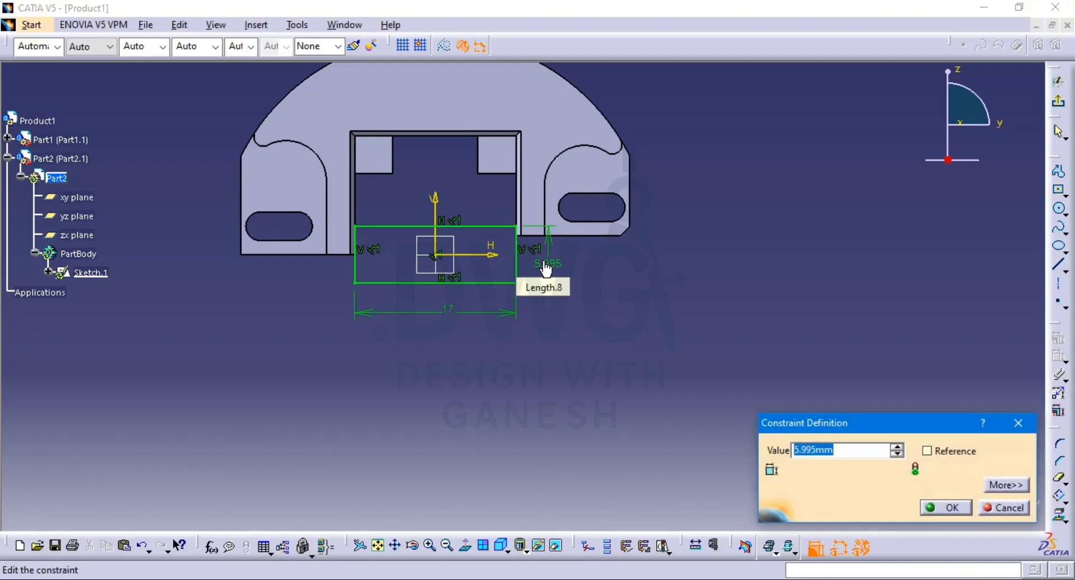
{"action": "type", "text": "6"}
{"action": "key", "text": "Return"}
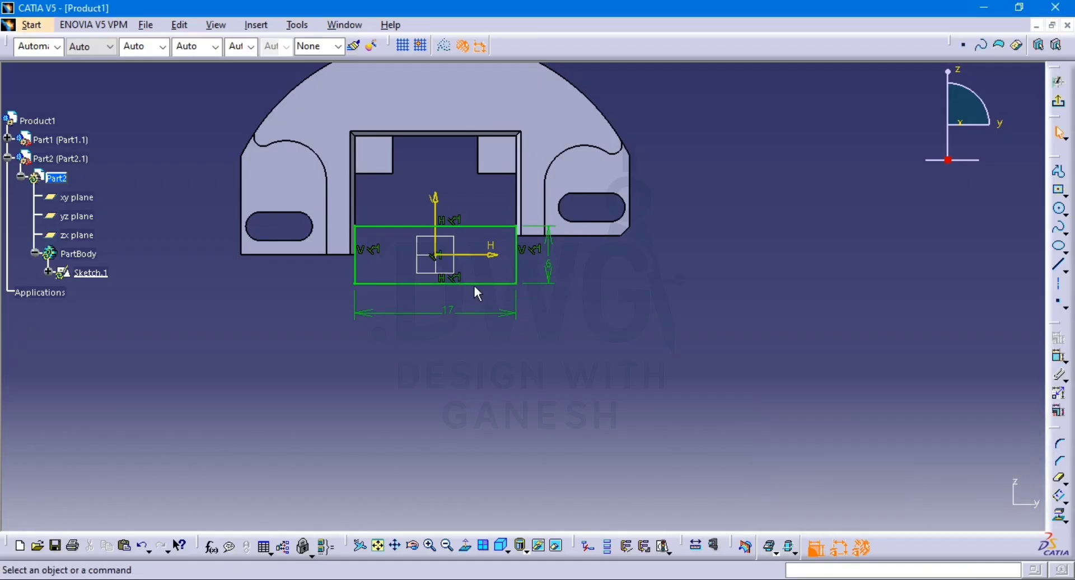
Convert the rectangle's lower edge to a construction line
{"action": "left_click", "coordinate": [477, 284]}
{"action": "left_click", "coordinate": [443, 46]}
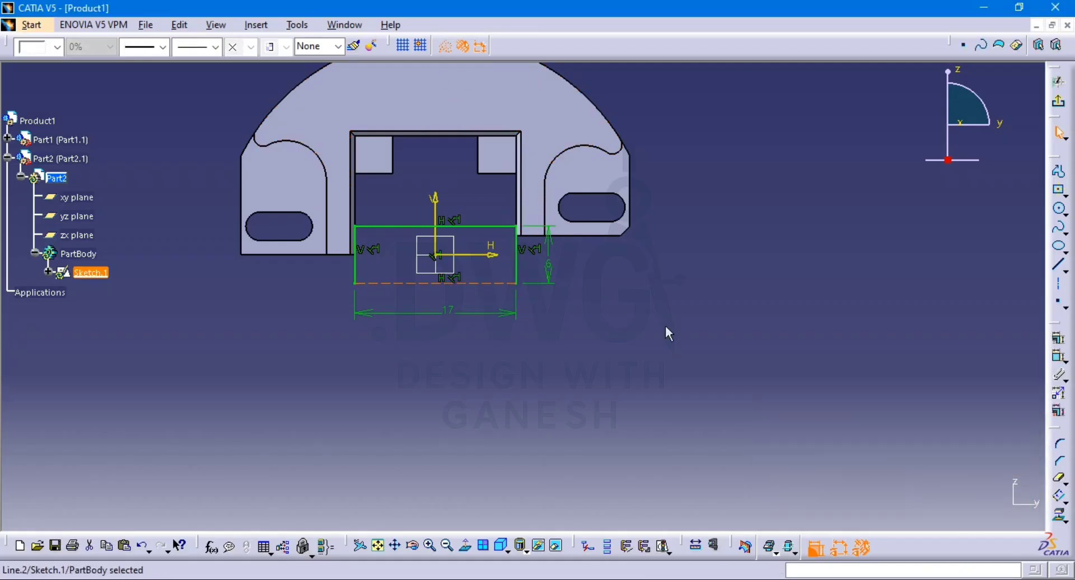
{"action": "middle_click_drag", "start_coordinate": [615, 298], "coordinate": [692, 362]}
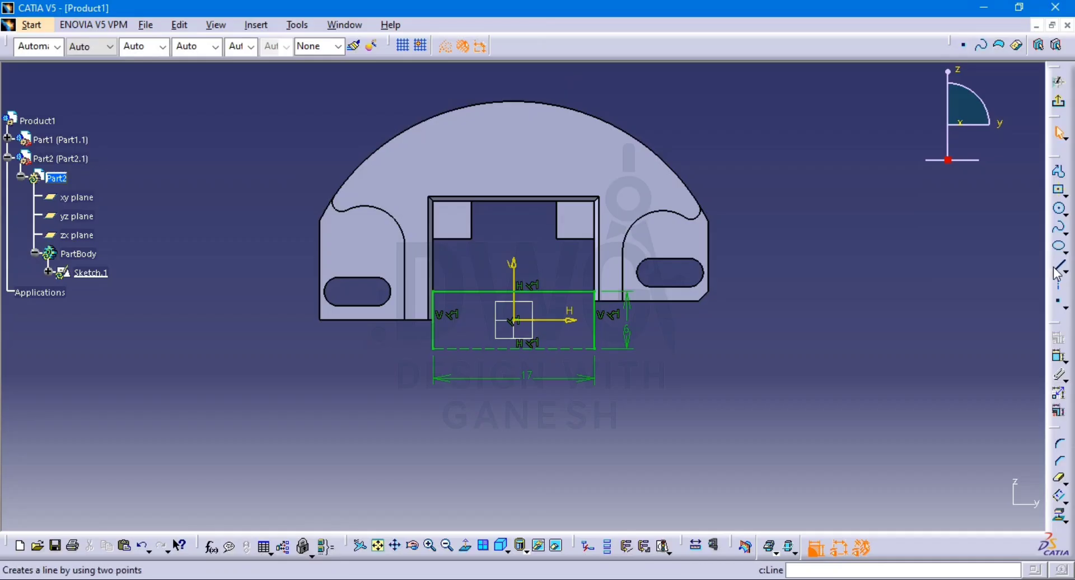
Draw a horizontal line outward to the right from the rectangle's lower-right corner
{"action": "left_click", "coordinate": [1058, 265]}
{"action": "left_click", "coordinate": [596, 351]}
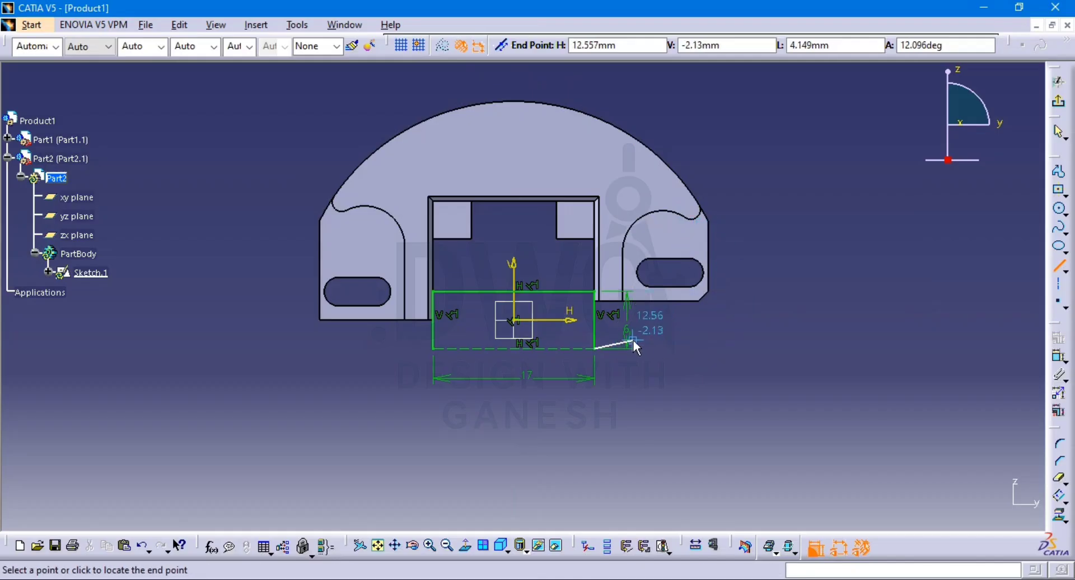
{"action": "left_click", "coordinate": [689, 349]}
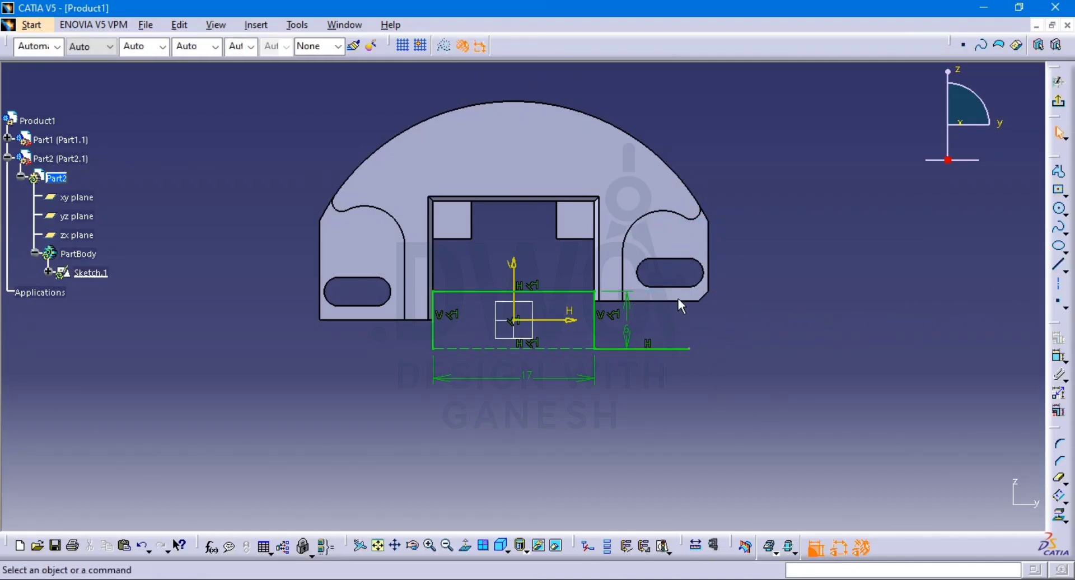
Draw a stepped profile up from the lower horizontal line's right end, with a side notch about 5 mm deep and 3 mm high
{"action": "left_click", "coordinate": [1058, 171]}
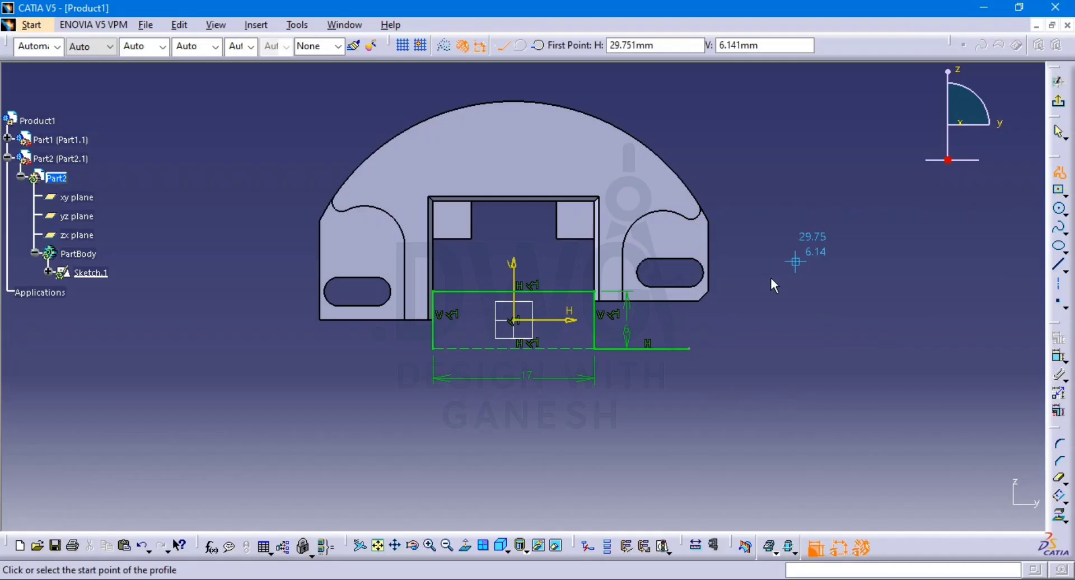
{"action": "left_click", "coordinate": [688, 350]}
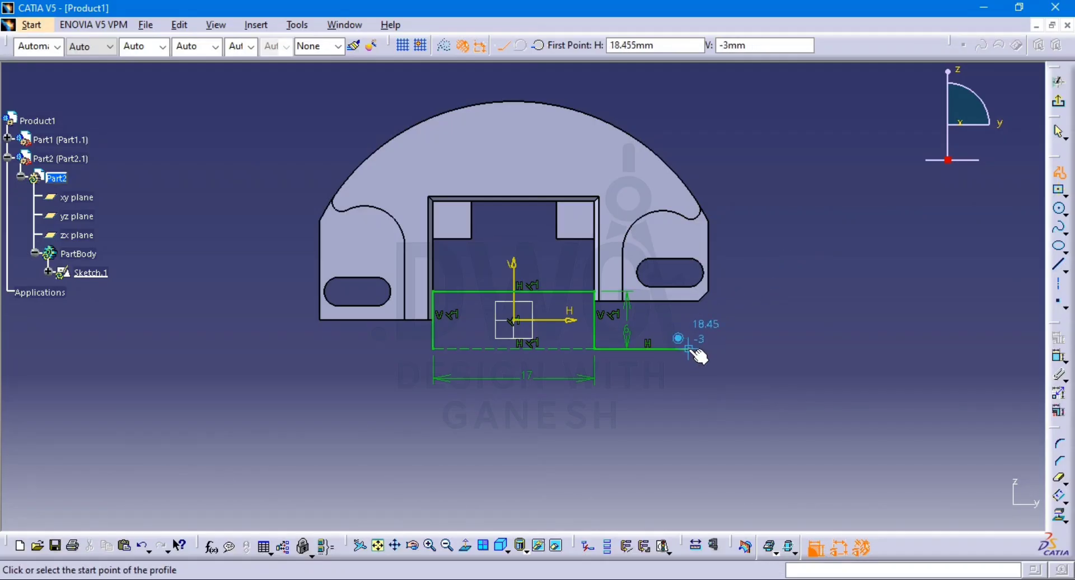
{"action": "left_click", "coordinate": [688, 306]}
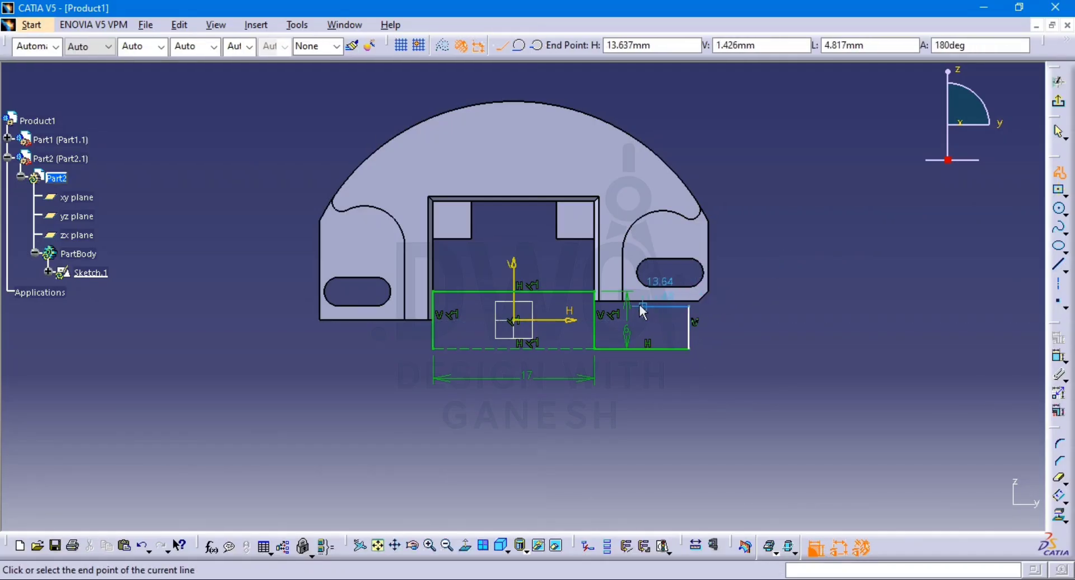
{"action": "left_click", "coordinate": [640, 306]}
{"action": "left_click", "coordinate": [641, 280]}
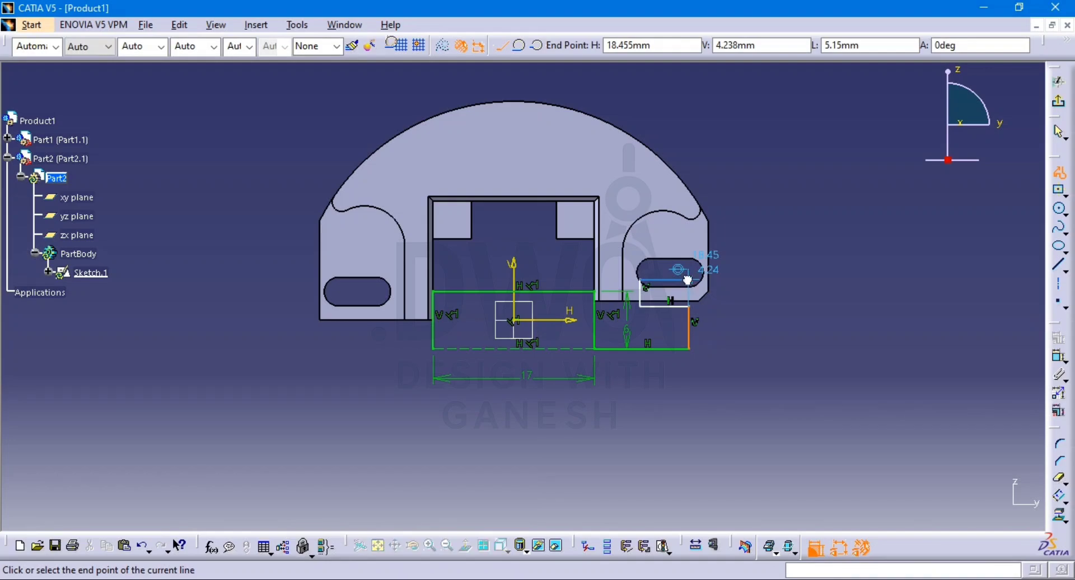
{"action": "left_click", "coordinate": [689, 279]}
{"action": "left_click", "coordinate": [689, 236]}
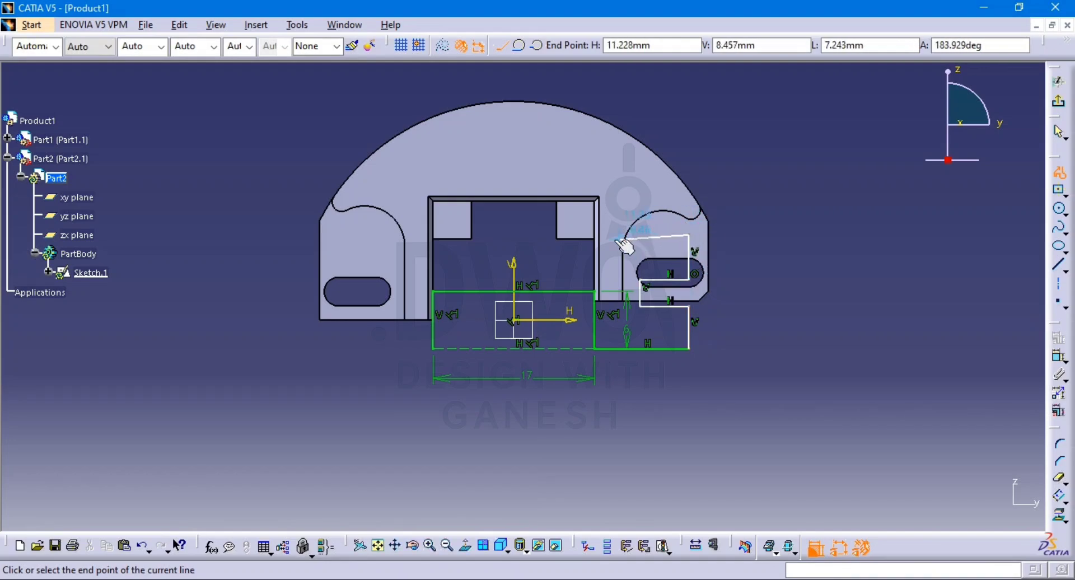
{"action": "left_click", "coordinate": [614, 235]}
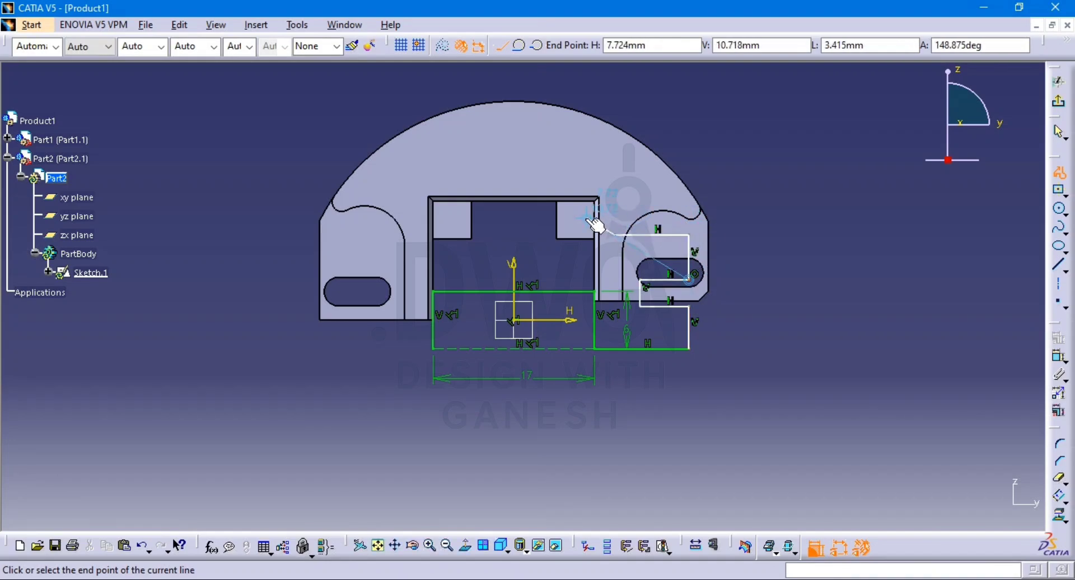
Continue the profile with a tangent arc of about 1.2 mm radius and a horizontal top line about 16 mm long, then end it
{"action": "left_click", "coordinate": [518, 45]}
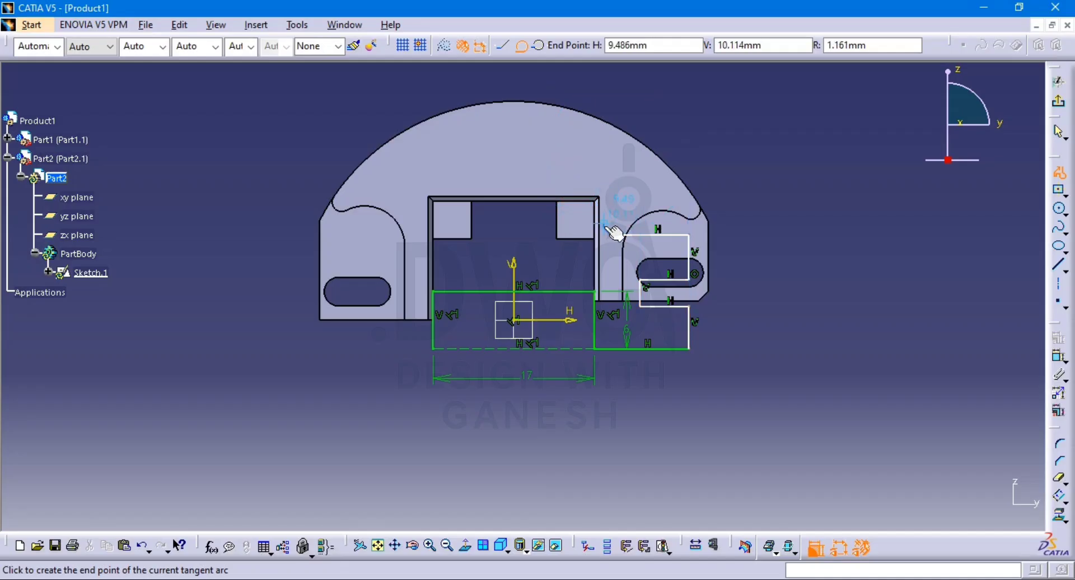
{"action": "left_click", "coordinate": [606, 225]}
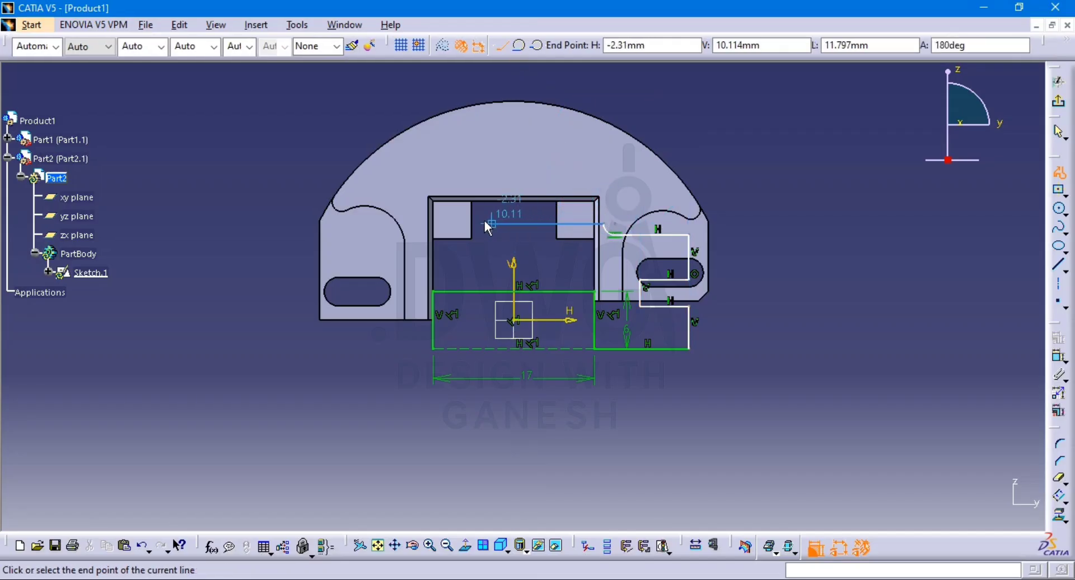
{"action": "left_click", "coordinate": [453, 224]}
{"action": "key", "text": "Escape"}
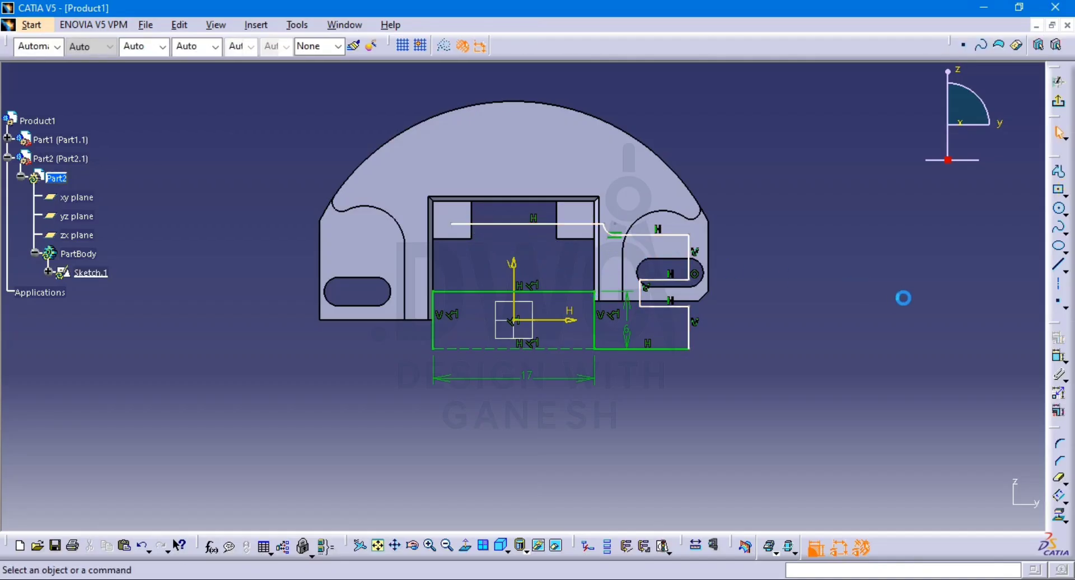
Constrain the two endpoints of the top line to be symmetric about the sketch's vertical axis
{"action": "left_click", "coordinate": [1056, 358]}
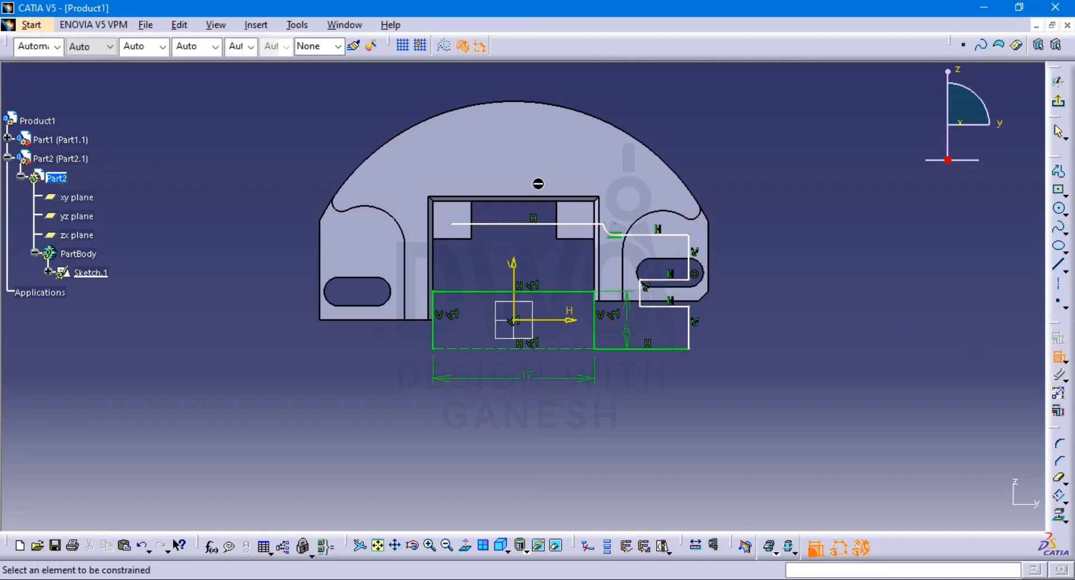
{"action": "left_click", "coordinate": [610, 226]}
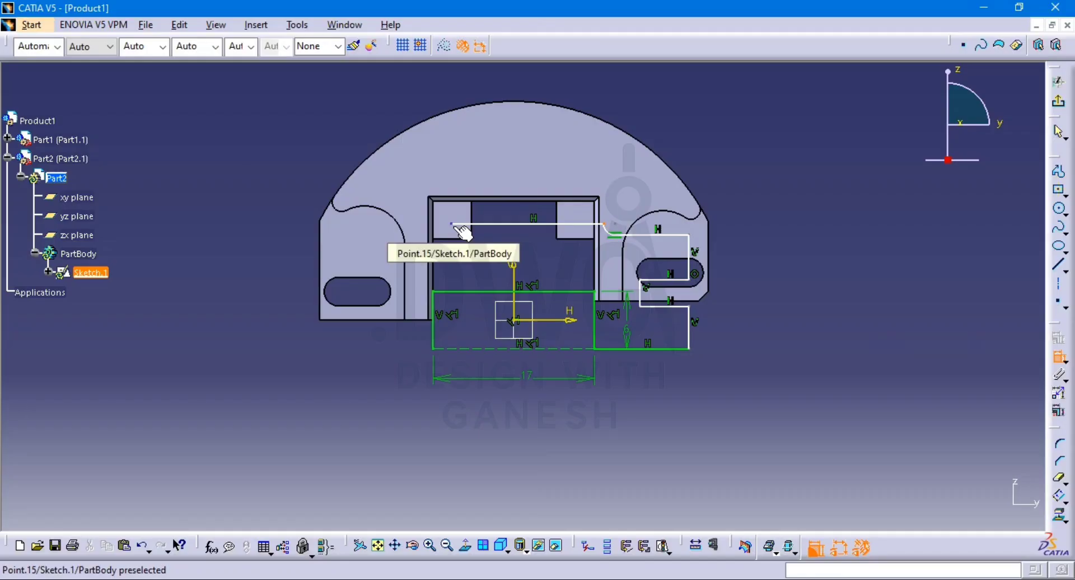
{"action": "left_click", "coordinate": [448, 225]}
{"action": "right_click", "coordinate": [502, 242]}
{"action": "left_click", "coordinate": [547, 345]}
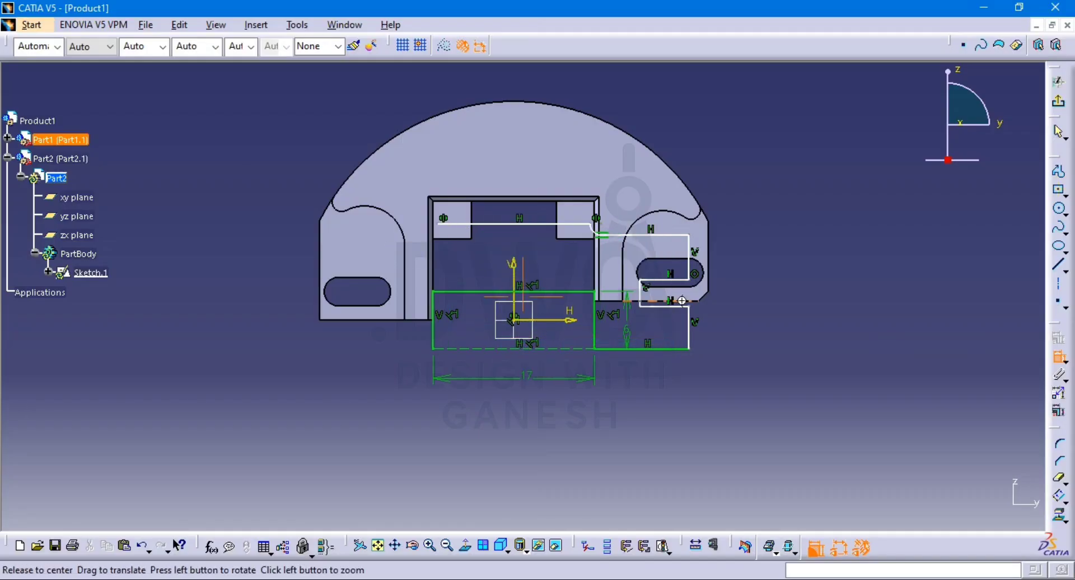
Dimension the height from the lower line to the top line and set it to 15 mm, per the PDF drawing
{"action": "mouse_move", "coordinate": [677, 296]}
{"action": "middle_mouse_down"}
{"action": "mouse_move", "coordinate": [772, 242]}
{"action": "mouse_move", "coordinate": [681, 196]}
{"action": "middle_mouse_up"}
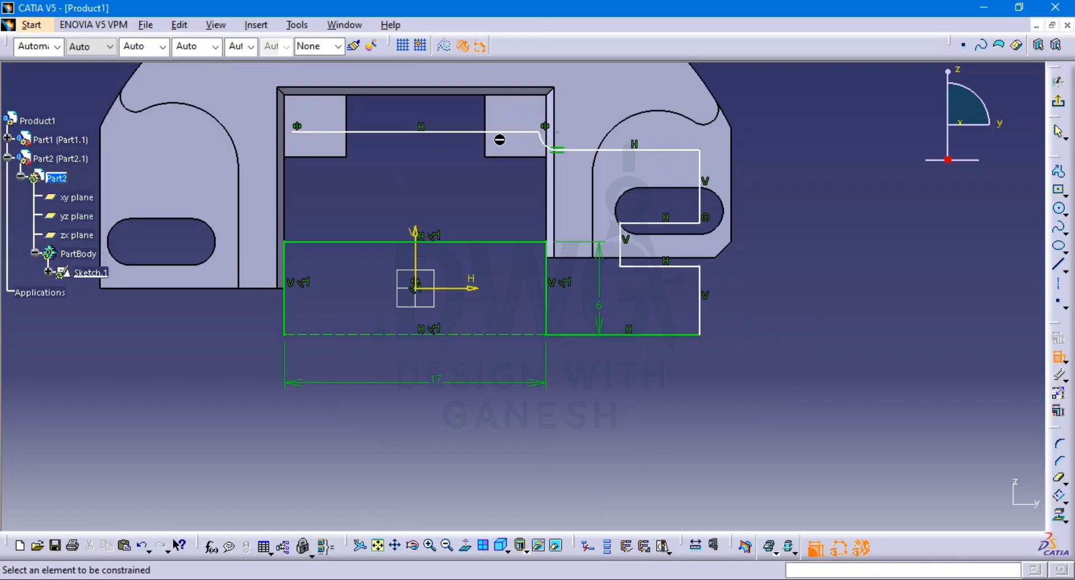
{"action": "left_click", "coordinate": [476, 133]}
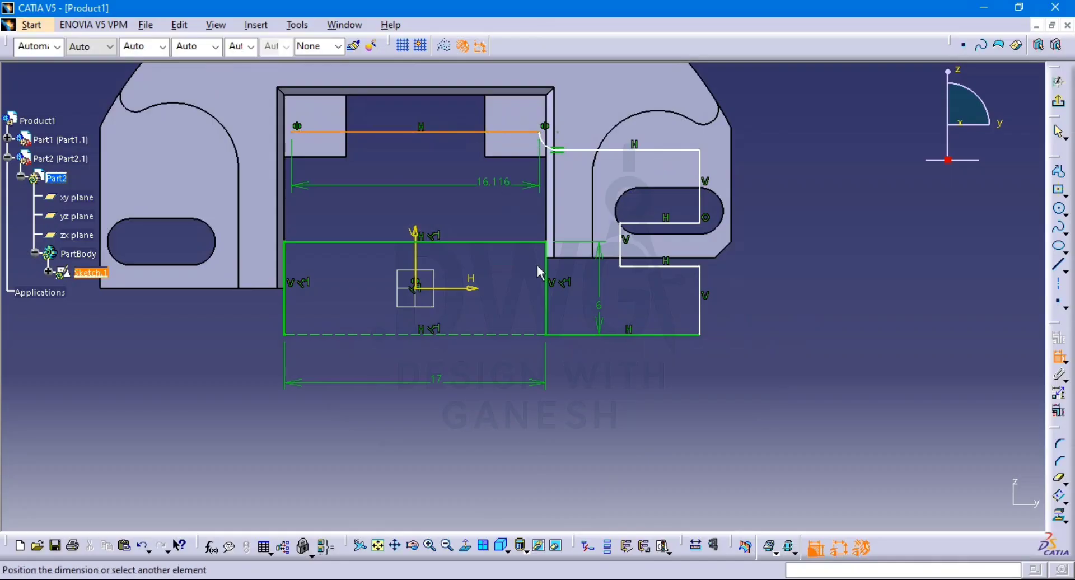
{"action": "left_click", "coordinate": [577, 335]}
{"action": "left_click", "coordinate": [817, 299]}
{"action": "key", "text": "alt+Tab"}
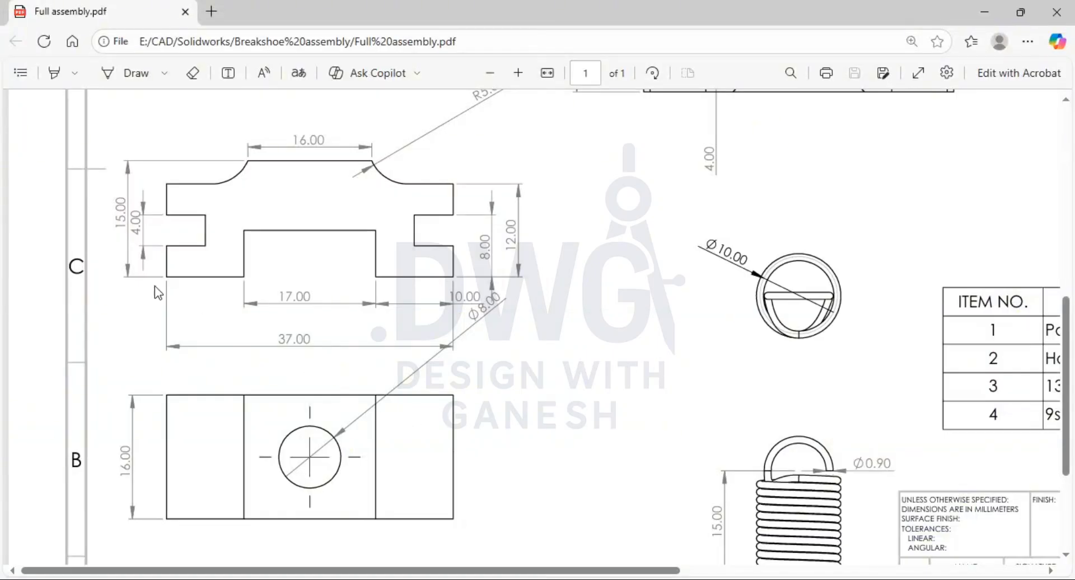
{"action": "key", "text": "alt+Tab"}
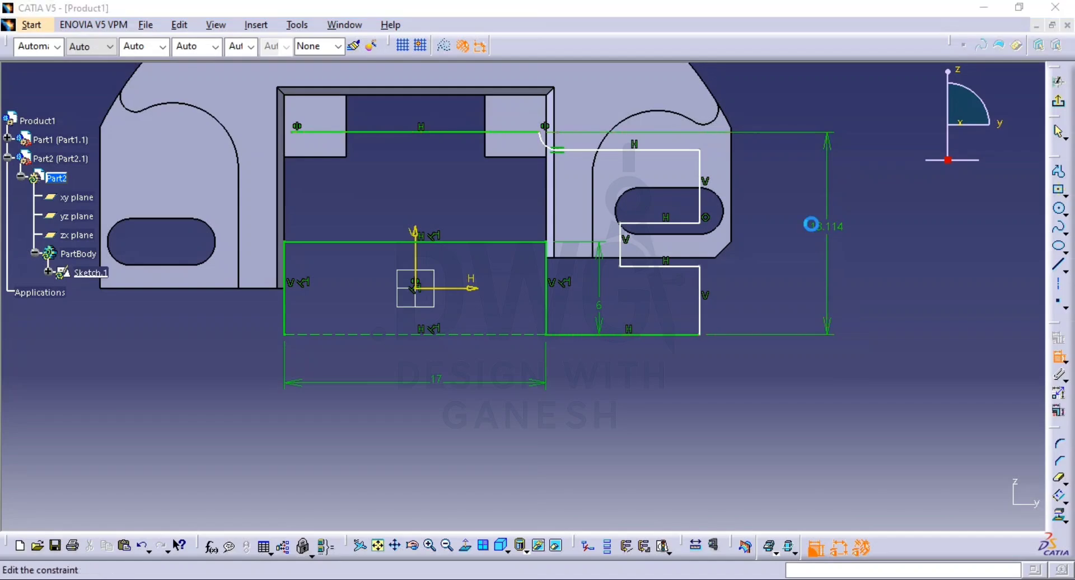
{"action": "double_click", "coordinate": [813, 226]}
{"action": "type", "text": "15"}
{"action": "key", "text": "Return"}
Dimension the side shoulder's height above the lower line and set it to 12 mm, per the PDF drawing
{"action": "middle_click_drag", "start_coordinate": [758, 223], "coordinate": [715, 208]}
{"action": "key", "text": "alt+Tab"}
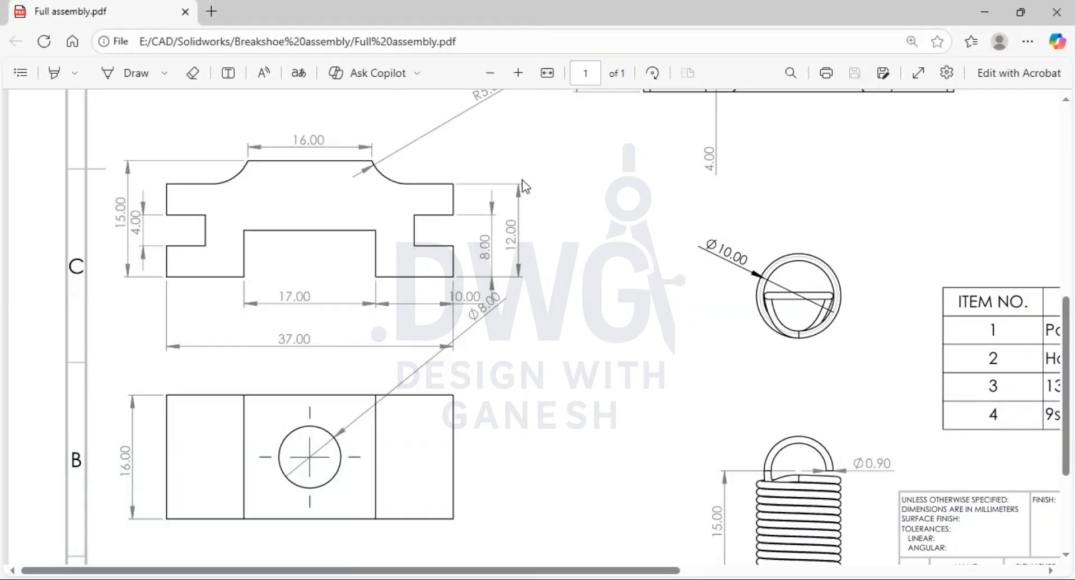
{"action": "key", "text": "alt+Tab"}
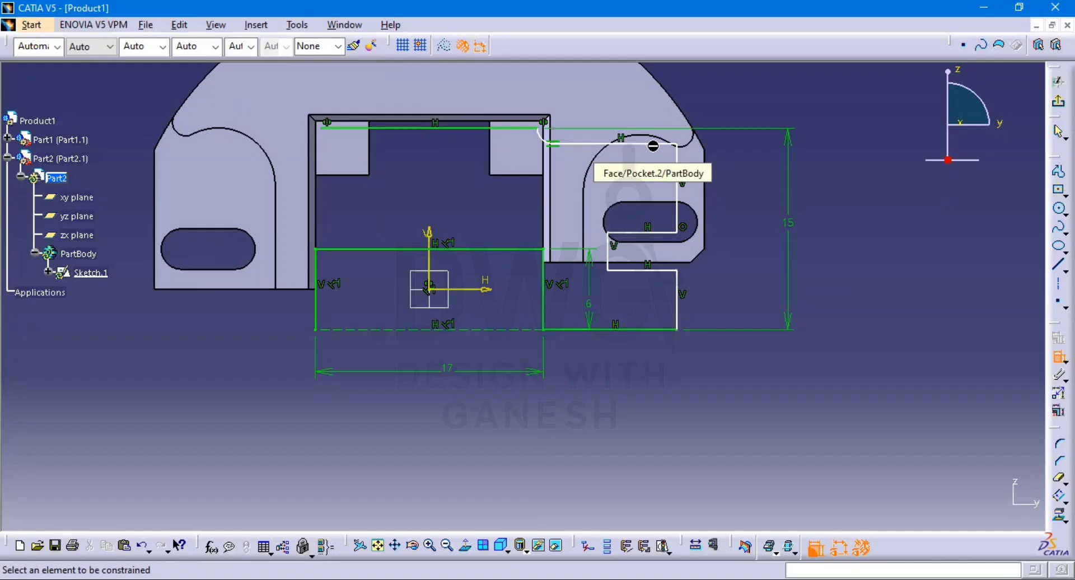
{"action": "left_click", "coordinate": [661, 144]}
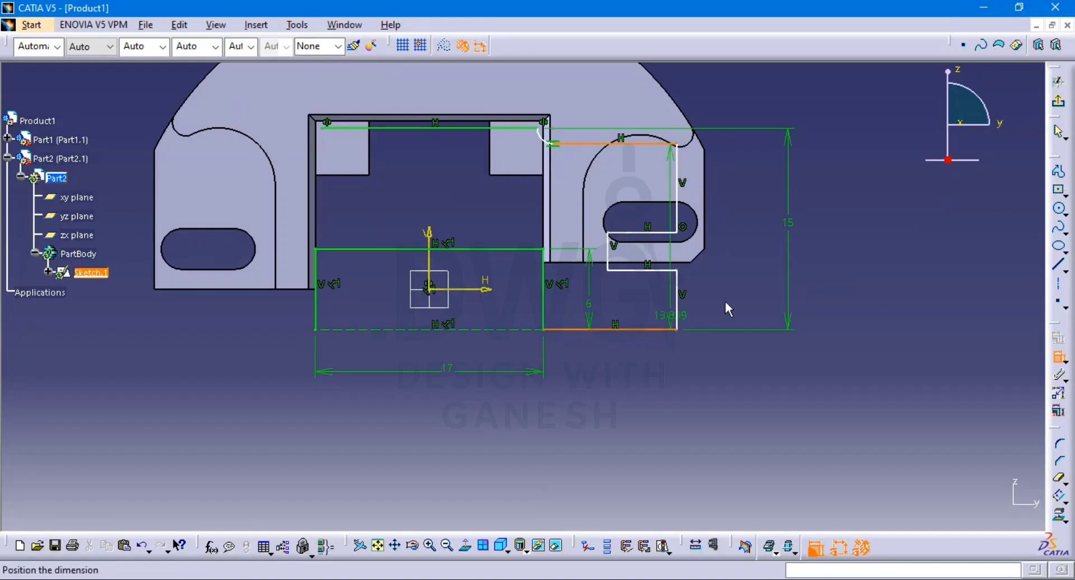
{"action": "left_click", "coordinate": [753, 250]}
{"action": "double_click", "coordinate": [751, 255]}
{"action": "type", "text": "12"}
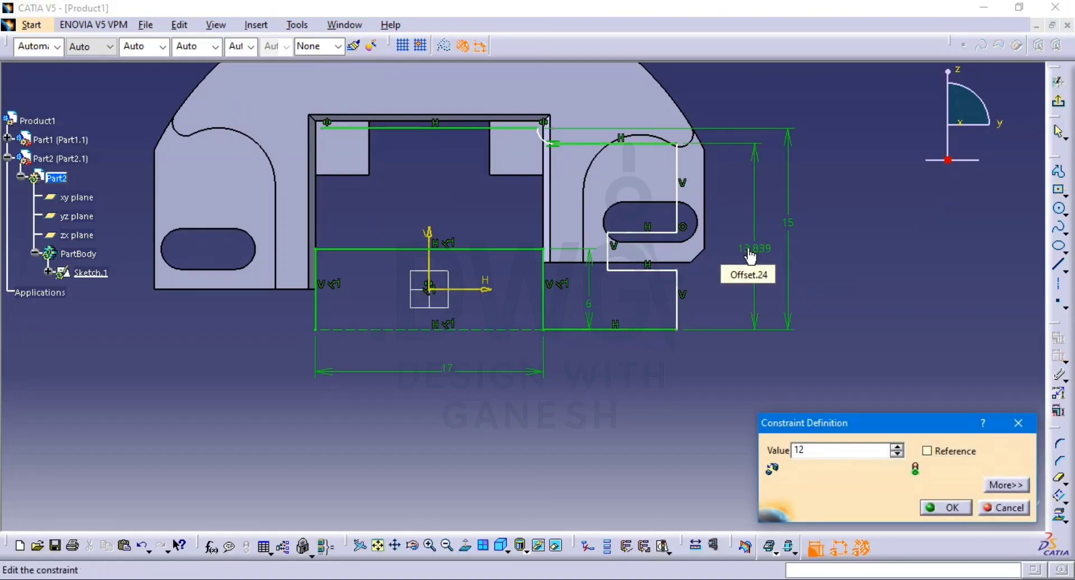
{"action": "key", "text": "Return"}
Dimension the notch's upper edge from the lower line and set the distance to 8 mm
{"action": "left_click", "coordinate": [672, 232]}
{"action": "left_click", "coordinate": [628, 328]}
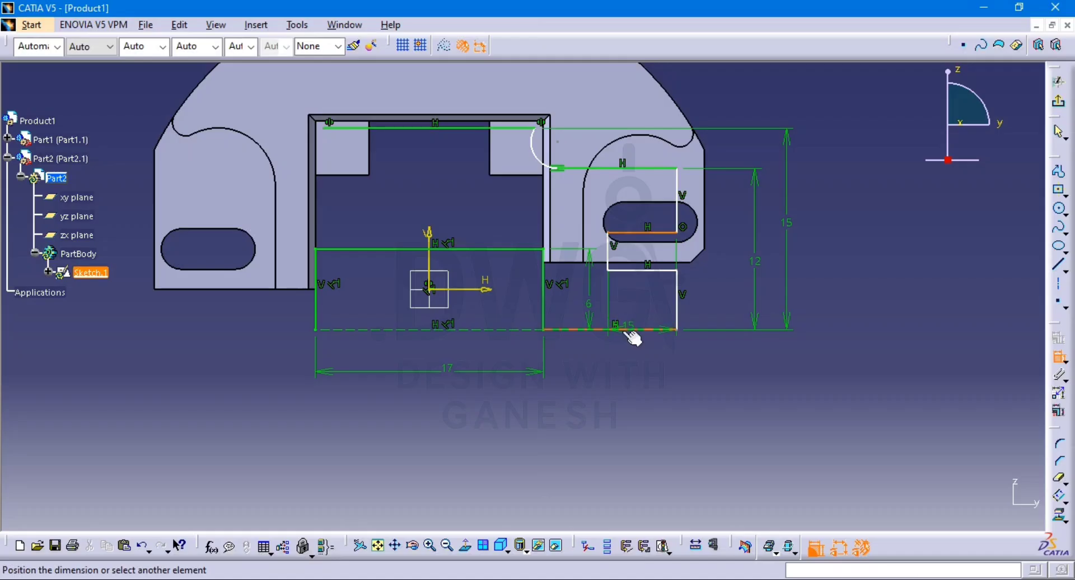
{"action": "left_click", "coordinate": [734, 280]}
{"action": "double_click", "coordinate": [729, 272]}
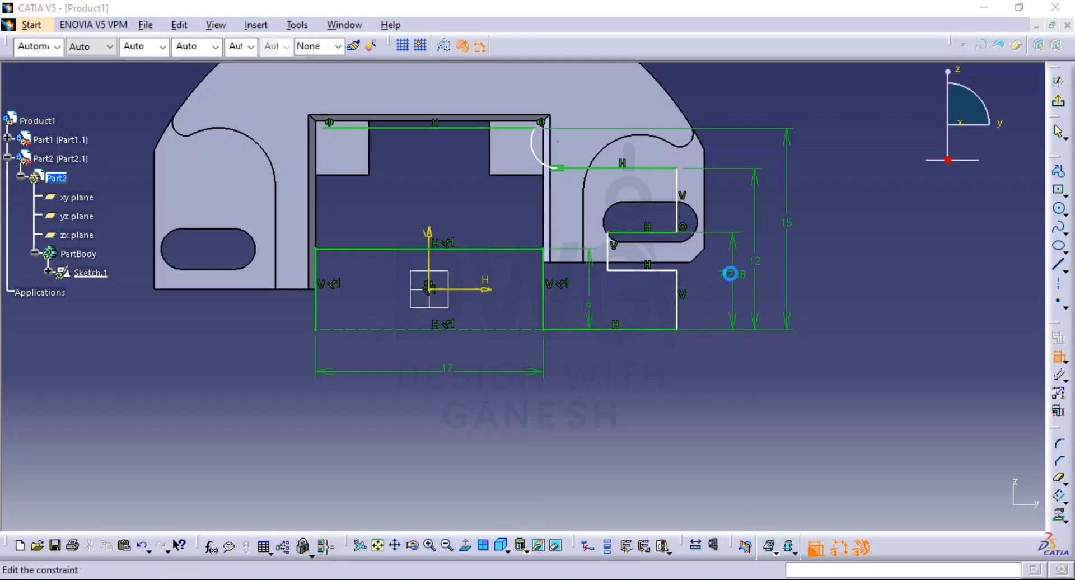
{"action": "type", "text": "8"}
{"action": "key", "text": "Return"}
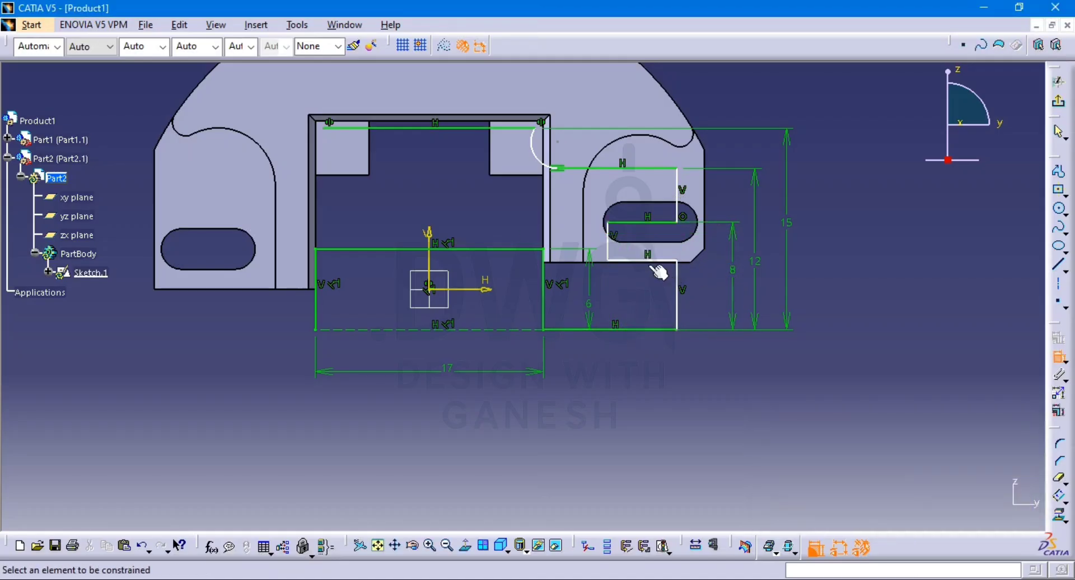
Dimension the notch's vertical inner edge and set its length to 4 mm
{"action": "left_click", "coordinate": [610, 249]}
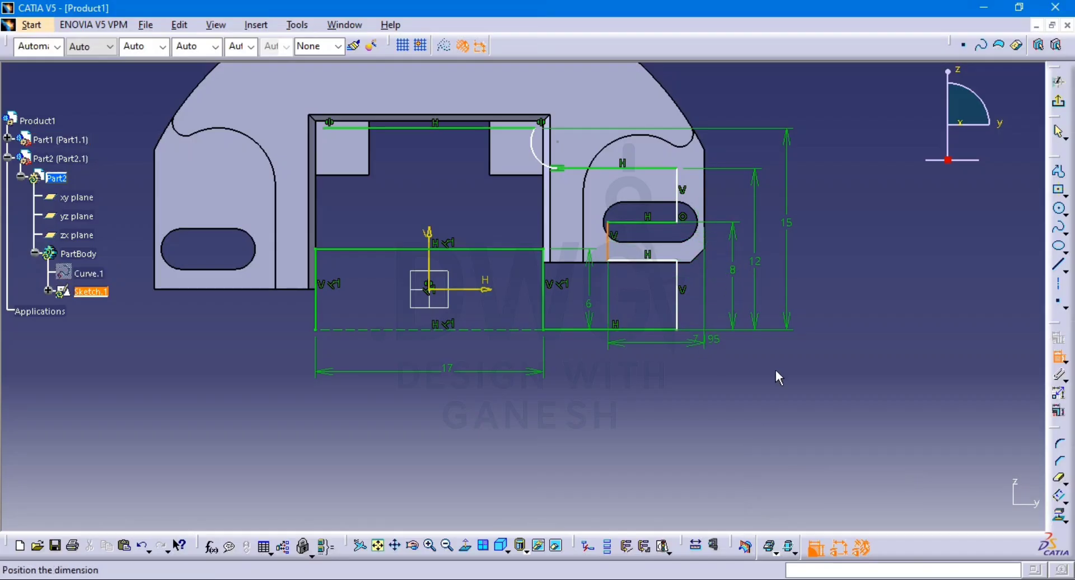
{"action": "key", "text": "Escape"}
{"action": "left_click", "coordinate": [1058, 356]}
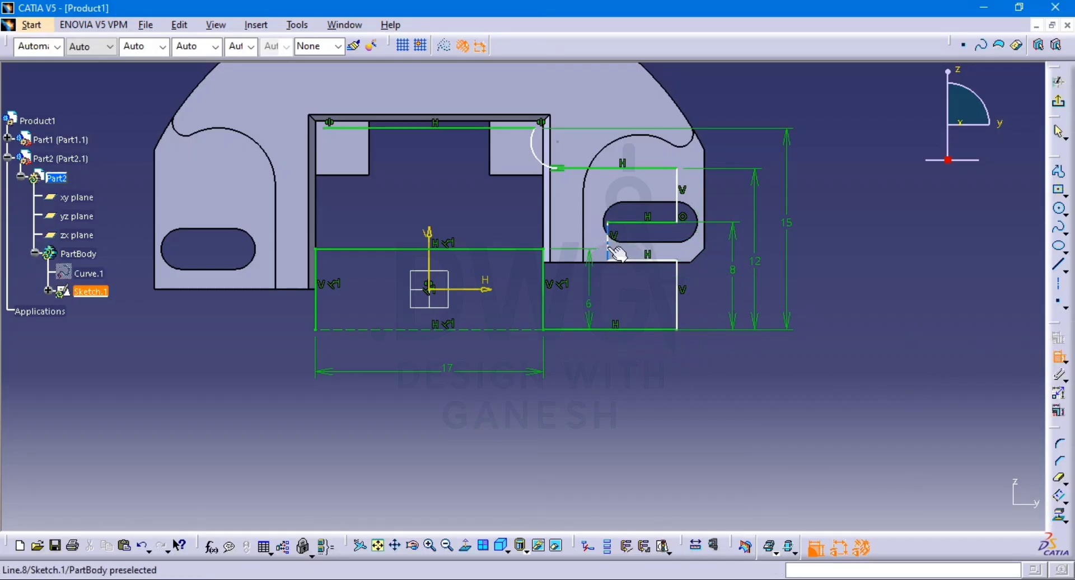
{"action": "left_click", "coordinate": [609, 246]}
{"action": "left_click", "coordinate": [640, 288]}
{"action": "double_click", "coordinate": [641, 292]}
{"action": "type", "text": "4mm"}
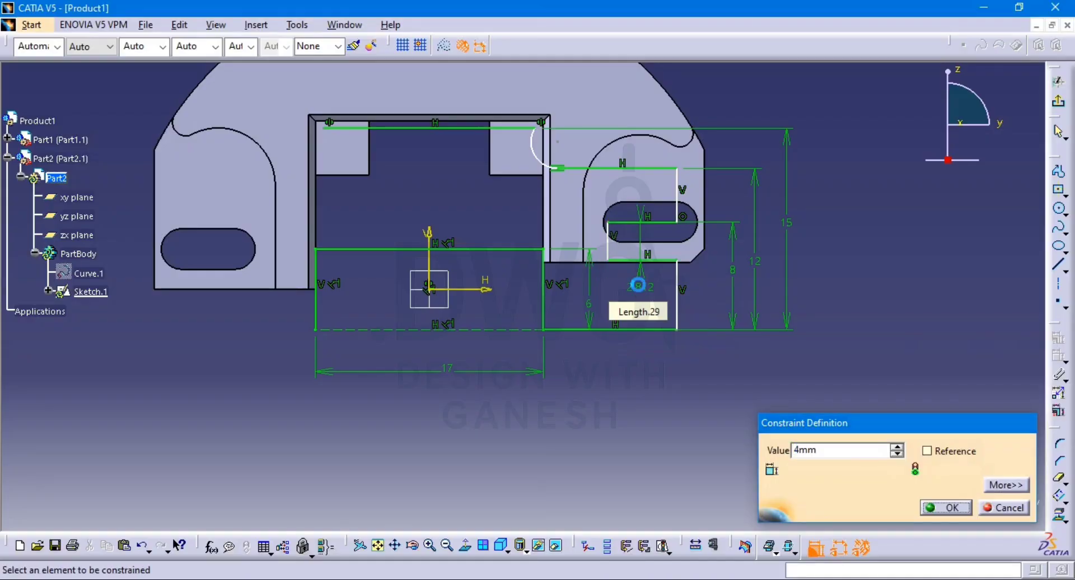
{"action": "key", "text": "Return"}
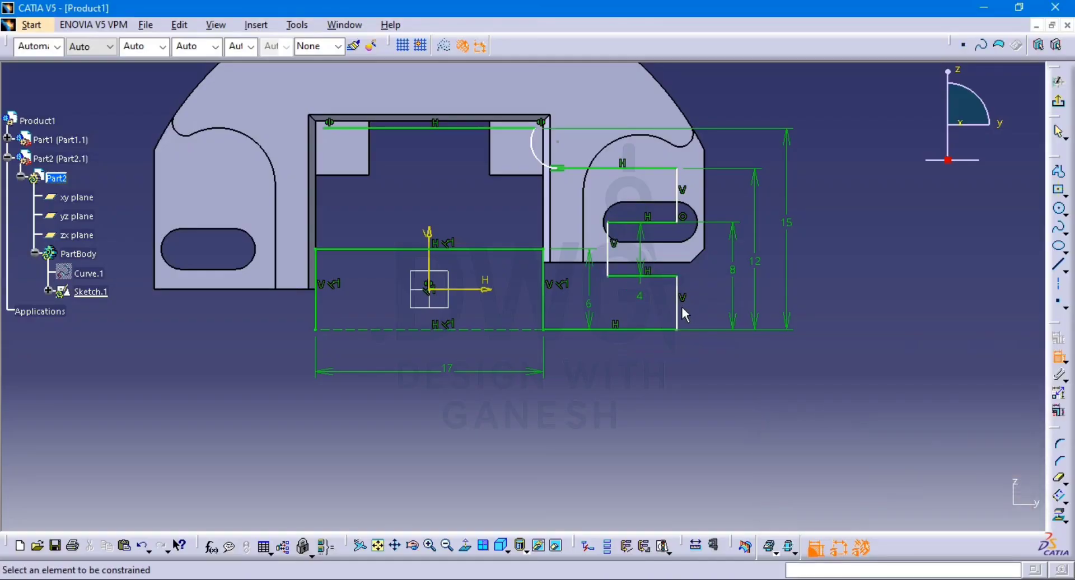
Dimension the outer vertical edge from the sketch's vertical axis and set the distance to 37/2 mm
{"action": "left_click", "coordinate": [676, 295]}
{"action": "left_click", "coordinate": [429, 259]}
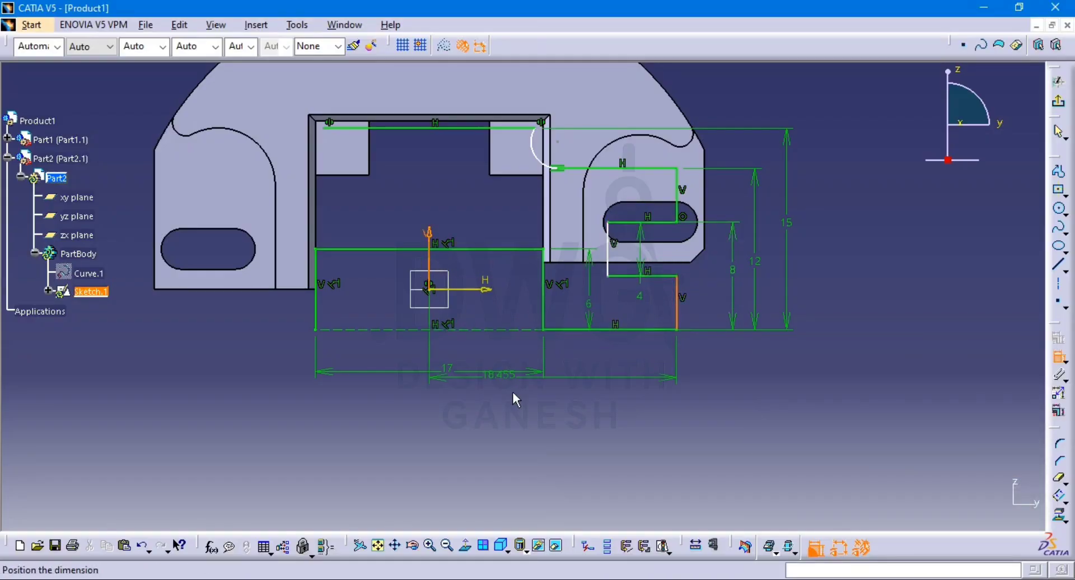
{"action": "left_click", "coordinate": [511, 392]}
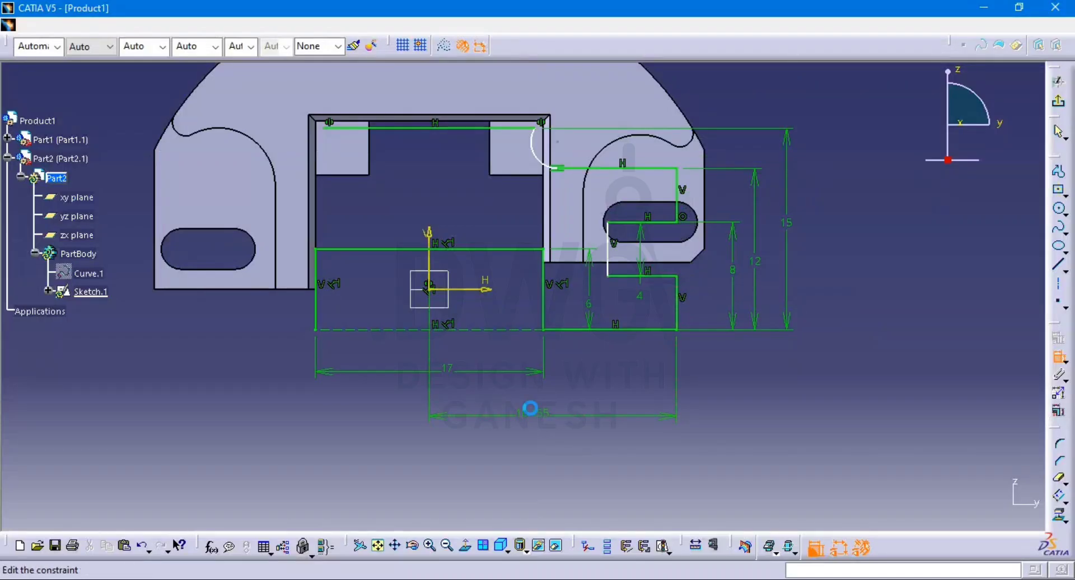
{"action": "double_click", "coordinate": [530, 412]}
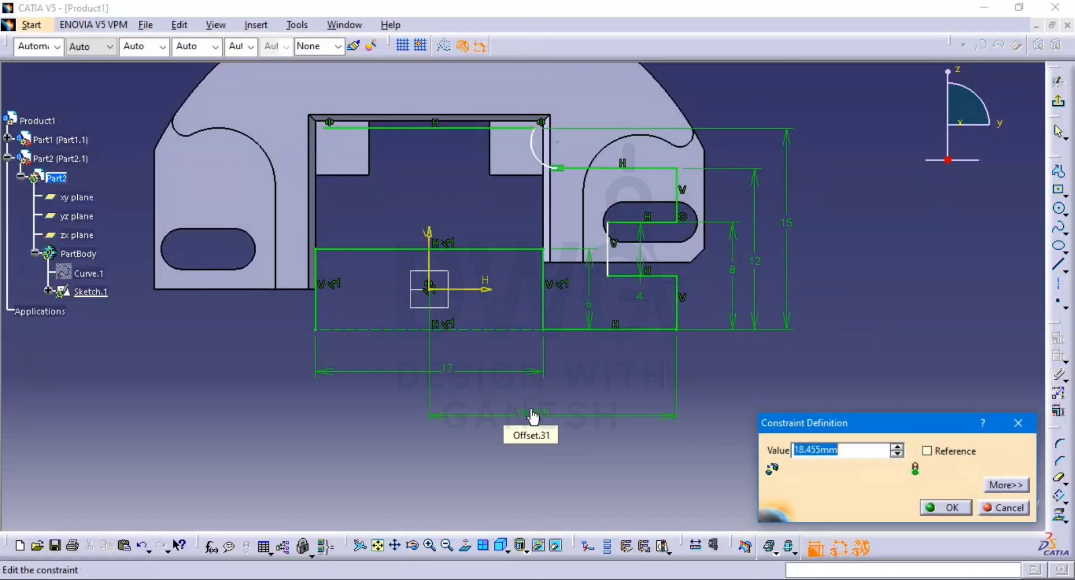
{"action": "type", "text": "37/2"}
{"action": "key", "text": "Return"}
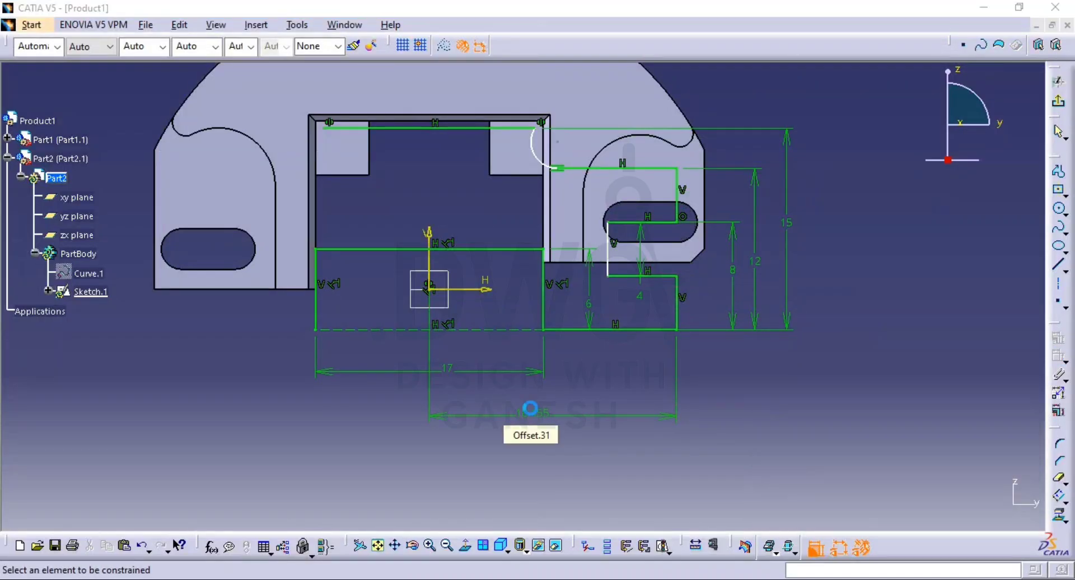
{"action": "left_click", "coordinate": [1002, 504]}
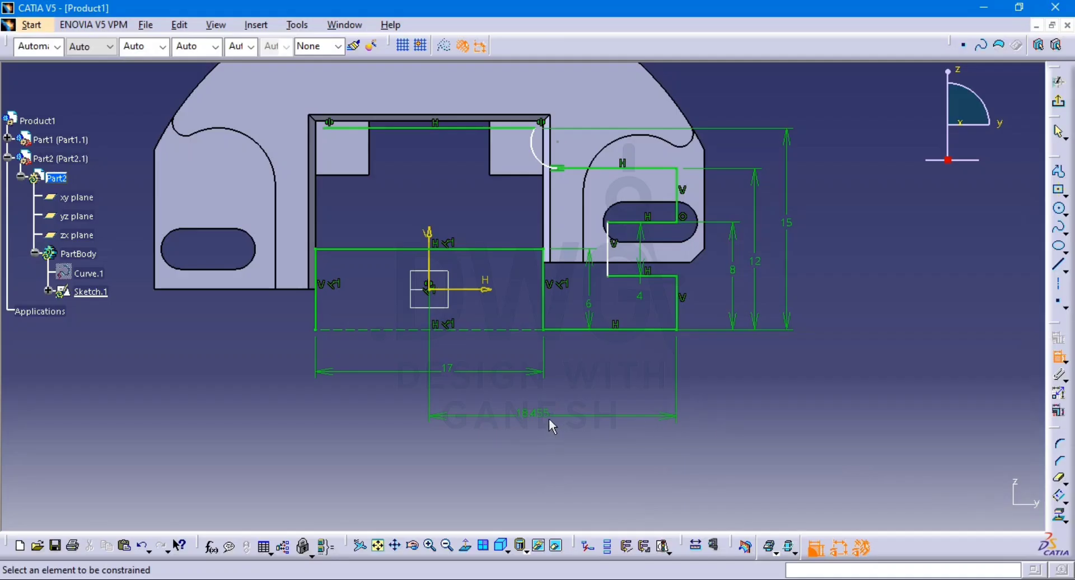
{"action": "double_click", "coordinate": [529, 415]}
{"action": "type", "text": "37/2"}
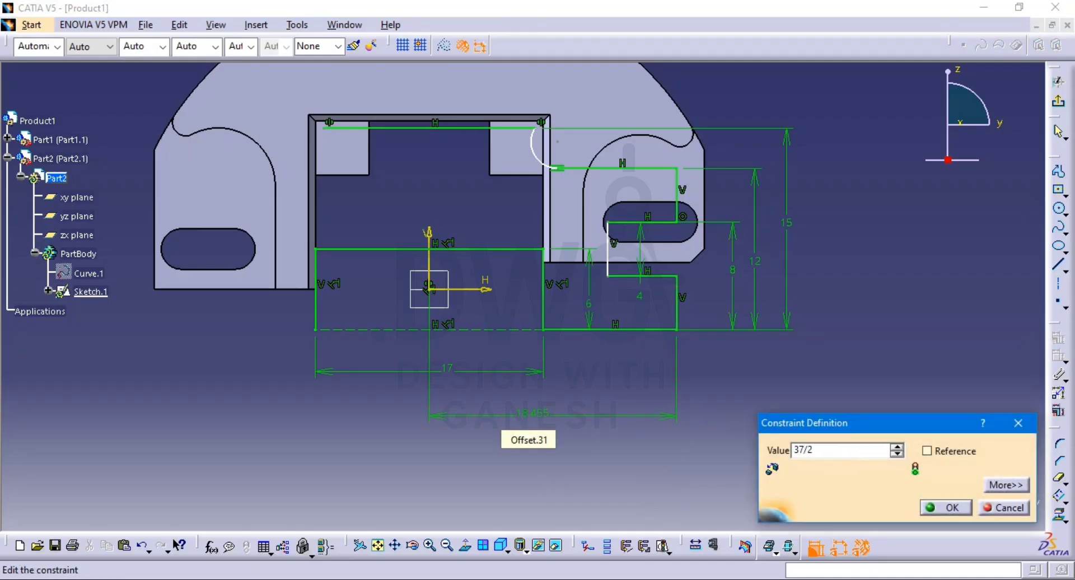
{"action": "key", "text": "Return"}
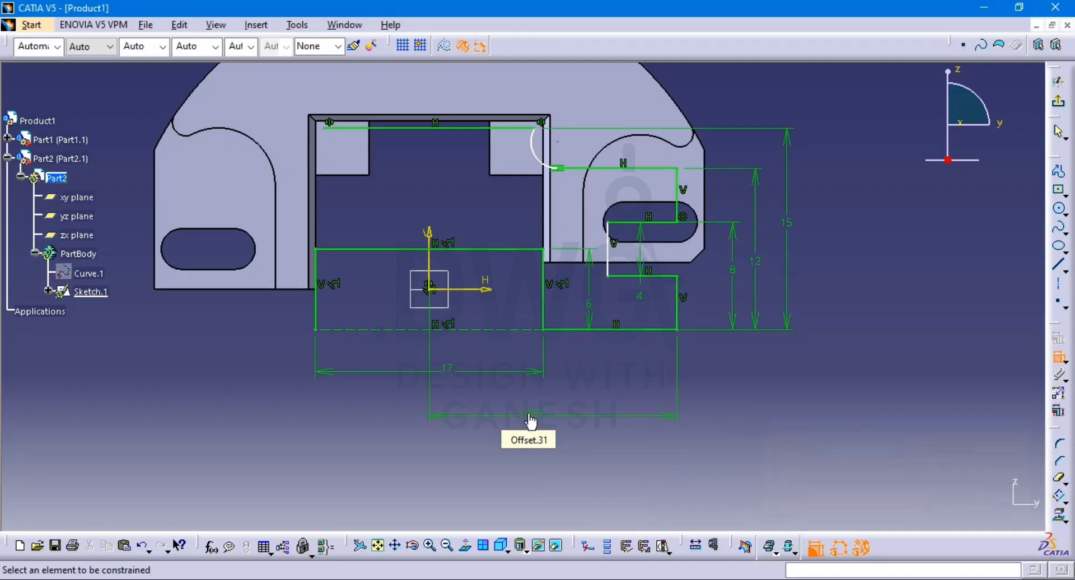
{"action": "middle_click_drag", "start_coordinate": [603, 355], "coordinate": [601, 392]}
{"action": "middle_click_drag", "start_coordinate": [601, 392], "coordinate": [625, 455]}
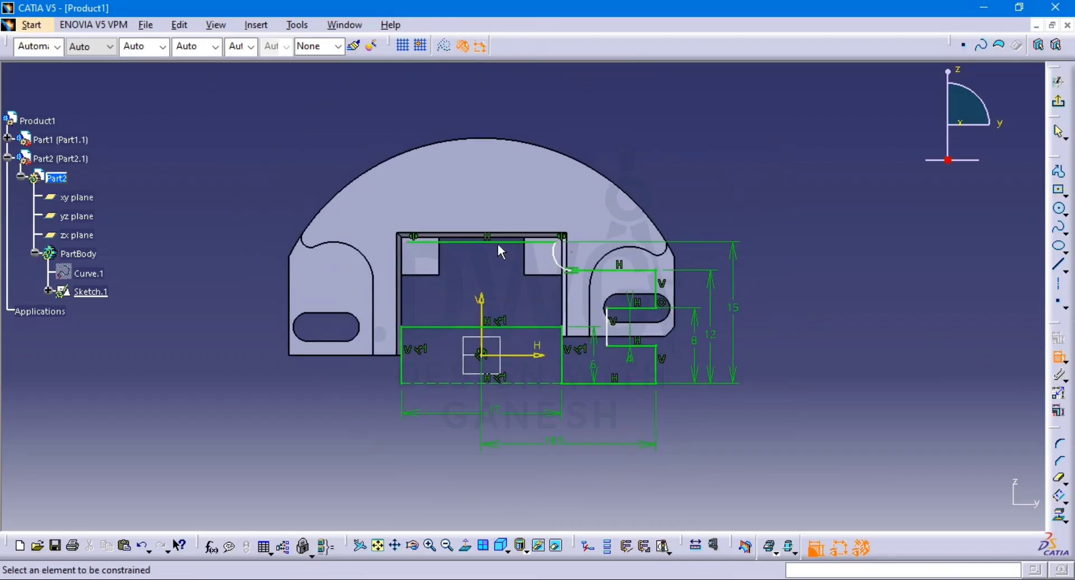
Dimension the profile's top horizontal edge and set its length to 16 mm
{"action": "left_click", "coordinate": [514, 242]}
{"action": "left_click", "coordinate": [491, 219]}
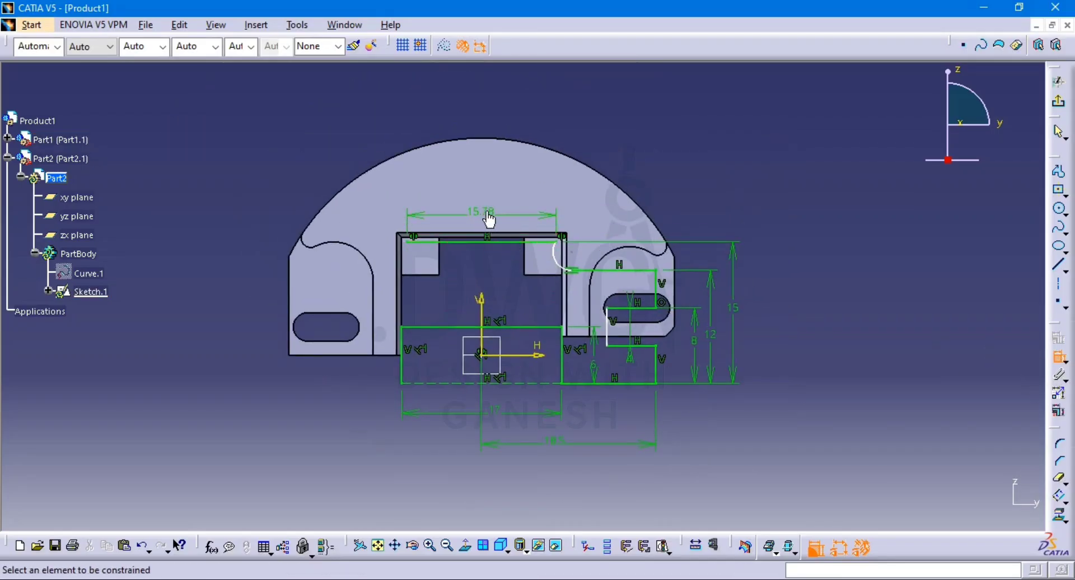
{"action": "double_click", "coordinate": [490, 219]}
{"action": "type", "text": "16"}
{"action": "key", "text": "Return"}
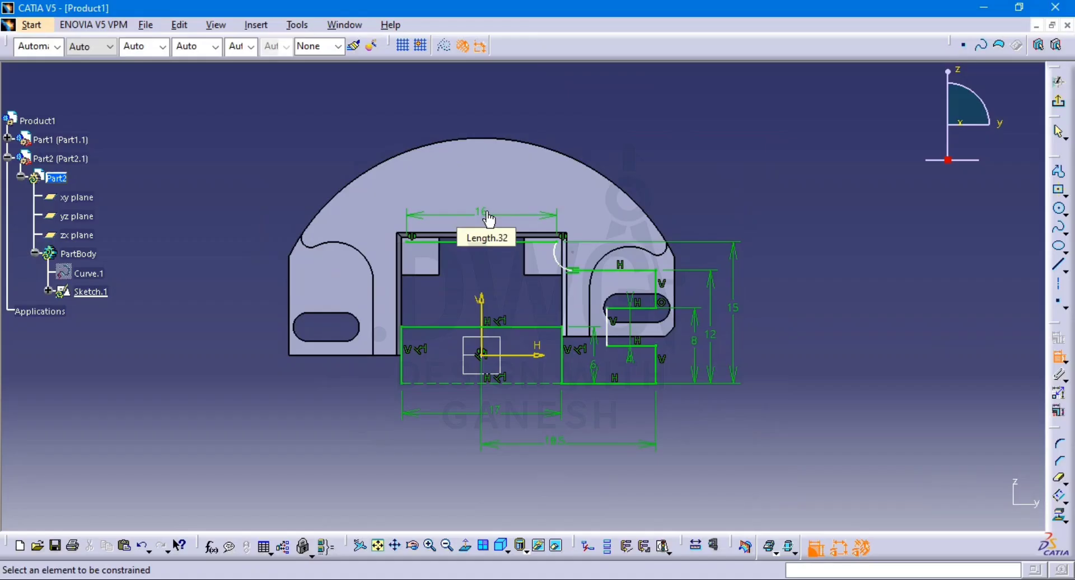
Dimension the arc joining the top edge to the side shoulder and set its radius to 5 mm, per the PDF drawing
{"action": "mouse_move", "coordinate": [562, 275]}
{"action": "middle_mouse_down"}
{"action": "mouse_move", "coordinate": [552, 230]}
{"action": "mouse_move", "coordinate": [565, 207]}
{"action": "mouse_move", "coordinate": [518, 263]}
{"action": "middle_mouse_up"}
{"action": "left_click", "coordinate": [529, 259]}
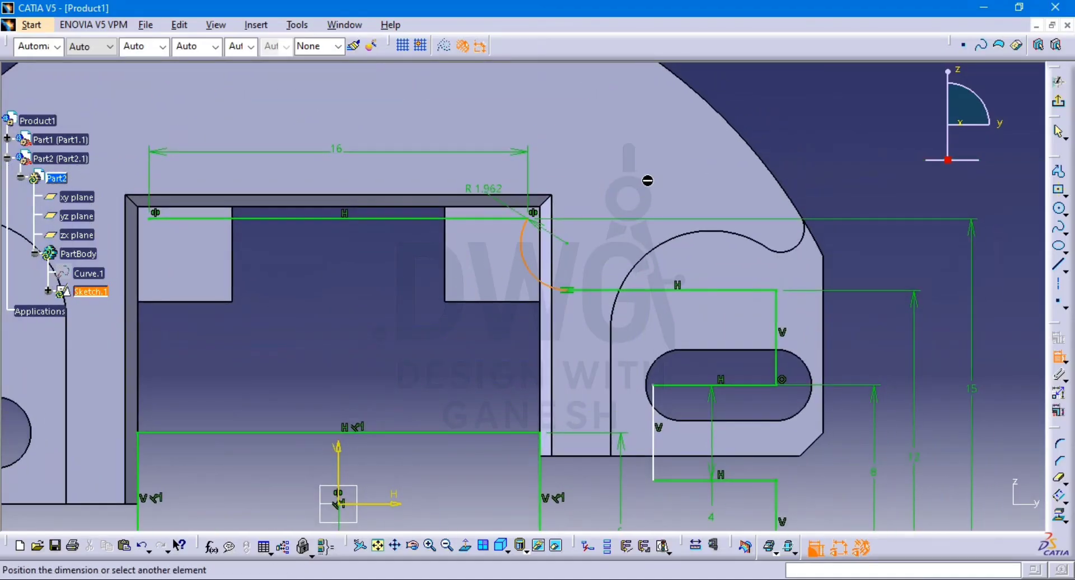
{"action": "left_click", "coordinate": [785, 108]}
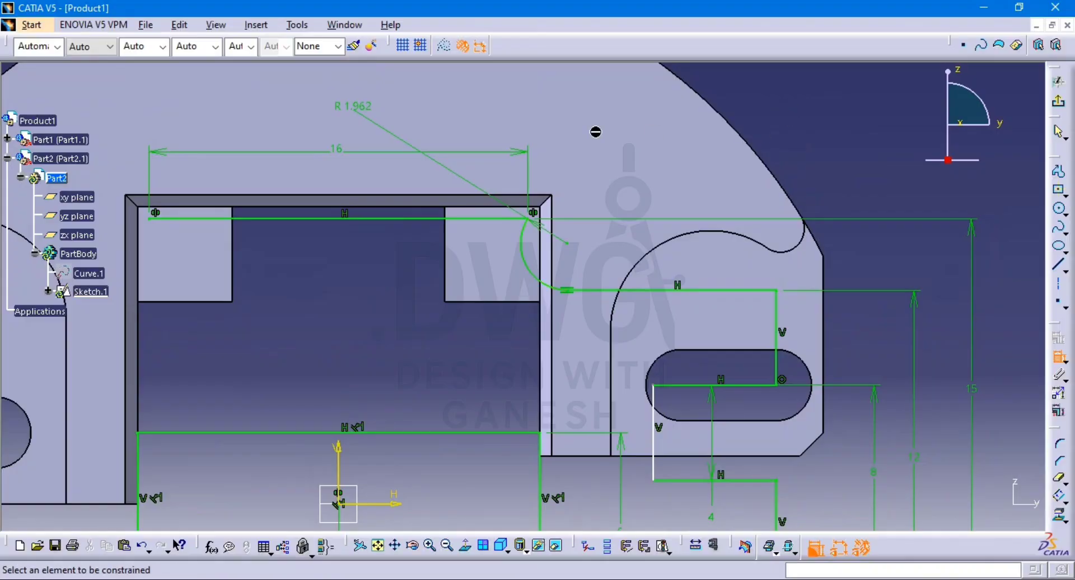
{"action": "key", "text": "alt+Tab"}
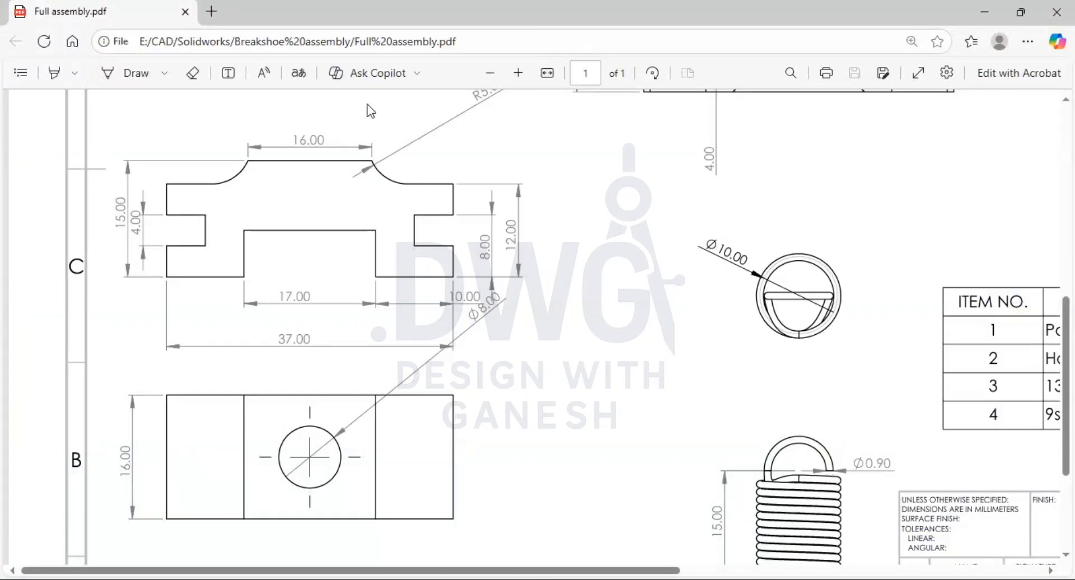
{"action": "scroll", "coordinate": [625, 247], "scroll_direction": "up", "scroll_amount": 3}
{"action": "key", "text": "alt+Tab"}
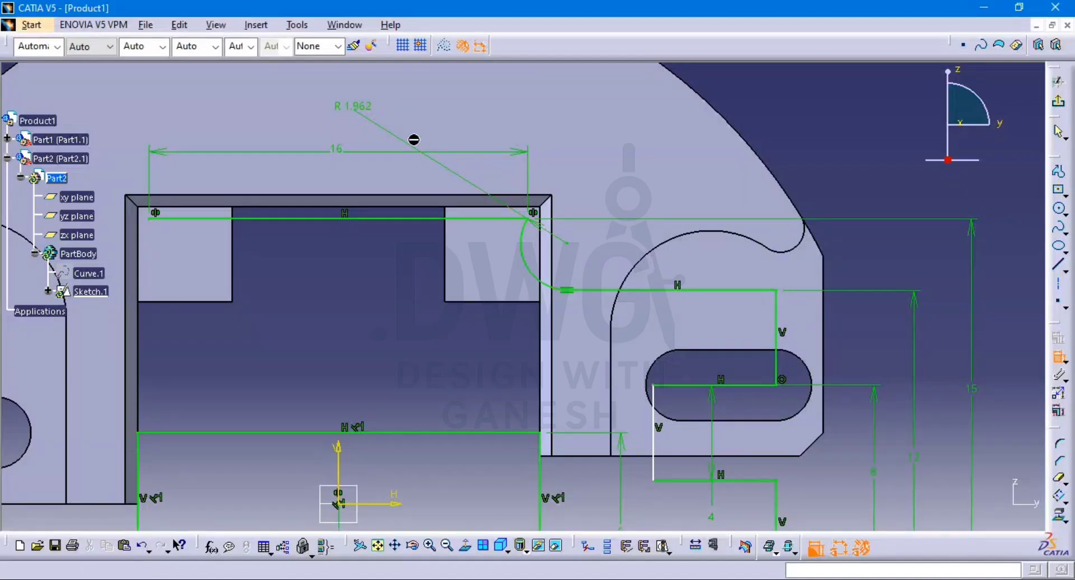
{"action": "double_click", "coordinate": [359, 104]}
{"action": "type", "text": "5"}
{"action": "key", "text": "Return"}
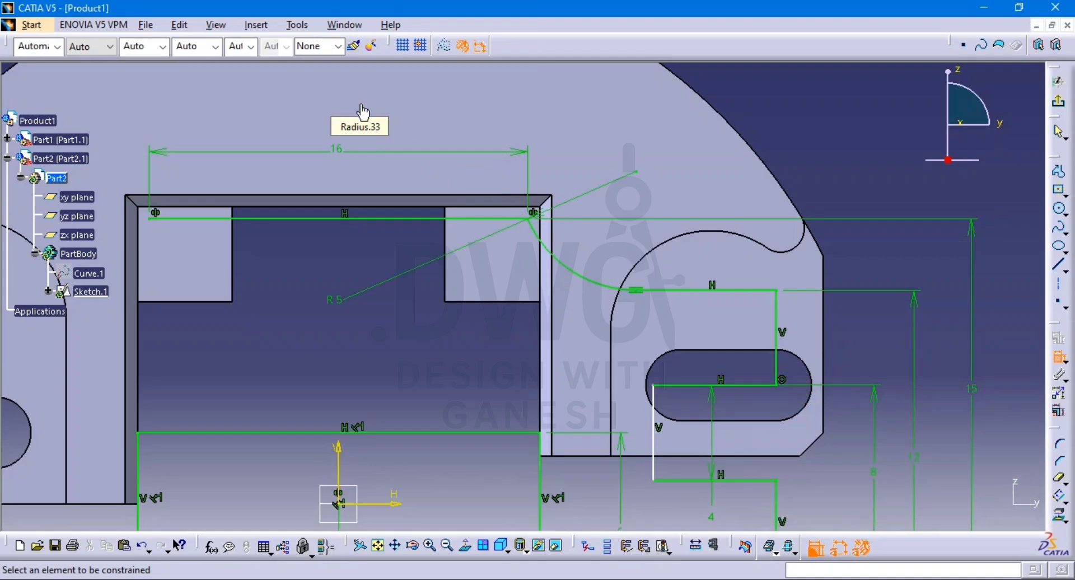
Dimension the notch's depth from its inner vertical edge to the outer vertical edge and set it to 5 mm
{"action": "mouse_move", "coordinate": [661, 278]}
{"action": "middle_mouse_down"}
{"action": "mouse_move", "coordinate": [653, 309]}
{"action": "mouse_move", "coordinate": [692, 222]}
{"action": "middle_mouse_up"}
{"action": "left_click", "coordinate": [660, 278]}
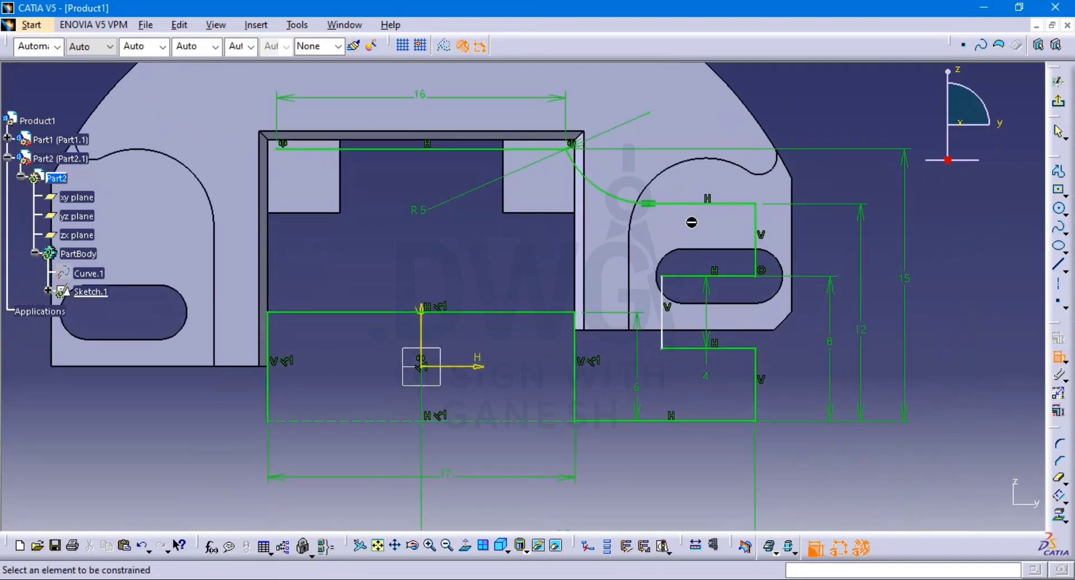
{"action": "left_click", "coordinate": [663, 336]}
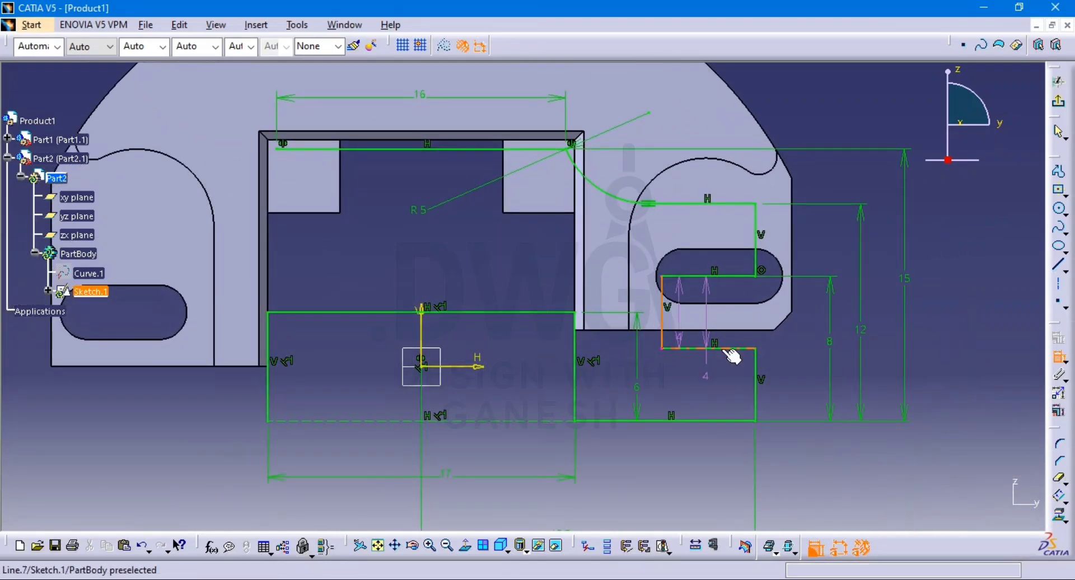
{"action": "left_click", "coordinate": [756, 376]}
{"action": "left_click", "coordinate": [722, 414]}
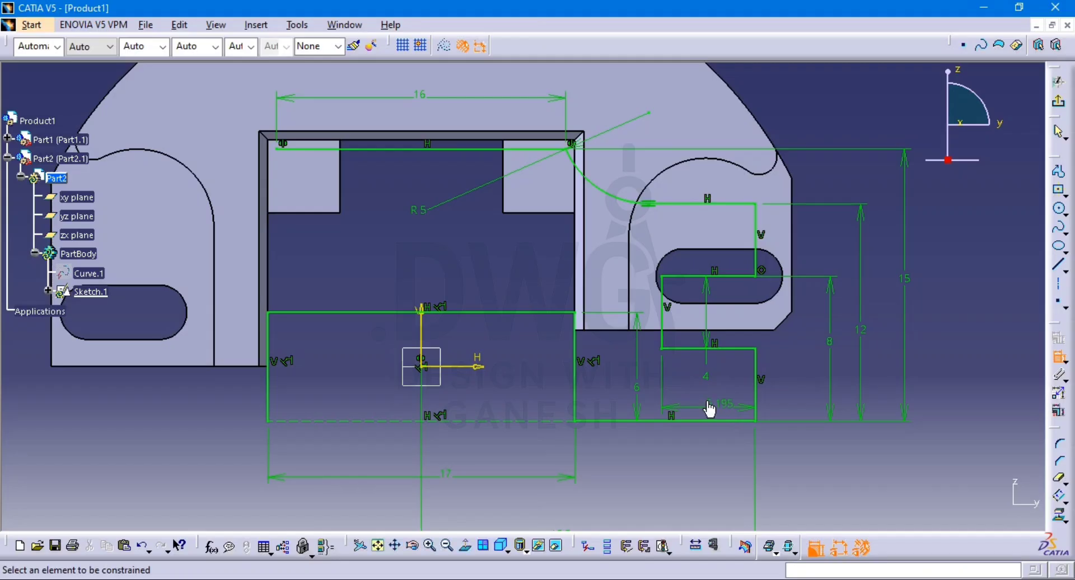
{"action": "double_click", "coordinate": [716, 401]}
{"action": "type", "text": "4"}
{"action": "key", "text": "Return"}
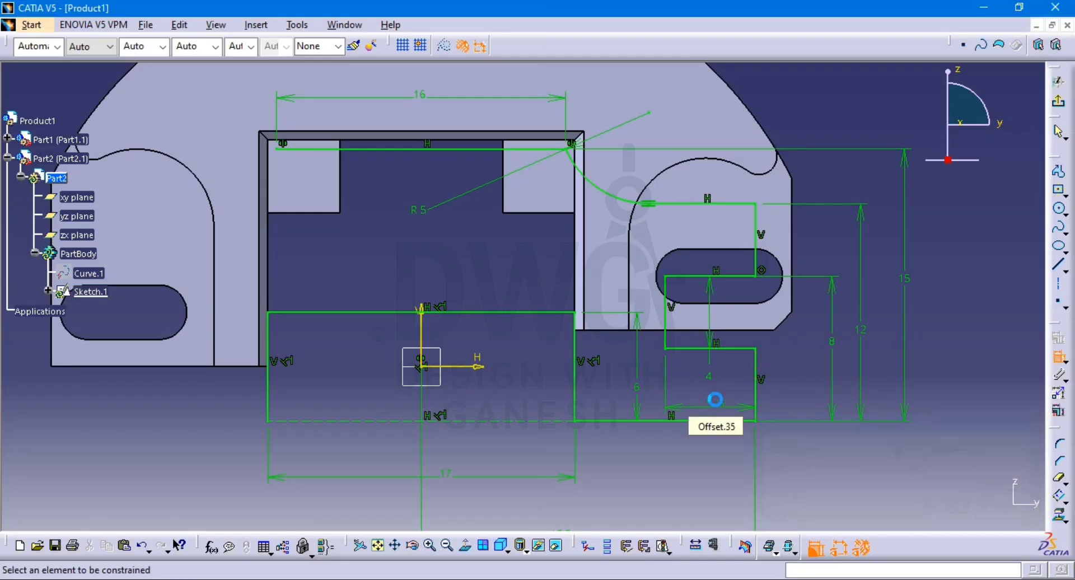
{"action": "mouse_move", "coordinate": [516, 330]}
{"action": "middle_mouse_down"}
{"action": "mouse_move", "coordinate": [515, 403]}
{"action": "mouse_move", "coordinate": [630, 374]}
{"action": "mouse_move", "coordinate": [569, 383]}
{"action": "middle_mouse_up"}
{"action": "key", "text": "Escape"}
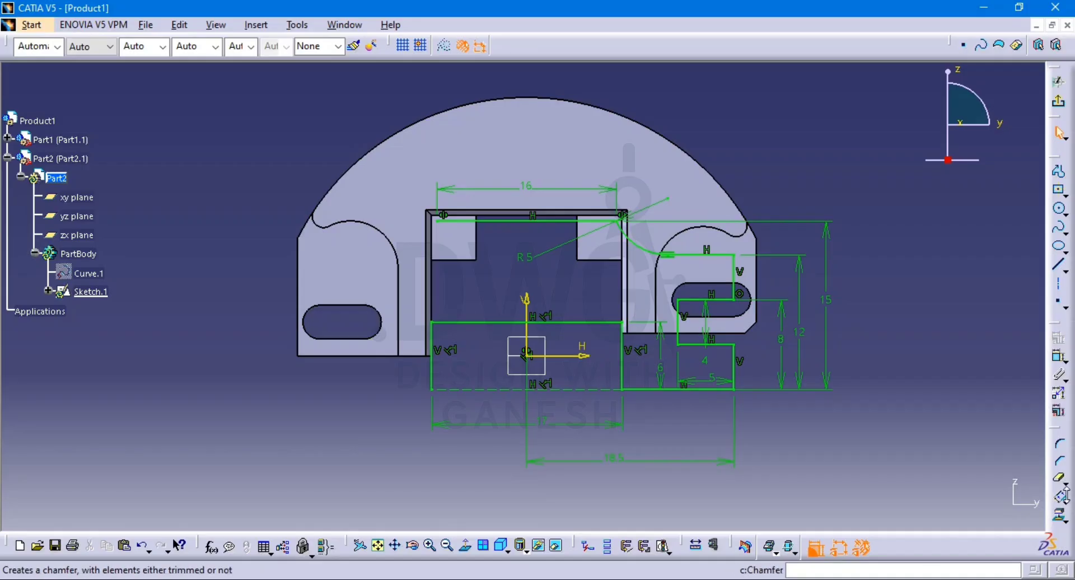
Try to mirror the R 5 arc about the adjoining horizontal shoulder line
{"action": "left_click", "coordinate": [1066, 498]}
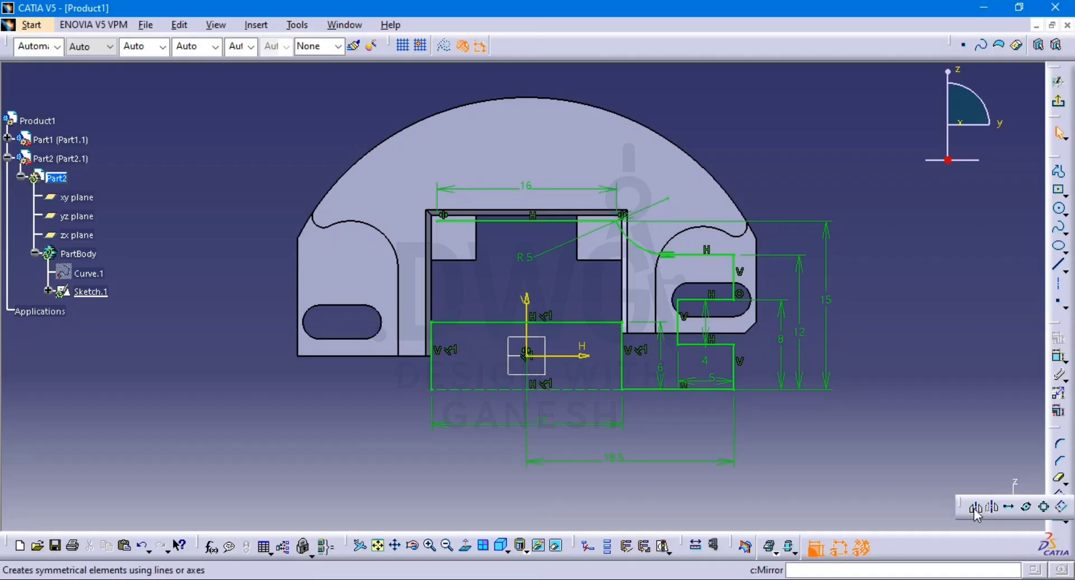
{"action": "left_click", "coordinate": [975, 508]}
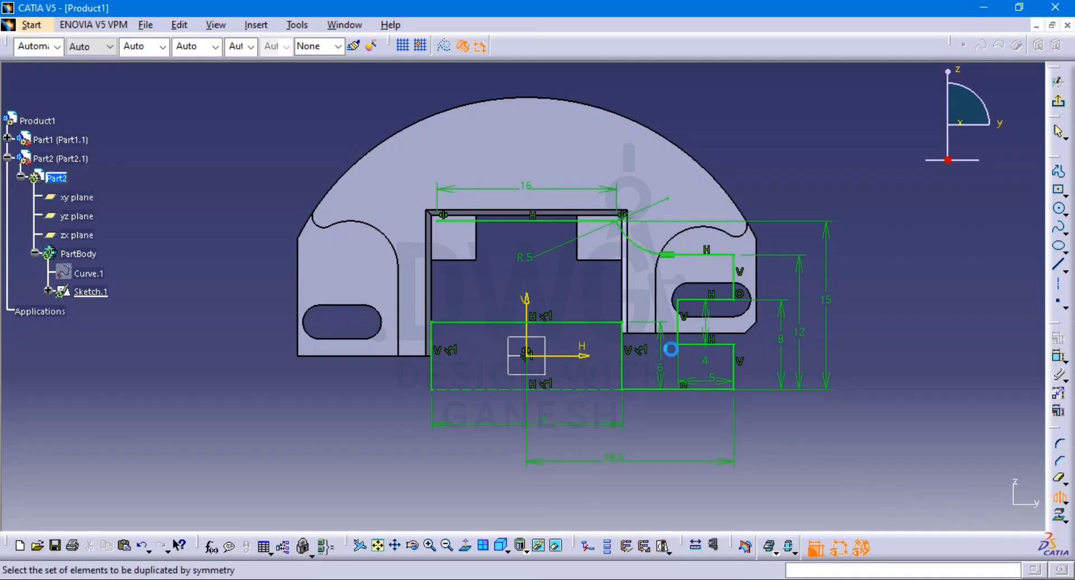
{"action": "left_click", "coordinate": [646, 253]}
{"action": "left_click", "coordinate": [705, 255]}
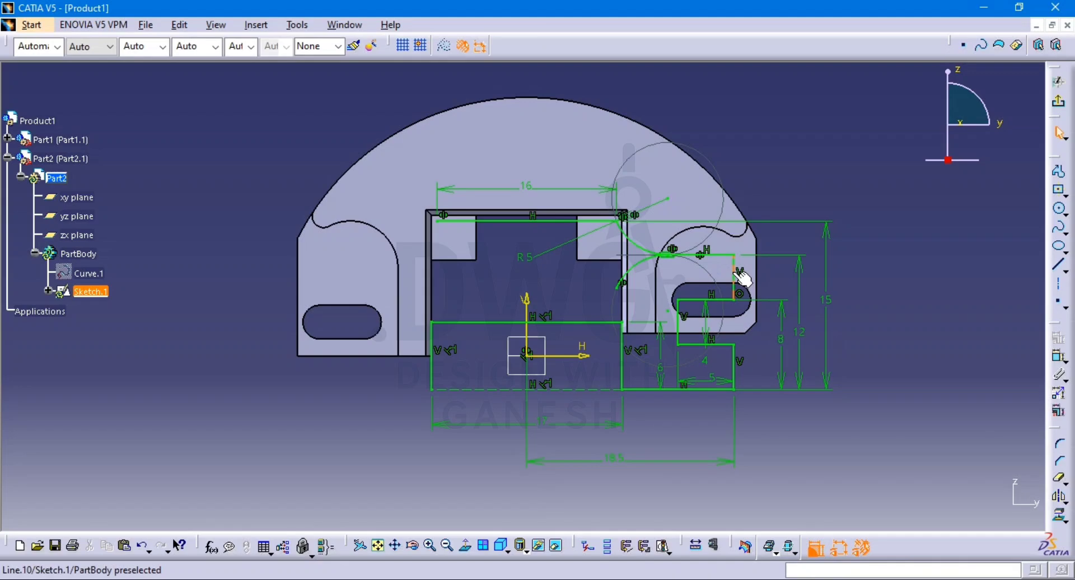
{"action": "key", "text": "ctrl+z"}
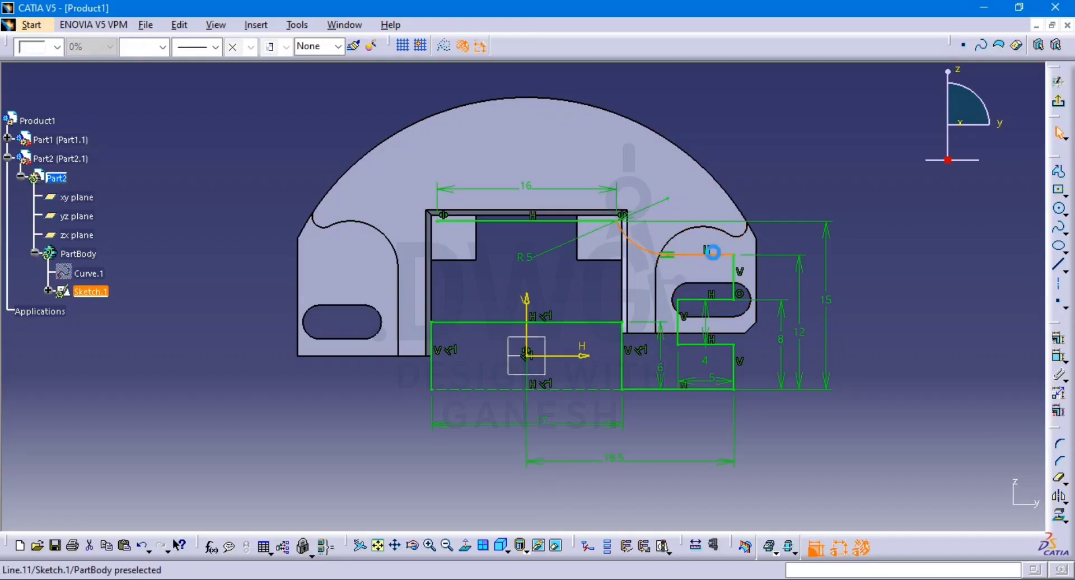
Mirror the arc, shoulder, notch and lower edges about the sketch's vertical axis and exit the sketch
{"action": "double_click", "coordinate": [735, 283]}
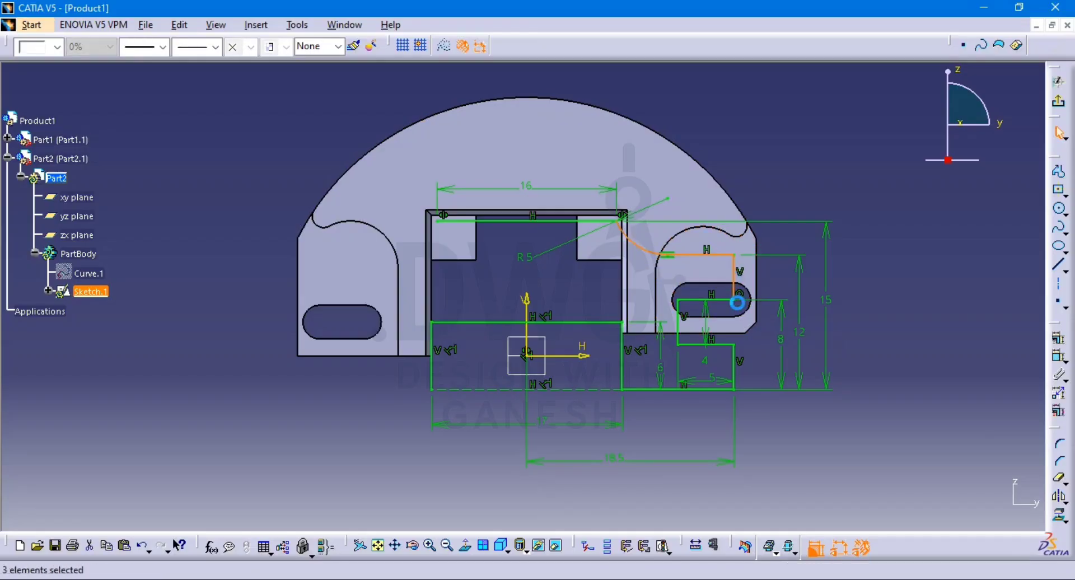
{"action": "left_click", "coordinate": [728, 299], "text": "ctrl"}
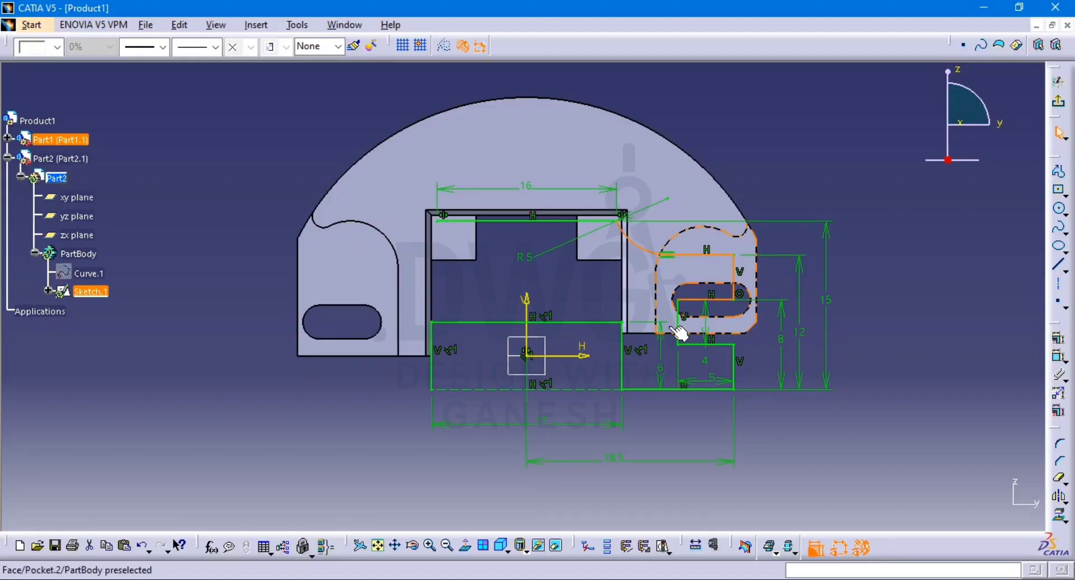
{"action": "left_click", "coordinate": [679, 337], "text": "ctrl"}
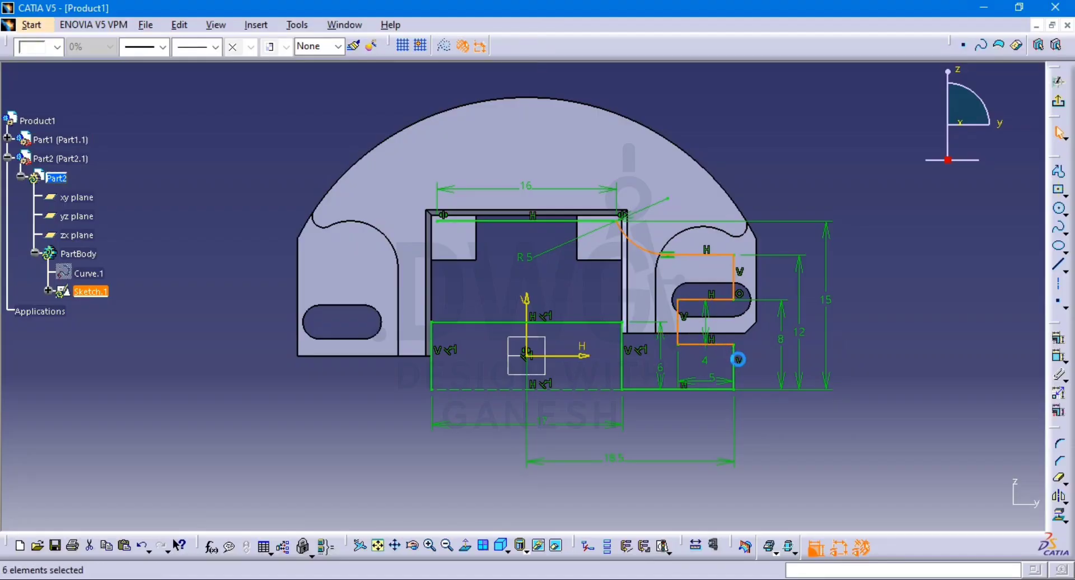
{"action": "left_click", "coordinate": [712, 389], "text": "ctrl"}
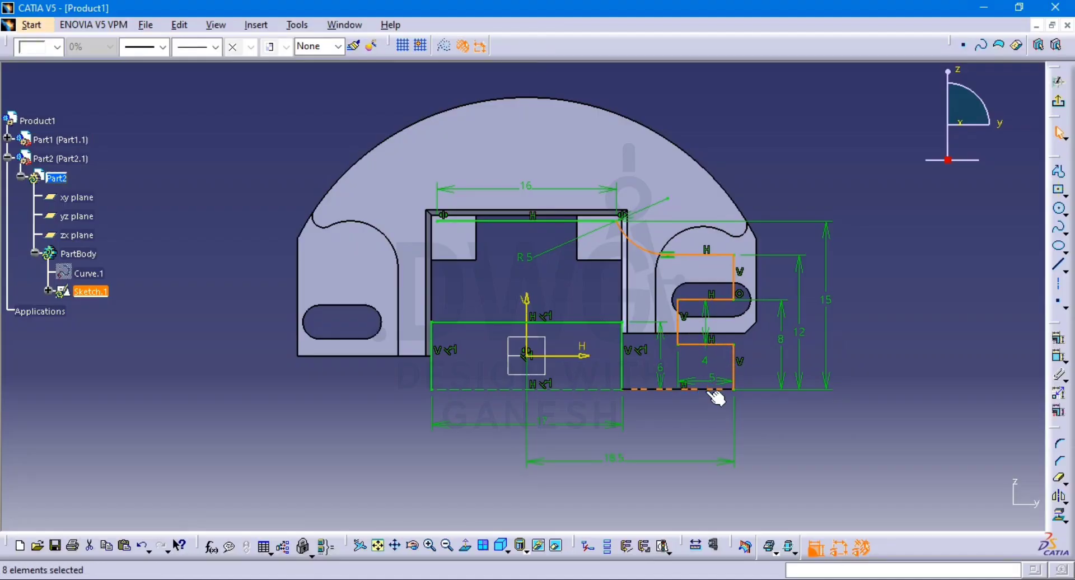
{"action": "left_click", "coordinate": [1059, 497]}
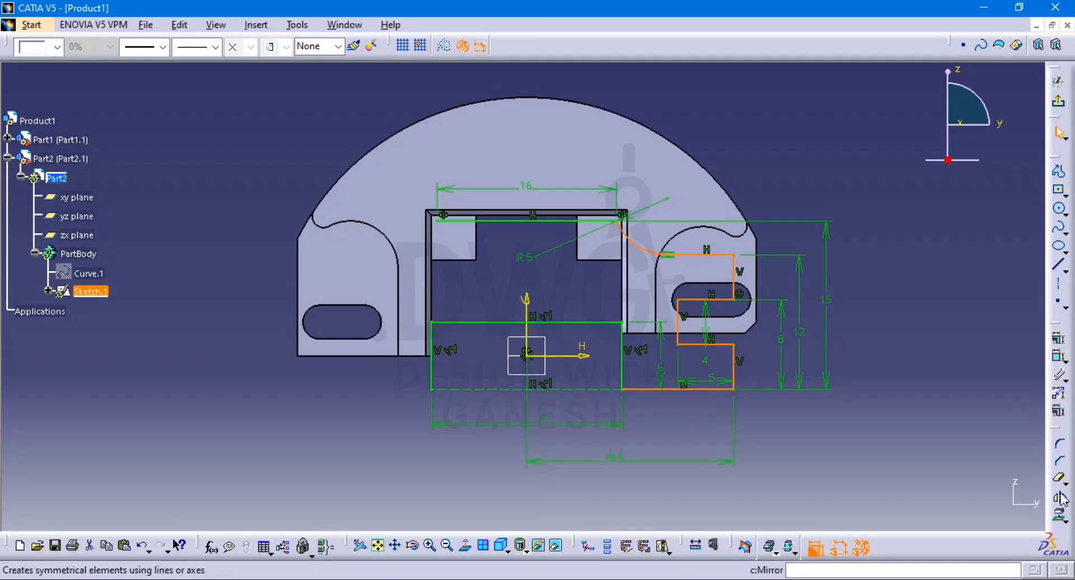
{"action": "left_click", "coordinate": [527, 303]}
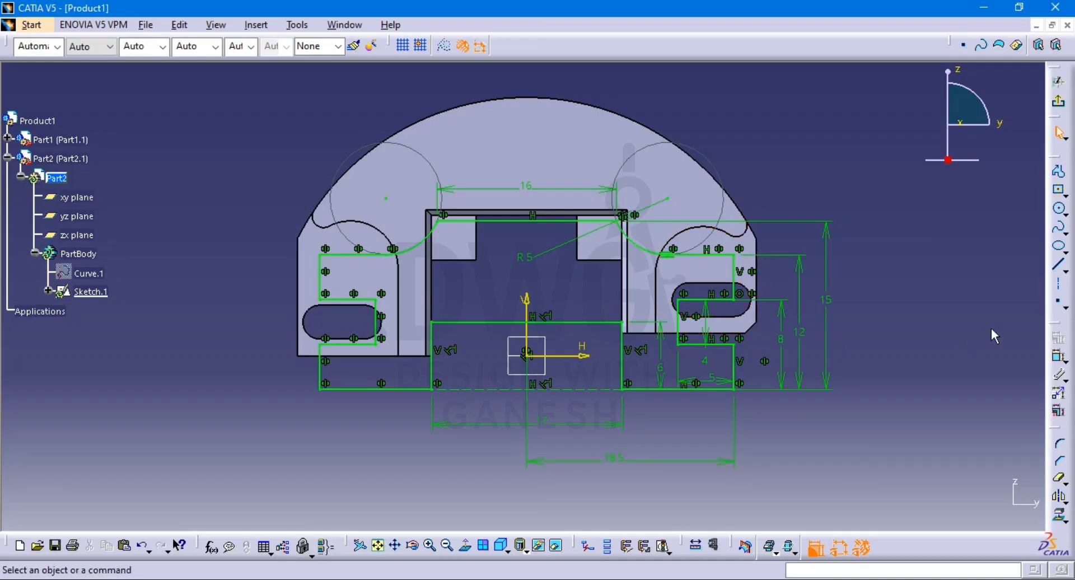
{"action": "left_click", "coordinate": [1058, 101]}
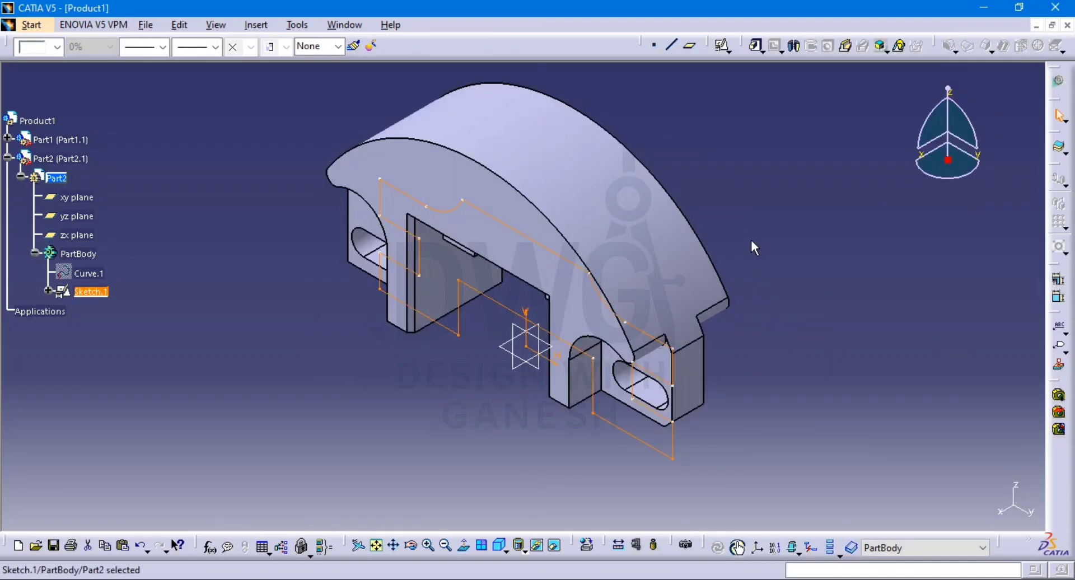
Pad the mirrored profile sketch with a length of 8 mm and mirrored extent
{"action": "left_click", "coordinate": [757, 49]}
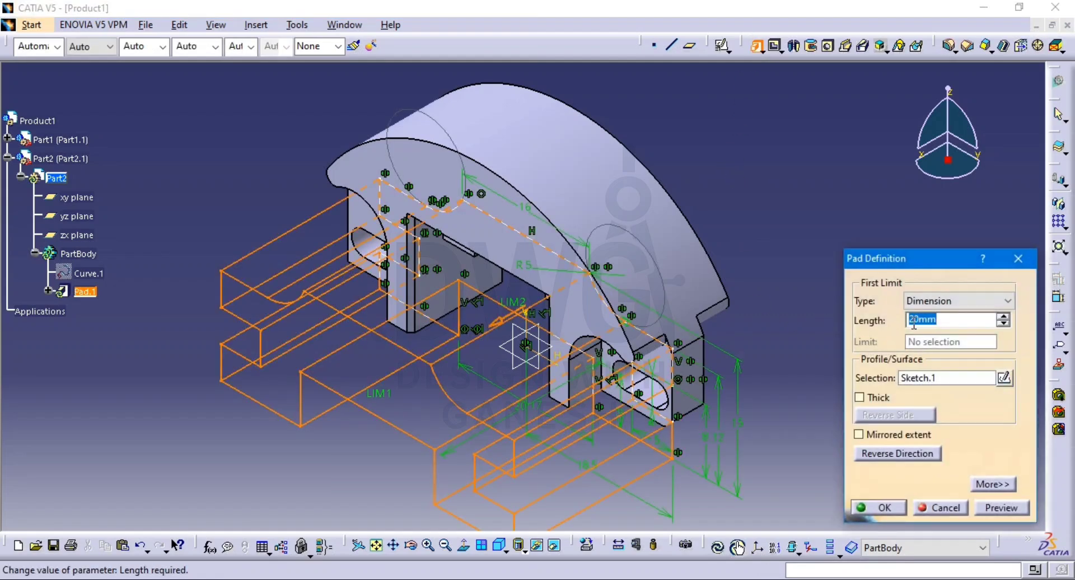
{"action": "left_click", "coordinate": [1002, 509]}
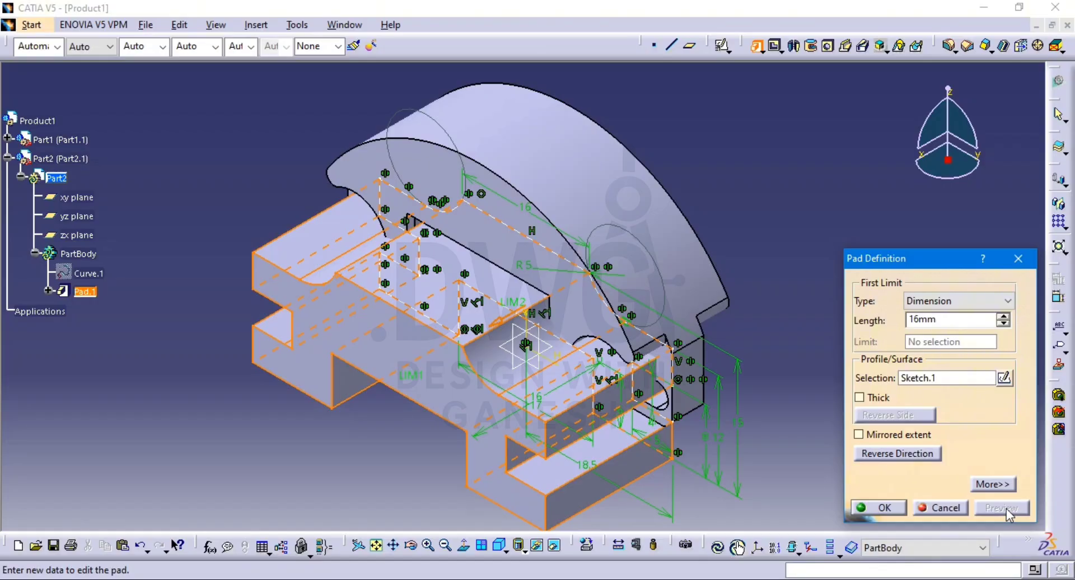
{"action": "left_click", "coordinate": [859, 435]}
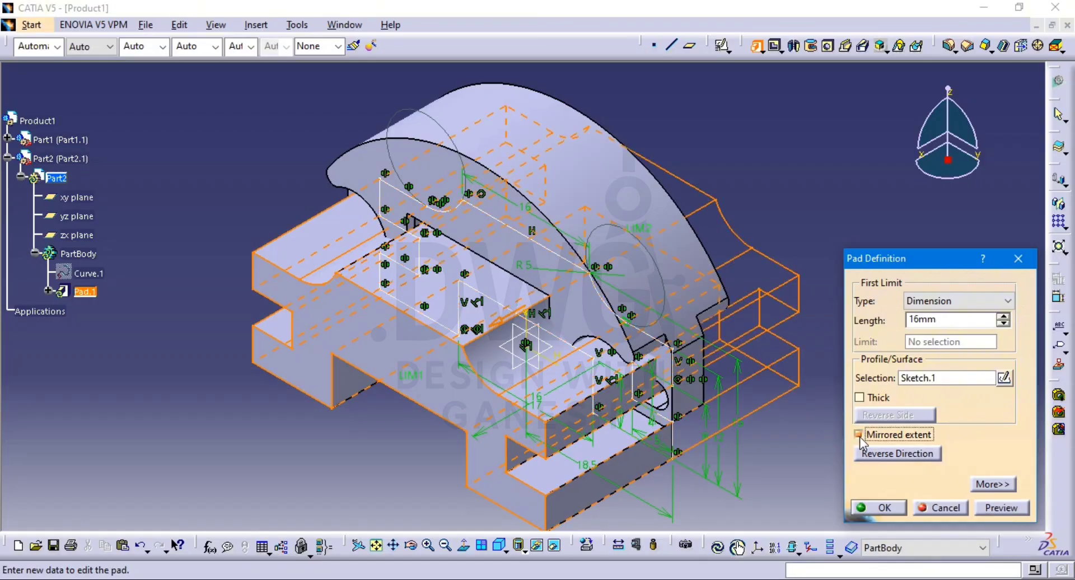
{"action": "double_click", "coordinate": [946, 319]}
{"action": "type", "text": "8"}
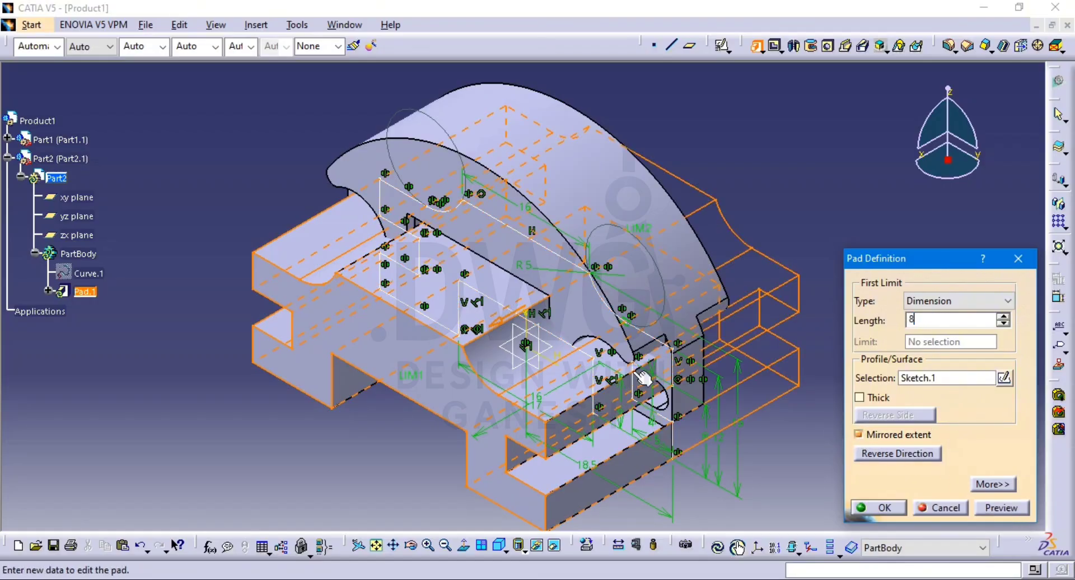
{"action": "left_click", "coordinate": [1004, 508]}
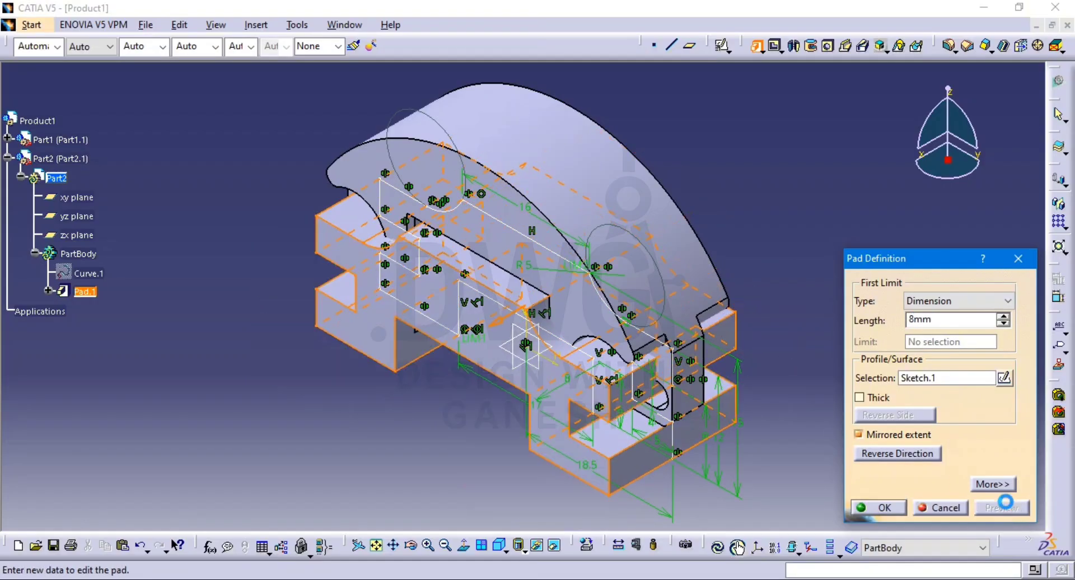
{"action": "left_click", "coordinate": [885, 509]}
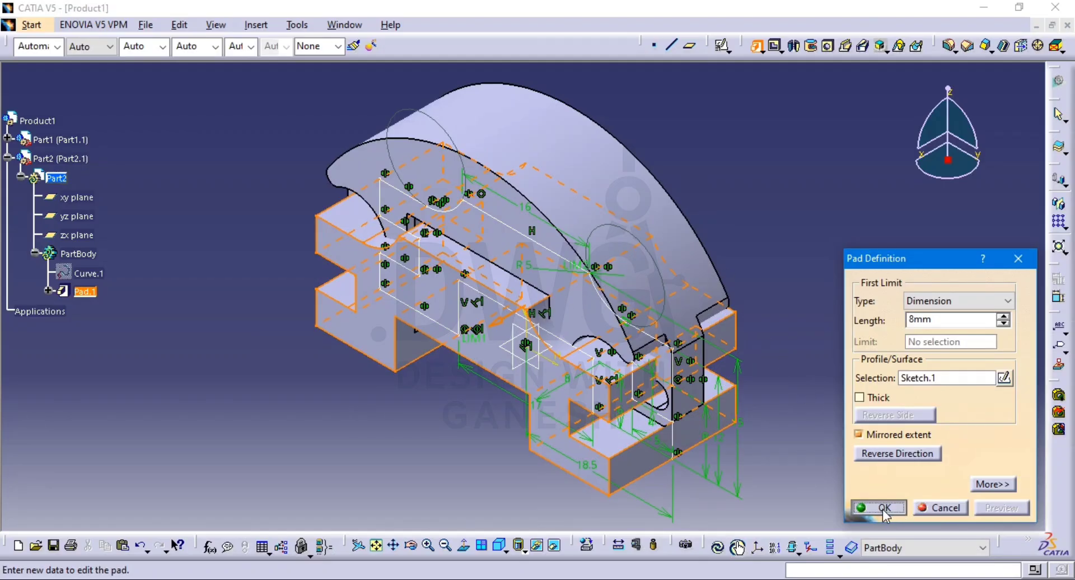
{"action": "left_click", "coordinate": [958, 367]}
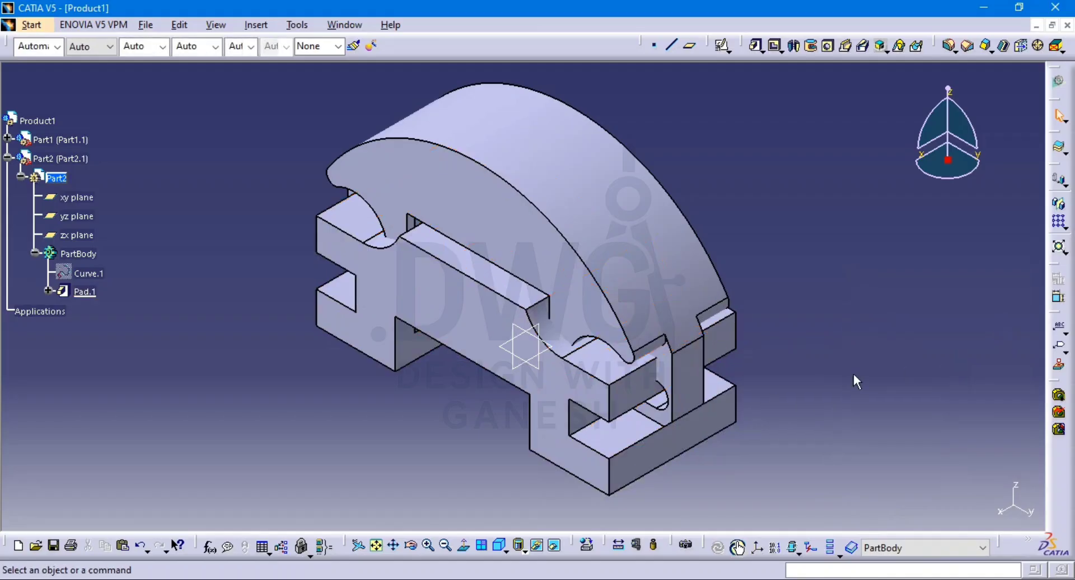
{"action": "middle_click_drag", "start_coordinate": [681, 341], "coordinate": [713, 346]}
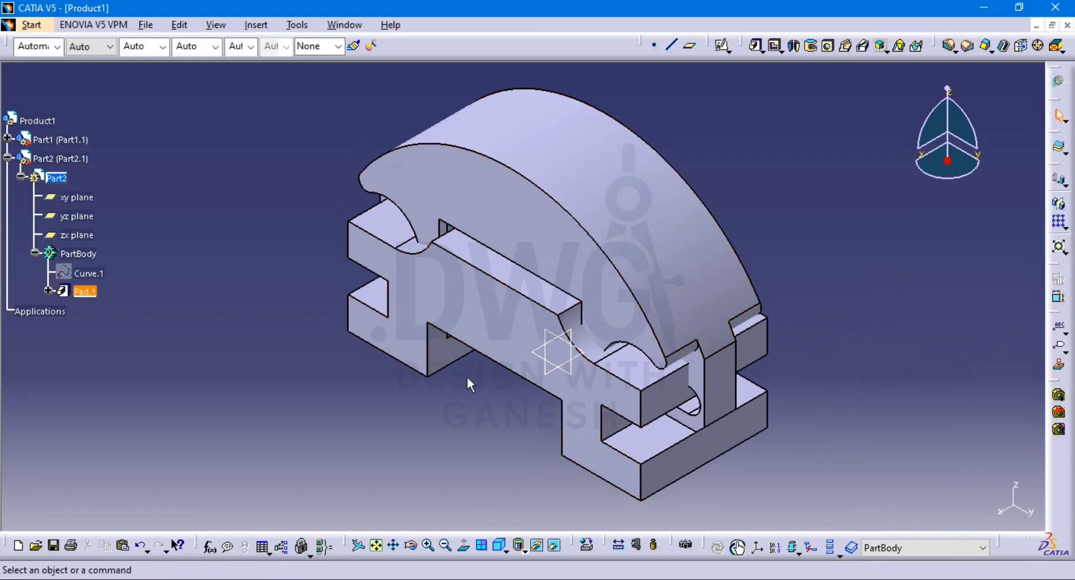
{"action": "middle_click_drag", "start_coordinate": [505, 362], "coordinate": [473, 336]}
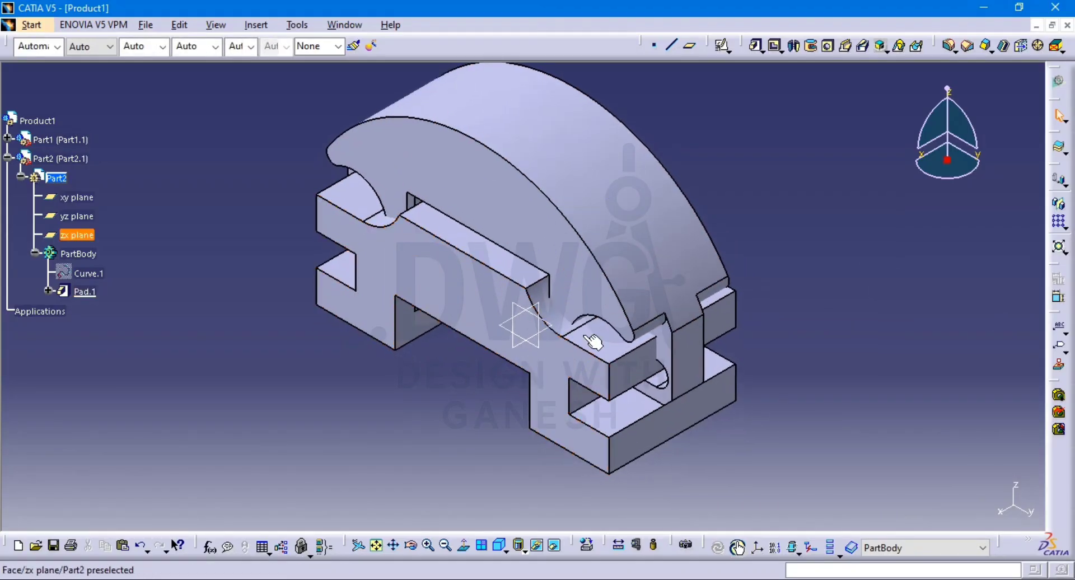
{"action": "left_click", "coordinate": [49, 292]}
{"action": "left_click", "coordinate": [49, 292]}
{"action": "right_click", "coordinate": [51, 160]}
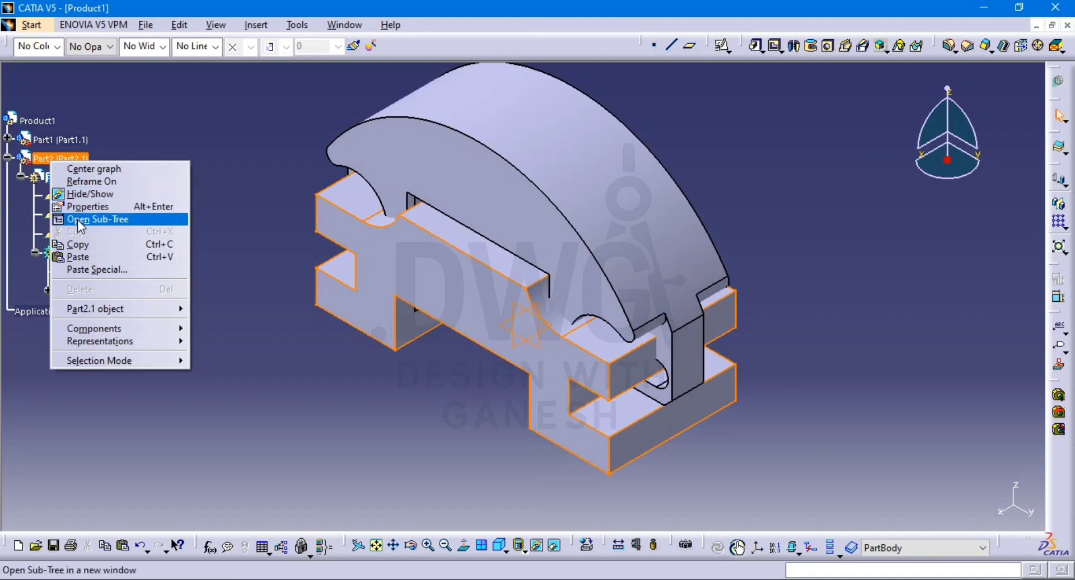
{"action": "left_click", "coordinate": [281, 364]}
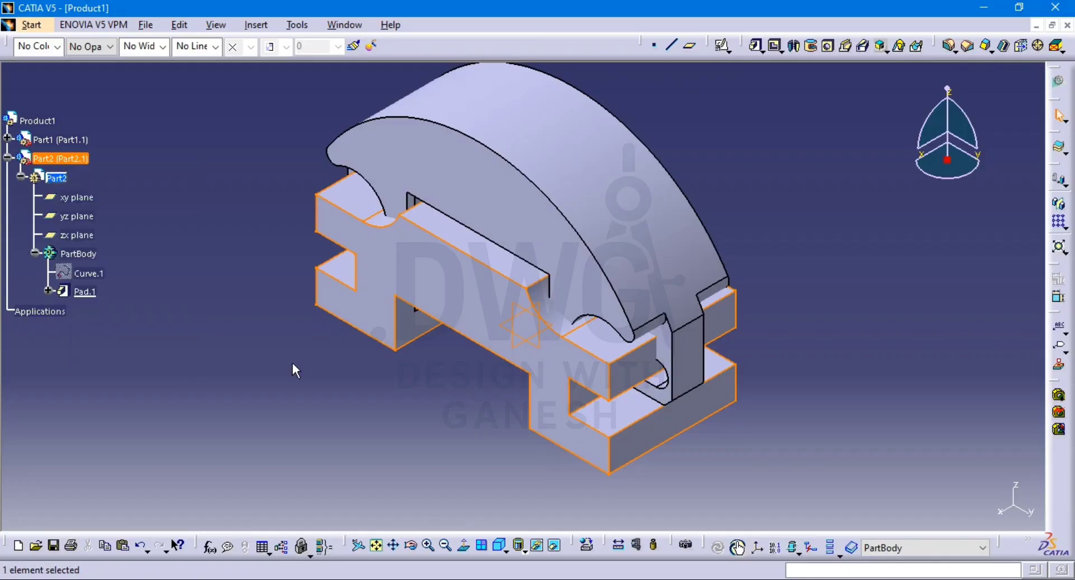
Activate the top-level assembly Product1 for editing
{"action": "left_click", "coordinate": [28, 120]}
{"action": "double_click", "coordinate": [28, 120]}
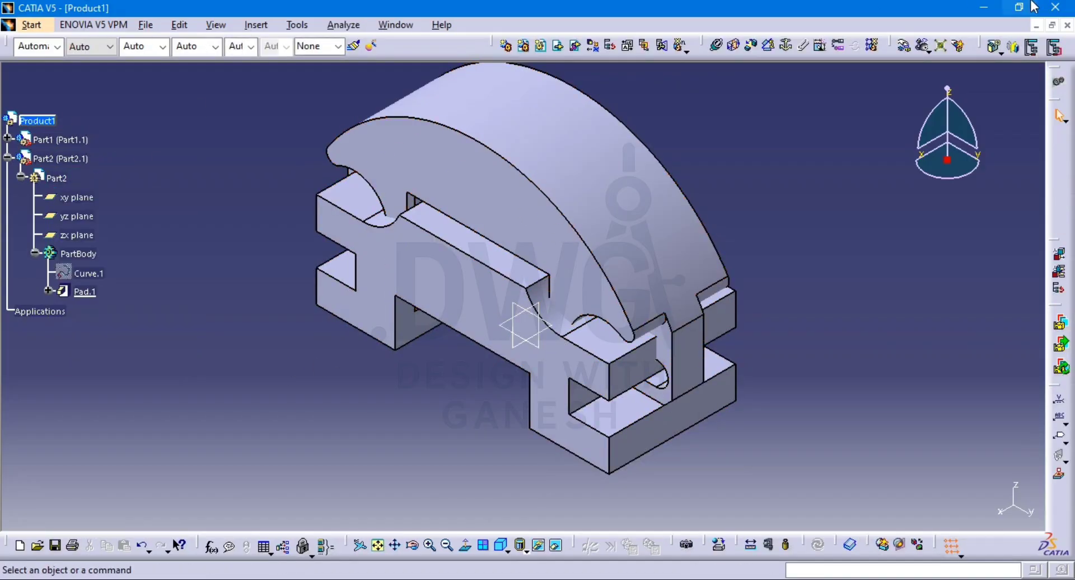
Open the Part2 component in its own window
{"action": "right_click", "coordinate": [56, 158]}
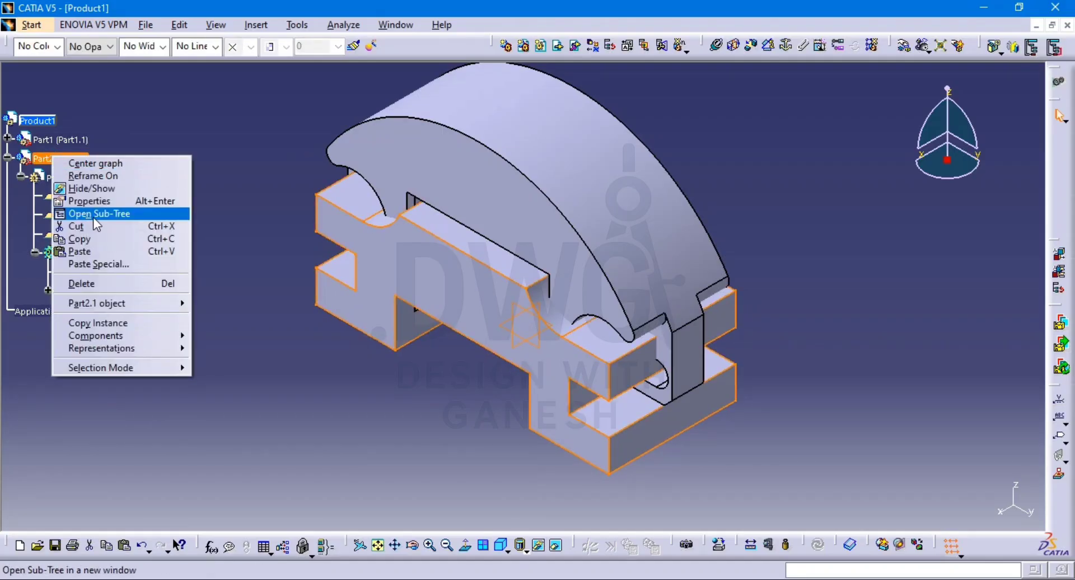
{"action": "mouse_move", "coordinate": [113, 307]}
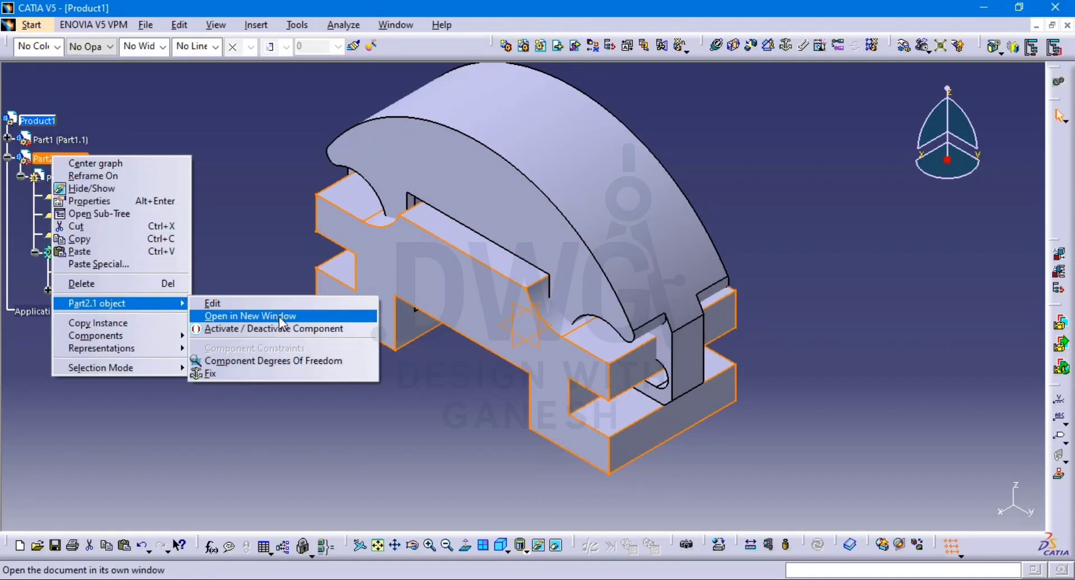
{"action": "left_click", "coordinate": [235, 316]}
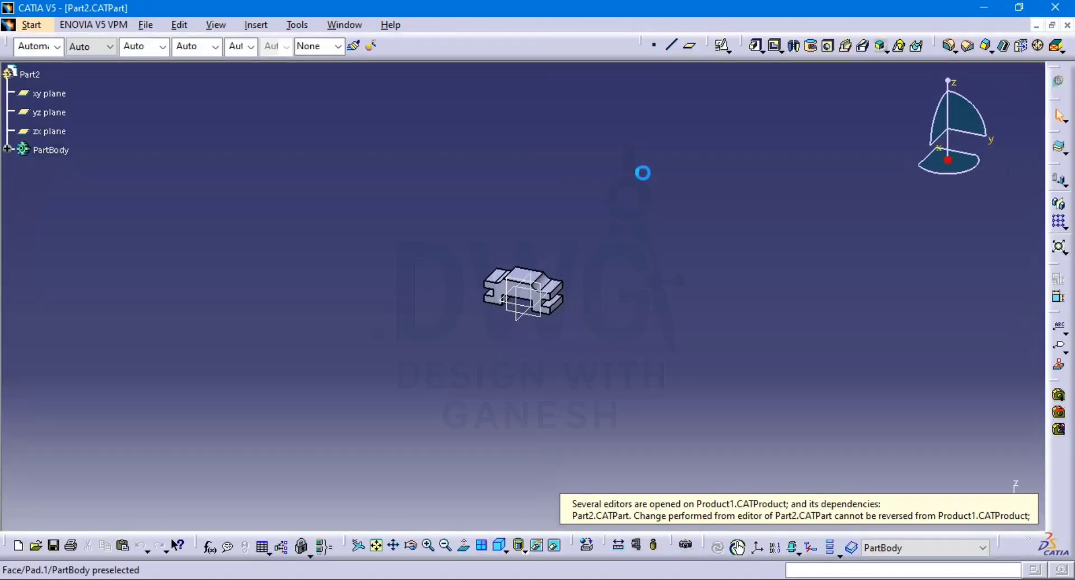
Start a positioned sketch on the raised flat top face of Part2 and draw a circle of about 4.55 mm radius centred on the origin
{"action": "middle_click_drag", "start_coordinate": [537, 305], "coordinate": [556, 204]}
{"action": "middle_click_drag", "start_coordinate": [566, 251], "coordinate": [579, 174]}
{"action": "middle_click_drag", "start_coordinate": [528, 241], "coordinate": [634, 242]}
{"action": "left_click", "coordinate": [725, 46]}
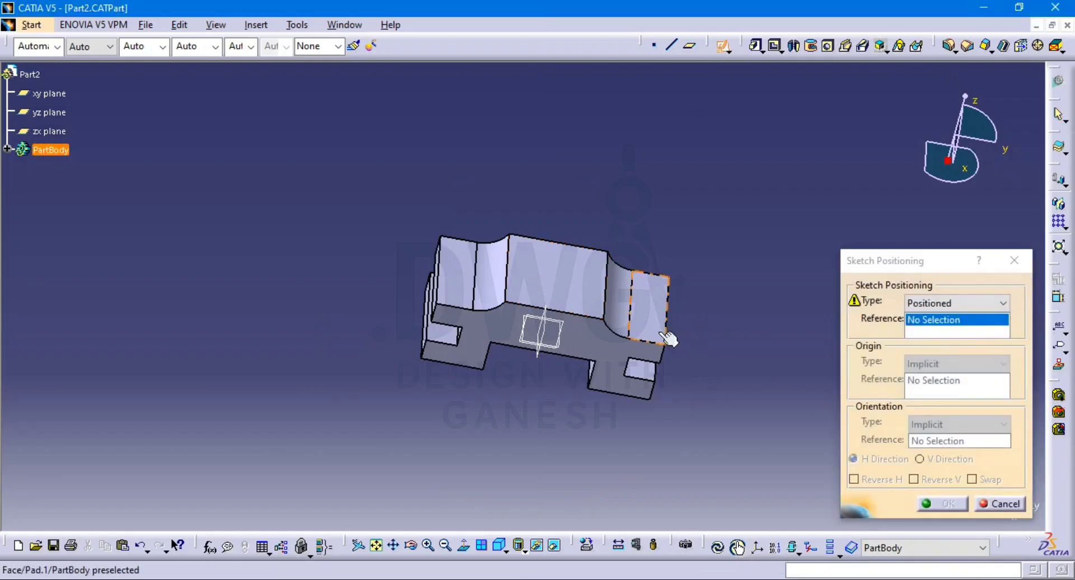
{"action": "left_click", "coordinate": [579, 298]}
{"action": "left_click", "coordinate": [944, 505]}
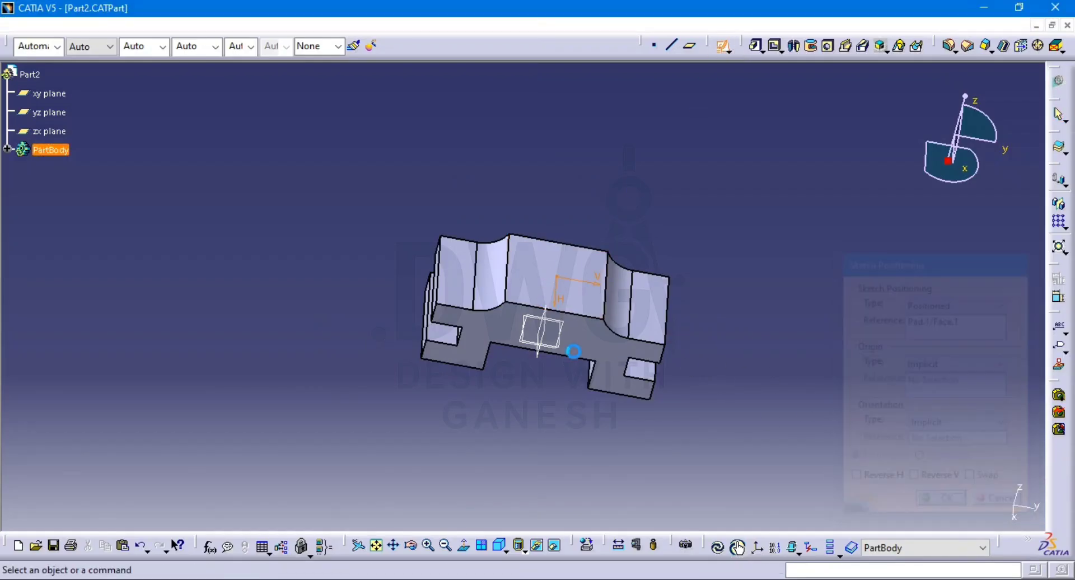
{"action": "left_click", "coordinate": [1057, 210]}
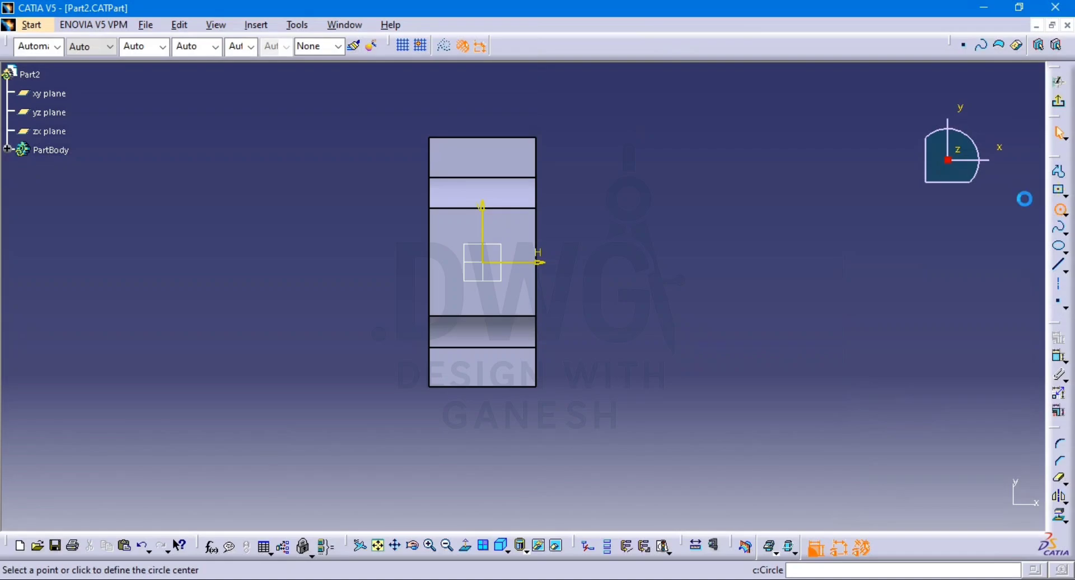
{"action": "left_click", "coordinate": [482, 262]}
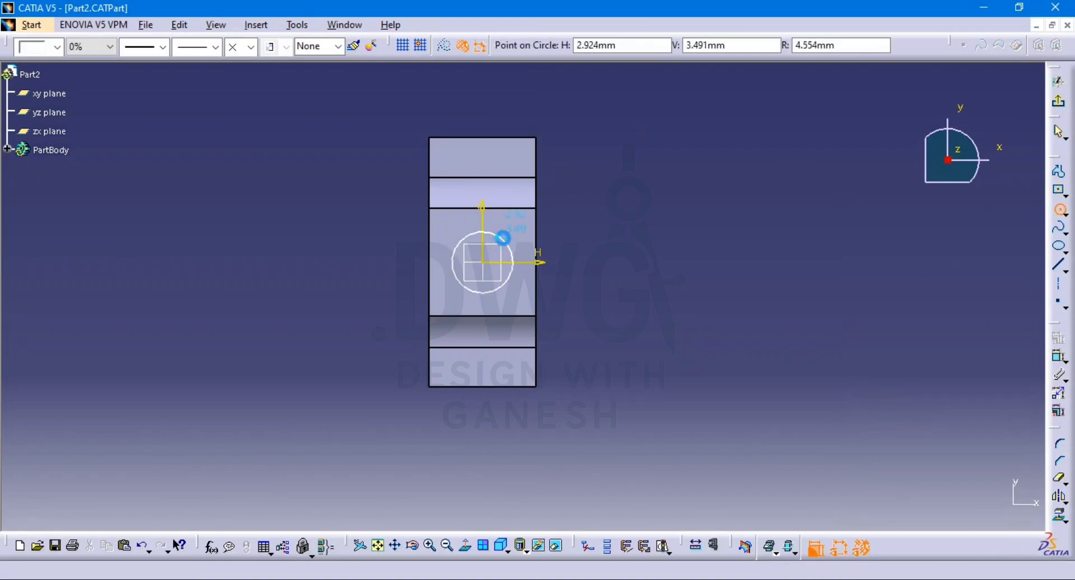
{"action": "left_click", "coordinate": [502, 237]}
Dimension the circle's radius, check the hole size in the PDF drawing, set the radius to 4 mm and exit the sketch
{"action": "left_click", "coordinate": [1057, 356]}
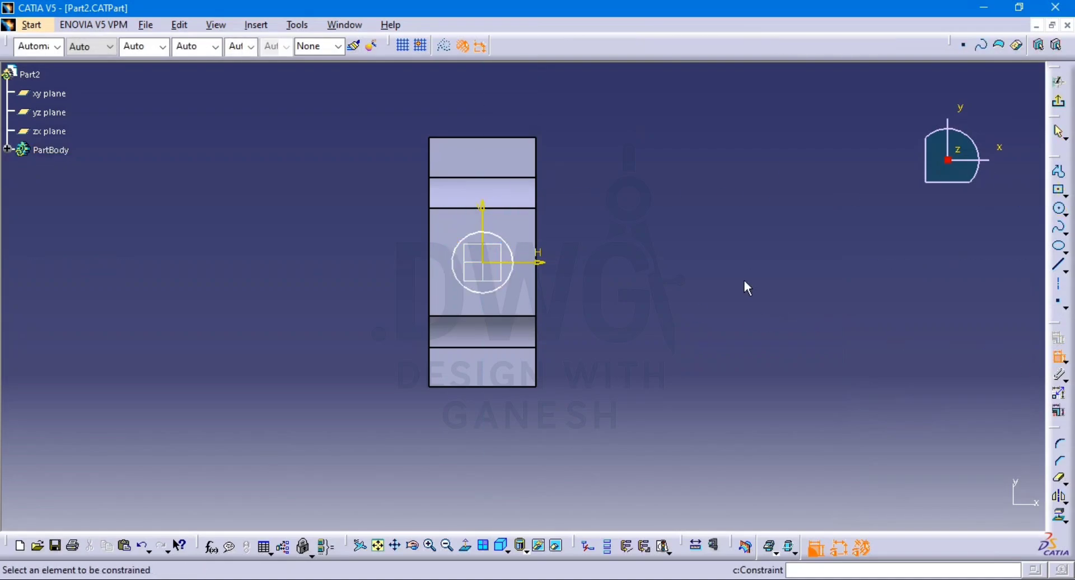
{"action": "left_click", "coordinate": [486, 293]}
{"action": "left_click", "coordinate": [362, 257]}
{"action": "key", "text": "alt+Tab"}
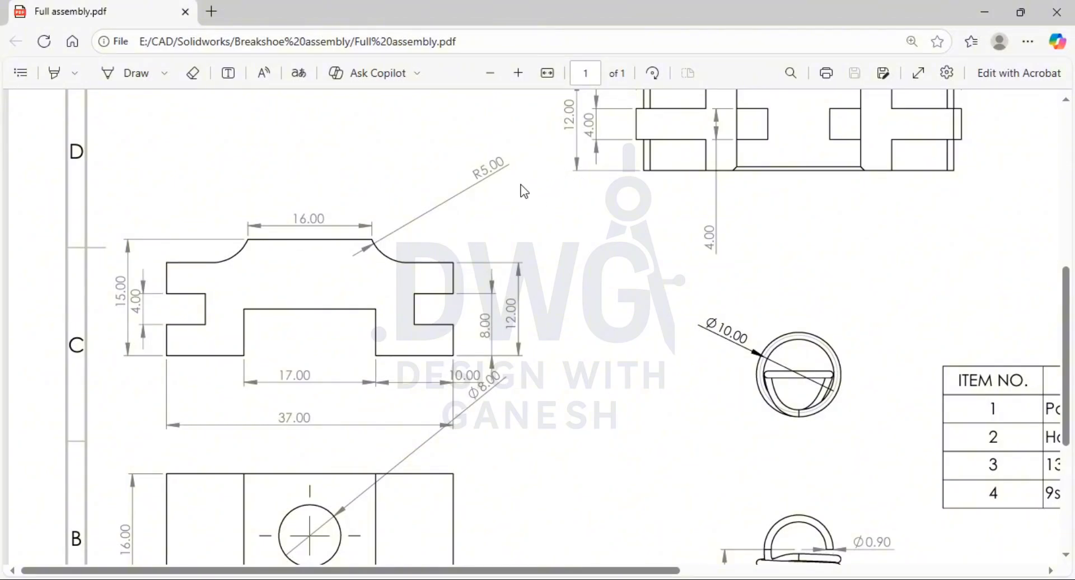
{"action": "key", "text": "alt+Tab"}
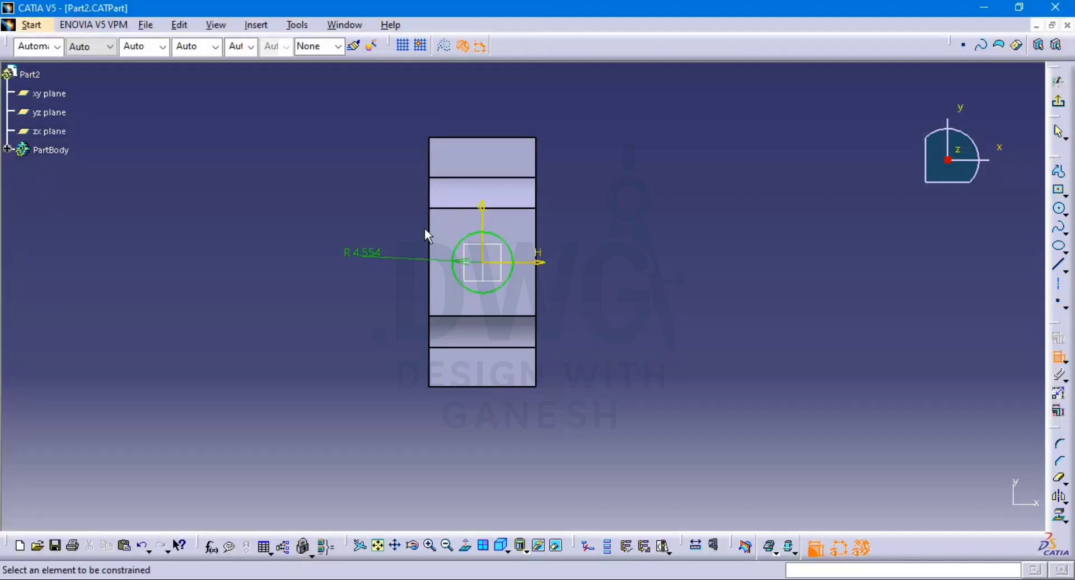
{"action": "double_click", "coordinate": [369, 258]}
{"action": "type", "text": "4"}
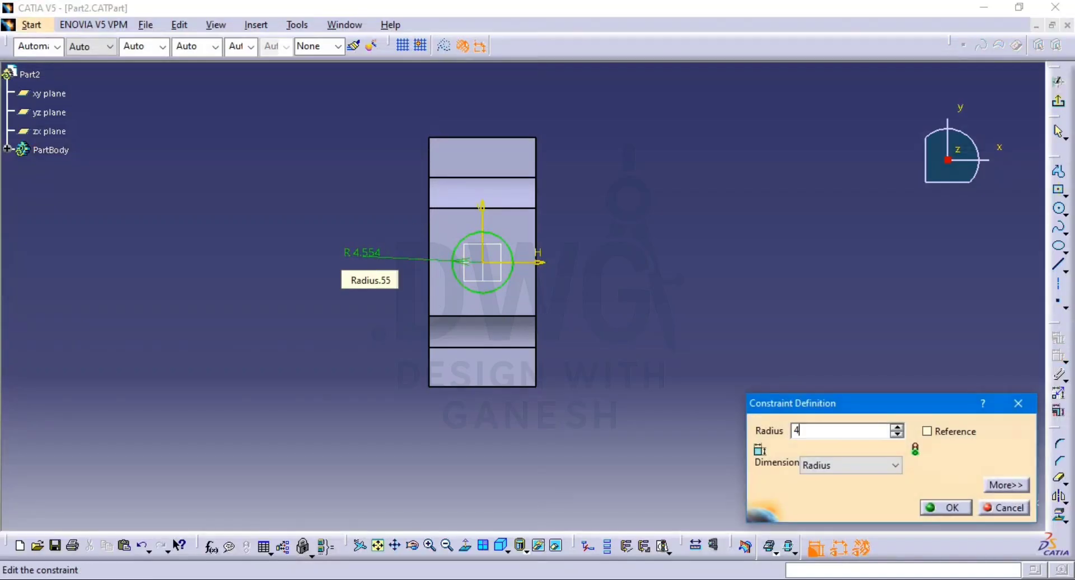
{"action": "key", "text": "Return"}
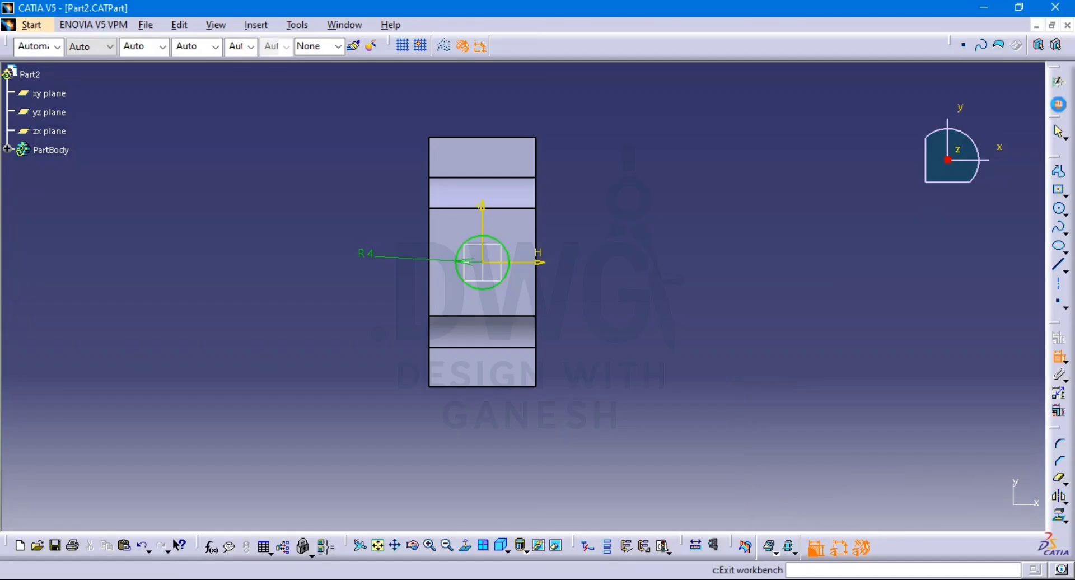
{"action": "left_click", "coordinate": [1058, 101]}
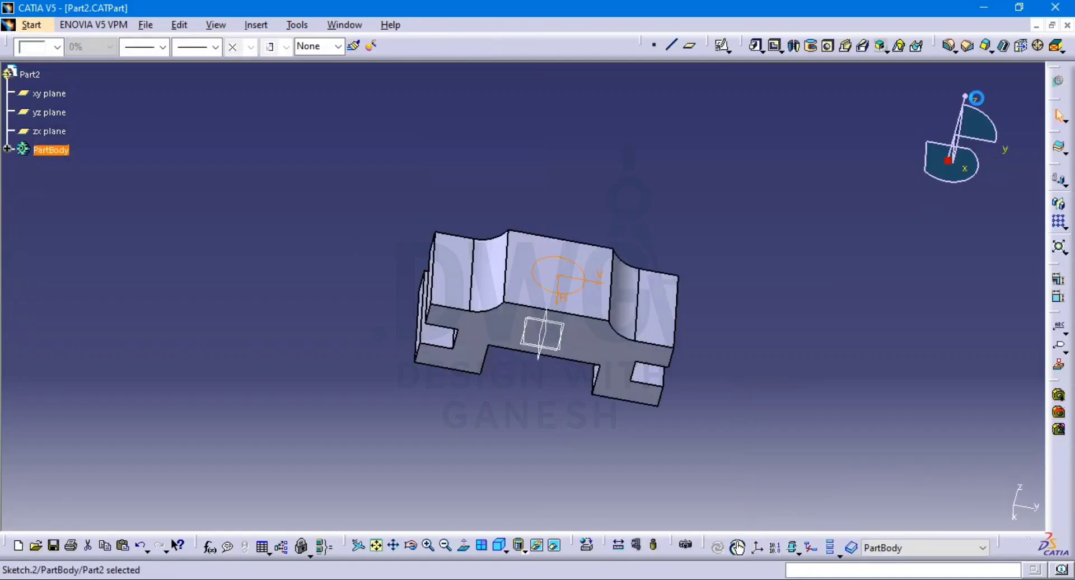
Pocket the circle sketch through the part with the limit type Up to next
{"action": "left_click", "coordinate": [775, 45]}
{"action": "left_click", "coordinate": [922, 303]}
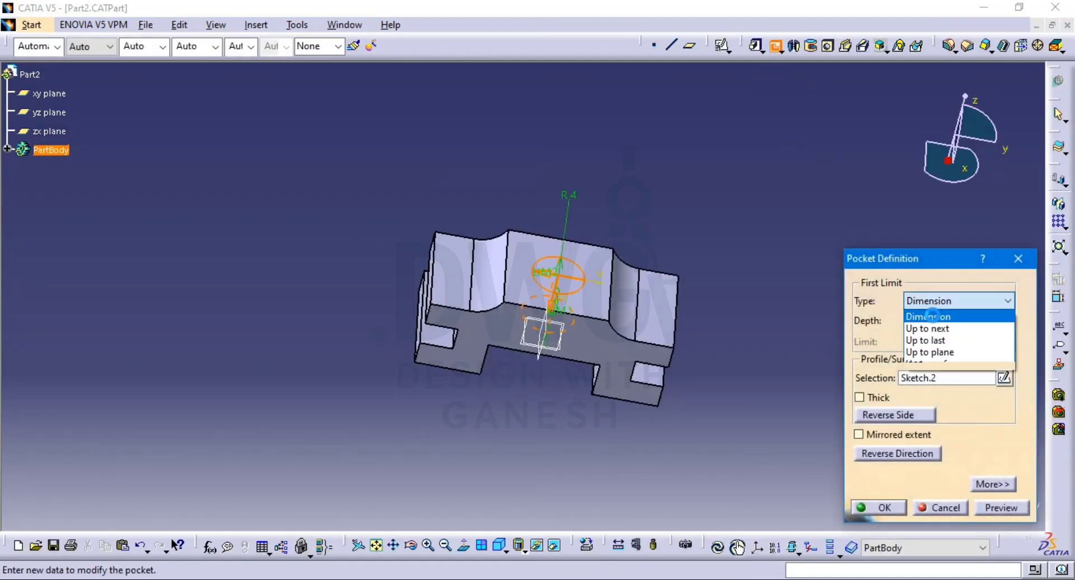
{"action": "left_click", "coordinate": [929, 326]}
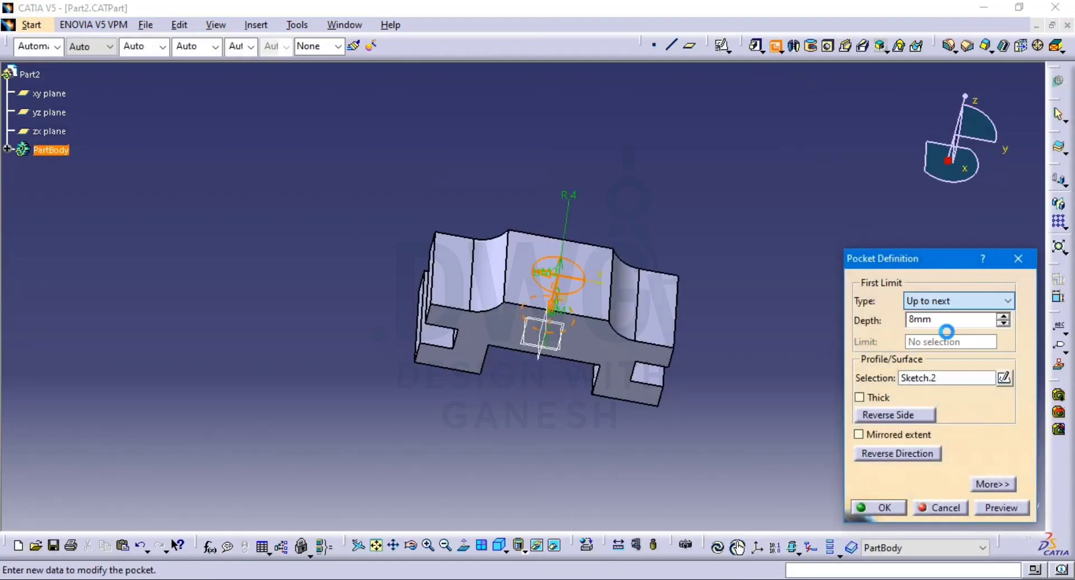
{"action": "left_click", "coordinate": [880, 507]}
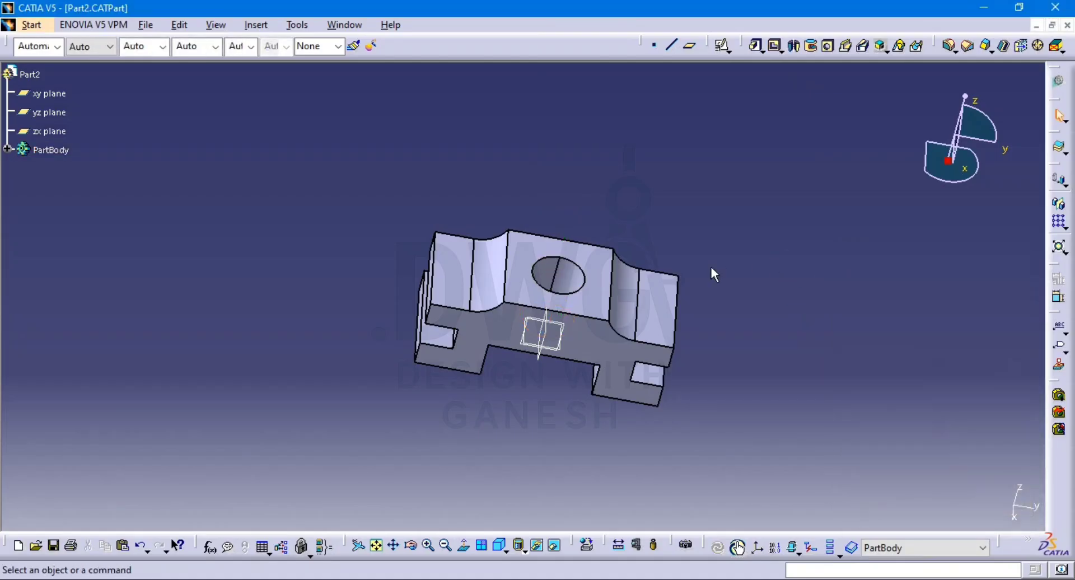
Close the Part2 window, choose to save its changes and browse to the CAD\Catia folder on New Volume (E:)
{"action": "key", "text": "ctrl+s"}
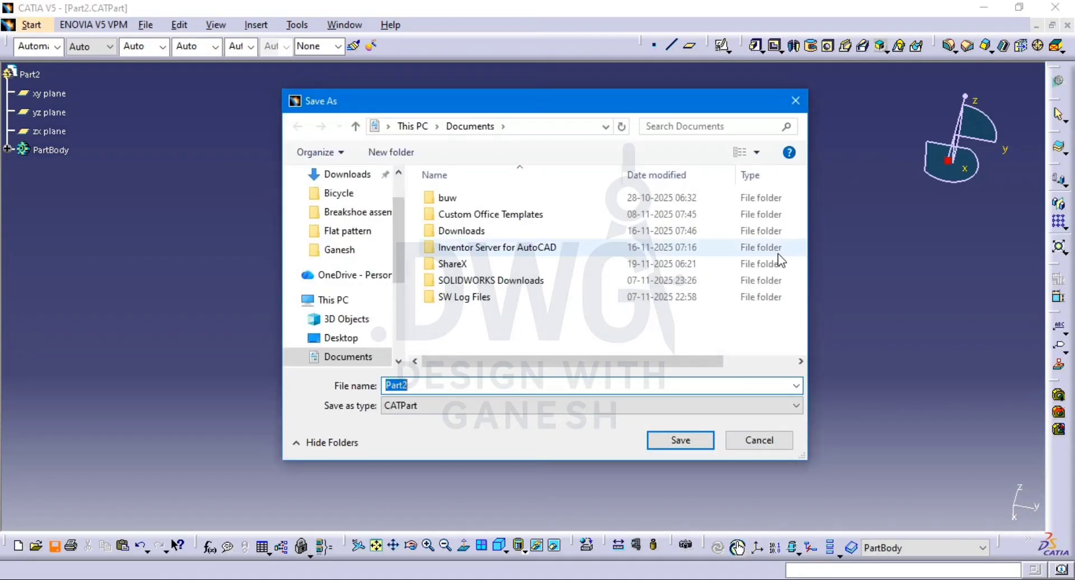
{"action": "key", "text": "Return"}
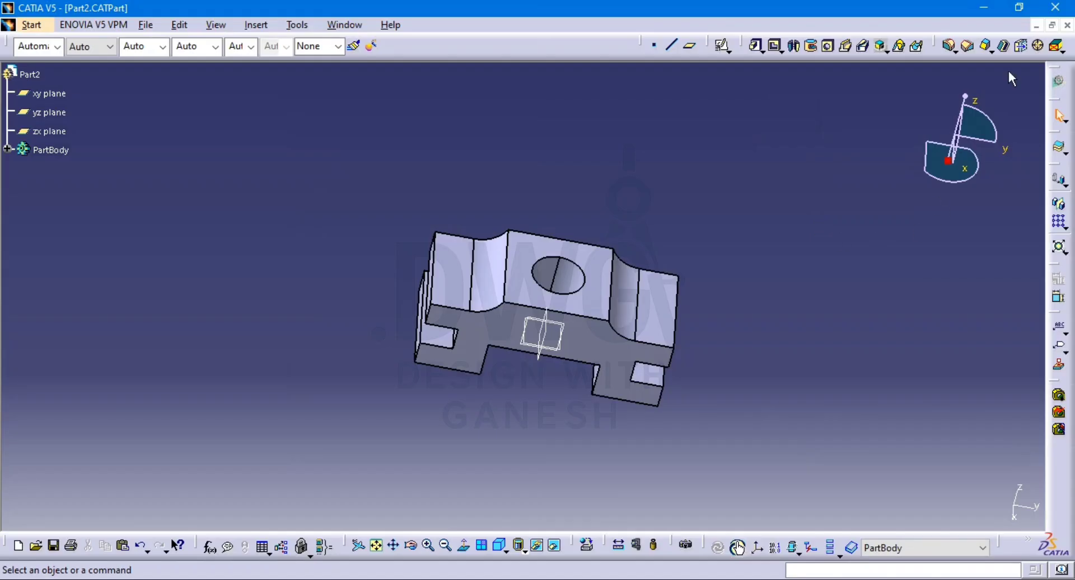
{"action": "left_click", "coordinate": [1067, 25]}
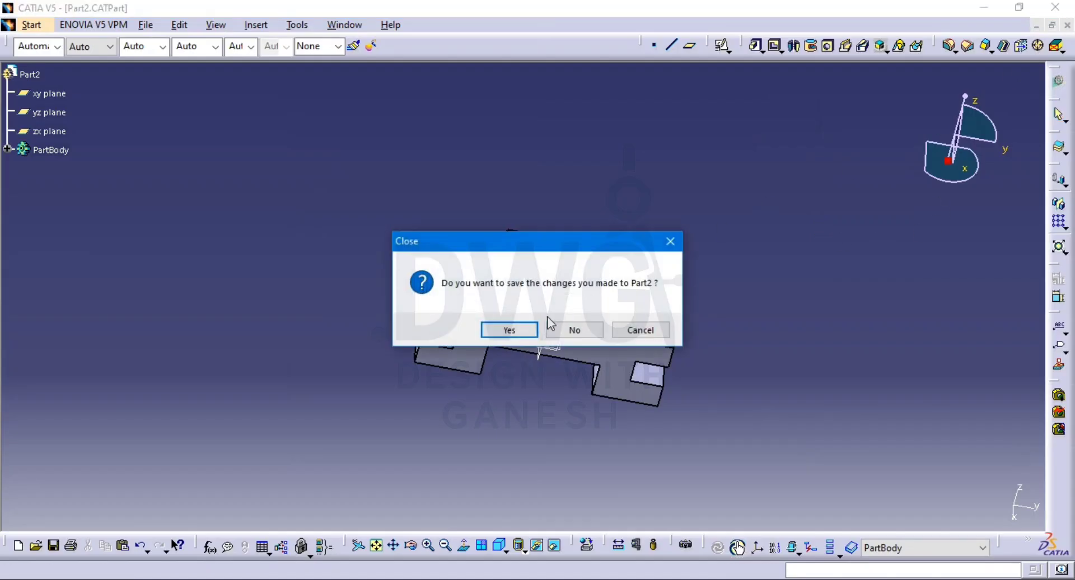
{"action": "left_click", "coordinate": [506, 330]}
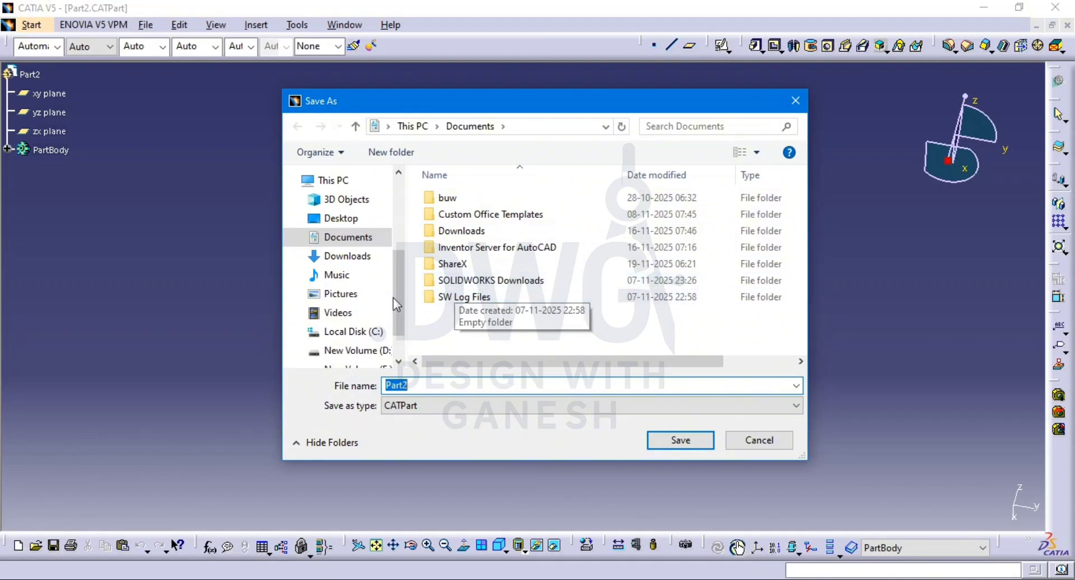
{"action": "scroll", "coordinate": [342, 335], "scroll_direction": "down", "scroll_amount": 2}
{"action": "left_click", "coordinate": [344, 326]}
{"action": "left_click", "coordinate": [475, 205]}
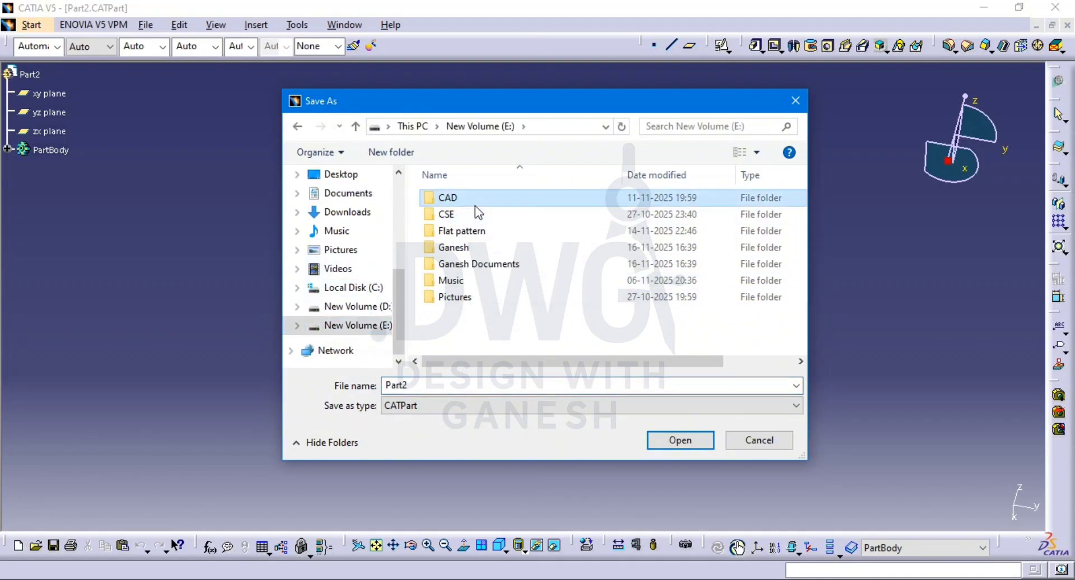
{"action": "double_click", "coordinate": [475, 205]}
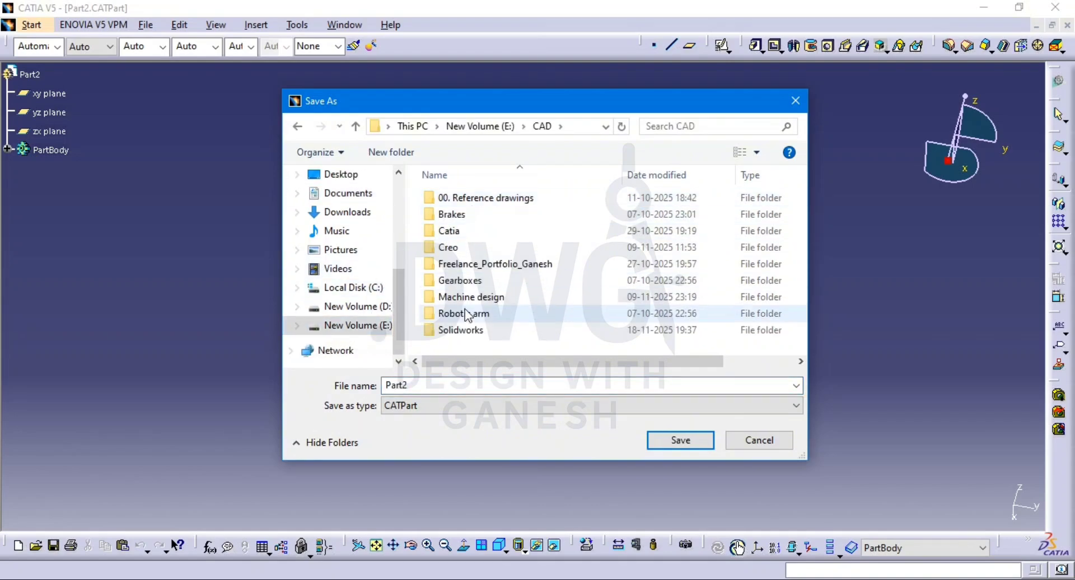
{"action": "left_click", "coordinate": [484, 234]}
{"action": "double_click", "coordinate": [485, 234]}
Create a new folder named "Break show assy" inside the Catia folder
{"action": "right_click", "coordinate": [494, 253]}
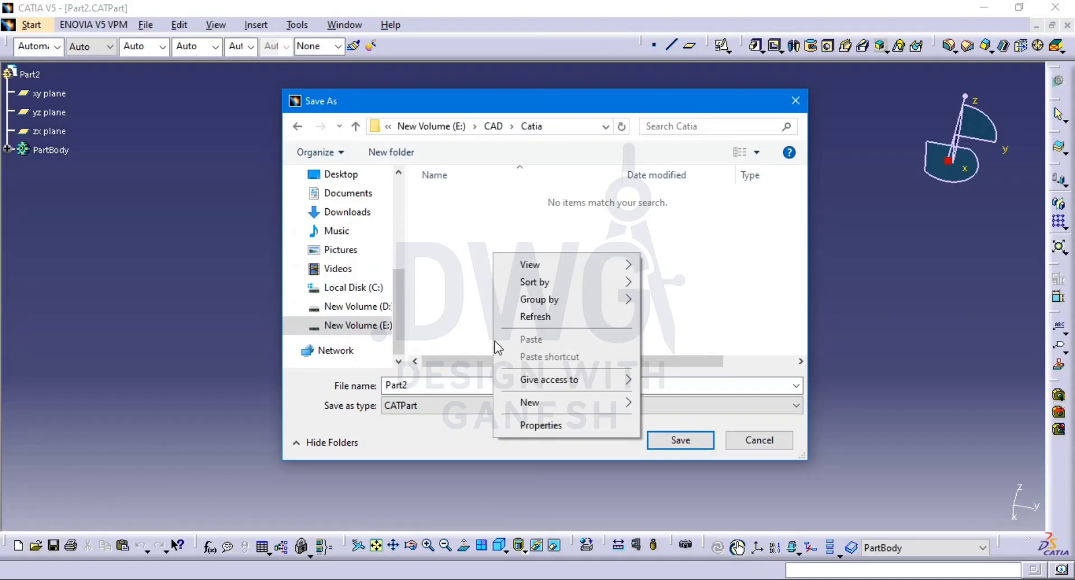
{"action": "mouse_move", "coordinate": [550, 405]}
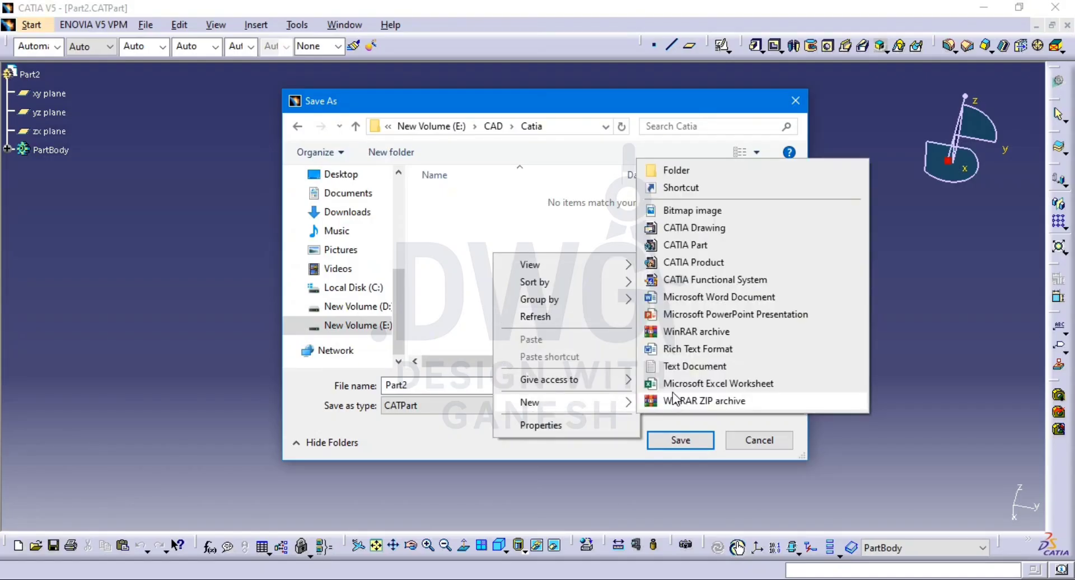
{"action": "left_click", "coordinate": [704, 172]}
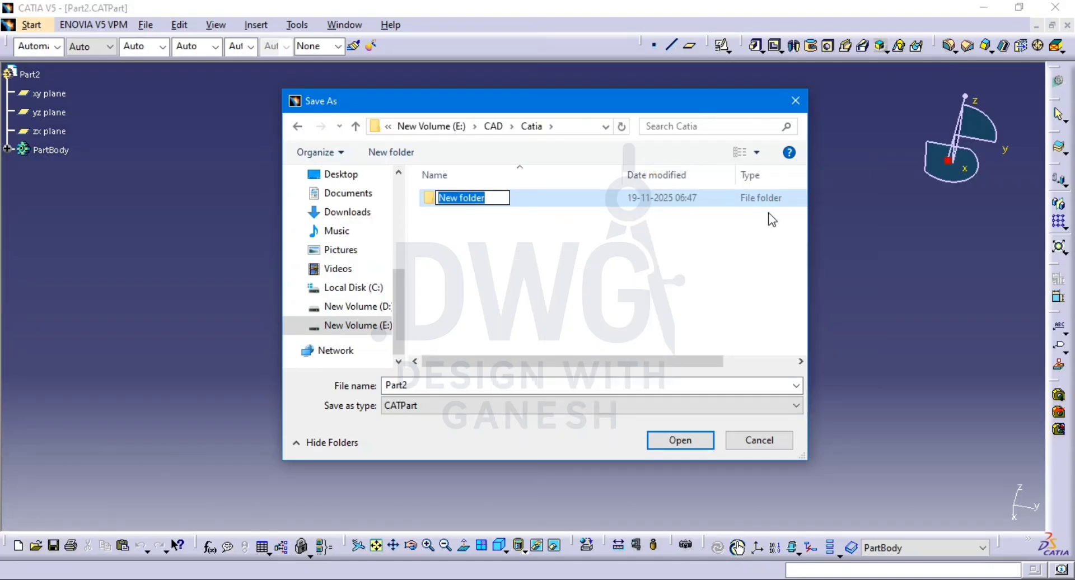
{"action": "type", "text": "Break show assy"}
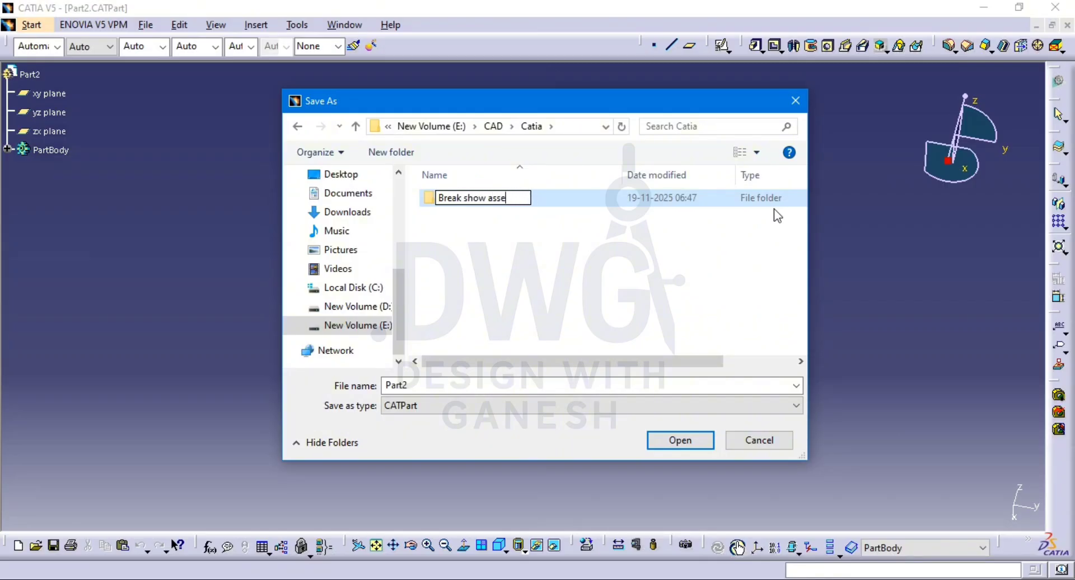
{"action": "key", "text": "Return"}
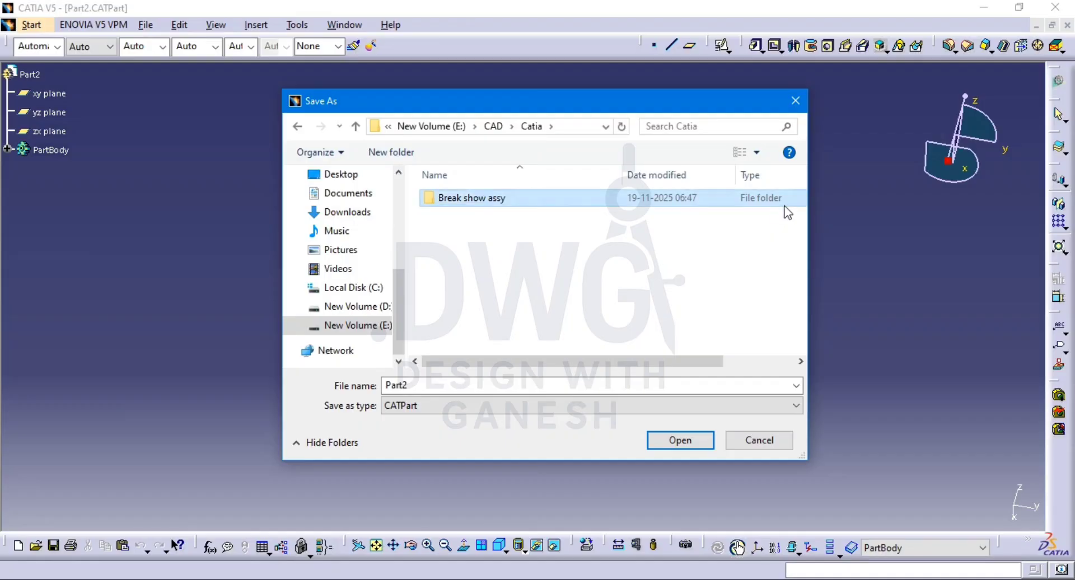
Save Part2 as a CATPart in the "Break show assy" folder and accept updating the links in session
{"action": "double_click", "coordinate": [526, 200]}
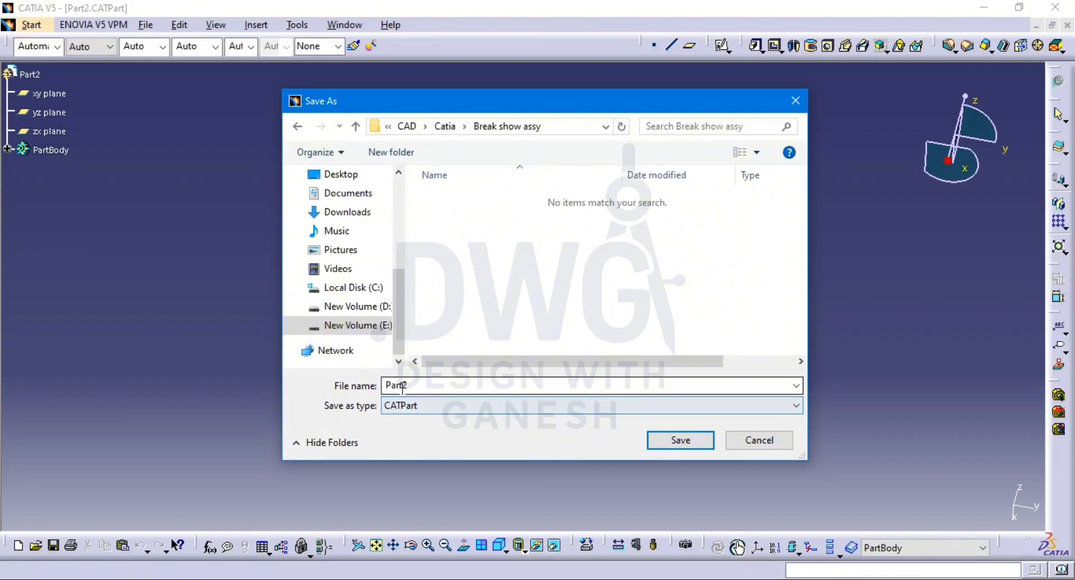
{"action": "left_click", "coordinate": [667, 440]}
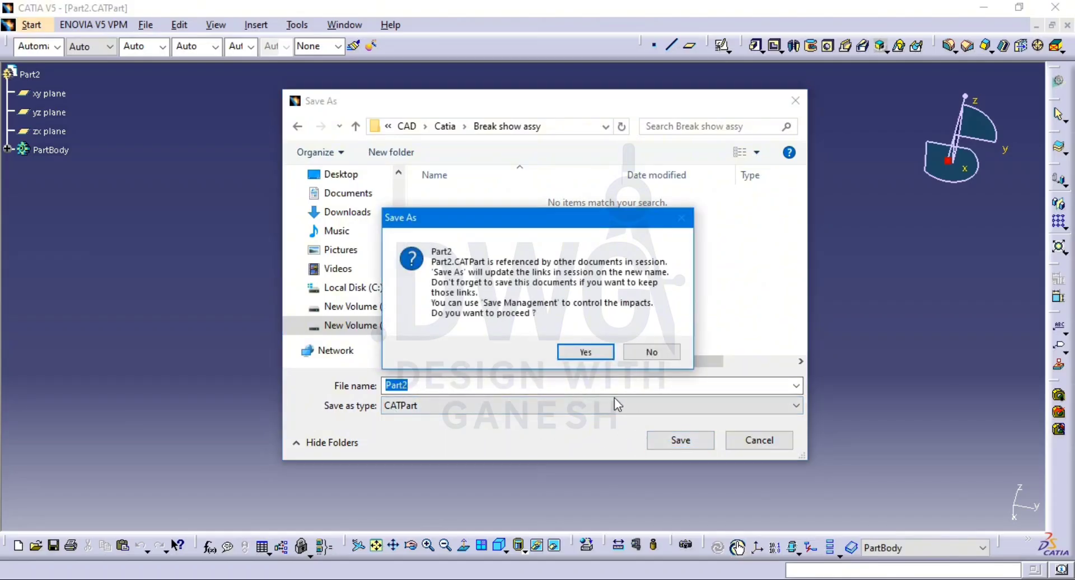
{"action": "left_click", "coordinate": [595, 351]}
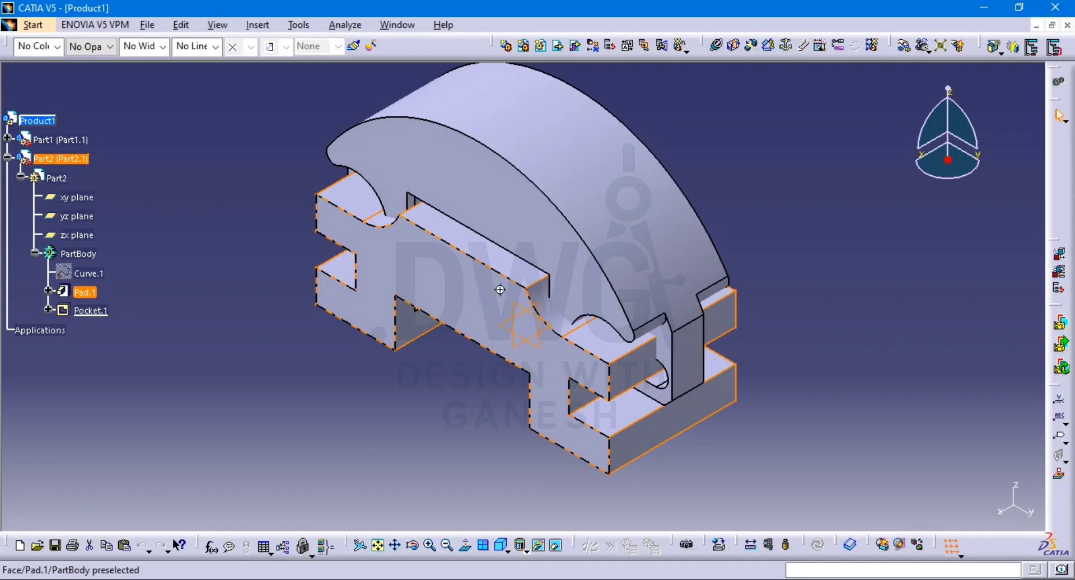
Collapse the Part2 branch in the Product1 tree and clear the selection of Part2's top face
{"action": "middle_click", "coordinate": [500, 290]}
{"action": "left_click", "coordinate": [7, 159]}
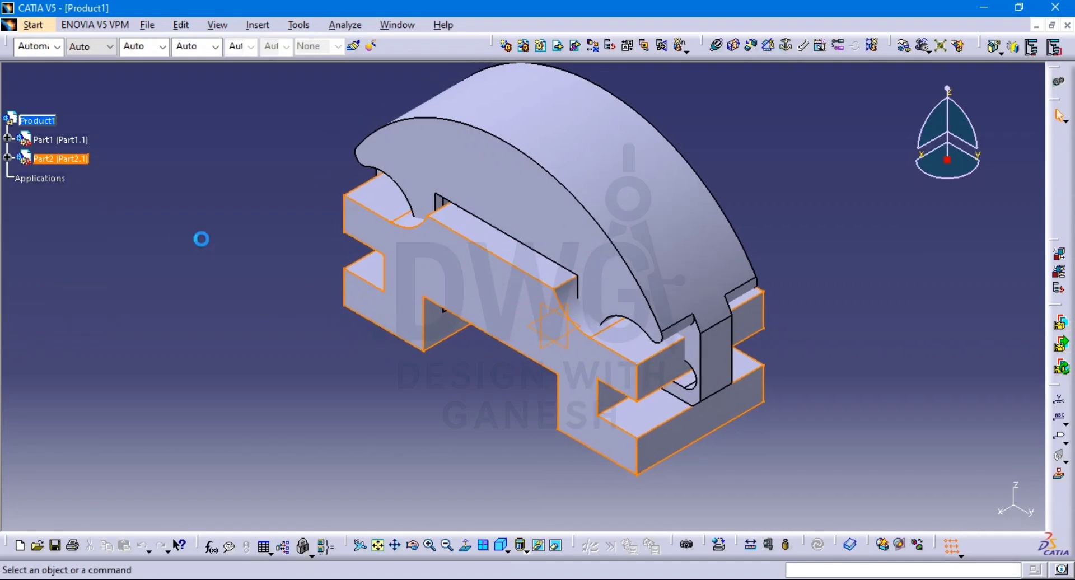
{"action": "middle_click_drag", "start_coordinate": [521, 275], "coordinate": [386, 212]}
{"action": "left_click", "coordinate": [392, 222]}
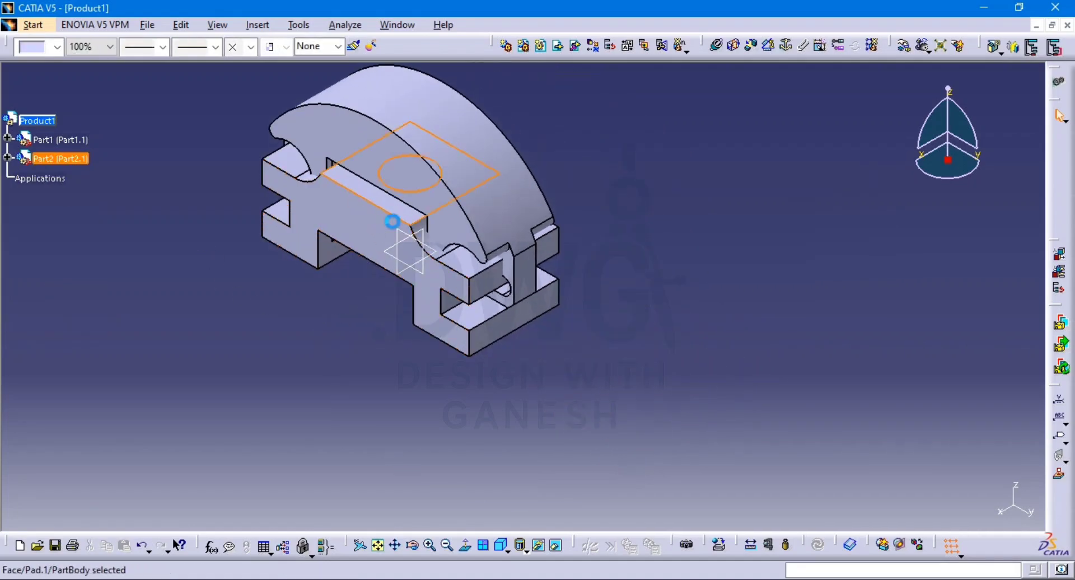
{"action": "double_click", "coordinate": [375, 198]}
{"action": "middle_click_drag", "start_coordinate": [357, 330], "coordinate": [455, 403]}
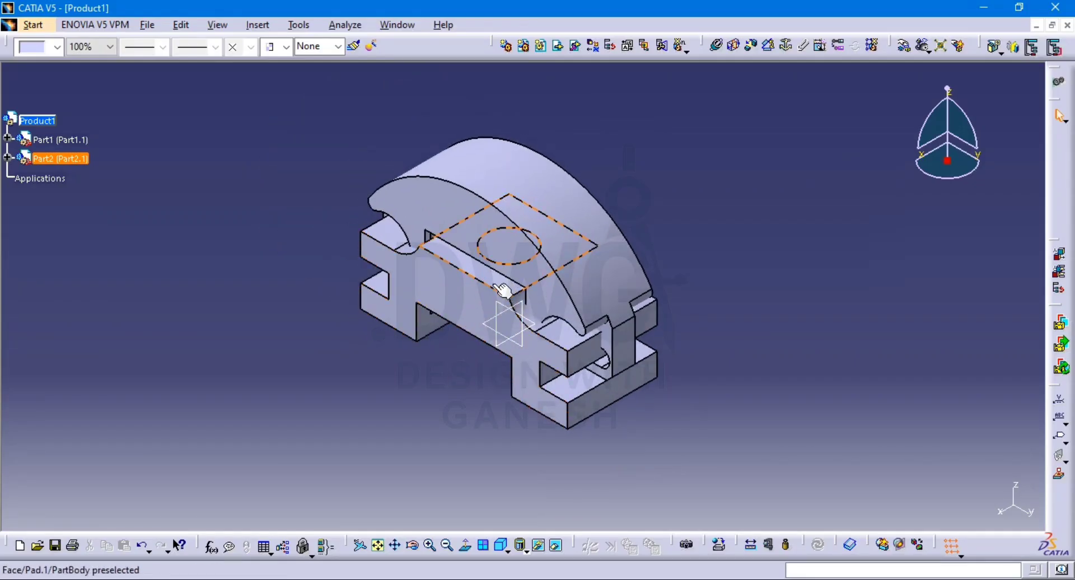
{"action": "left_click", "coordinate": [367, 392]}
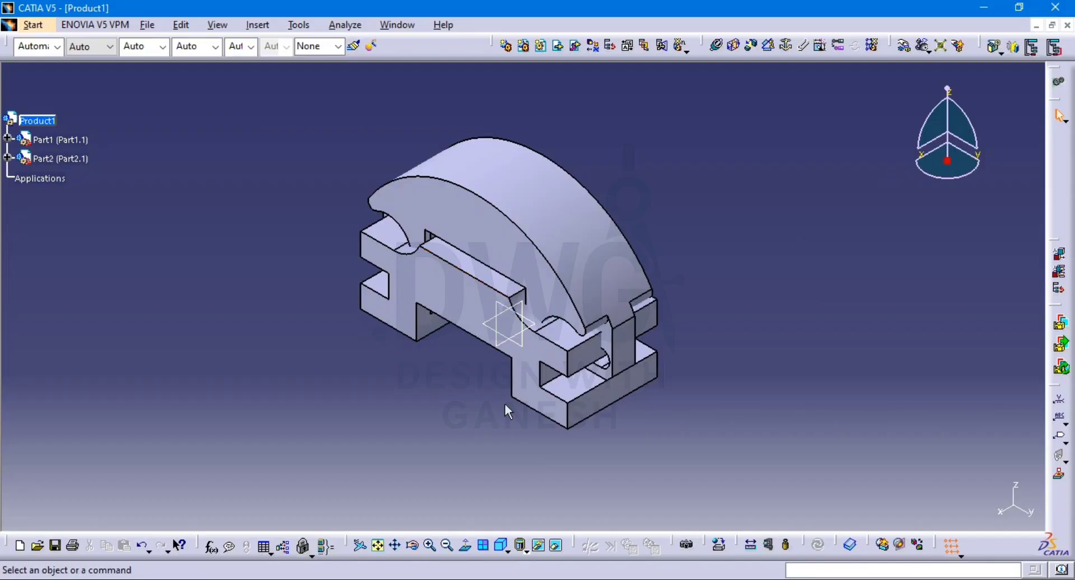
Use Manipulation along the Z axis to move Part2 down, clear of Part1
{"action": "left_click", "coordinate": [899, 48]}
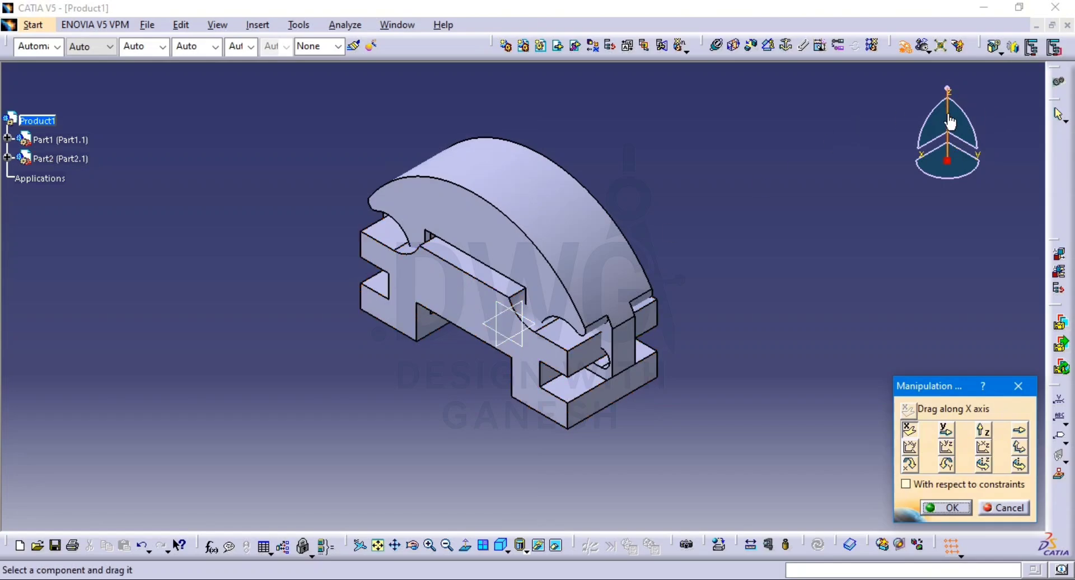
{"action": "left_click", "coordinate": [983, 431]}
{"action": "left_click_drag", "start_coordinate": [455, 300], "coordinate": [465, 465]}
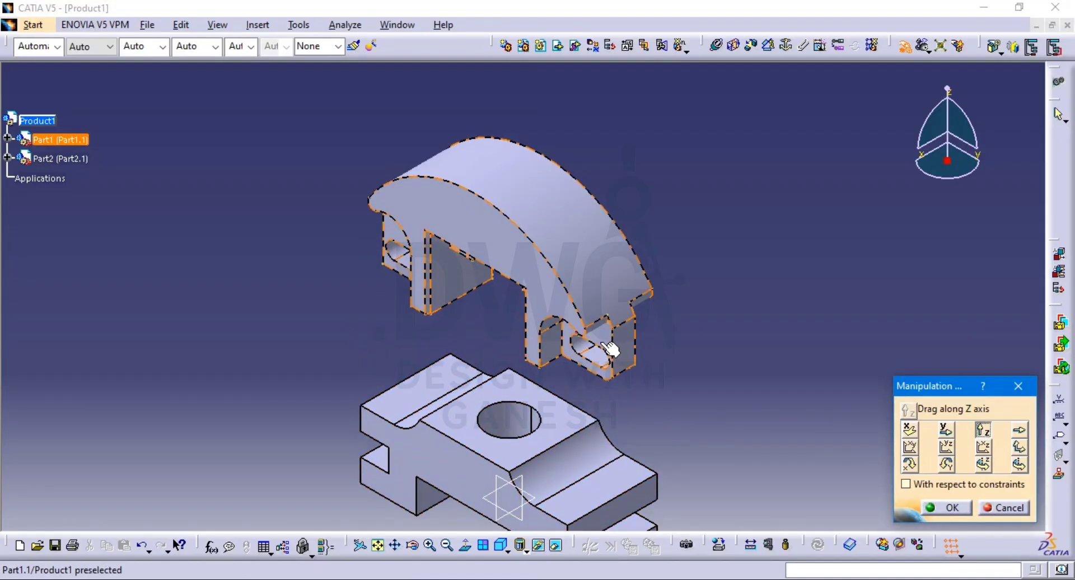
{"action": "middle_click_drag", "start_coordinate": [601, 343], "coordinate": [590, 393]}
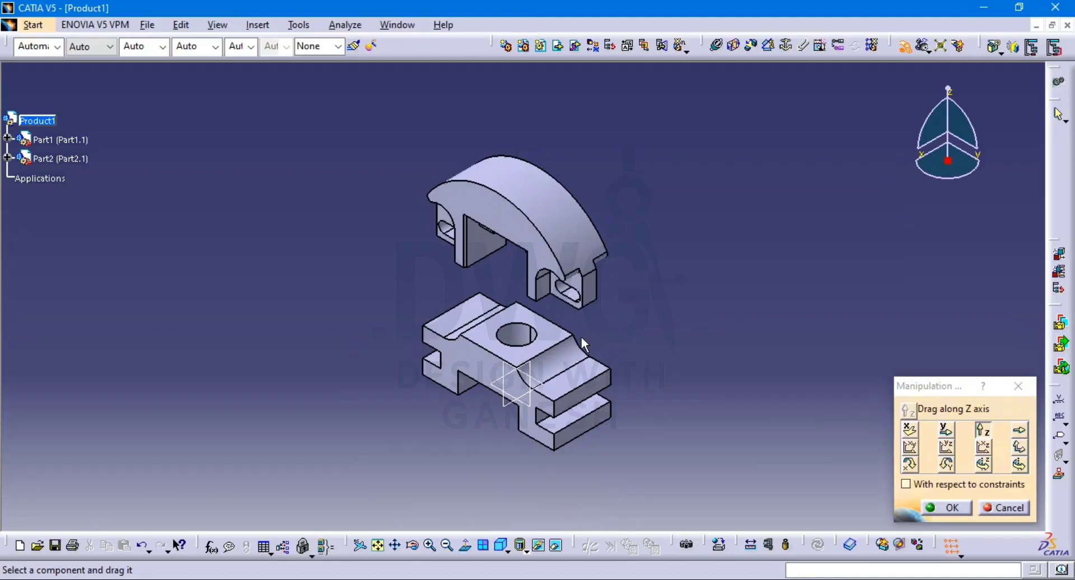
Turn on With respect to constraints, then move Part1 farther up and Part2 slightly along the Z axis and accept the manipulation
{"action": "left_click", "coordinate": [903, 486]}
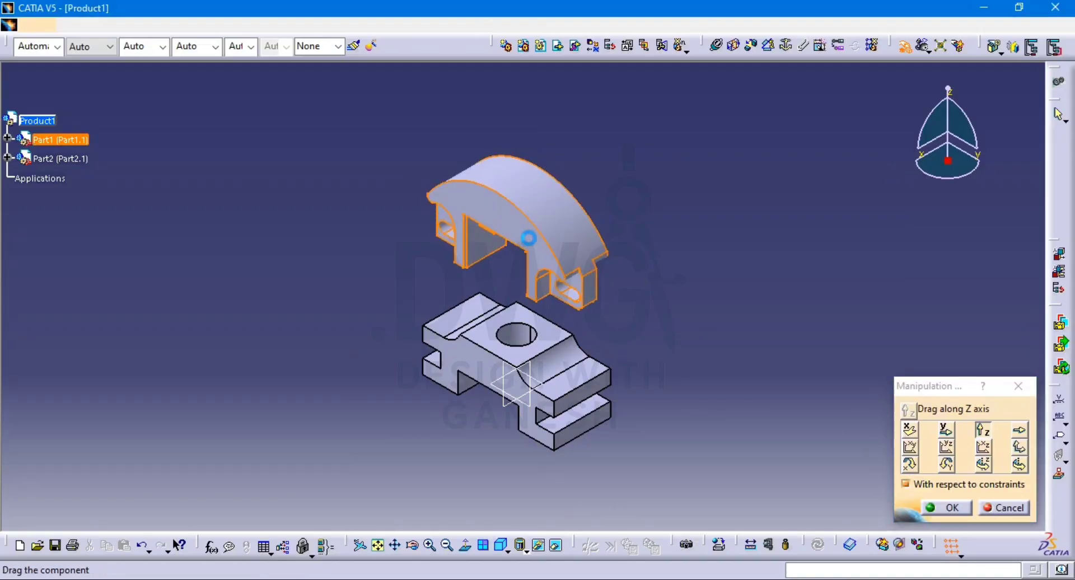
{"action": "left_click_drag", "start_coordinate": [528, 235], "coordinate": [522, 197]}
{"action": "left_click_drag", "start_coordinate": [513, 335], "coordinate": [499, 326]}
{"action": "left_click", "coordinate": [954, 512]}
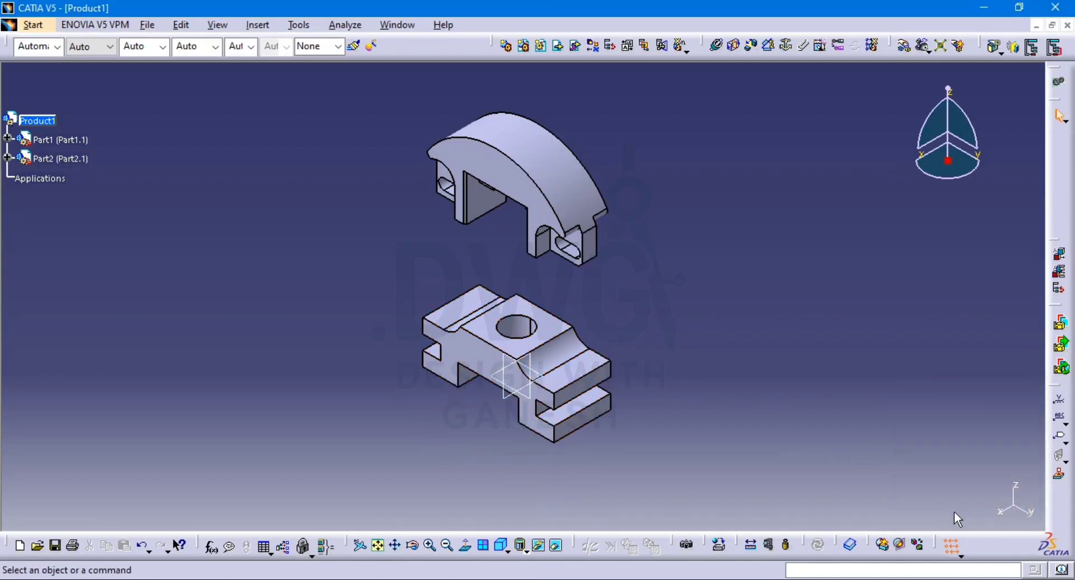
Fix Part1 in place with a Fix Component constraint
{"action": "middle_click_drag", "start_coordinate": [546, 264], "coordinate": [576, 336]}
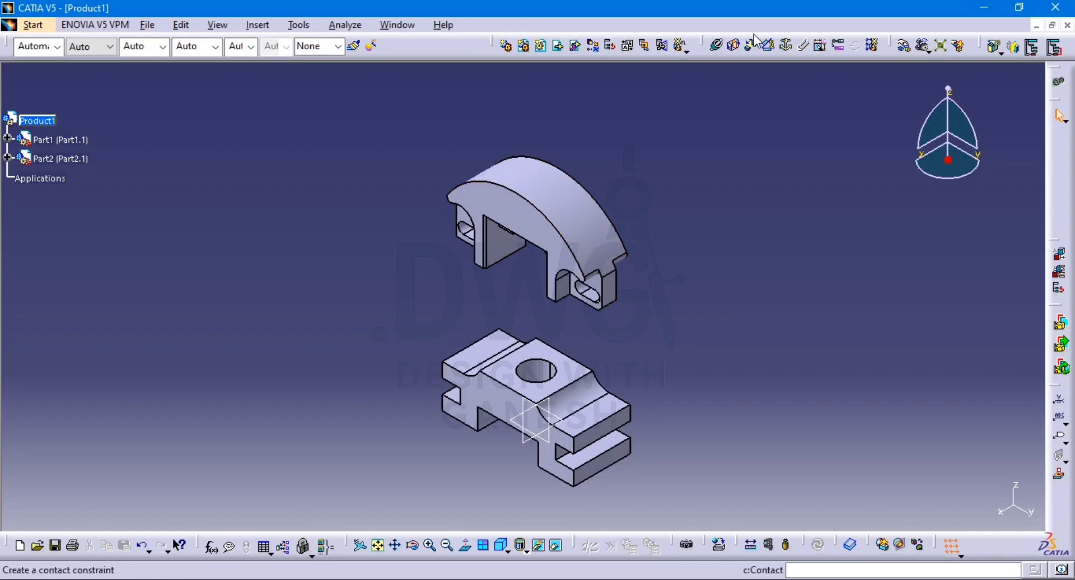
{"action": "left_click", "coordinate": [787, 46]}
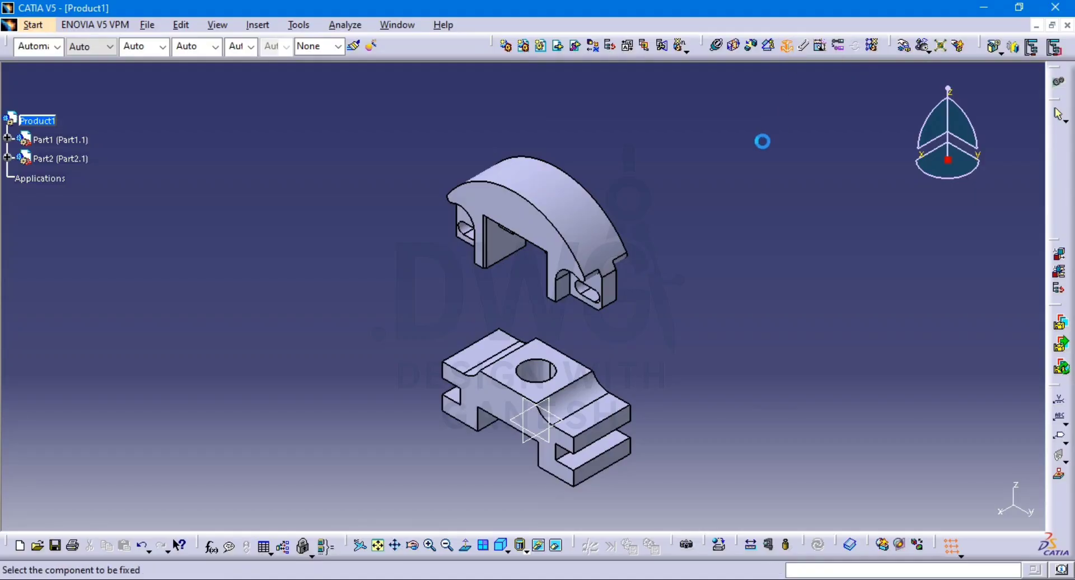
{"action": "left_click", "coordinate": [572, 224]}
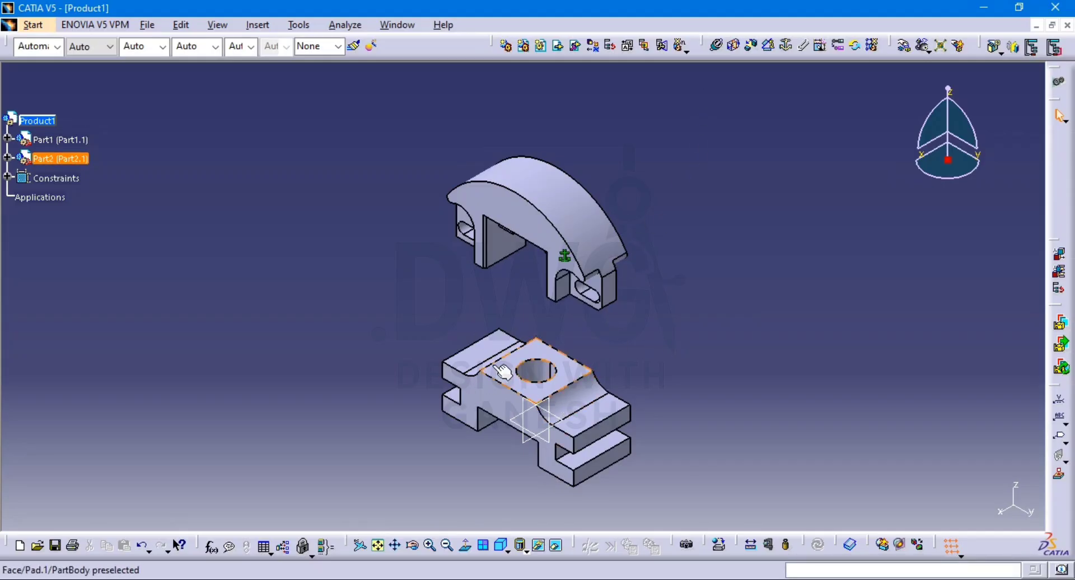
Add a coincidence constraint between the recess face under Part1's arch and the top face of one Part2 end arm, orientation Same
{"action": "scroll", "coordinate": [521, 270], "scroll_direction": "up", "scroll_amount": 3}
{"action": "middle_click_drag", "start_coordinate": [521, 270], "coordinate": [610, 387]}
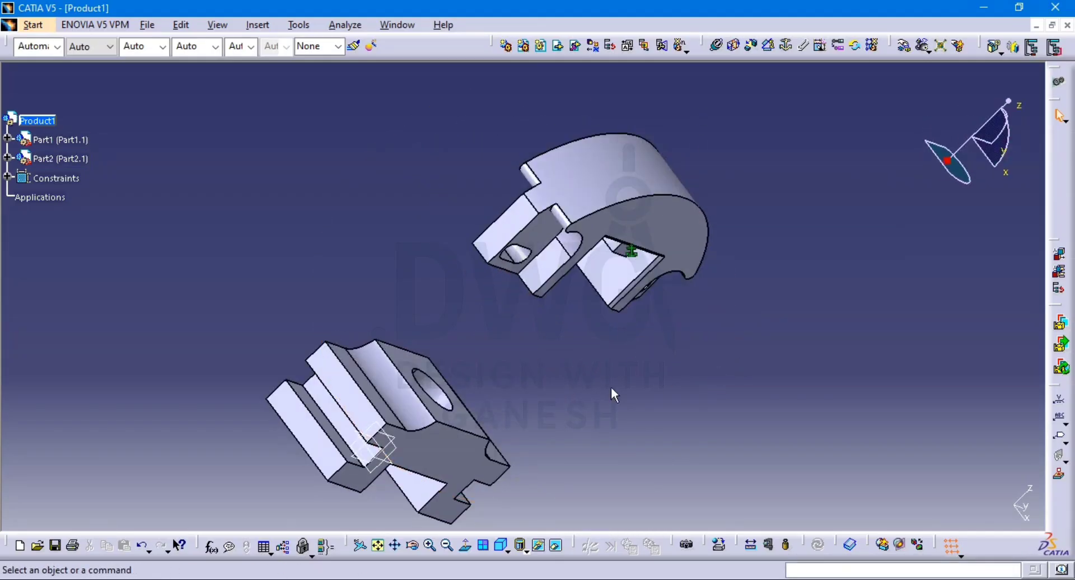
{"action": "middle_click_drag", "start_coordinate": [585, 304], "coordinate": [547, 242]}
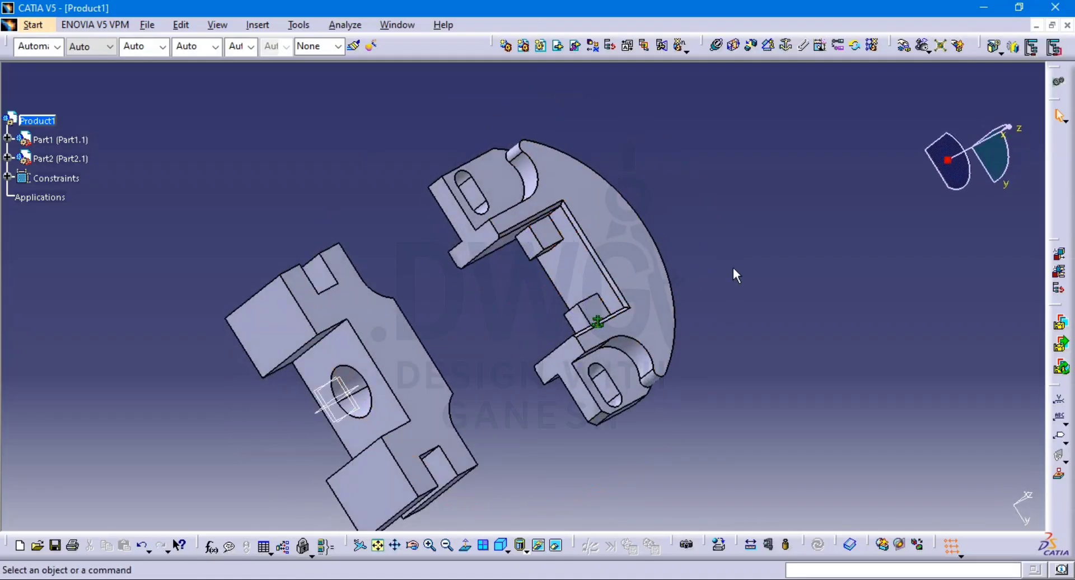
{"action": "left_click", "coordinate": [715, 49]}
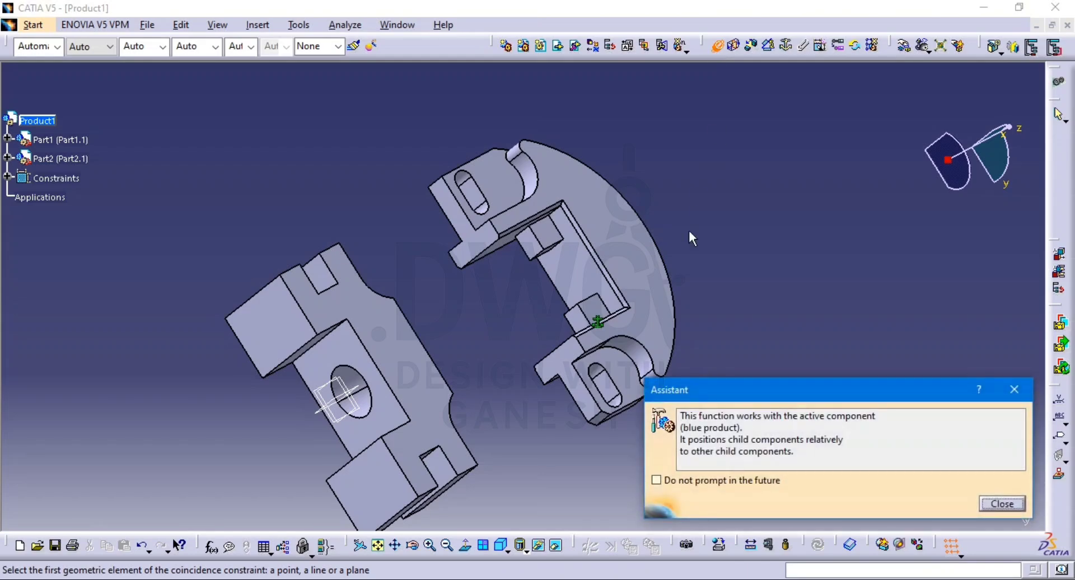
{"action": "left_click", "coordinate": [757, 482]}
{"action": "left_click", "coordinate": [990, 506]}
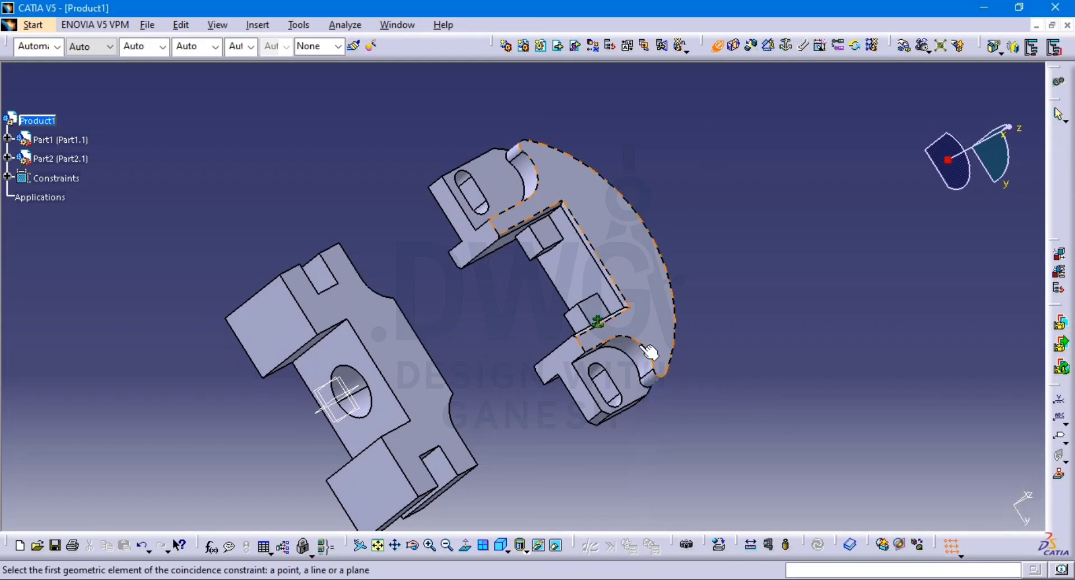
{"action": "left_click", "coordinate": [580, 266]}
{"action": "middle_click_drag", "start_coordinate": [526, 372], "coordinate": [426, 401]}
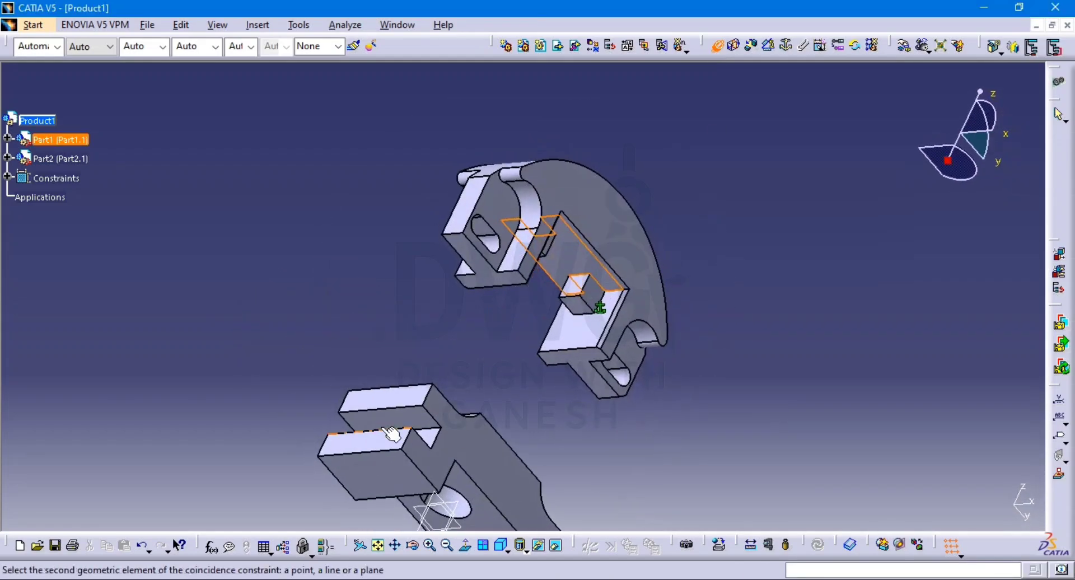
{"action": "left_click", "coordinate": [415, 402]}
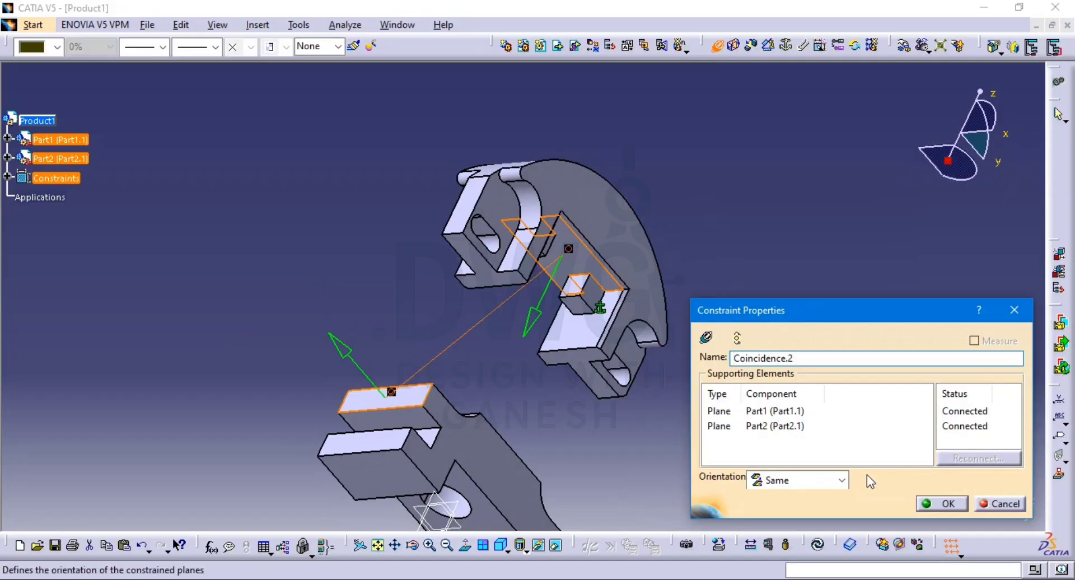
{"action": "left_click", "coordinate": [934, 504]}
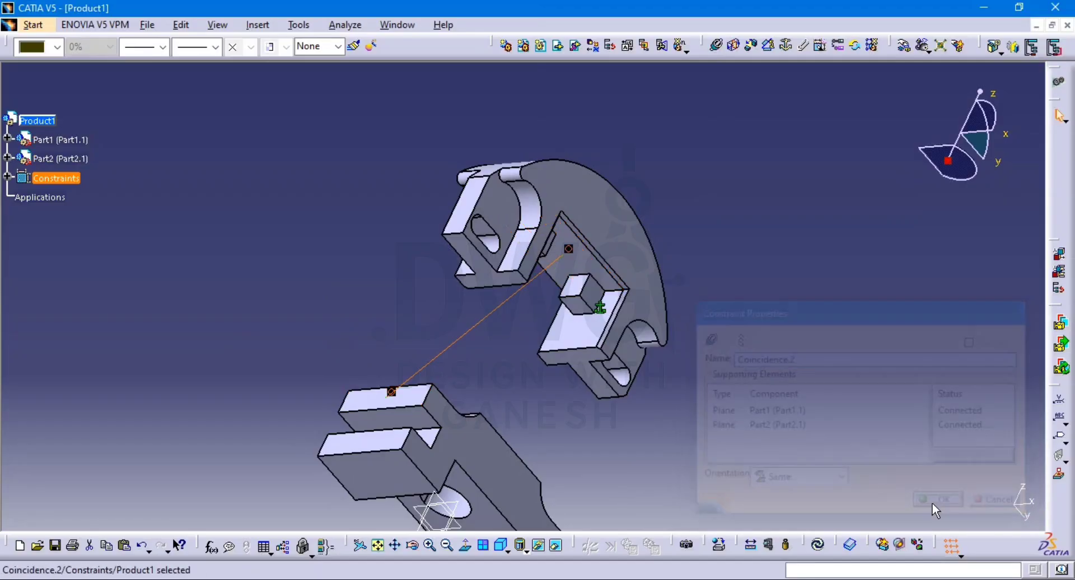
Update the product to apply the coincidence between Part1 and Part2, and clear the face selection on Part2
{"action": "middle_click_drag", "start_coordinate": [671, 271], "coordinate": [670, 312]}
{"action": "middle_click_drag", "start_coordinate": [566, 318], "coordinate": [516, 358]}
{"action": "left_click", "coordinate": [819, 550]}
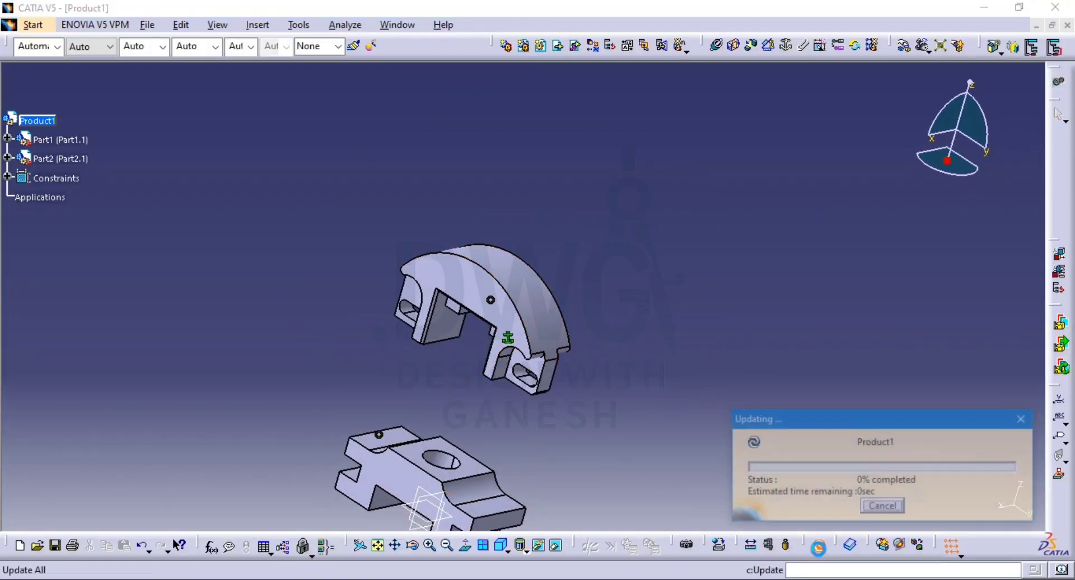
{"action": "left_click", "coordinate": [608, 336]}
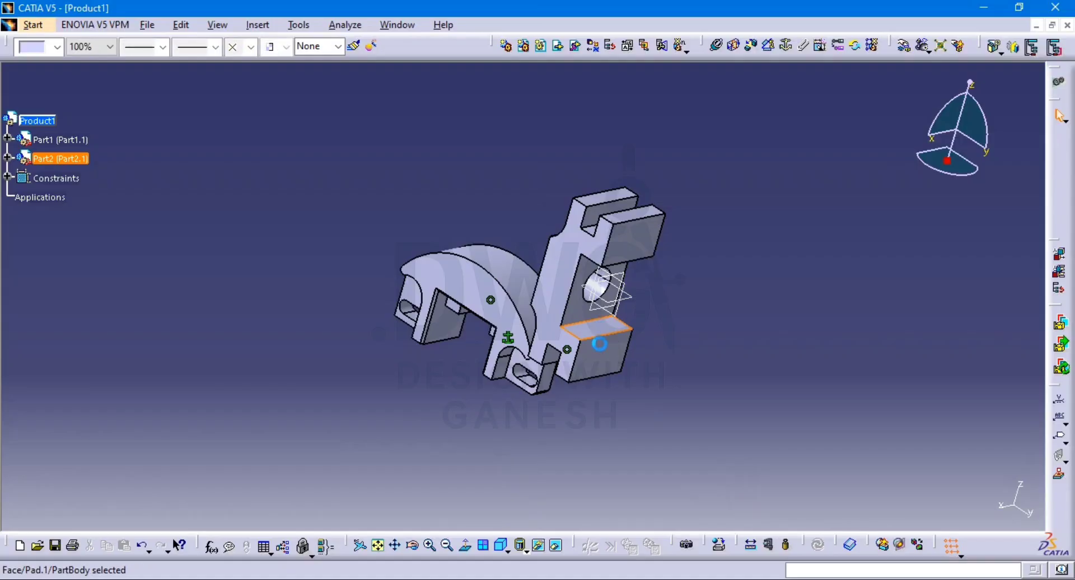
{"action": "left_click", "coordinate": [687, 391]}
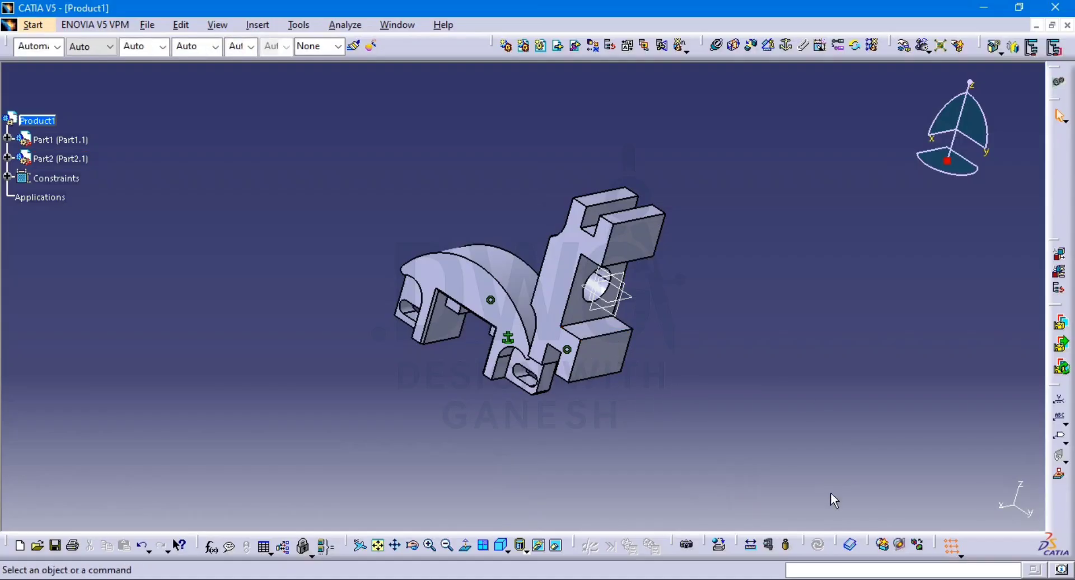
Undo the last product update, returning Part2 to its place below Part1
{"action": "key", "text": "ctrl+z"}
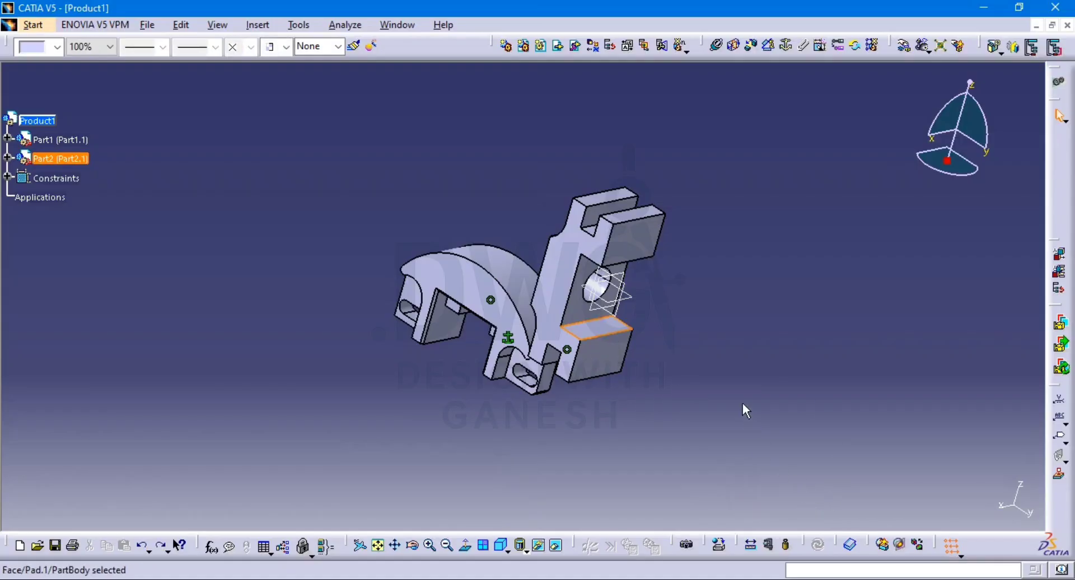
{"action": "key", "text": "ctrl+z"}
{"action": "key", "text": "ctrl+z"}
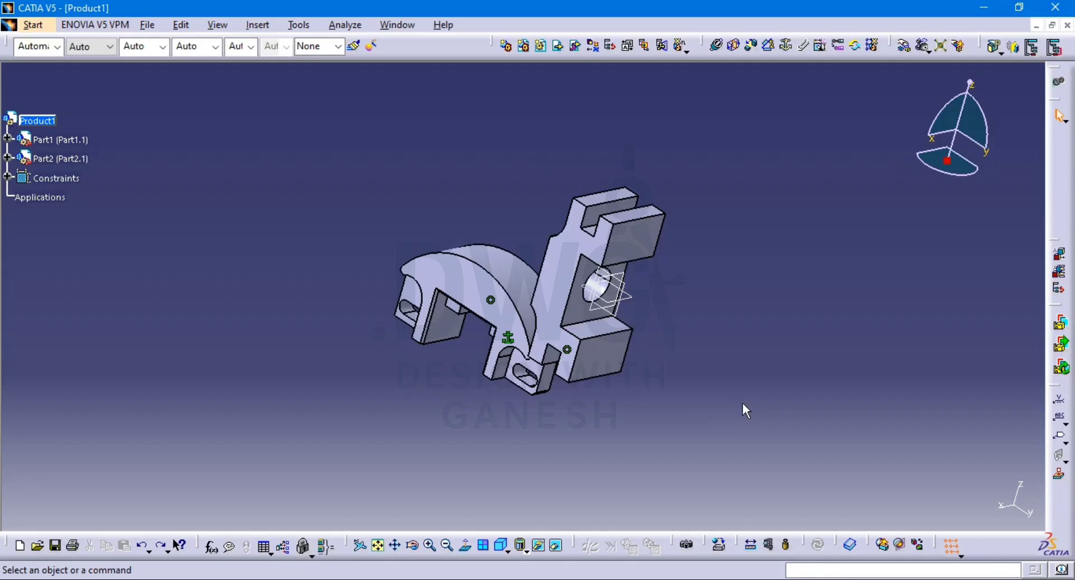
{"action": "middle_click_drag", "start_coordinate": [720, 384], "coordinate": [858, 293]}
{"action": "left_click", "coordinate": [857, 295]}
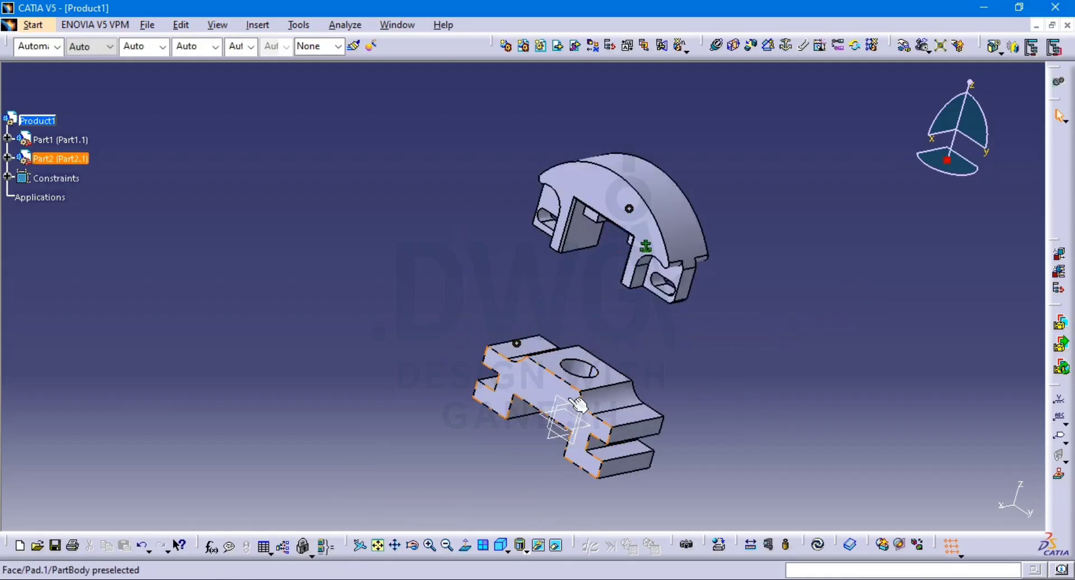
Add a coincidence constraint between the small block's face inside Part1's recess and the slot face in Part2's end, orientation Same
{"action": "left_click", "coordinate": [715, 46]}
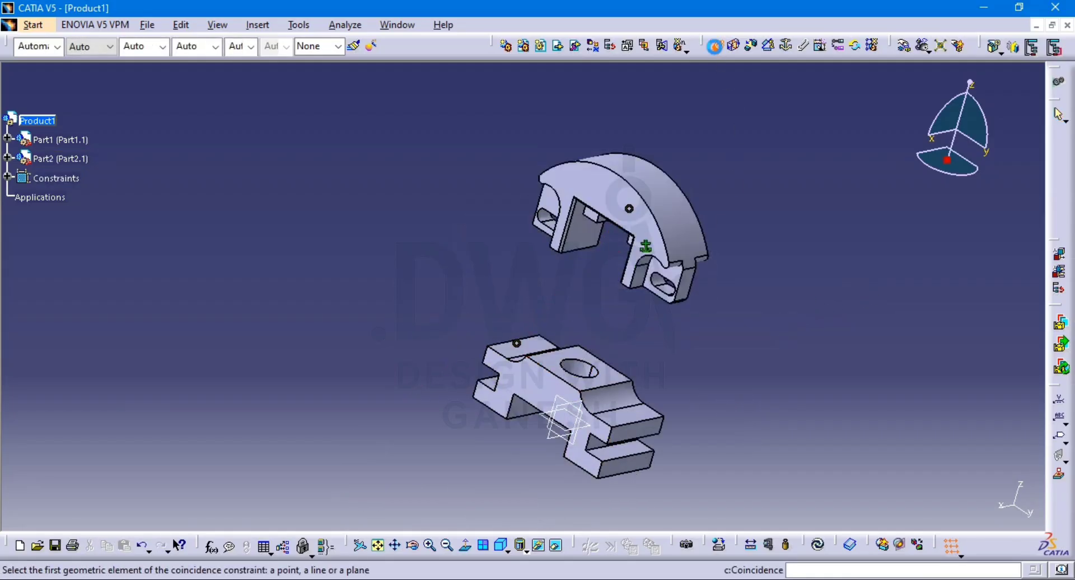
{"action": "middle_click_drag", "start_coordinate": [584, 230], "coordinate": [665, 150]}
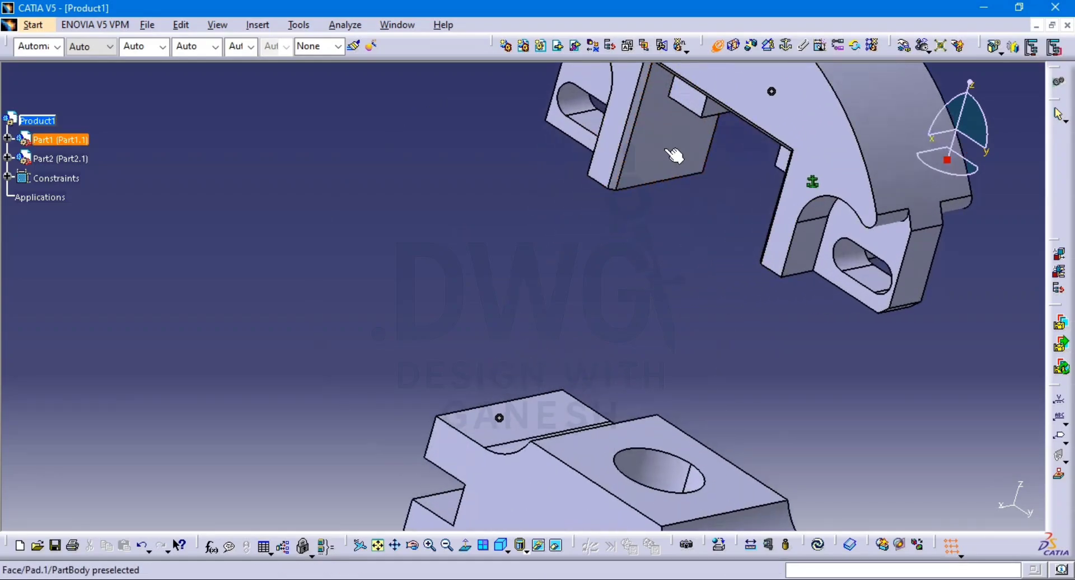
{"action": "left_click", "coordinate": [701, 101]}
{"action": "middle_click_drag", "start_coordinate": [547, 303], "coordinate": [681, 100]}
{"action": "middle_click_drag", "start_coordinate": [554, 330], "coordinate": [571, 202]}
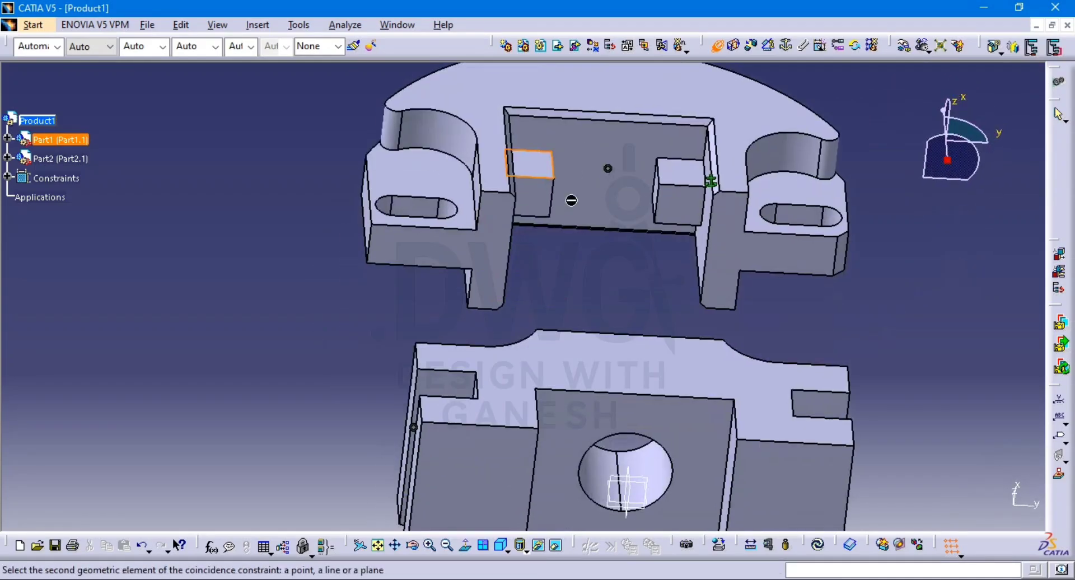
{"action": "left_click", "coordinate": [447, 384]}
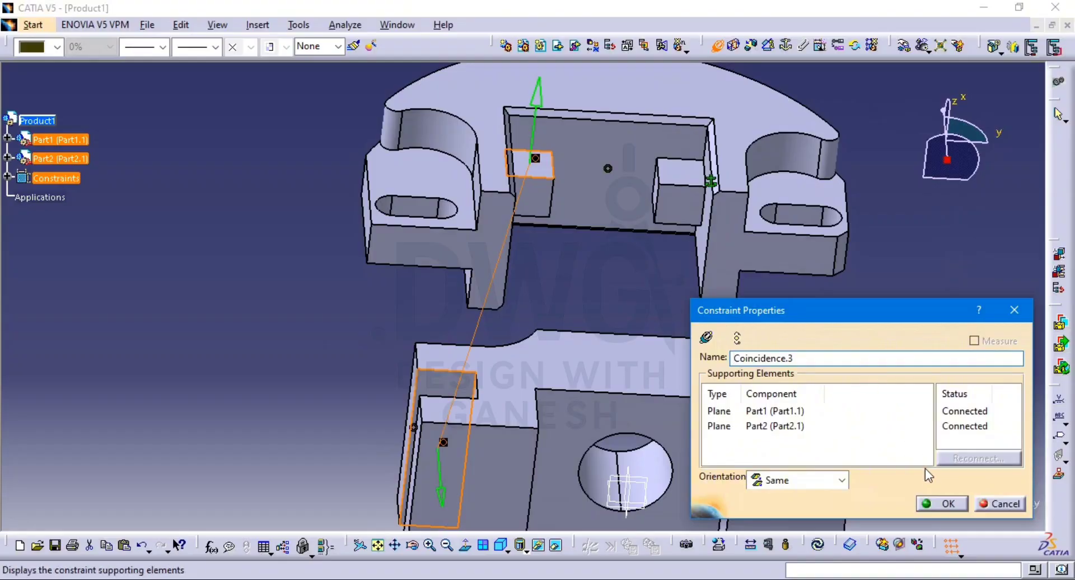
{"action": "left_click", "coordinate": [947, 507]}
Add a coincidence constraint between Part2's stepped side face and the inner face of one Part1 leg, orientation Same
{"action": "middle_click_drag", "start_coordinate": [647, 278], "coordinate": [646, 374]}
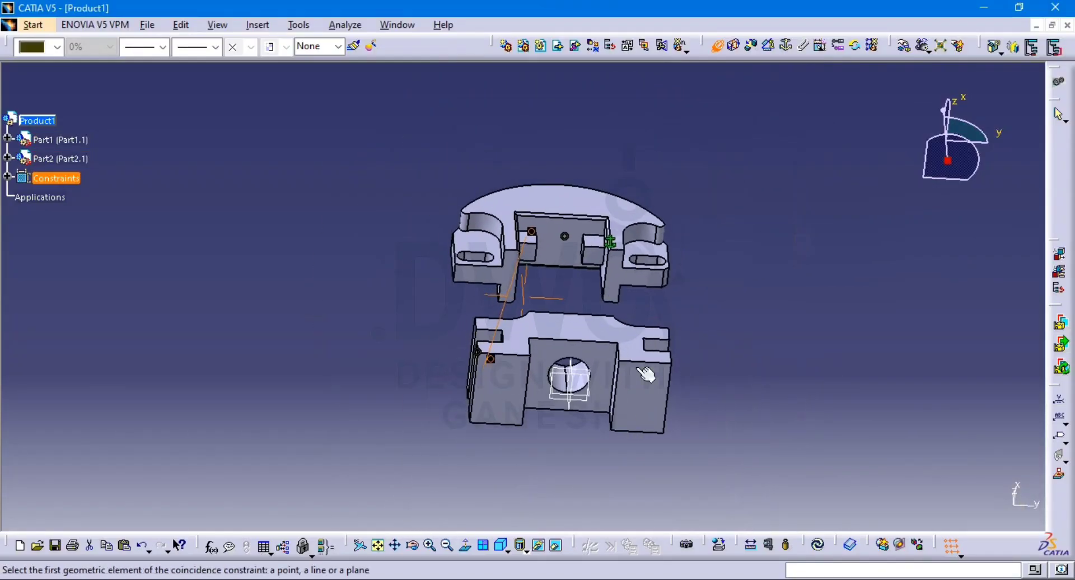
{"action": "middle_click_drag", "start_coordinate": [593, 305], "coordinate": [556, 358]}
{"action": "left_click", "coordinate": [550, 362]}
{"action": "middle_click_drag", "start_coordinate": [549, 309], "coordinate": [448, 322]}
{"action": "left_click", "coordinate": [514, 256]}
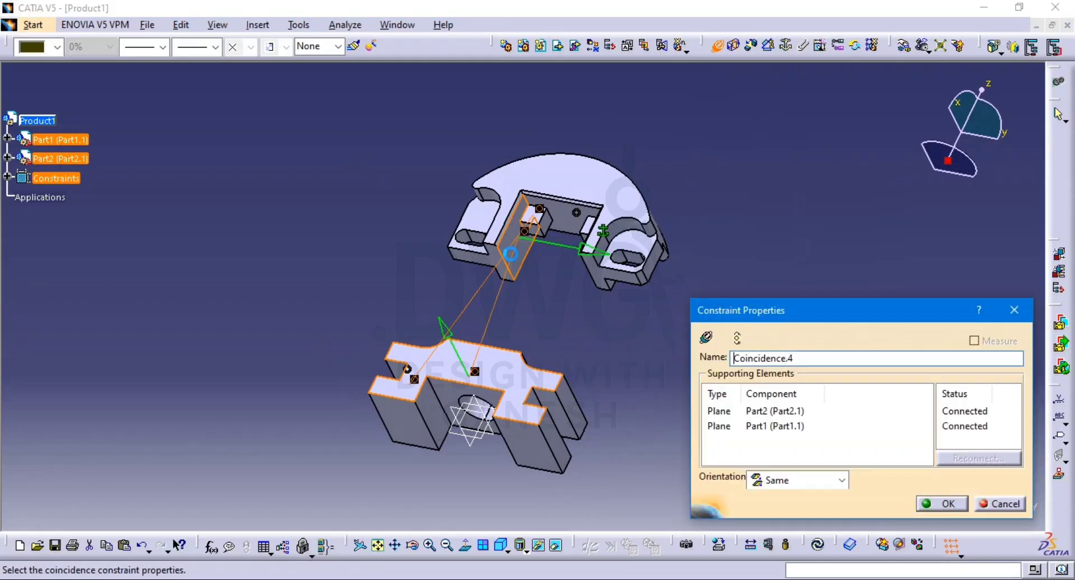
{"action": "left_click", "coordinate": [943, 504]}
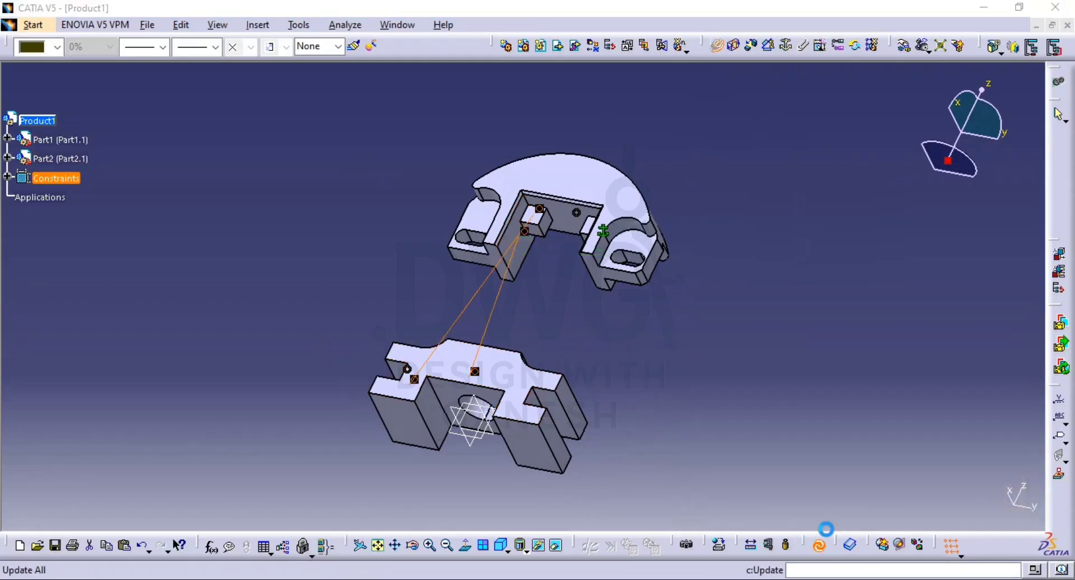
Update the product, then delete Coincidence.4, Coincidence.3 and Coincidence.2, keeping the fix on Part1
{"action": "left_click", "coordinate": [818, 545]}
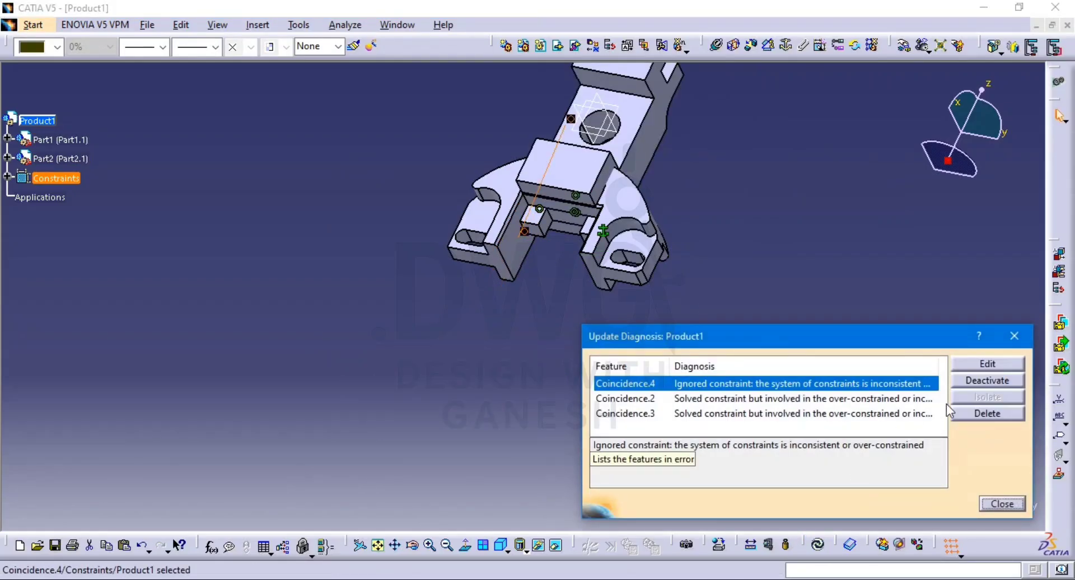
{"action": "left_click", "coordinate": [985, 414]}
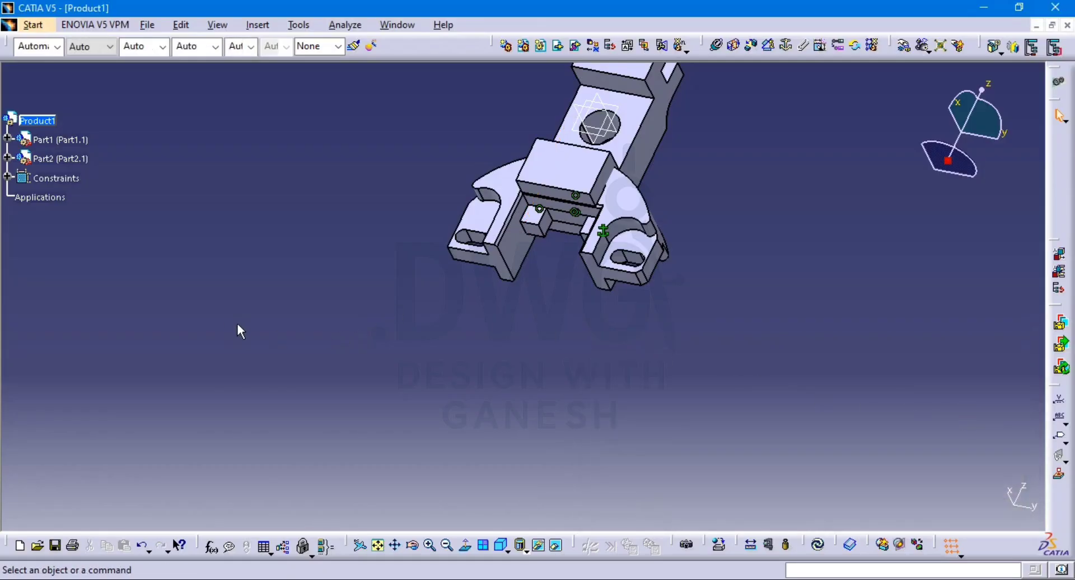
{"action": "left_click", "coordinate": [7, 177]}
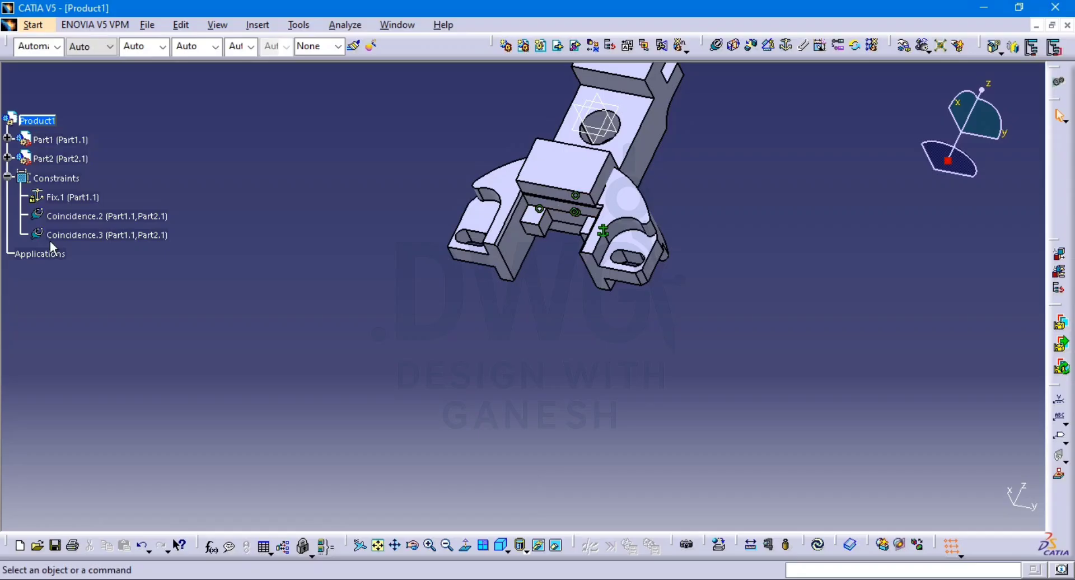
{"action": "left_click", "coordinate": [117, 235]}
{"action": "key", "text": "Delete"}
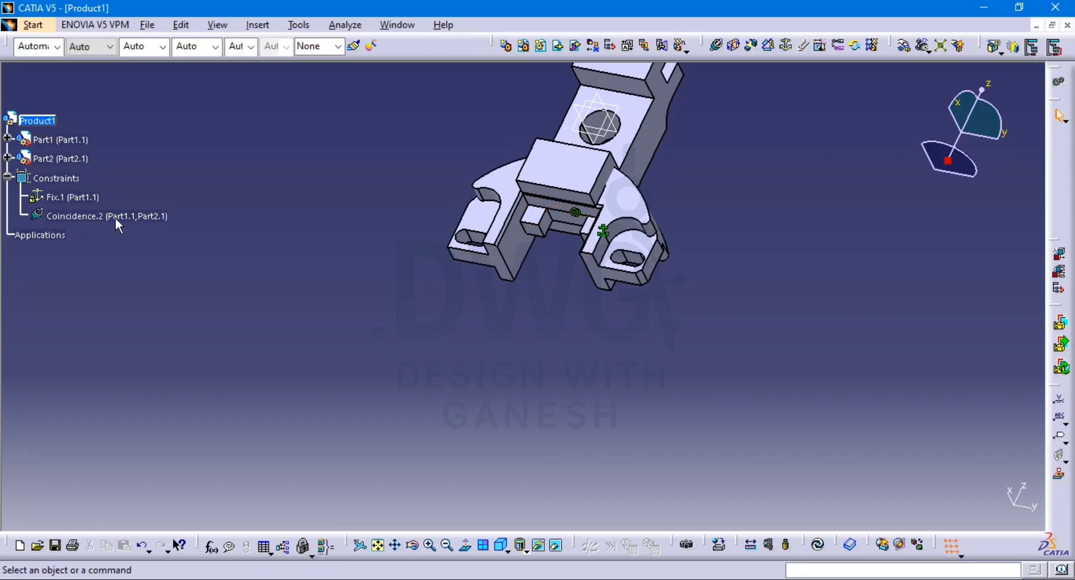
{"action": "left_click", "coordinate": [116, 217]}
{"action": "key", "text": "Delete"}
Switch the assembly to the isometric view and bring both parts closer to the middle
{"action": "middle_click_drag", "start_coordinate": [444, 336], "coordinate": [432, 395]}
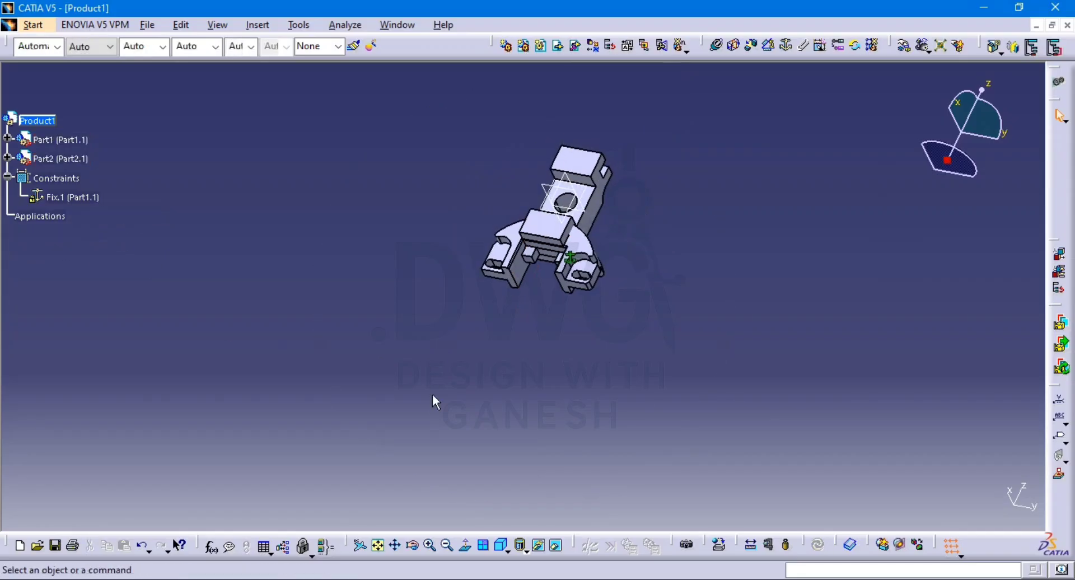
{"action": "left_click", "coordinate": [504, 552]}
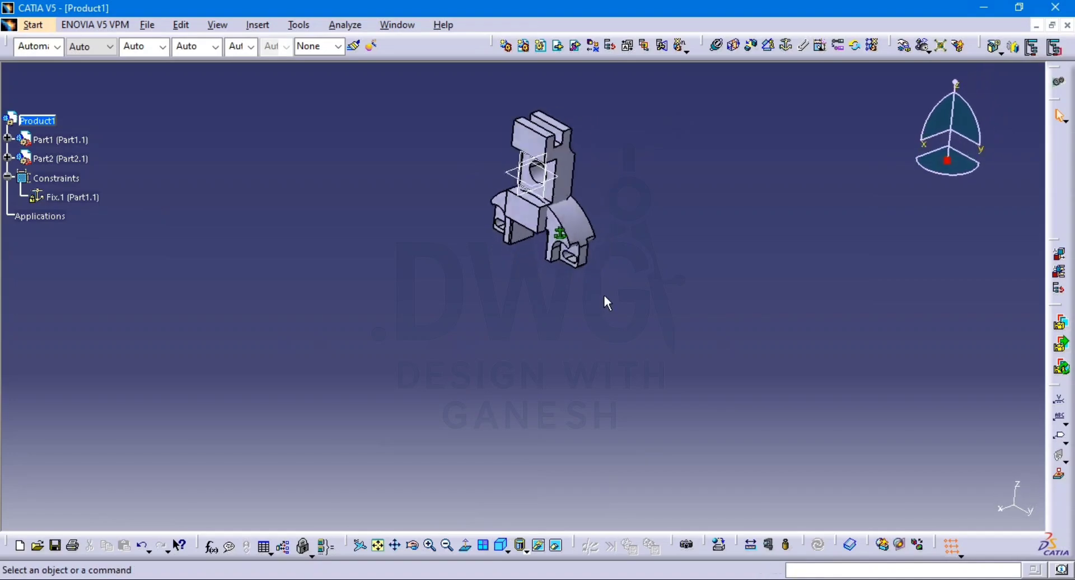
{"action": "middle_click_drag", "start_coordinate": [470, 192], "coordinate": [544, 232]}
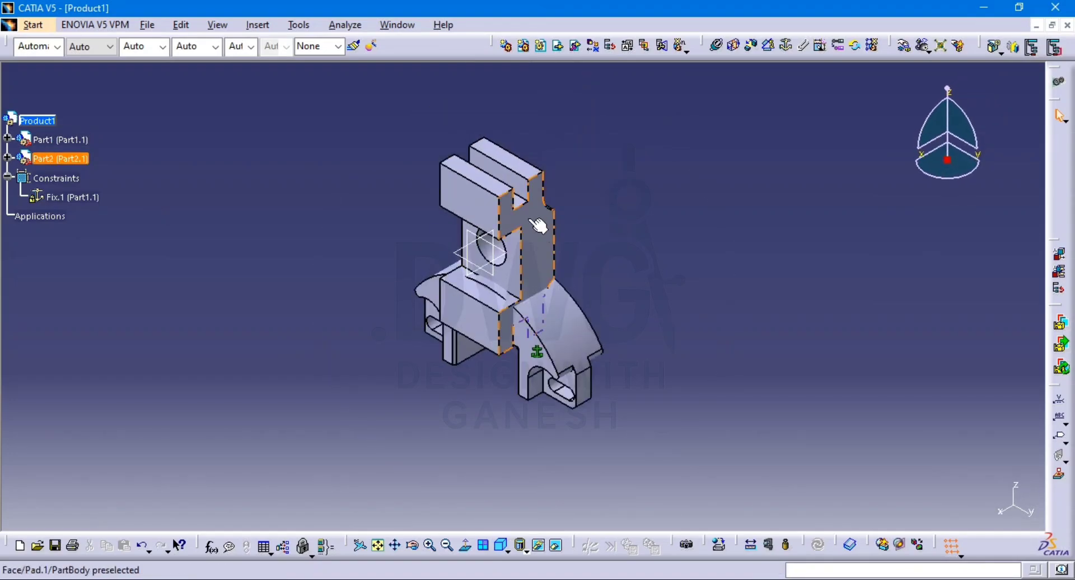
Use the Manipulation tool to move Part2 up along the Z axis until it sits clear above Part1
{"action": "left_click", "coordinate": [538, 225]}
{"action": "left_click", "coordinate": [725, 230]}
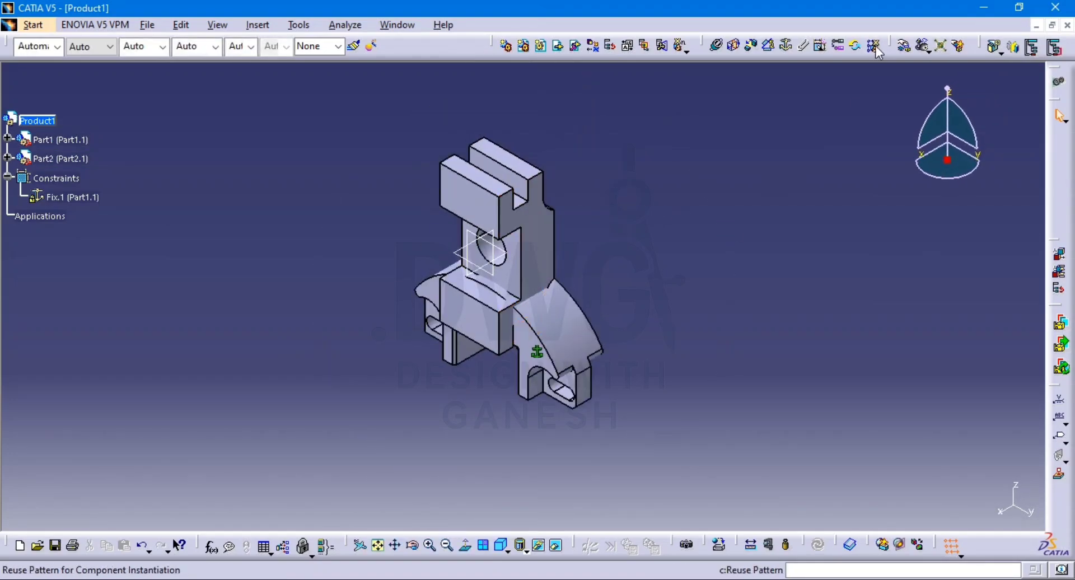
{"action": "left_click", "coordinate": [903, 45]}
{"action": "left_click_drag", "start_coordinate": [548, 240], "coordinate": [533, 134]}
{"action": "middle_click_drag", "start_coordinate": [533, 208], "coordinate": [431, 289]}
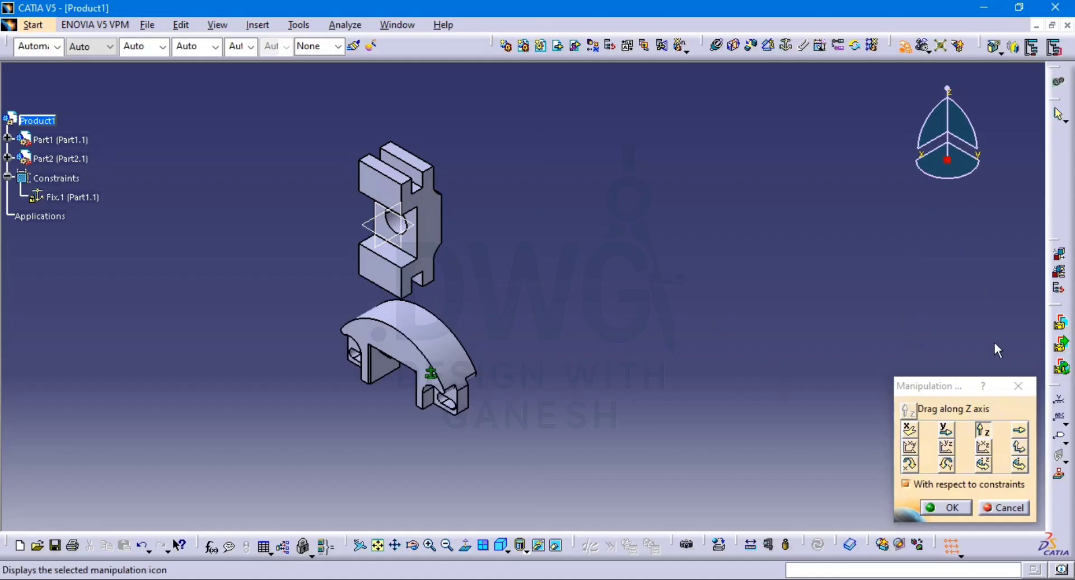
Rotate Part2 around the Y axis to turn its other side forward, and move it along Z to just below Part1
{"action": "left_click", "coordinate": [946, 464]}
{"action": "left_click_drag", "start_coordinate": [409, 199], "coordinate": [416, 551]}
{"action": "middle_click_drag", "start_coordinate": [494, 414], "coordinate": [526, 226]}
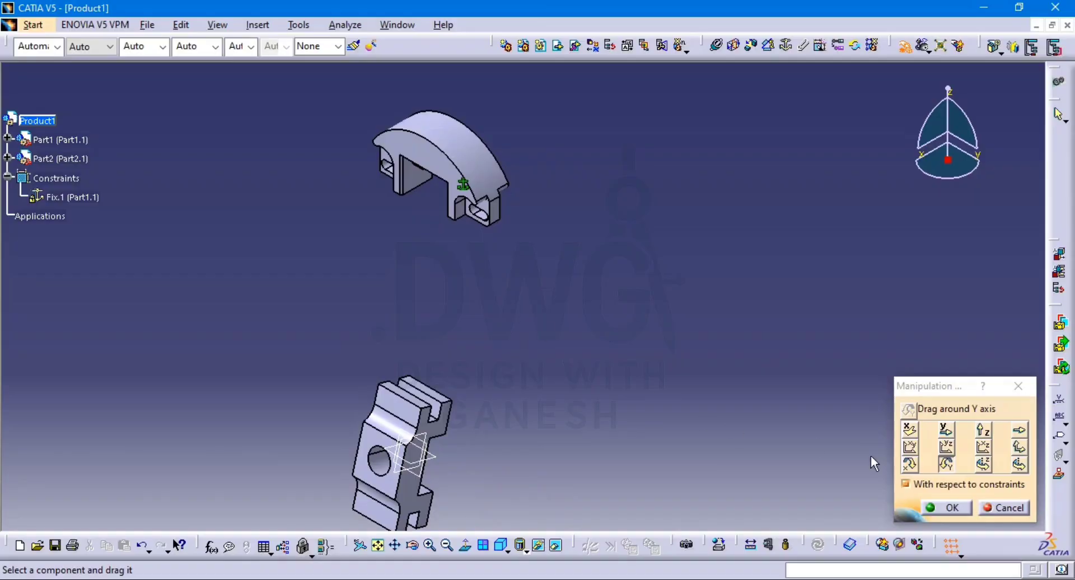
{"action": "left_click", "coordinate": [983, 430]}
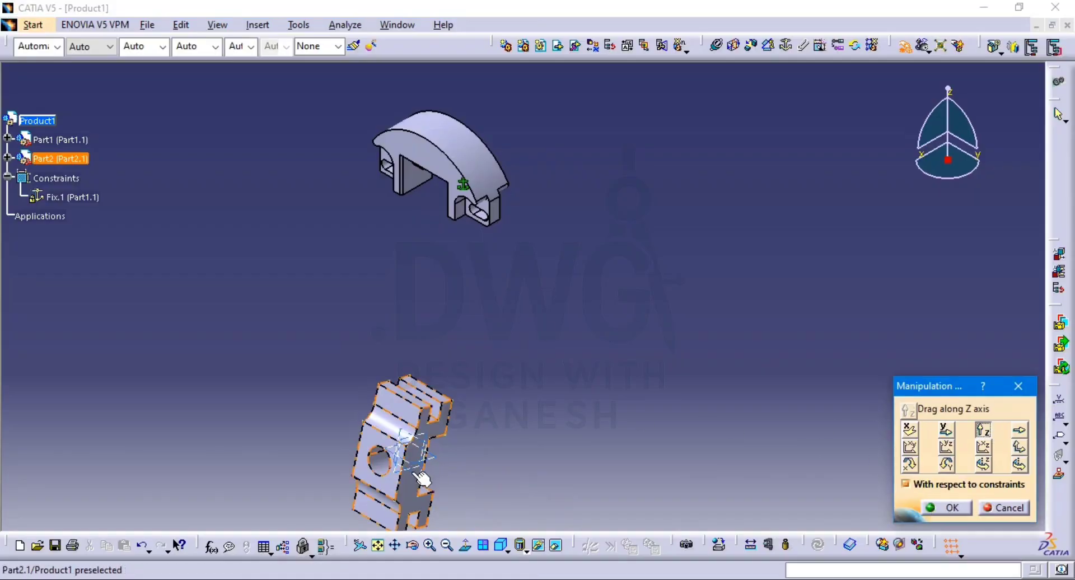
{"action": "left_click_drag", "start_coordinate": [417, 473], "coordinate": [416, 319]}
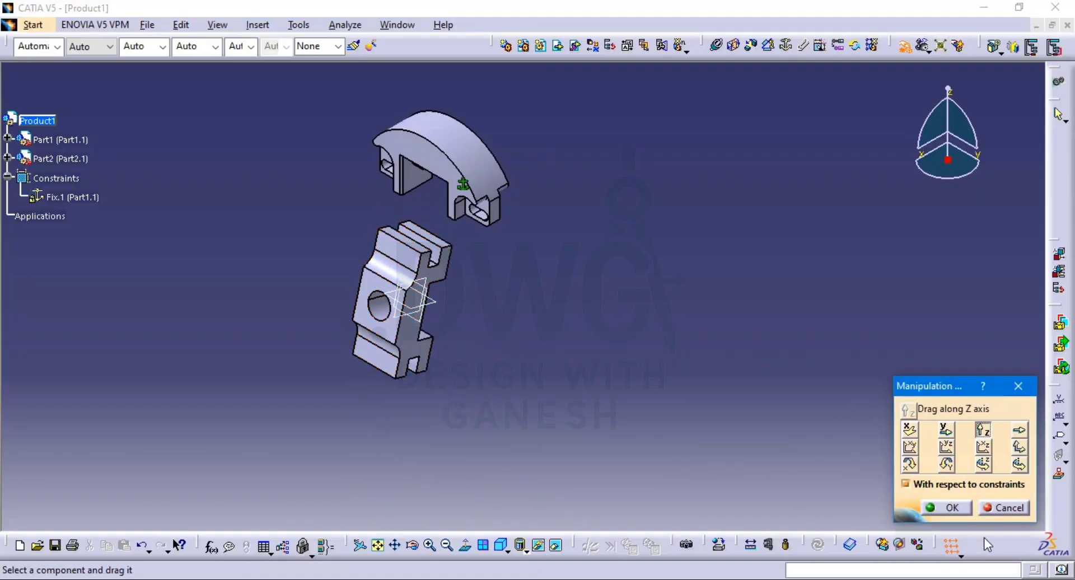
{"action": "left_click", "coordinate": [952, 508]}
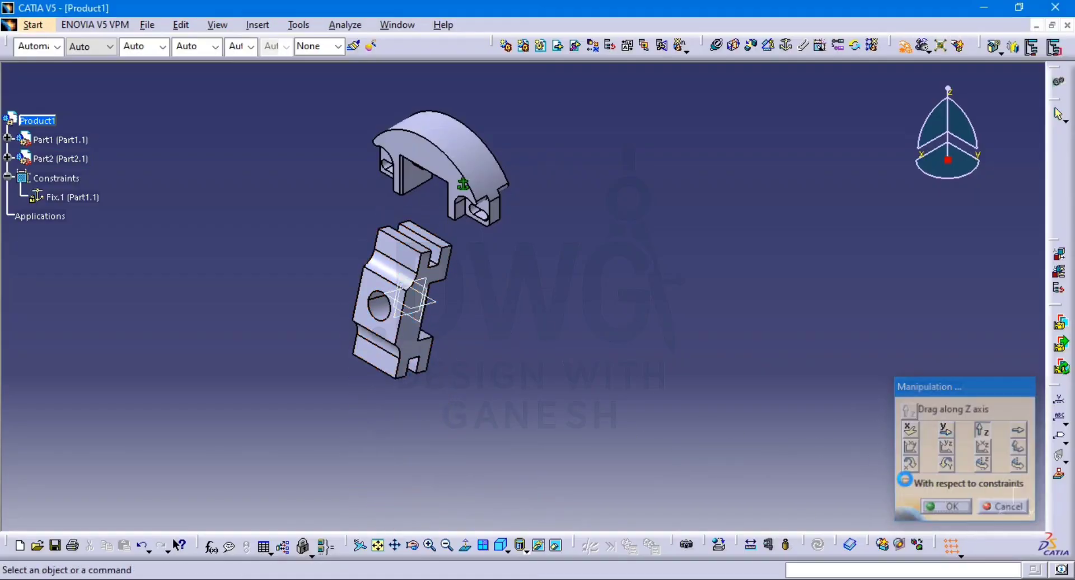
Add a coincidence constraint between the inner face of one Part1 leg and Part2's stepped side face, orientation Same, and update the product
{"action": "left_click", "coordinate": [716, 46]}
{"action": "left_click", "coordinate": [417, 176]}
{"action": "middle_click_drag", "start_coordinate": [416, 252], "coordinate": [448, 224]}
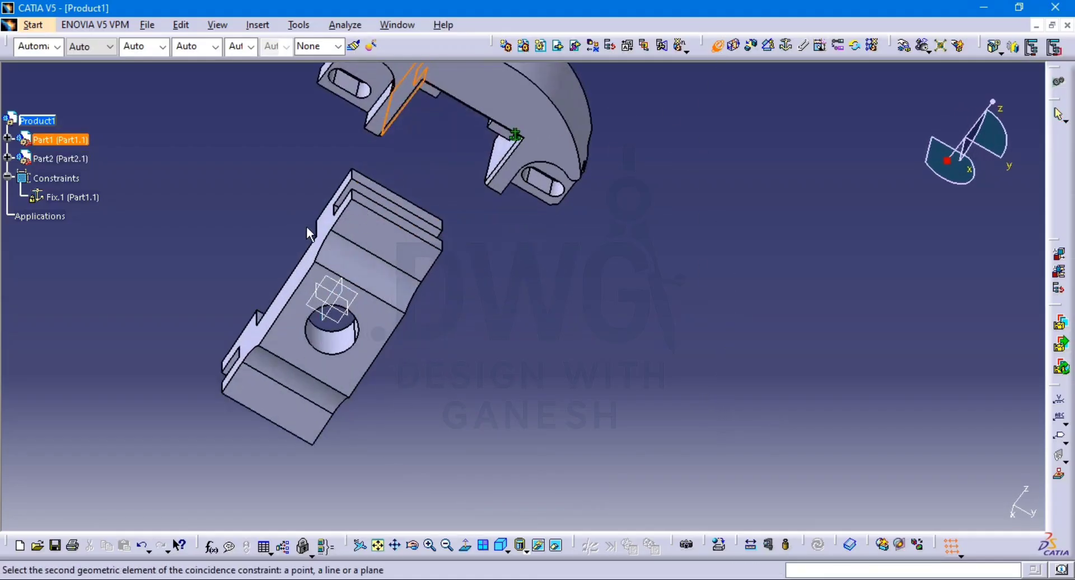
{"action": "left_click", "coordinate": [343, 228]}
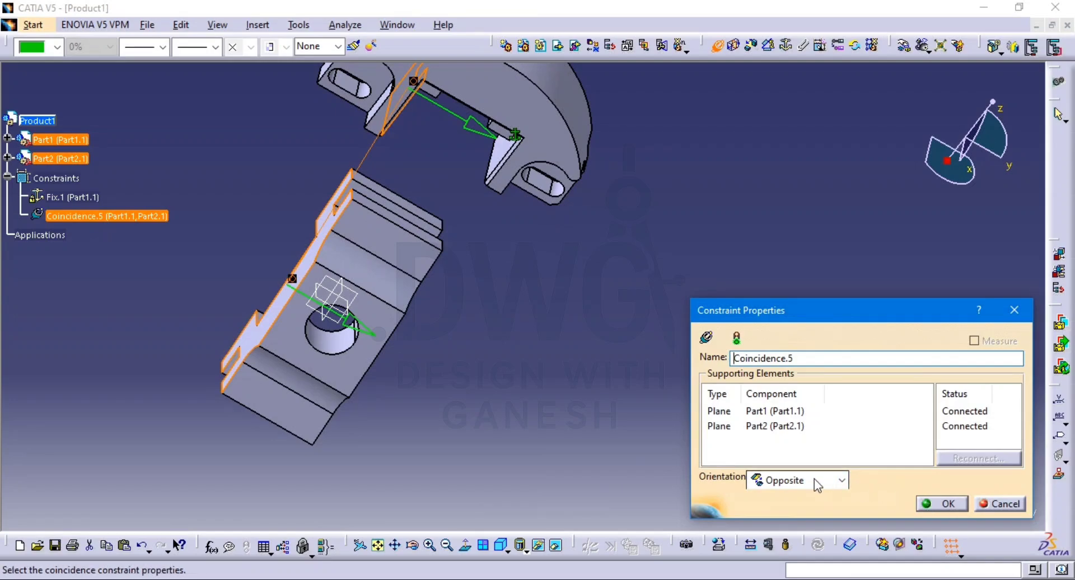
{"action": "left_click", "coordinate": [831, 485]}
{"action": "left_click", "coordinate": [781, 513]}
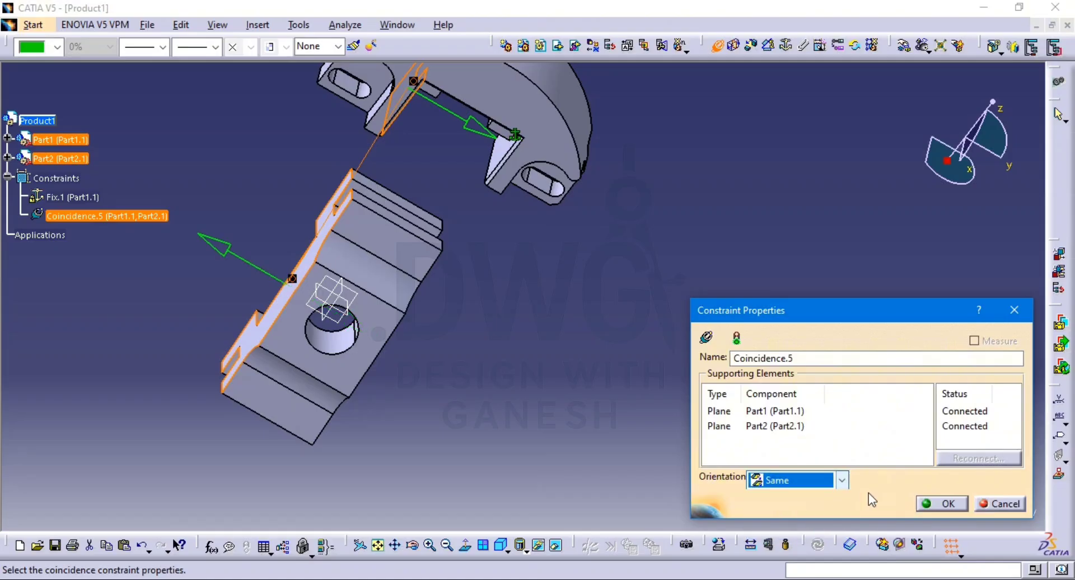
{"action": "left_click", "coordinate": [941, 504]}
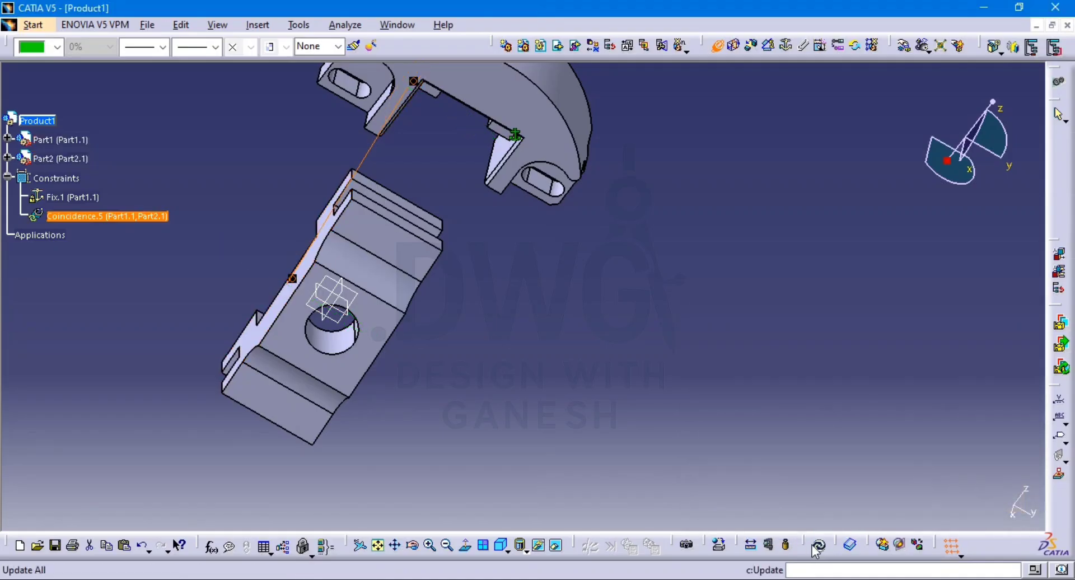
{"action": "left_click", "coordinate": [817, 546]}
{"action": "middle_click_drag", "start_coordinate": [509, 240], "coordinate": [592, 416]}
{"action": "middle_click_drag", "start_coordinate": [606, 303], "coordinate": [764, 414]}
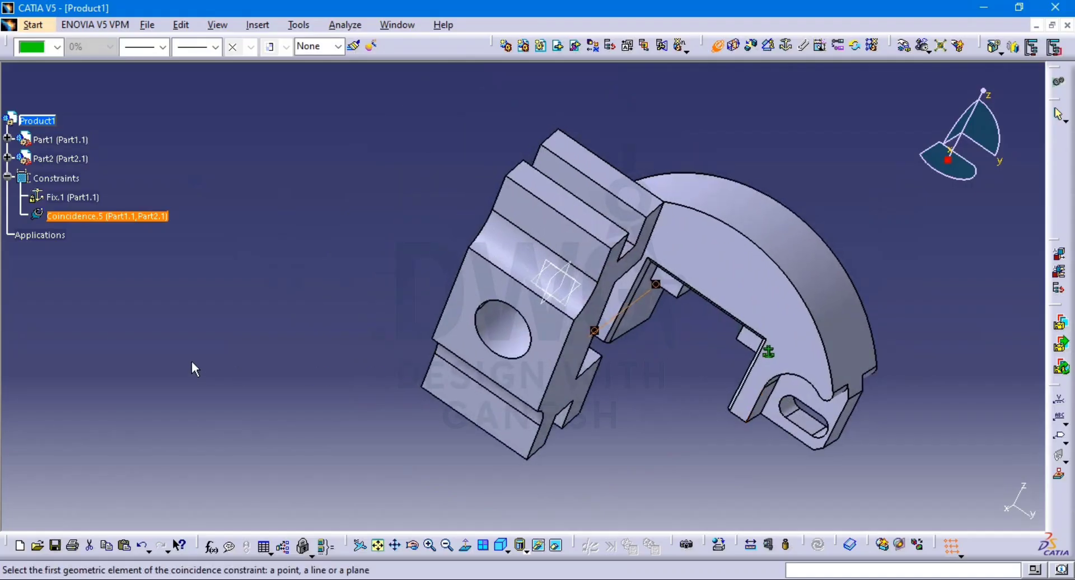
Change the orientation of Coincidence.5 to Opposite and update the product
{"action": "key", "text": "Escape"}
{"action": "double_click", "coordinate": [134, 216]}
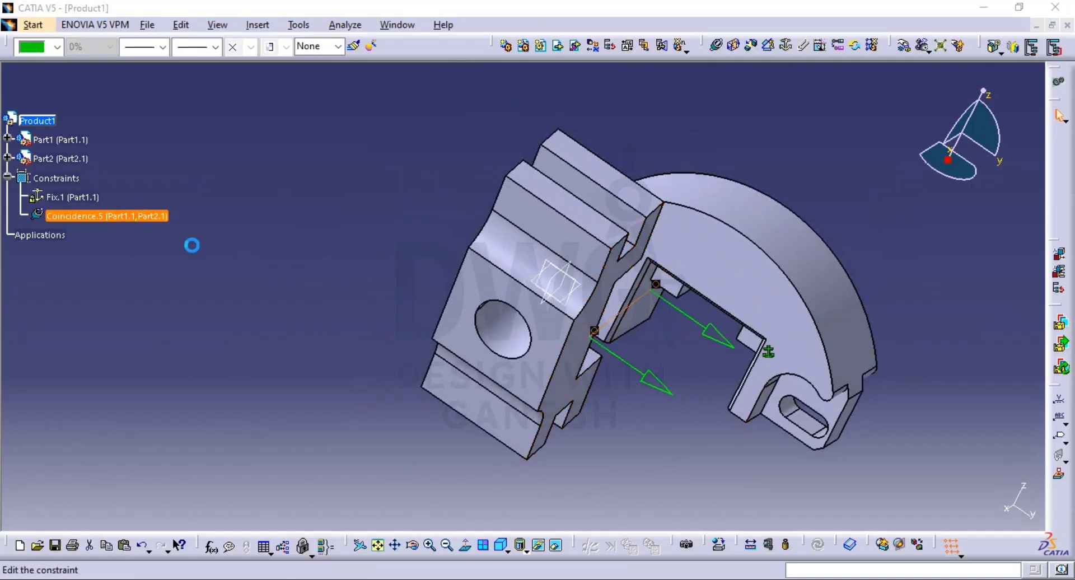
{"action": "left_click", "coordinate": [997, 485]}
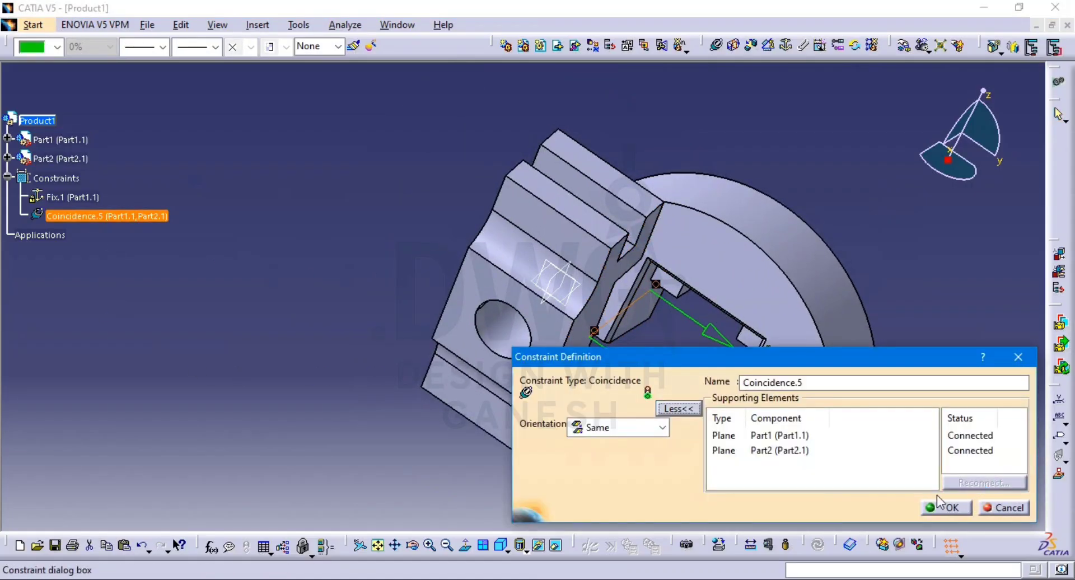
{"action": "left_click", "coordinate": [663, 428]}
{"action": "left_click", "coordinate": [616, 475]}
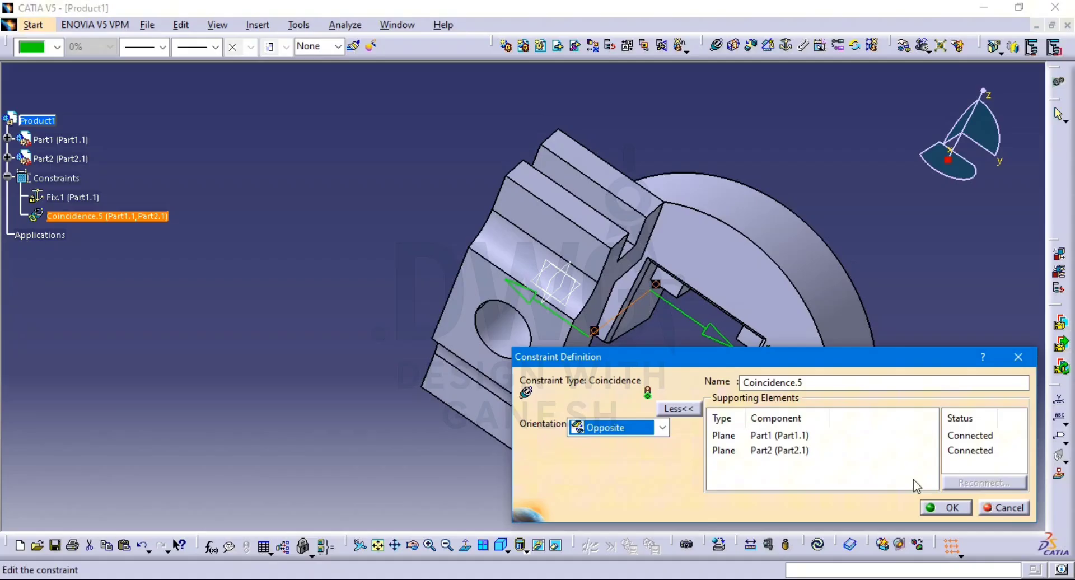
{"action": "left_click", "coordinate": [938, 508]}
{"action": "left_click", "coordinate": [818, 544]}
{"action": "middle_click_drag", "start_coordinate": [688, 394], "coordinate": [564, 354]}
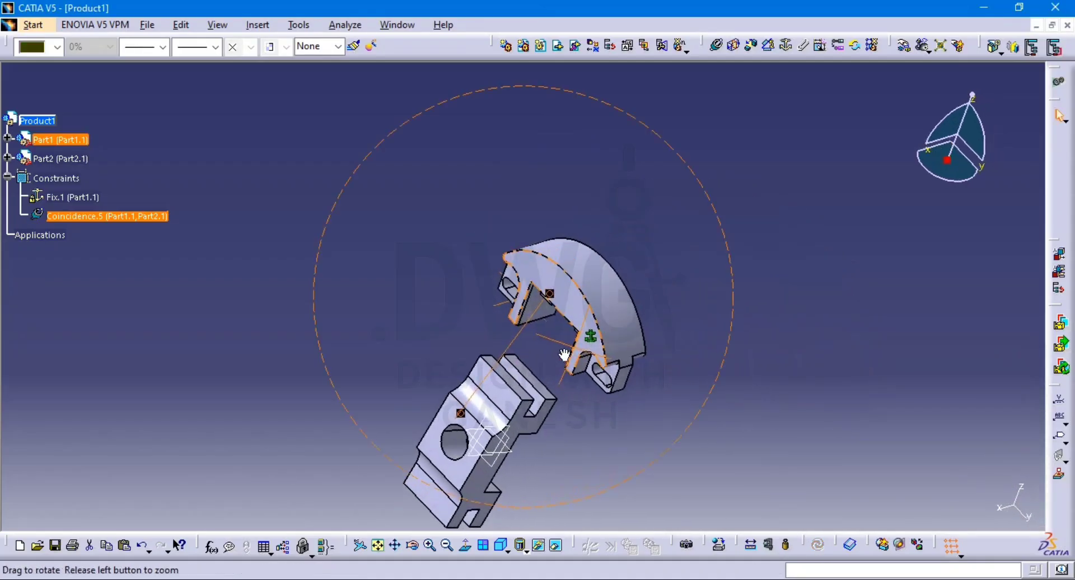
Add a coincidence constraint between Part2's end face beside the slot and the ceiling face of Part1's recess, orientation Opposite, and update the product
{"action": "left_click", "coordinate": [844, 435]}
{"action": "middle_click_drag", "start_coordinate": [619, 321], "coordinate": [622, 252]}
{"action": "middle_click_drag", "start_coordinate": [640, 450], "coordinate": [660, 255]}
{"action": "left_click", "coordinate": [649, 307]}
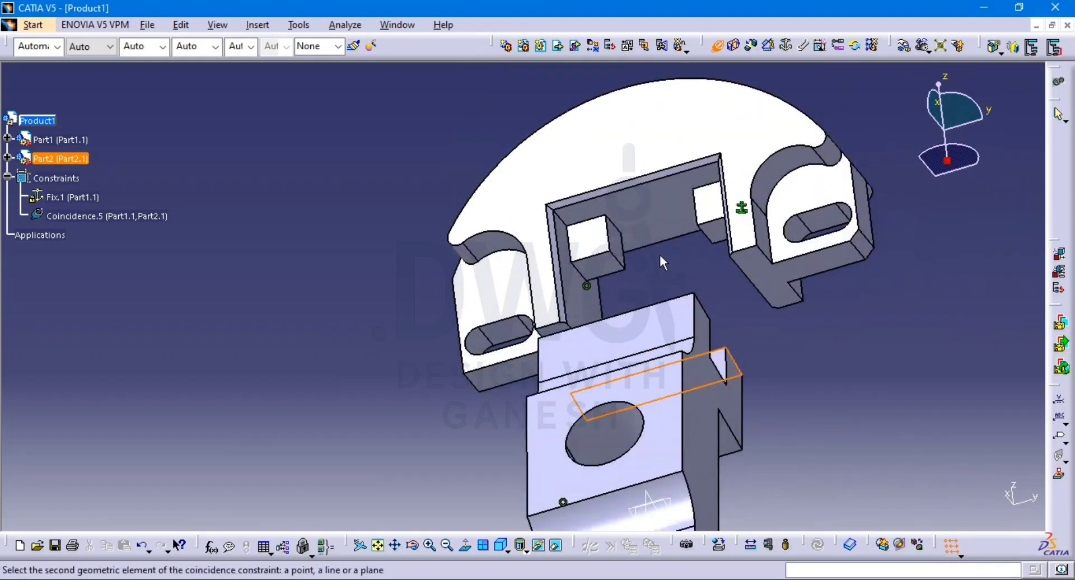
{"action": "left_click", "coordinate": [663, 231]}
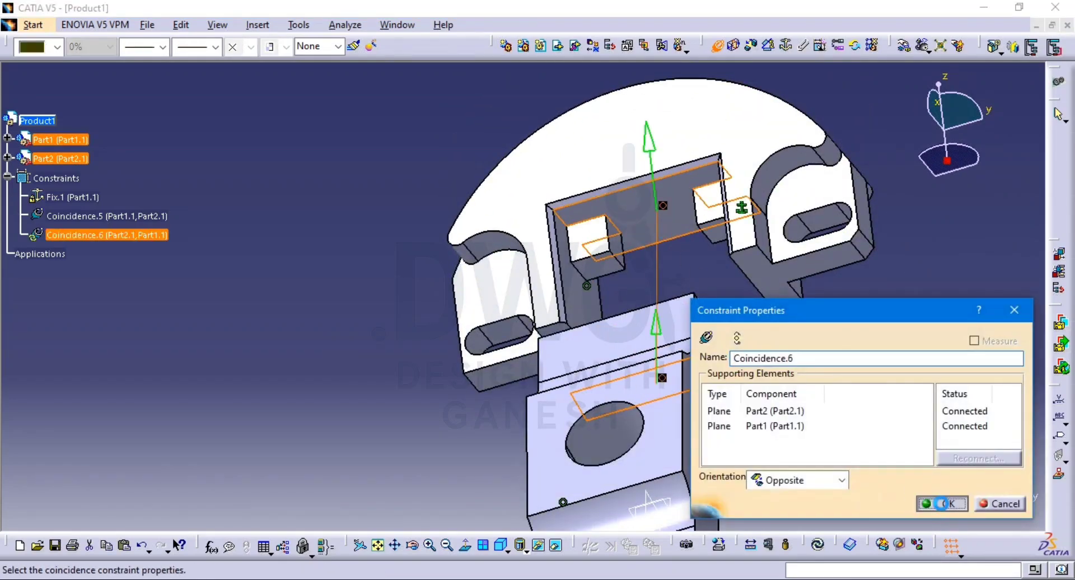
{"action": "left_click", "coordinate": [943, 503]}
{"action": "left_click", "coordinate": [817, 544]}
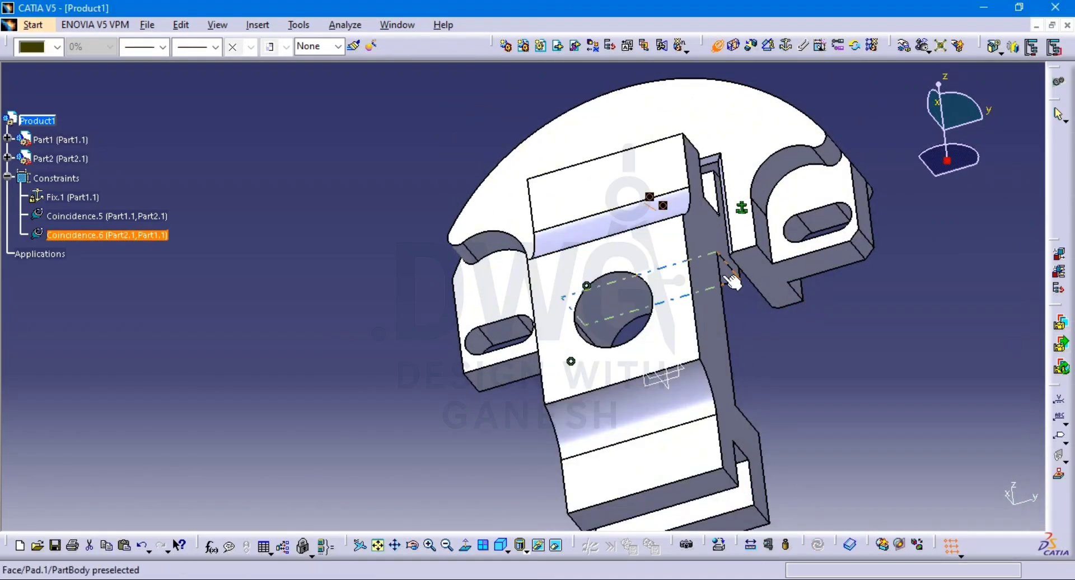
{"action": "left_click", "coordinate": [680, 296]}
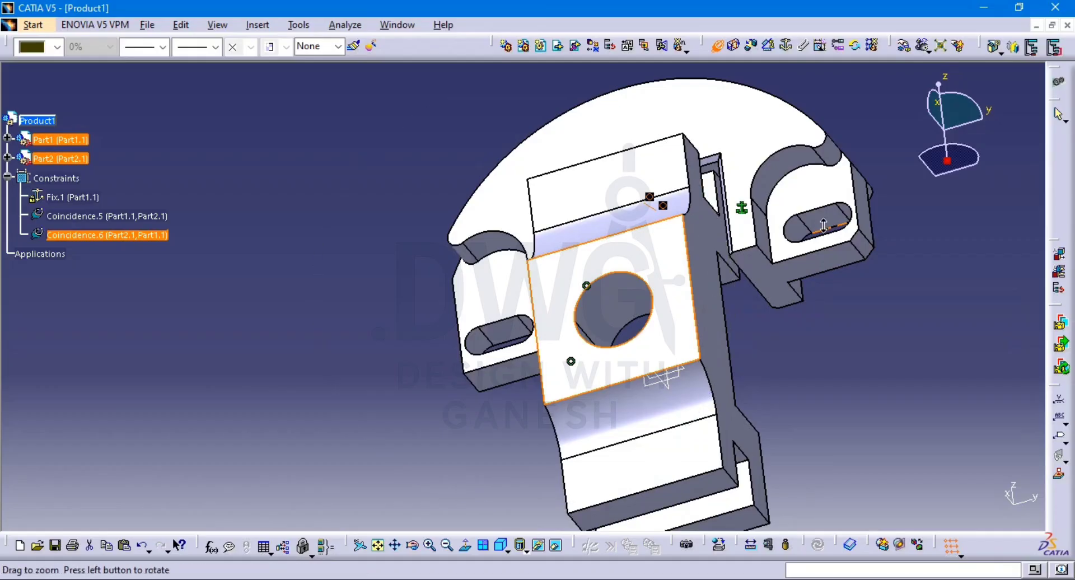
{"action": "middle_click_drag", "start_coordinate": [823, 225], "coordinate": [815, 314]}
{"action": "middle_click_drag", "start_coordinate": [566, 269], "coordinate": [524, 424]}
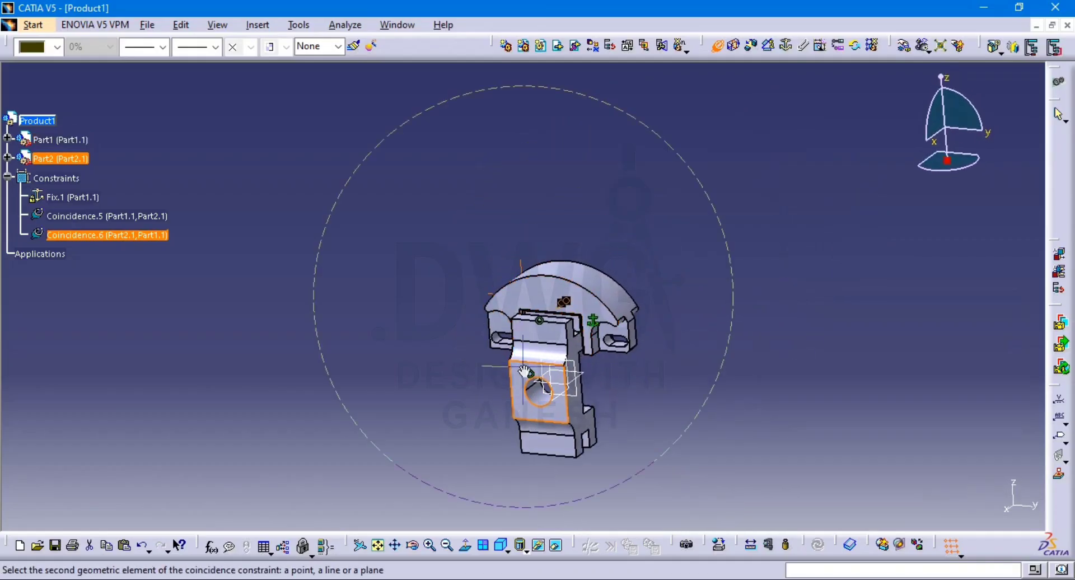
{"action": "middle_click_drag", "start_coordinate": [523, 370], "coordinate": [507, 330]}
{"action": "middle_click_drag", "start_coordinate": [477, 334], "coordinate": [282, 217]}
{"action": "key", "text": "Escape"}
{"action": "left_click", "coordinate": [608, 263]}
Use the Manipulation tool to pull Part2 out of Part1's recess so it sits clear in front of and below Part1
{"action": "middle_click_drag", "start_coordinate": [624, 239], "coordinate": [772, 292]}
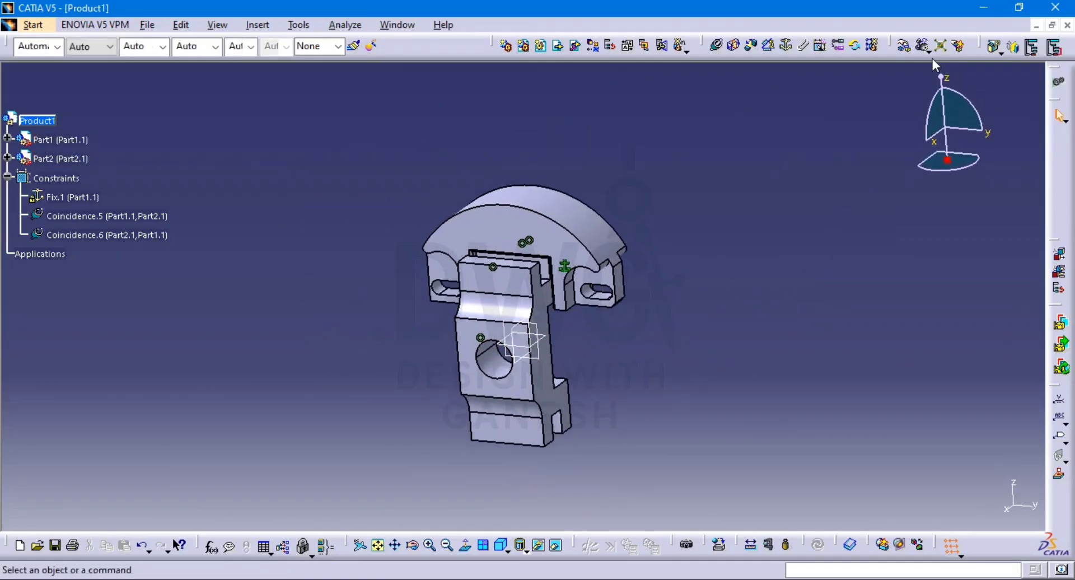
{"action": "left_click", "coordinate": [904, 48]}
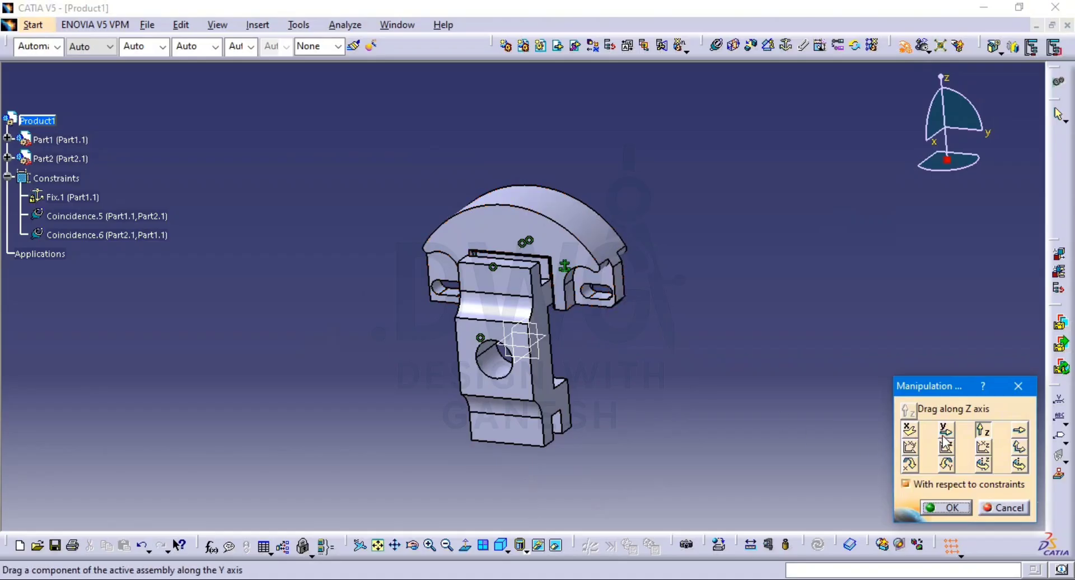
{"action": "left_click_drag", "start_coordinate": [527, 425], "coordinate": [454, 478]}
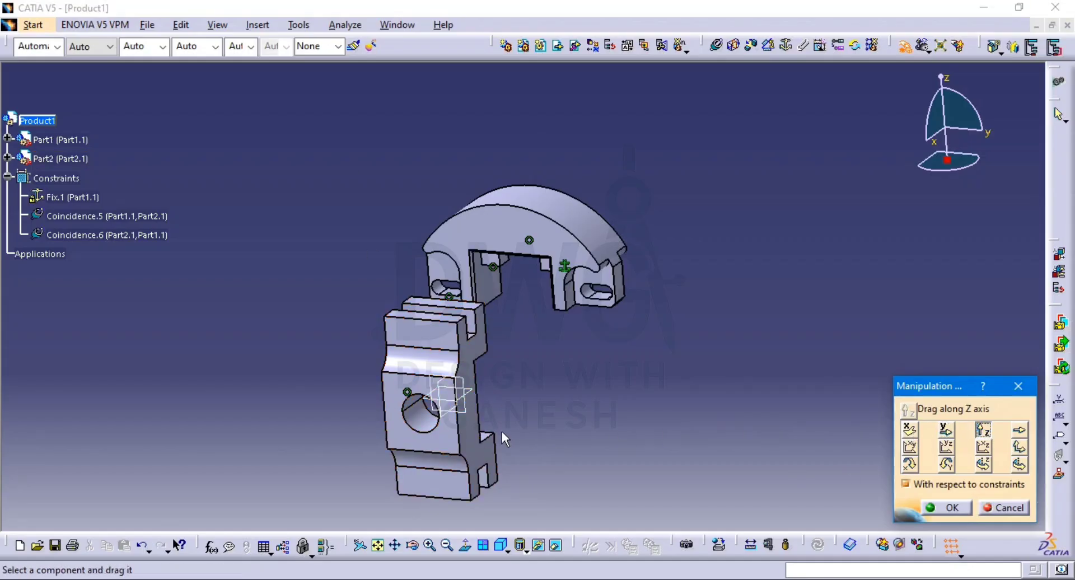
{"action": "left_click_drag", "start_coordinate": [481, 448], "coordinate": [446, 308]}
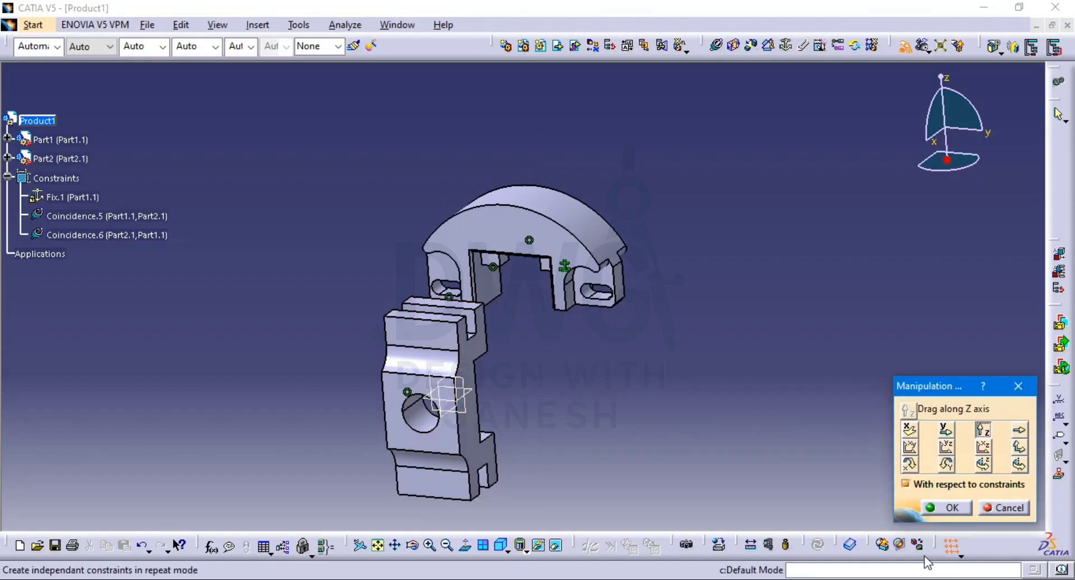
{"action": "left_click", "coordinate": [953, 505]}
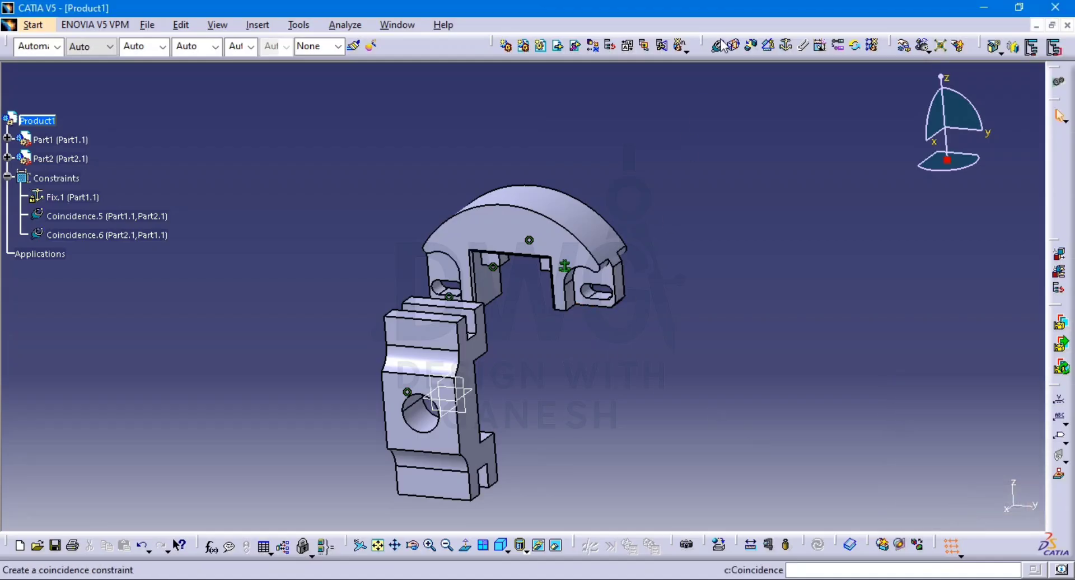
Add a coincidence constraint between the small block's face inside Part1's recess and Part2's inner slot face, orientation Opposite, and update the product
{"action": "middle_click_drag", "start_coordinate": [557, 344], "coordinate": [543, 188]}
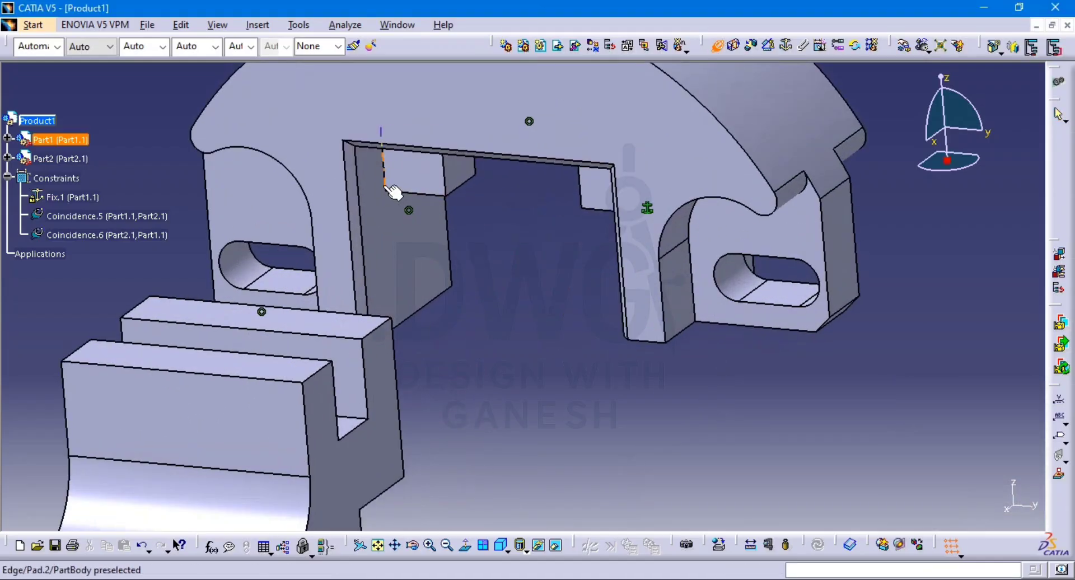
{"action": "left_click", "coordinate": [411, 179]}
{"action": "middle_click_drag", "start_coordinate": [421, 292], "coordinate": [91, 385]}
{"action": "left_click", "coordinate": [153, 393]}
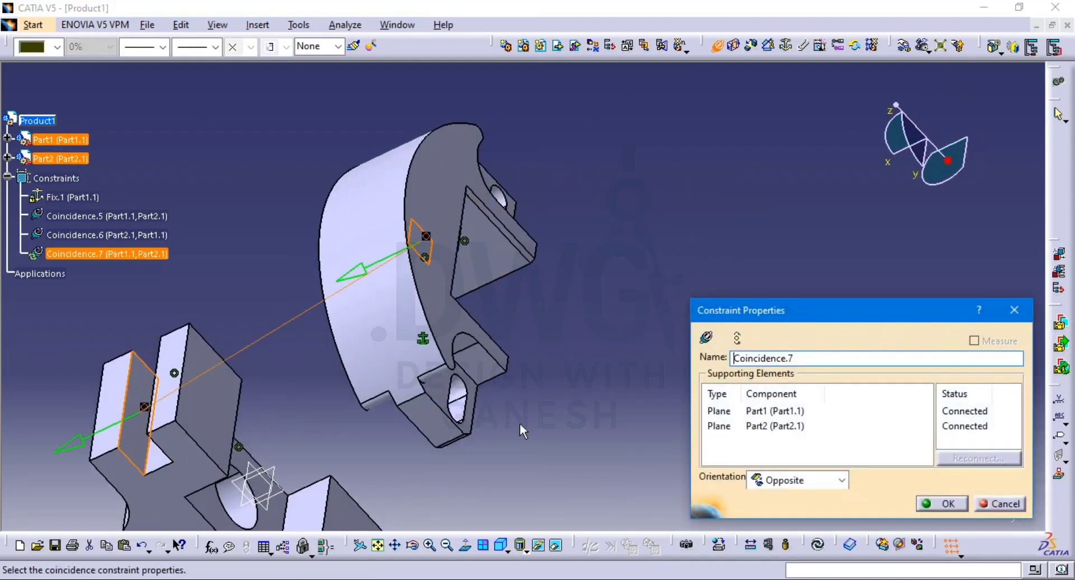
{"action": "left_click", "coordinate": [933, 503]}
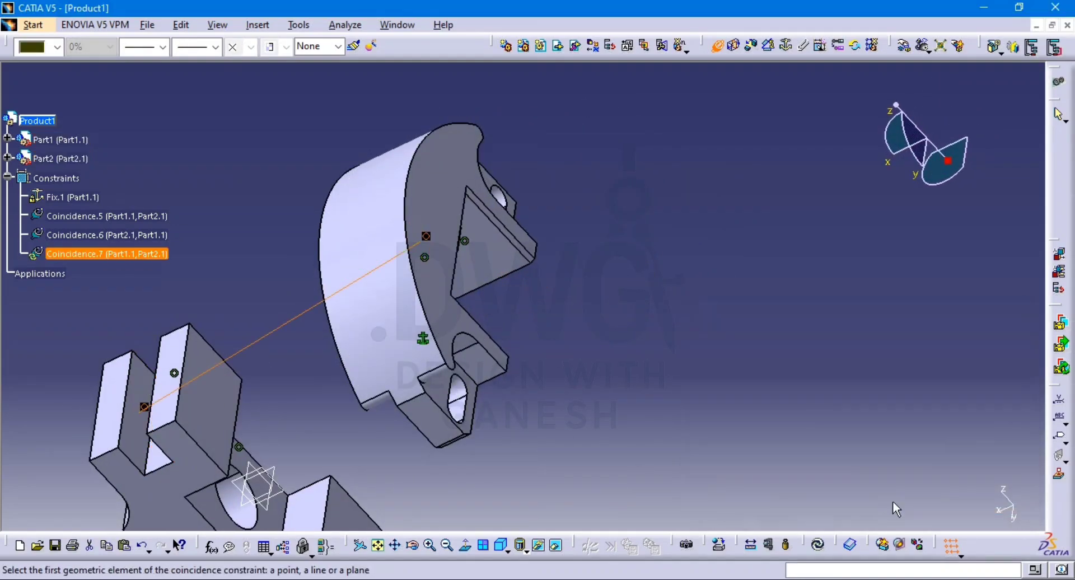
{"action": "left_click", "coordinate": [818, 544]}
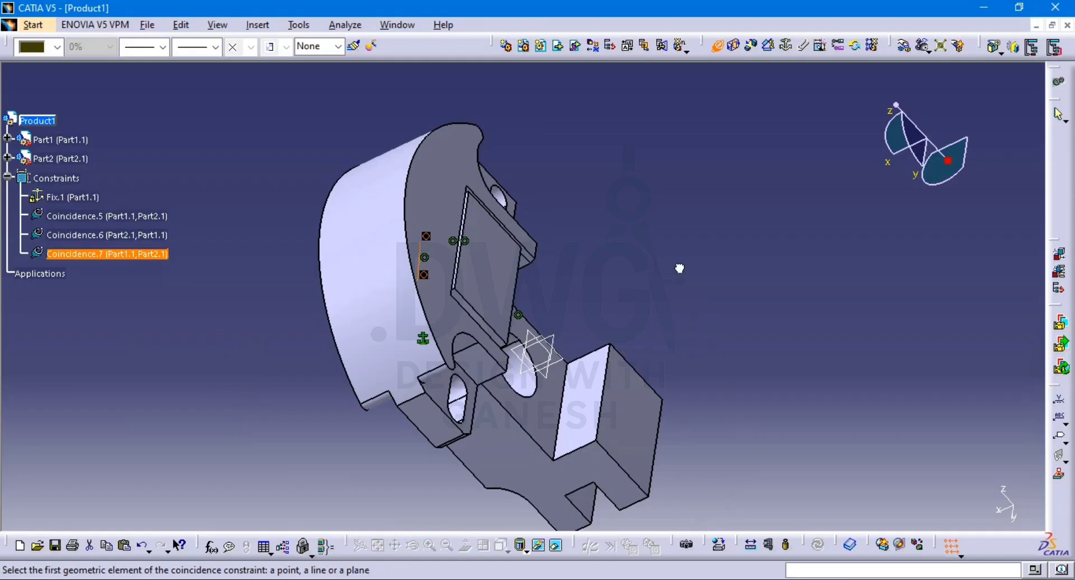
{"action": "middle_click_drag", "start_coordinate": [487, 322], "coordinate": [655, 362]}
{"action": "key", "text": "Escape"}
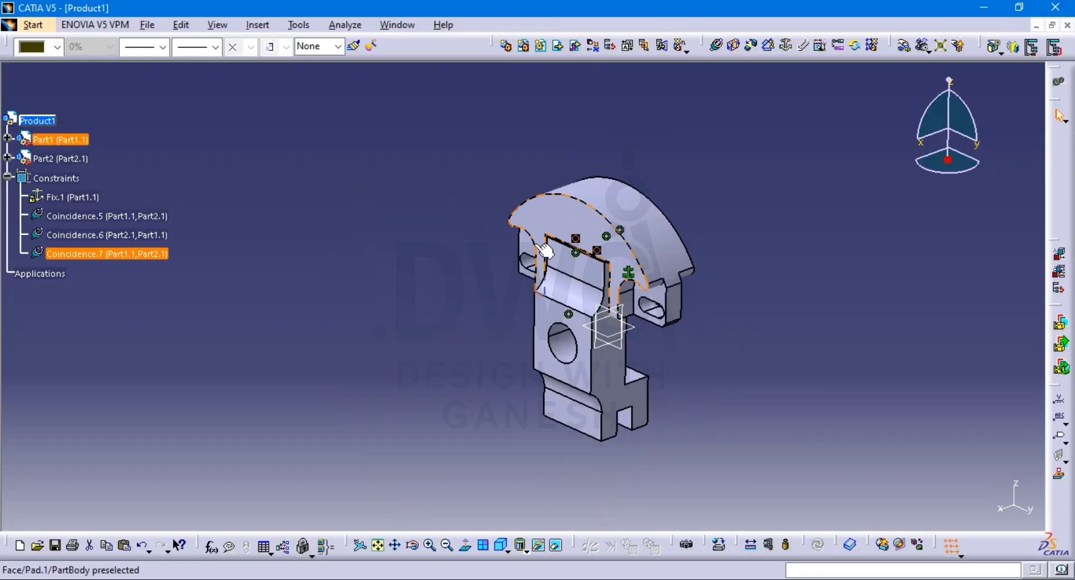
Hide the whole Constraints group of Product1
{"action": "left_click", "coordinate": [179, 239]}
{"action": "left_click", "coordinate": [60, 178]}
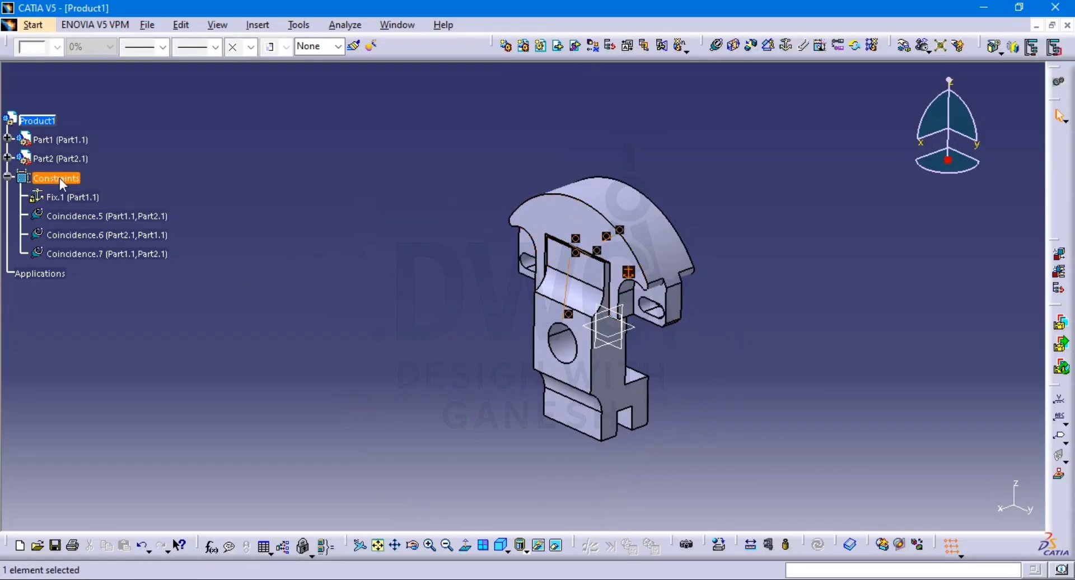
{"action": "right_click", "coordinate": [59, 178]}
{"action": "left_click", "coordinate": [146, 211]}
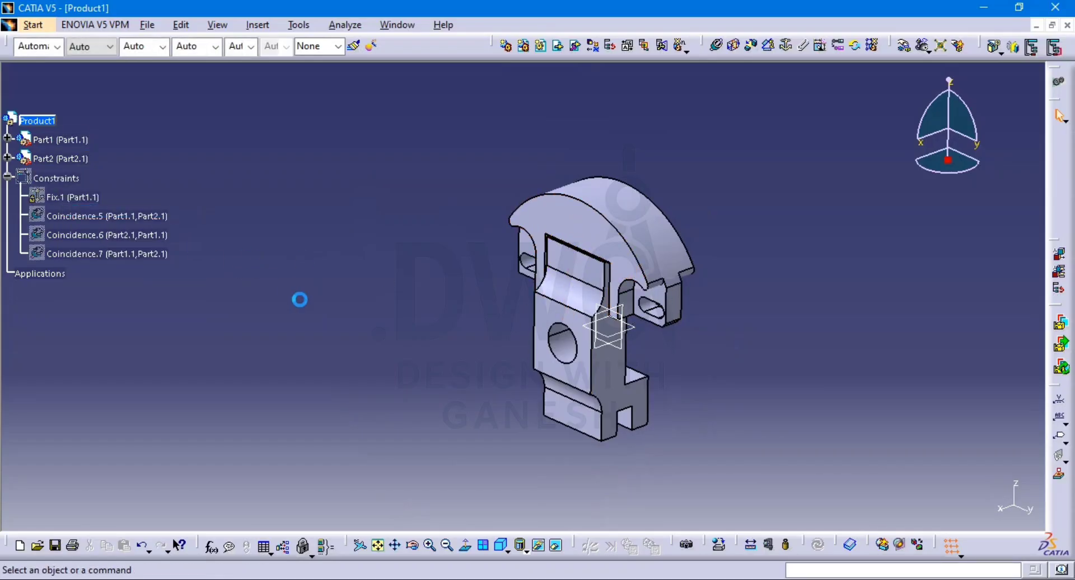
Hide Part2's xy, yz and zx planes
{"action": "left_click", "coordinate": [7, 158]}
{"action": "left_click", "coordinate": [76, 197]}
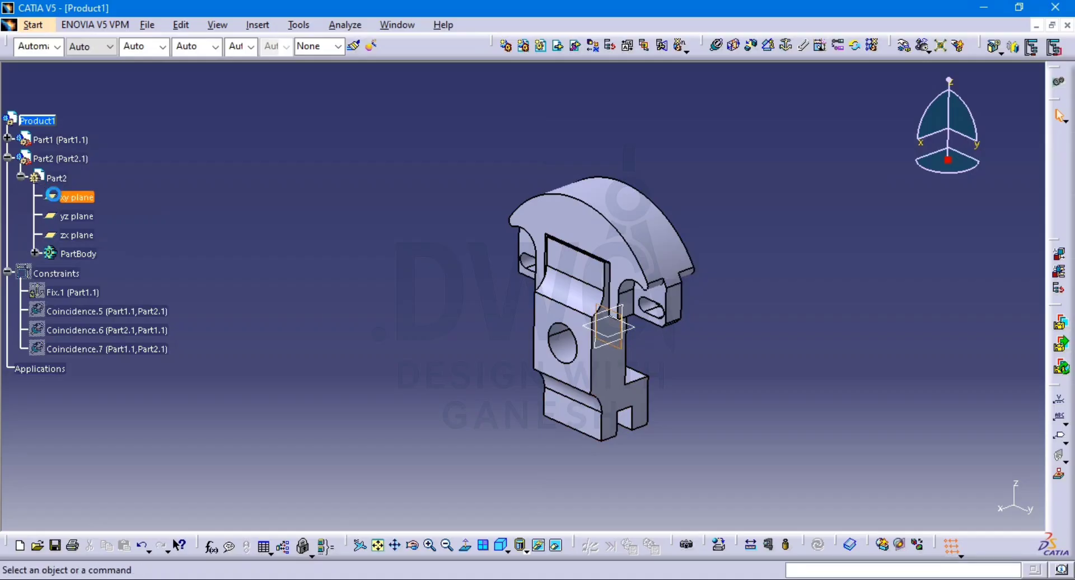
{"action": "left_click", "coordinate": [75, 235], "text": "shift"}
{"action": "right_click", "coordinate": [90, 240]}
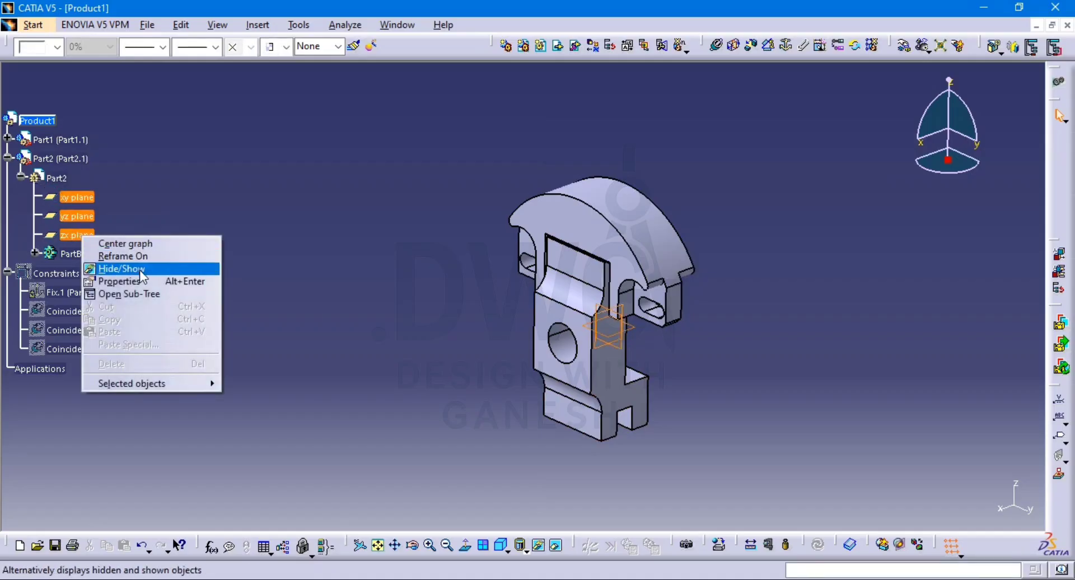
{"action": "left_click", "coordinate": [140, 267]}
{"action": "middle_click_drag", "start_coordinate": [694, 335], "coordinate": [640, 288]}
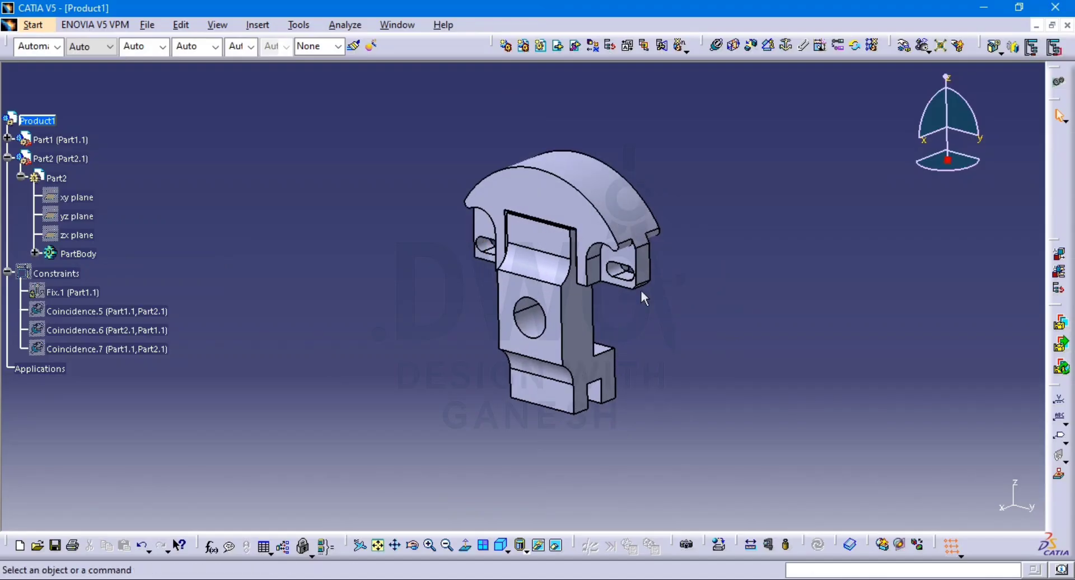
{"action": "left_click", "coordinate": [624, 223]}
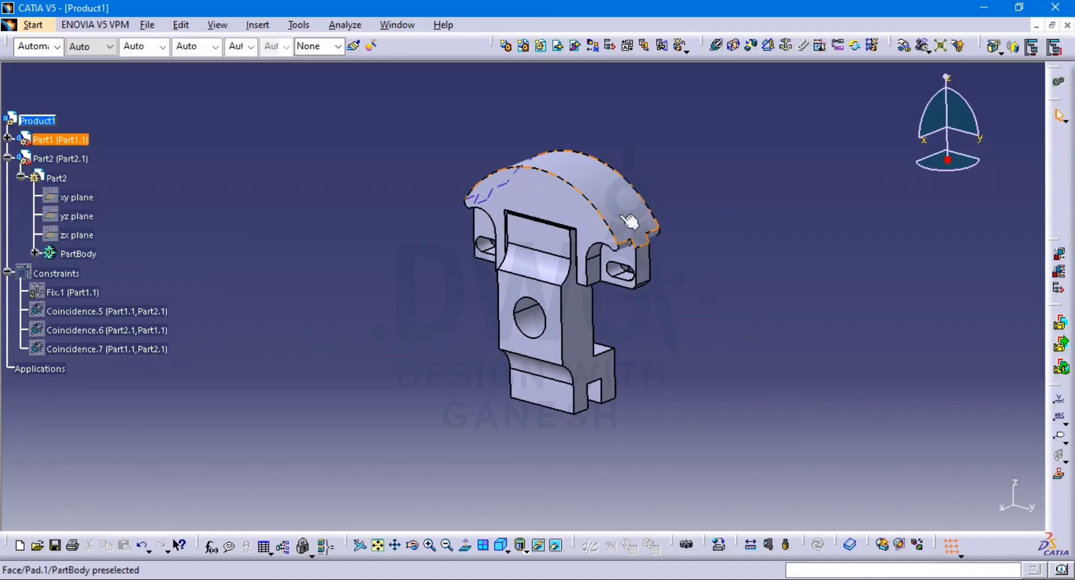
{"action": "left_click", "coordinate": [569, 219], "text": "ctrl"}
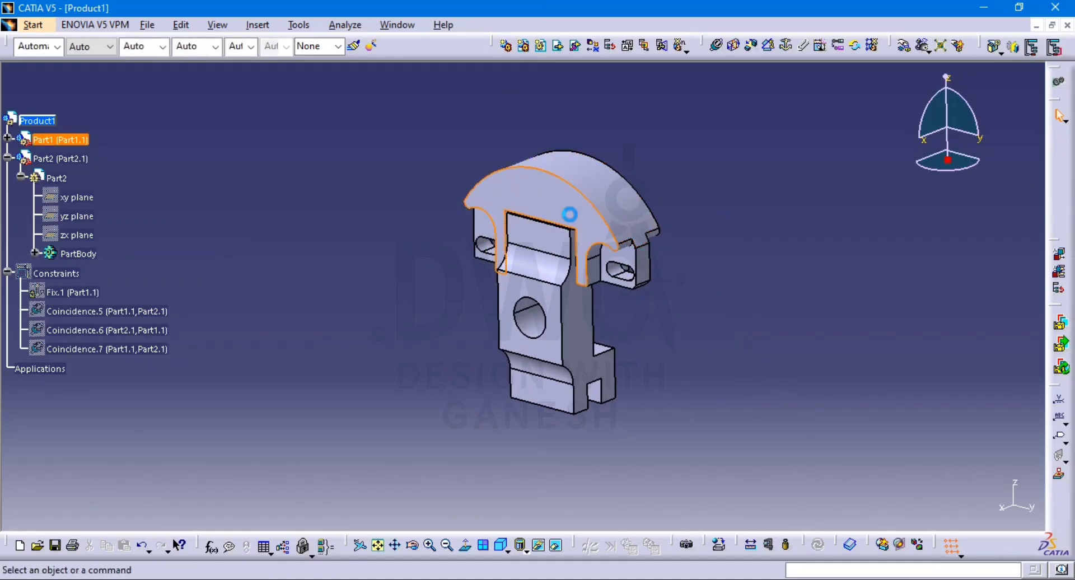
{"action": "left_click", "coordinate": [287, 243]}
{"action": "left_click_drag", "start_coordinate": [61, 141], "coordinate": [298, 226]}
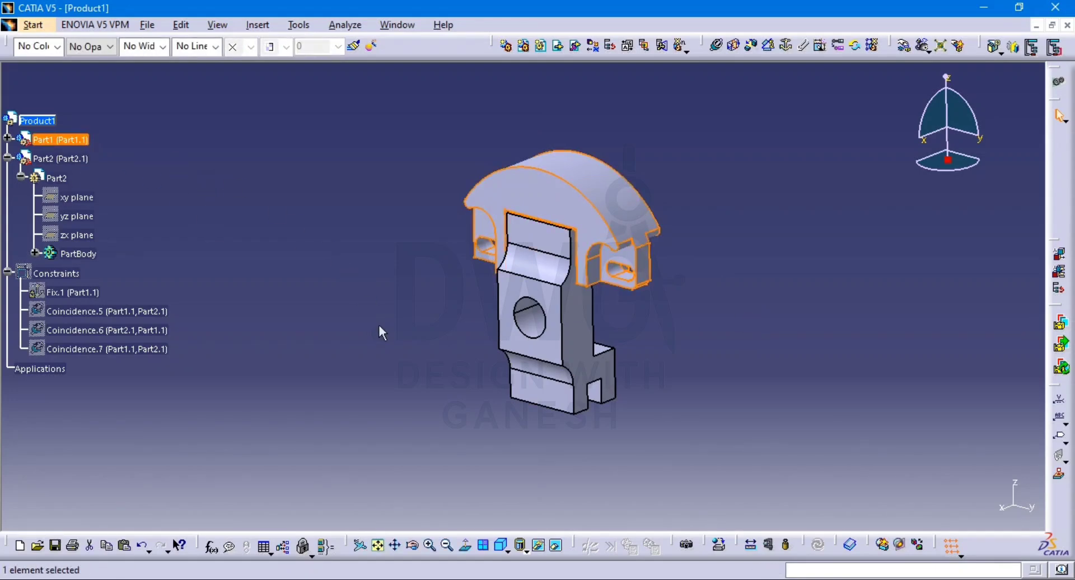
Collapse Part2's branch in the specification tree and clear the selection
{"action": "left_click", "coordinate": [7, 159]}
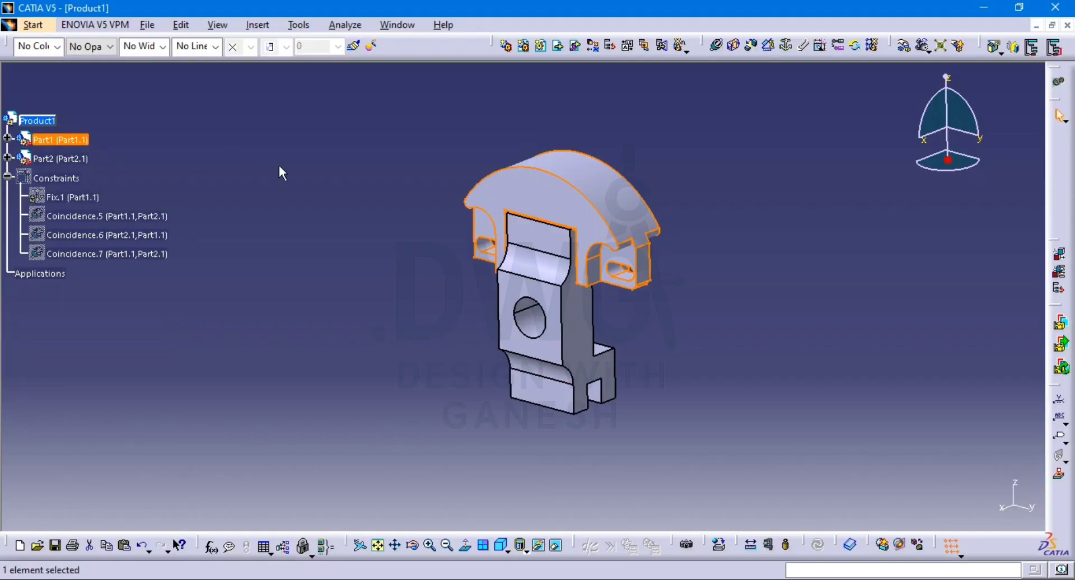
{"action": "left_click", "coordinate": [282, 172]}
{"action": "left_click", "coordinate": [75, 143]}
{"action": "left_click", "coordinate": [271, 247]}
{"action": "left_click", "coordinate": [480, 195]}
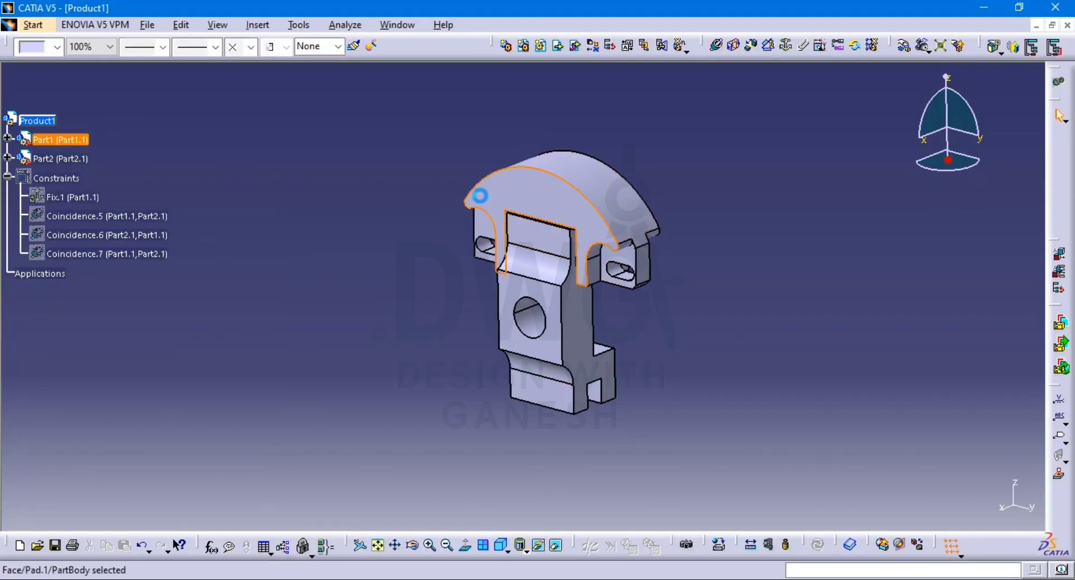
{"action": "left_click", "coordinate": [551, 191]}
{"action": "left_click", "coordinate": [827, 288]}
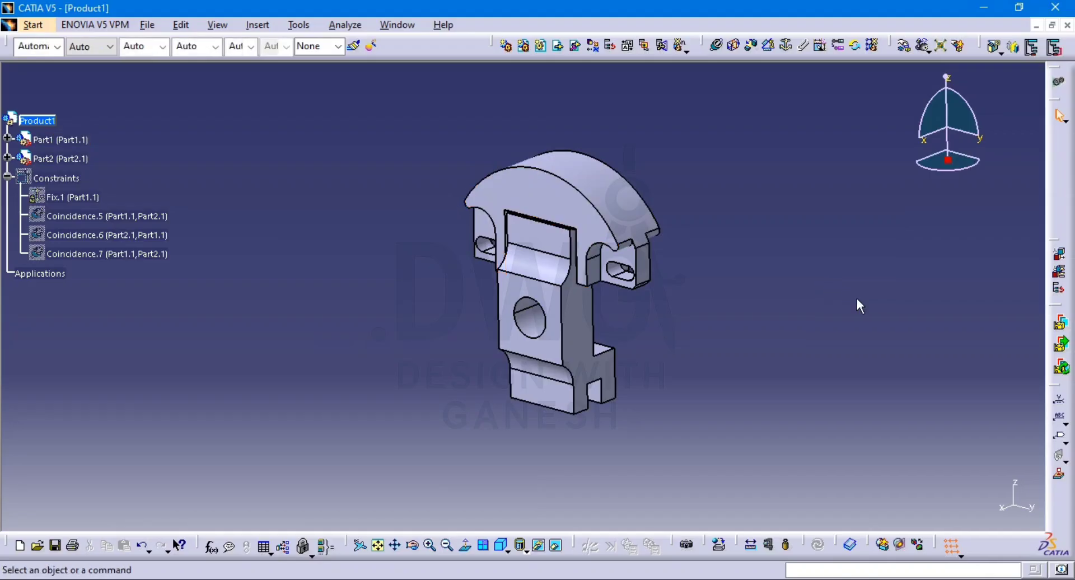
Copy Part1 and paste it into Product1 as a second instance, then collapse the Constraints branch
{"action": "left_click", "coordinate": [56, 141]}
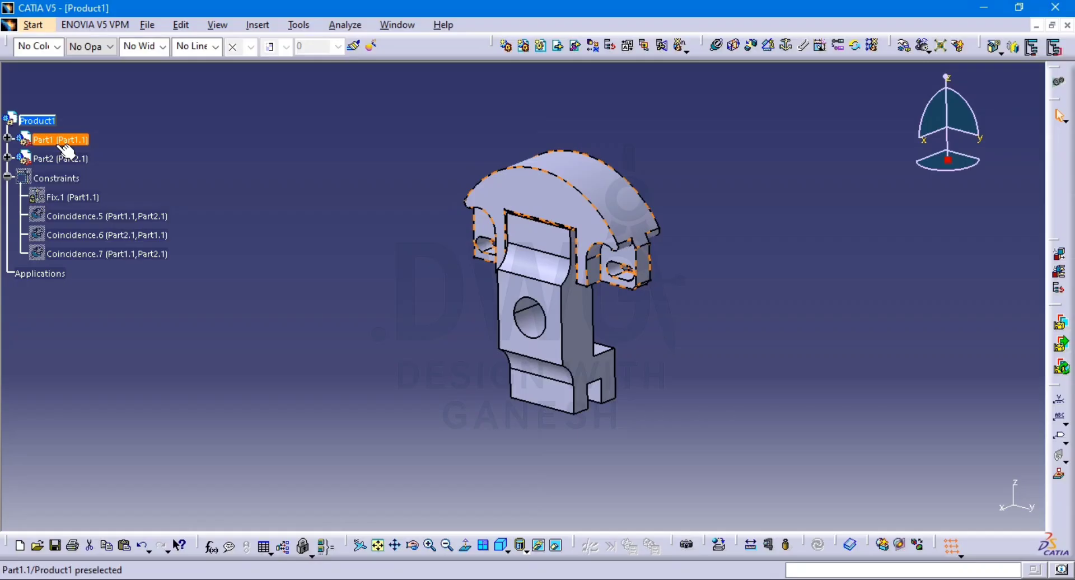
{"action": "right_click", "coordinate": [59, 144]}
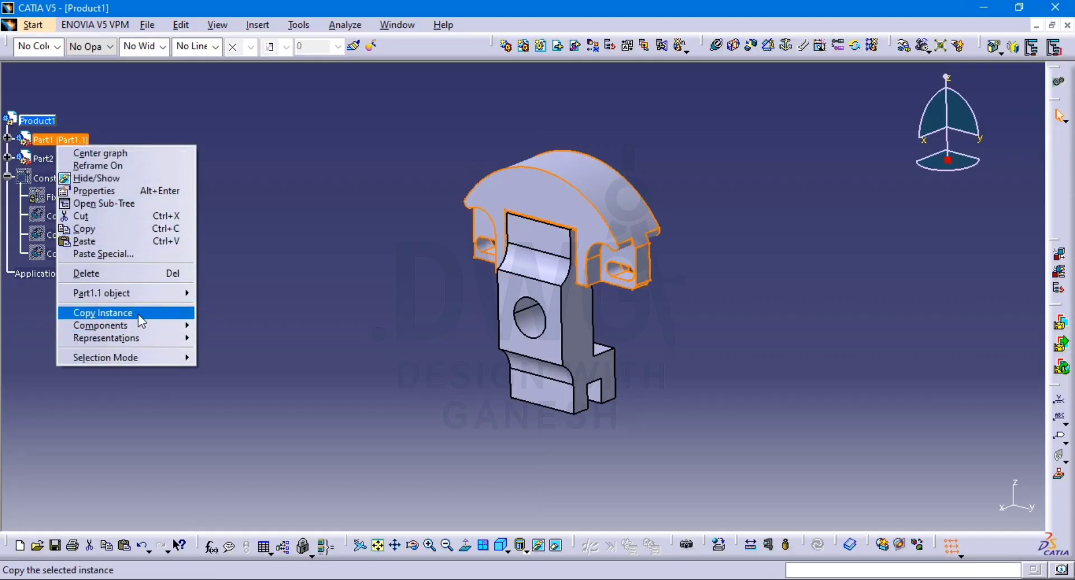
{"action": "left_click", "coordinate": [137, 225]}
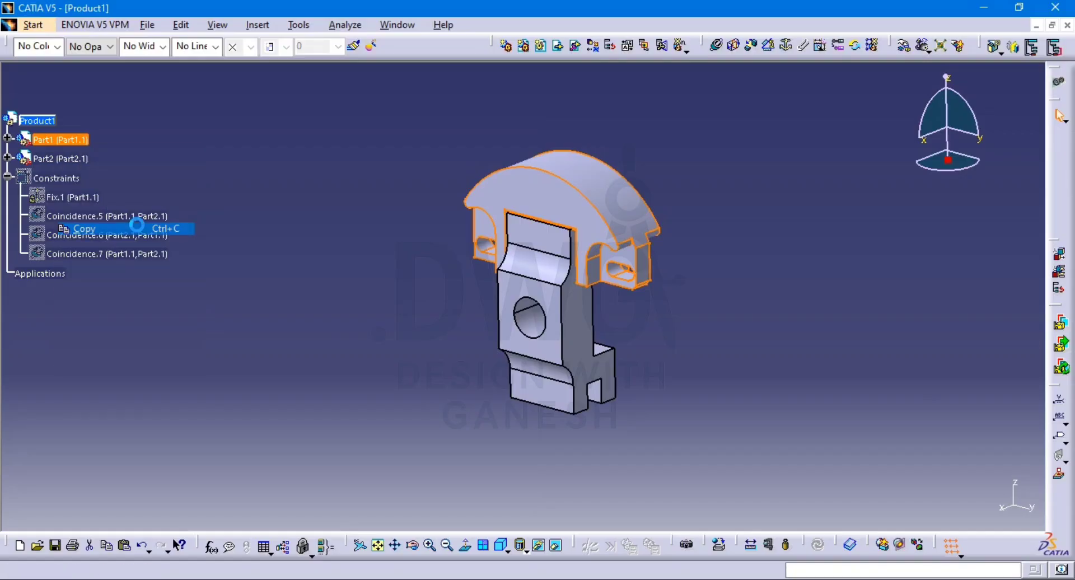
{"action": "right_click", "coordinate": [29, 122]}
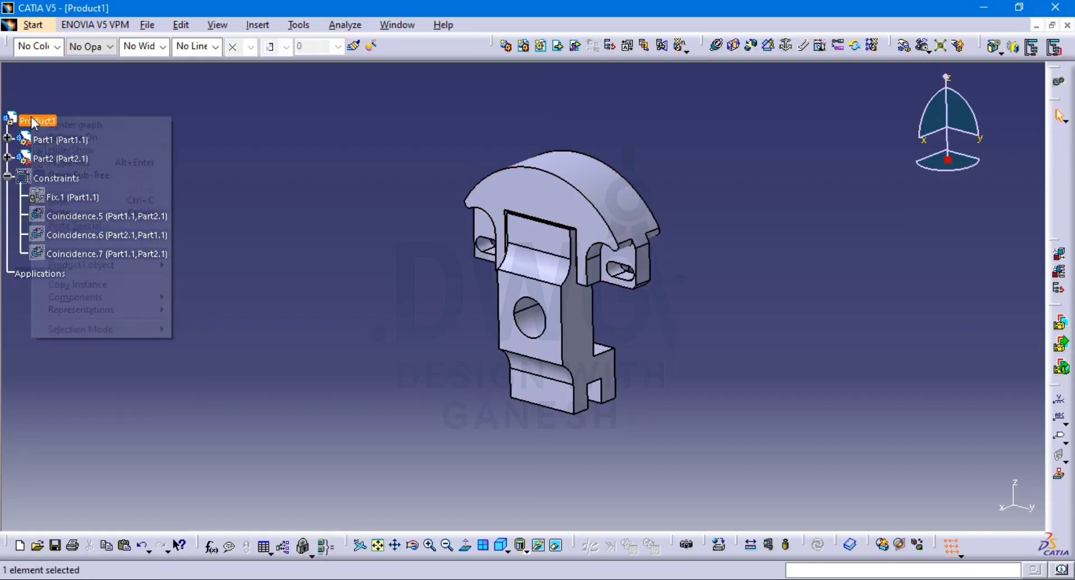
{"action": "left_click", "coordinate": [78, 213]}
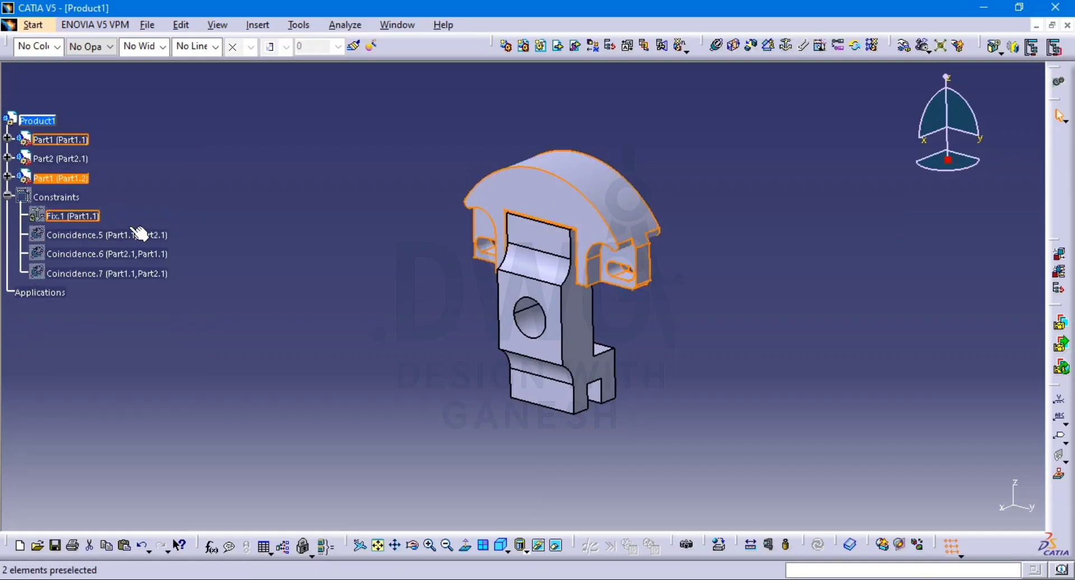
{"action": "left_click", "coordinate": [7, 196]}
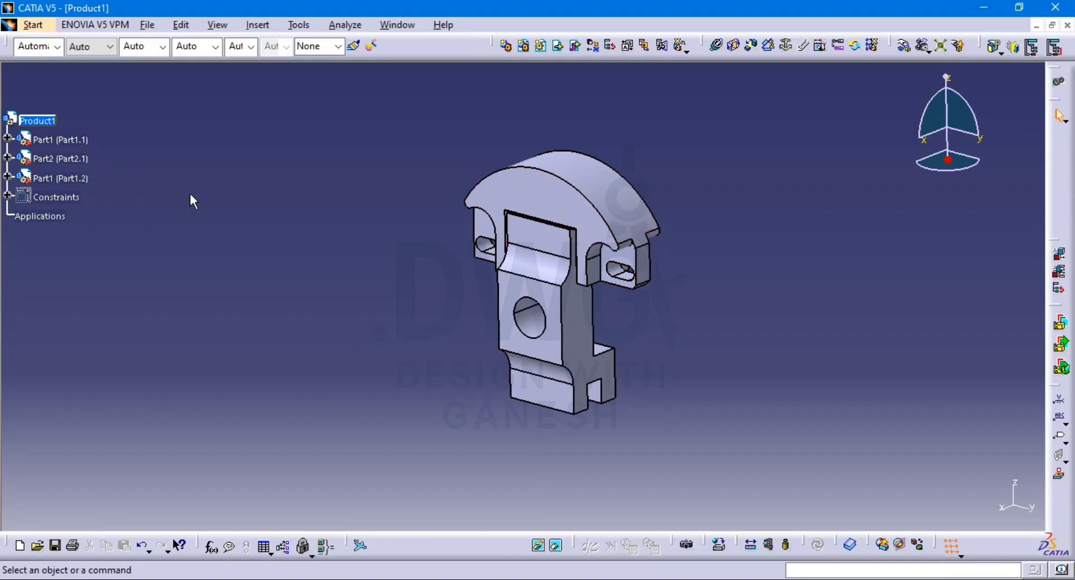
Hide the original Part1 and use Manipulation around the Y axis to turn its copy upside down at Part2's lower end
{"action": "right_click", "coordinate": [60, 140]}
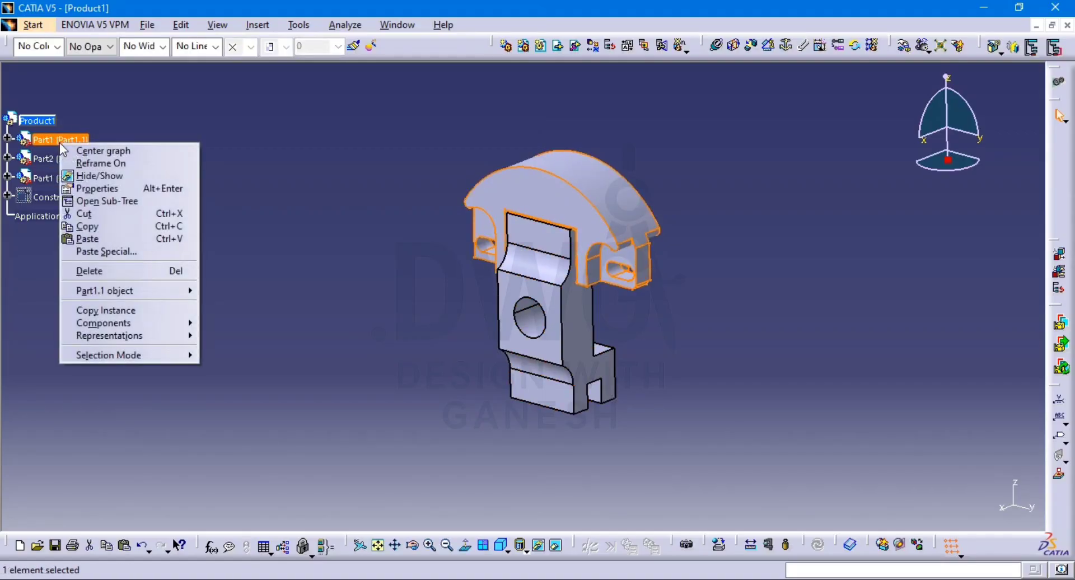
{"action": "left_click", "coordinate": [83, 177]}
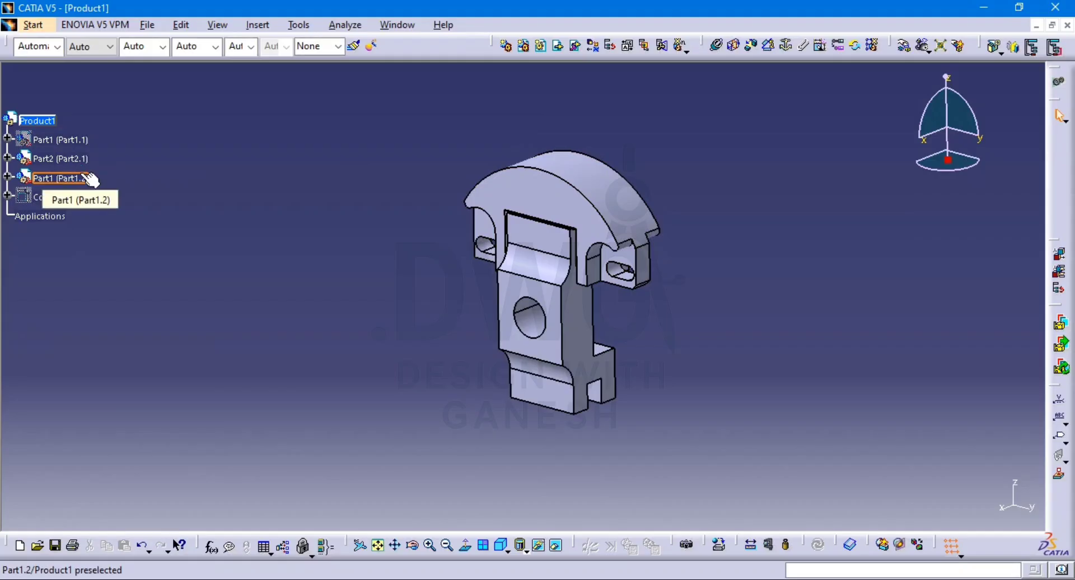
{"action": "middle_click_drag", "start_coordinate": [600, 232], "coordinate": [551, 233]}
{"action": "left_click", "coordinate": [896, 54]}
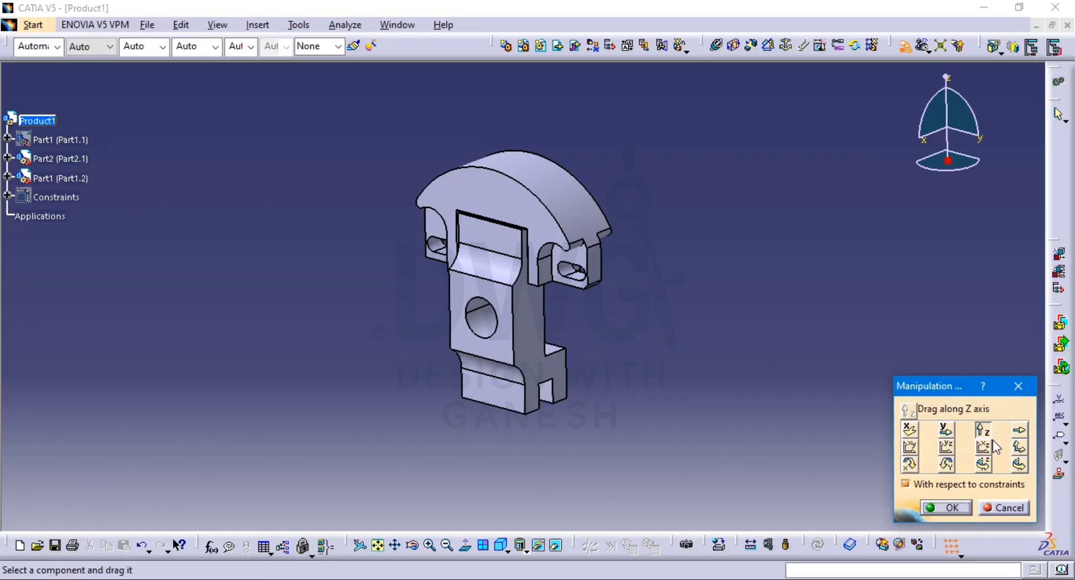
{"action": "left_click", "coordinate": [945, 465]}
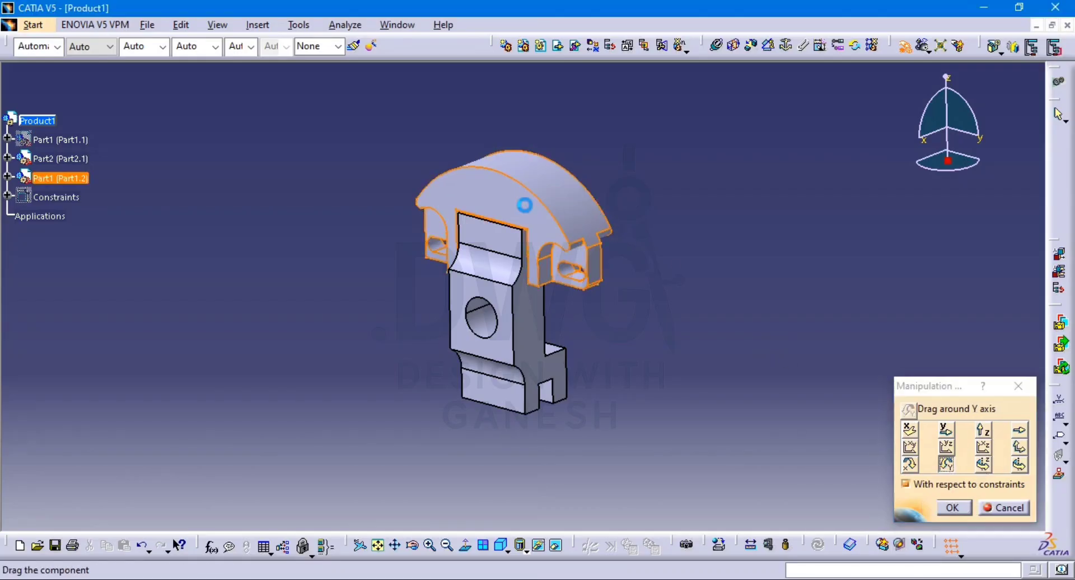
{"action": "left_click_drag", "start_coordinate": [523, 204], "coordinate": [578, 512]}
{"action": "left_click", "coordinate": [953, 509]}
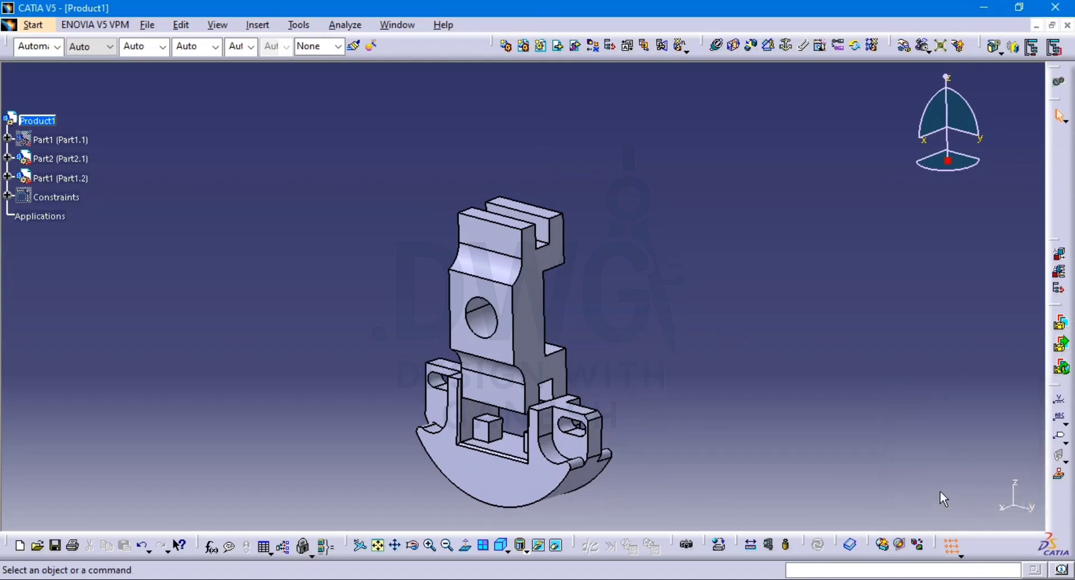
Show the original Part1 (Part1.1) again
{"action": "left_click", "coordinate": [40, 140]}
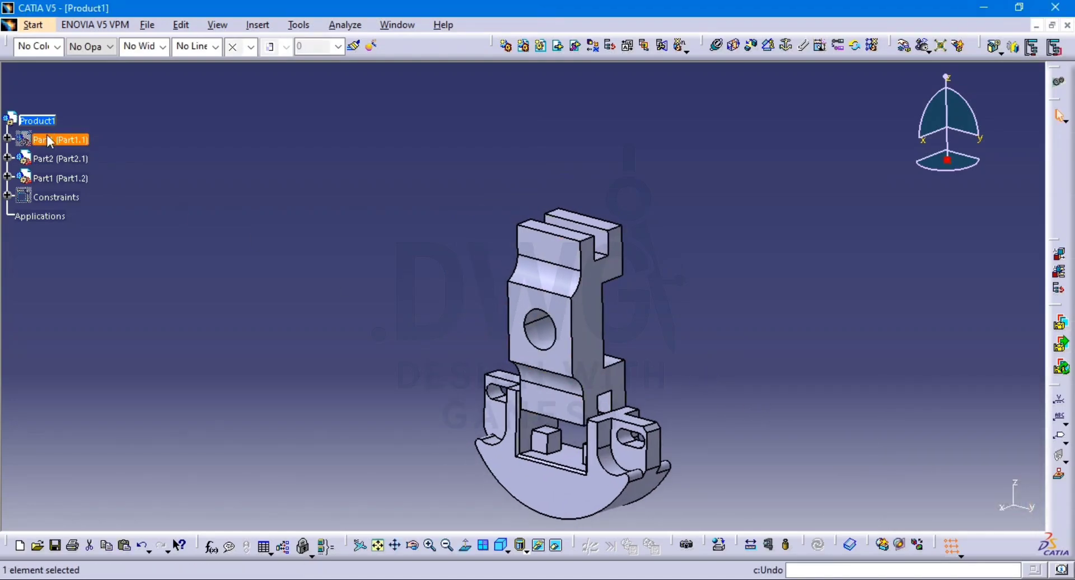
{"action": "right_click", "coordinate": [45, 140]}
{"action": "left_click", "coordinate": [84, 168]}
Add a coincidence constraint between the recess floor of the copied Part1 and Part2's bottom end face, orientation Opposite
{"action": "middle_click_drag", "start_coordinate": [568, 384], "coordinate": [563, 346]}
{"action": "middle_click_drag", "start_coordinate": [562, 346], "coordinate": [529, 278]}
{"action": "middle_click_drag", "start_coordinate": [597, 412], "coordinate": [577, 456]}
{"action": "left_click", "coordinate": [568, 462]}
{"action": "left_click", "coordinate": [849, 308]}
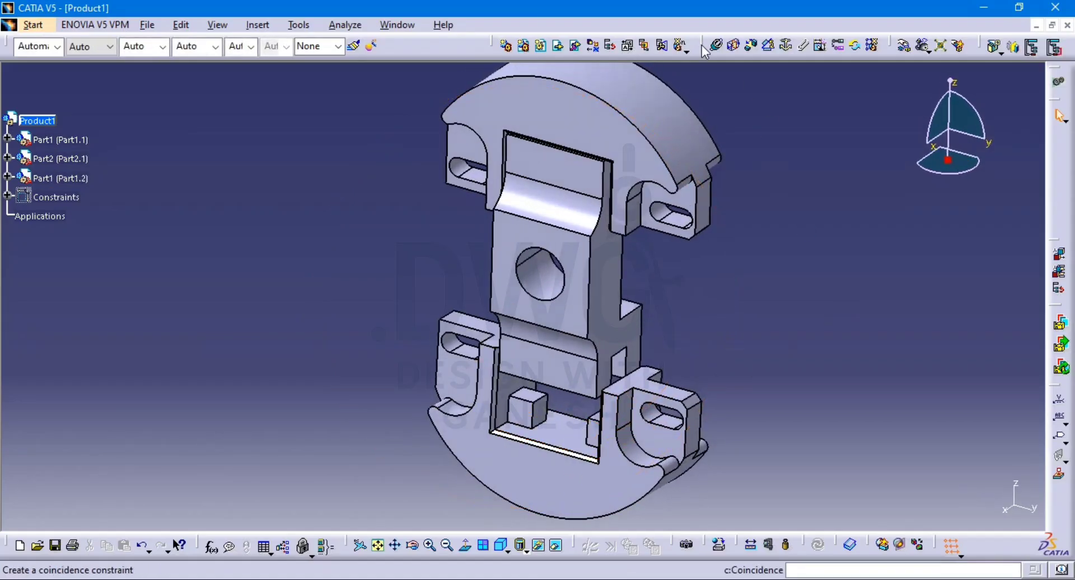
{"action": "left_click", "coordinate": [721, 53]}
{"action": "left_click", "coordinate": [554, 432]}
{"action": "middle_click_drag", "start_coordinate": [547, 428], "coordinate": [549, 303]}
{"action": "left_click", "coordinate": [553, 389]}
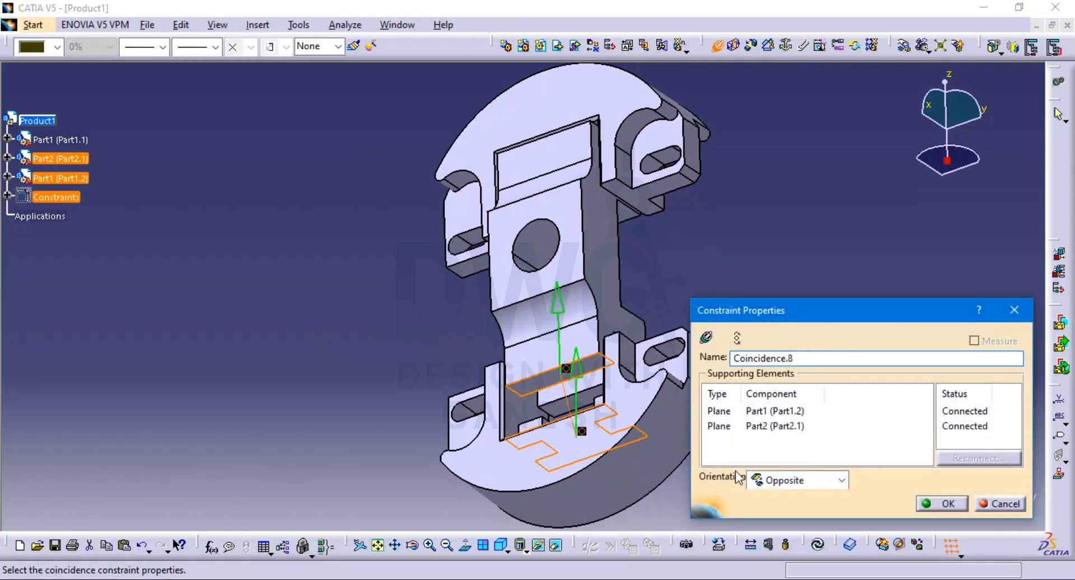
{"action": "left_click", "coordinate": [931, 510]}
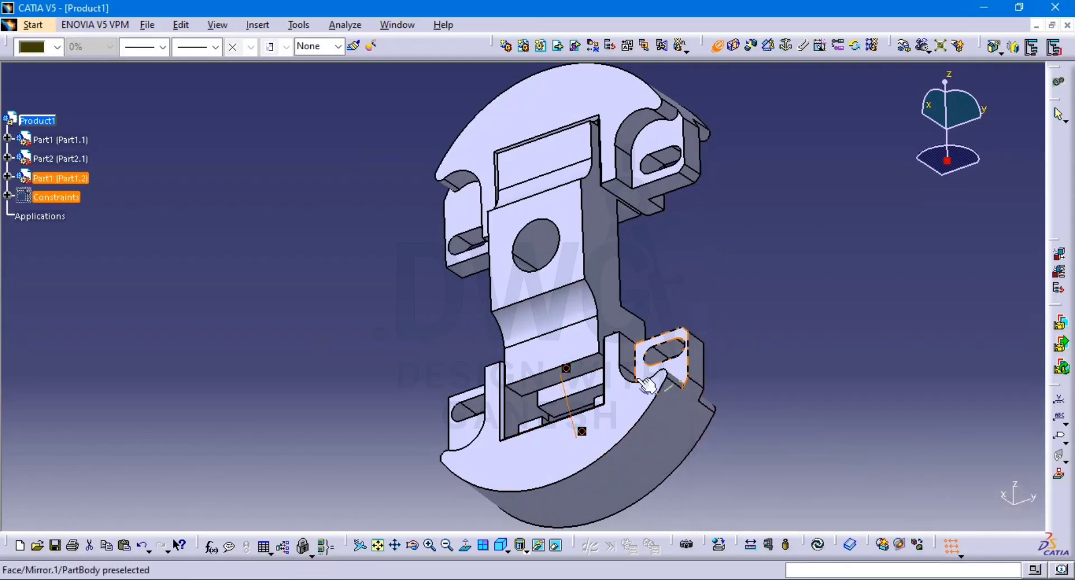
Add a coincidence constraint between the inner side wall of the copied Part1's recess and Part2's side face, orientation Opposite
{"action": "middle_click_drag", "start_coordinate": [638, 387], "coordinate": [627, 442]}
{"action": "left_click", "coordinate": [512, 406]}
{"action": "middle_click_drag", "start_coordinate": [512, 406], "coordinate": [582, 387]}
{"action": "left_click", "coordinate": [501, 323]}
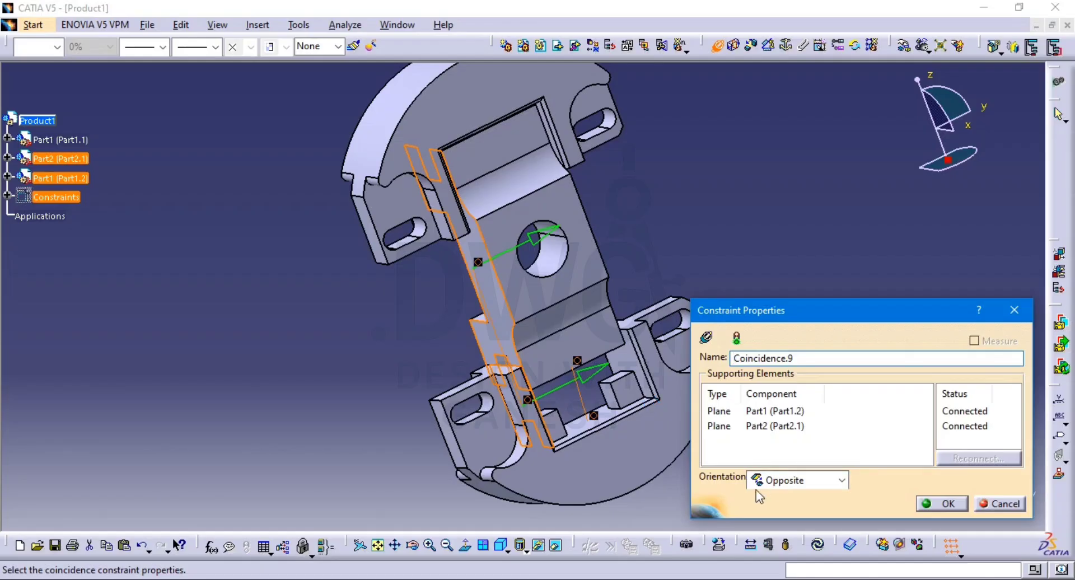
{"action": "left_click", "coordinate": [934, 504]}
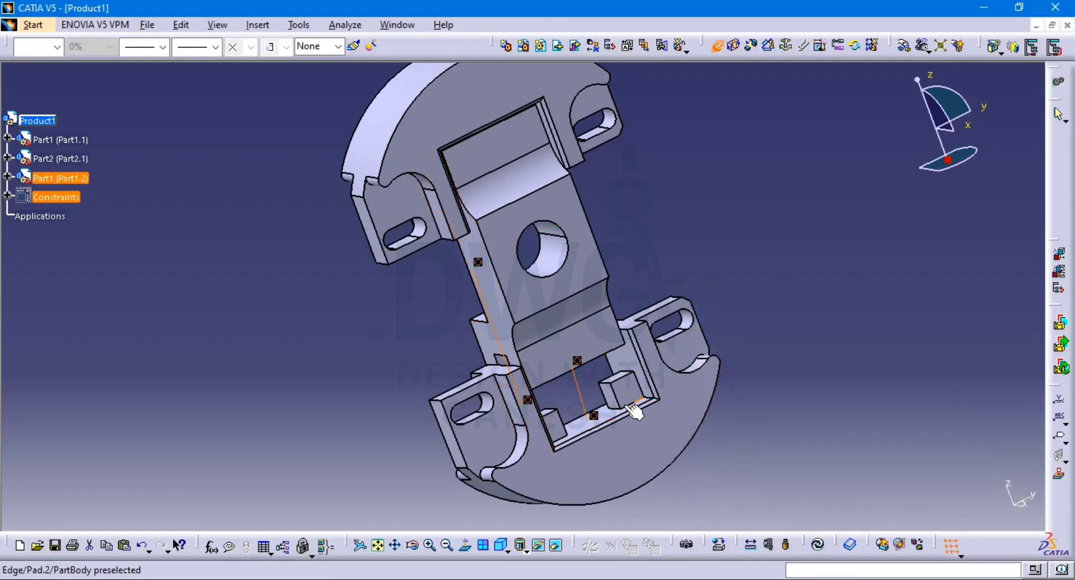
Add a coincidence constraint between the small block's face in the copied Part1's recess and Part2's lower slot face, and update the product
{"action": "left_click", "coordinate": [632, 399]}
{"action": "middle_click_drag", "start_coordinate": [632, 399], "coordinate": [593, 386]}
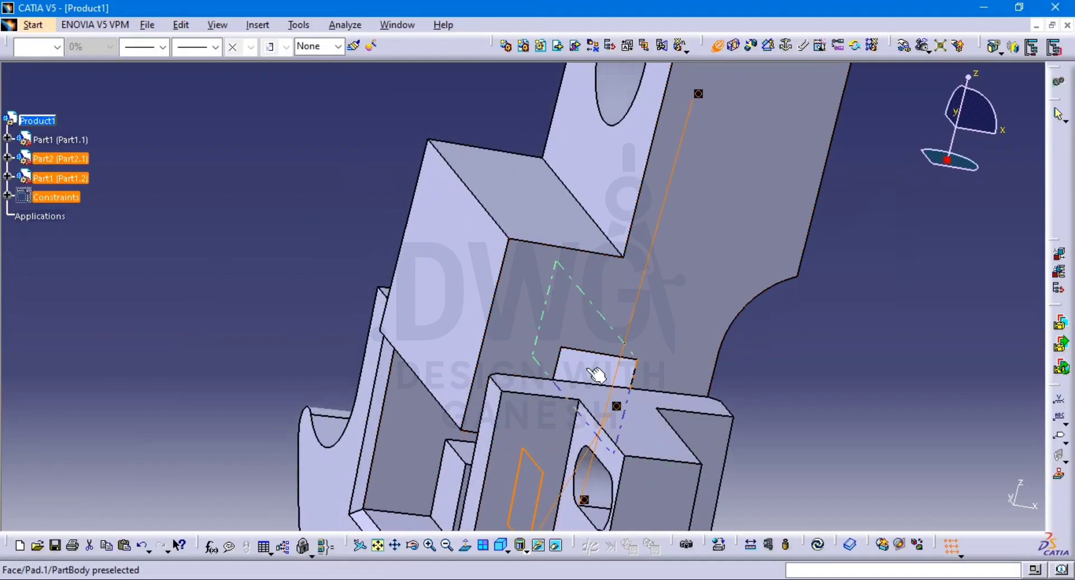
{"action": "left_click", "coordinate": [588, 368]}
{"action": "left_click", "coordinate": [925, 502]}
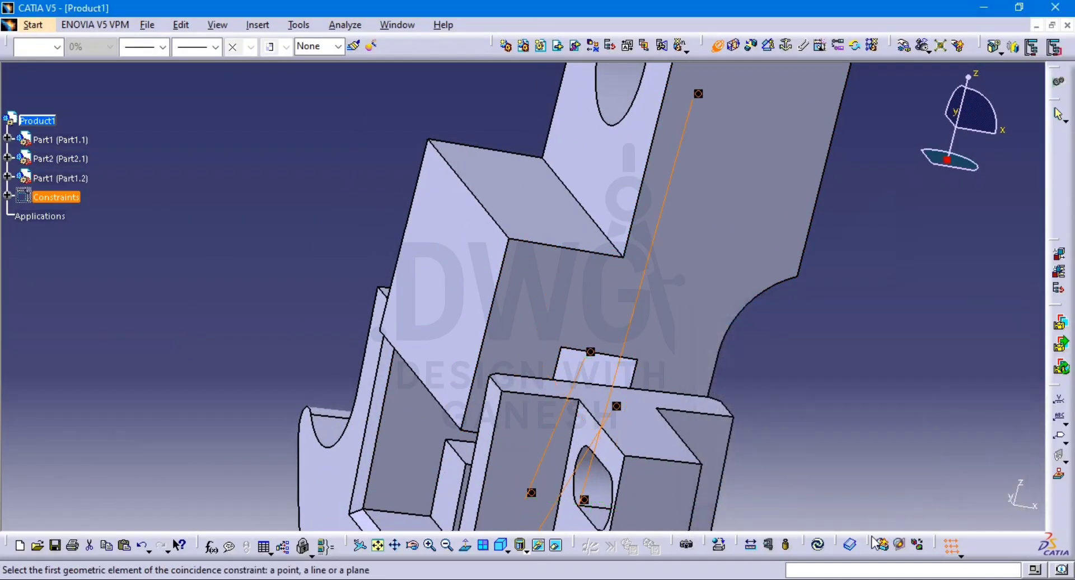
{"action": "left_click", "coordinate": [816, 546]}
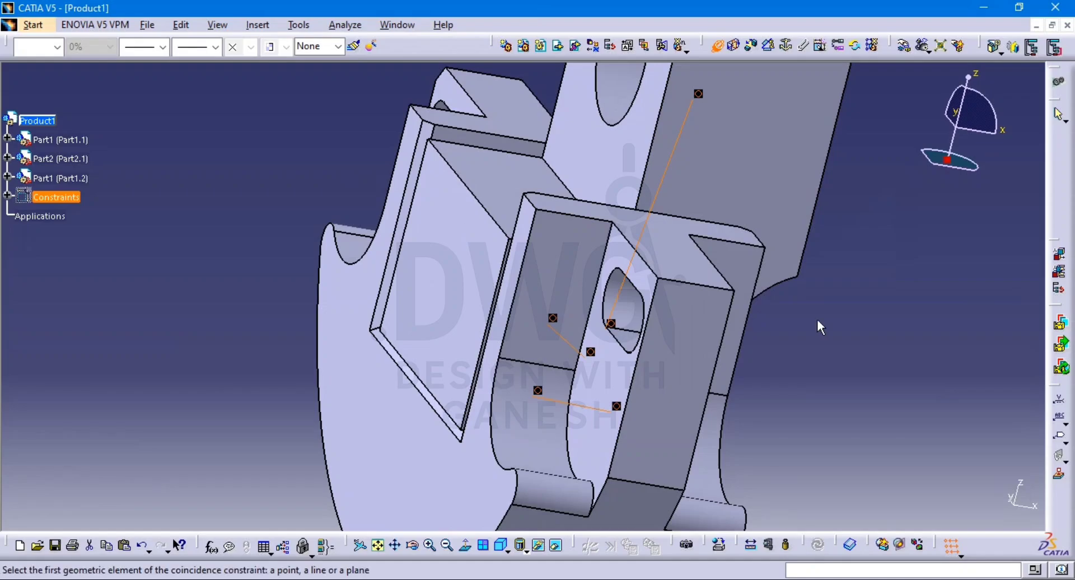
Examine the assembled shoe from several sides, restore the isometric view and leave the Coincidence command
{"action": "middle_click_drag", "start_coordinate": [760, 315], "coordinate": [448, 232]}
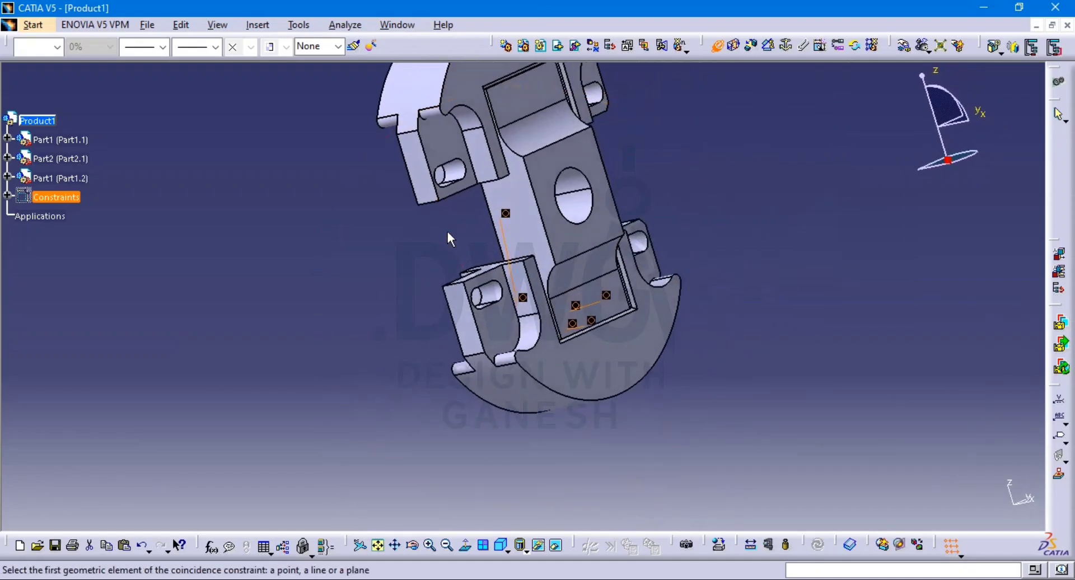
{"action": "left_click", "coordinate": [503, 547]}
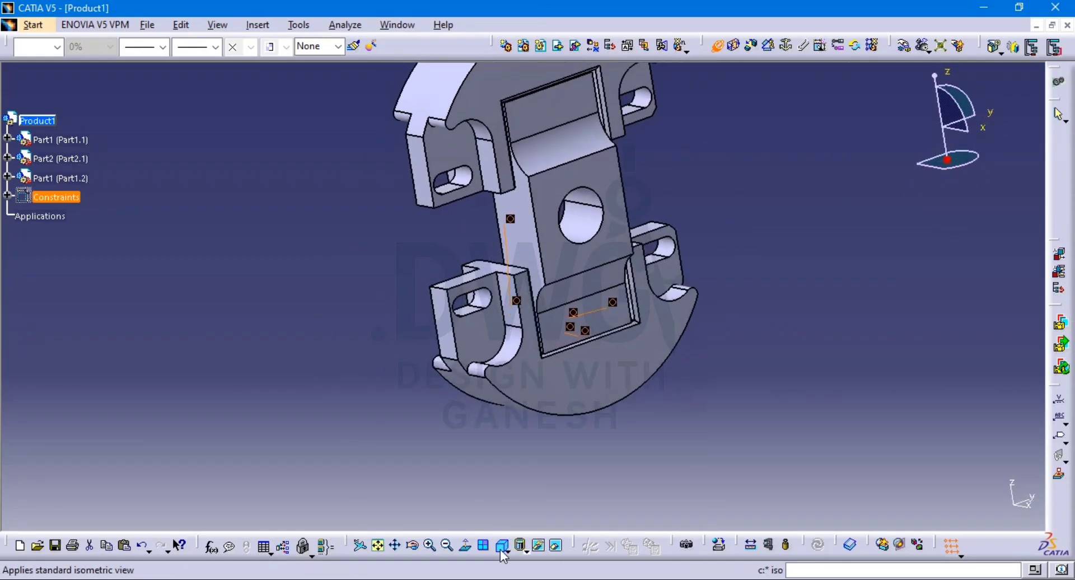
{"action": "middle_click_drag", "start_coordinate": [579, 363], "coordinate": [585, 319]}
{"action": "middle_click_drag", "start_coordinate": [587, 329], "coordinate": [412, 495]}
{"action": "left_click", "coordinate": [497, 549]}
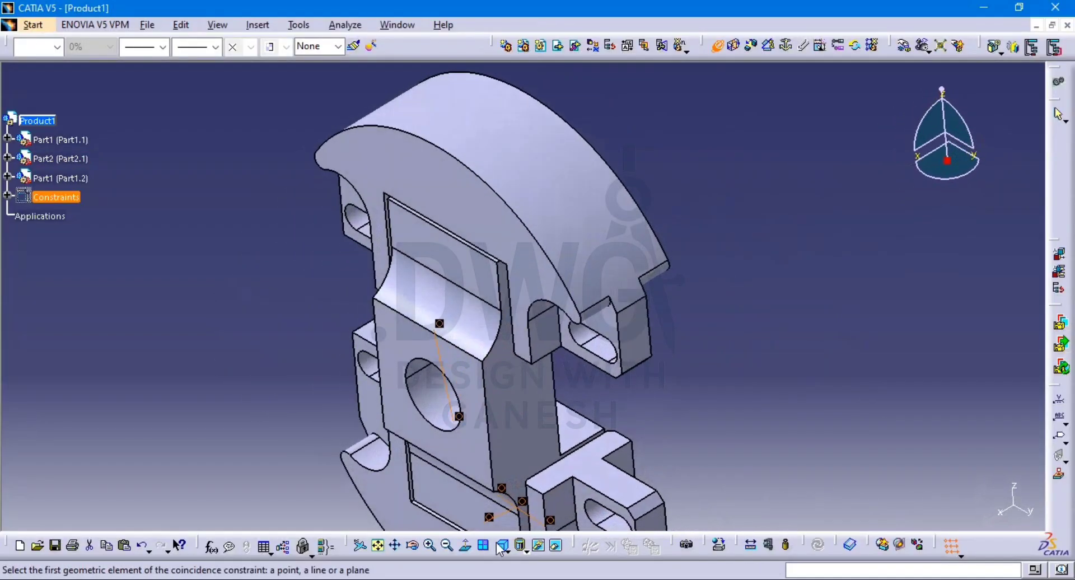
{"action": "middle_click_drag", "start_coordinate": [485, 386], "coordinate": [561, 295]}
{"action": "key", "text": "Escape"}
{"action": "middle_click_drag", "start_coordinate": [508, 330], "coordinate": [501, 374]}
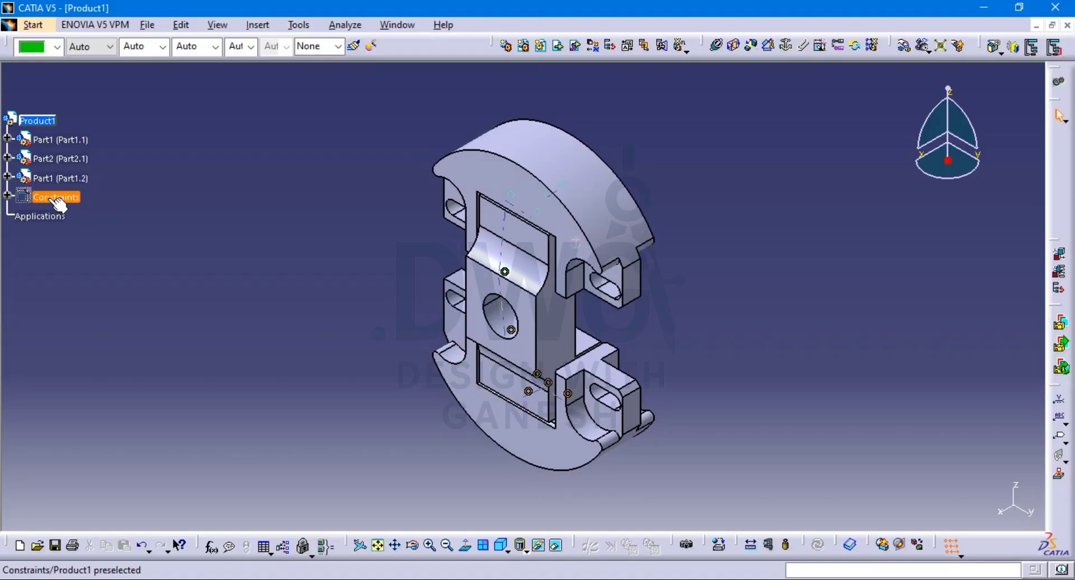
Toggle the visibility of Product1's Constraints group twice so that the newly added constraint symbols are hidden too
{"action": "right_click", "coordinate": [58, 205]}
{"action": "left_click", "coordinate": [84, 231]}
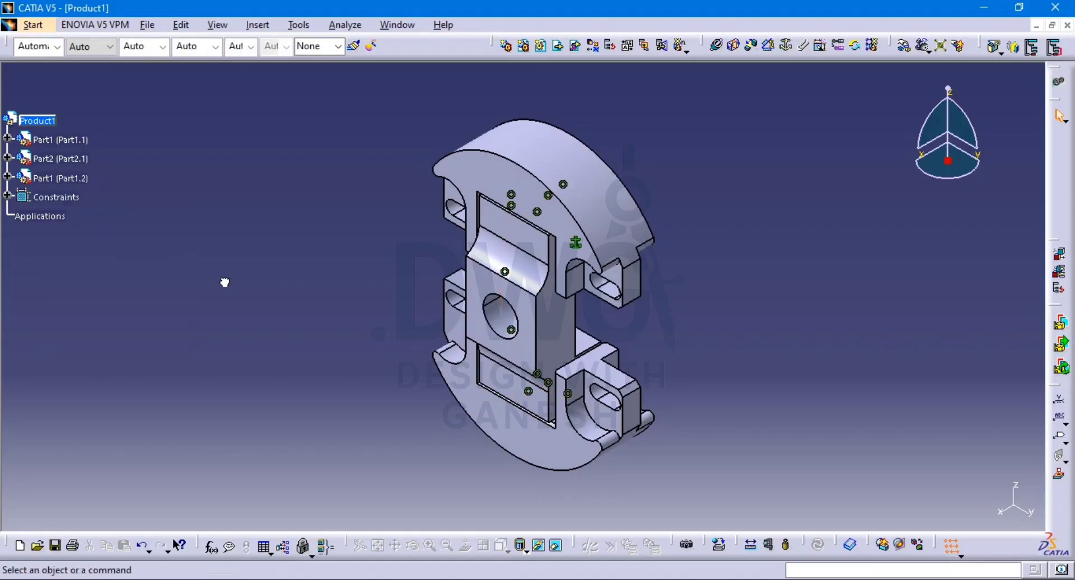
{"action": "right_click", "coordinate": [62, 205]}
{"action": "left_click", "coordinate": [84, 231]}
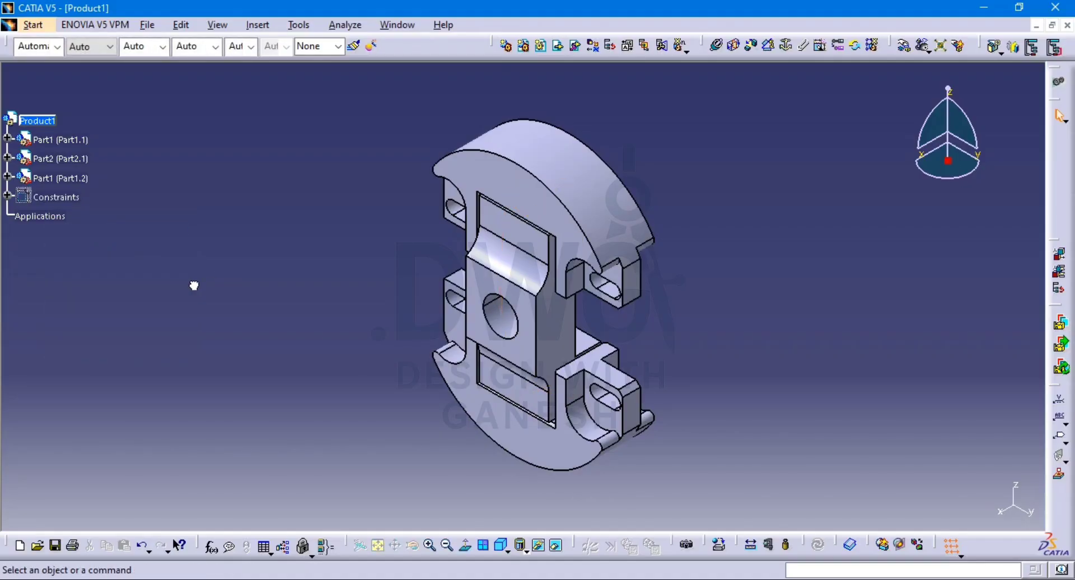
{"action": "middle_click_drag", "start_coordinate": [600, 315], "coordinate": [732, 323]}
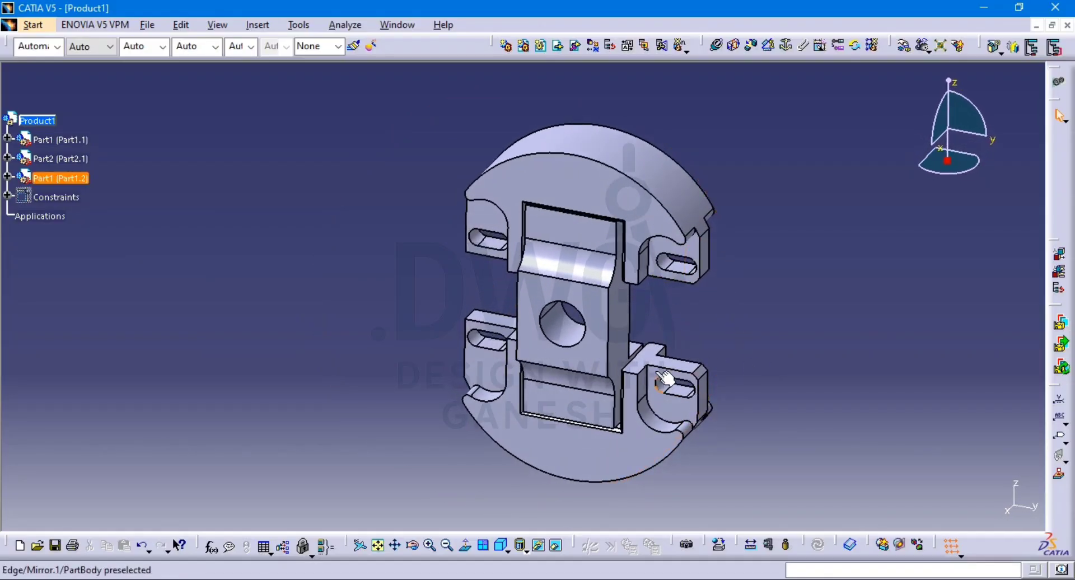
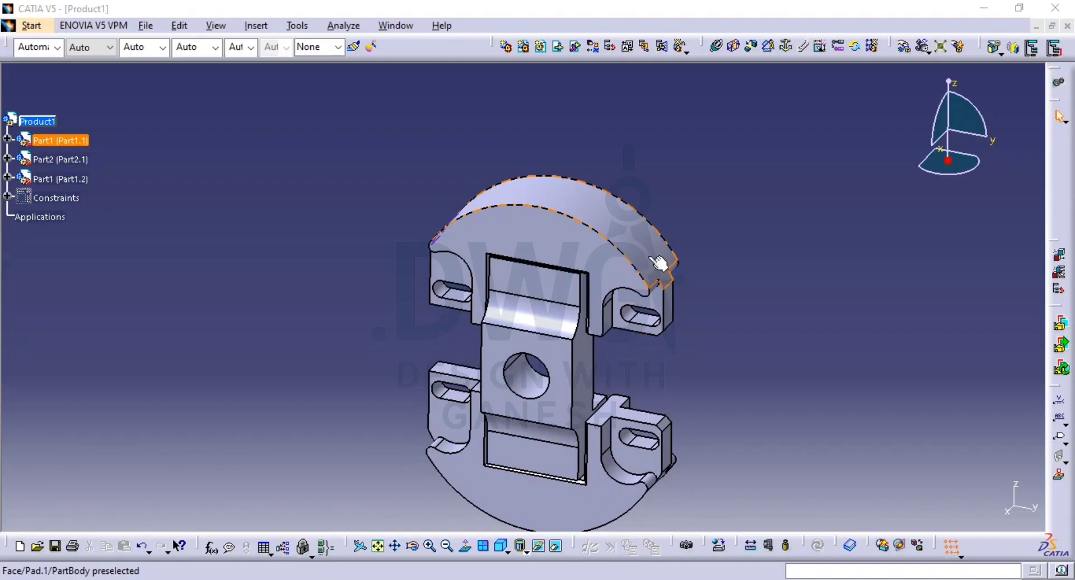
{"action": "middle_click_drag", "start_coordinate": [646, 274], "coordinate": [657, 252]}
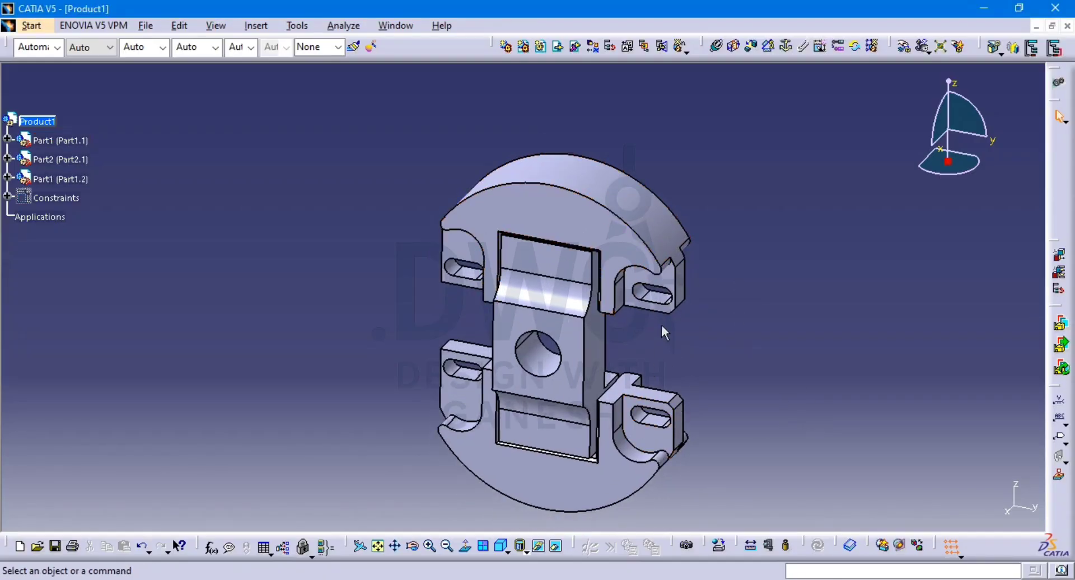
Insert a new part into Product1, choosing to define its own origin point, and open the new part in a separate window
{"action": "middle_click_drag", "start_coordinate": [657, 323], "coordinate": [696, 335]}
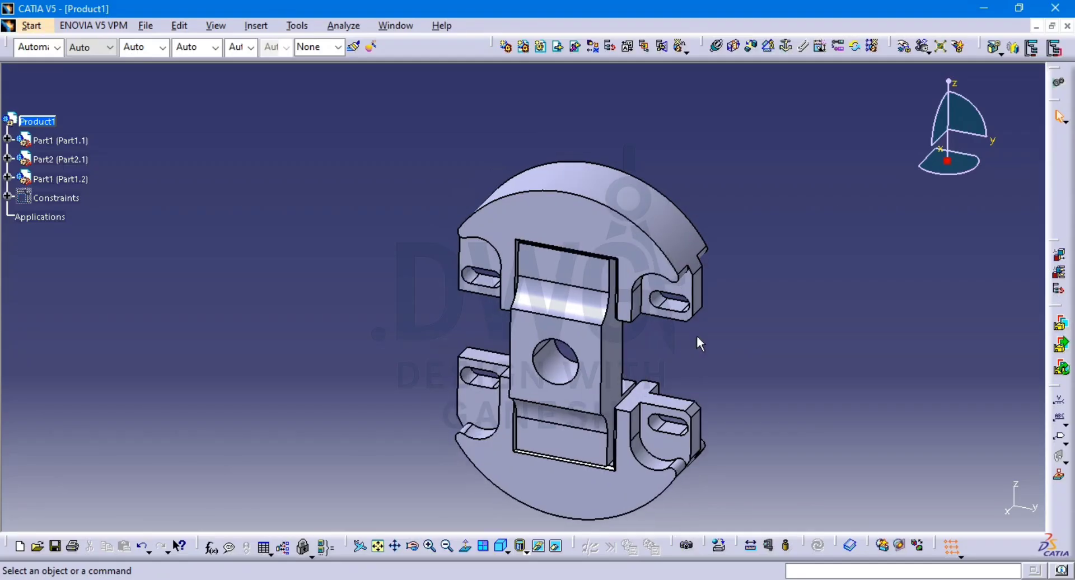
{"action": "left_click", "coordinate": [540, 46]}
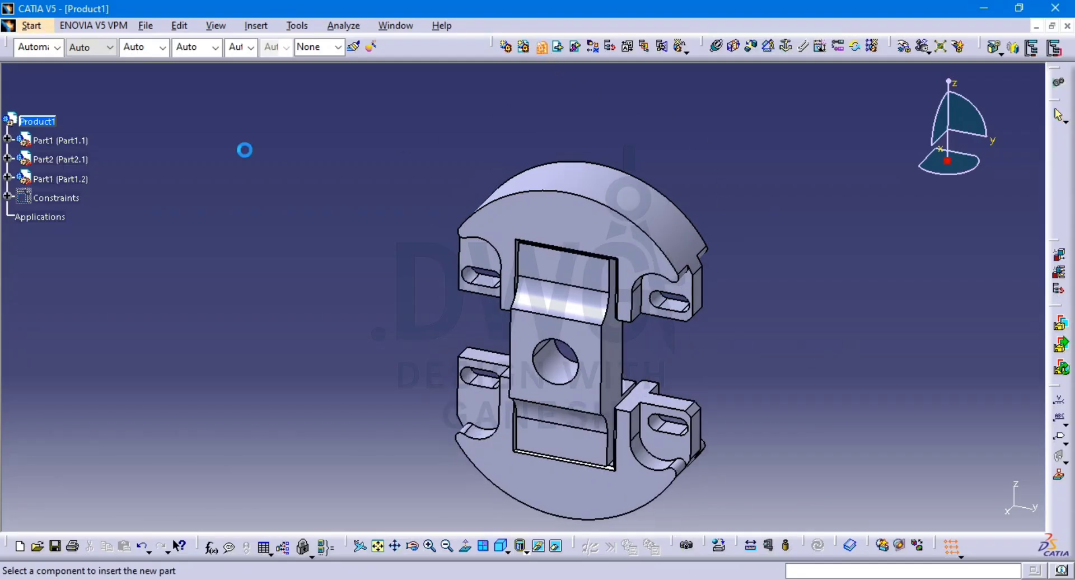
{"action": "left_click", "coordinate": [37, 121]}
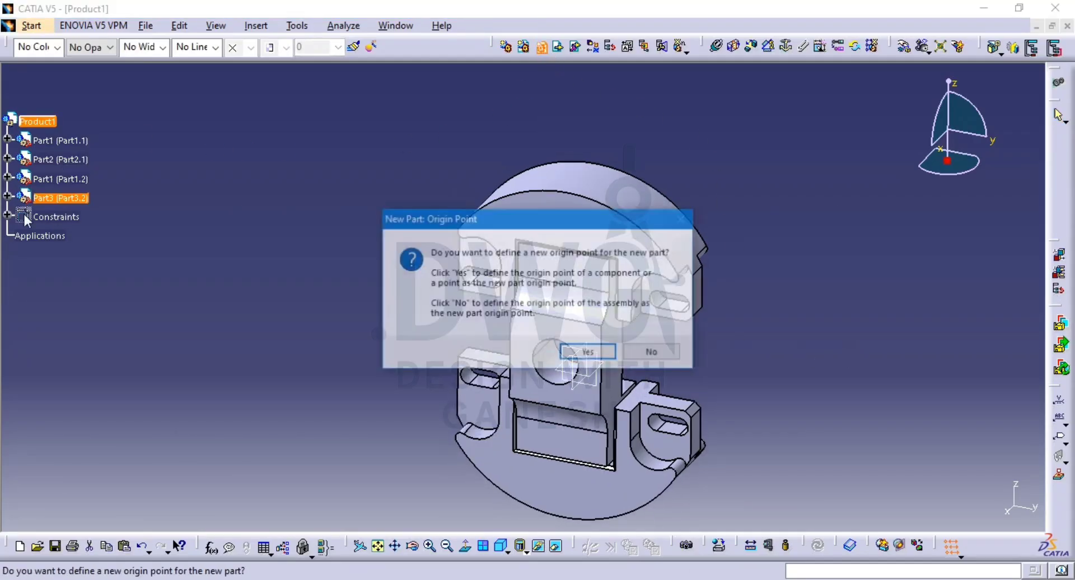
{"action": "left_click", "coordinate": [589, 352]}
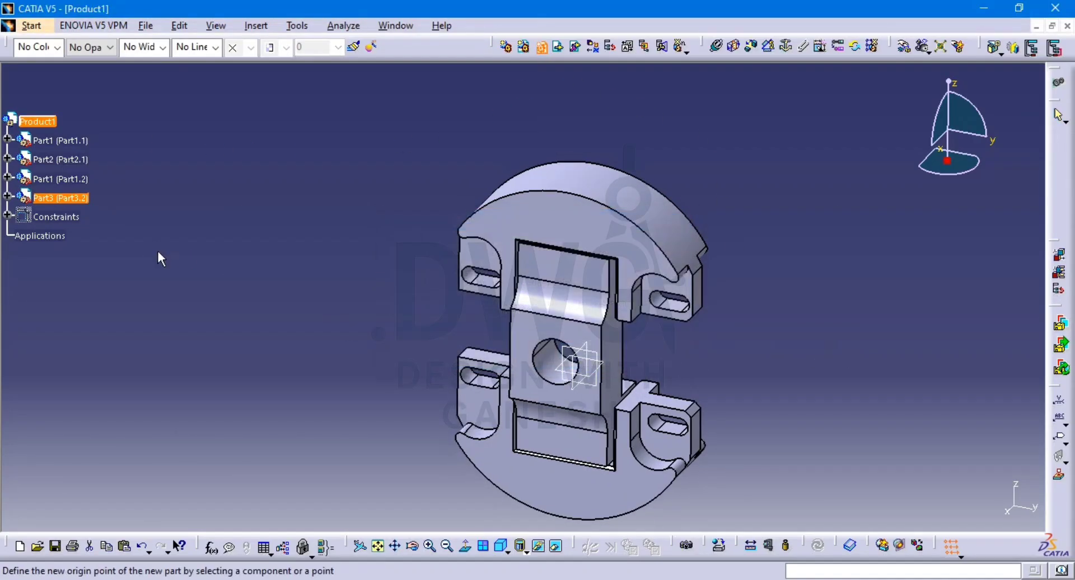
{"action": "right_click", "coordinate": [68, 200]}
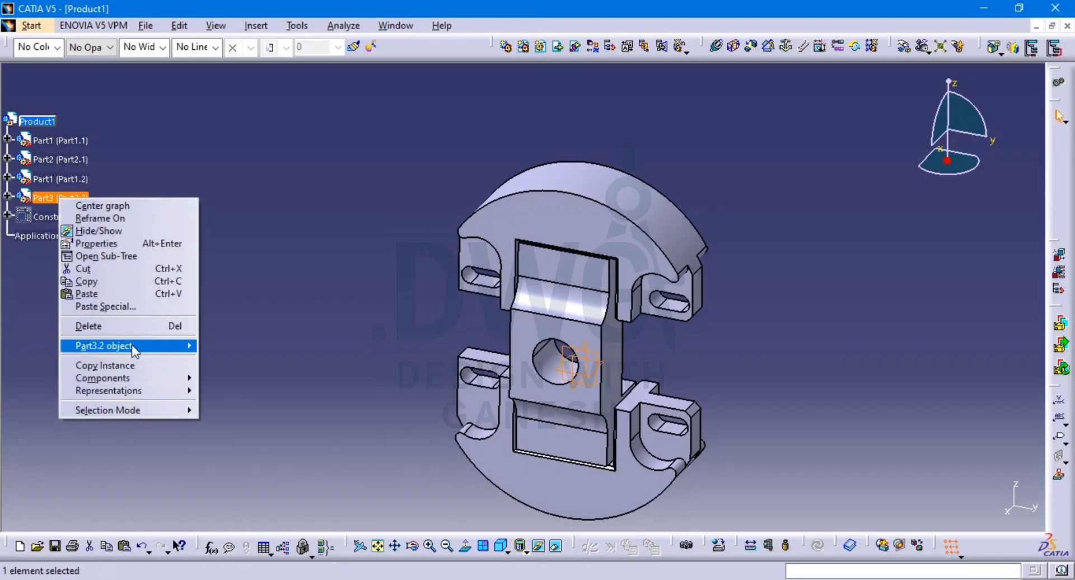
{"action": "mouse_move", "coordinate": [135, 345]}
{"action": "left_click", "coordinate": [254, 359]}
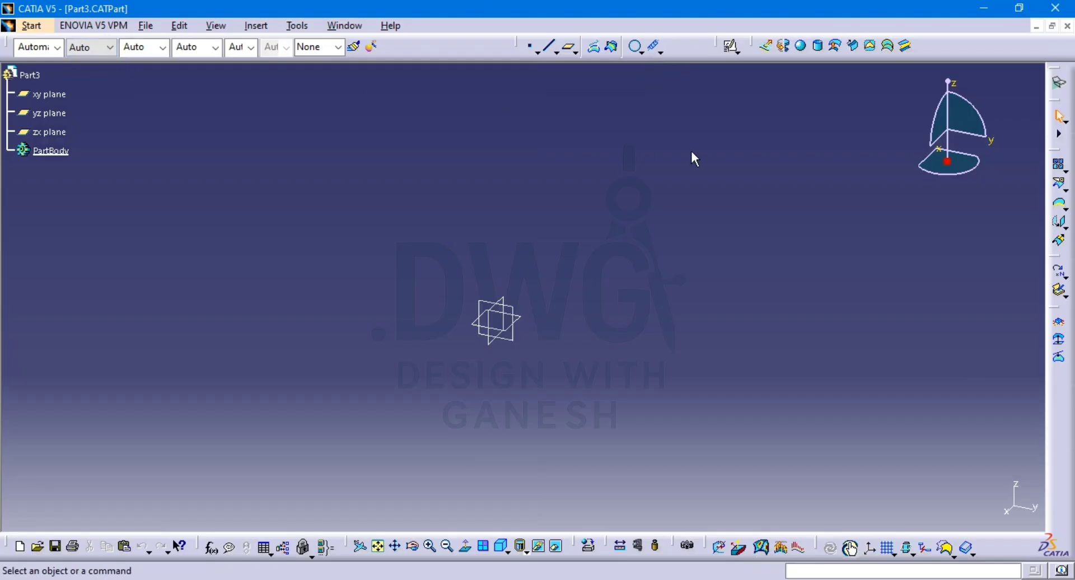
{"action": "left_click", "coordinate": [23, 28]}
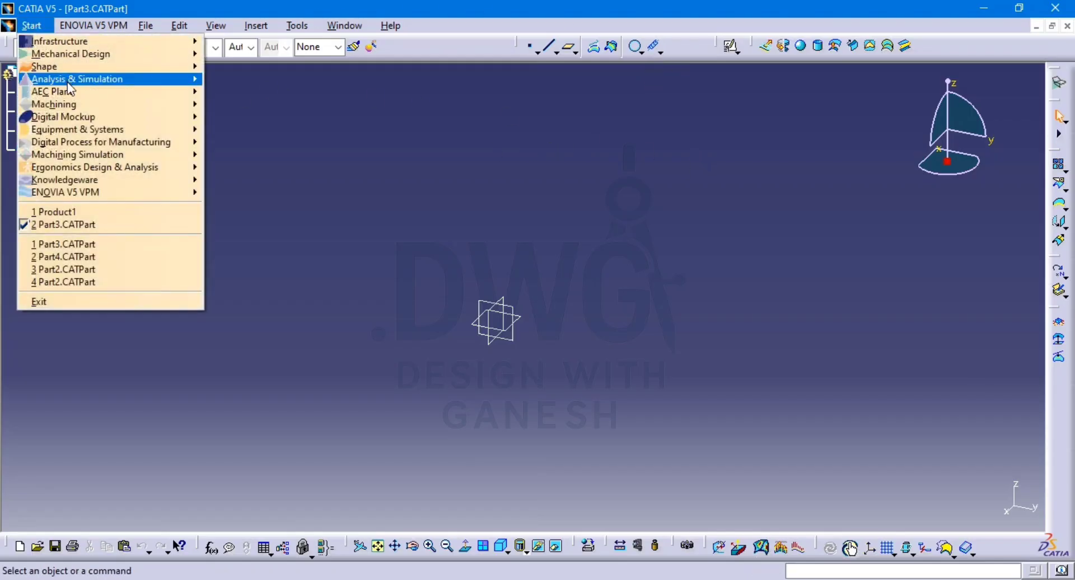
{"action": "mouse_move", "coordinate": [115, 56]}
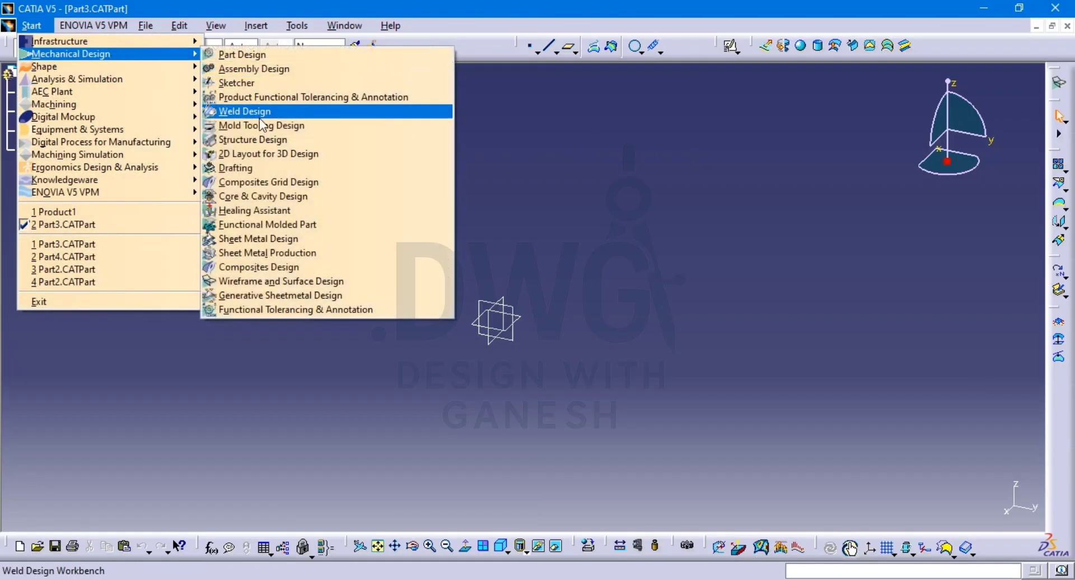
{"action": "left_click", "coordinate": [299, 284]}
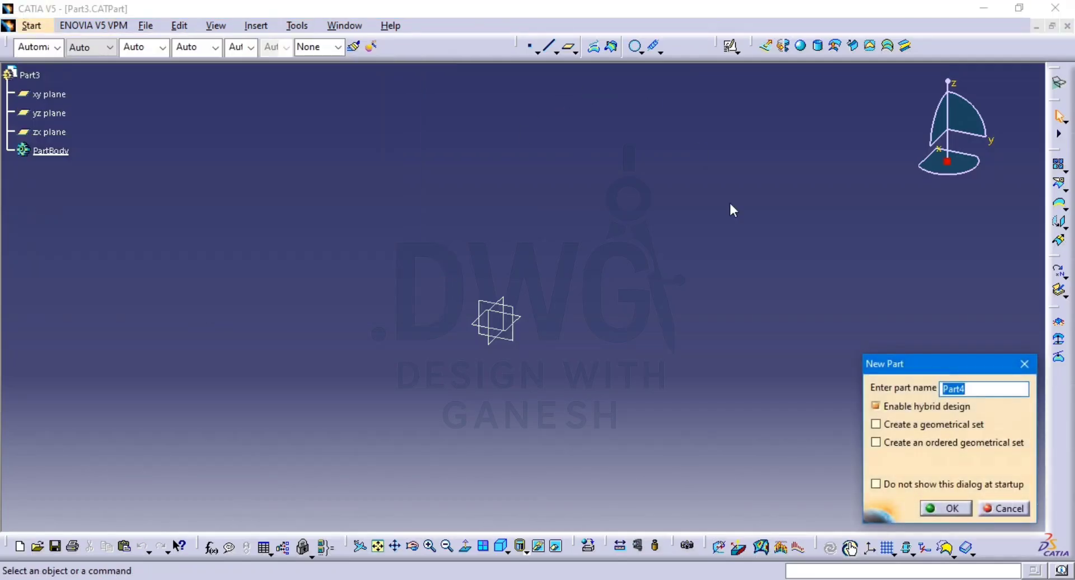
{"action": "key", "text": "Return"}
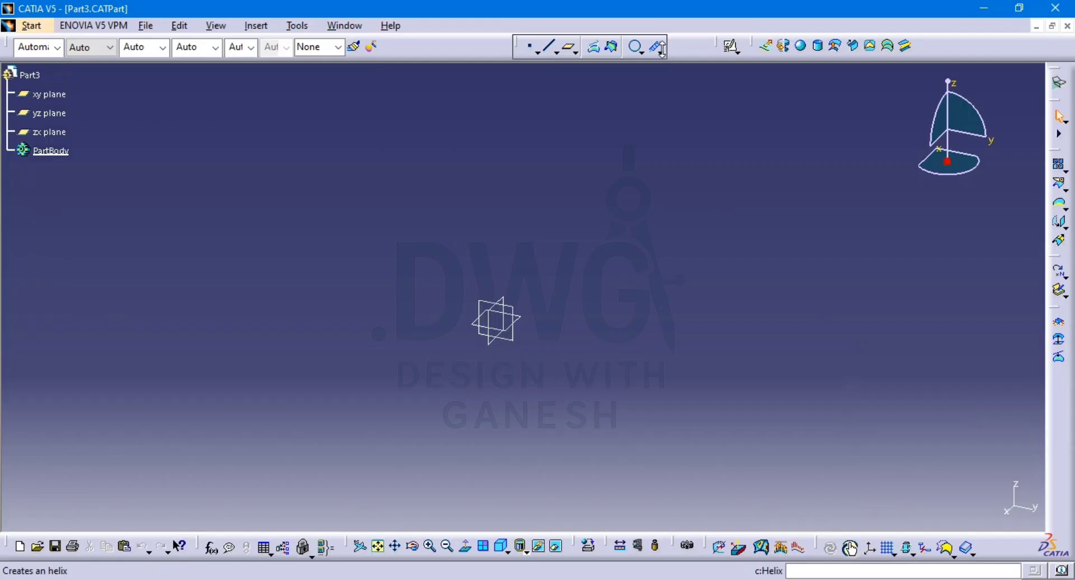
Start a helix curve and begin creating a Point-Direction line as its axis
{"action": "left_click", "coordinate": [661, 53]}
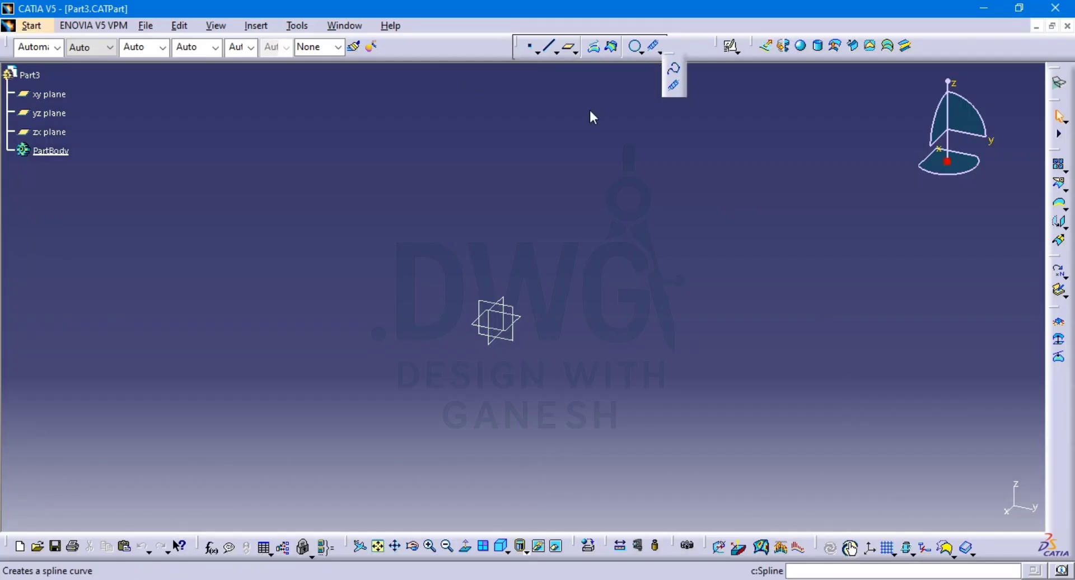
{"action": "left_click", "coordinate": [651, 53]}
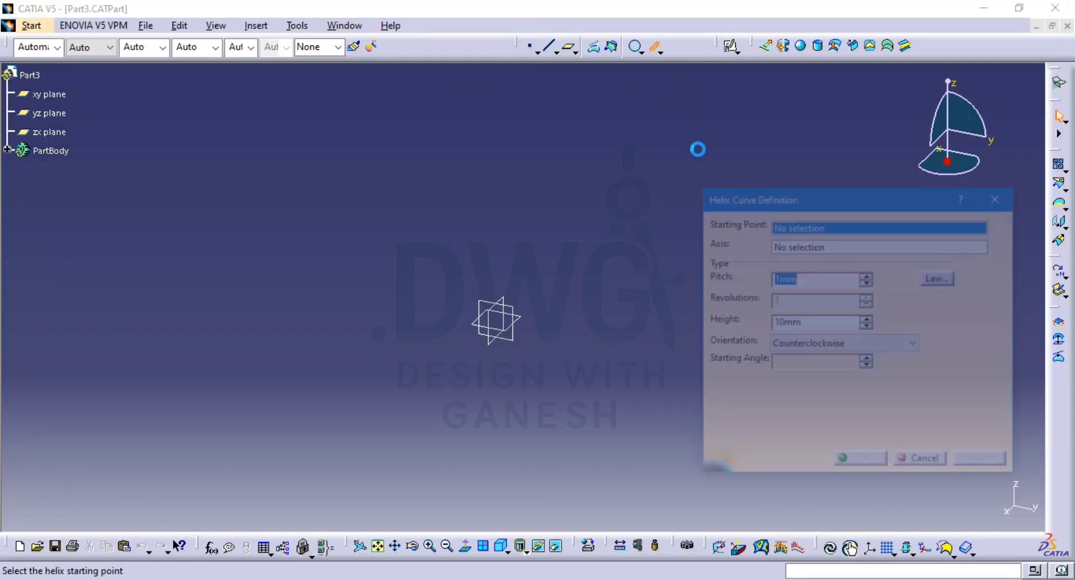
{"action": "left_click_drag", "start_coordinate": [815, 197], "coordinate": [763, 184]}
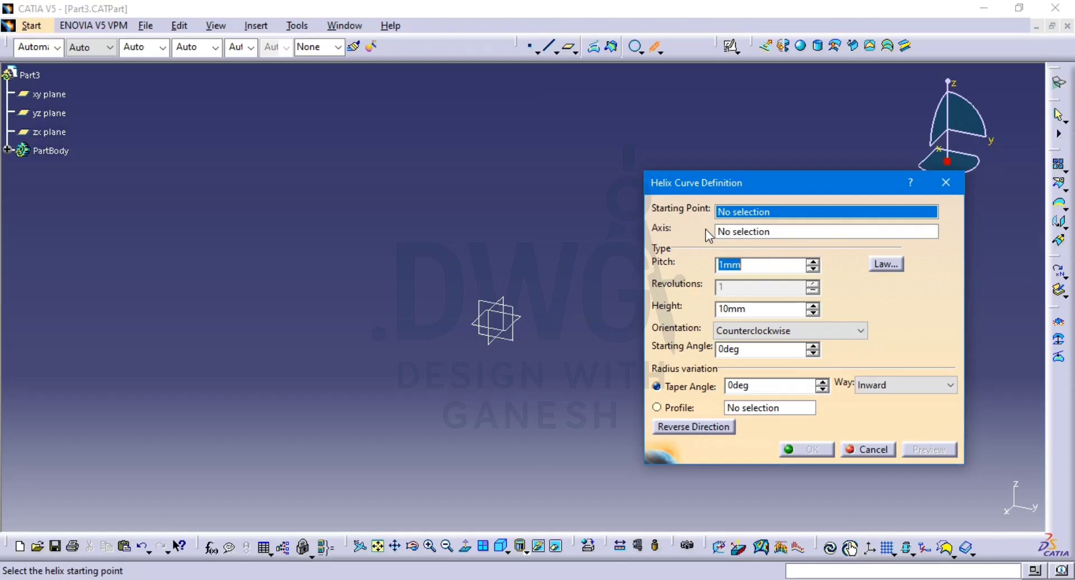
{"action": "left_click", "coordinate": [737, 235]}
{"action": "right_click", "coordinate": [737, 235]}
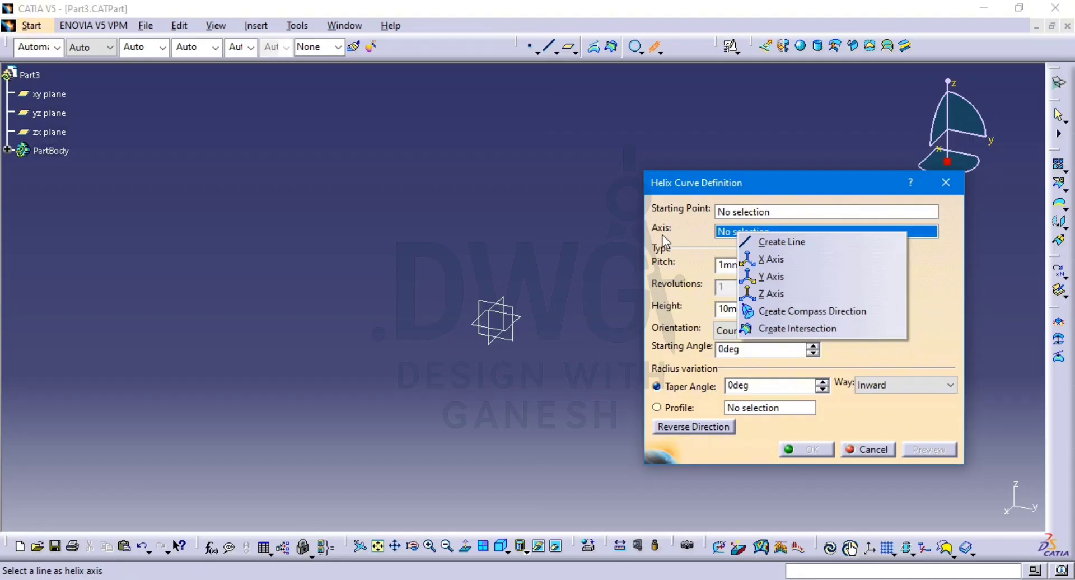
{"action": "left_click", "coordinate": [795, 241]}
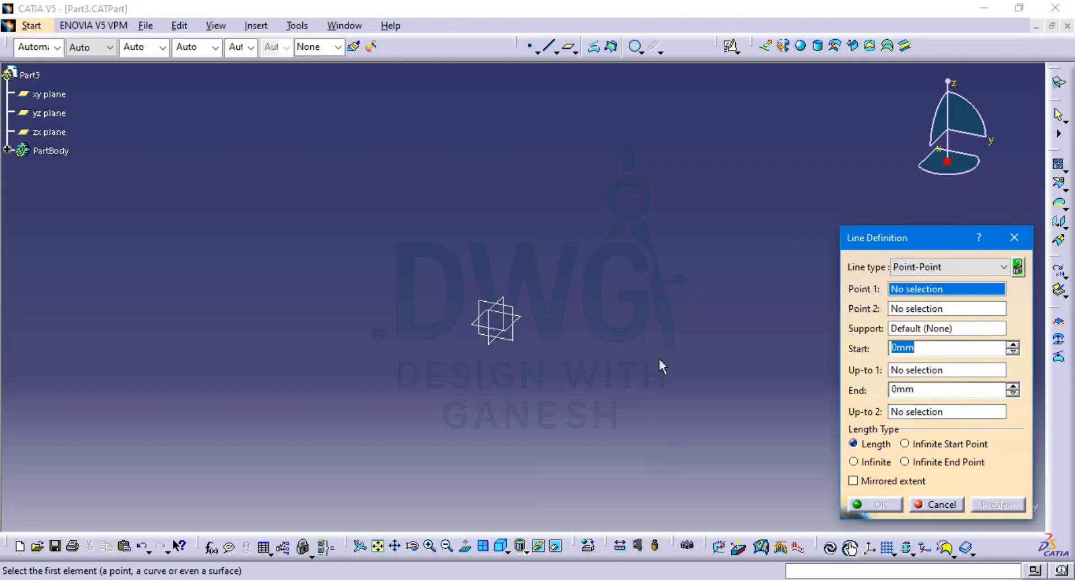
{"action": "left_click_drag", "start_coordinate": [906, 248], "coordinate": [885, 213]}
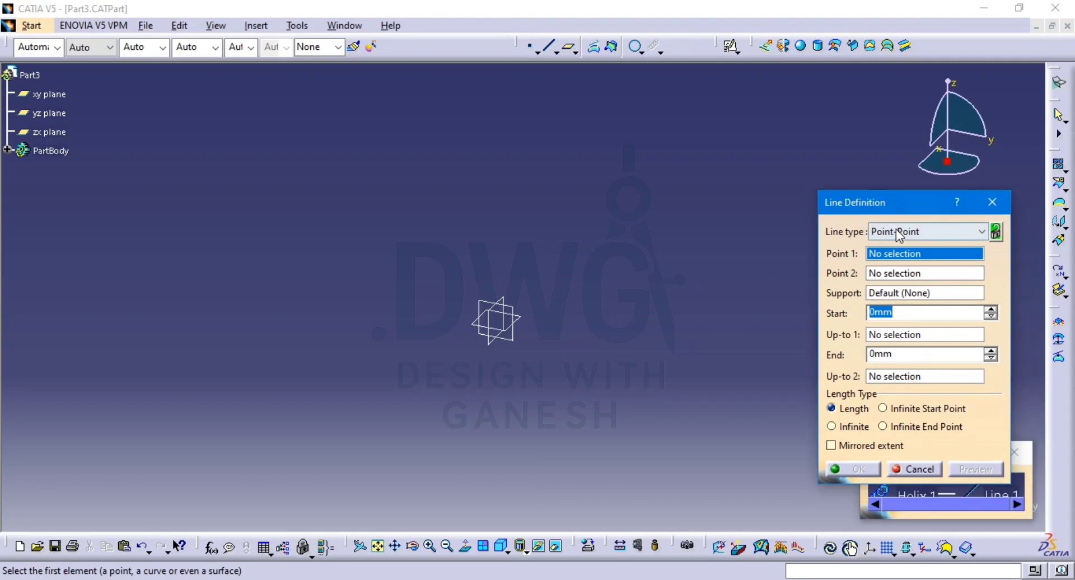
{"action": "left_click", "coordinate": [924, 231]}
{"action": "left_click", "coordinate": [899, 259]}
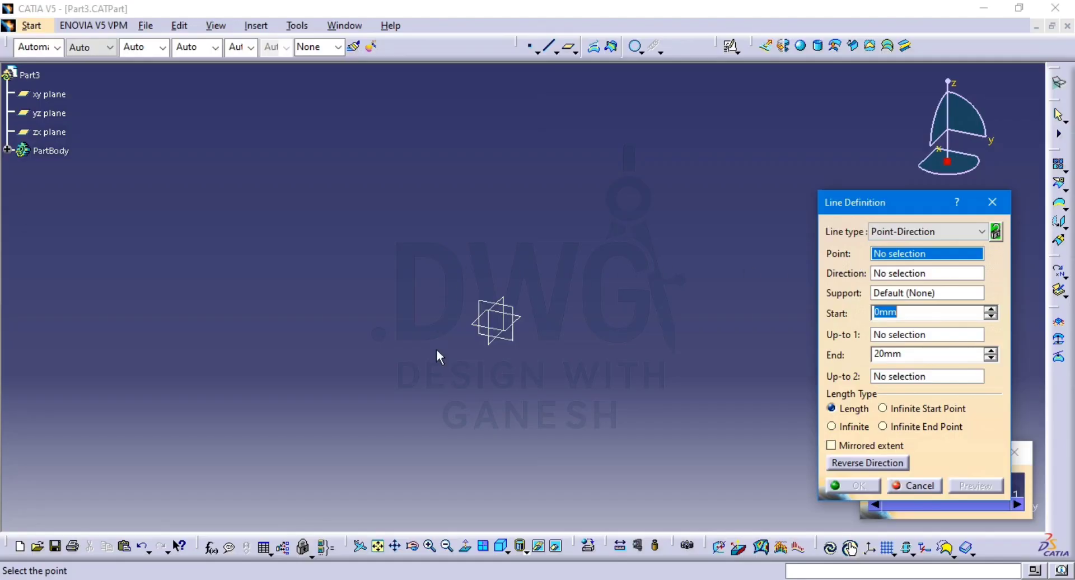
Create the axis line's start point by coordinates at X 0 mm, Y 0 mm, Z 0 mm
{"action": "right_click", "coordinate": [890, 259]}
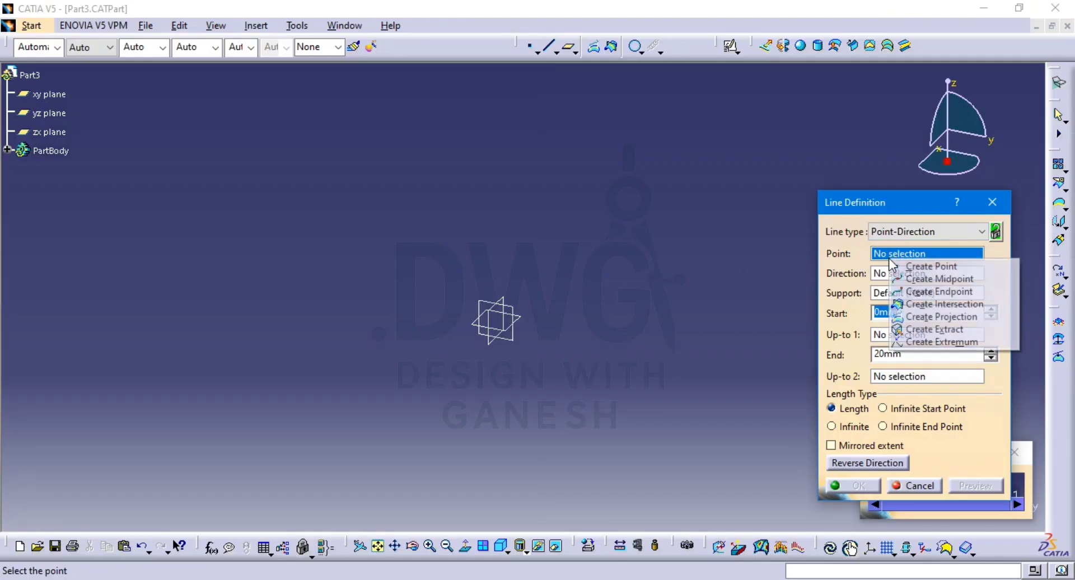
{"action": "left_click", "coordinate": [916, 266]}
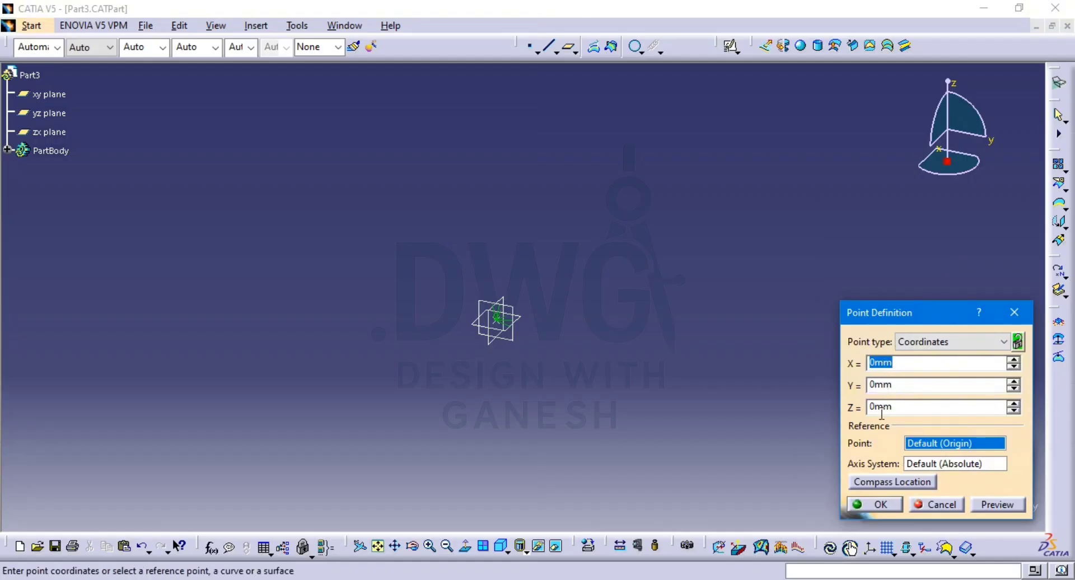
{"action": "left_click", "coordinate": [970, 503]}
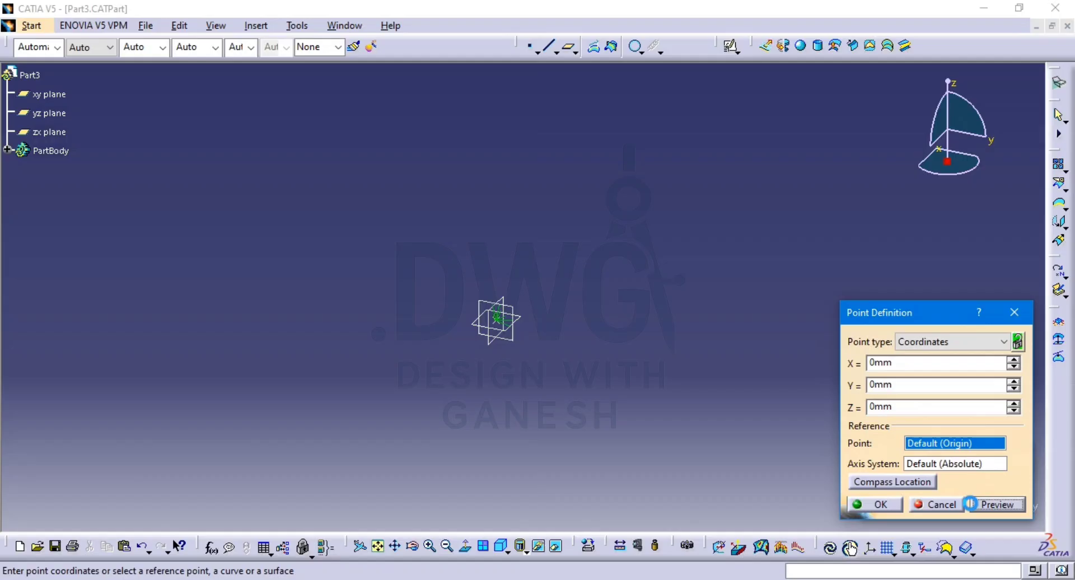
{"action": "left_click", "coordinate": [869, 504]}
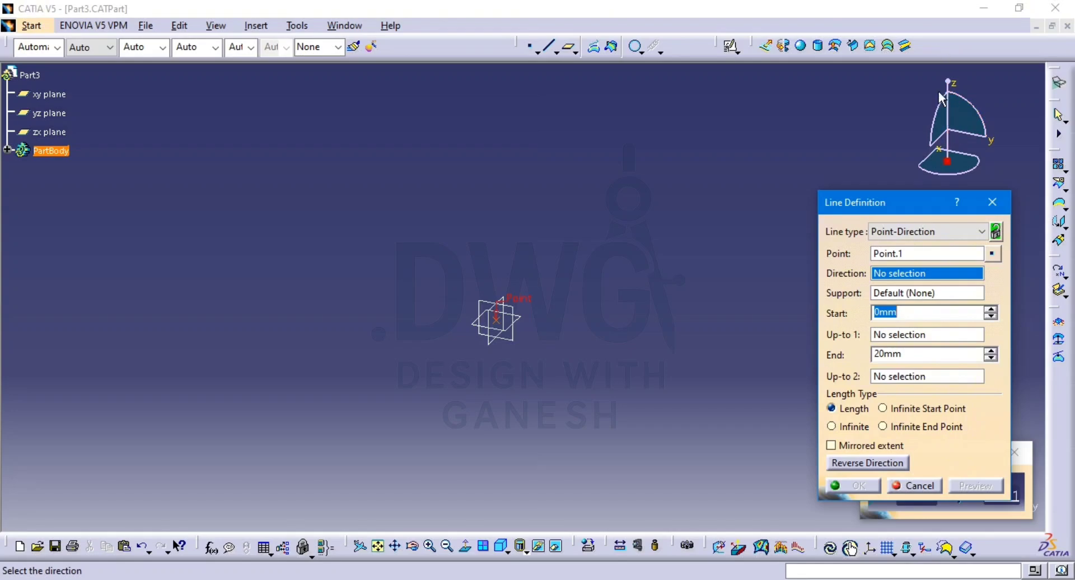
Direct the axis line along the Z component, set its end to 13 mm and create it
{"action": "right_click", "coordinate": [902, 277]}
{"action": "left_click", "coordinate": [945, 380]}
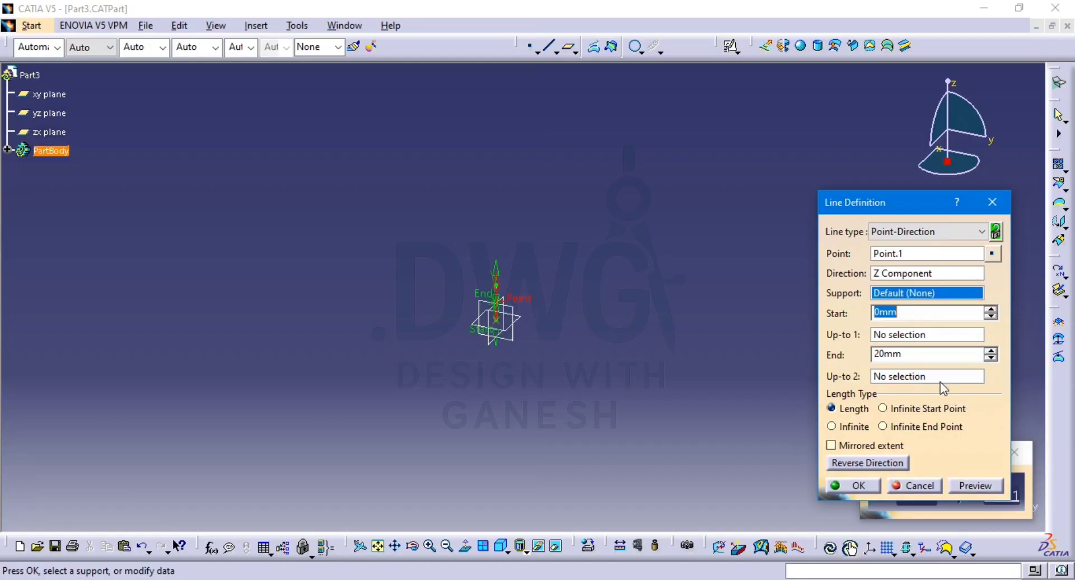
{"action": "left_click", "coordinate": [907, 350]}
{"action": "double_click", "coordinate": [907, 350]}
{"action": "type", "text": "1"}
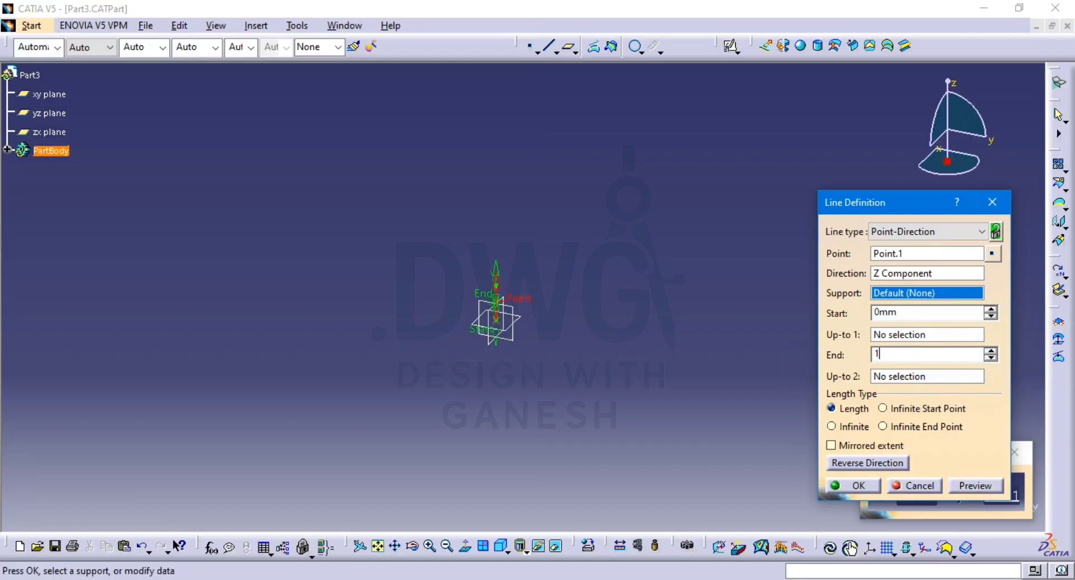
{"action": "type", "text": "3"}
{"action": "left_click", "coordinate": [975, 486]}
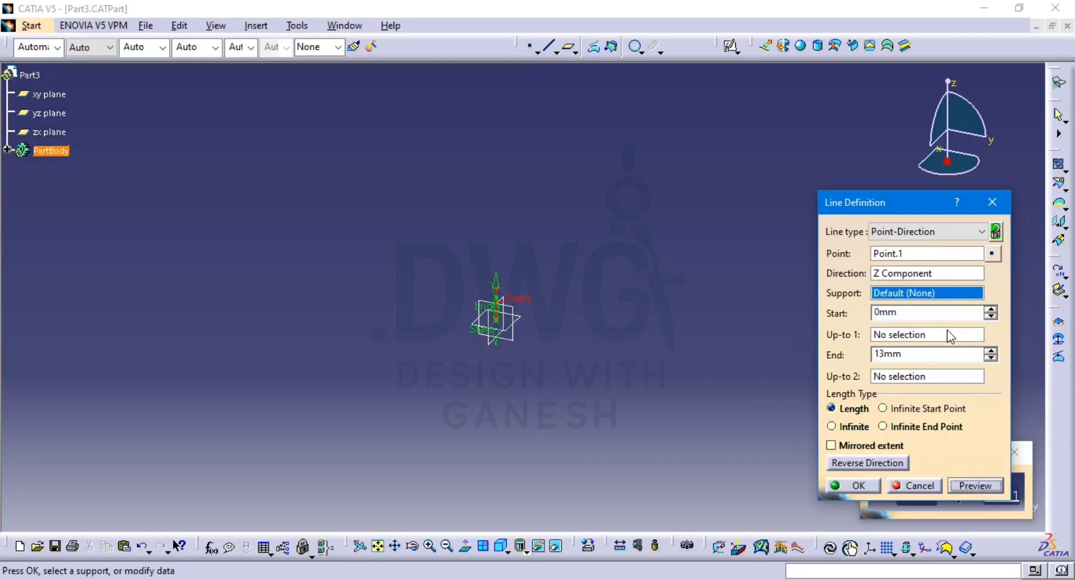
{"action": "left_click", "coordinate": [901, 356]}
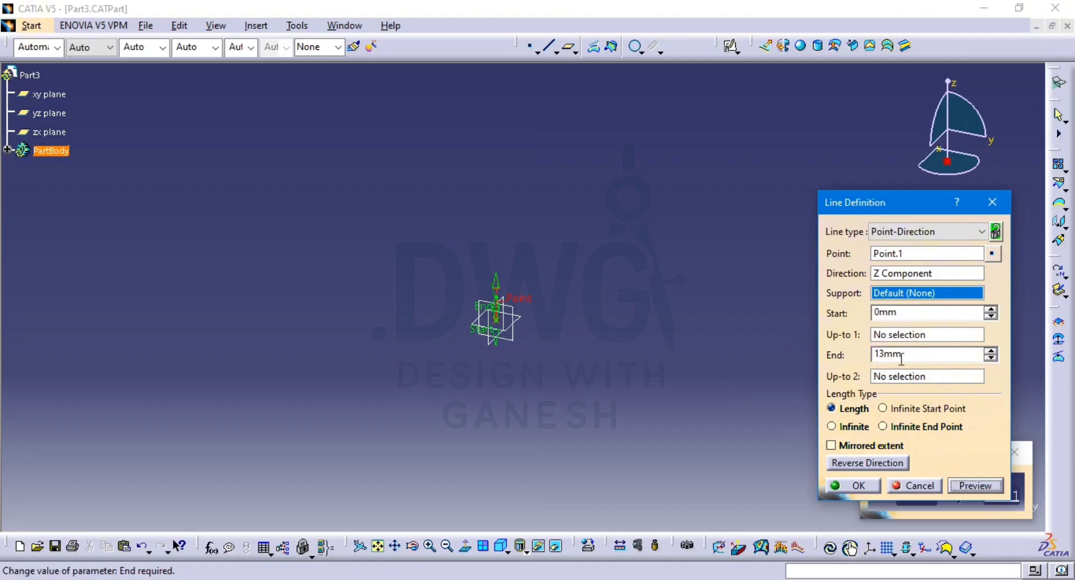
{"action": "left_click", "coordinate": [852, 486]}
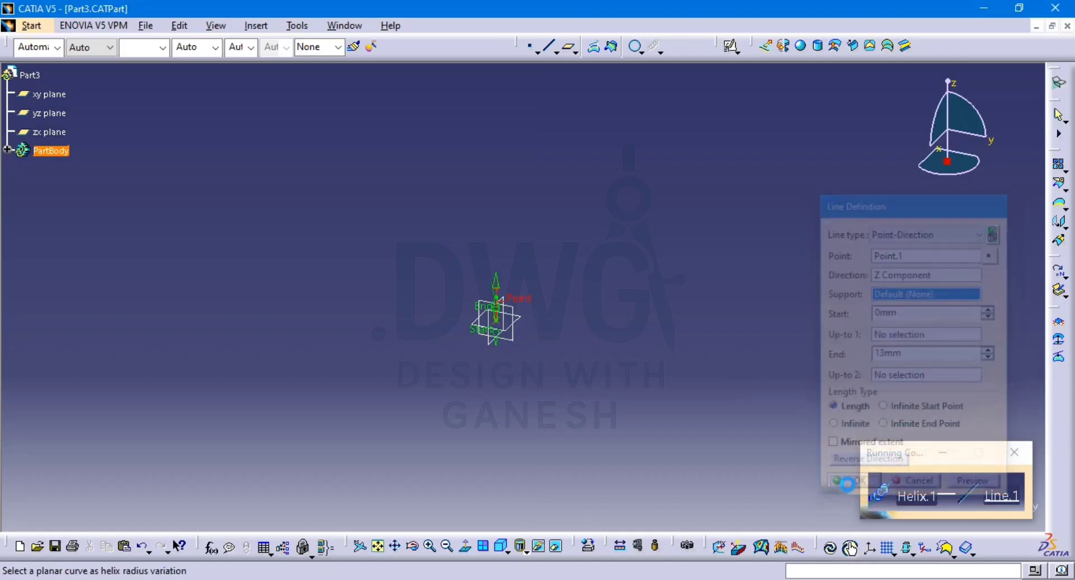
Create the helix starting point by coordinates at X 0 mm, Y 5 mm, Z 0 mm
{"action": "middle_click_drag", "start_coordinate": [542, 408], "coordinate": [535, 264], "text": "ctrl"}
{"action": "middle_click_drag", "start_coordinate": [475, 389], "coordinate": [499, 312]}
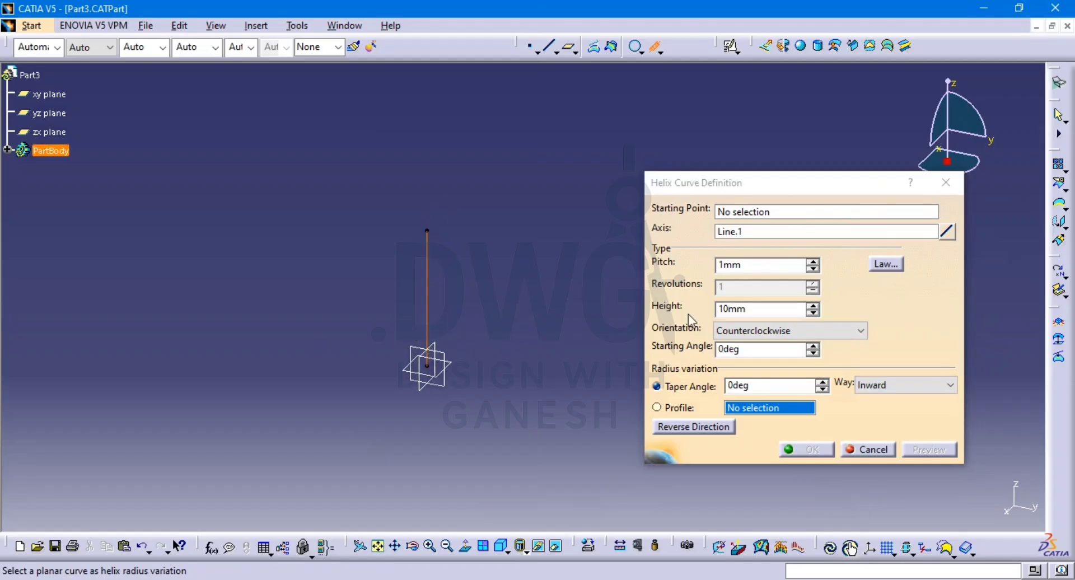
{"action": "right_click", "coordinate": [755, 217]}
{"action": "left_click", "coordinate": [796, 219]}
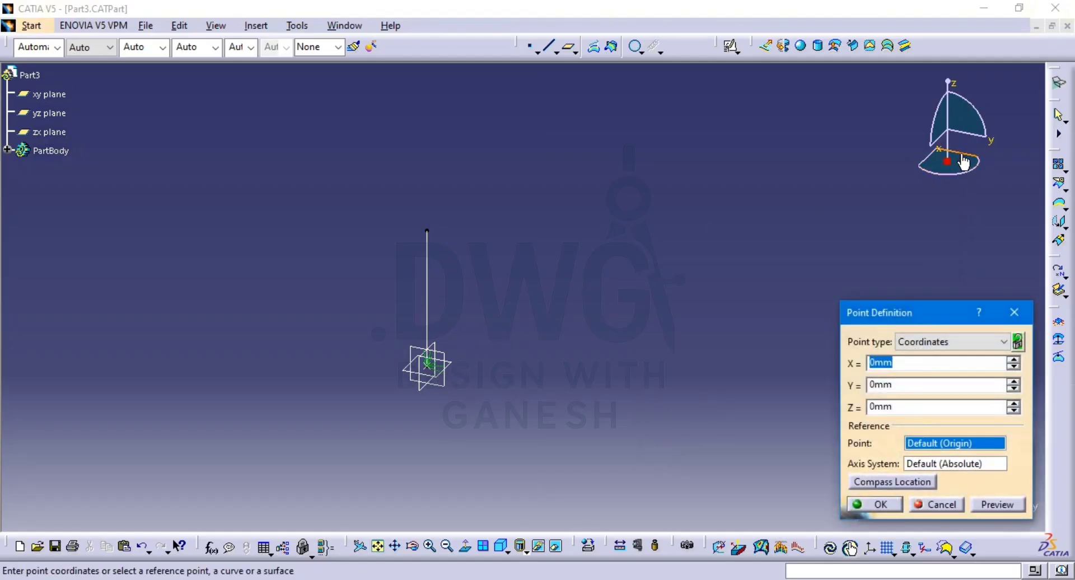
{"action": "left_click", "coordinate": [903, 385]}
{"action": "type", "text": "5"}
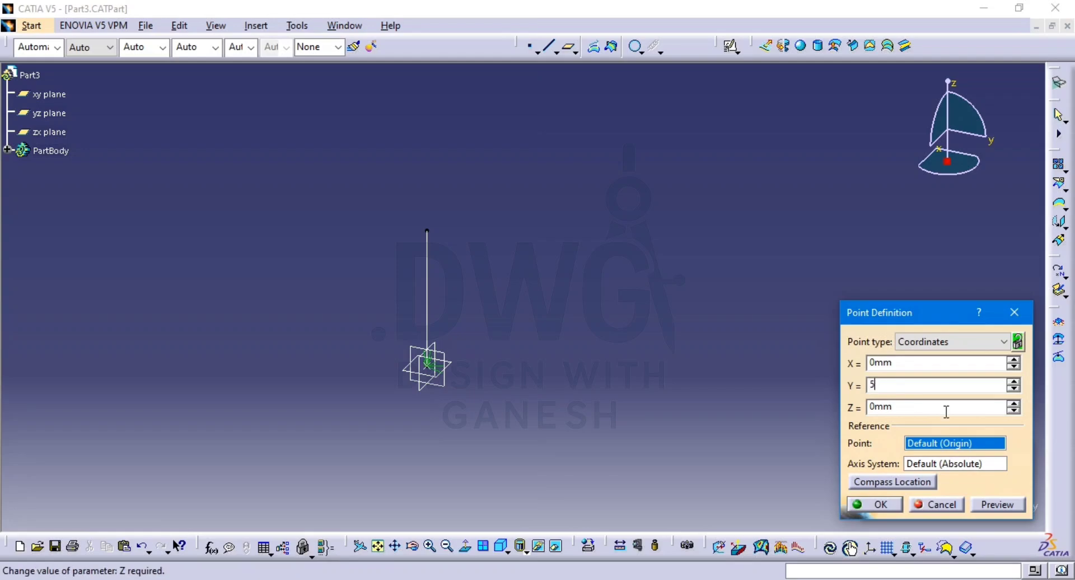
{"action": "left_click", "coordinate": [996, 506]}
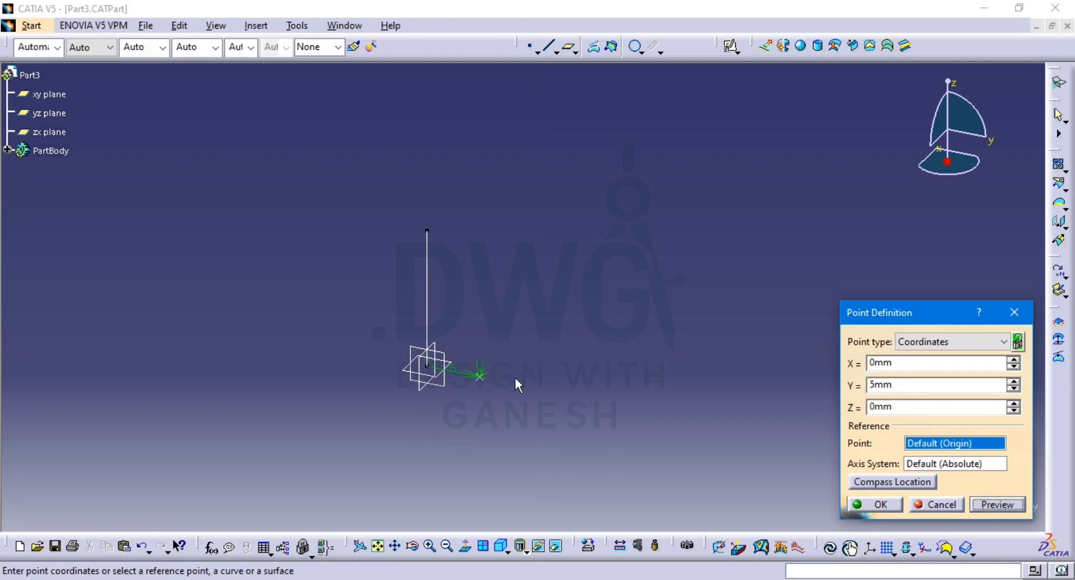
{"action": "left_click", "coordinate": [880, 503]}
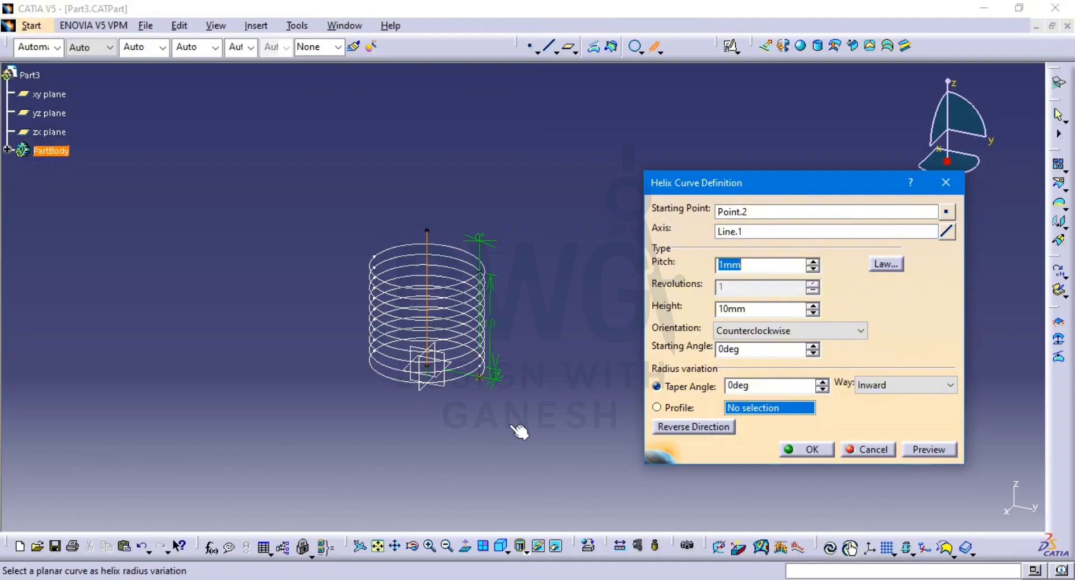
Create the counterclockwise helix with a 1 mm pitch and 10 mm height
{"action": "middle_click_drag", "start_coordinate": [506, 417], "coordinate": [498, 349]}
{"action": "middle_click_drag", "start_coordinate": [561, 362], "coordinate": [609, 369]}
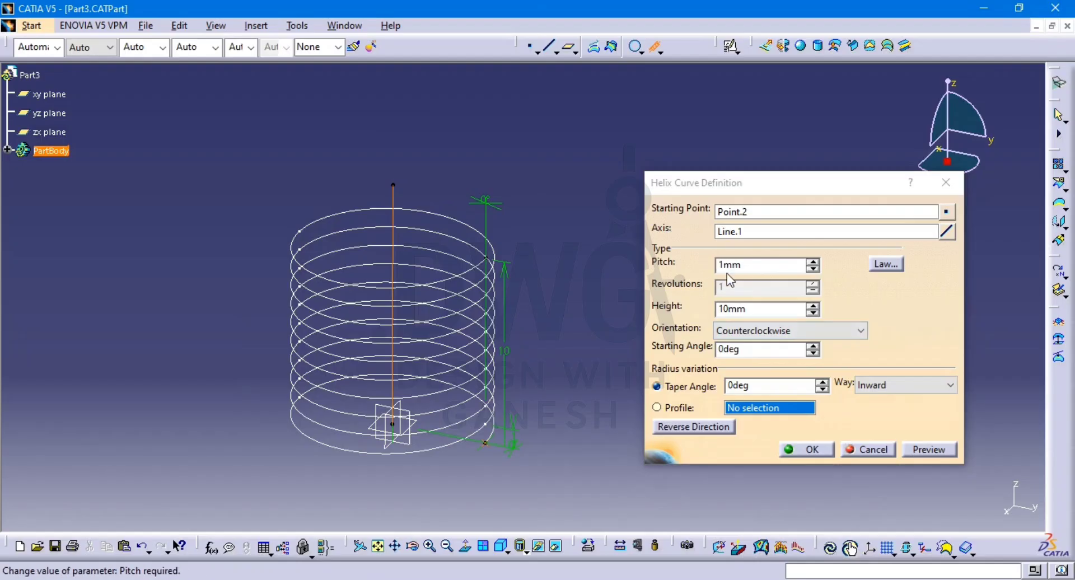
{"action": "left_click", "coordinate": [806, 448]}
Open a positioned sketch on the yz plane with the implicit origin and orientation
{"action": "middle_click_drag", "start_coordinate": [608, 333], "coordinate": [710, 324]}
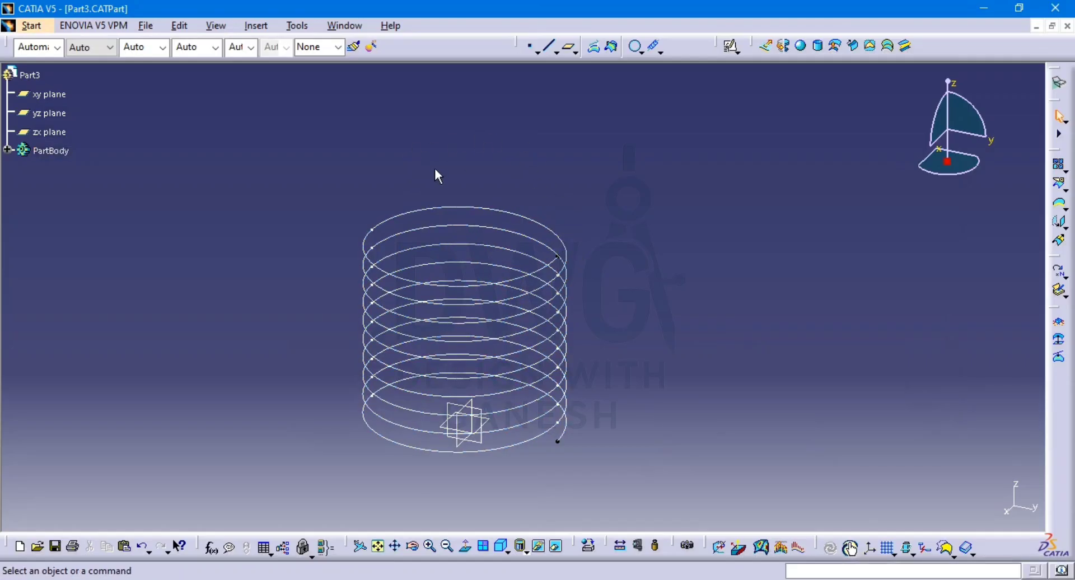
{"action": "left_click", "coordinate": [731, 46]}
{"action": "left_click", "coordinate": [493, 450]}
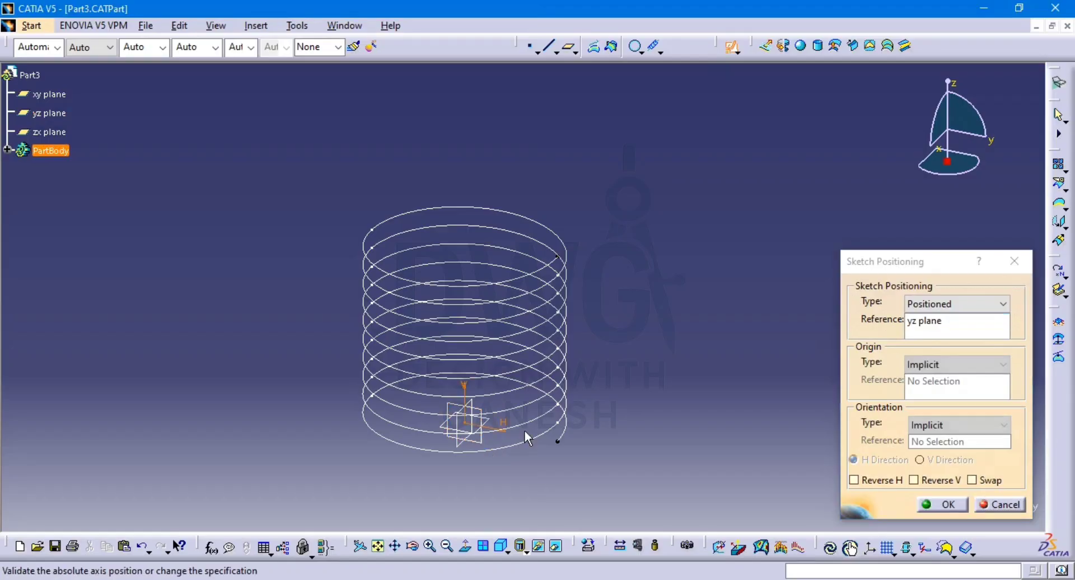
{"action": "left_click", "coordinate": [942, 505]}
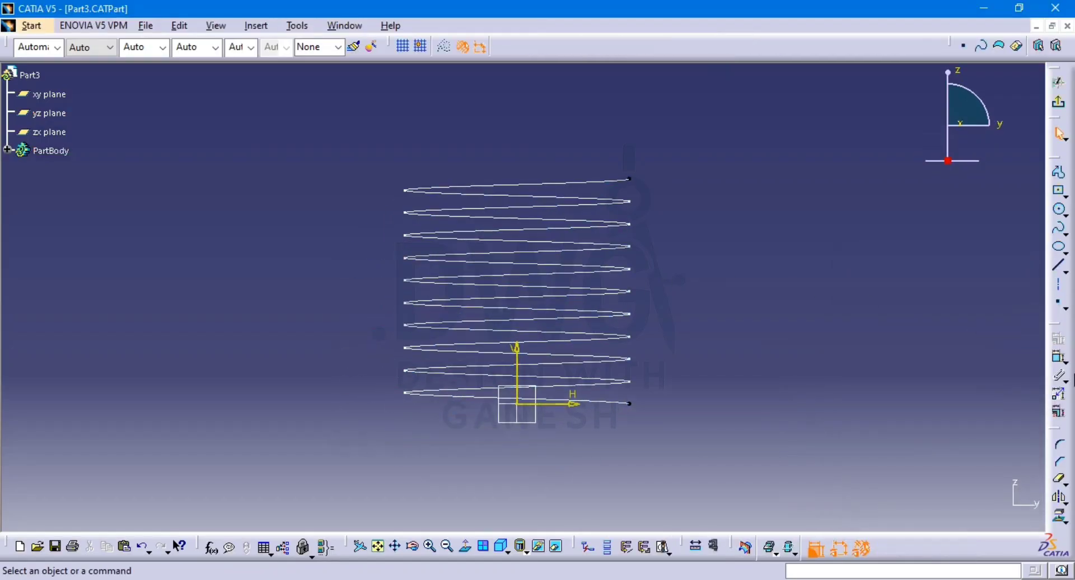
Sketch an upward-bulging semicircular arc of about 4.7 mm radius above the helix, centred on the vertical axis about 11 mm above the origin
{"action": "left_click", "coordinate": [1064, 214]}
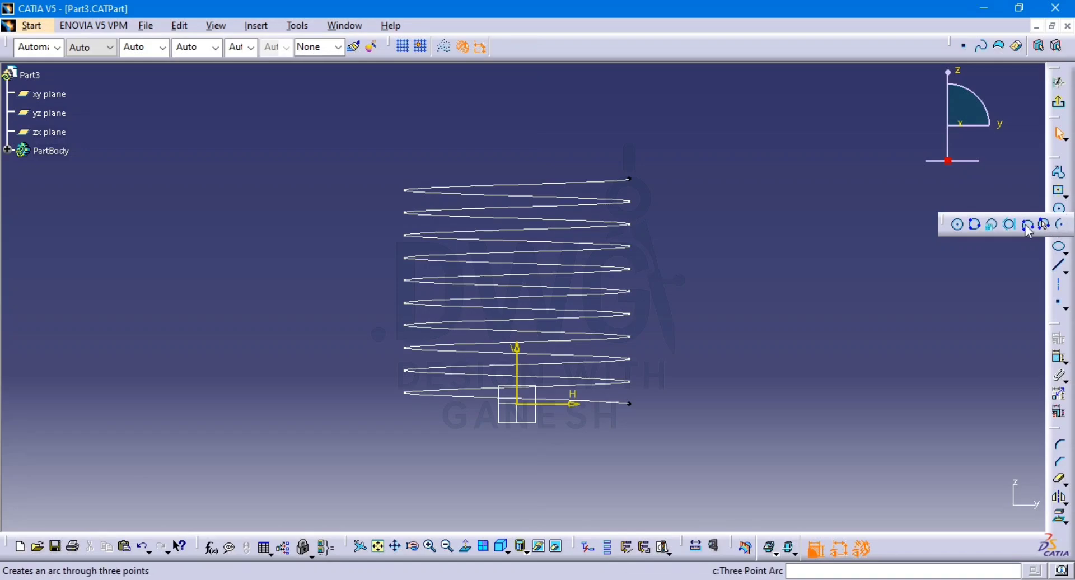
{"action": "left_click", "coordinate": [1059, 225]}
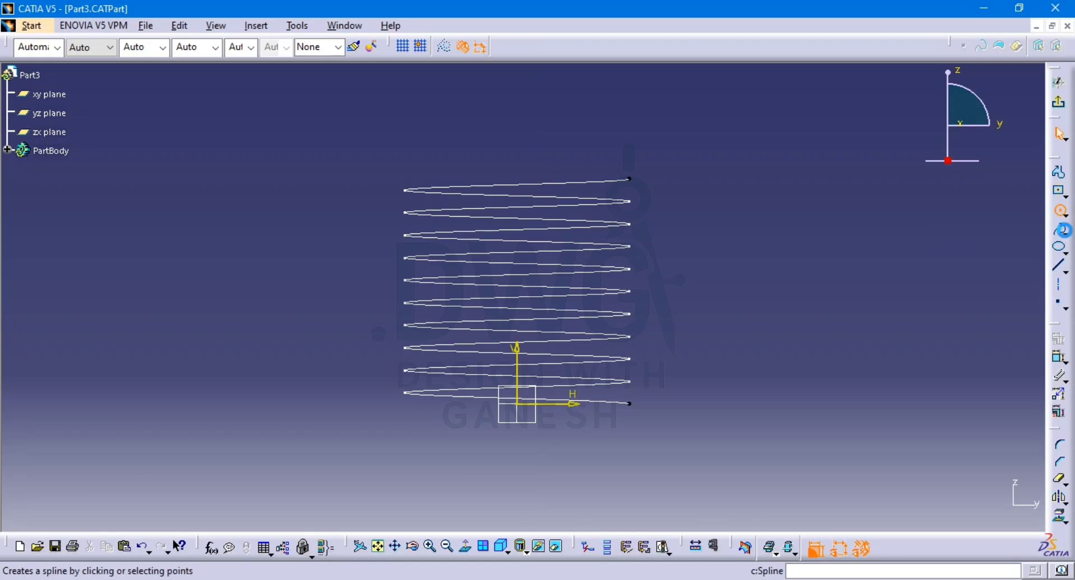
{"action": "left_click", "coordinate": [516, 155]}
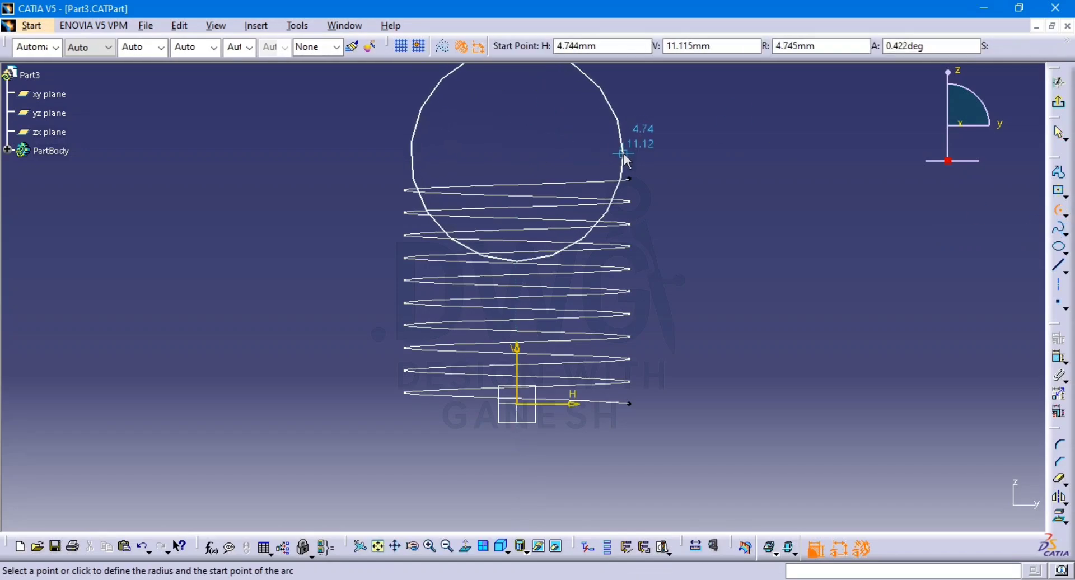
{"action": "left_click", "coordinate": [624, 153]}
{"action": "left_click", "coordinate": [448, 153]}
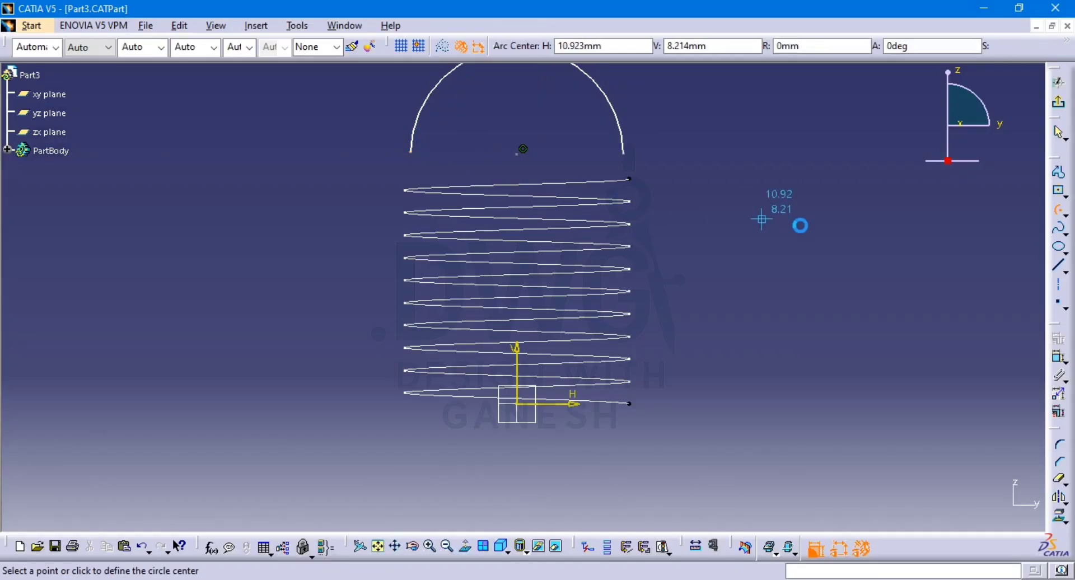
{"action": "key", "text": "Escape"}
Dimension the upper arc's radius, consult the spring views in Full assembly.pdf, and set the radius to 4 mm
{"action": "left_click", "coordinate": [1059, 358]}
{"action": "middle_click_drag", "start_coordinate": [698, 212], "coordinate": [703, 294]}
{"action": "left_click", "coordinate": [615, 176]}
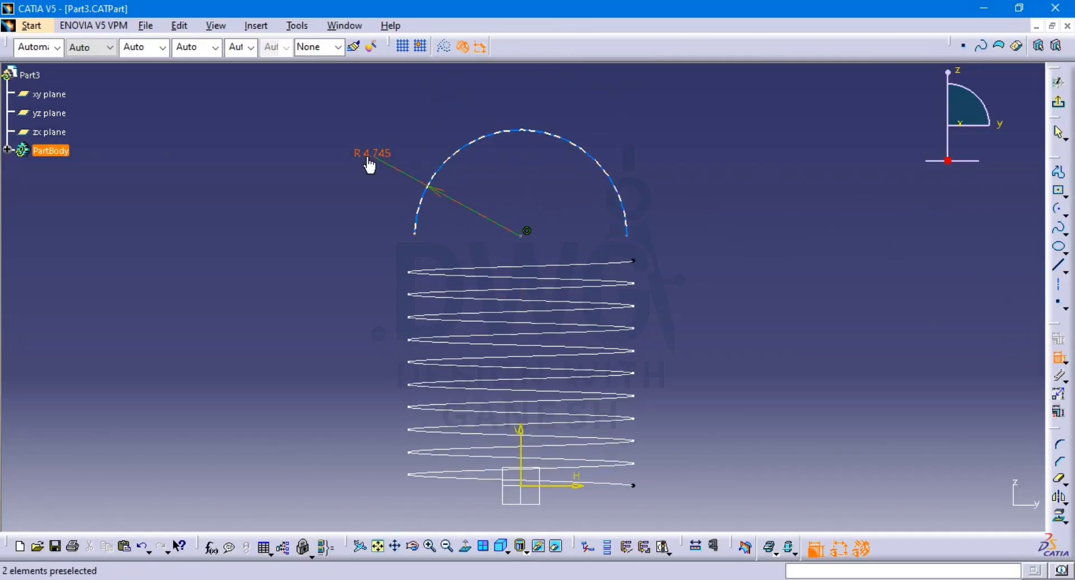
{"action": "left_click", "coordinate": [370, 164]}
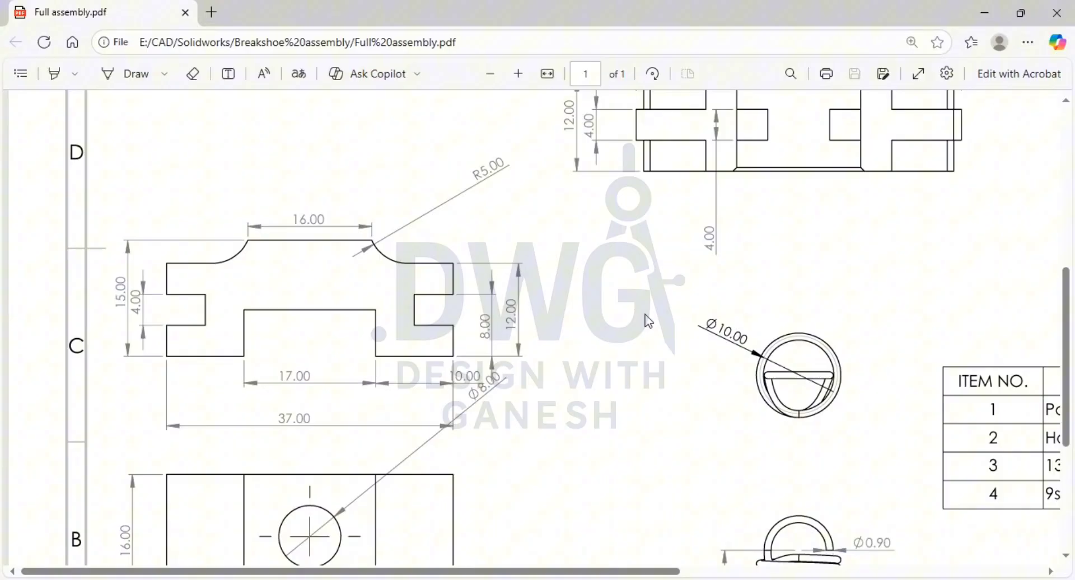
{"action": "scroll", "coordinate": [644, 315], "scroll_direction": "down", "scroll_amount": 2}
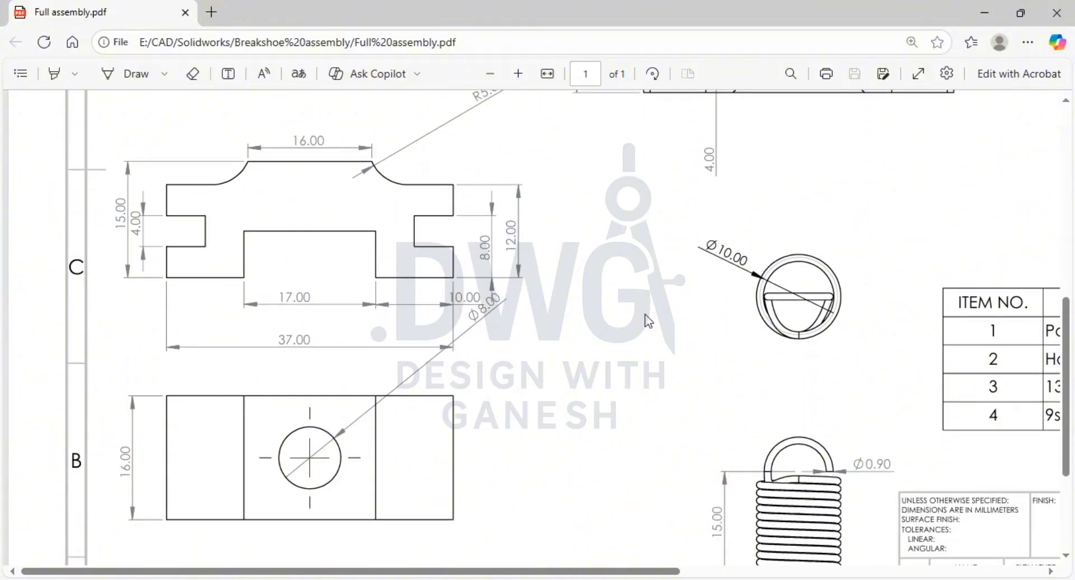
{"action": "scroll", "coordinate": [645, 315], "scroll_direction": "down", "scroll_amount": 3}
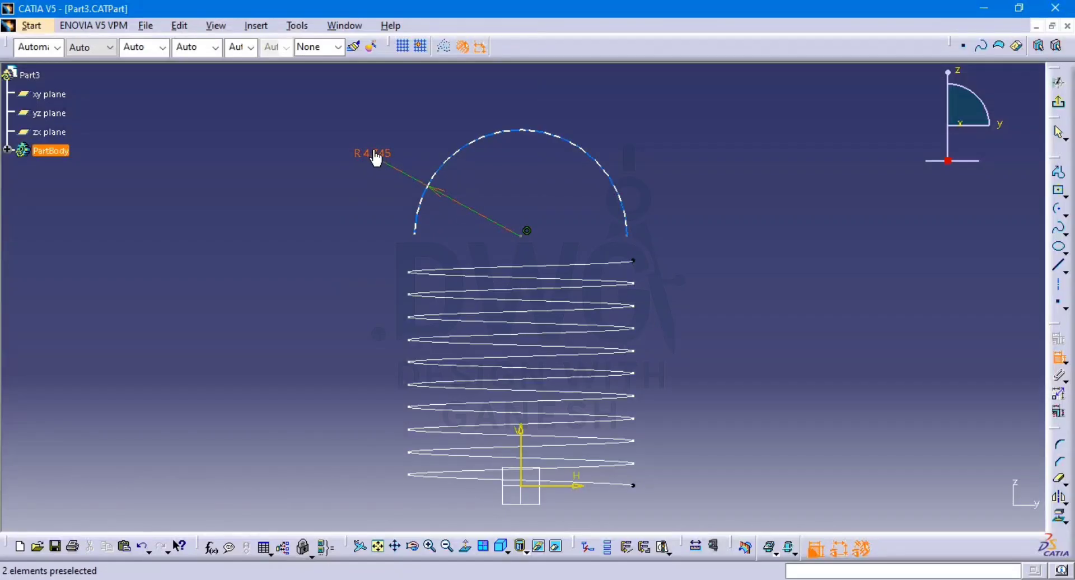
{"action": "double_click", "coordinate": [375, 159]}
{"action": "type", "text": "4mm"}
{"action": "key", "text": "Return"}
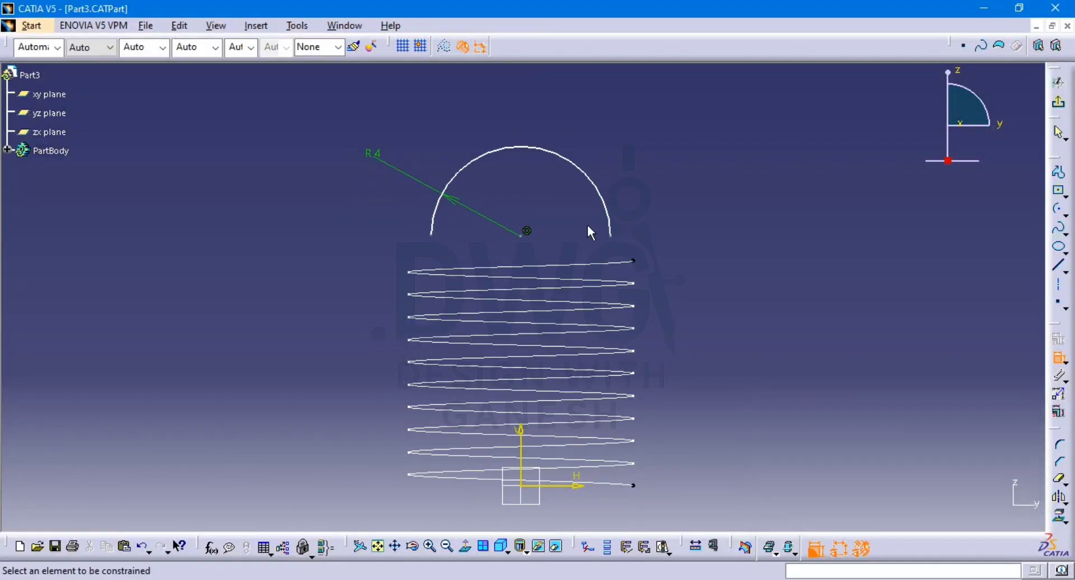
Dimension the vertical distance from the sketch origin to the upper arc's centre and set it to 14 mm
{"action": "middle_click_drag", "start_coordinate": [524, 215], "coordinate": [520, 177]}
{"action": "left_click", "coordinate": [516, 198]}
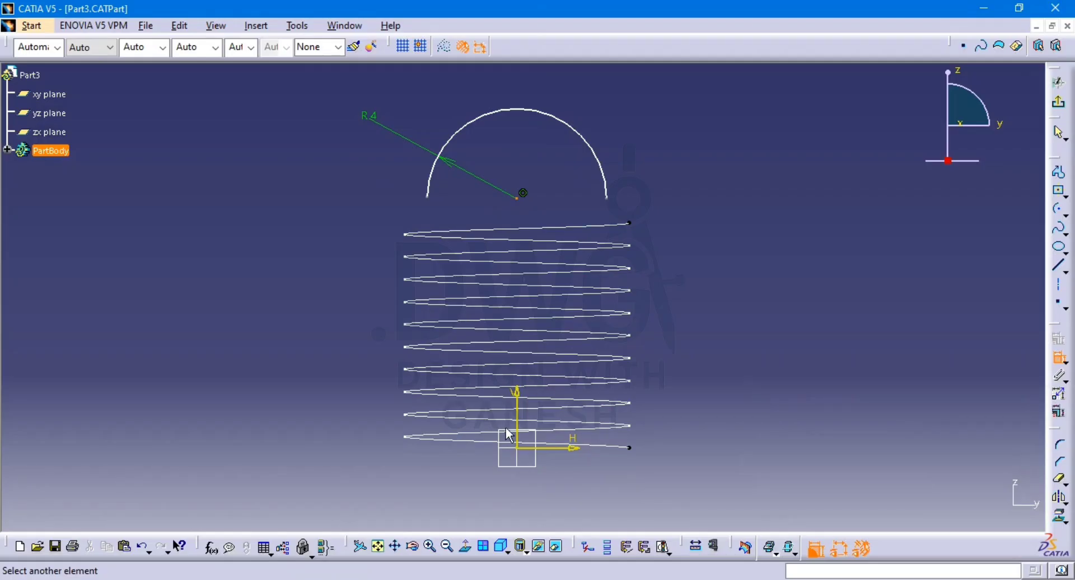
{"action": "left_click", "coordinate": [520, 451]}
{"action": "left_click", "coordinate": [729, 330]}
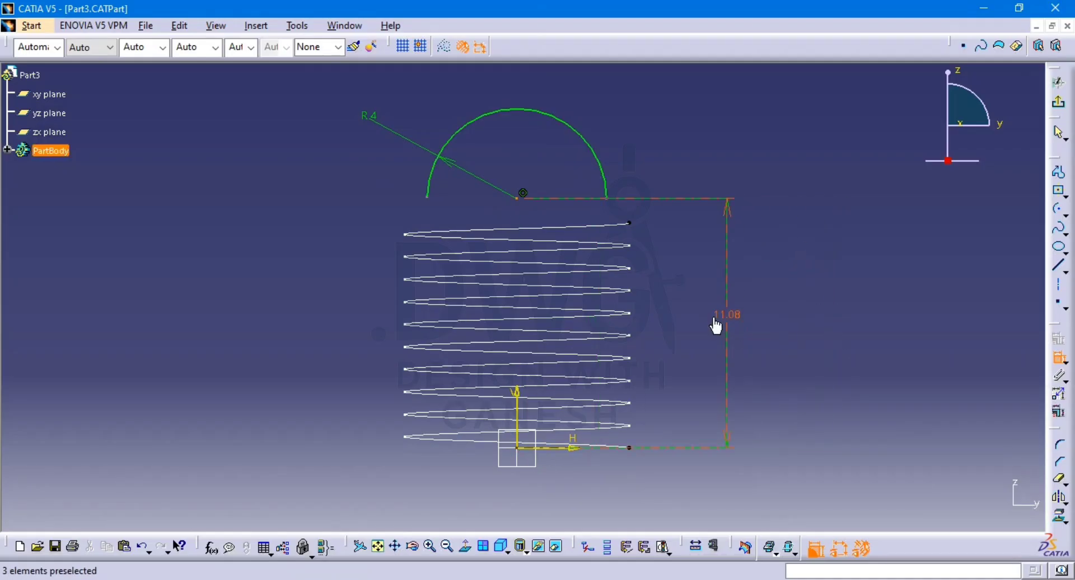
{"action": "double_click", "coordinate": [717, 320]}
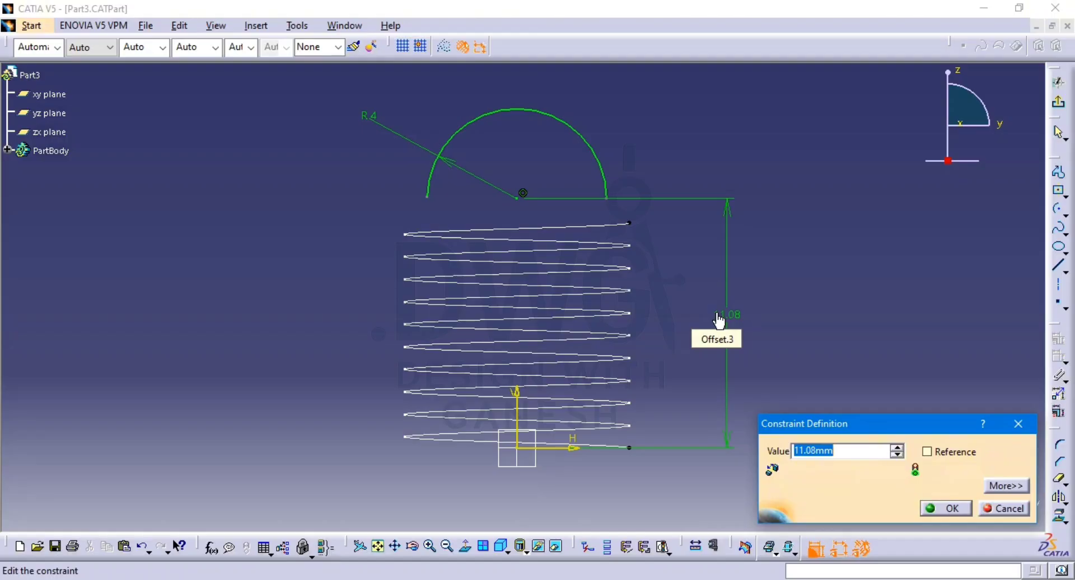
{"action": "type", "text": "14"}
{"action": "key", "text": "Return"}
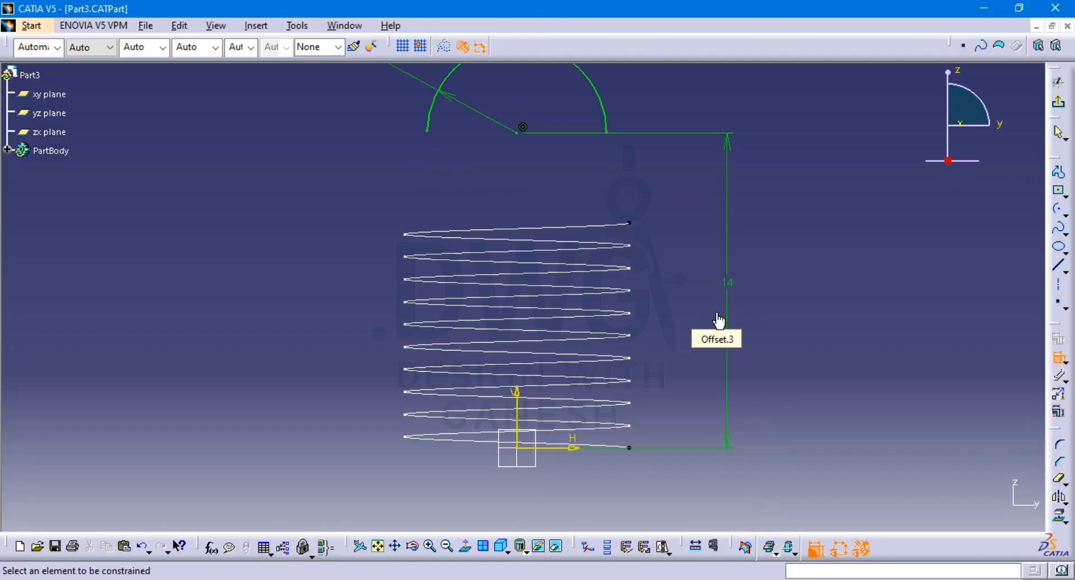
Check the spring's length in the Full assembly.pdf drawing, return to CATIA and exit the upper arc's sketch
{"action": "mouse_move", "coordinate": [619, 311]}
{"action": "middle_mouse_down"}
{"action": "mouse_move", "coordinate": [593, 302]}
{"action": "mouse_move", "coordinate": [597, 342]}
{"action": "middle_mouse_up"}
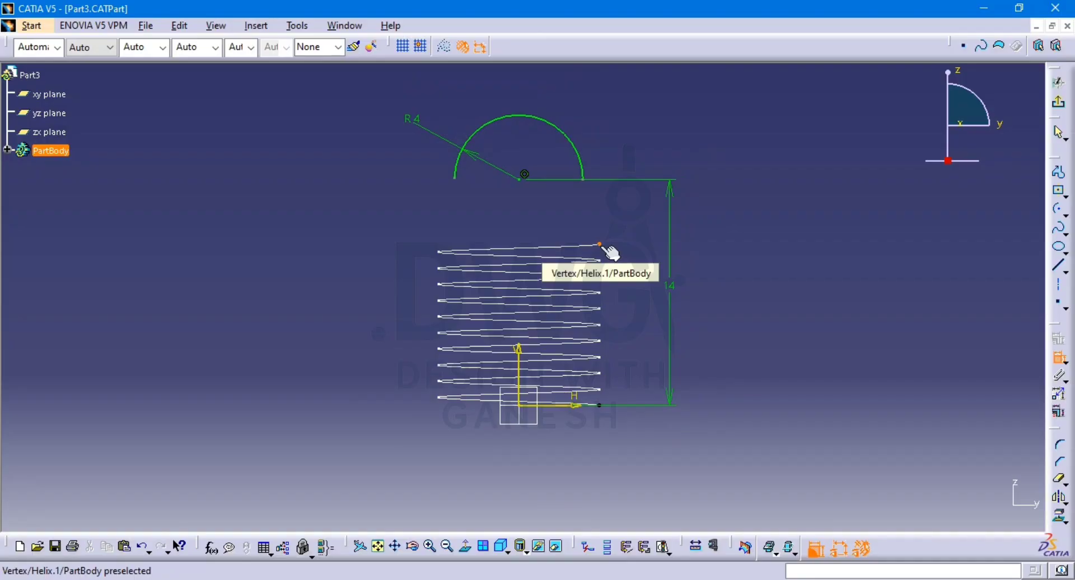
{"action": "key", "text": "alt+Tab"}
{"action": "scroll", "coordinate": [717, 405], "scroll_direction": "down", "scroll_amount": 3}
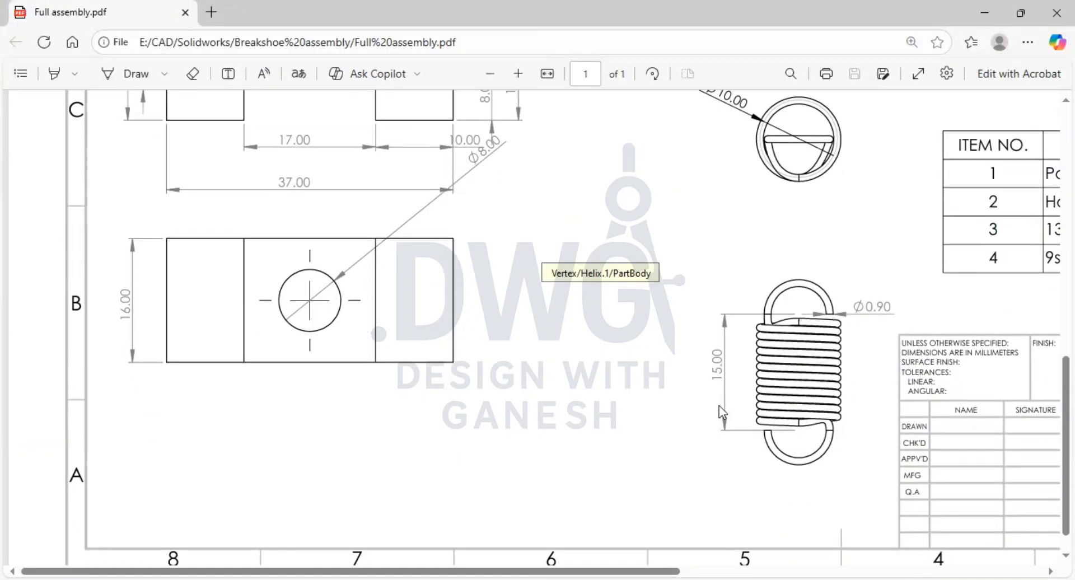
{"action": "key", "text": "alt+Tab"}
{"action": "mouse_move", "coordinate": [610, 307]}
{"action": "middle_mouse_down"}
{"action": "mouse_move", "coordinate": [633, 319]}
{"action": "mouse_move", "coordinate": [636, 335]}
{"action": "mouse_move", "coordinate": [605, 306]}
{"action": "mouse_move", "coordinate": [504, 392]}
{"action": "mouse_move", "coordinate": [389, 371]}
{"action": "mouse_move", "coordinate": [413, 290]}
{"action": "mouse_move", "coordinate": [650, 307]}
{"action": "mouse_move", "coordinate": [723, 259]}
{"action": "mouse_move", "coordinate": [697, 322]}
{"action": "middle_mouse_up"}
{"action": "left_click", "coordinate": [1058, 102]}
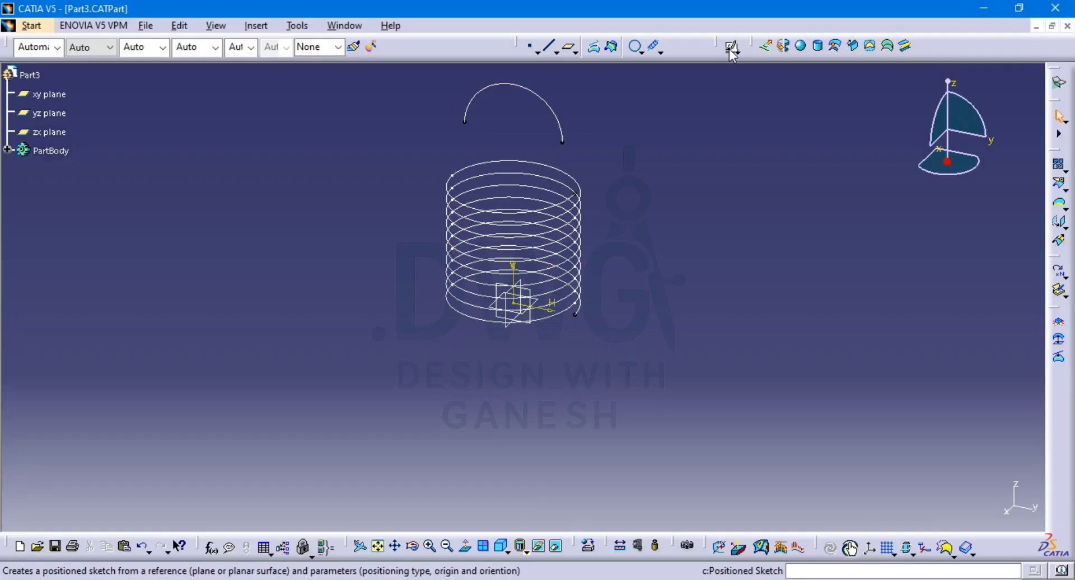
Open a second positioned sketch on the yz plane, keeping the implicit origin and orientation
{"action": "middle_click_drag", "start_coordinate": [576, 264], "coordinate": [595, 307]}
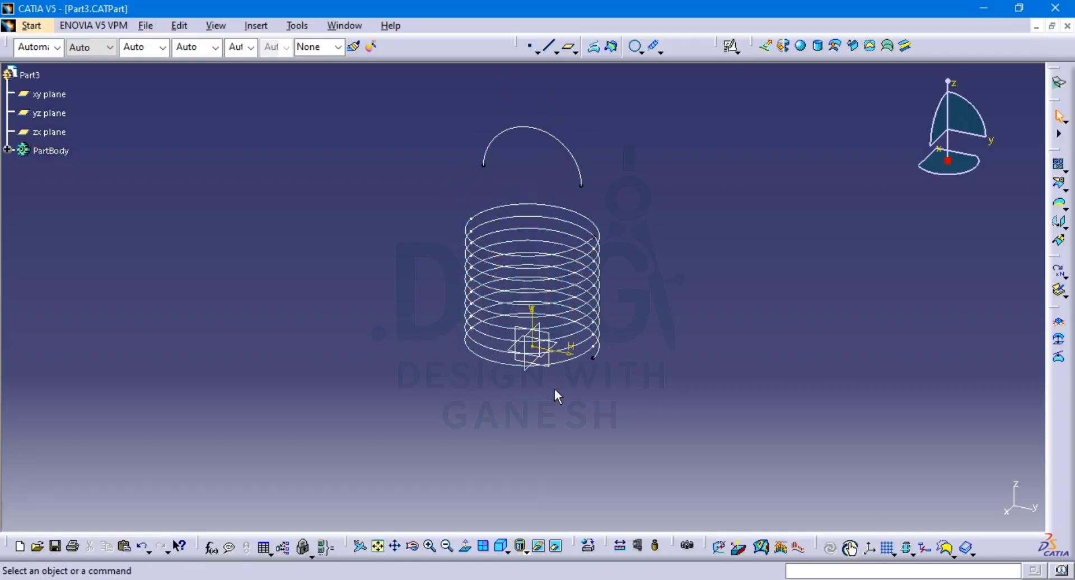
{"action": "left_click", "coordinate": [731, 46]}
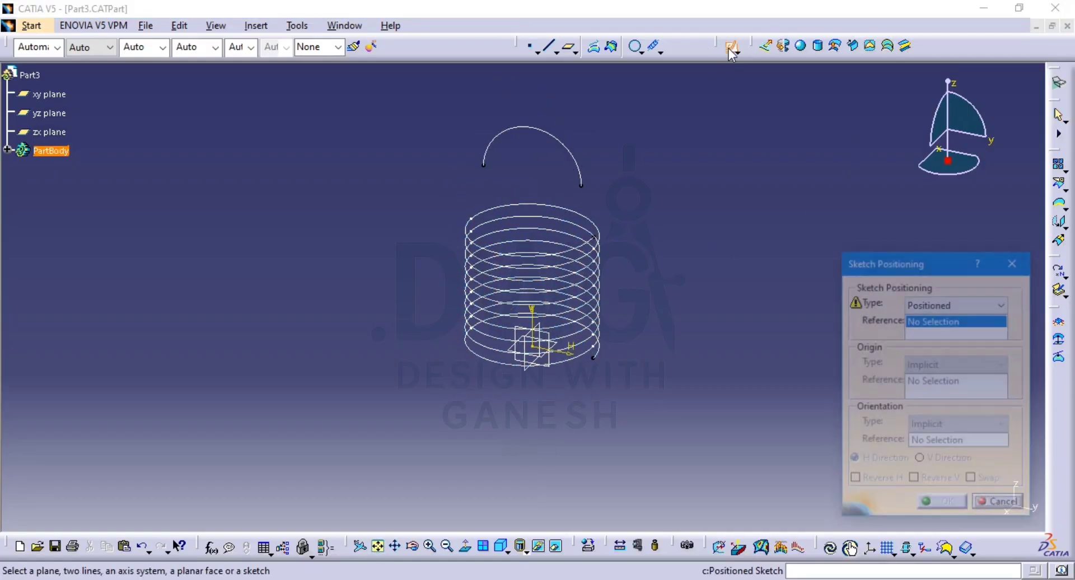
{"action": "left_click", "coordinate": [555, 360]}
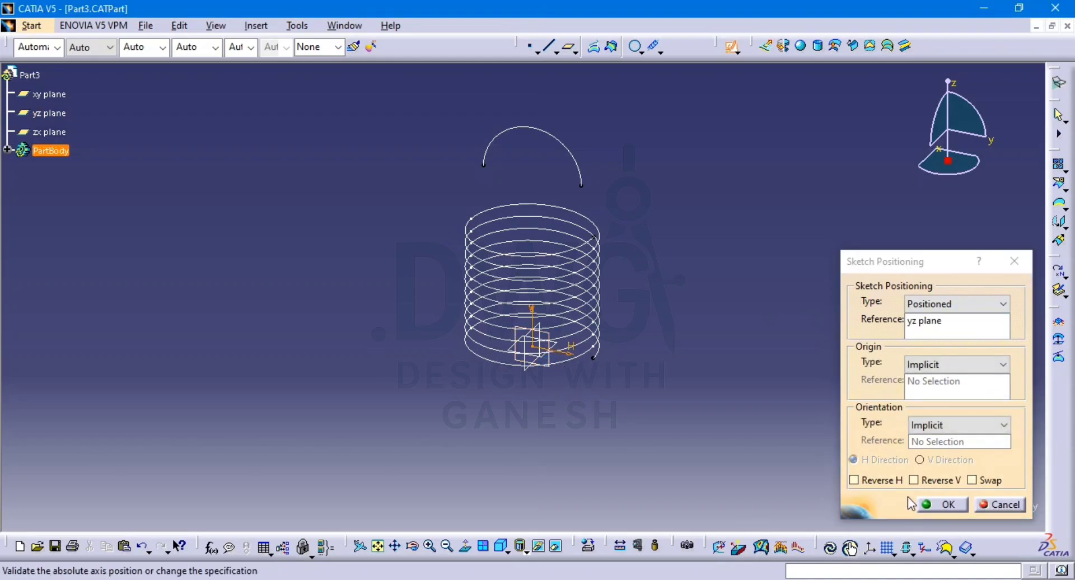
{"action": "left_click", "coordinate": [943, 504]}
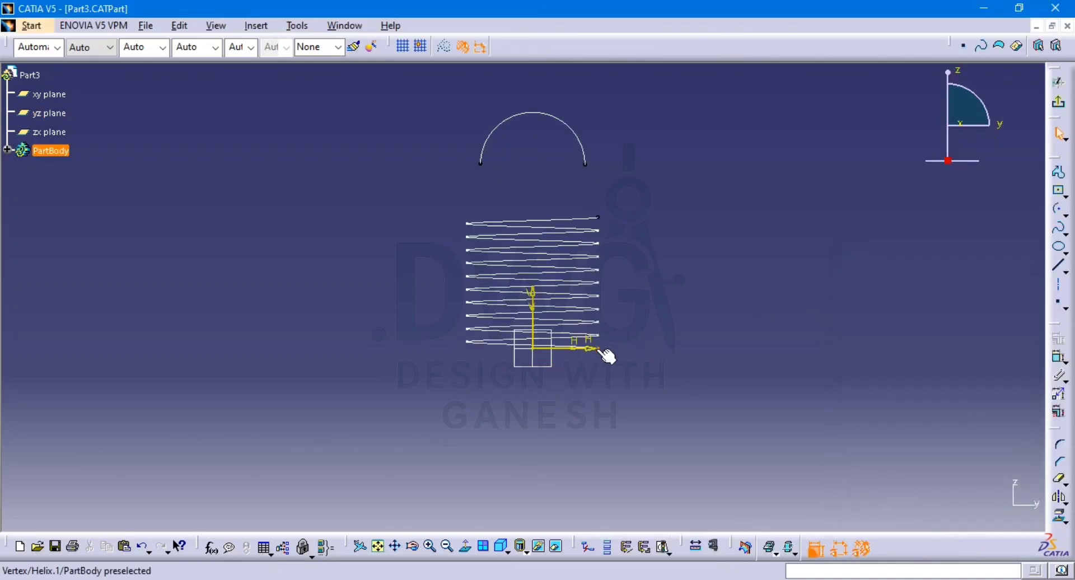
Sketch a downward-bulging arc of about 4.3 mm radius below the helix, centred on the vertical axis
{"action": "mouse_move", "coordinate": [594, 359]}
{"action": "middle_mouse_down"}
{"action": "mouse_move", "coordinate": [593, 262]}
{"action": "mouse_move", "coordinate": [571, 206]}
{"action": "middle_mouse_up"}
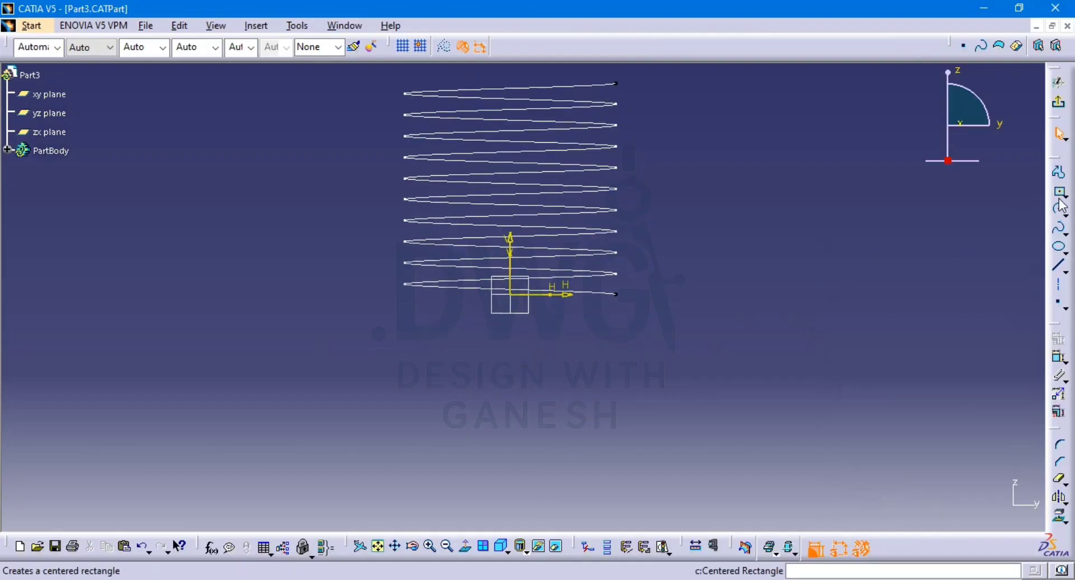
{"action": "left_click", "coordinate": [1057, 211]}
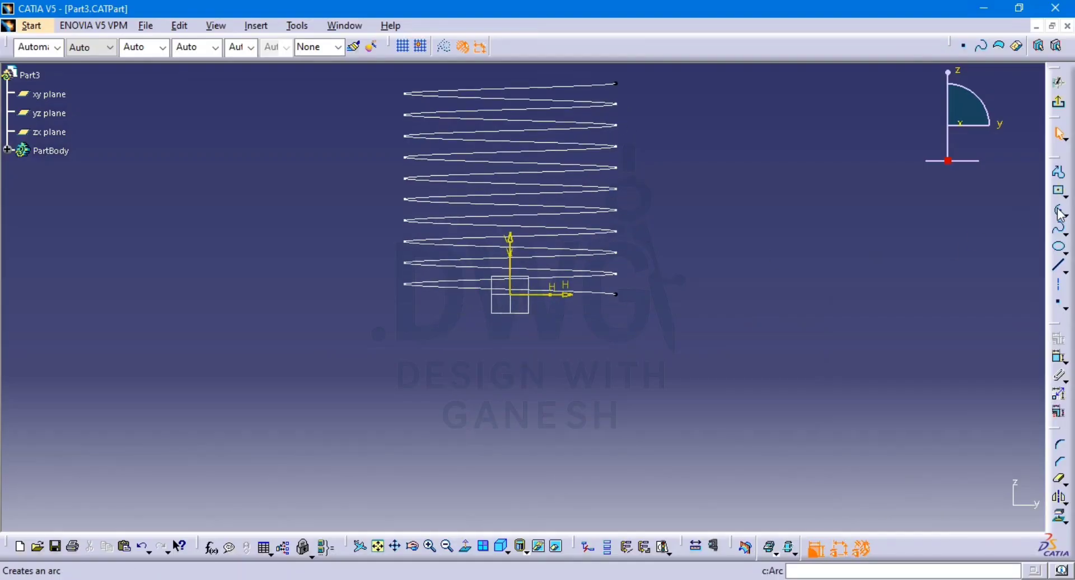
{"action": "left_click", "coordinate": [508, 343]}
{"action": "left_click", "coordinate": [599, 323]}
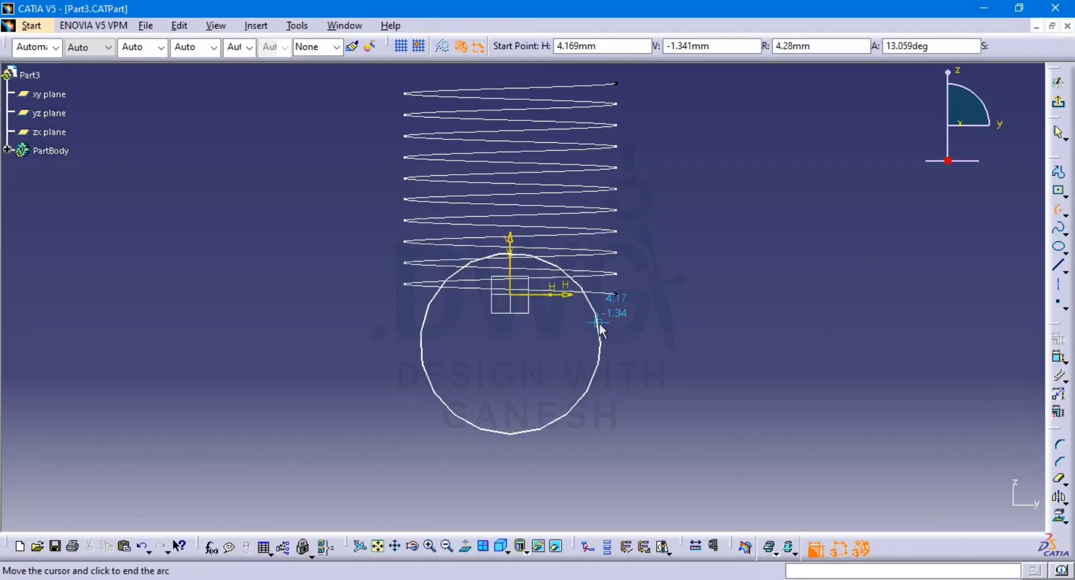
{"action": "left_click", "coordinate": [379, 338]}
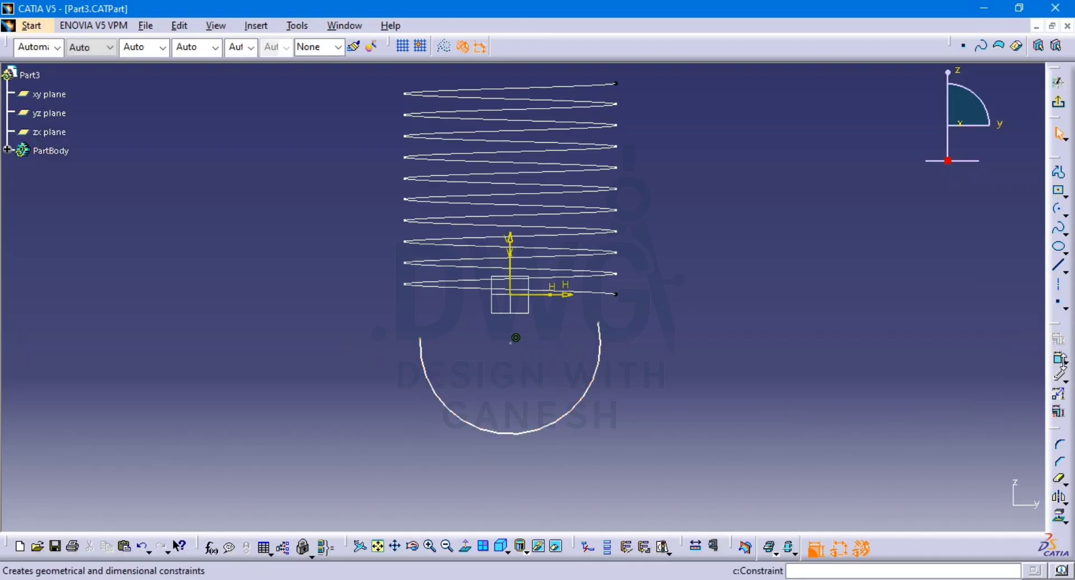
Dimension the lower arc's radius and set it to 4 mm
{"action": "left_click", "coordinate": [1057, 362]}
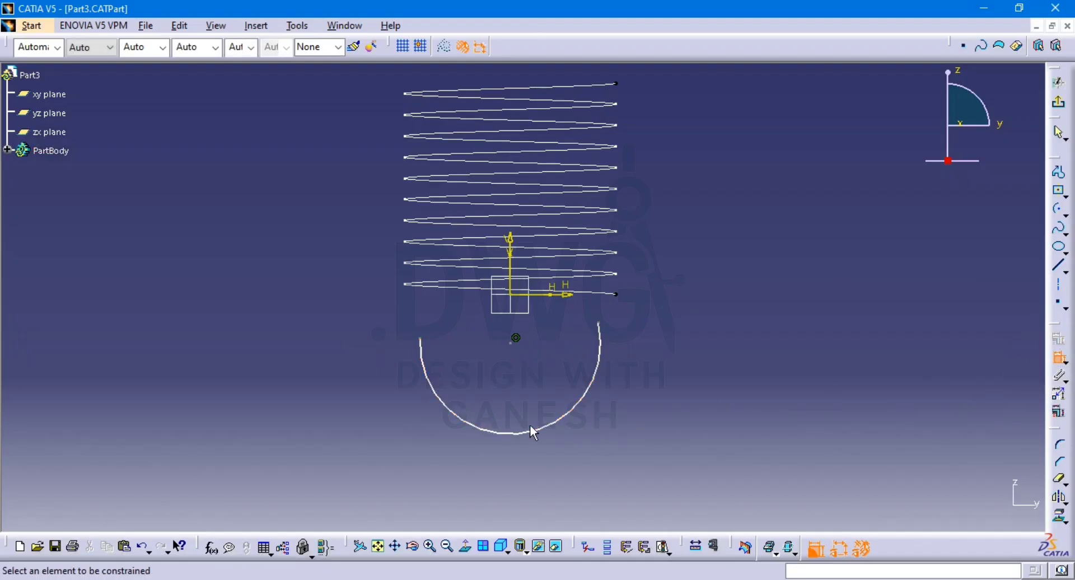
{"action": "left_click", "coordinate": [512, 435]}
{"action": "left_click", "coordinate": [318, 456]}
{"action": "double_click", "coordinate": [320, 457]}
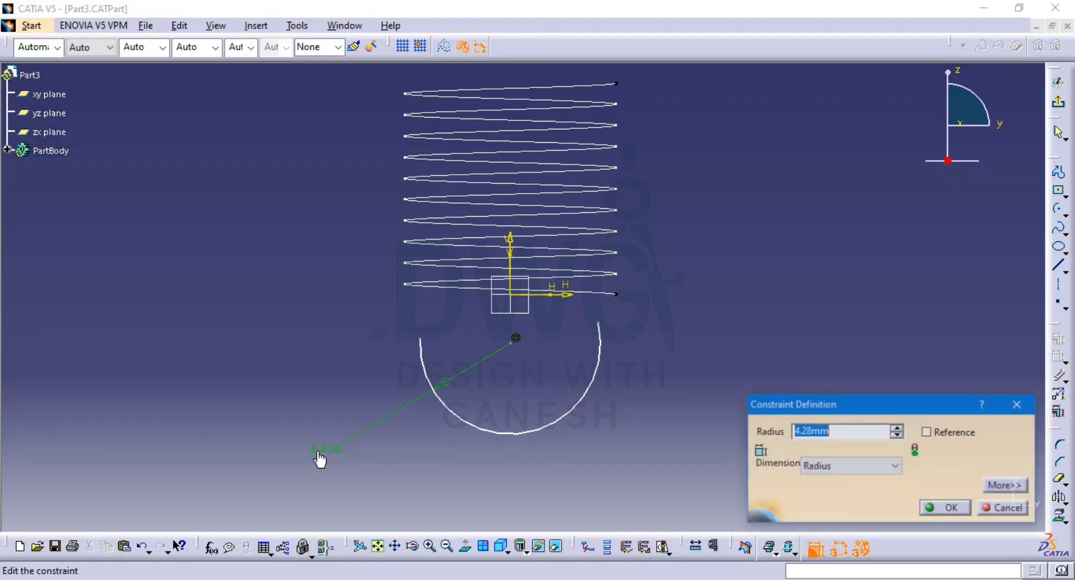
{"action": "type", "text": "5"}
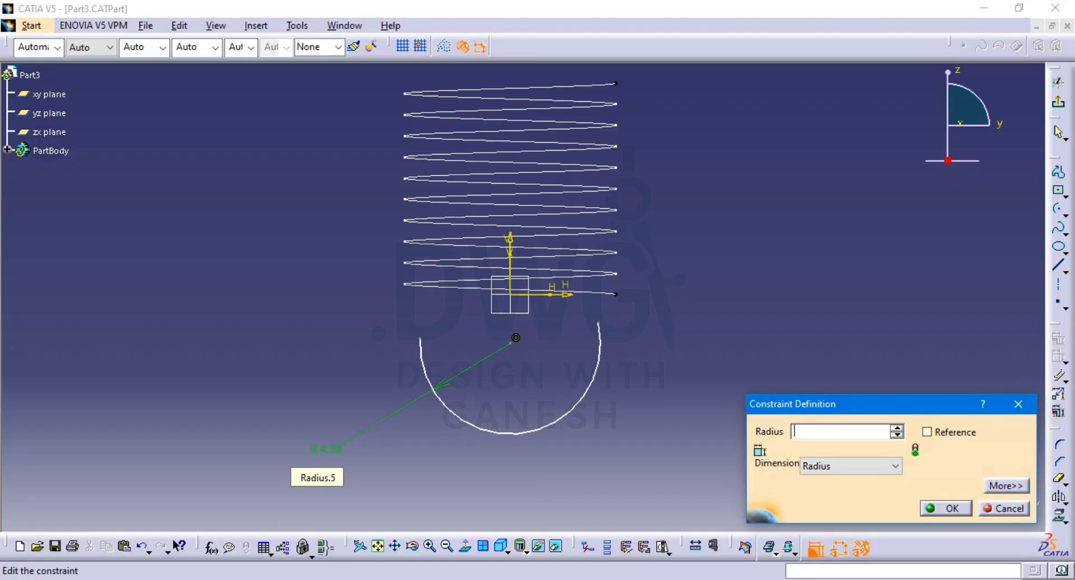
{"action": "type", "text": "4"}
{"action": "key", "text": "Return"}
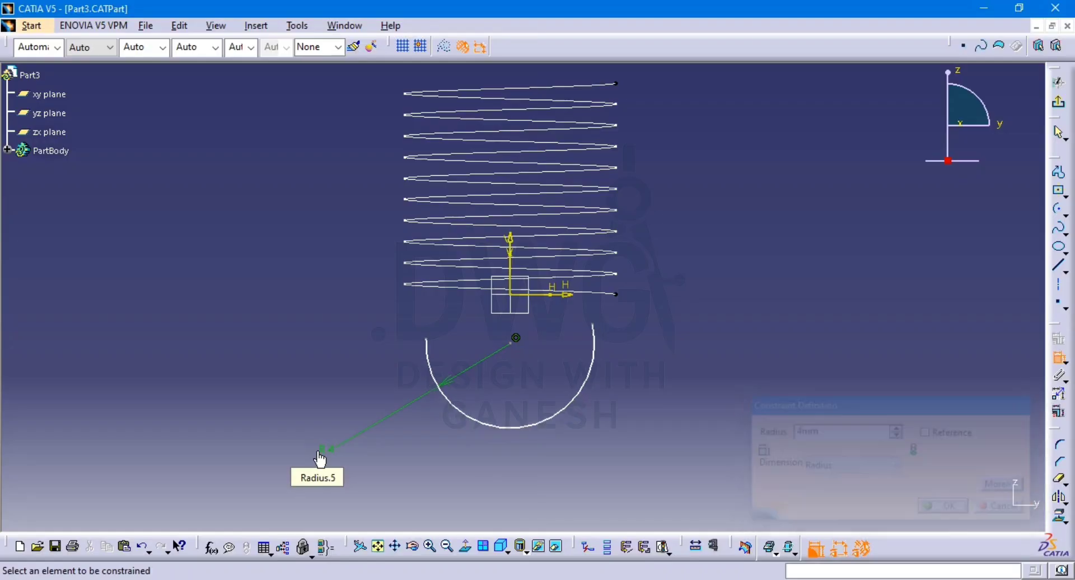
Constrain the lower arc's centre to a vertical distance of 1 mm from the origin and exit the sketch
{"action": "left_click", "coordinate": [513, 302]}
{"action": "left_click", "coordinate": [514, 351]}
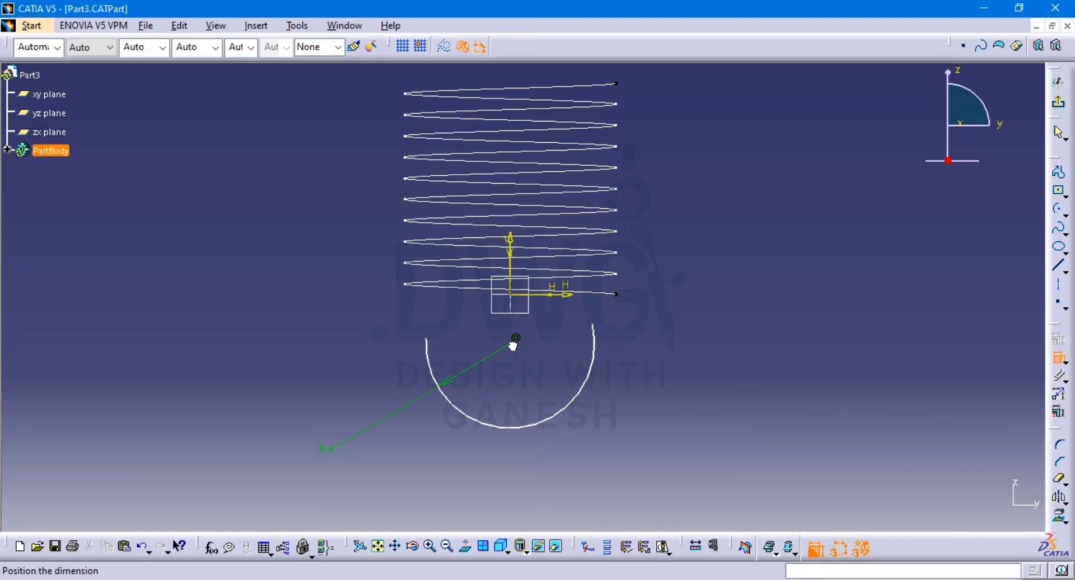
{"action": "left_click", "coordinate": [670, 316]}
{"action": "double_click", "coordinate": [658, 316]}
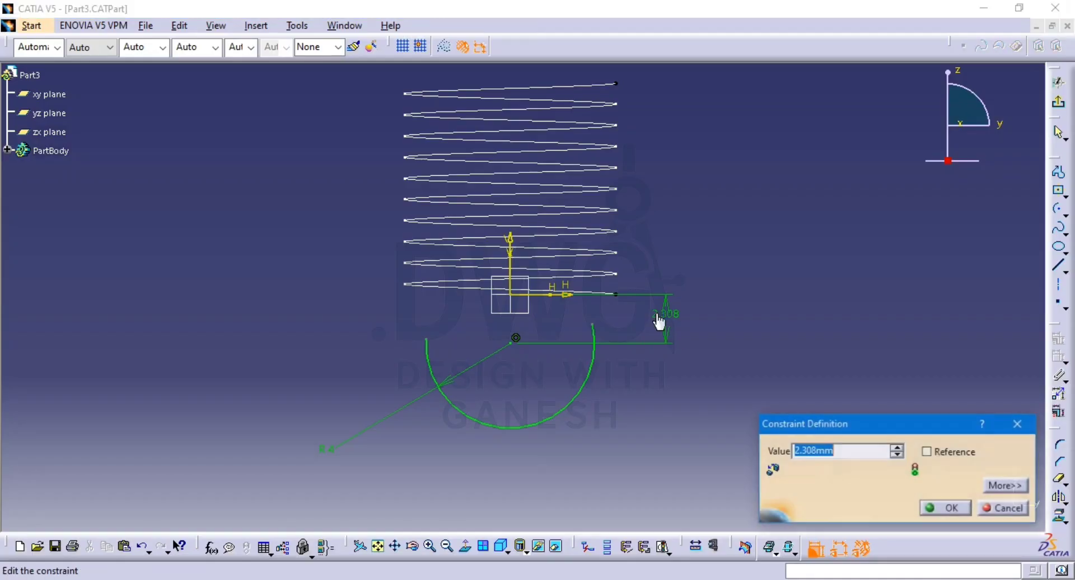
{"action": "type", "text": "1"}
{"action": "key", "text": "Return"}
{"action": "mouse_move", "coordinate": [654, 327]}
{"action": "middle_mouse_down", "text": "ctrl"}
{"action": "mouse_move", "coordinate": [624, 311]}
{"action": "mouse_move", "coordinate": [623, 321]}
{"action": "middle_mouse_up", "text": "ctrl"}
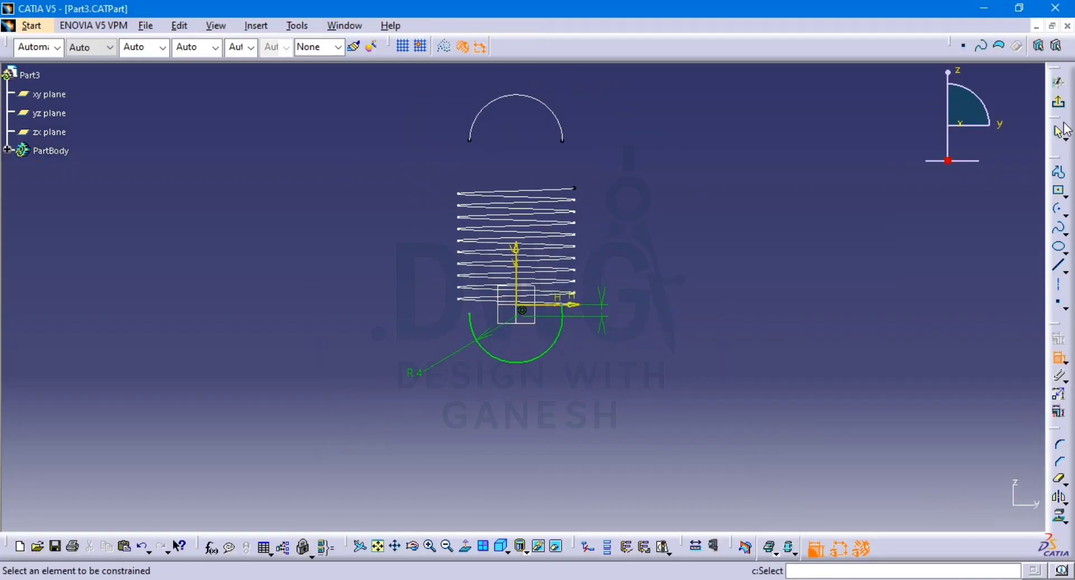
{"action": "left_click", "coordinate": [1058, 102]}
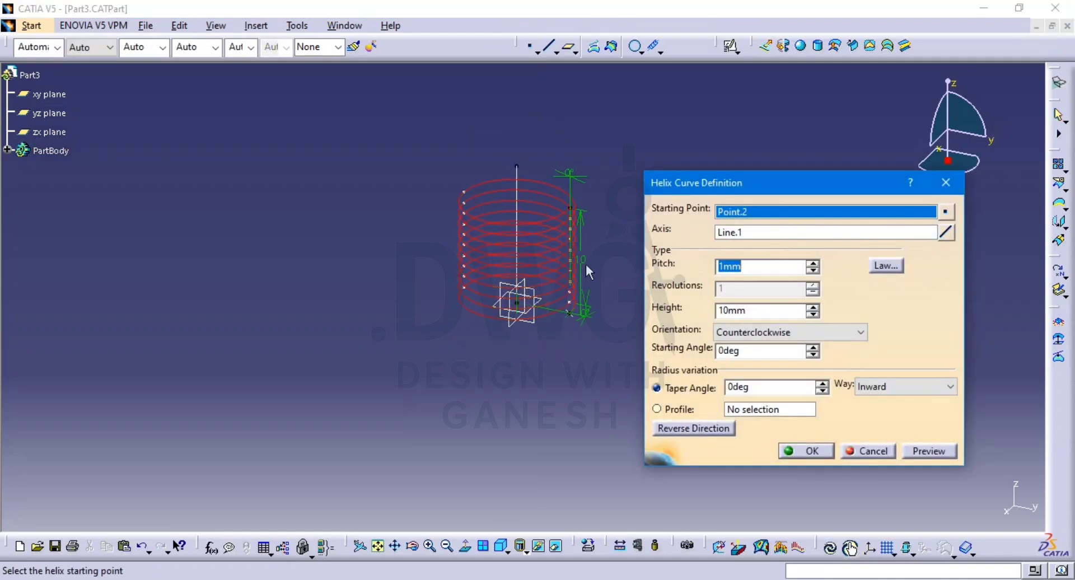
Set the helix's height to 13 mm in its definition
{"action": "double_click", "coordinate": [603, 264]}
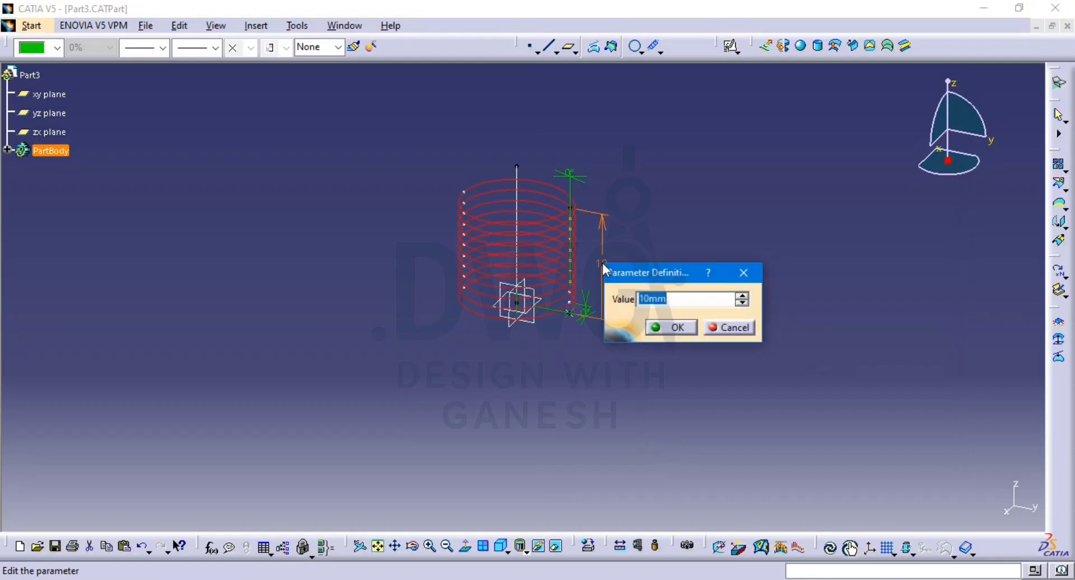
{"action": "type", "text": "13"}
{"action": "key", "text": "Return"}
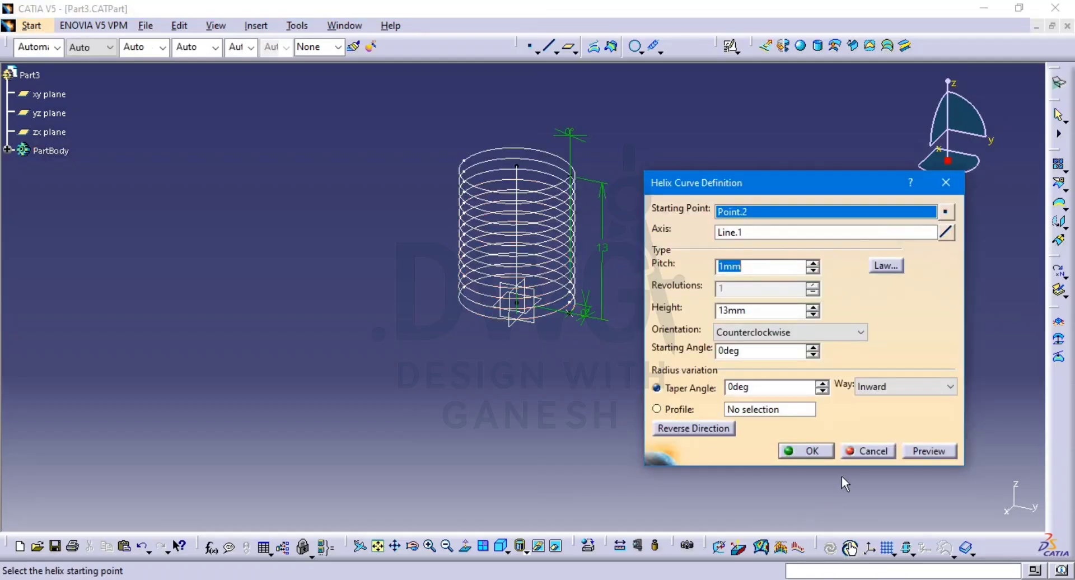
Confirm the helix with 1 mm pitch and 13 mm height, and delete the two hook arc sketches above and below it
{"action": "left_click", "coordinate": [804, 452]}
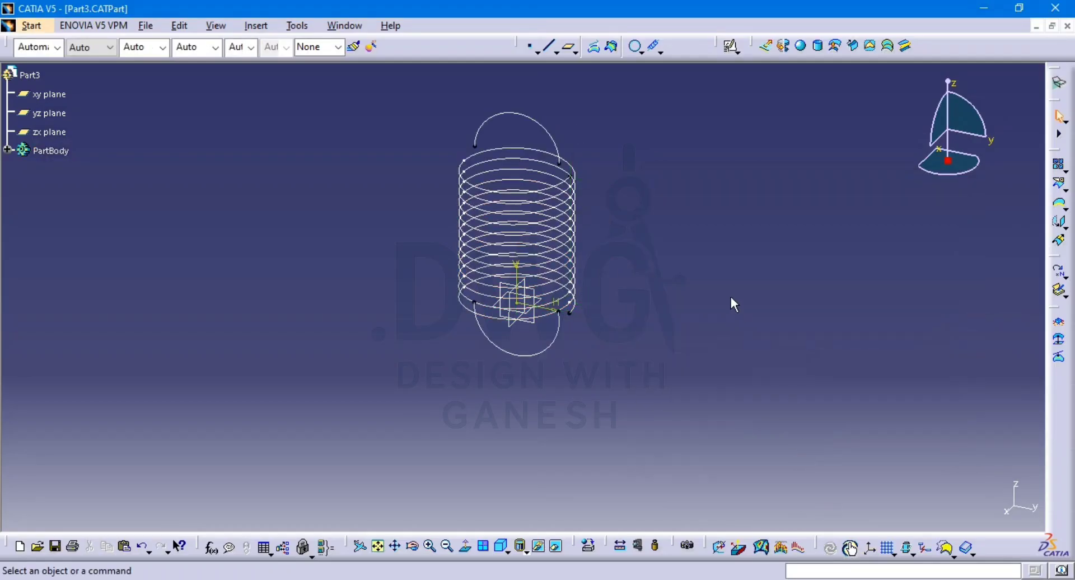
{"action": "middle_click_drag", "start_coordinate": [638, 270], "coordinate": [566, 288]}
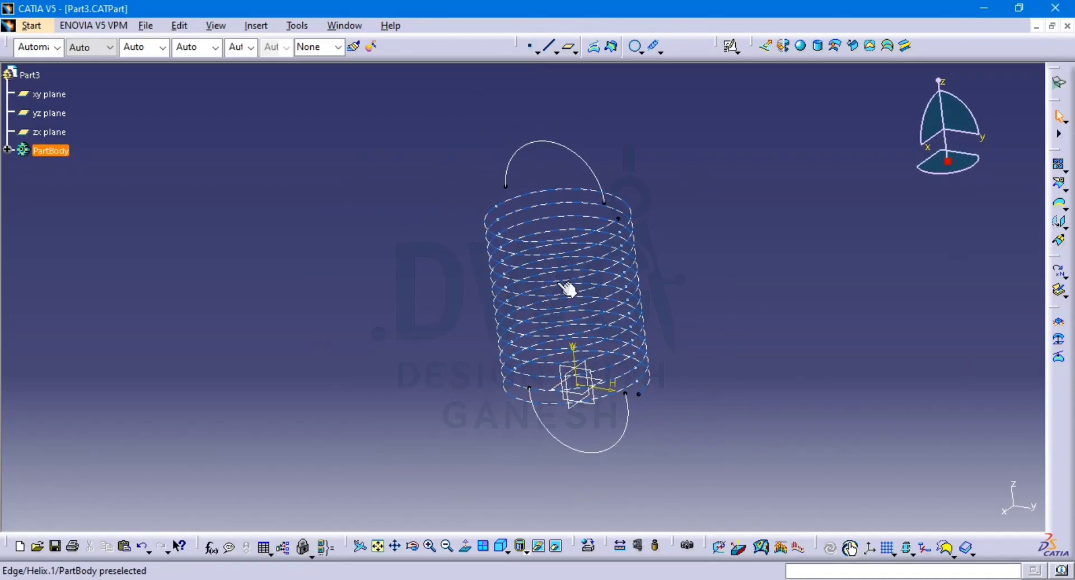
{"action": "left_click", "coordinate": [625, 428]}
{"action": "key", "text": "Delete"}
{"action": "left_click", "coordinate": [593, 168]}
{"action": "key", "text": "Delete"}
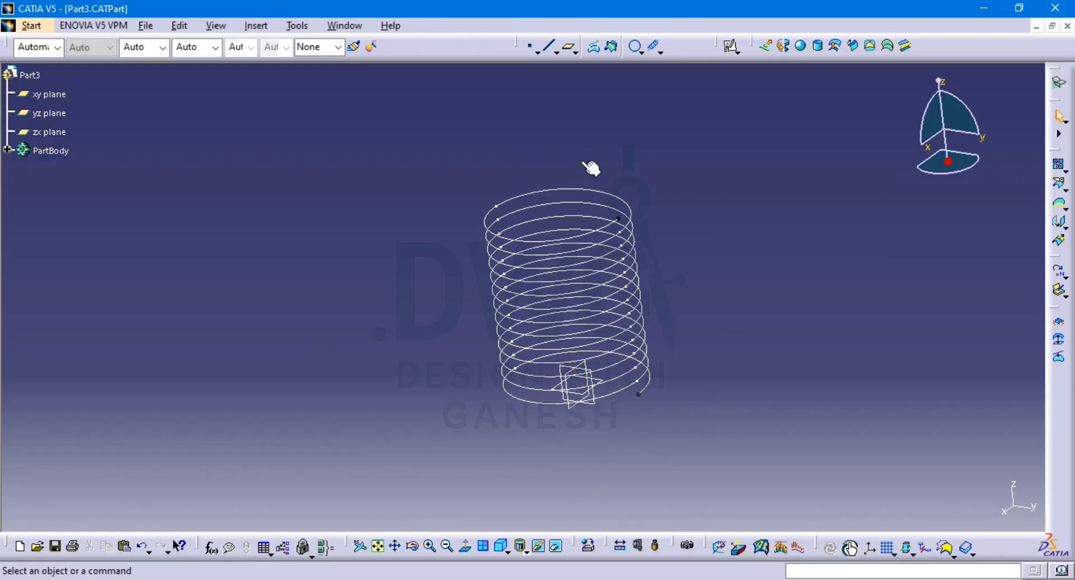
Start a positioned sketch on the zx plane with implicit origin and orientation
{"action": "middle_click_drag", "start_coordinate": [658, 235], "coordinate": [643, 216]}
{"action": "left_click", "coordinate": [731, 46]}
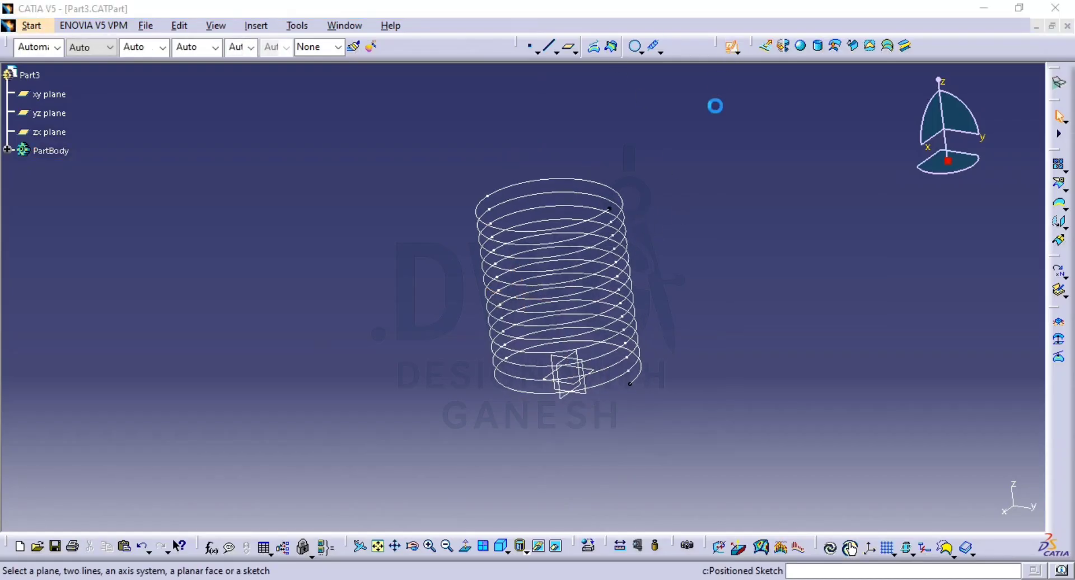
{"action": "left_click", "coordinate": [570, 399]}
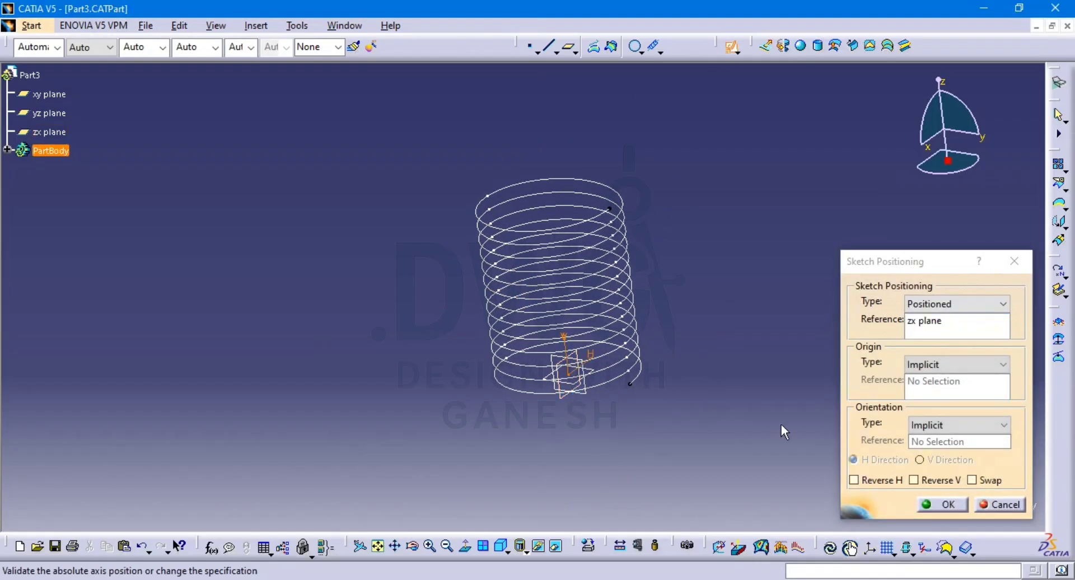
{"action": "left_click", "coordinate": [925, 500]}
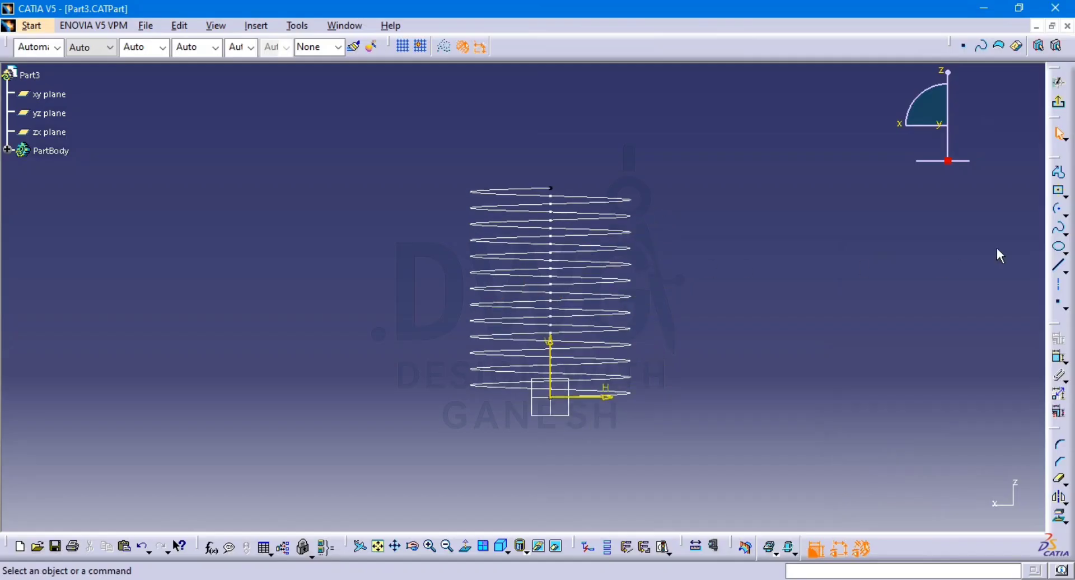
Sketch an upward-bulging arc of about 5.2 mm radius above the helix, centred on the vertical axis
{"action": "left_click", "coordinate": [1063, 215]}
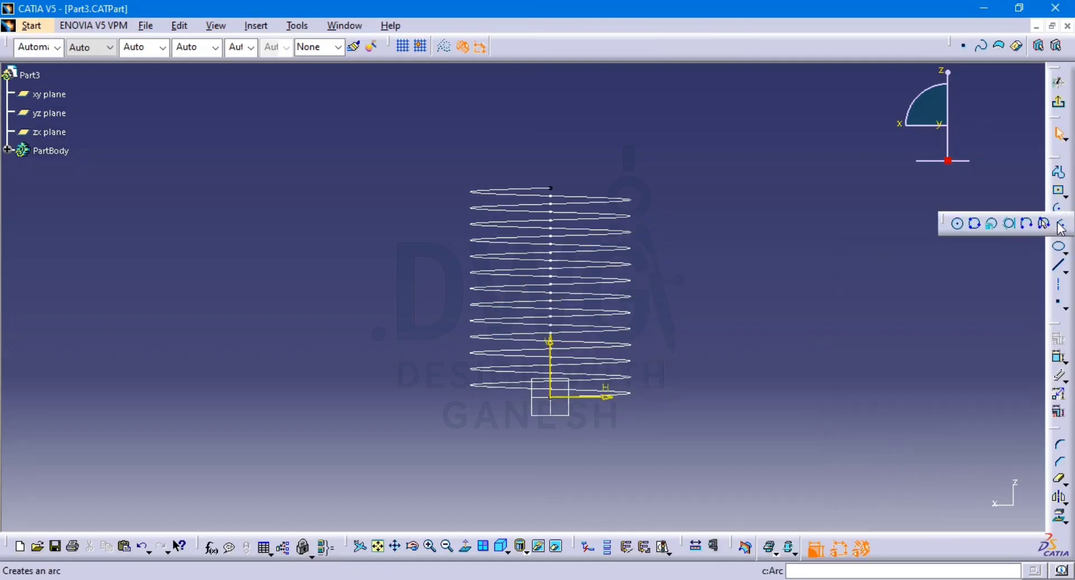
{"action": "left_click", "coordinate": [1061, 227]}
{"action": "left_click", "coordinate": [552, 170]}
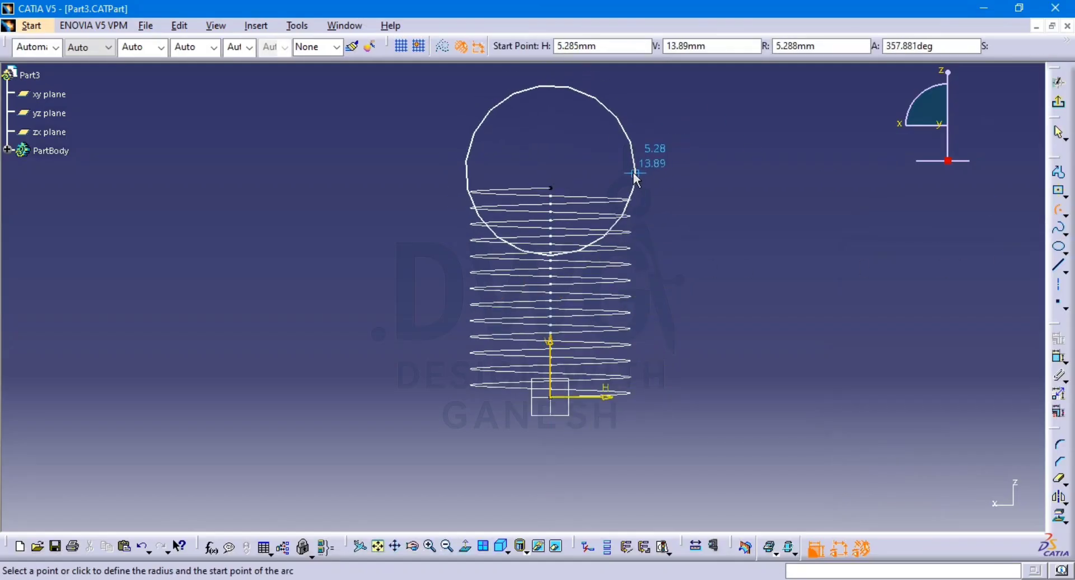
{"action": "left_click", "coordinate": [634, 164]}
{"action": "left_click", "coordinate": [469, 152]}
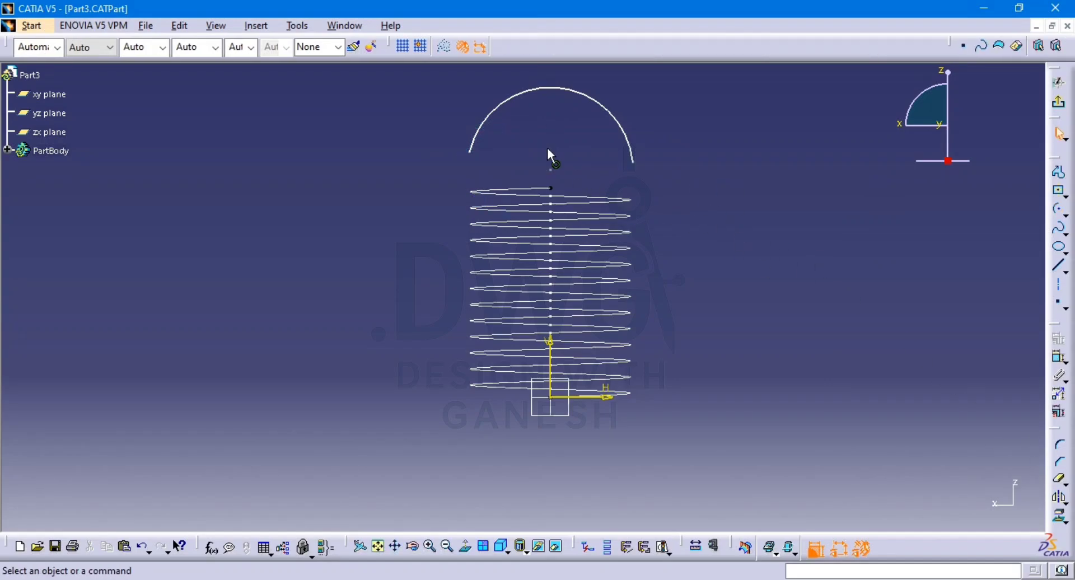
Try to make the arc's right end point coincident with its centre point
{"action": "left_click", "coordinate": [1059, 357]}
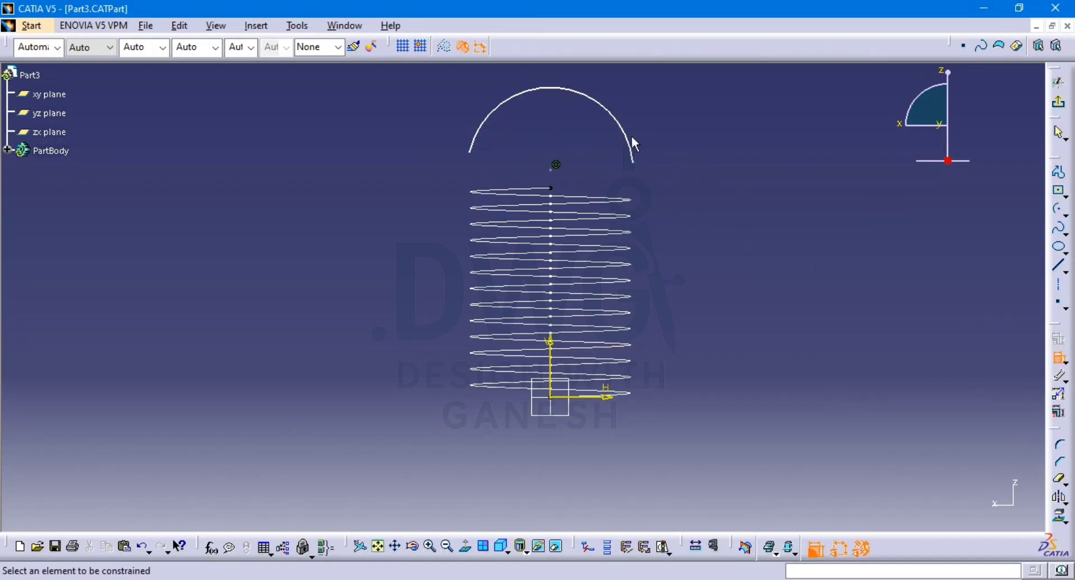
{"action": "left_click", "coordinate": [556, 170]}
{"action": "left_click", "coordinate": [633, 163]}
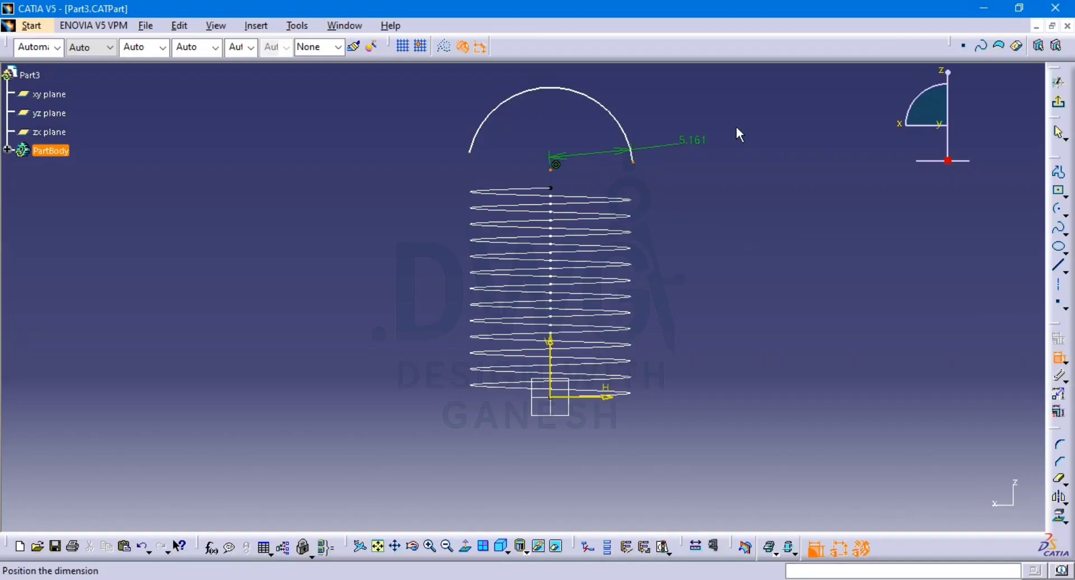
{"action": "right_click", "coordinate": [736, 124]}
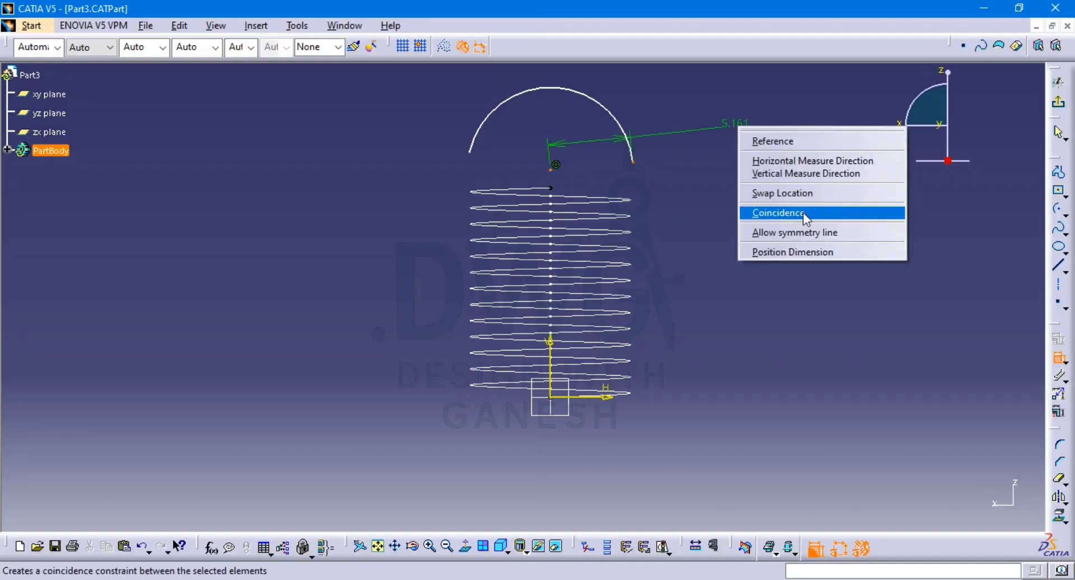
{"action": "left_click", "coordinate": [803, 213]}
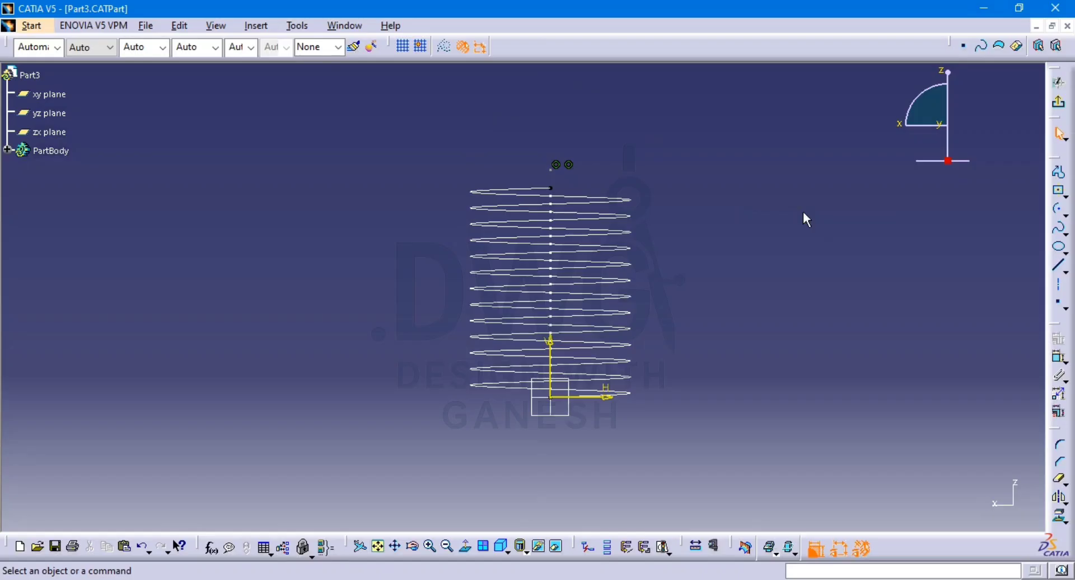
Draw a horizontal axis line about 7.2 mm long from the upper arc's centre outward past its right end
{"action": "left_click", "coordinate": [1060, 296]}
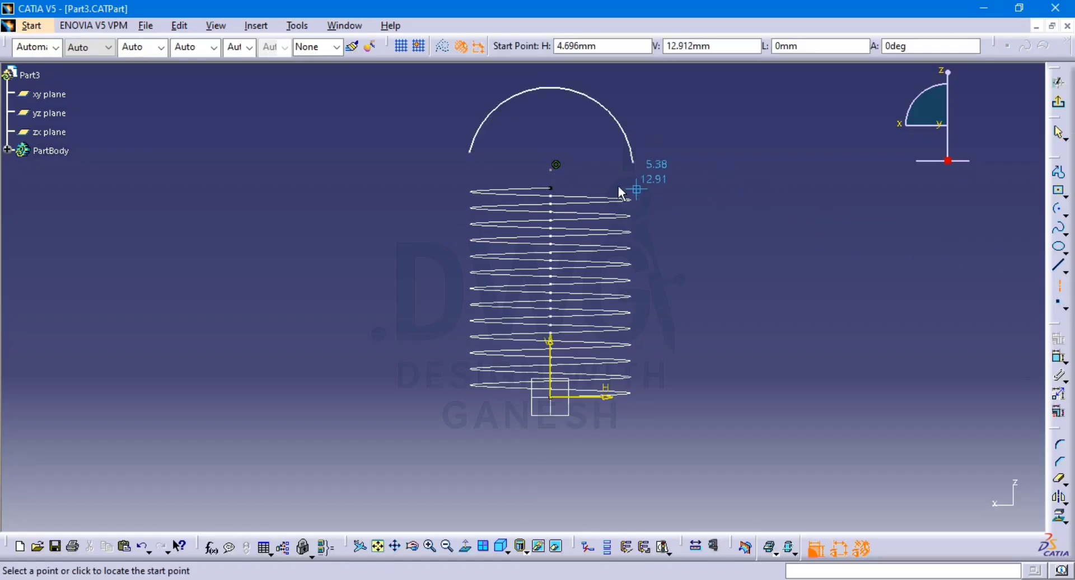
{"action": "left_click", "coordinate": [557, 166]}
{"action": "left_click", "coordinate": [667, 170]}
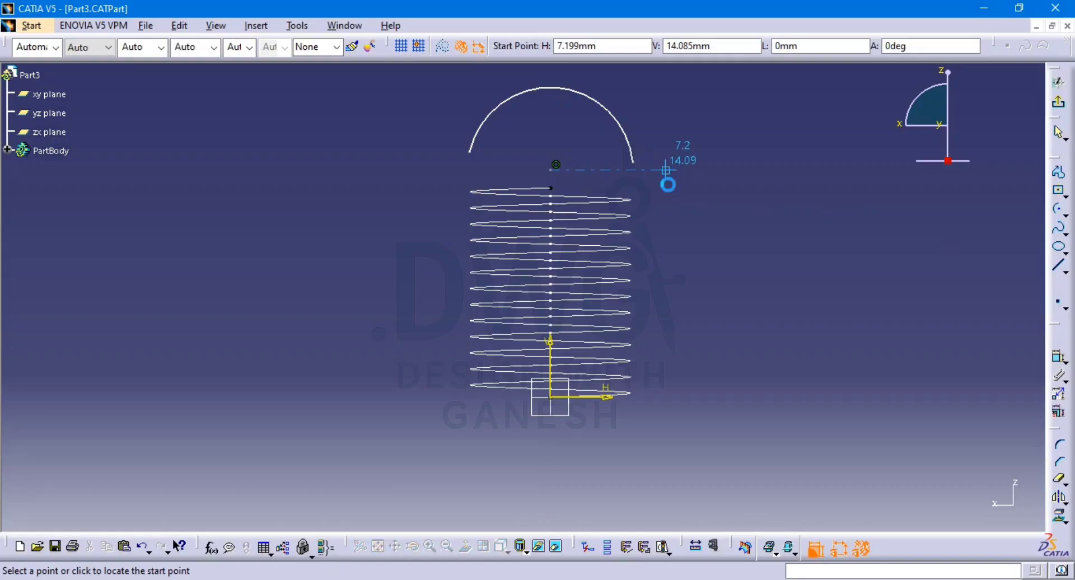
Constrain both end points of the upper arc to be coincident with the horizontal axis line
{"action": "left_click", "coordinate": [1058, 357]}
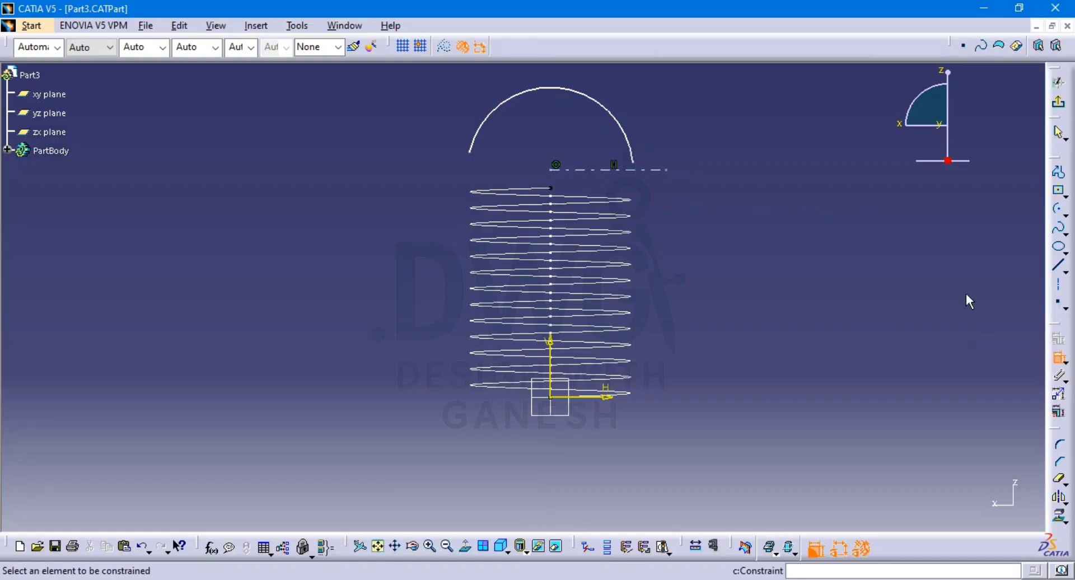
{"action": "left_click", "coordinate": [633, 162]}
{"action": "left_click", "coordinate": [648, 170]}
{"action": "right_click", "coordinate": [653, 125]}
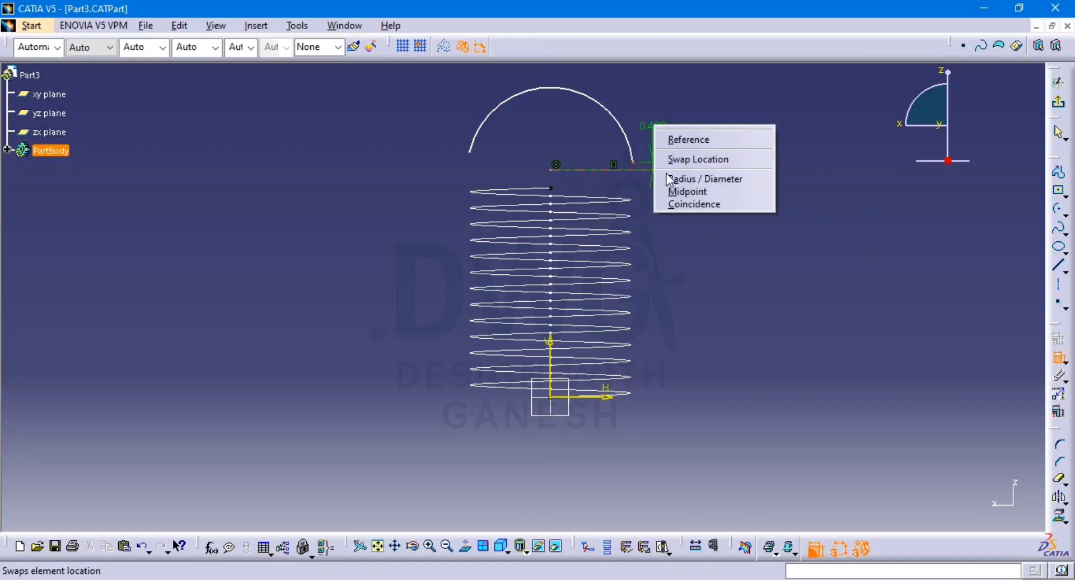
{"action": "left_click", "coordinate": [694, 204]}
{"action": "left_click", "coordinate": [600, 162]}
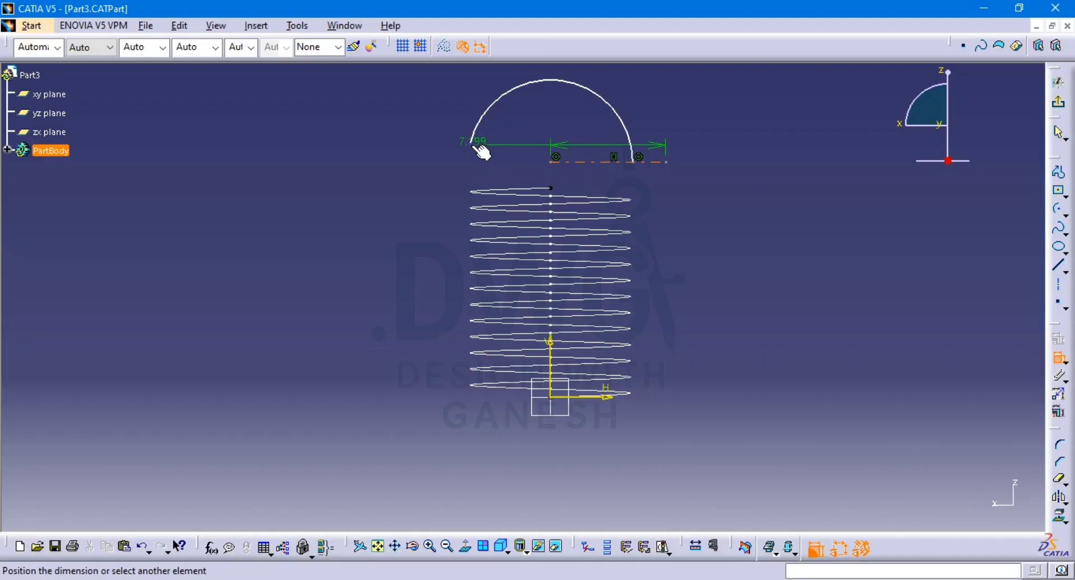
{"action": "right_click", "coordinate": [398, 143]}
{"action": "left_click", "coordinate": [421, 206]}
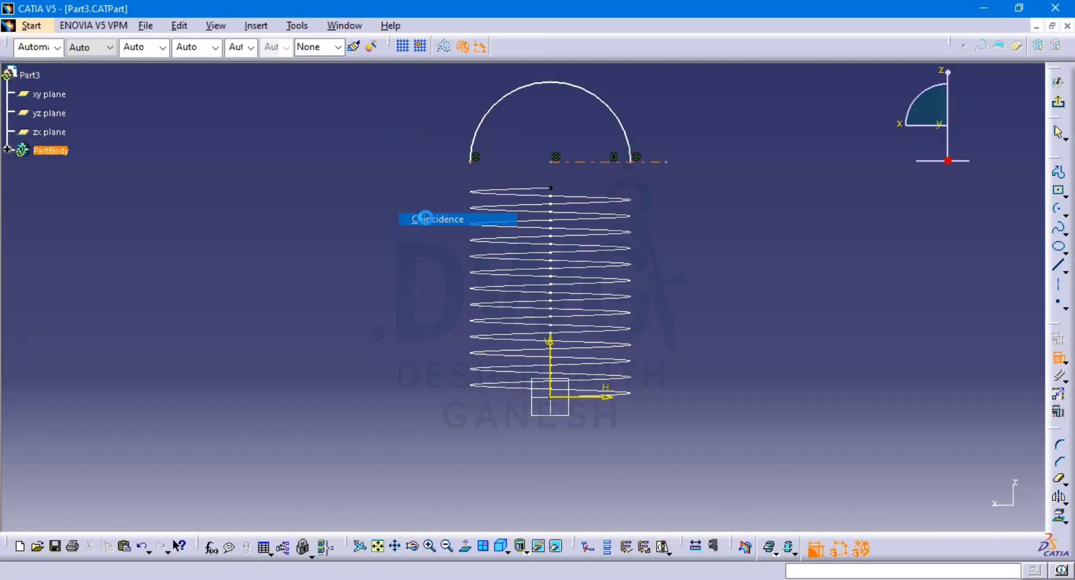
Dimension the offset between the horizontal axis line and the sketch's H axis, and set it to 14 mm
{"action": "left_click", "coordinate": [614, 163]}
{"action": "left_click", "coordinate": [609, 397]}
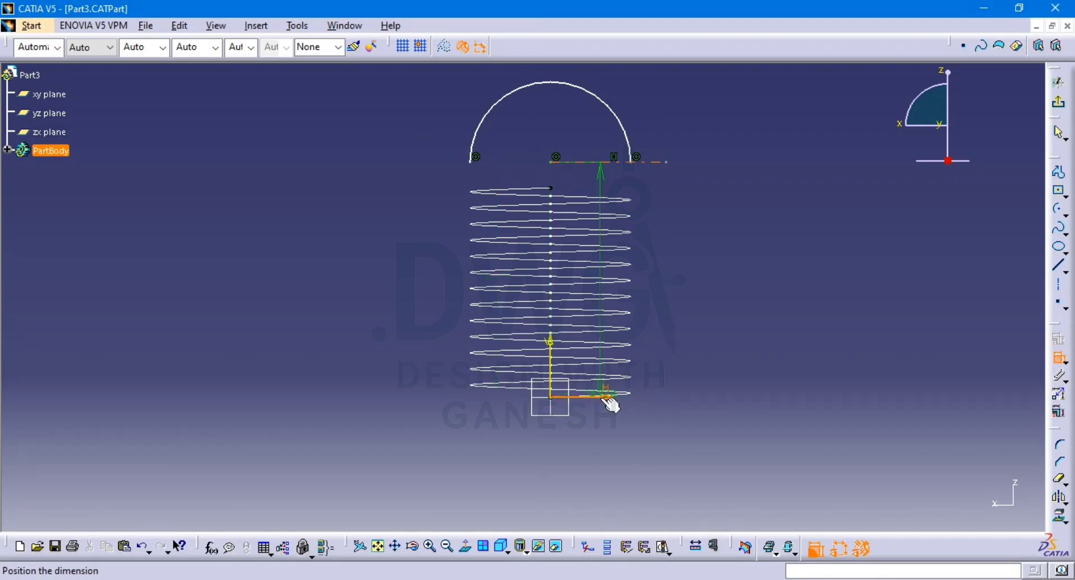
{"action": "left_click", "coordinate": [758, 285]}
{"action": "double_click", "coordinate": [755, 285]}
{"action": "type", "text": "14"}
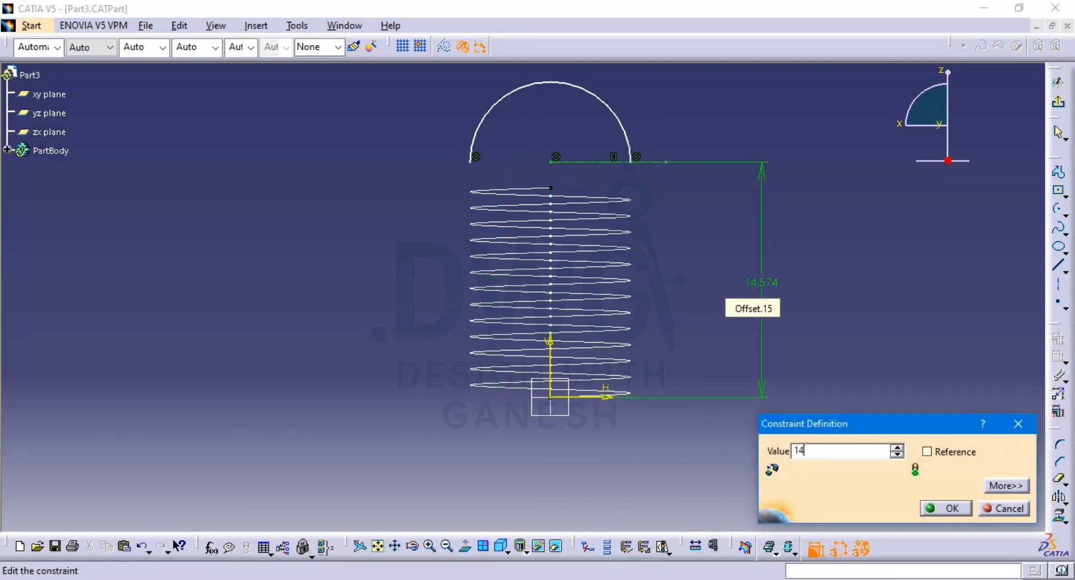
{"action": "key", "text": "Return"}
Dimension the upper arc's radius as 4 mm and exit the sketch
{"action": "left_click", "coordinate": [572, 91]}
{"action": "left_click", "coordinate": [405, 84]}
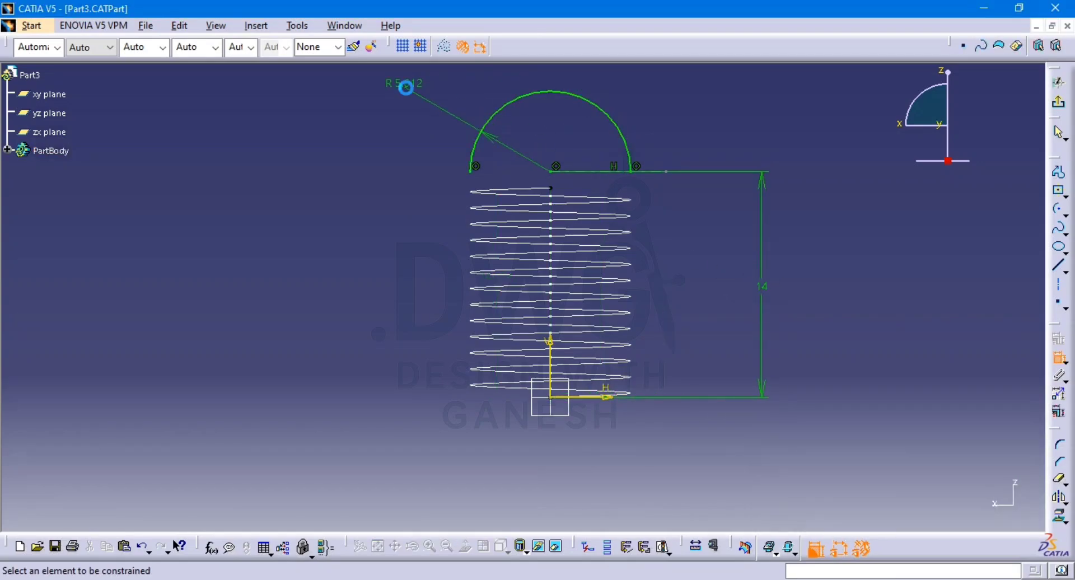
{"action": "double_click", "coordinate": [401, 81]}
{"action": "type", "text": "4mm"}
{"action": "key", "text": "Return"}
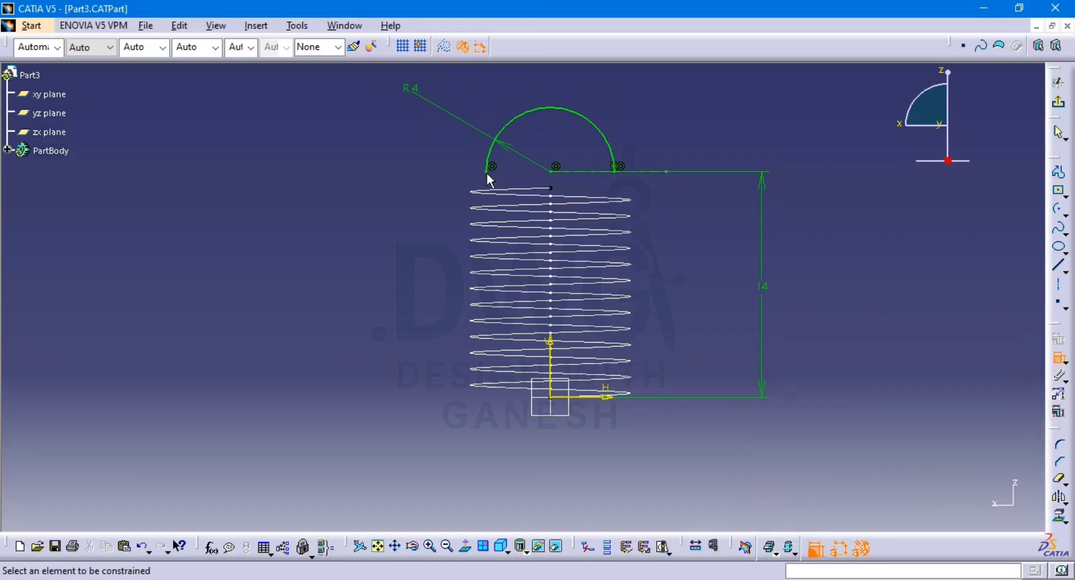
{"action": "left_click", "coordinate": [1058, 102]}
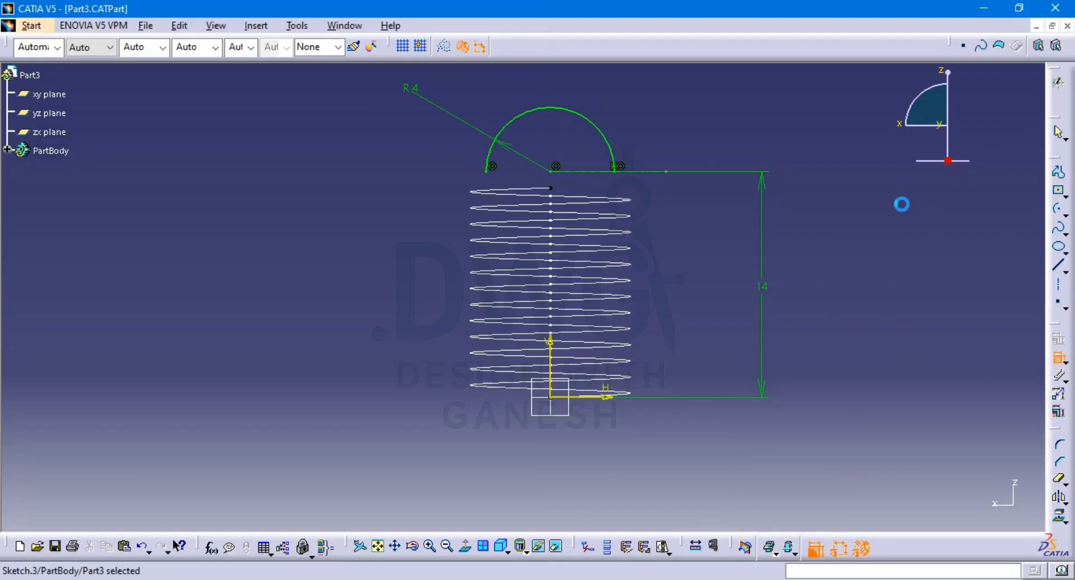
{"action": "left_click", "coordinate": [731, 47]}
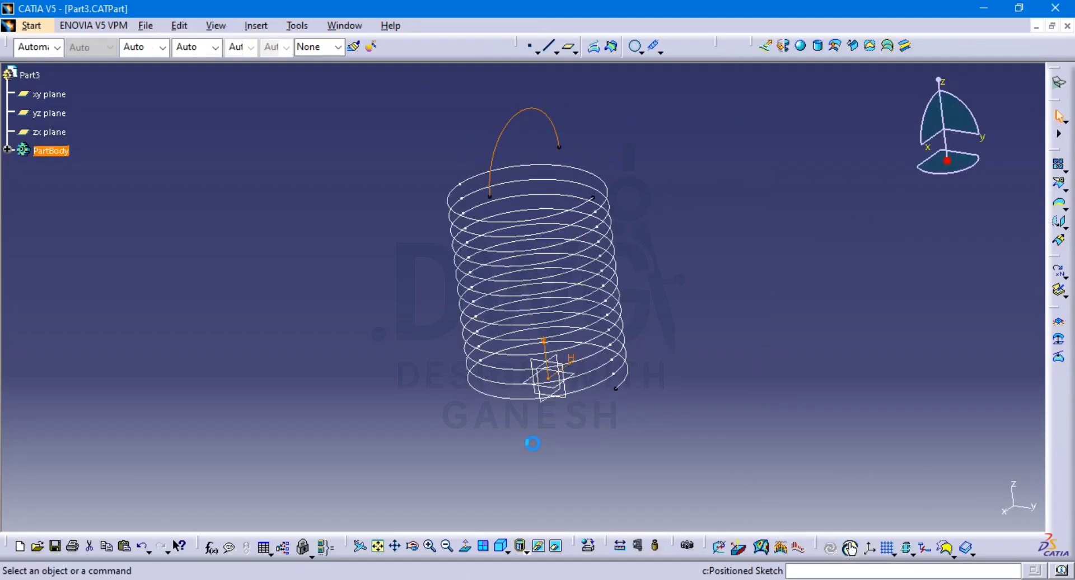
{"action": "left_click", "coordinate": [545, 409]}
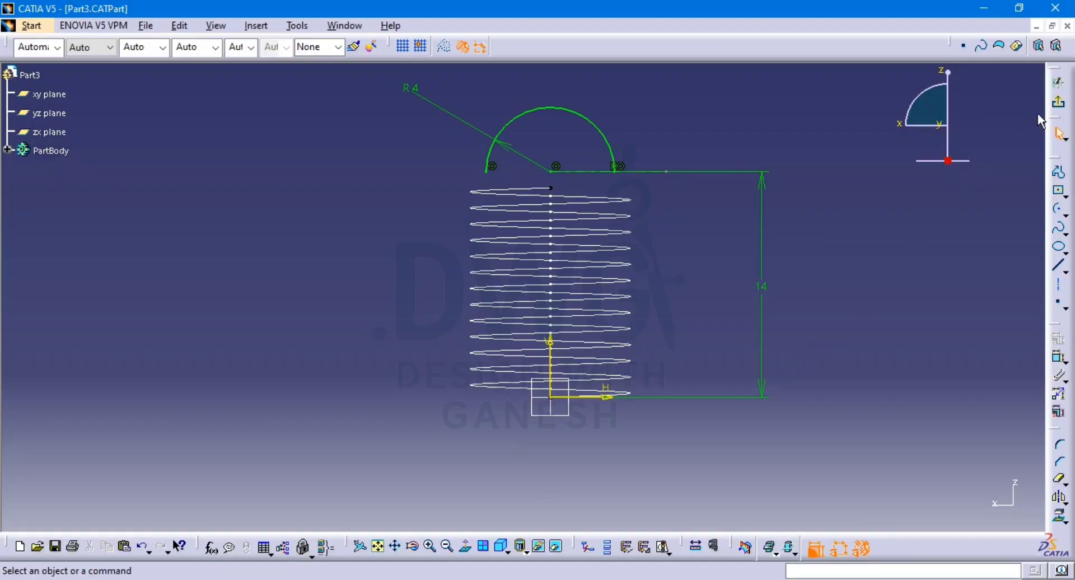
{"action": "left_click", "coordinate": [1058, 102]}
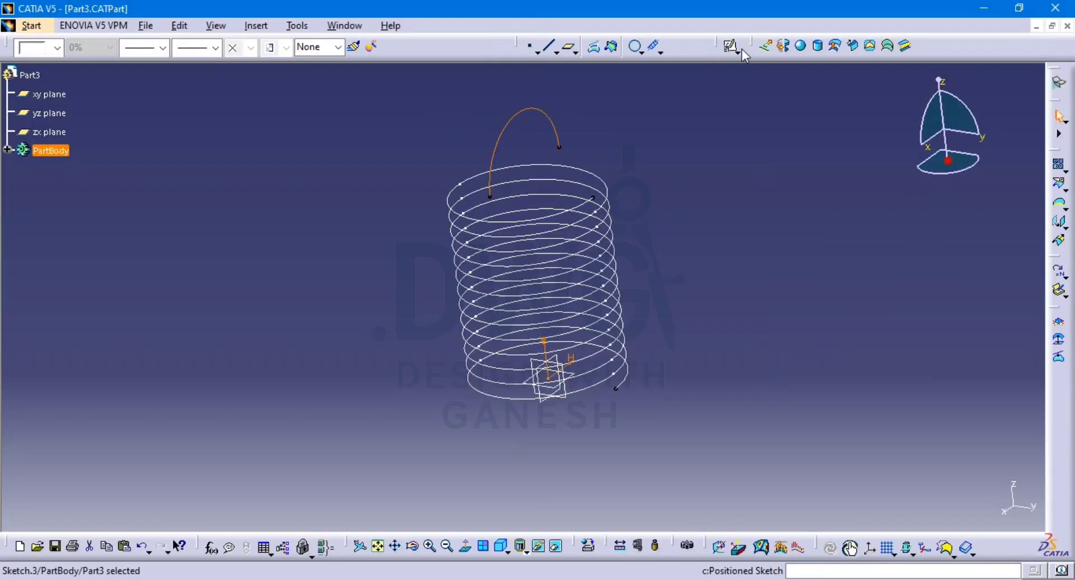
Start another positioned sketch on the zx plane for the hook at the lower end of the spring
{"action": "left_click", "coordinate": [732, 46]}
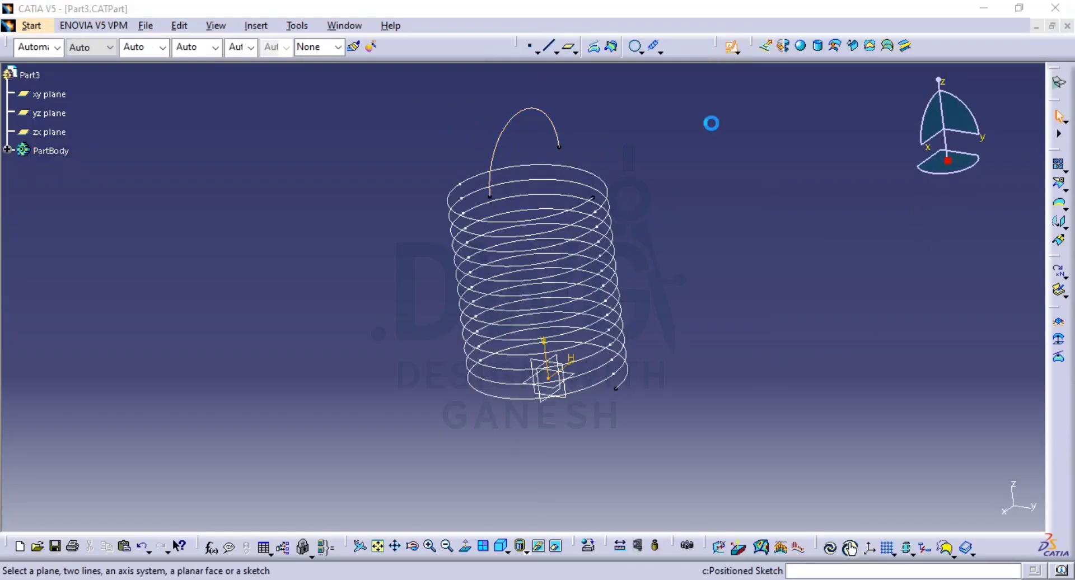
{"action": "left_click", "coordinate": [546, 406]}
{"action": "left_click", "coordinate": [940, 503]}
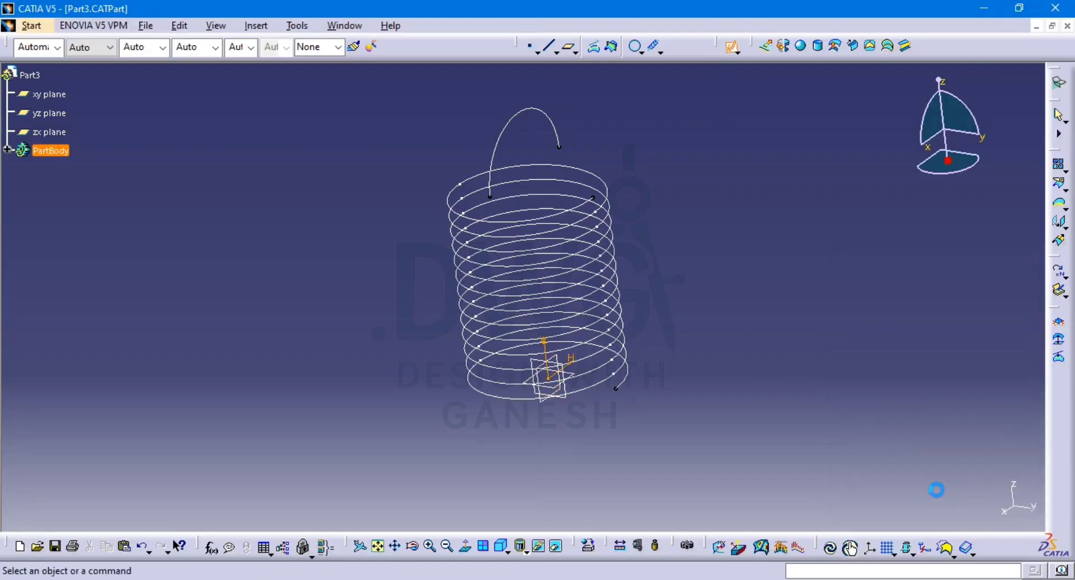
Sketch a downward-bulging arc of about 3.5 mm radius below the helix, centred on the vertical axis
{"action": "middle_click_drag", "start_coordinate": [749, 408], "coordinate": [748, 378]}
{"action": "middle_click_drag", "start_coordinate": [724, 376], "coordinate": [709, 371]}
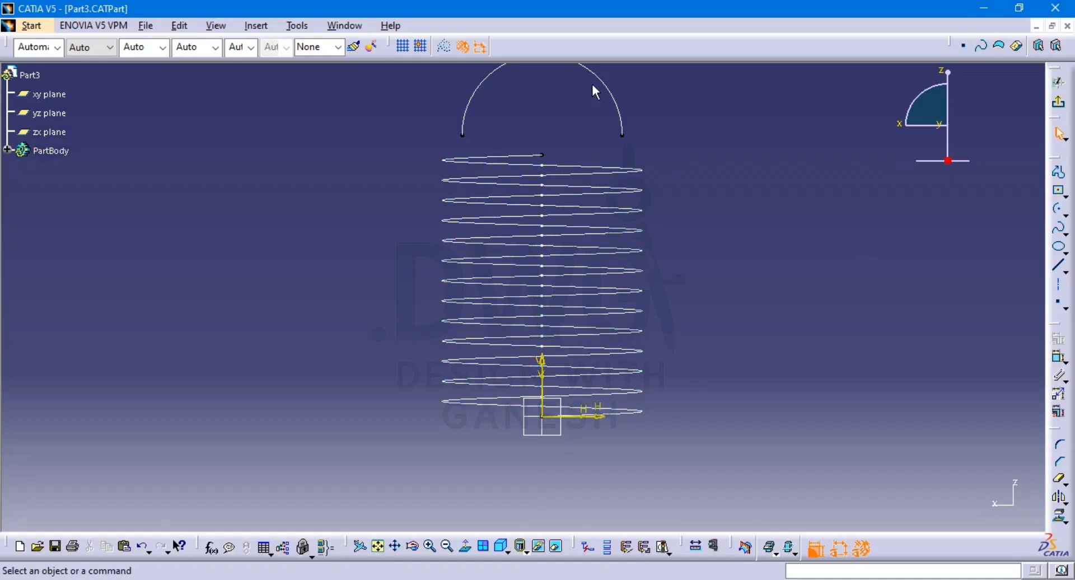
{"action": "mouse_move", "coordinate": [655, 273]}
{"action": "middle_mouse_down"}
{"action": "mouse_move", "coordinate": [654, 297]}
{"action": "mouse_move", "coordinate": [648, 271]}
{"action": "middle_mouse_up"}
{"action": "middle_click_drag", "start_coordinate": [676, 190], "coordinate": [666, 232]}
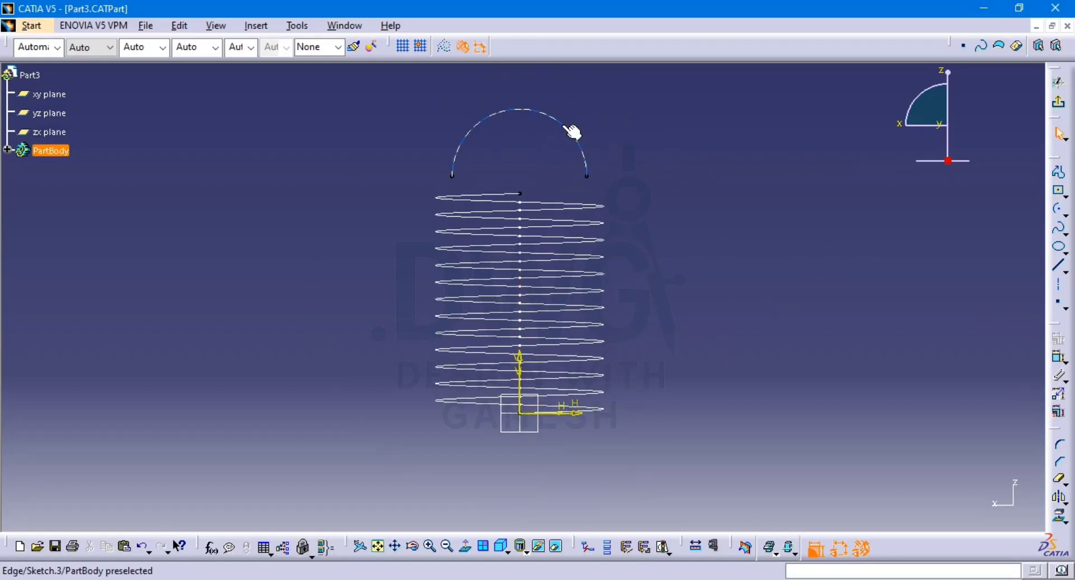
{"action": "middle_click_drag", "start_coordinate": [963, 352], "coordinate": [963, 290]}
{"action": "left_click", "coordinate": [1059, 211]}
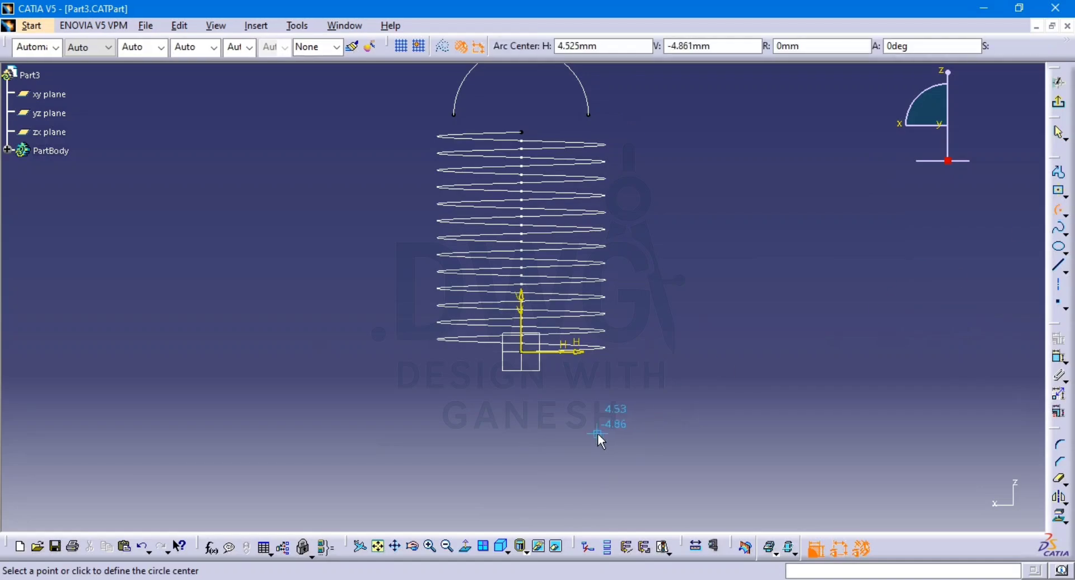
{"action": "left_click", "coordinate": [522, 393]}
{"action": "left_click", "coordinate": [579, 368]}
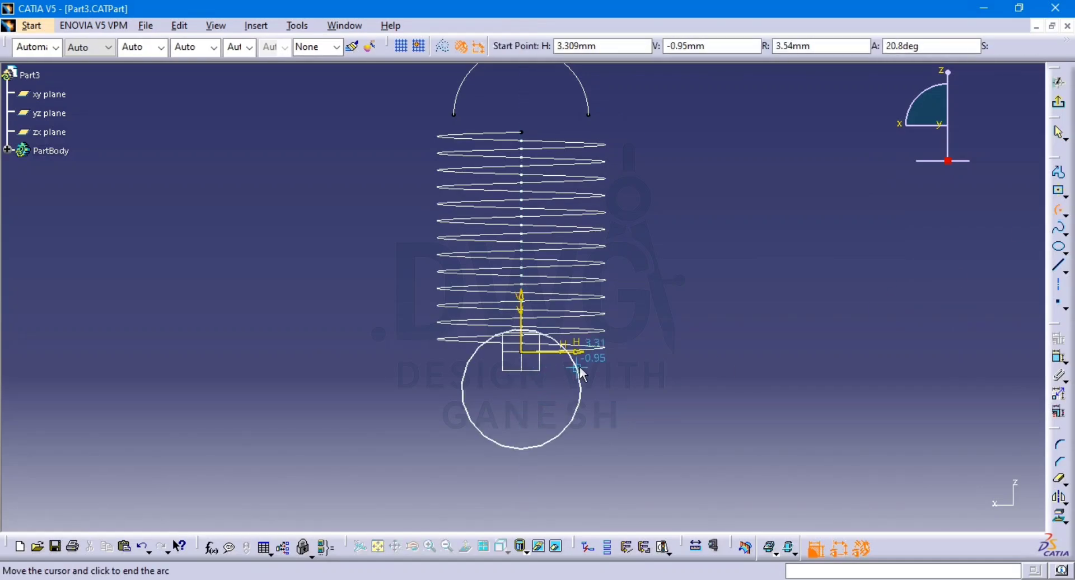
{"action": "left_click", "coordinate": [462, 378]}
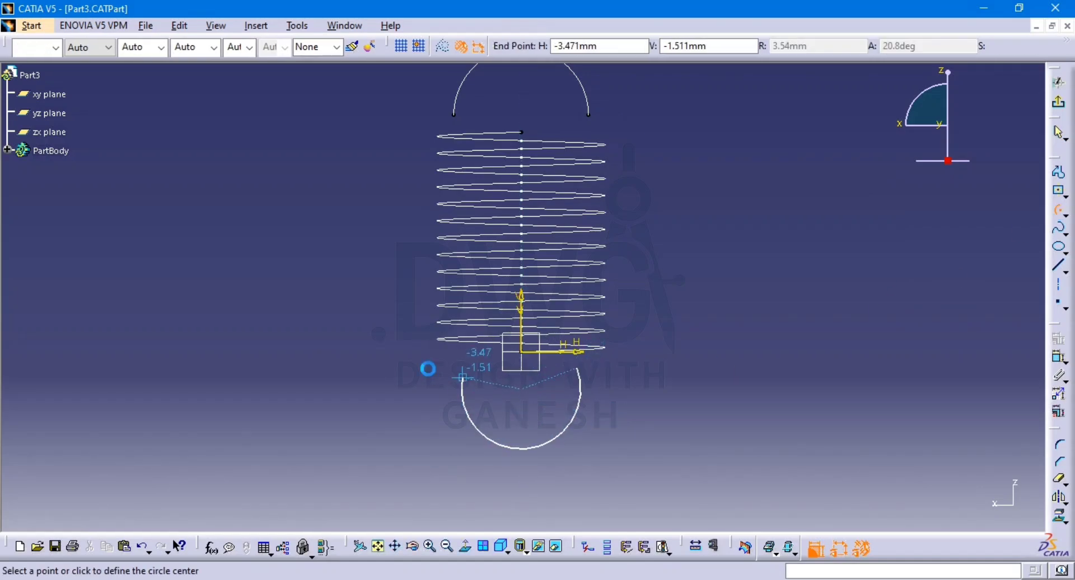
Draw a horizontal line about 14 mm long across the lower arc, about 2.2 mm below the H axis, and make it a construction element
{"action": "left_click", "coordinate": [1065, 272]}
{"action": "left_click", "coordinate": [990, 283]}
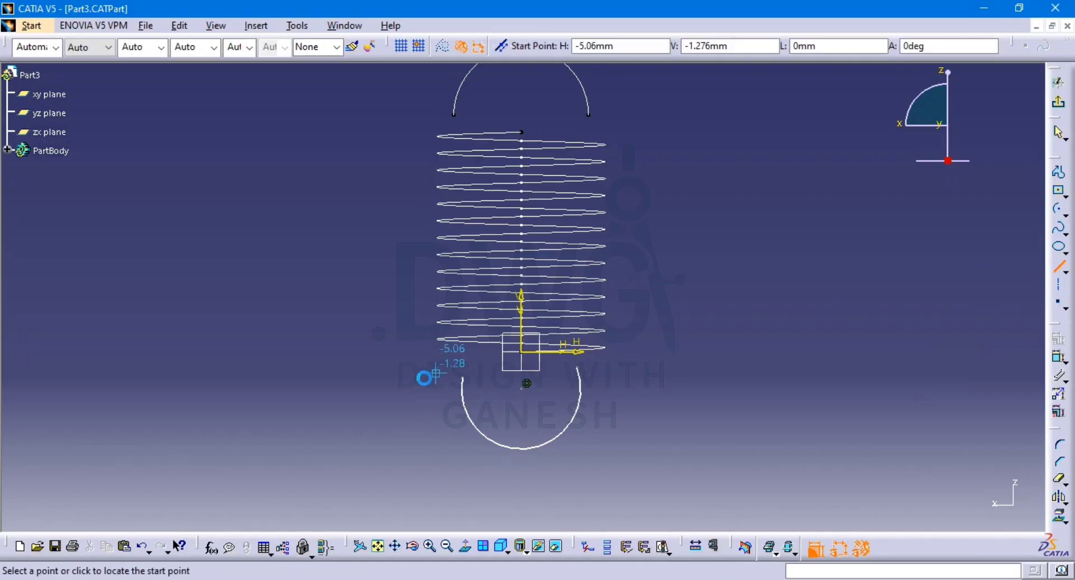
{"action": "left_click", "coordinate": [424, 395]}
{"action": "left_click", "coordinate": [660, 388]}
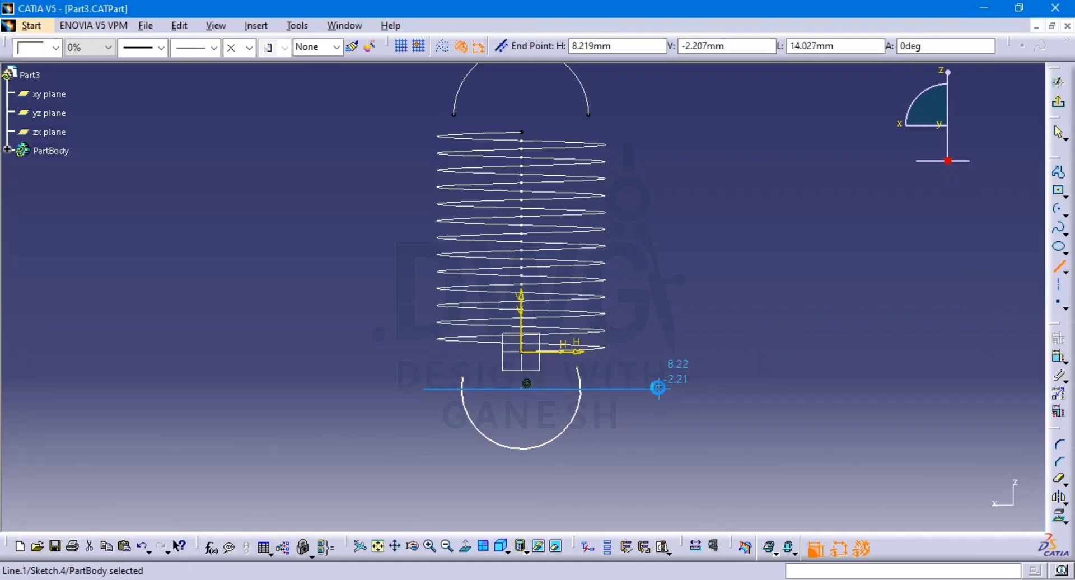
{"action": "left_click", "coordinate": [628, 389]}
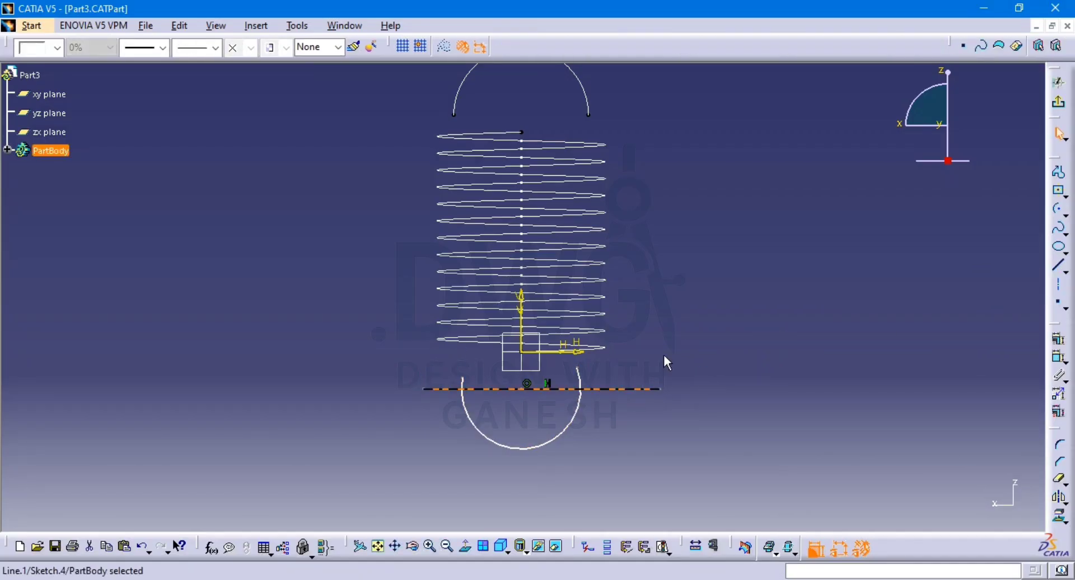
{"action": "left_click", "coordinate": [444, 47]}
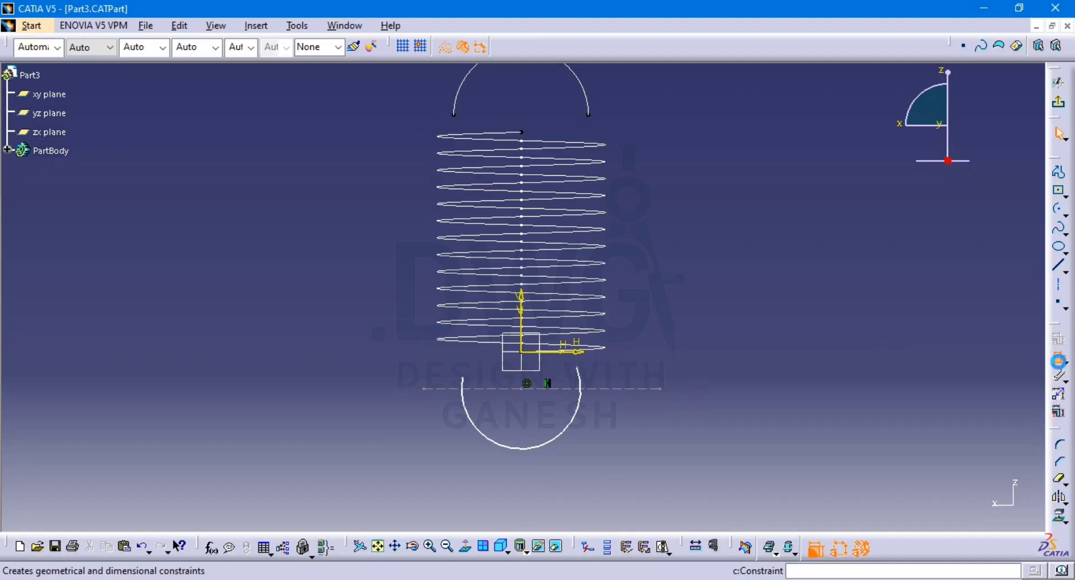
Constrain both endpoints and the centre of the lower arc to be coincident with the horizontal construction line
{"action": "left_click", "coordinate": [1058, 357]}
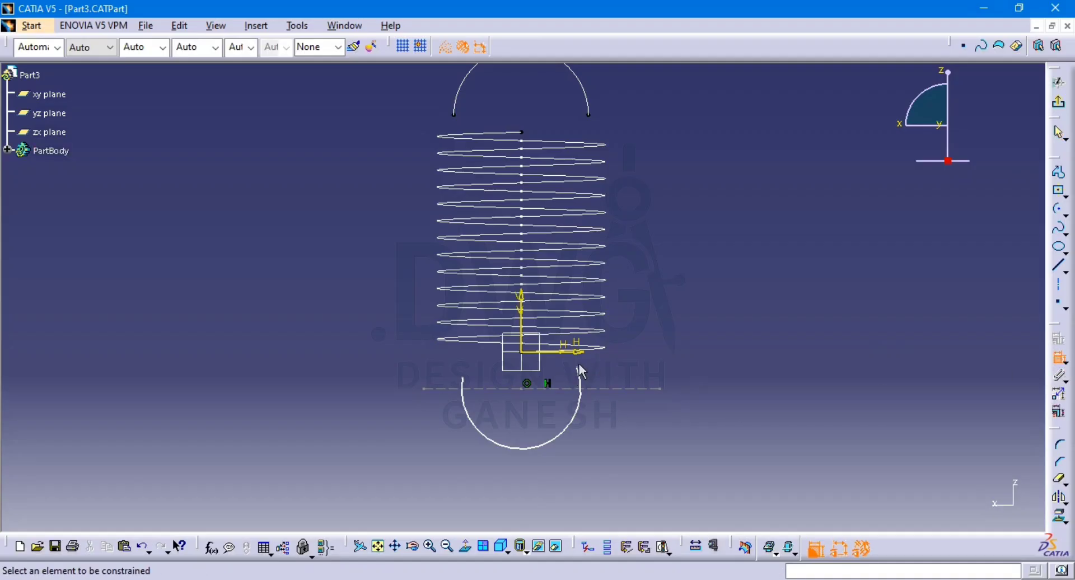
{"action": "left_click", "coordinate": [608, 388]}
{"action": "right_click", "coordinate": [687, 340]}
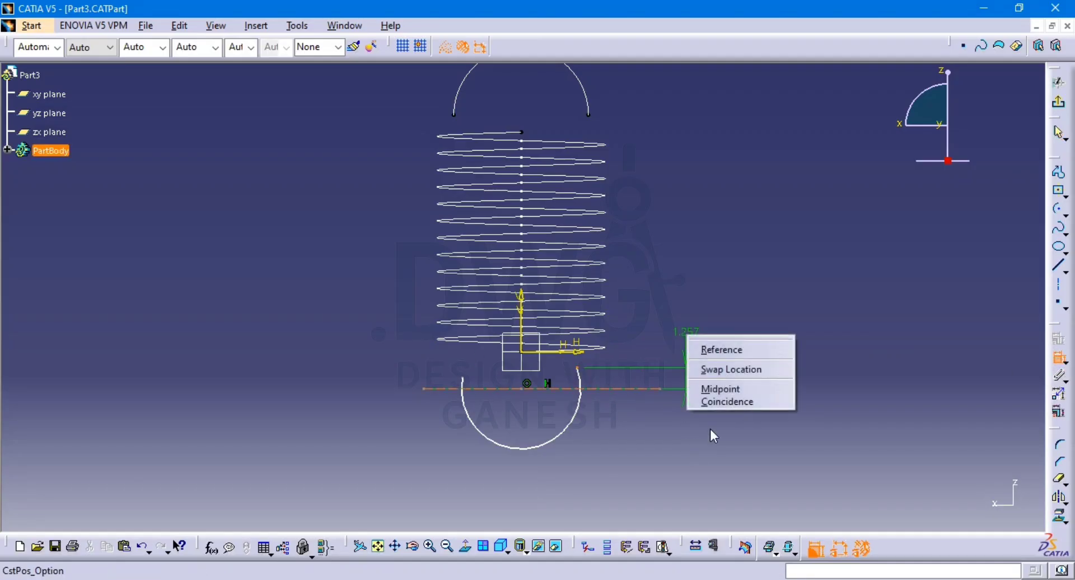
{"action": "left_click", "coordinate": [722, 401]}
{"action": "left_click", "coordinate": [464, 378]}
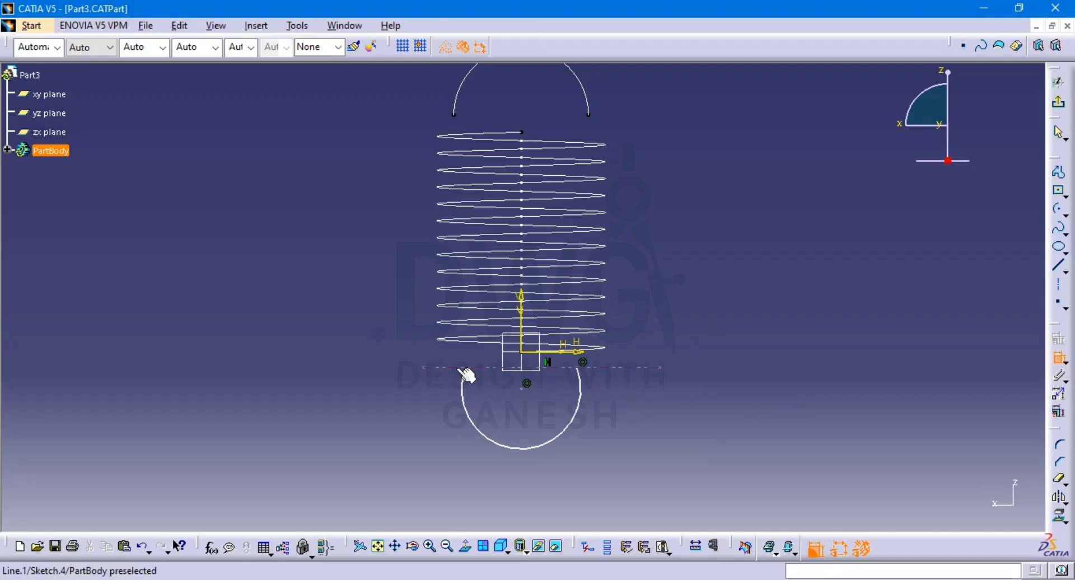
{"action": "left_click", "coordinate": [455, 368]}
{"action": "right_click", "coordinate": [391, 362]}
{"action": "left_click", "coordinate": [430, 417]}
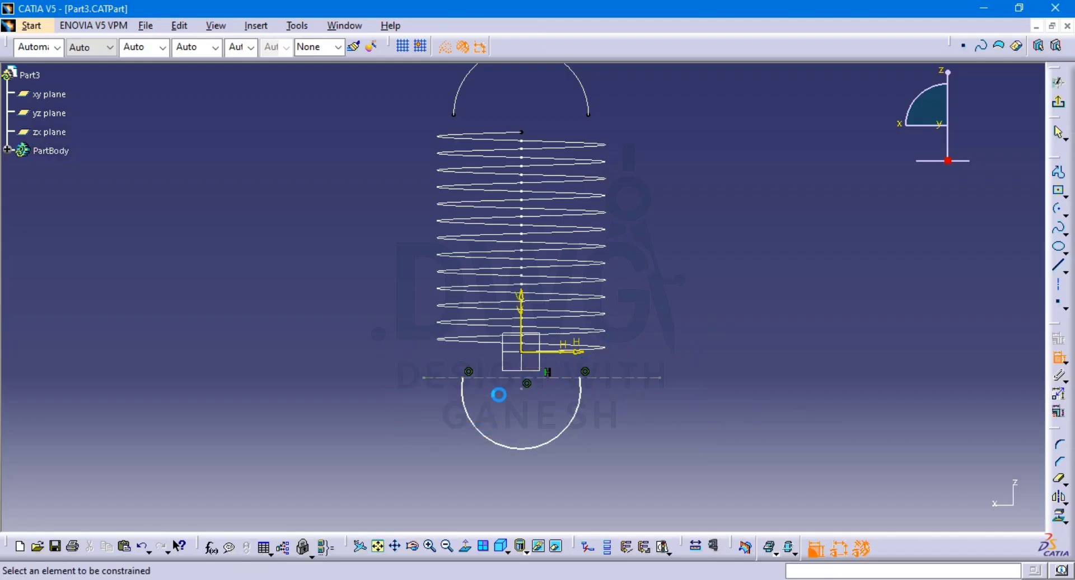
{"action": "left_click", "coordinate": [526, 384]}
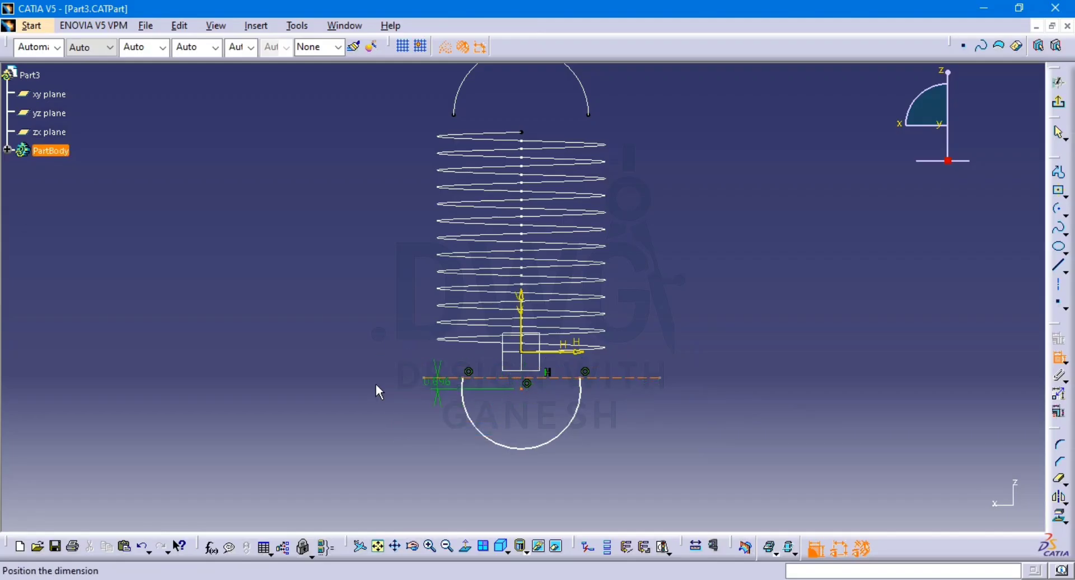
{"action": "right_click", "coordinate": [298, 387]}
{"action": "left_click", "coordinate": [336, 452]}
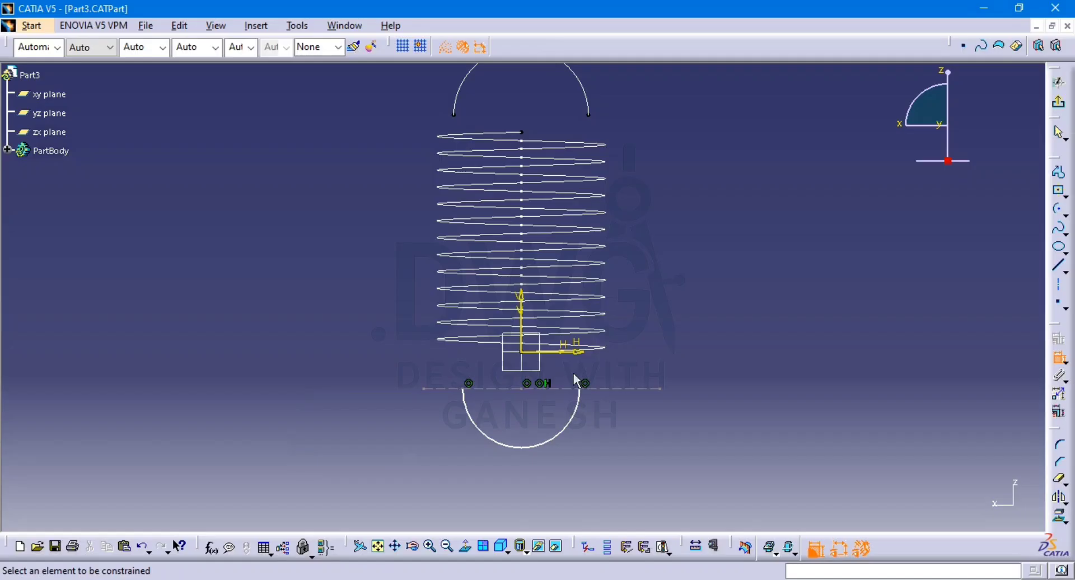
Dimension the offset between the construction line and the sketch's H axis, and set it to 1 mm
{"action": "left_click", "coordinate": [623, 388]}
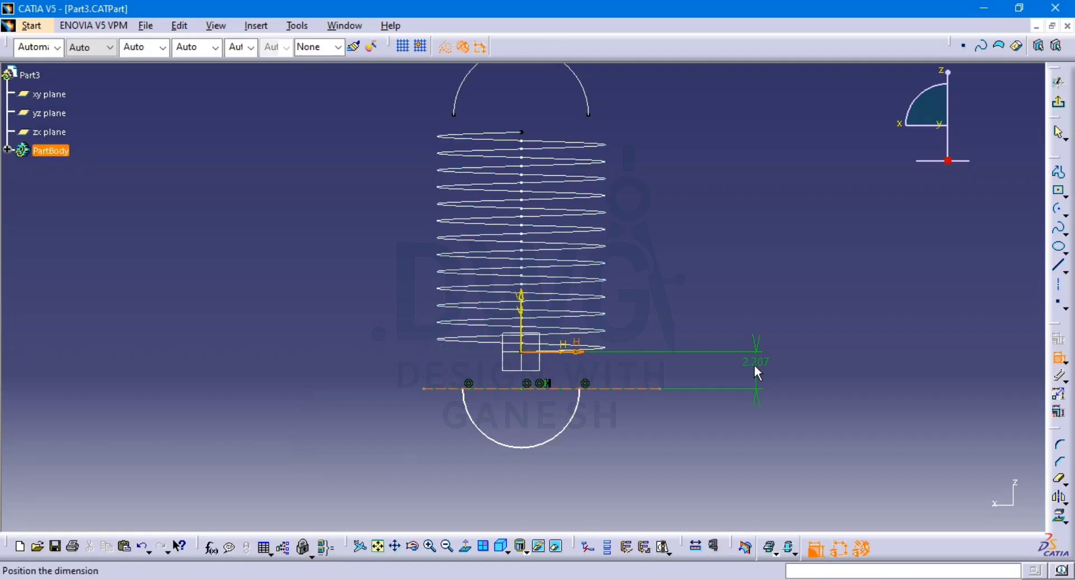
{"action": "left_click", "coordinate": [748, 367]}
{"action": "double_click", "coordinate": [752, 365]}
{"action": "type", "text": "1"}
{"action": "key", "text": "Return"}
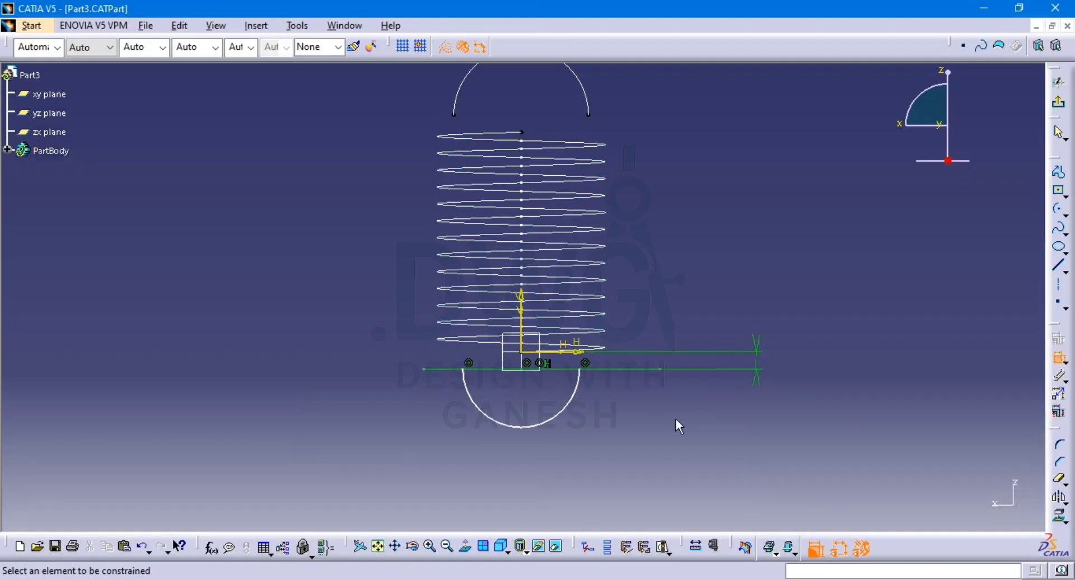
Dimension the lower arc's radius as 4 mm and exit the sketch
{"action": "left_click", "coordinate": [564, 411]}
{"action": "left_click", "coordinate": [567, 439]}
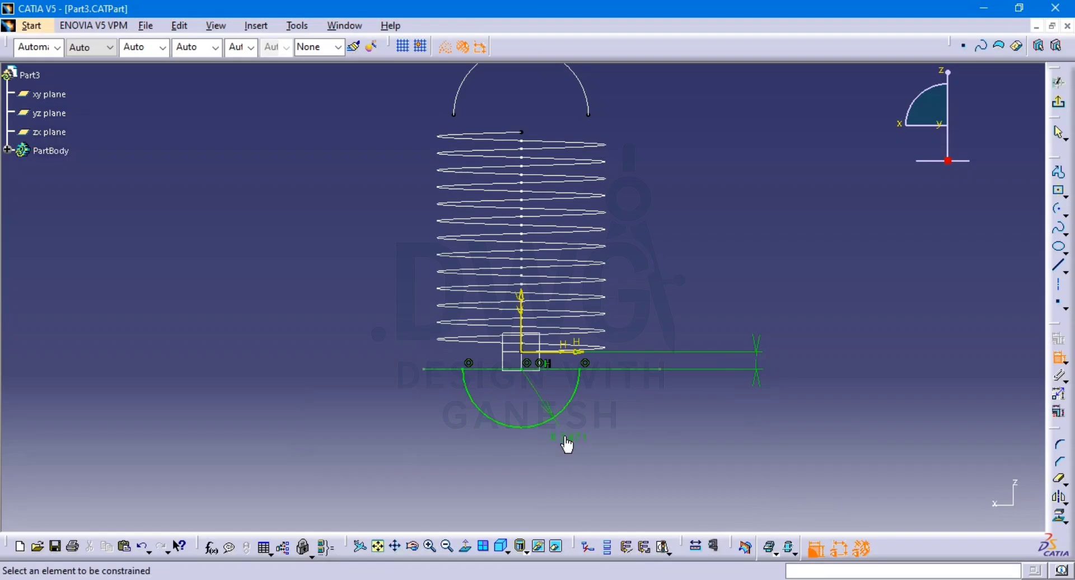
{"action": "double_click", "coordinate": [565, 438]}
{"action": "type", "text": "4"}
{"action": "key", "text": "Return"}
{"action": "middle_click_drag", "start_coordinate": [597, 411], "coordinate": [592, 442], "text": "ctrl"}
{"action": "middle_click_drag", "start_coordinate": [741, 408], "coordinate": [747, 441]}
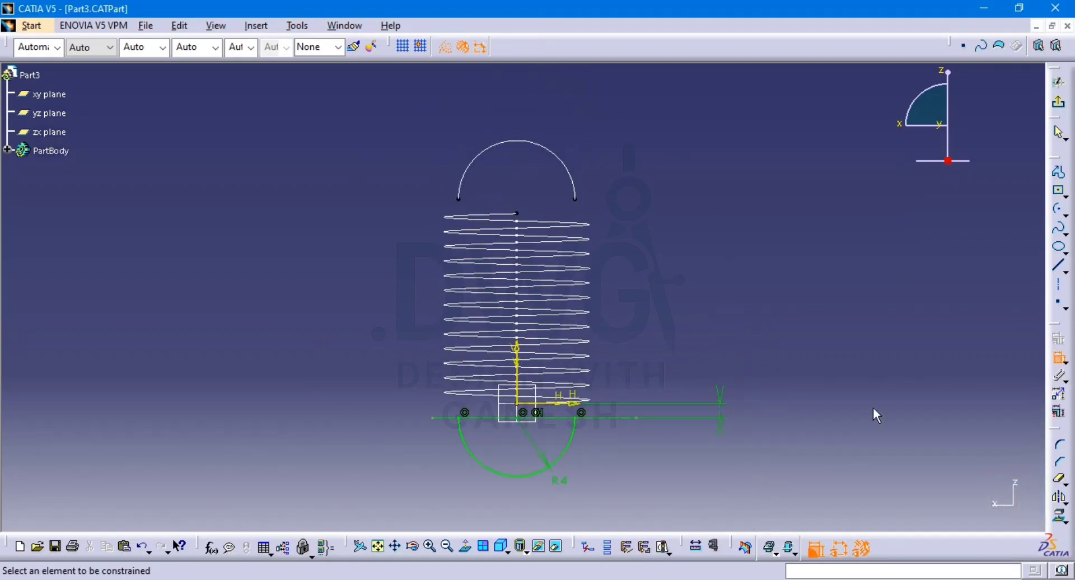
{"action": "left_click", "coordinate": [1059, 105]}
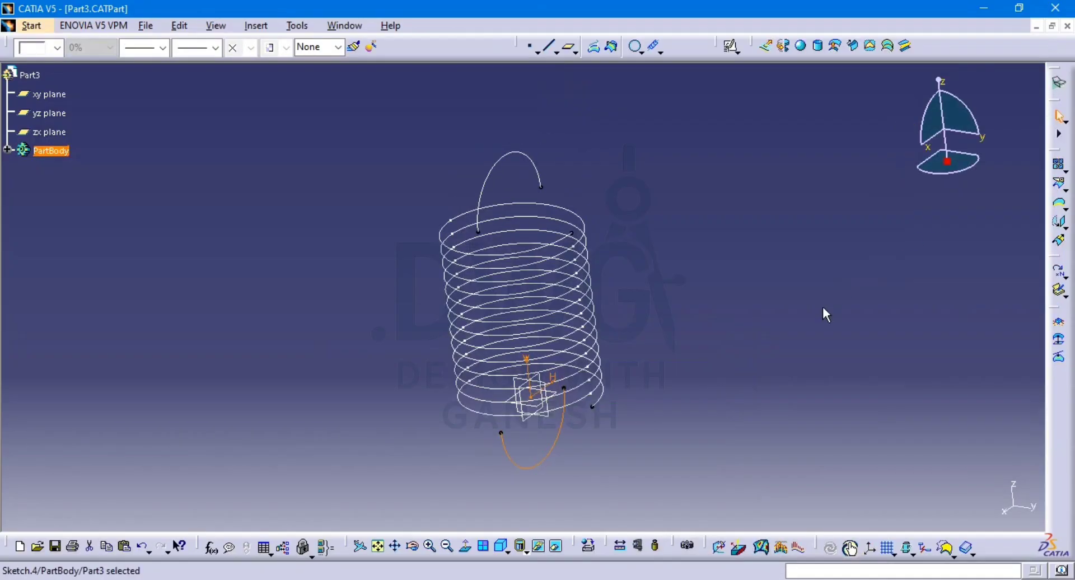
Start a connect curve from an end vertex of the upper hook arc to the helix's upper end vertex
{"action": "middle_click_drag", "start_coordinate": [607, 328], "coordinate": [480, 228]}
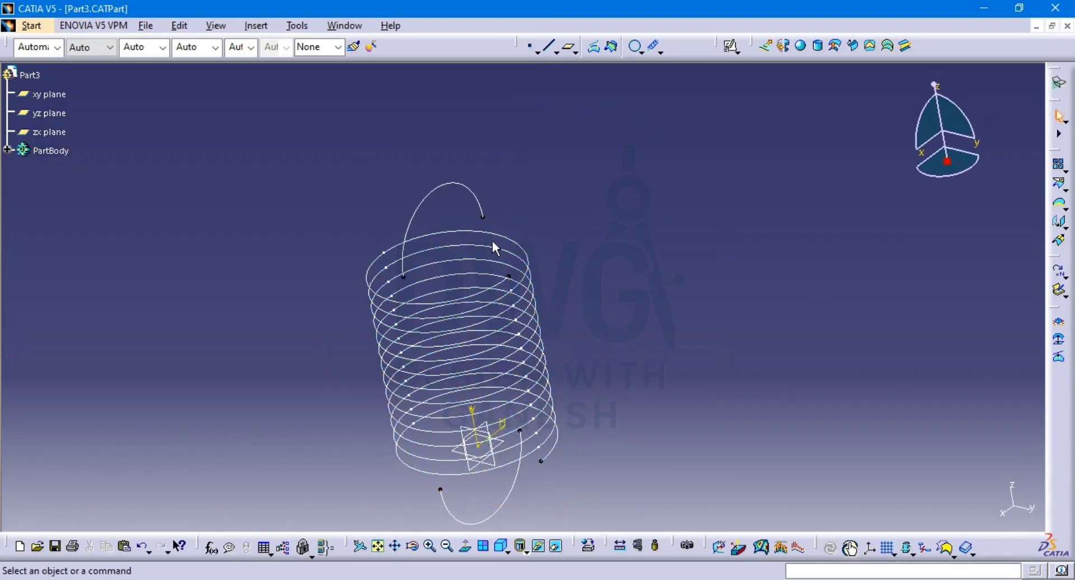
{"action": "left_click", "coordinate": [604, 236]}
{"action": "left_click", "coordinate": [660, 51]}
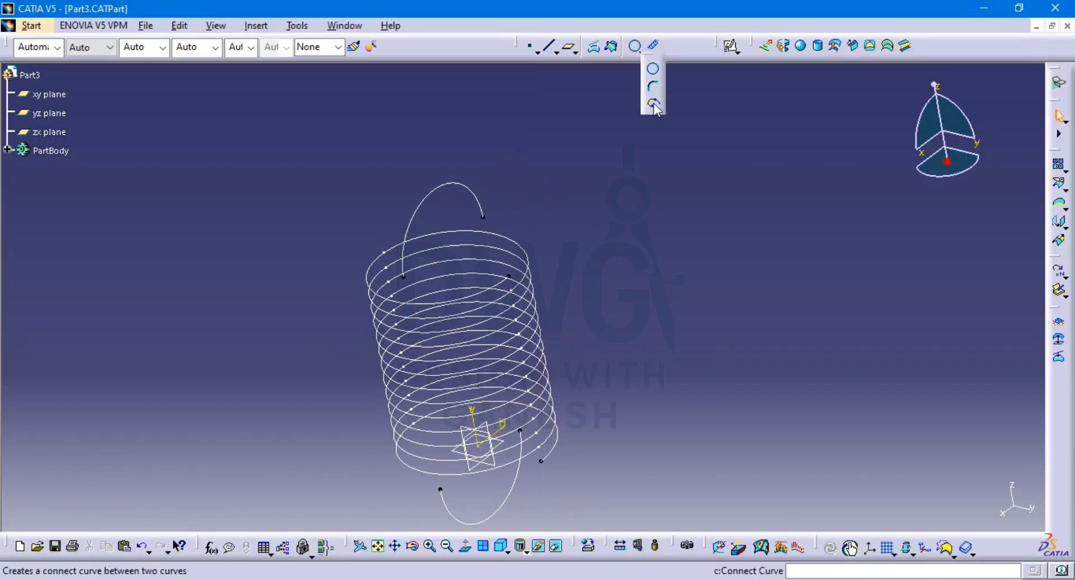
{"action": "left_click", "coordinate": [654, 104]}
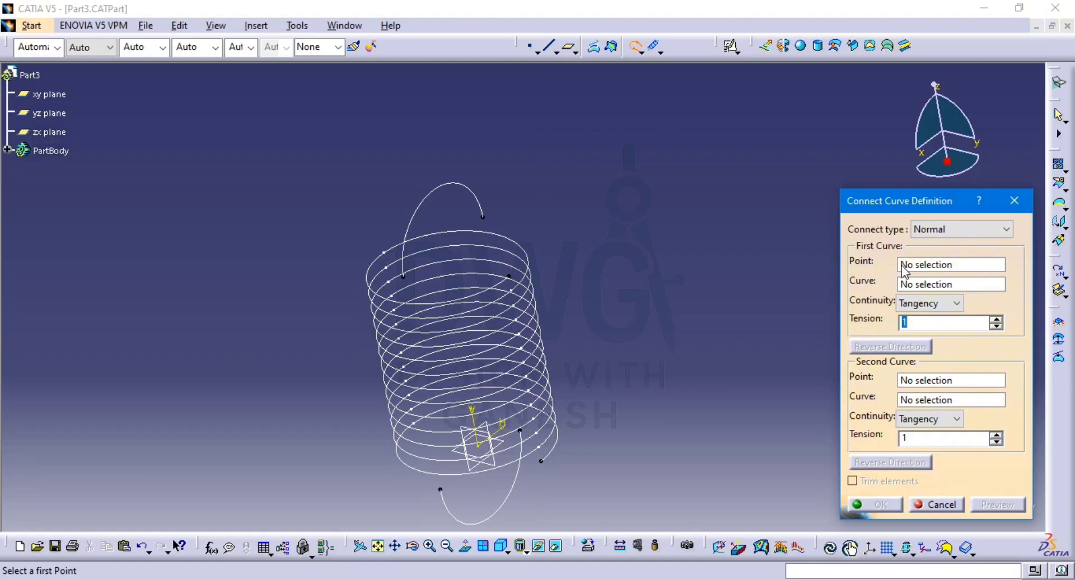
{"action": "left_click", "coordinate": [920, 265]}
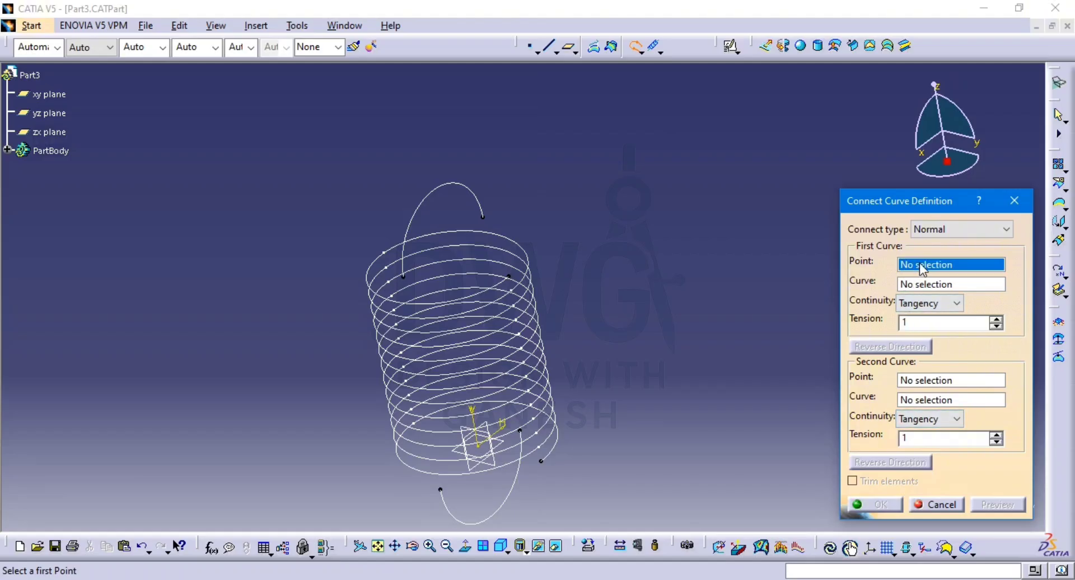
{"action": "left_click", "coordinate": [483, 217]}
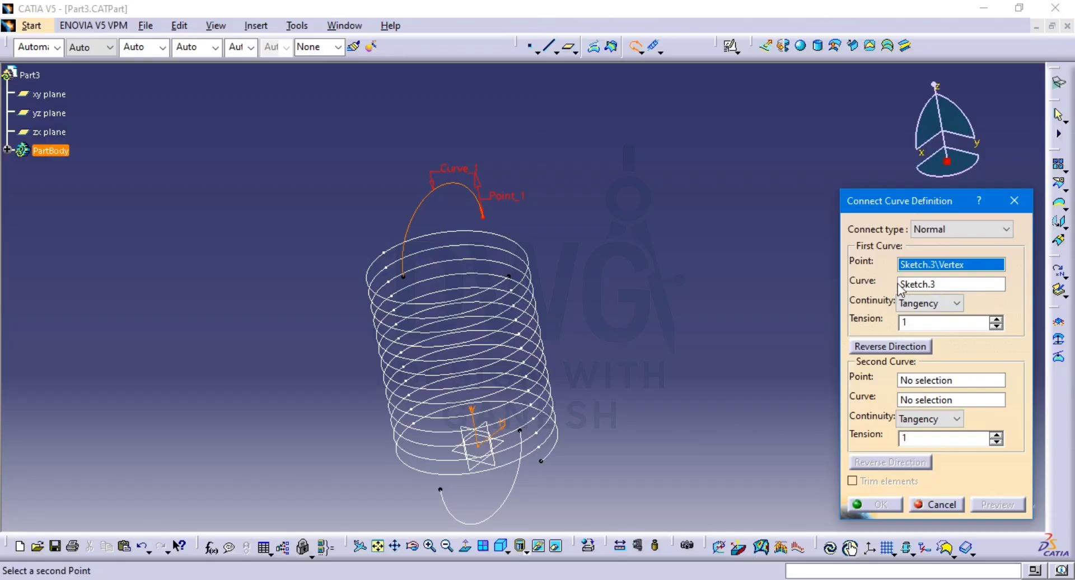
{"action": "left_click", "coordinate": [922, 381]}
{"action": "left_click", "coordinate": [508, 277]}
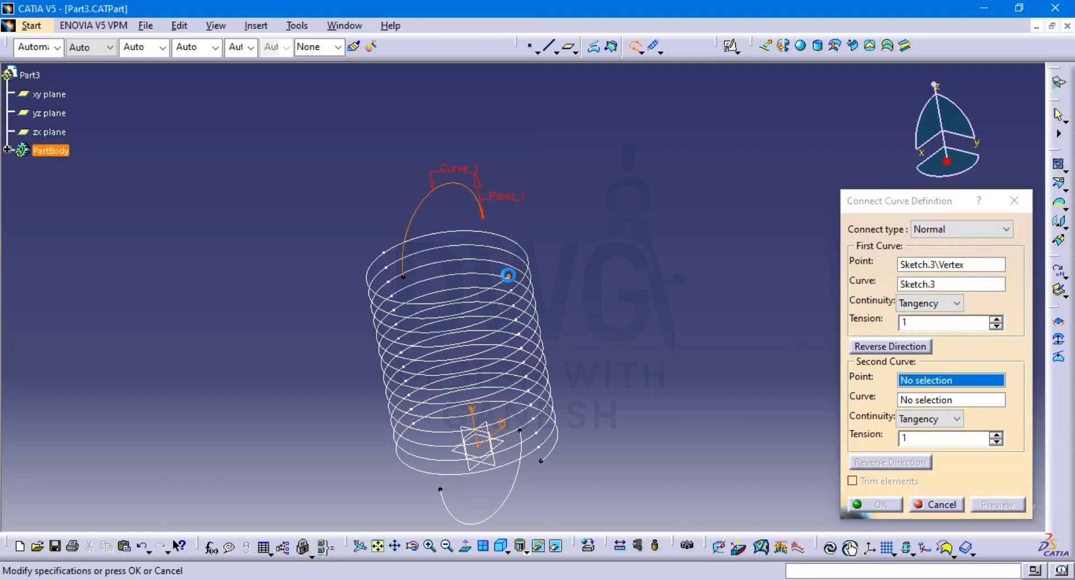
Reverse the connect curve's direction at the upper arc and create the curve with tangency continuity and tension 1 at both ends
{"action": "mouse_move", "coordinate": [510, 284]}
{"action": "middle_mouse_down"}
{"action": "mouse_move", "coordinate": [497, 247]}
{"action": "mouse_move", "coordinate": [509, 302]}
{"action": "middle_mouse_up"}
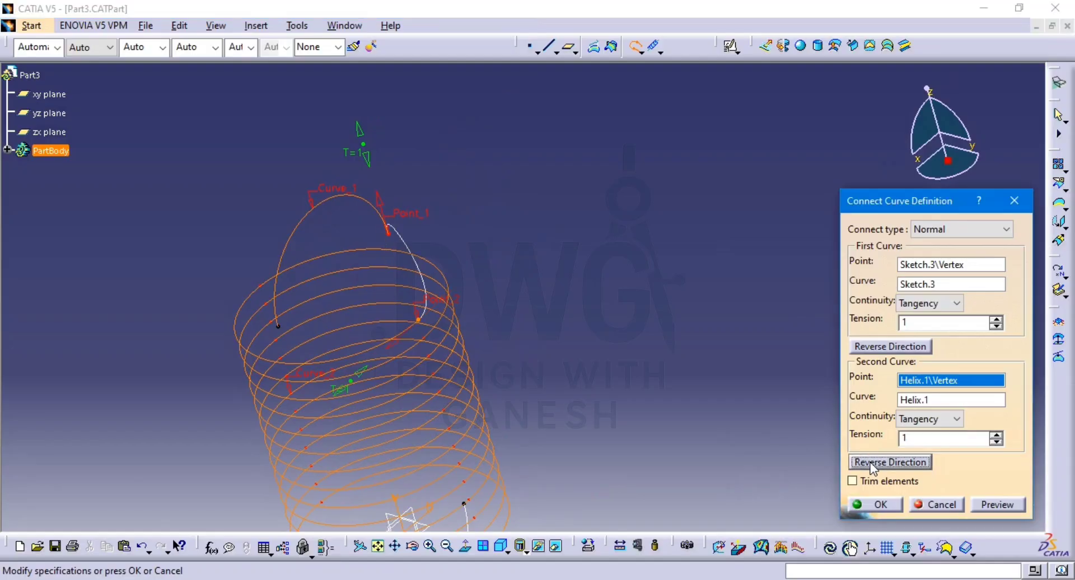
{"action": "middle_click_drag", "start_coordinate": [458, 298], "coordinate": [342, 371]}
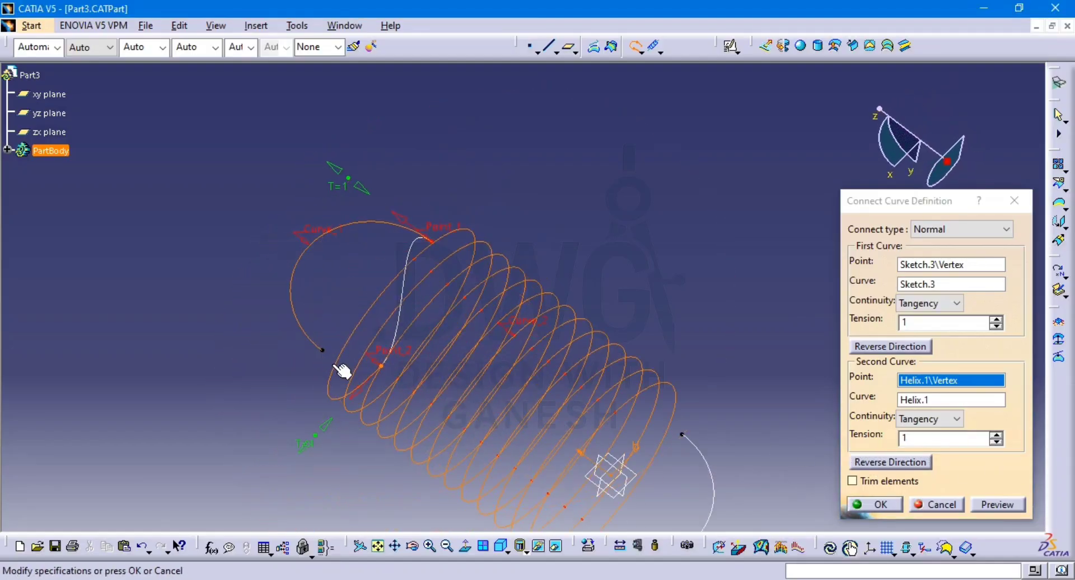
{"action": "left_click", "coordinate": [890, 346]}
{"action": "mouse_move", "coordinate": [415, 234]}
{"action": "middle_mouse_down"}
{"action": "mouse_move", "coordinate": [556, 219]}
{"action": "mouse_move", "coordinate": [530, 182]}
{"action": "mouse_move", "coordinate": [411, 236]}
{"action": "middle_mouse_up"}
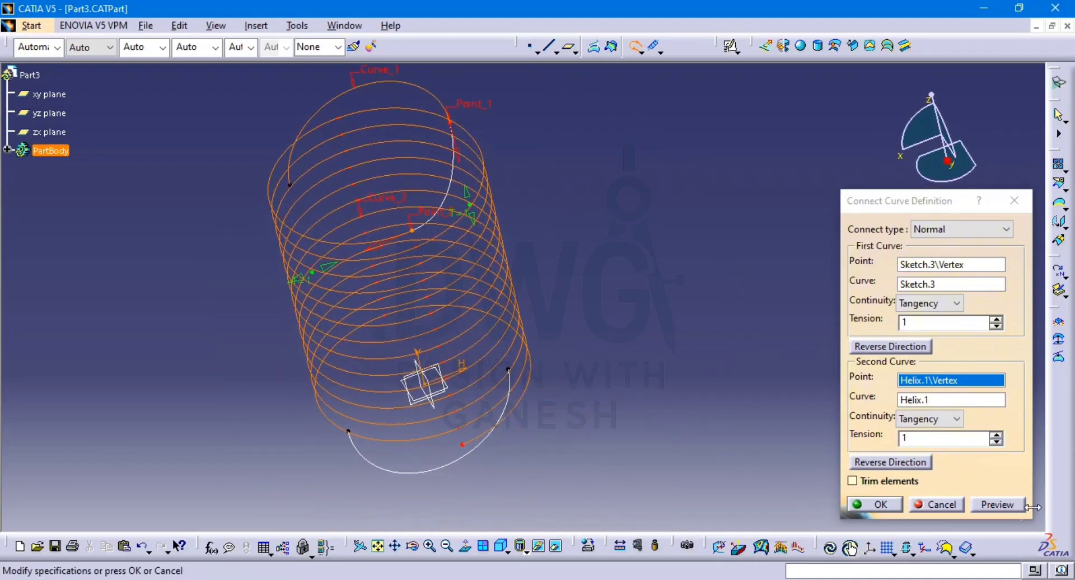
{"action": "left_click", "coordinate": [985, 507]}
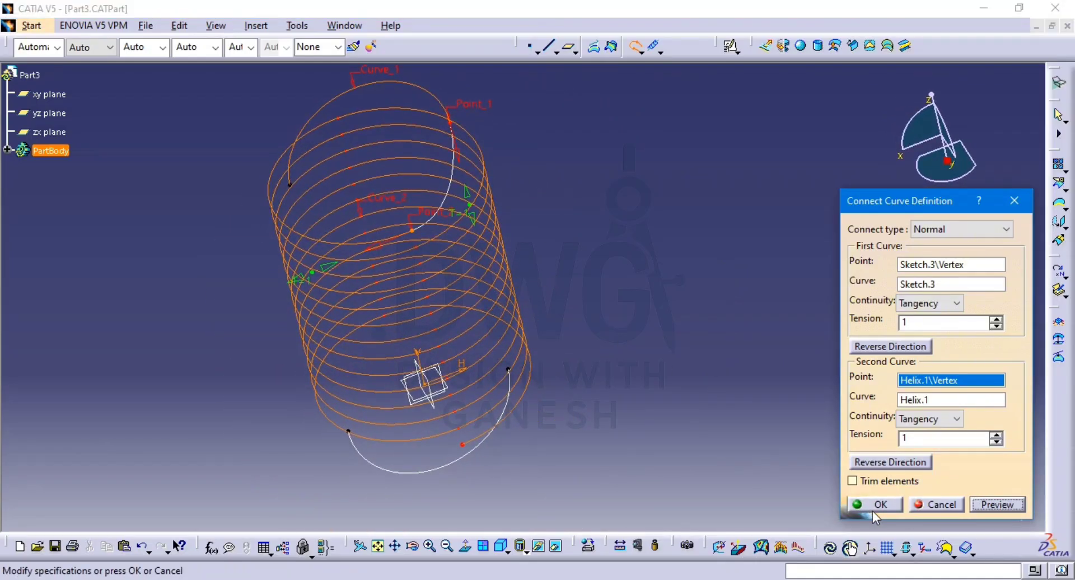
{"action": "left_click", "coordinate": [873, 506]}
{"action": "middle_click_drag", "start_coordinate": [608, 358], "coordinate": [675, 320]}
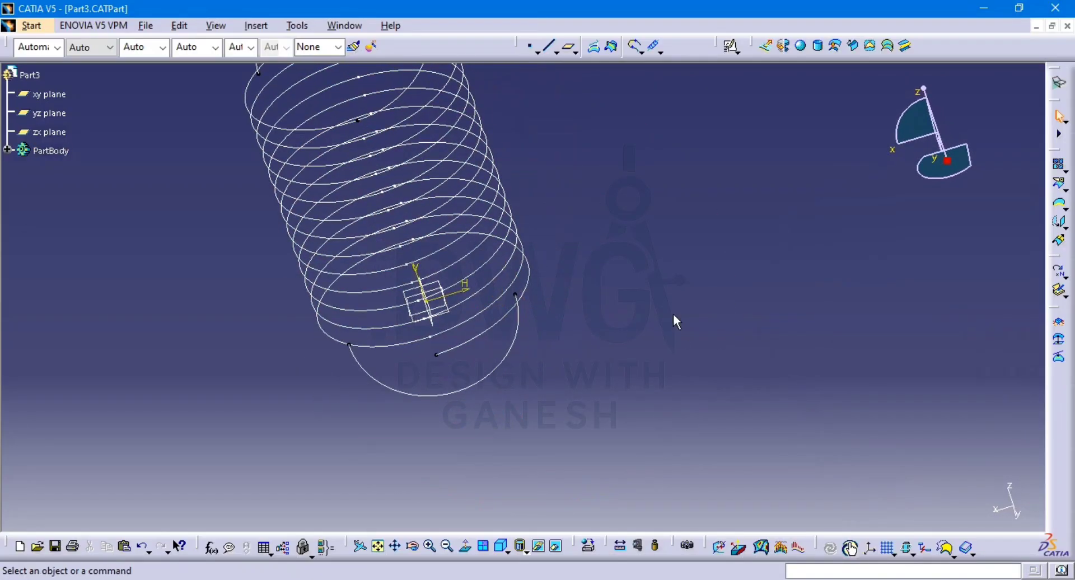
{"action": "left_click", "coordinate": [652, 47]}
{"action": "left_click", "coordinate": [515, 296]}
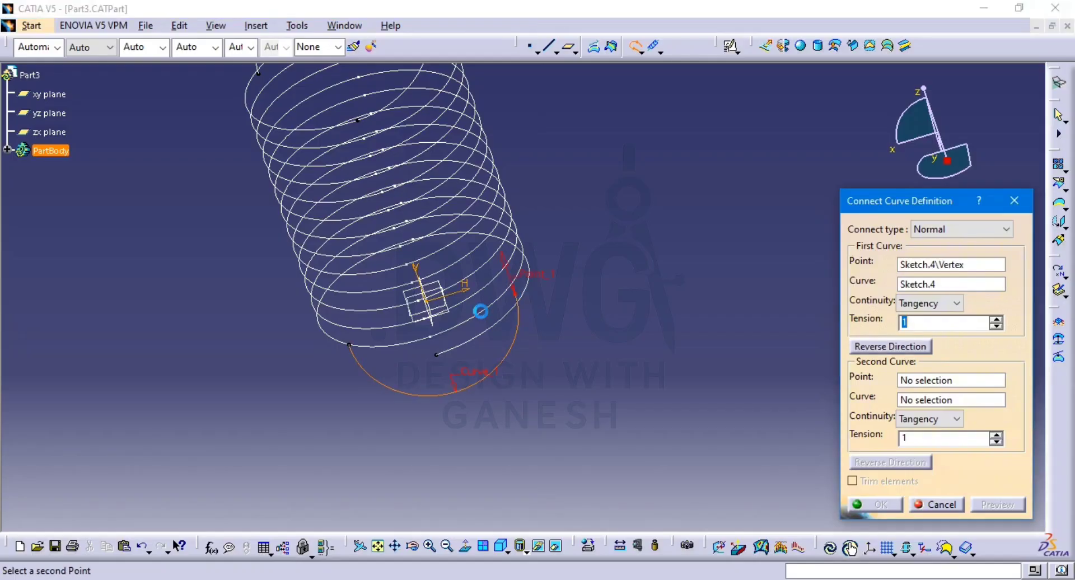
{"action": "middle_click_drag", "start_coordinate": [450, 361], "coordinate": [627, 273]}
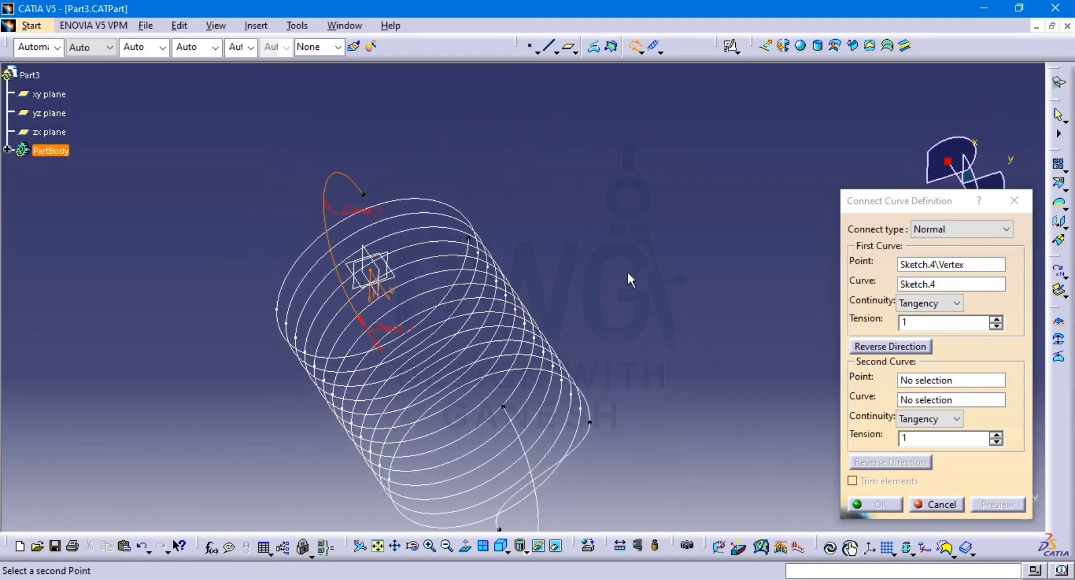
{"action": "left_click", "coordinate": [918, 266]}
{"action": "right_click", "coordinate": [919, 268]}
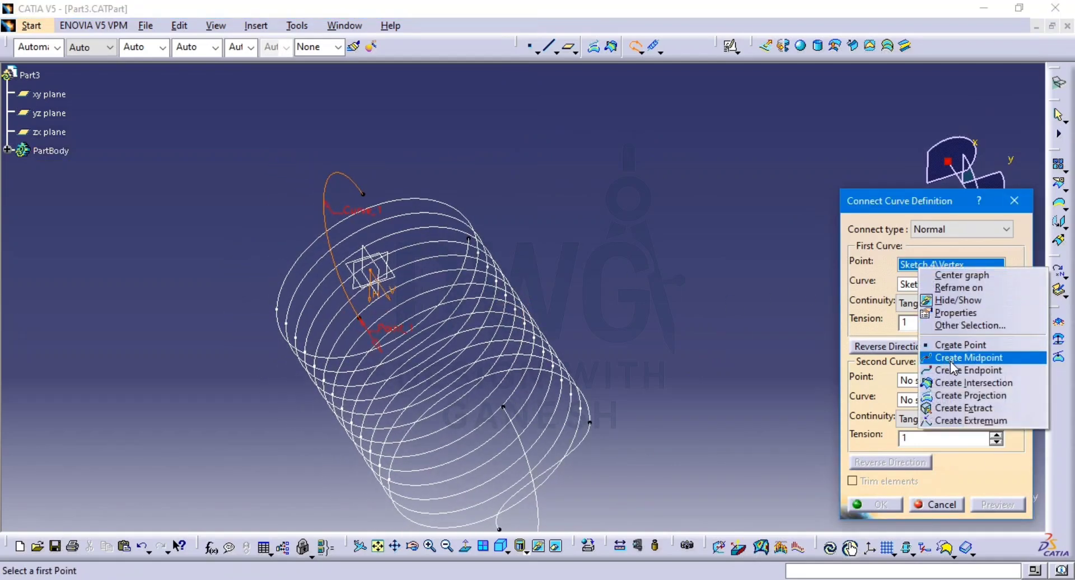
{"action": "right_click", "coordinate": [904, 263]}
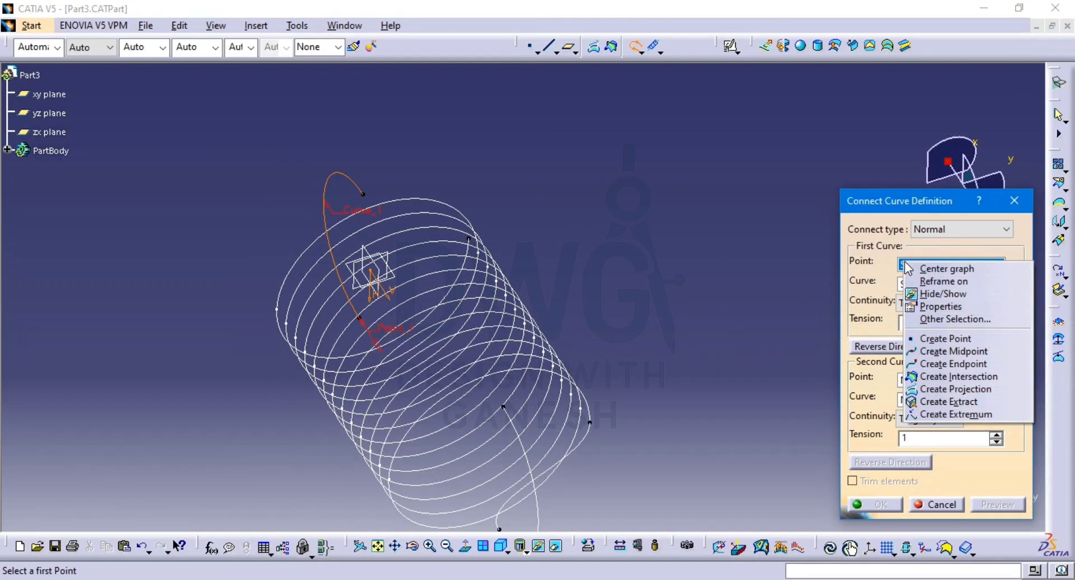
{"action": "left_click", "coordinate": [885, 289]}
{"action": "left_click", "coordinate": [934, 503]}
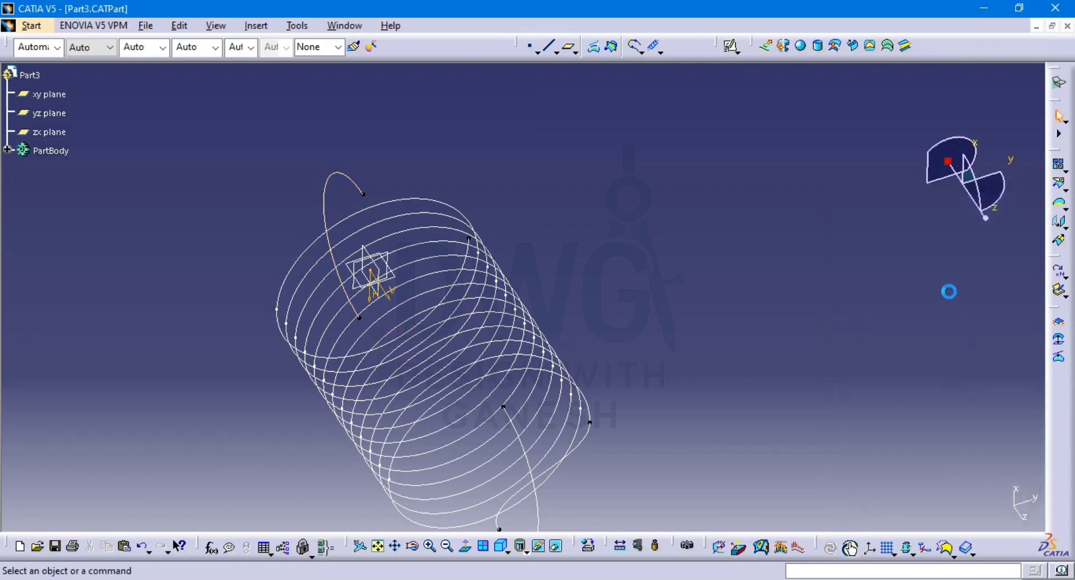
Start a second connect curve from the helix's free upper end vertex to the nearby end vertex of the Sketch.4 hook arc
{"action": "left_click", "coordinate": [634, 48]}
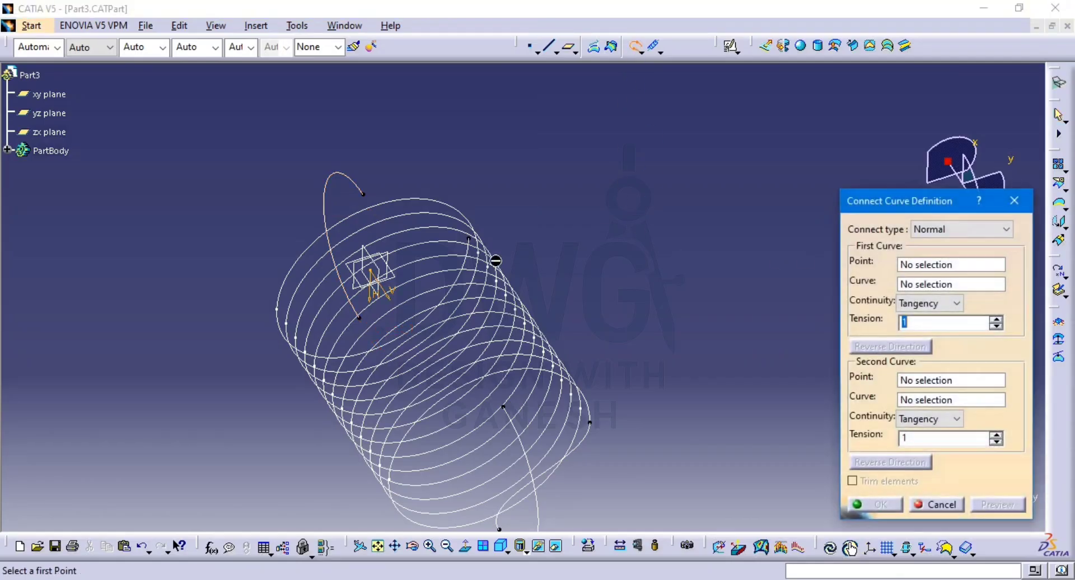
{"action": "left_click", "coordinate": [470, 238]}
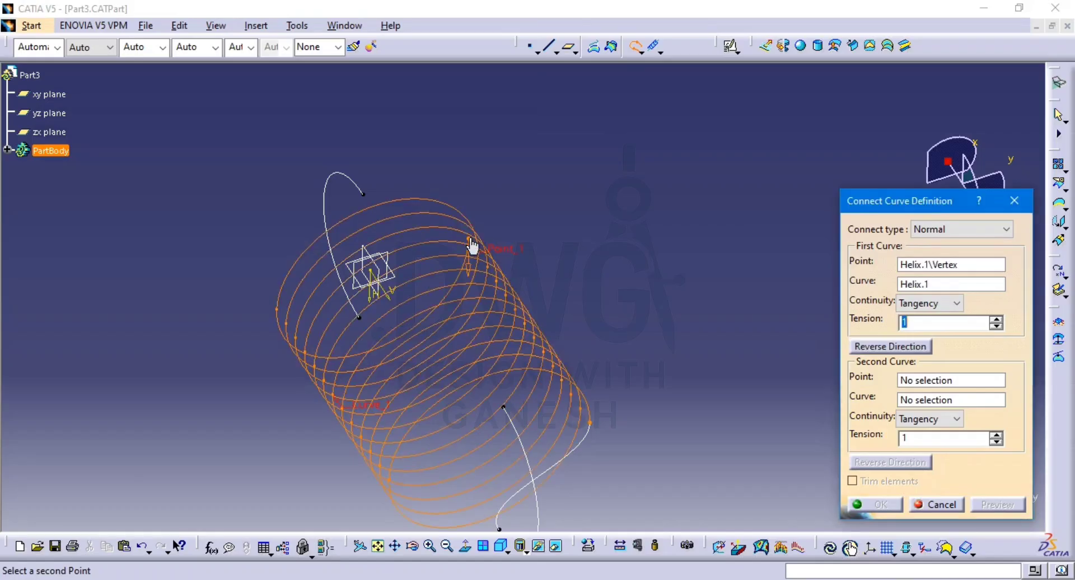
{"action": "middle_click_drag", "start_coordinate": [458, 227], "coordinate": [355, 249]}
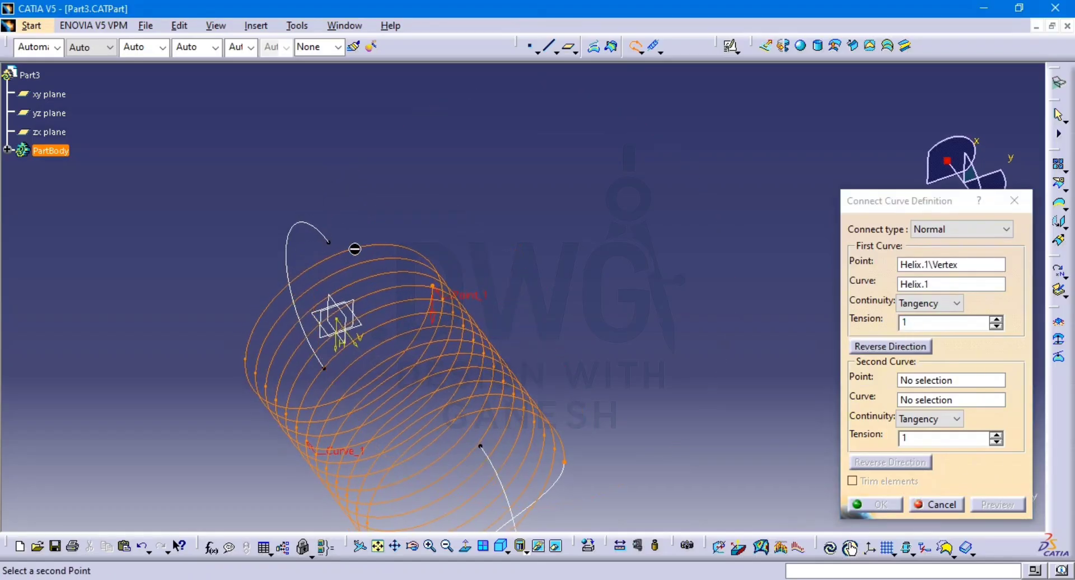
{"action": "left_click", "coordinate": [336, 245]}
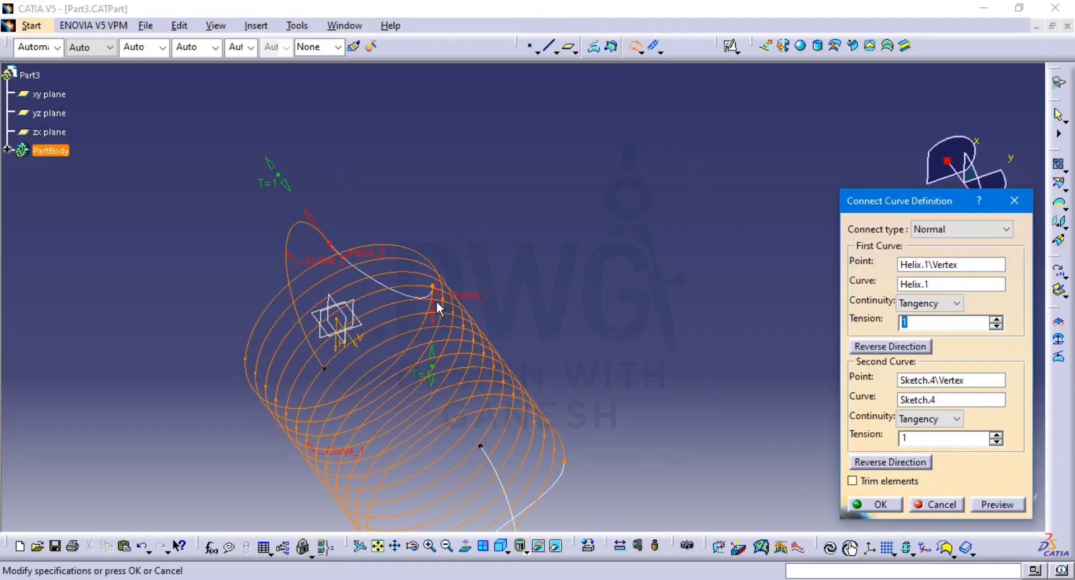
Reverse the connect curve's direction at both ends and create it with tangency continuity and tension 1
{"action": "middle_click_drag", "start_coordinate": [433, 305], "coordinate": [577, 253]}
{"action": "left_click", "coordinate": [895, 460]}
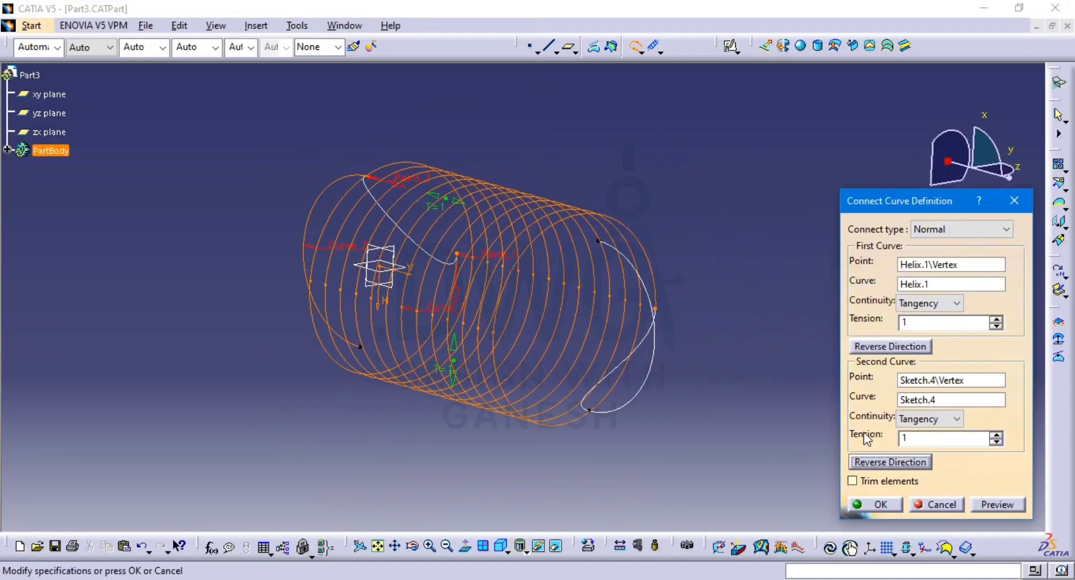
{"action": "left_click", "coordinate": [918, 347]}
{"action": "left_click", "coordinate": [997, 503]}
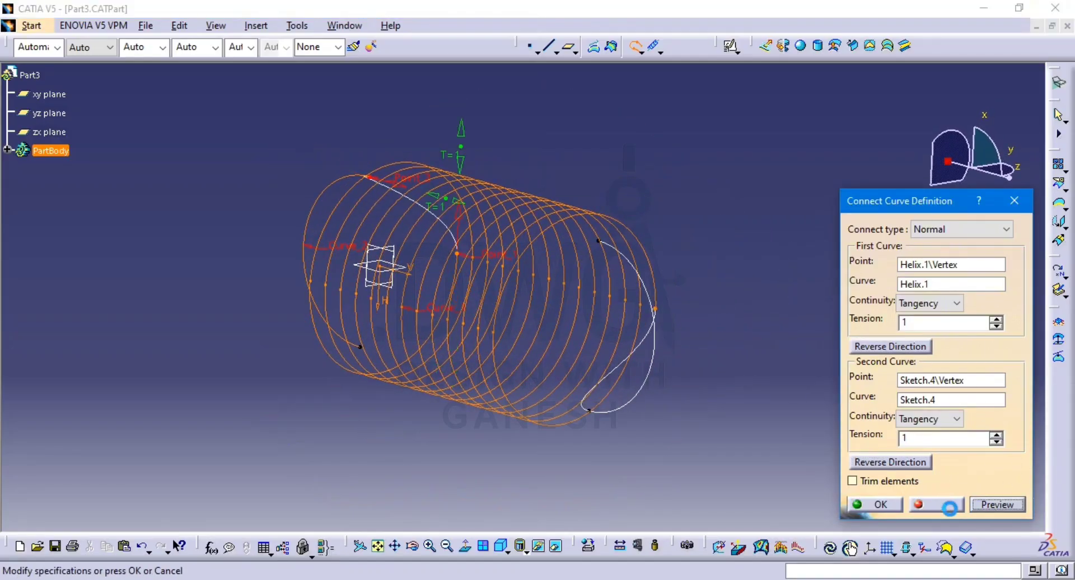
{"action": "left_click", "coordinate": [868, 504]}
Edit the new connect curve and reverse its direction at the Sketch.4 hook arc end
{"action": "middle_click_drag", "start_coordinate": [324, 328], "coordinate": [470, 185]}
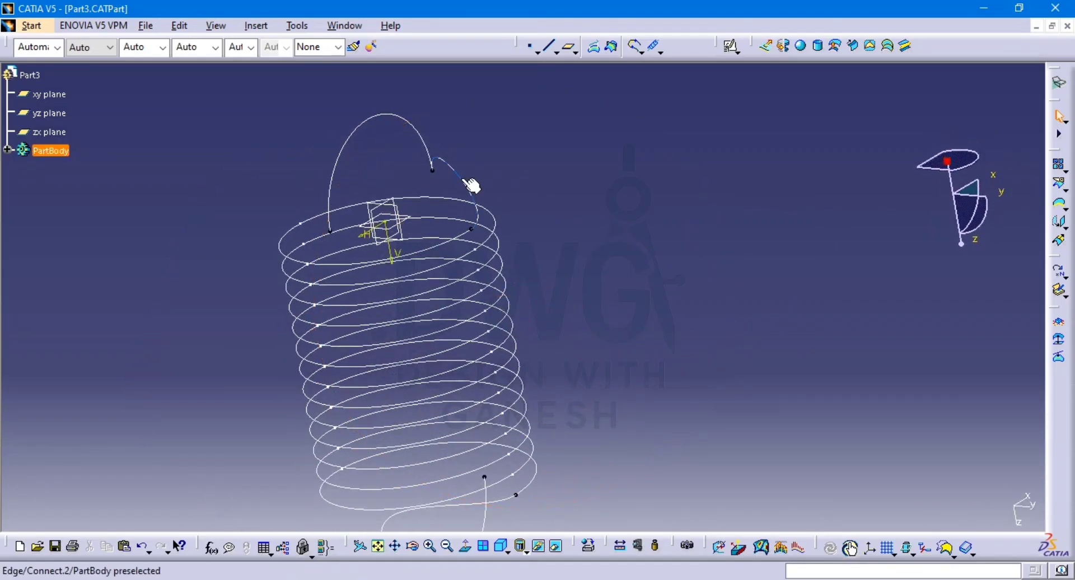
{"action": "double_click", "coordinate": [459, 176]}
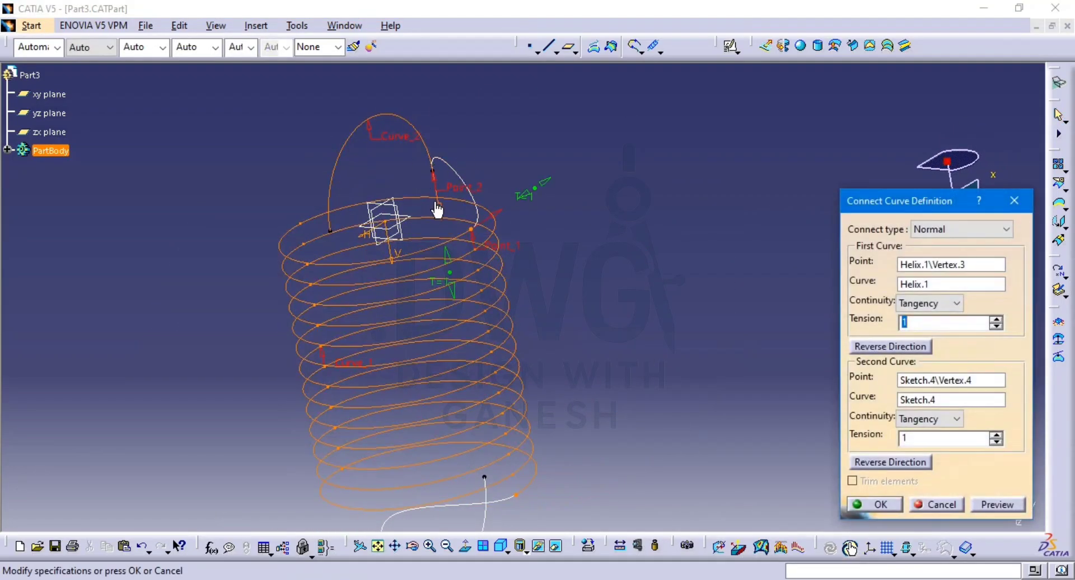
{"action": "left_click", "coordinate": [438, 209]}
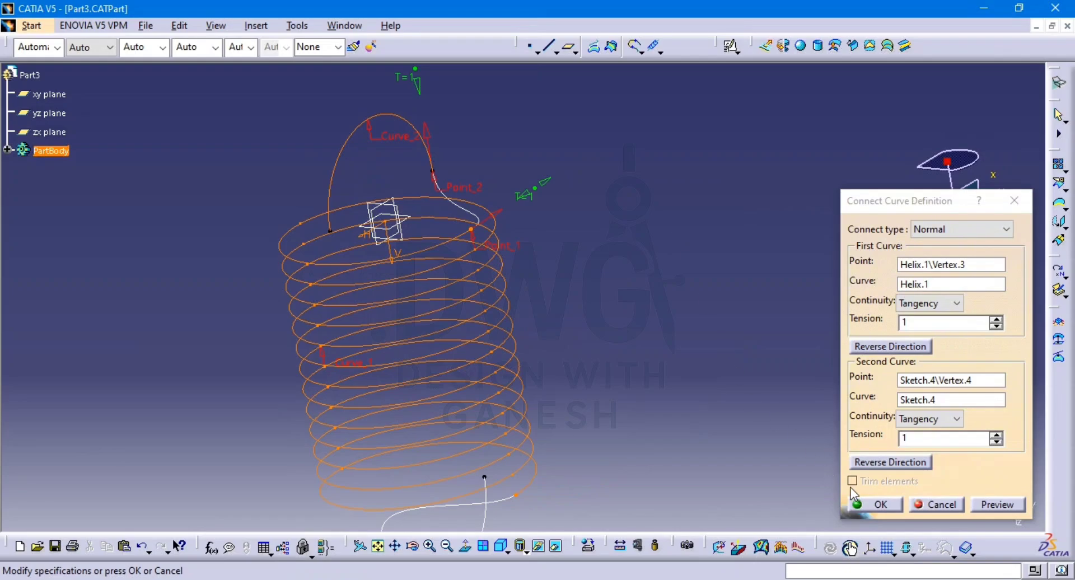
{"action": "left_click", "coordinate": [857, 501]}
Expand the PartBody tree and hide the xy, yz and zx reference planes together
{"action": "middle_click_drag", "start_coordinate": [506, 239], "coordinate": [508, 265]}
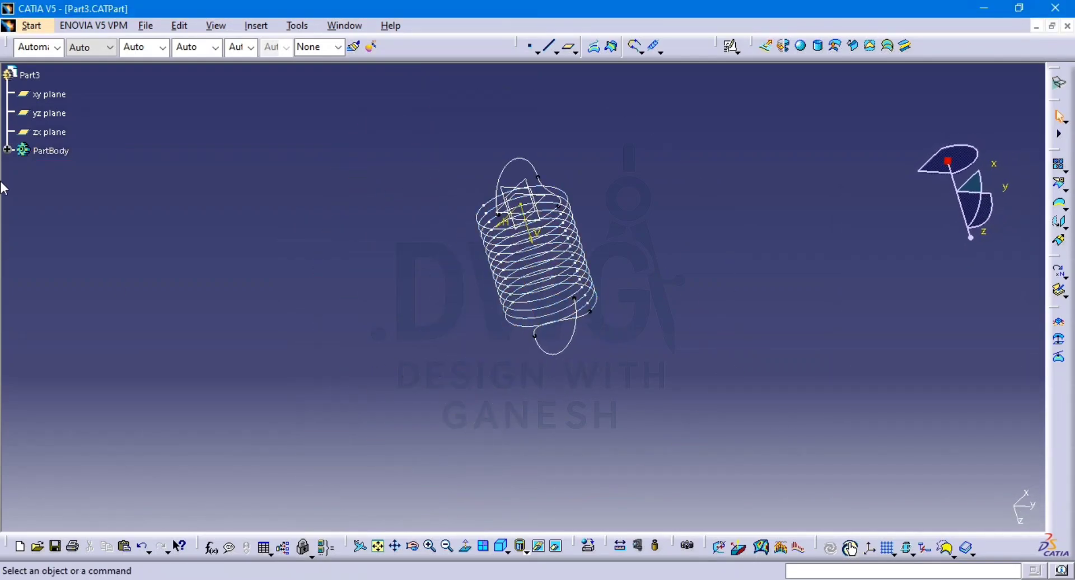
{"action": "left_click", "coordinate": [8, 150]}
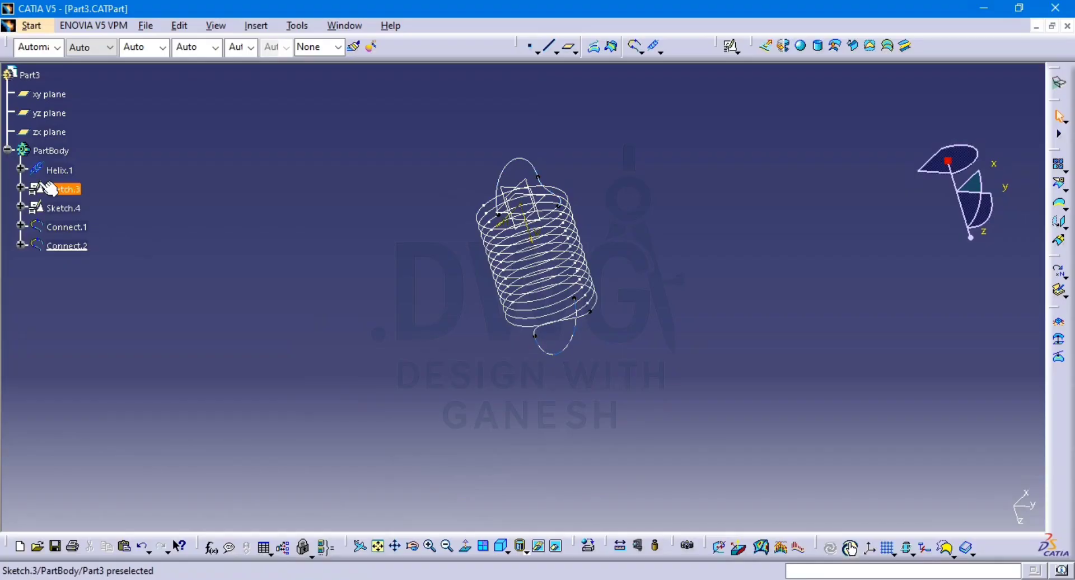
{"action": "left_click", "coordinate": [56, 133]}
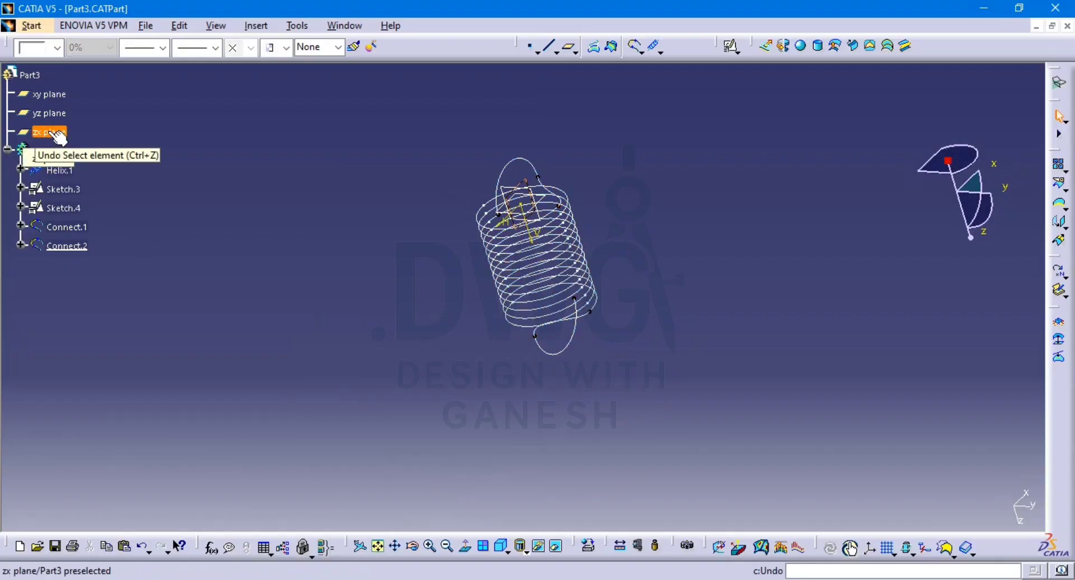
{"action": "left_click", "coordinate": [40, 94], "text": "ctrl"}
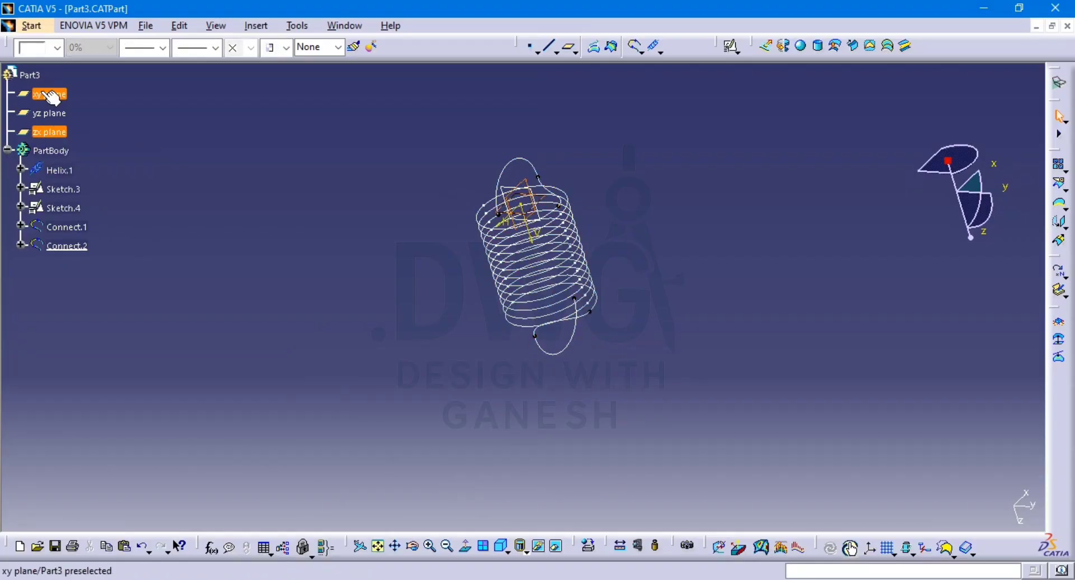
{"action": "right_click", "coordinate": [53, 114]}
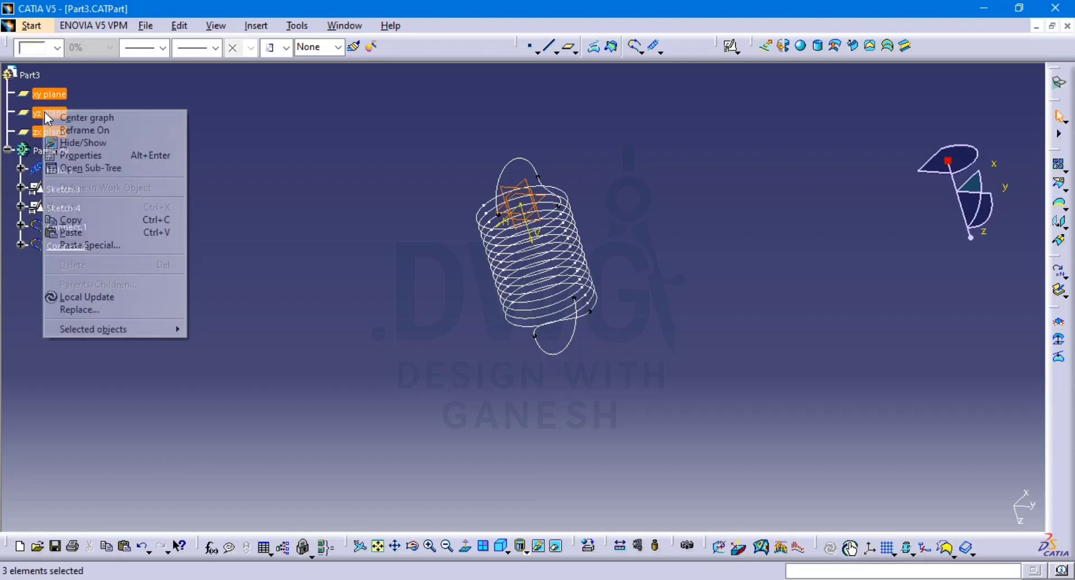
{"action": "left_click", "coordinate": [84, 143]}
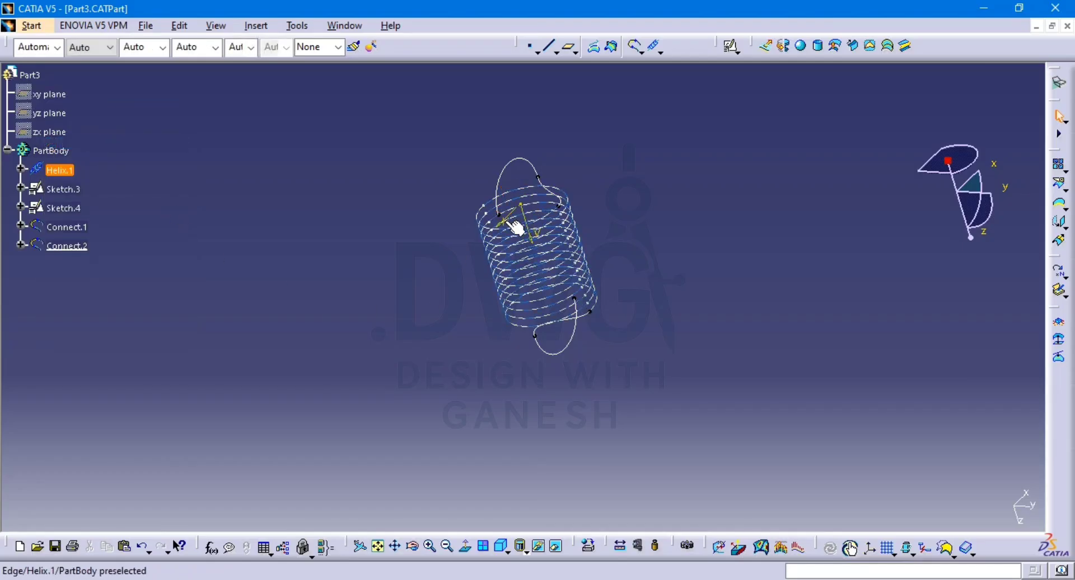
Hide the V direction, H direction and origin of Sketch.4's absolute axis in the model view
{"action": "mouse_move", "coordinate": [512, 224]}
{"action": "middle_mouse_down"}
{"action": "mouse_move", "coordinate": [539, 340]}
{"action": "mouse_move", "coordinate": [559, 378]}
{"action": "middle_mouse_up"}
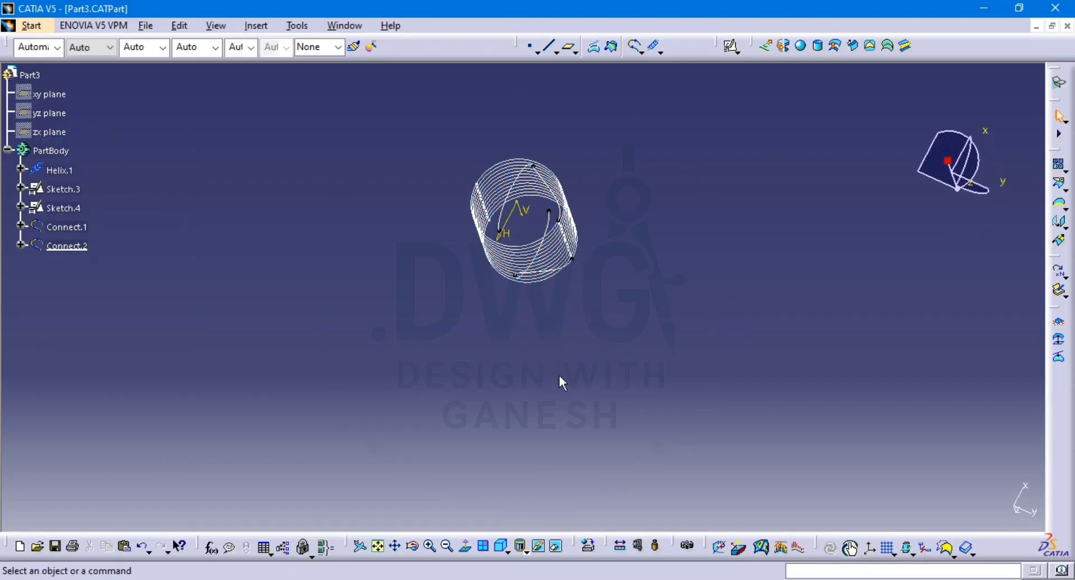
{"action": "right_click", "coordinate": [525, 213]}
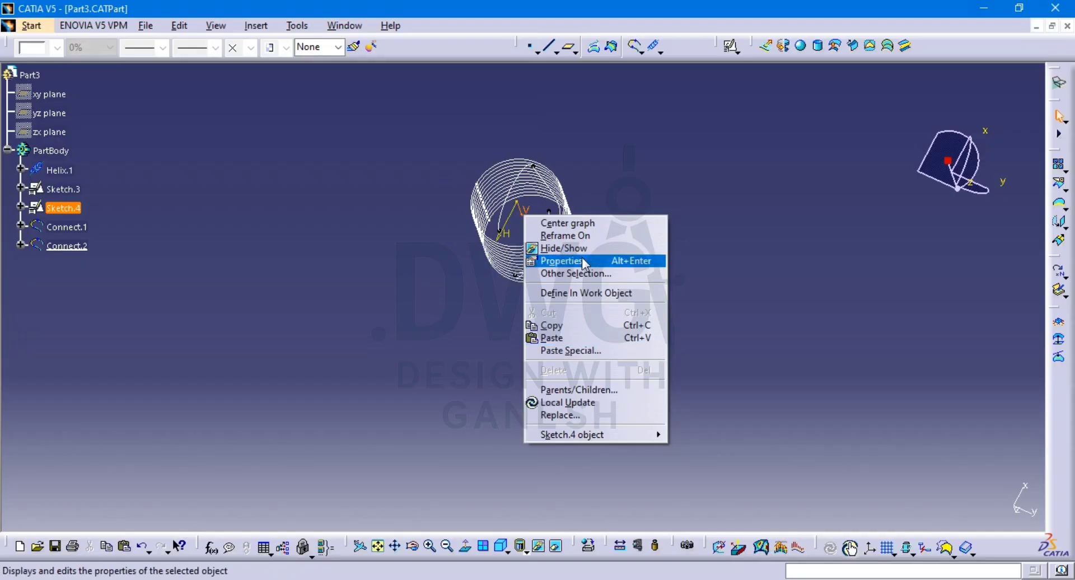
{"action": "left_click", "coordinate": [568, 249]}
{"action": "right_click", "coordinate": [514, 238]}
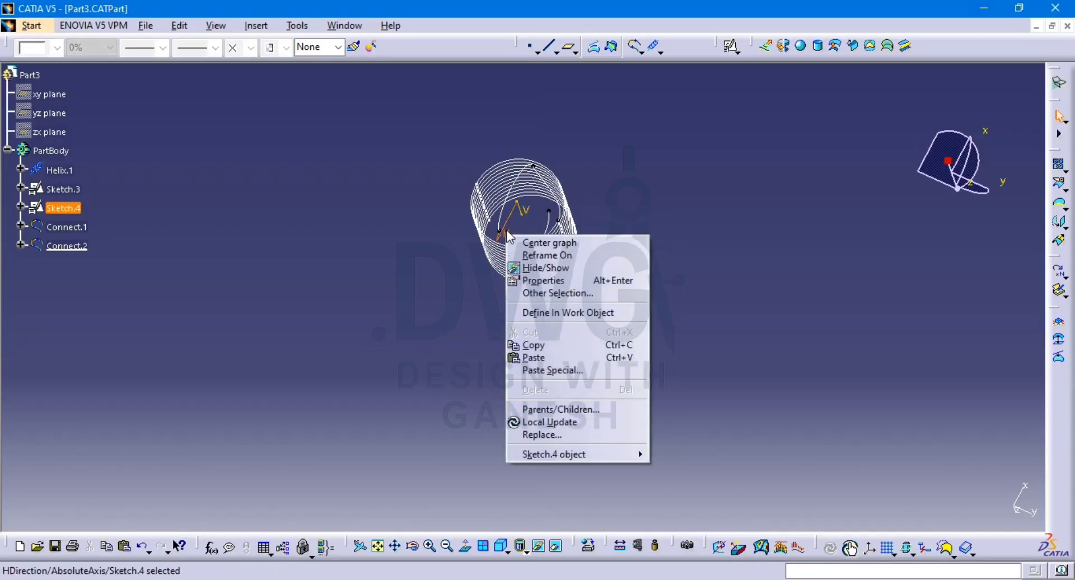
{"action": "left_click", "coordinate": [552, 266]}
{"action": "left_click", "coordinate": [515, 200]}
{"action": "right_click", "coordinate": [516, 200]}
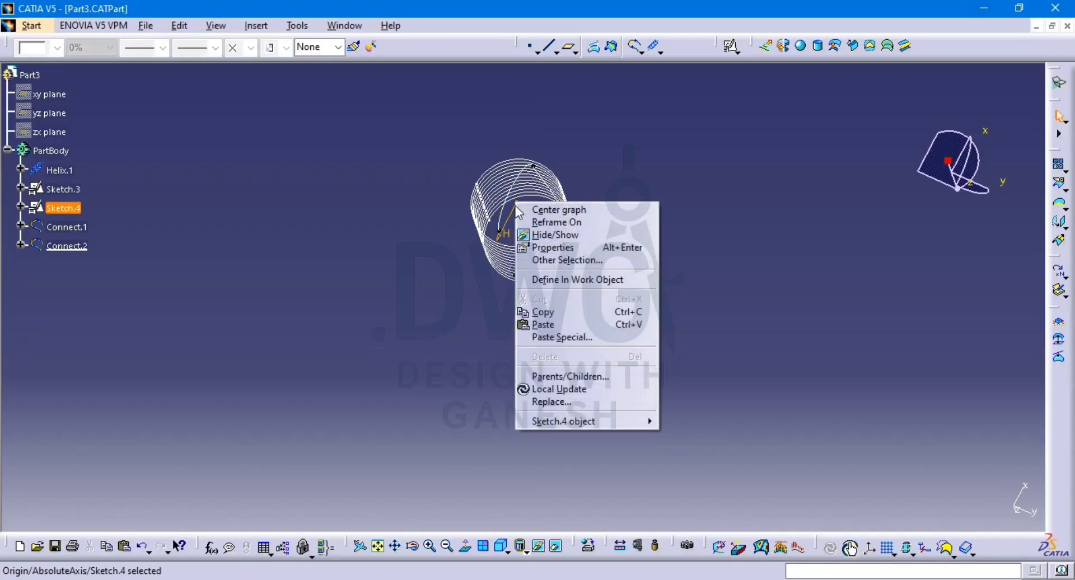
{"action": "left_click", "coordinate": [569, 236]}
Hide the V direction, origin and H direction of Sketch.3's absolute axis in the model view
{"action": "right_click", "coordinate": [521, 211]}
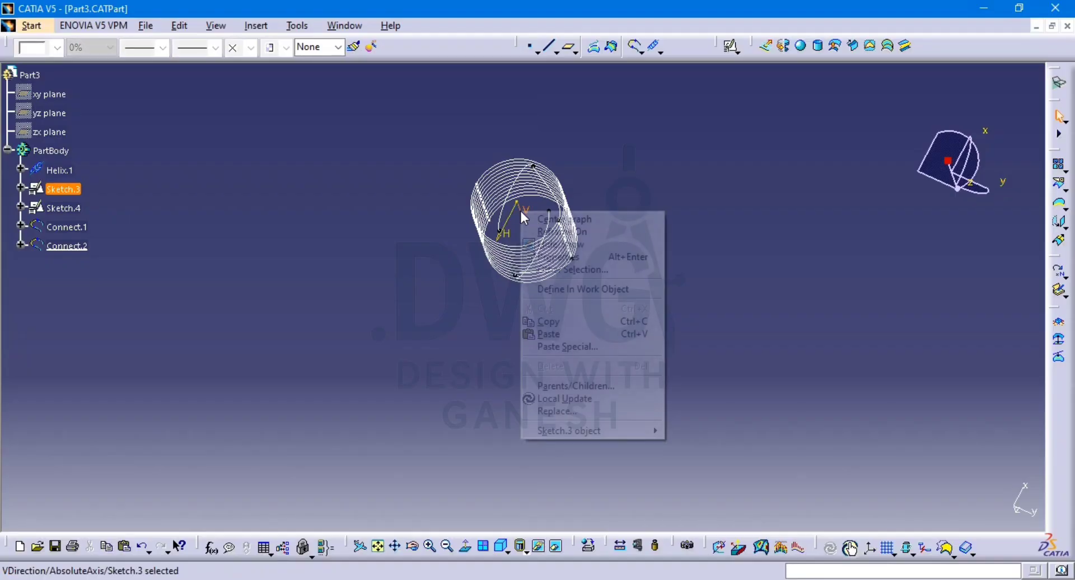
{"action": "left_click", "coordinate": [563, 243]}
{"action": "right_click", "coordinate": [519, 203]}
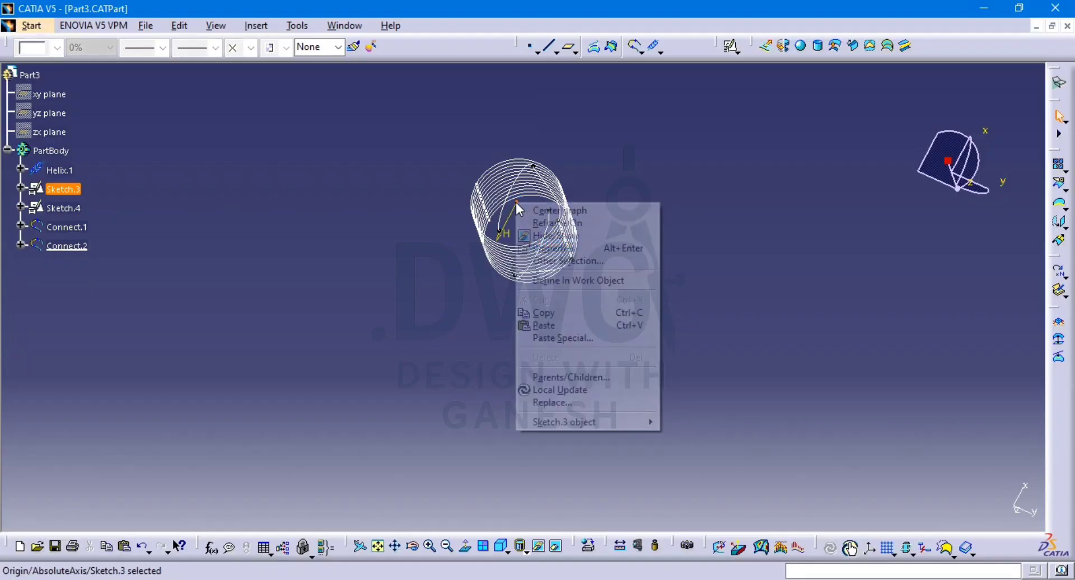
{"action": "left_click", "coordinate": [564, 233]}
{"action": "right_click", "coordinate": [516, 215]}
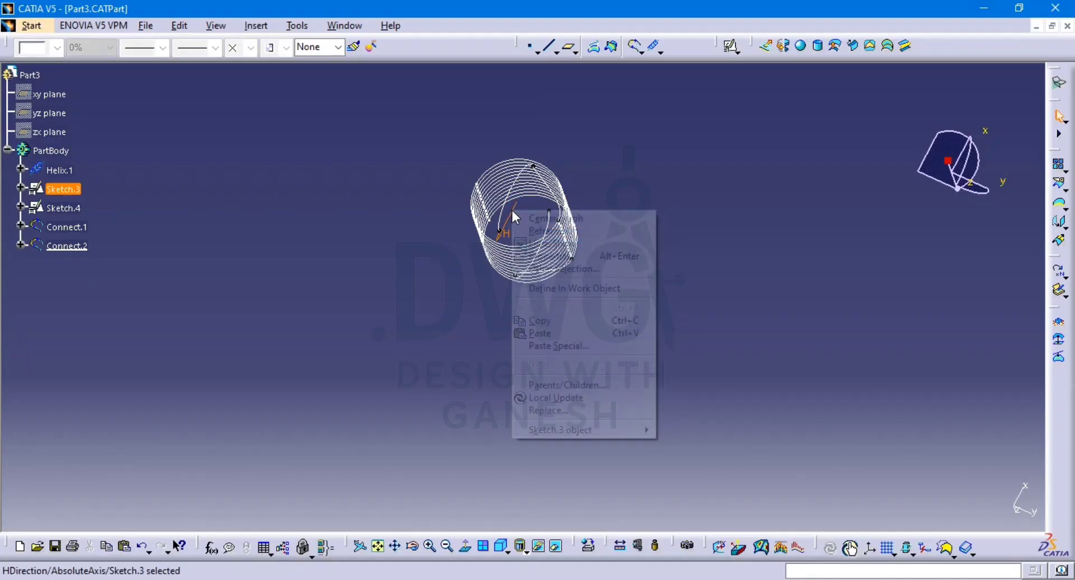
{"action": "left_click", "coordinate": [553, 242]}
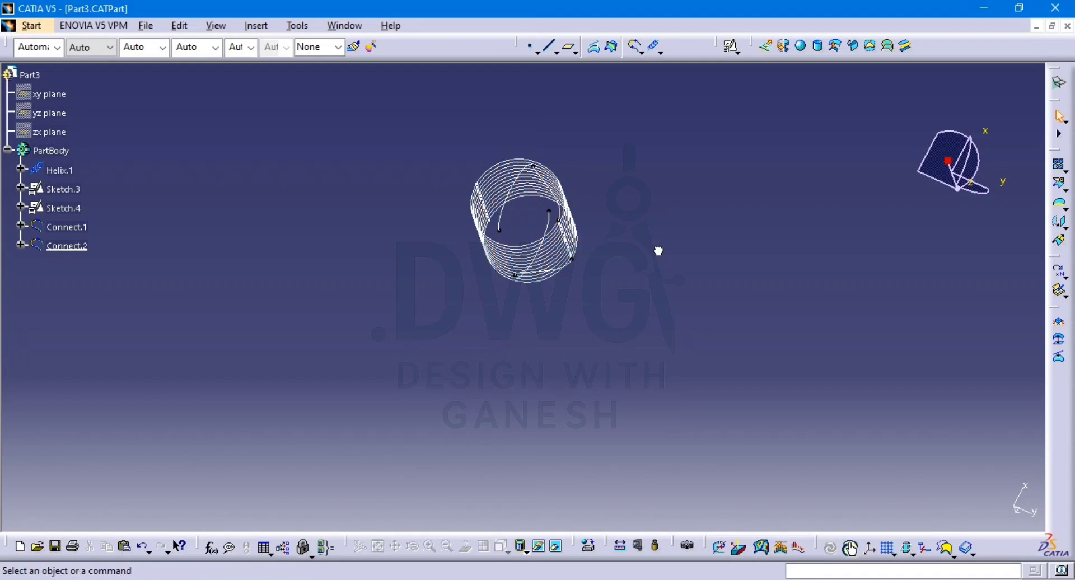
Join Sketch.4, Connect.2, Helix.1, Connect.1 and Sketch.3 into one curve with a 0.001 mm merging distance
{"action": "middle_click_drag", "start_coordinate": [442, 235], "coordinate": [534, 172]}
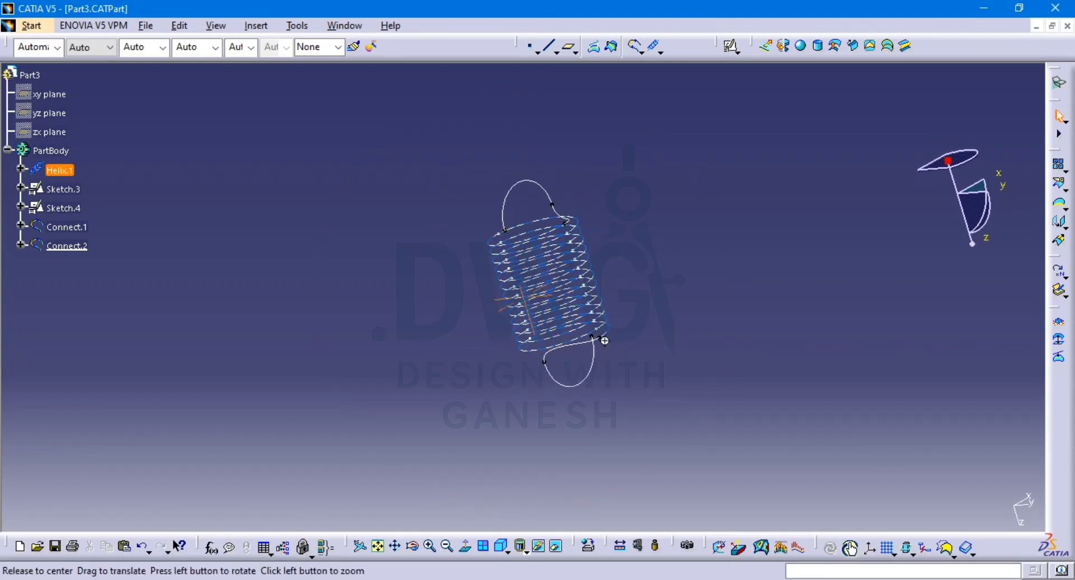
{"action": "middle_click_drag", "start_coordinate": [602, 341], "coordinate": [311, 240]}
{"action": "middle_click_drag", "start_coordinate": [392, 268], "coordinate": [475, 291]}
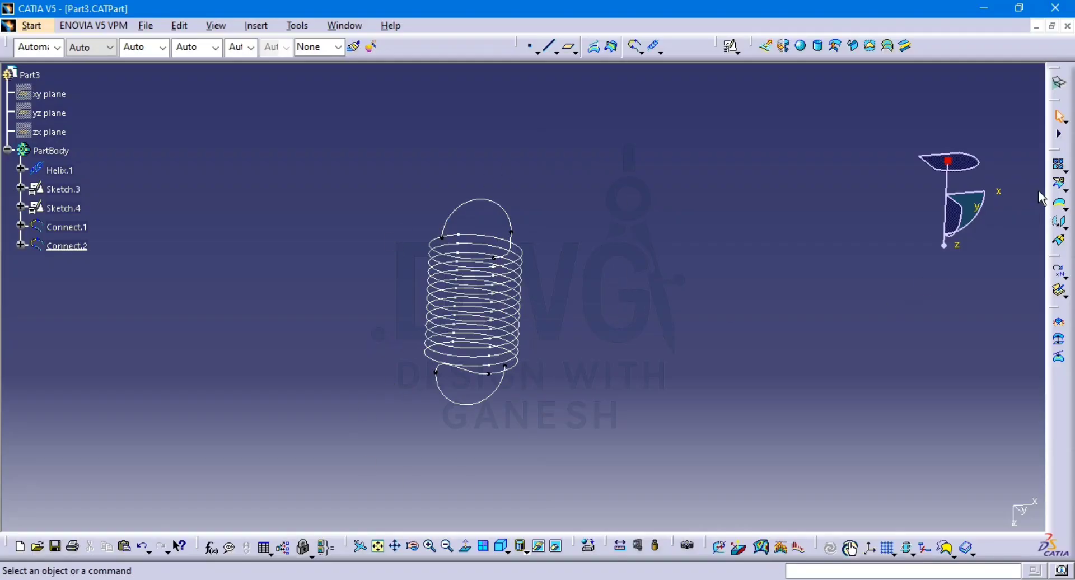
{"action": "left_click", "coordinate": [1063, 171]}
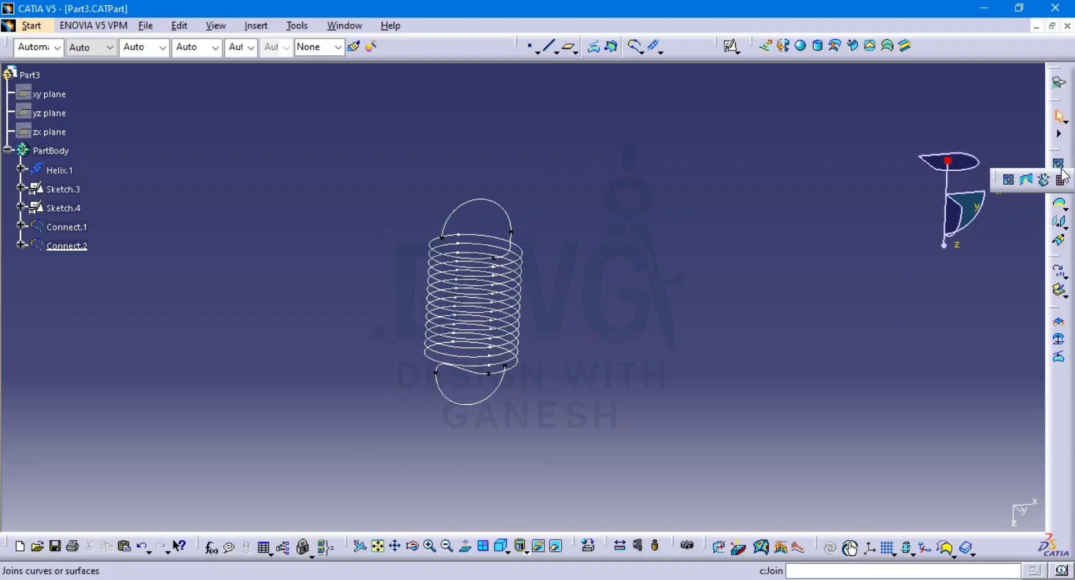
{"action": "left_click", "coordinate": [1010, 180]}
{"action": "left_click", "coordinate": [493, 225]}
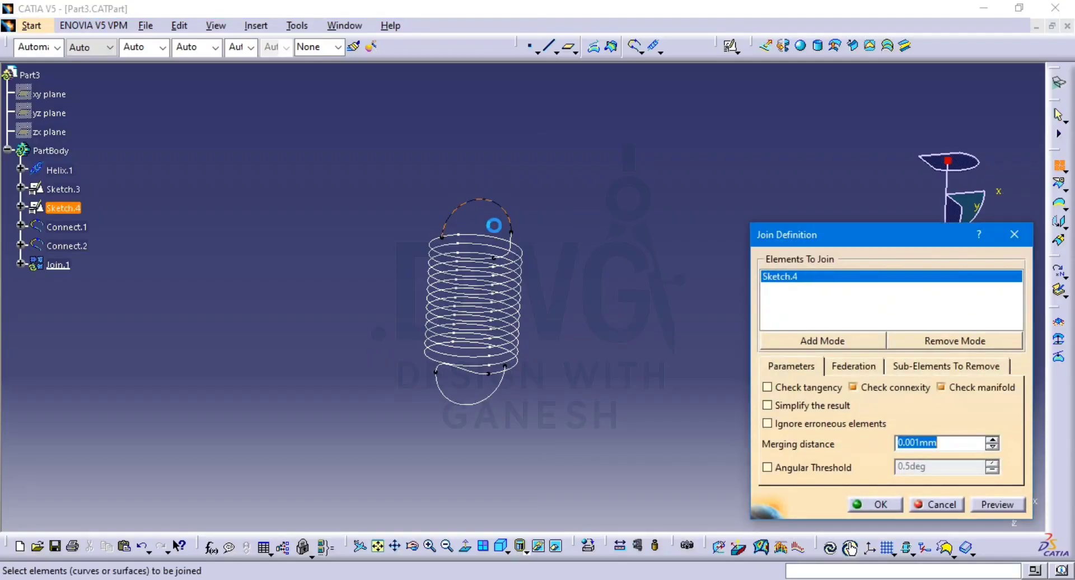
{"action": "left_click", "coordinate": [518, 253]}
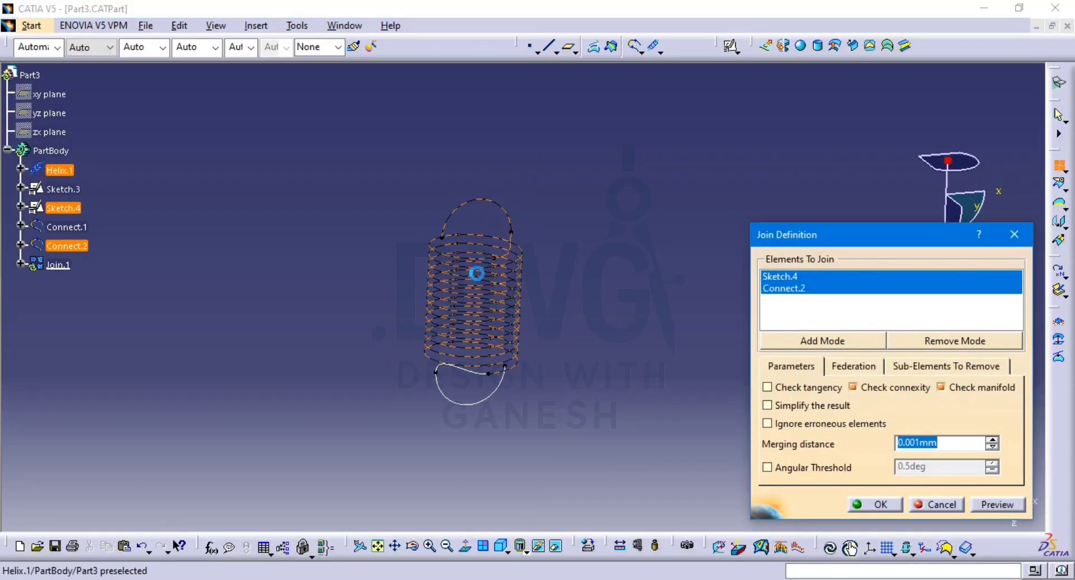
{"action": "left_click", "coordinate": [472, 271]}
{"action": "left_click", "coordinate": [467, 371]}
{"action": "left_click", "coordinate": [463, 405]}
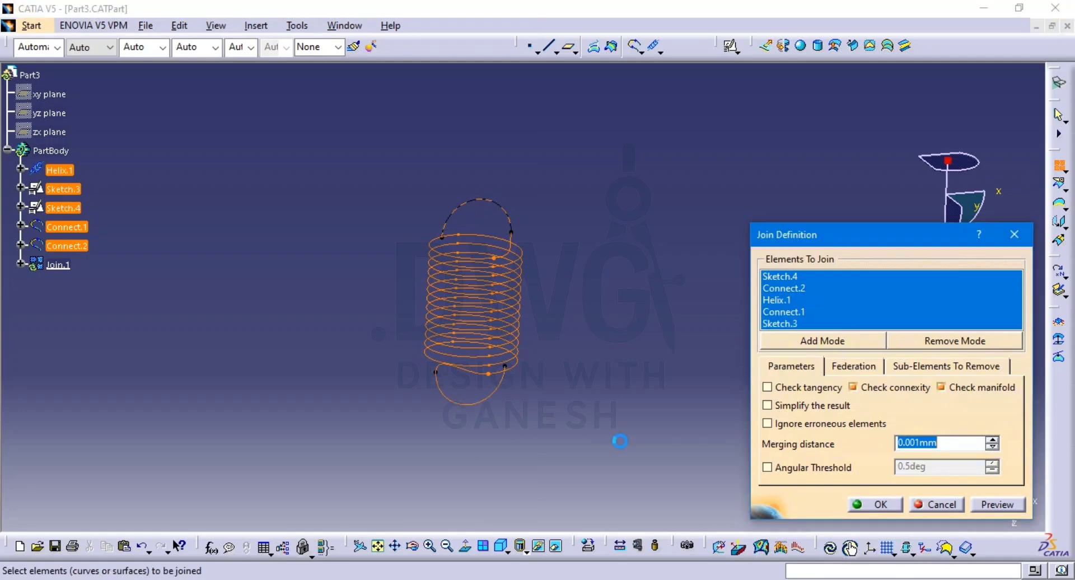
{"action": "left_click", "coordinate": [984, 505]}
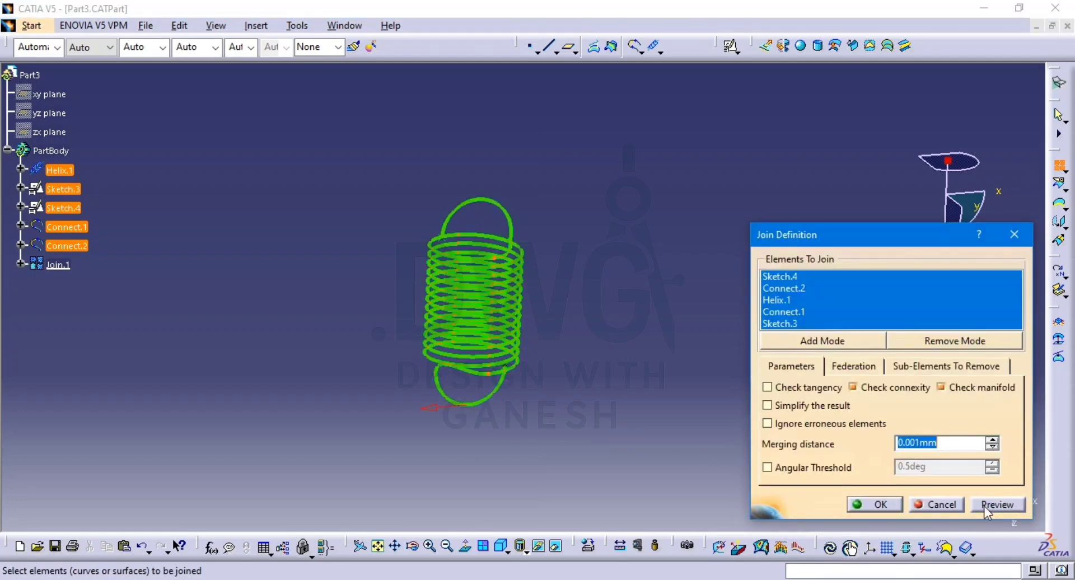
{"action": "left_click", "coordinate": [881, 505]}
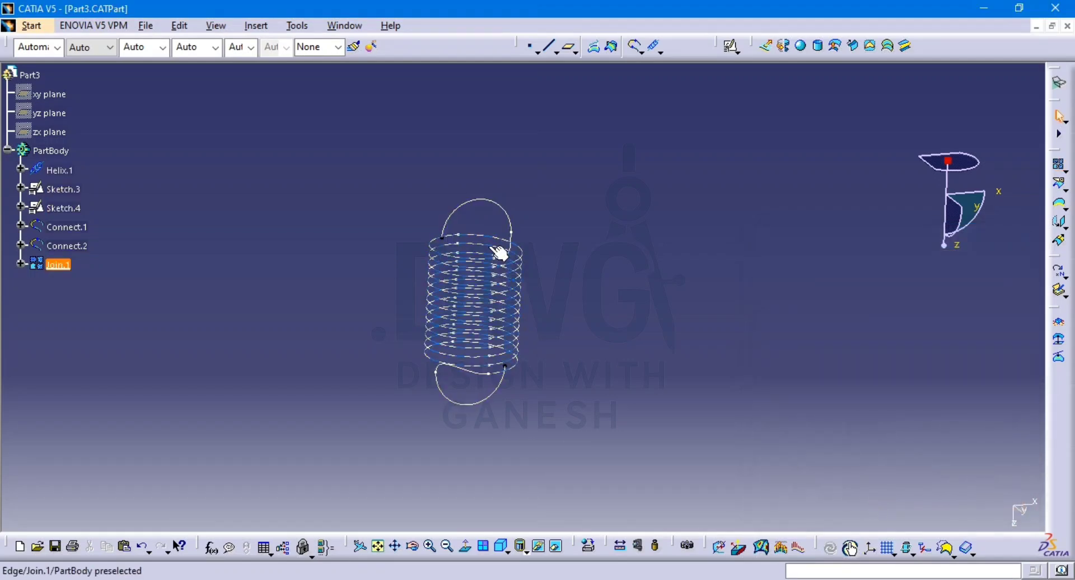
Collapse the PartBody tree and create a plane normal to Join.1 at the free end vertex of the upper hook
{"action": "middle_click_drag", "start_coordinate": [596, 297], "coordinate": [608, 320]}
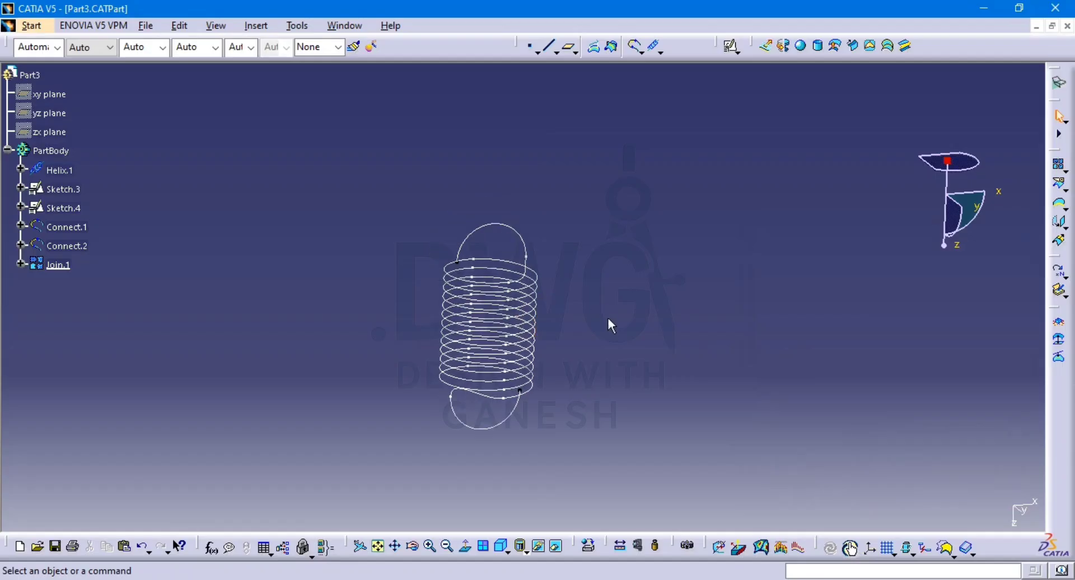
{"action": "left_click", "coordinate": [8, 150]}
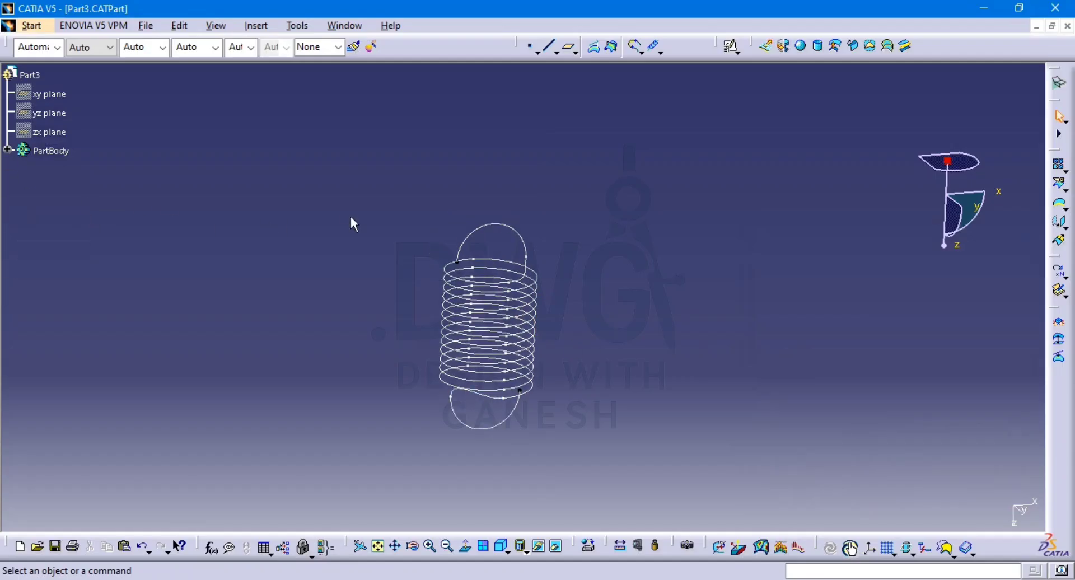
{"action": "middle_click_drag", "start_coordinate": [568, 238], "coordinate": [531, 148]}
{"action": "middle_click_drag", "start_coordinate": [534, 200], "coordinate": [539, 318]}
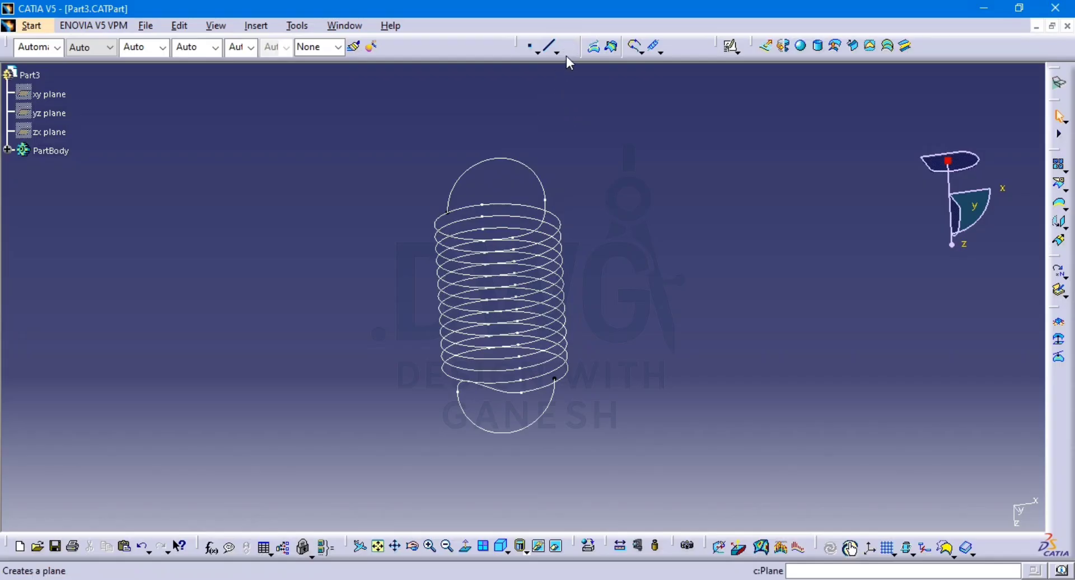
{"action": "left_click", "coordinate": [567, 51]}
{"action": "left_click", "coordinate": [447, 213]}
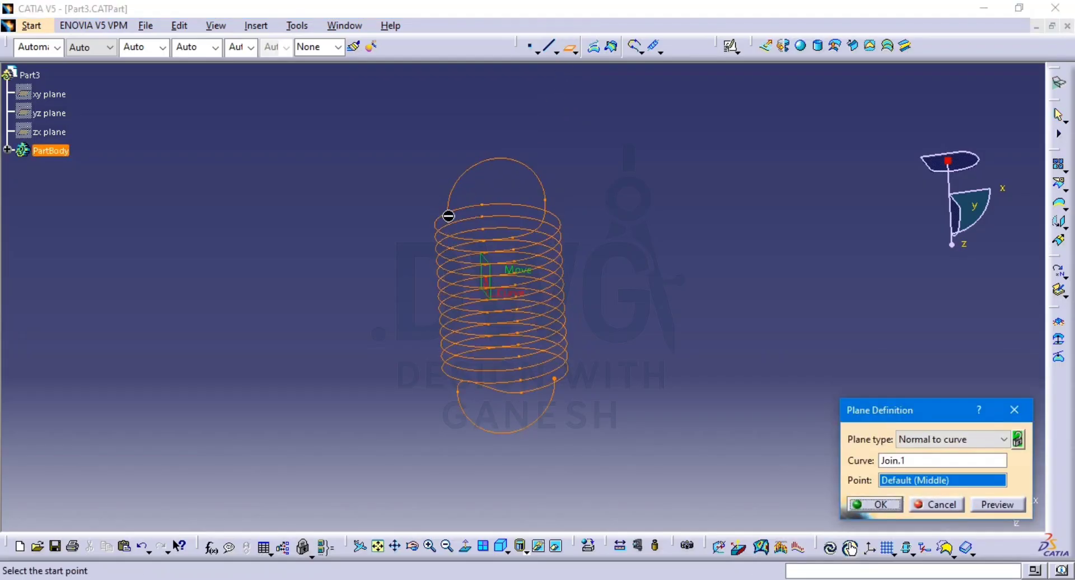
{"action": "left_click", "coordinate": [448, 212]}
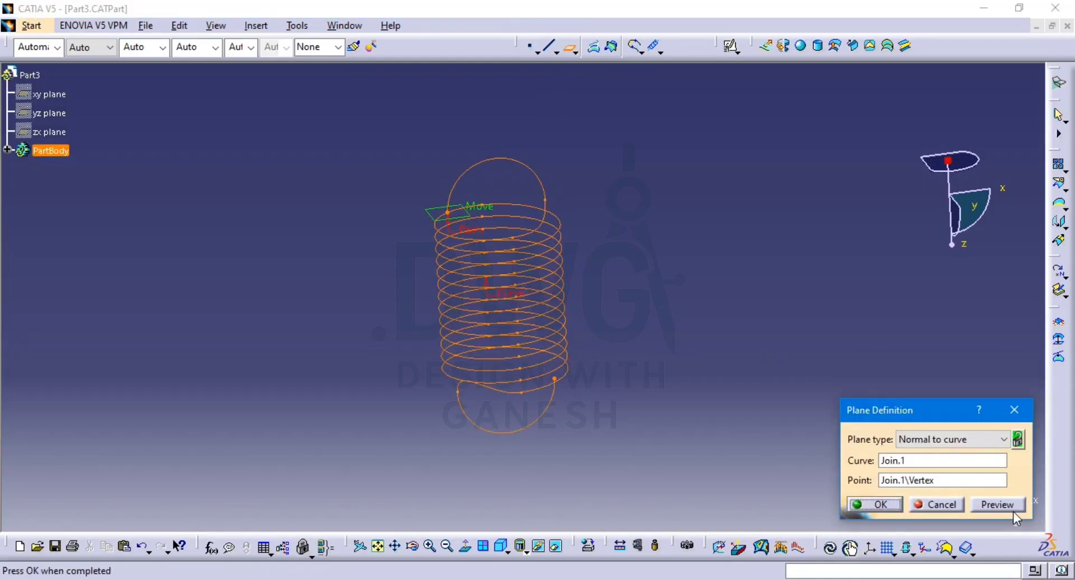
{"action": "left_click", "coordinate": [861, 502]}
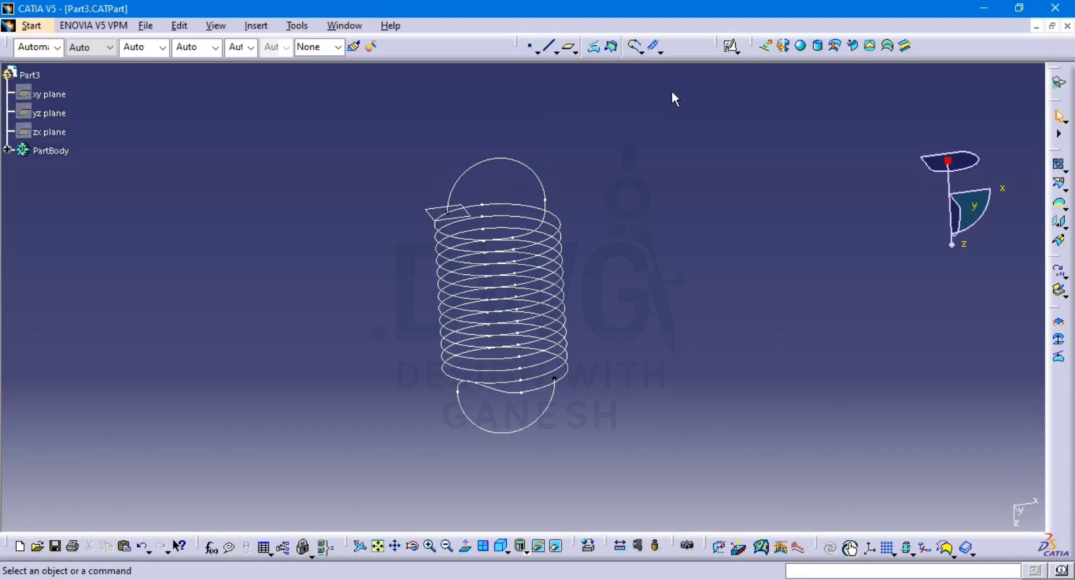
Open a positioned sketch on the new plane at the hook end, with implicit origin and orientation
{"action": "left_click", "coordinate": [722, 54]}
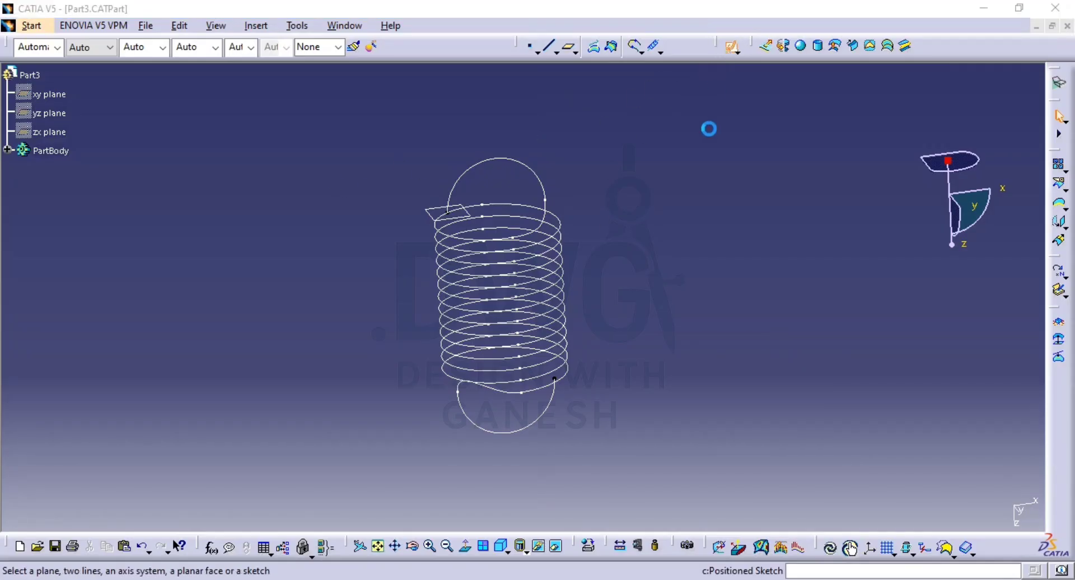
{"action": "left_click", "coordinate": [432, 209]}
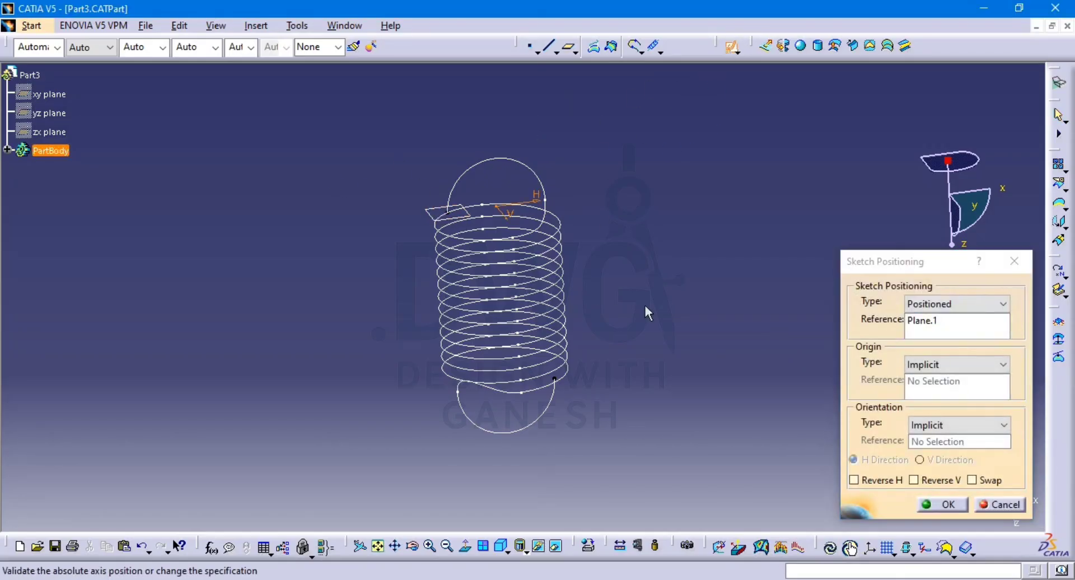
{"action": "left_click", "coordinate": [945, 504]}
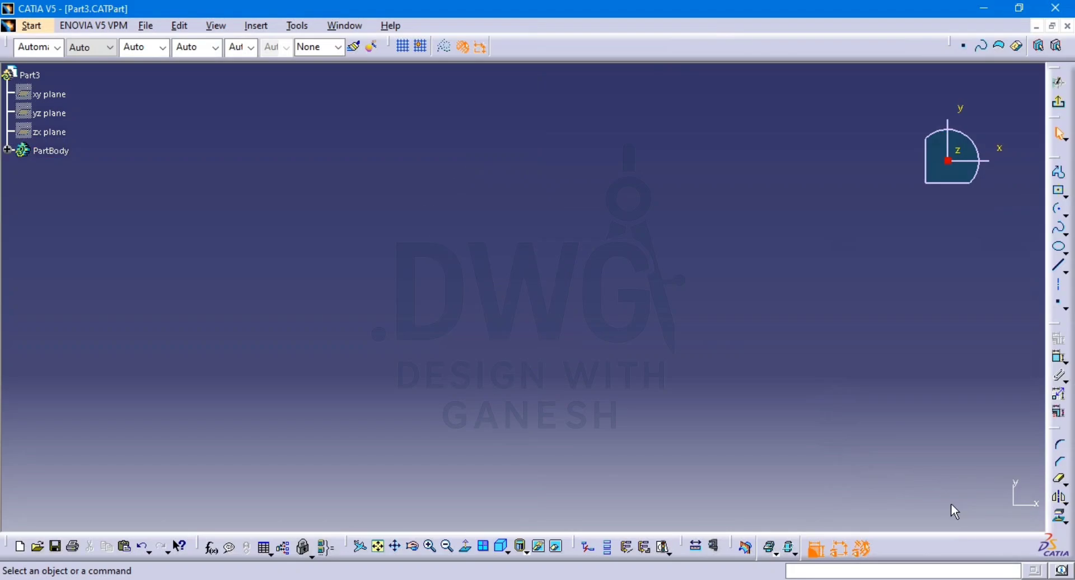
{"action": "left_click", "coordinate": [378, 546]}
{"action": "middle_click", "coordinate": [548, 457]}
{"action": "middle_click_drag", "start_coordinate": [578, 366], "coordinate": [575, 251]}
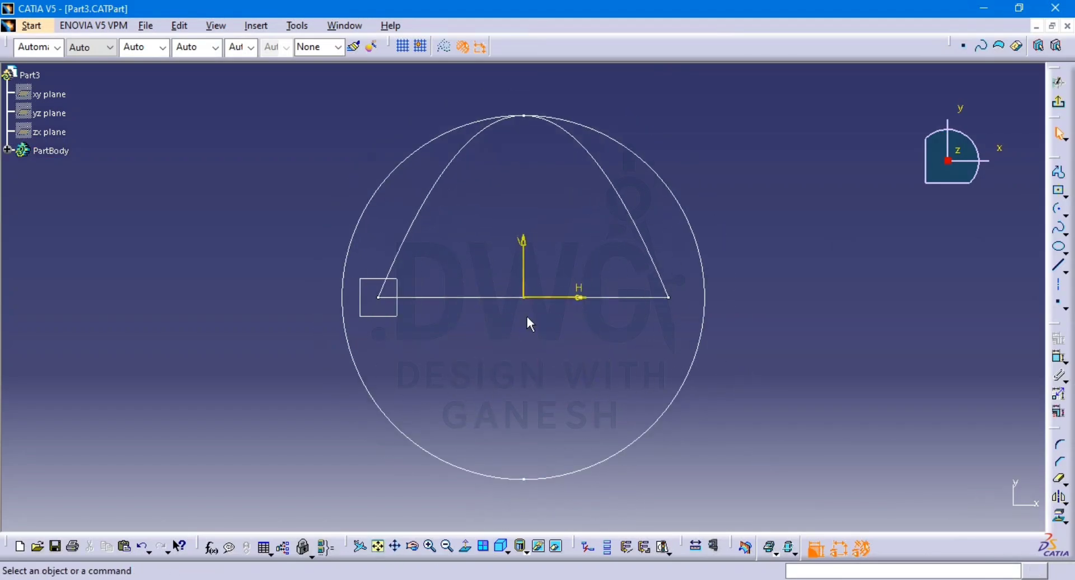
{"action": "middle_click_drag", "start_coordinate": [484, 358], "coordinate": [522, 298]}
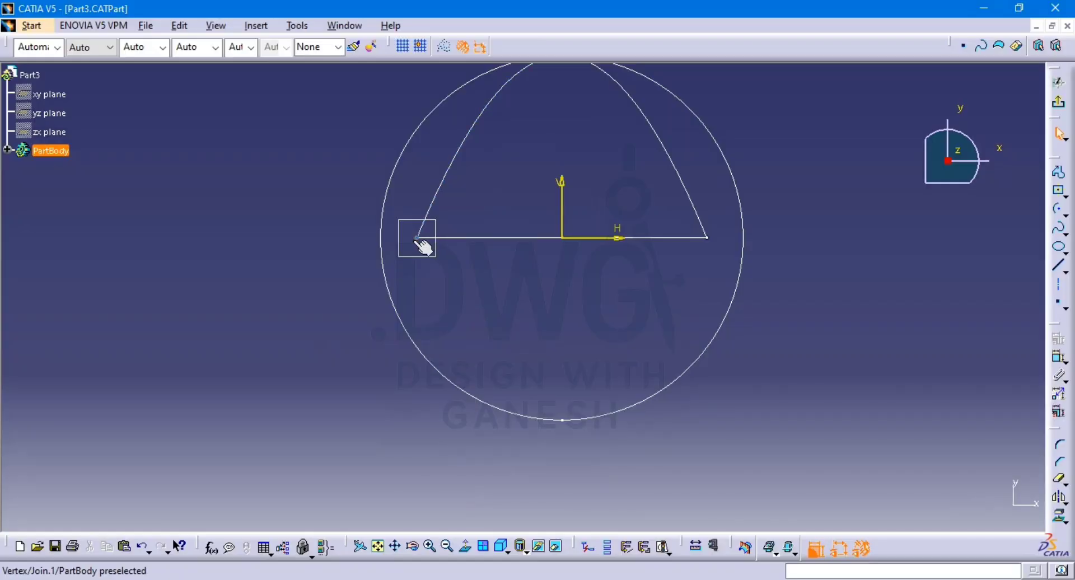
Sketch a circle of about 0.41 mm radius in the free area near the hook's end point
{"action": "left_click_drag", "start_coordinate": [1067, 209], "coordinate": [1074, 218]}
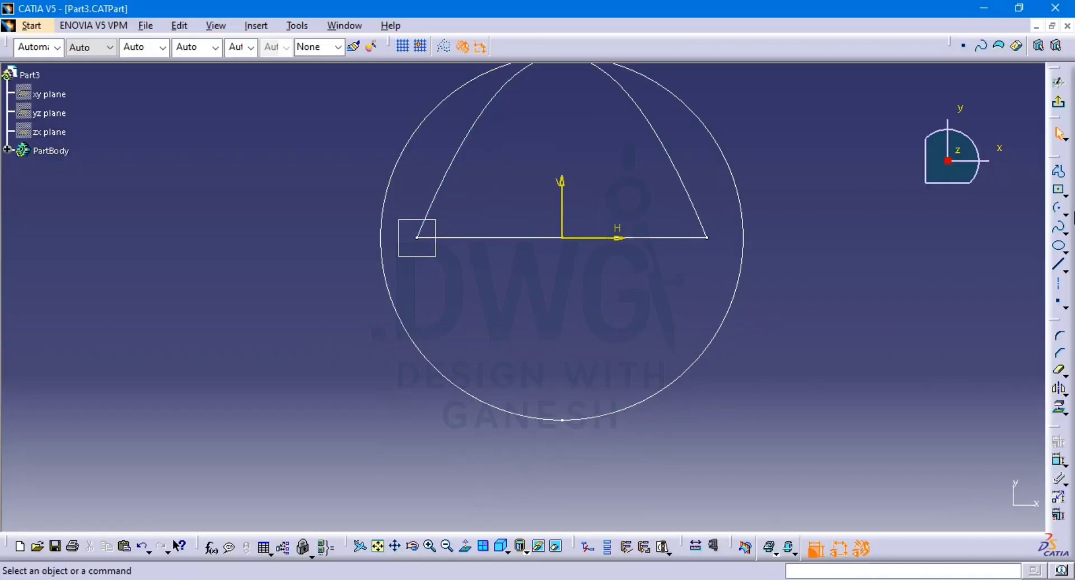
{"action": "left_click", "coordinate": [1066, 212]}
{"action": "left_click", "coordinate": [958, 221]}
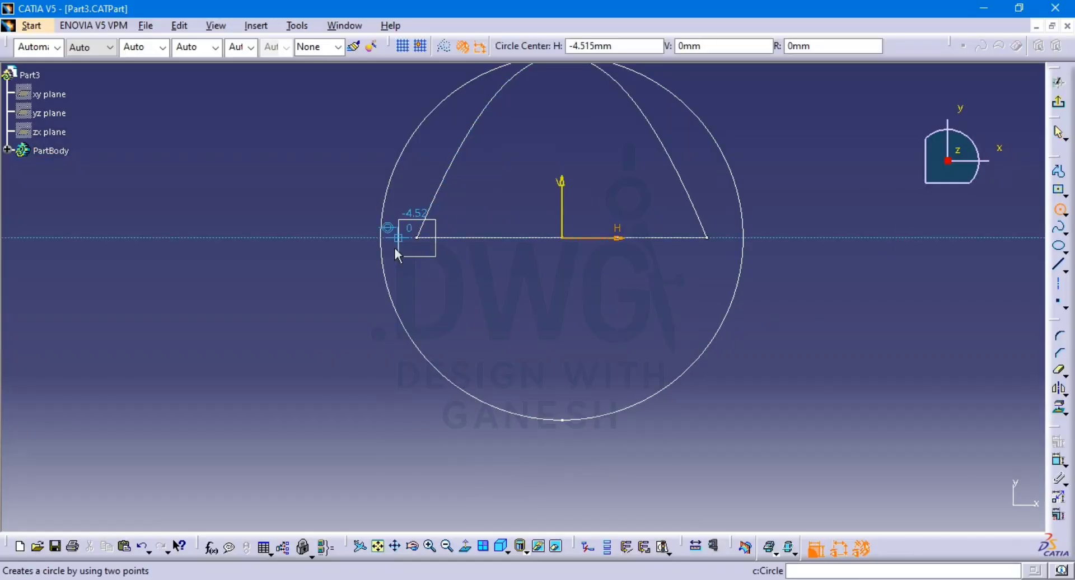
{"action": "left_click", "coordinate": [468, 292]}
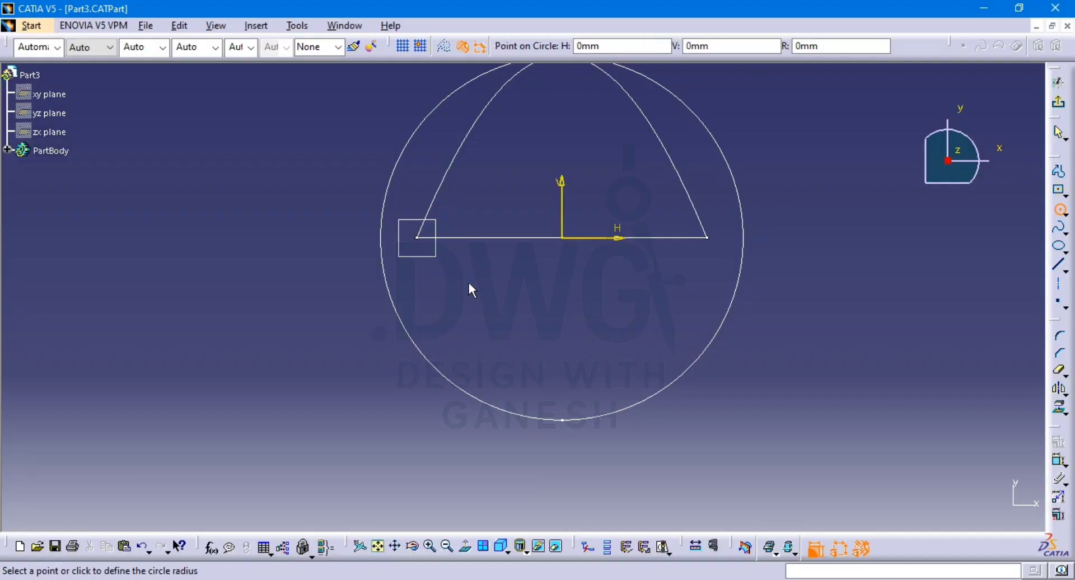
{"action": "left_click", "coordinate": [481, 297]}
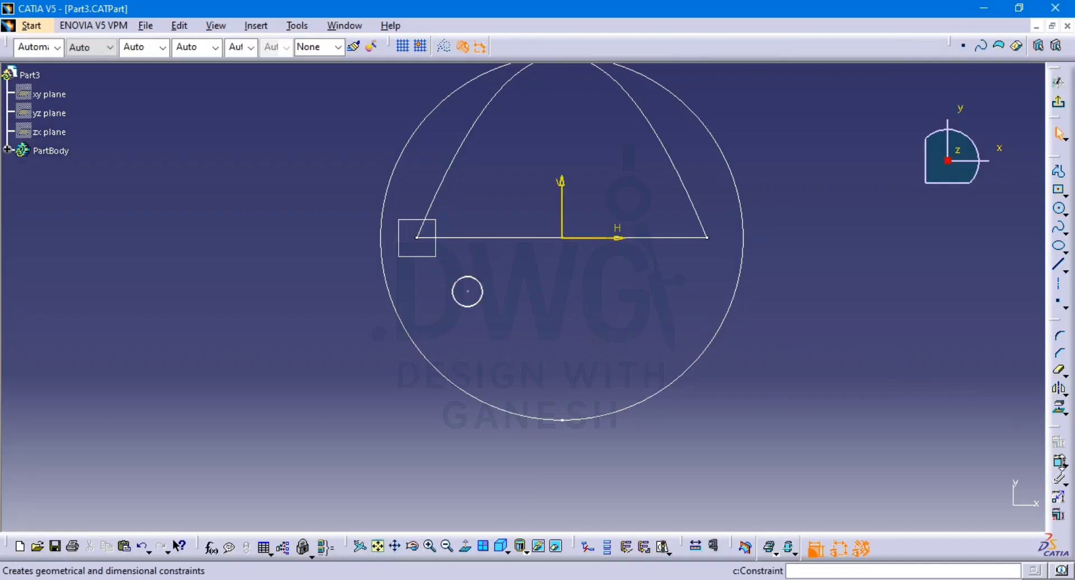
Dimension the small circle's radius and set it to 0.45 mm
{"action": "left_click", "coordinate": [1058, 461]}
{"action": "left_click", "coordinate": [477, 306]}
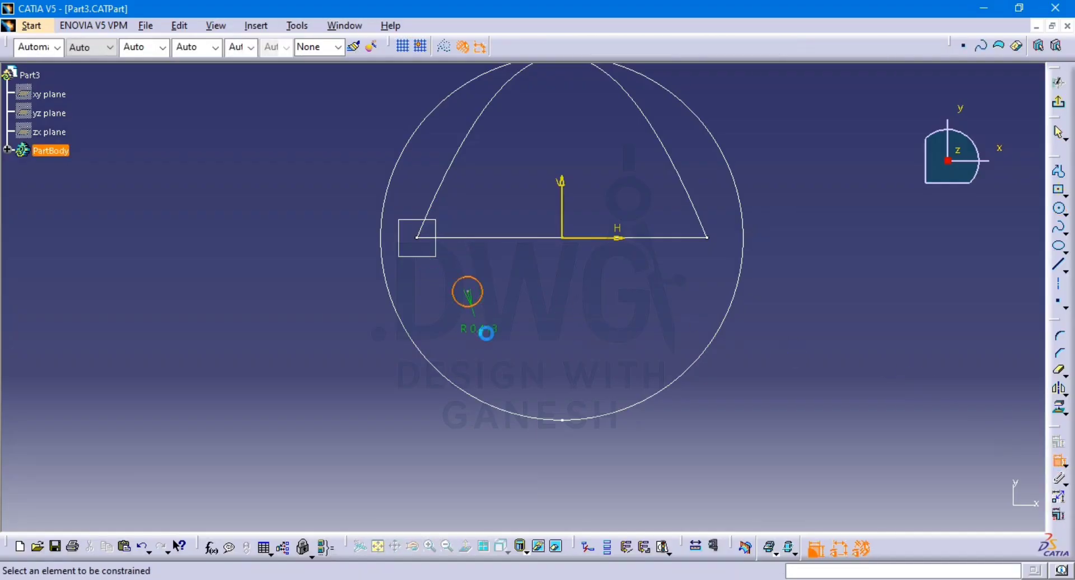
{"action": "left_click", "coordinate": [482, 332]}
{"action": "double_click", "coordinate": [483, 331]}
{"action": "type", "text": ".4"}
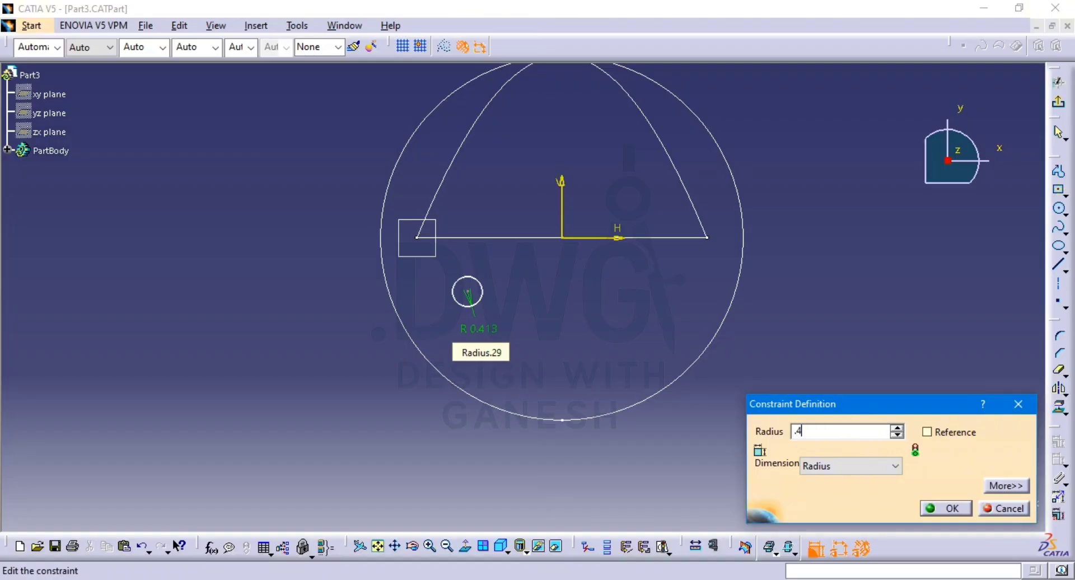
{"action": "type", "text": "5"}
{"action": "key", "text": "Return"}
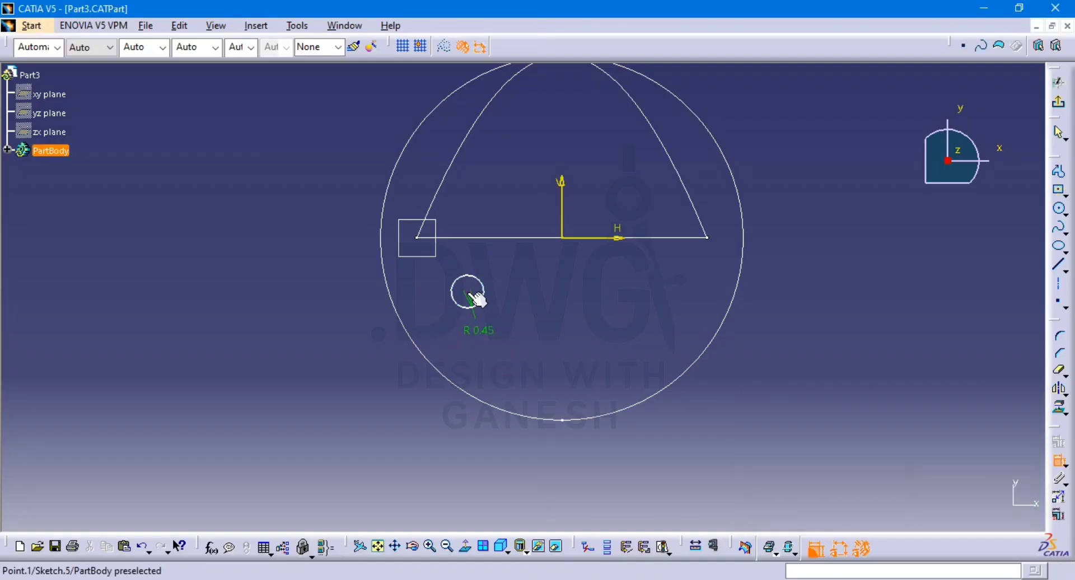
Make the circle's center coincident with the hook's end vertex and exit the sketch
{"action": "right_click", "coordinate": [370, 295]}
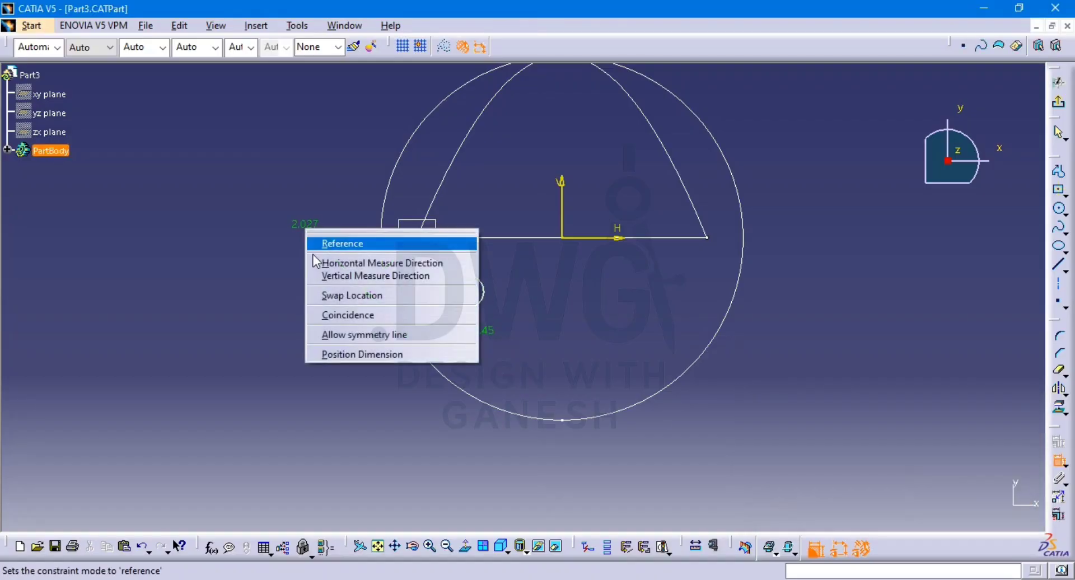
{"action": "left_click", "coordinate": [360, 315]}
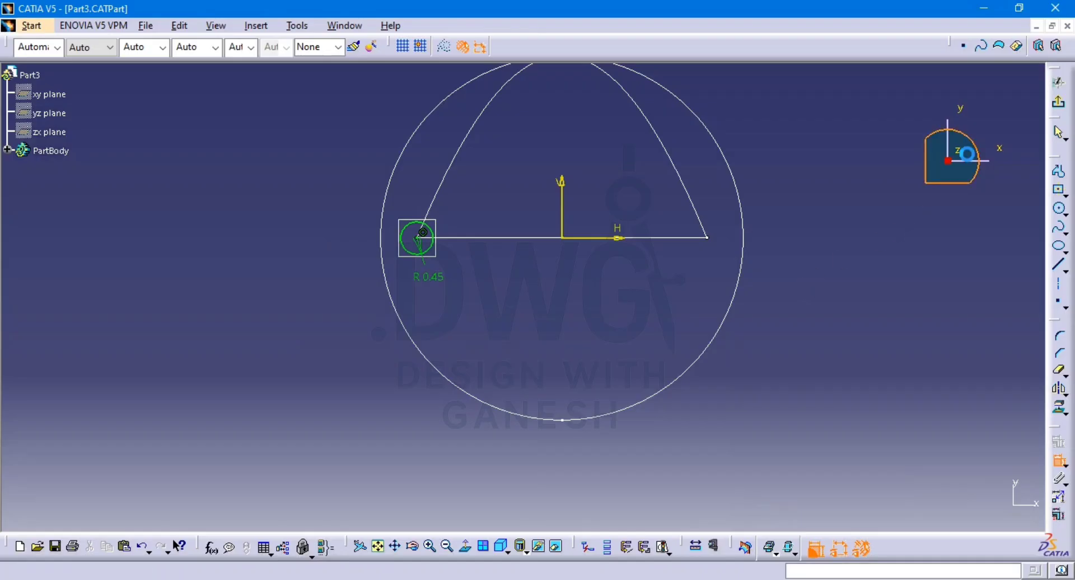
{"action": "left_click", "coordinate": [1058, 97]}
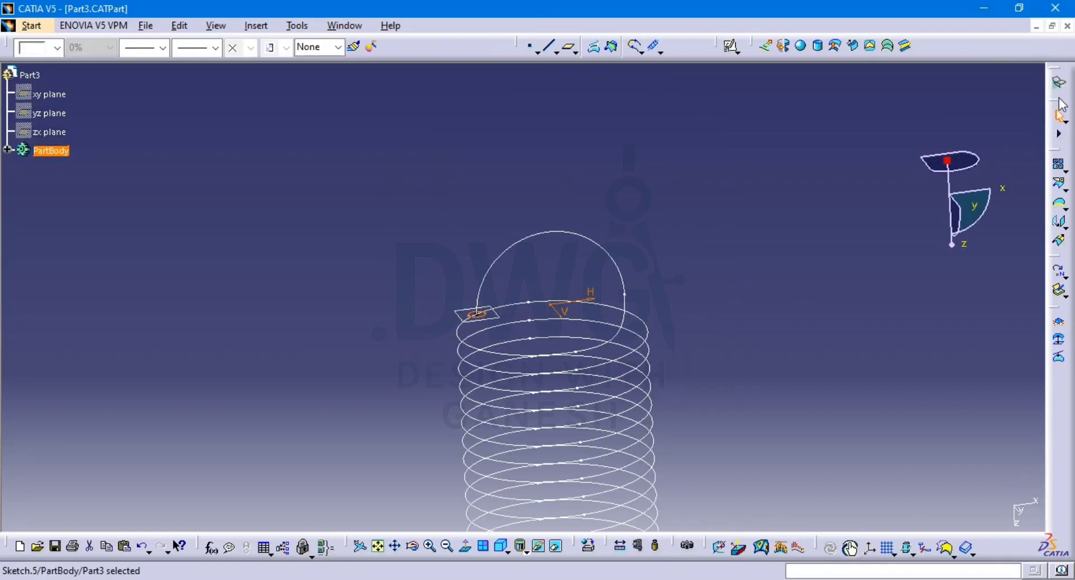
{"action": "middle_click_drag", "start_coordinate": [680, 325], "coordinate": [700, 250]}
{"action": "left_click", "coordinate": [834, 293]}
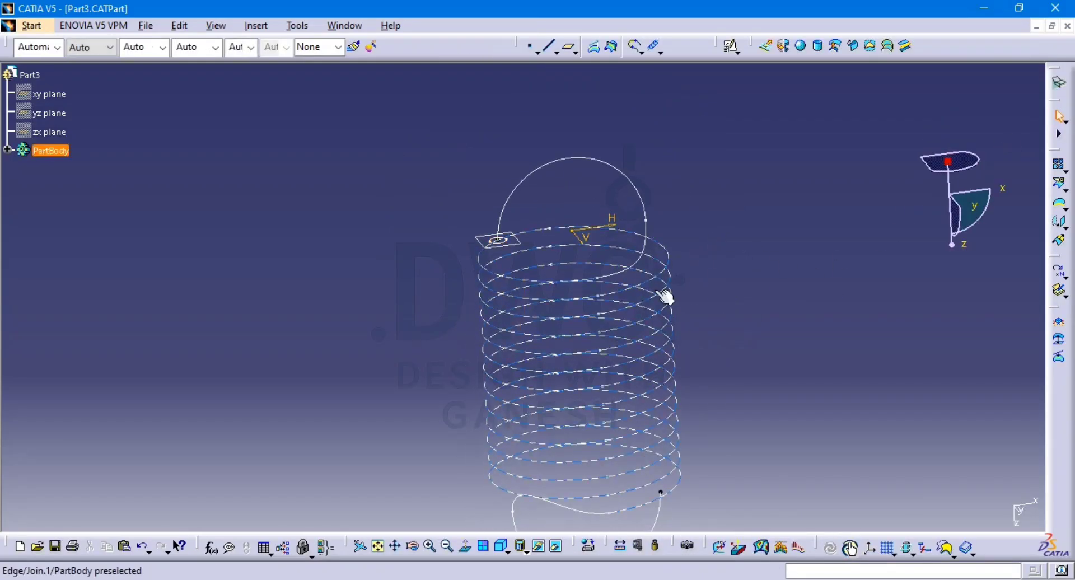
Switch to the Part Design workbench and create a Rib with Sketch.5 as profile and Join.1 as center curve, keeping the angle
{"action": "mouse_move", "coordinate": [663, 297]}
{"action": "middle_mouse_down"}
{"action": "mouse_move", "coordinate": [694, 205]}
{"action": "mouse_move", "coordinate": [655, 278]}
{"action": "mouse_move", "coordinate": [710, 295]}
{"action": "mouse_move", "coordinate": [696, 307]}
{"action": "mouse_move", "coordinate": [540, 307]}
{"action": "middle_mouse_up"}
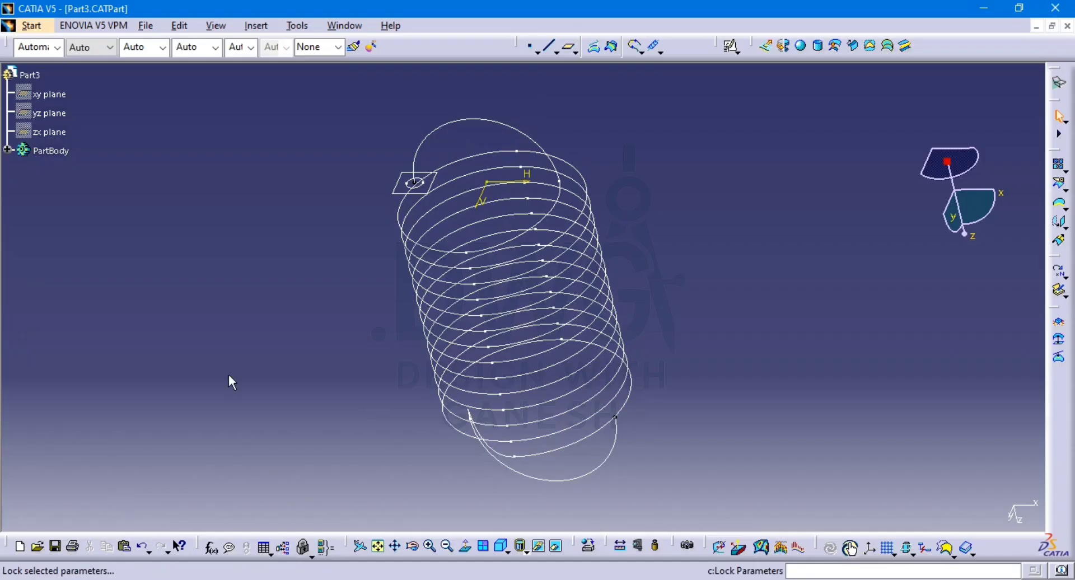
{"action": "left_click", "coordinate": [38, 21]}
{"action": "mouse_move", "coordinate": [106, 53]}
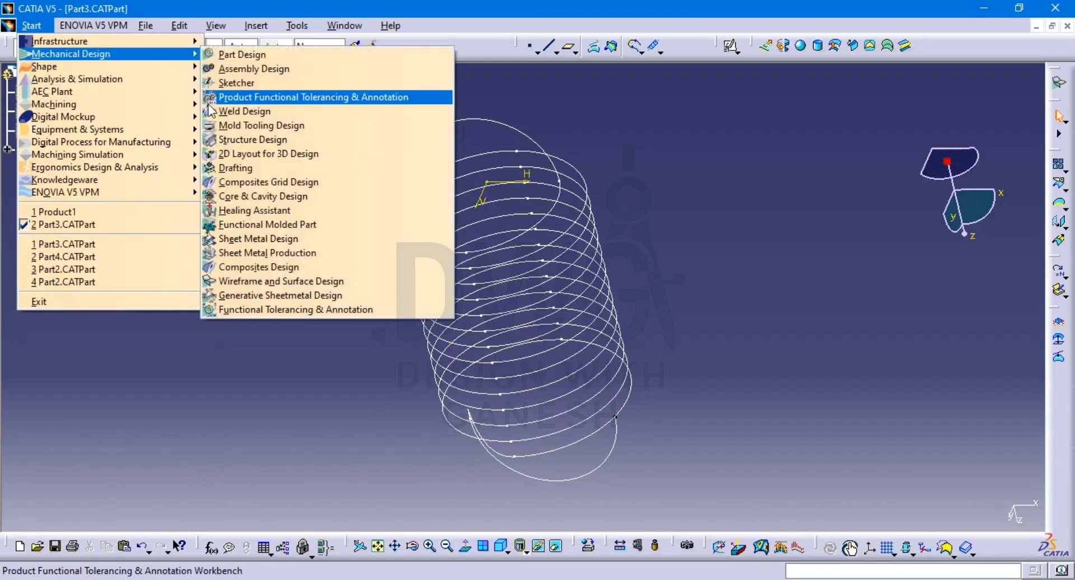
{"action": "left_click", "coordinate": [275, 56]}
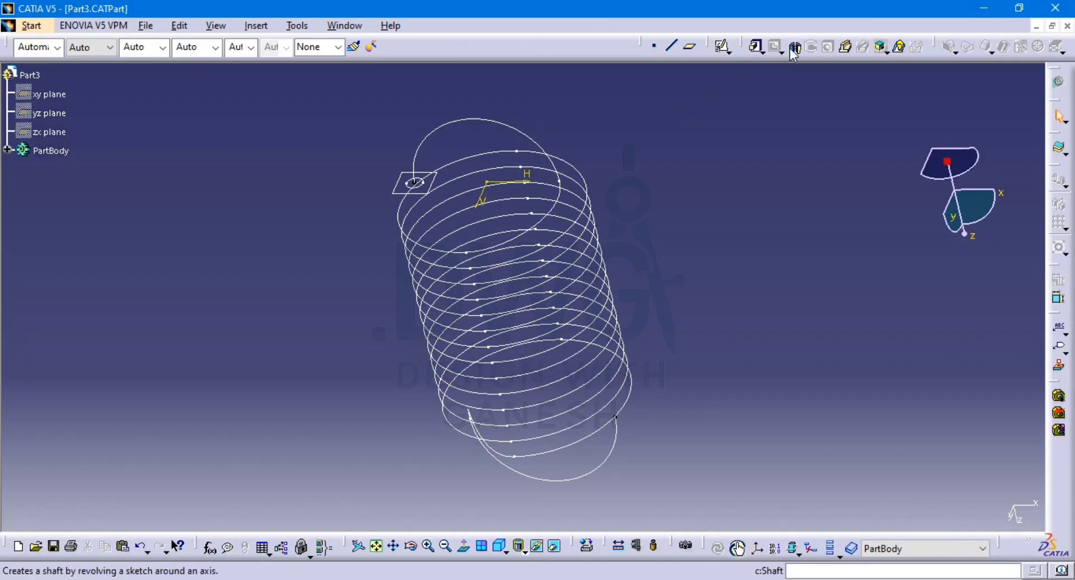
{"action": "left_click", "coordinate": [846, 47]}
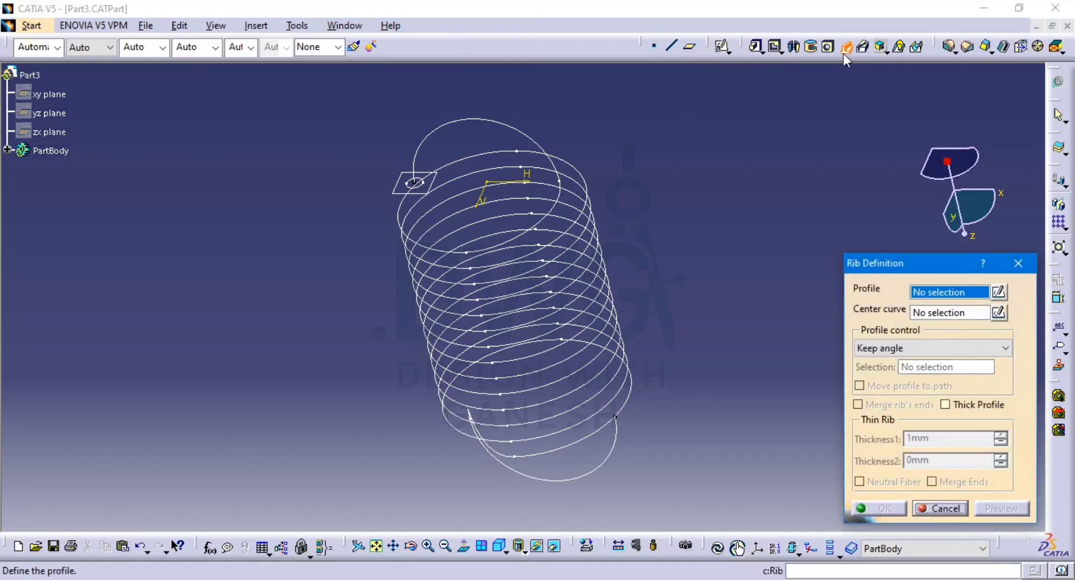
{"action": "left_click", "coordinate": [415, 183]}
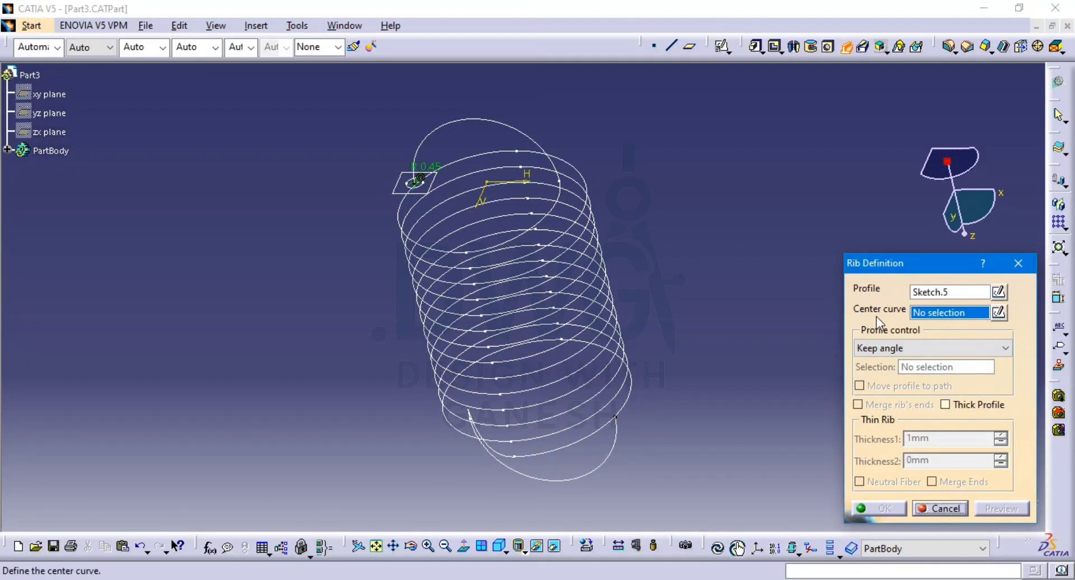
{"action": "left_click", "coordinate": [491, 125]}
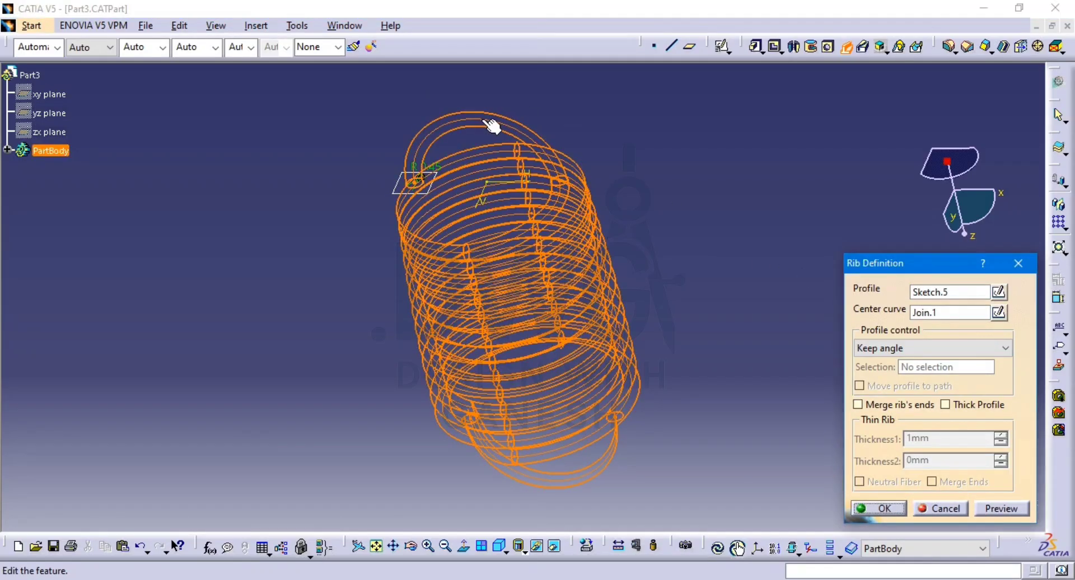
{"action": "left_click", "coordinate": [884, 508]}
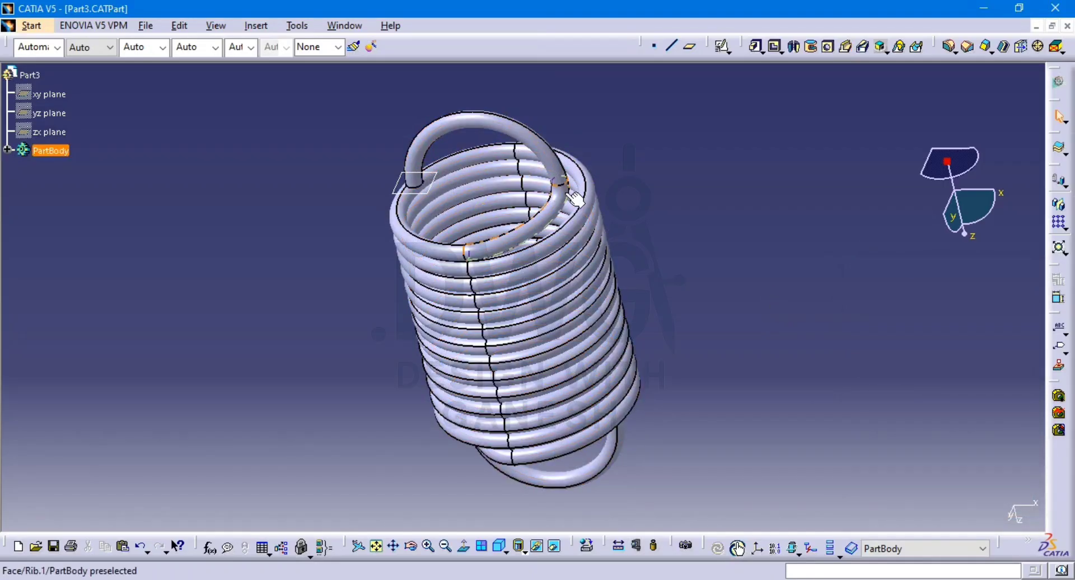
Hide the normal plane at the end of the upper hook
{"action": "right_click", "coordinate": [407, 194]}
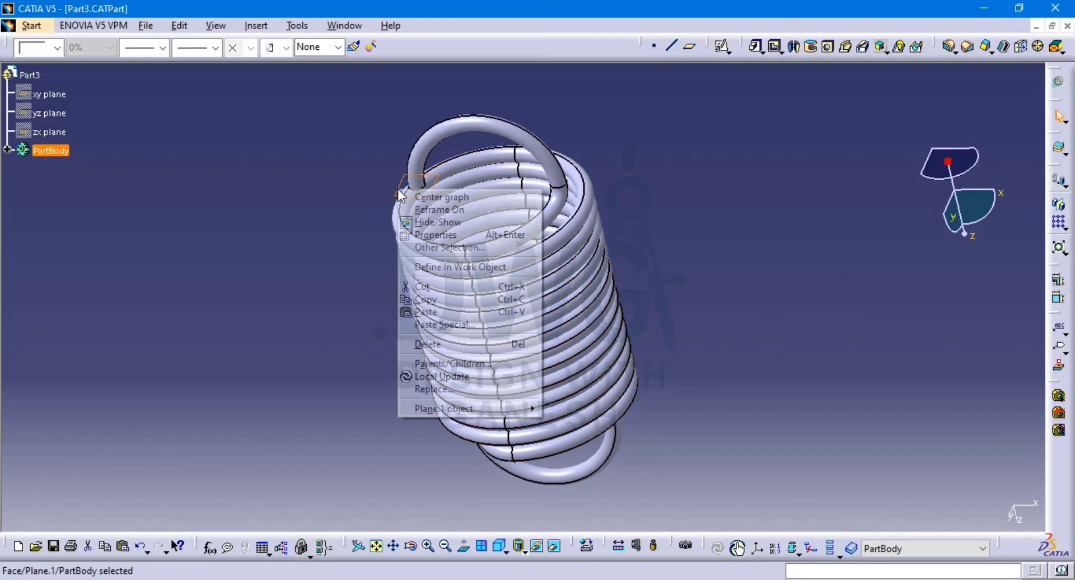
{"action": "left_click", "coordinate": [447, 221]}
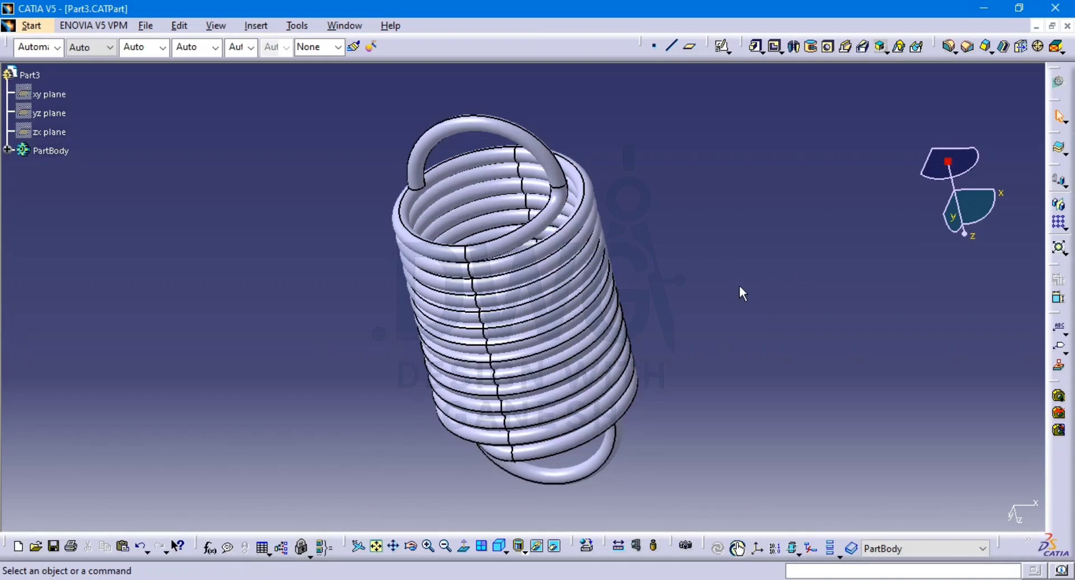
{"action": "key", "text": "ctrl+s"}
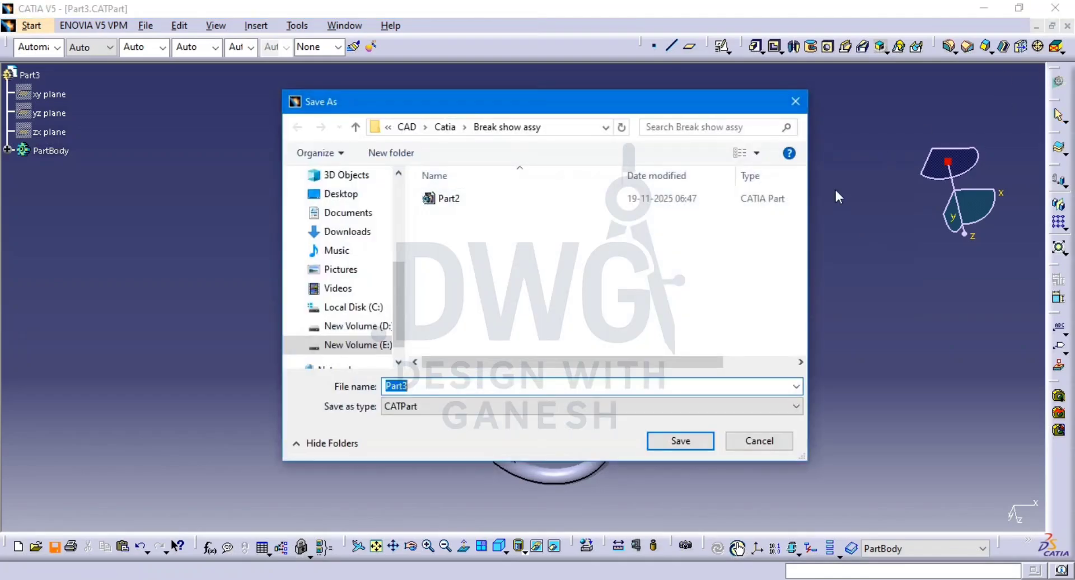
{"action": "left_click", "coordinate": [790, 102]}
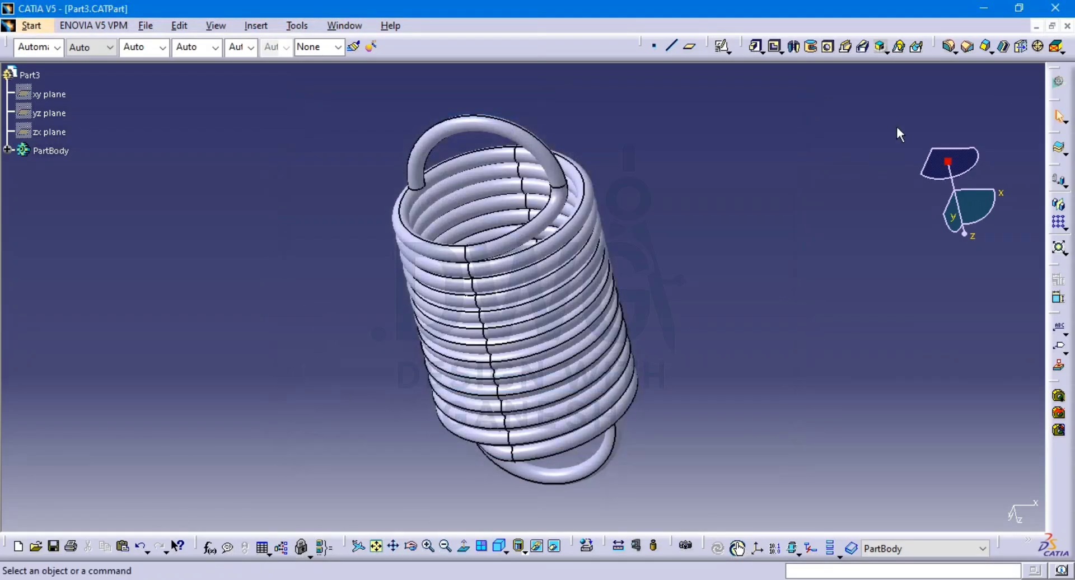
{"action": "left_click", "coordinate": [1067, 25]}
{"action": "left_click", "coordinate": [506, 331]}
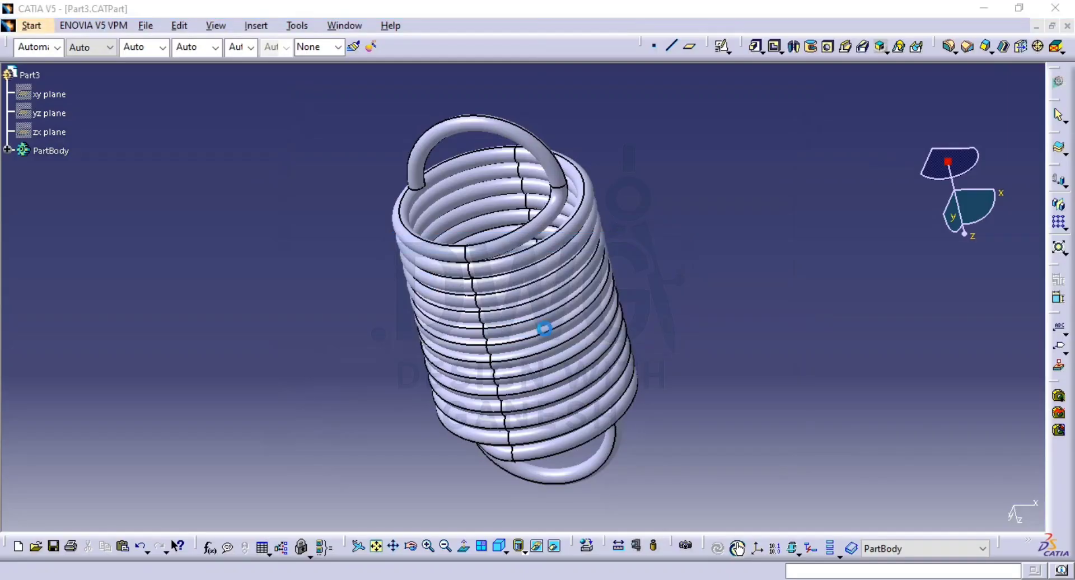
{"action": "left_click", "coordinate": [738, 444]}
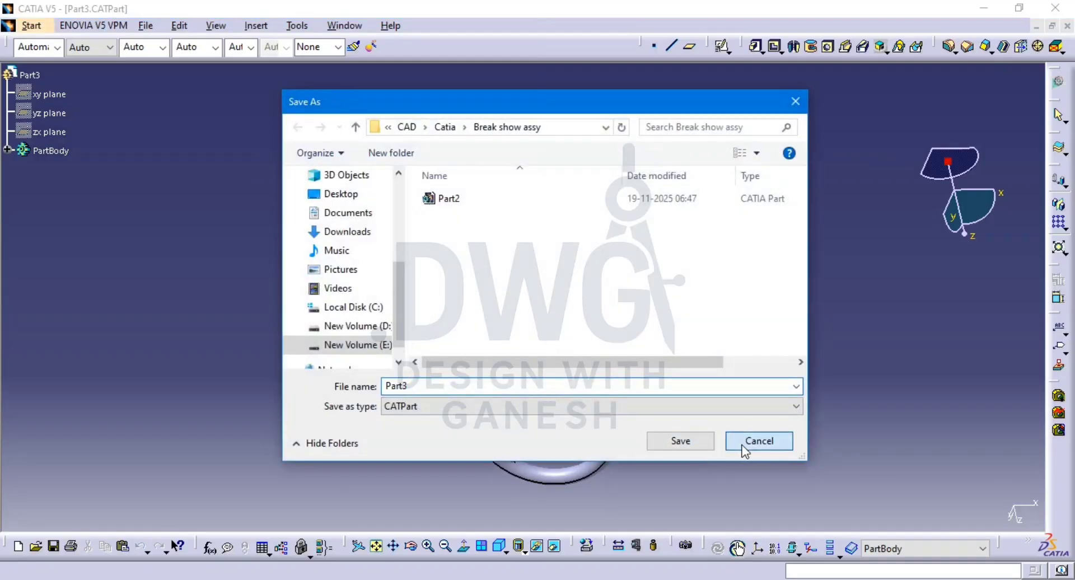
Close the Part3 window without saving its changes and acknowledge the warning to return to the Product1 assembly
{"action": "left_click", "coordinate": [1067, 26]}
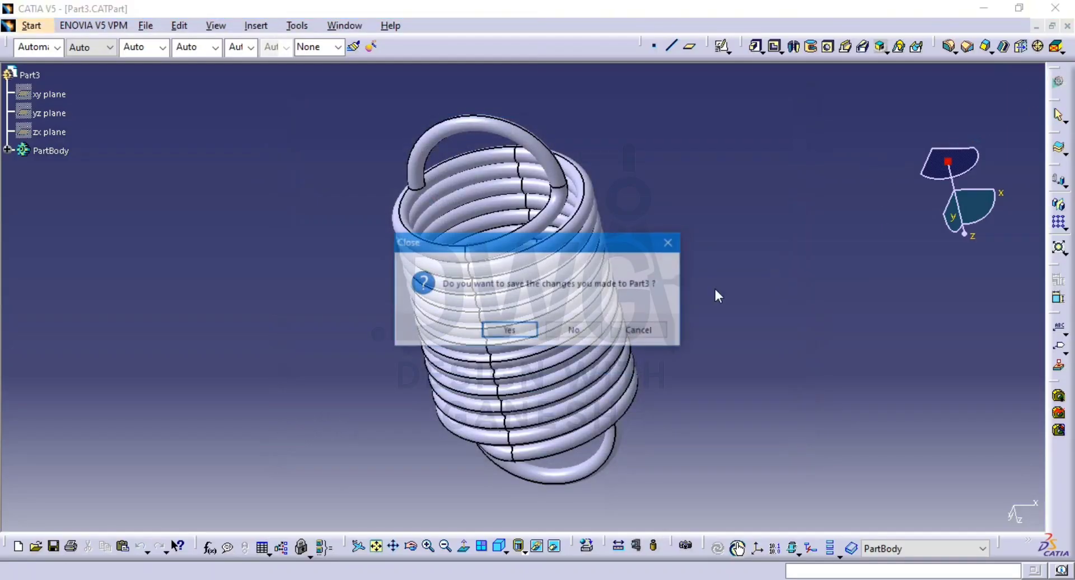
{"action": "left_click", "coordinate": [577, 331]}
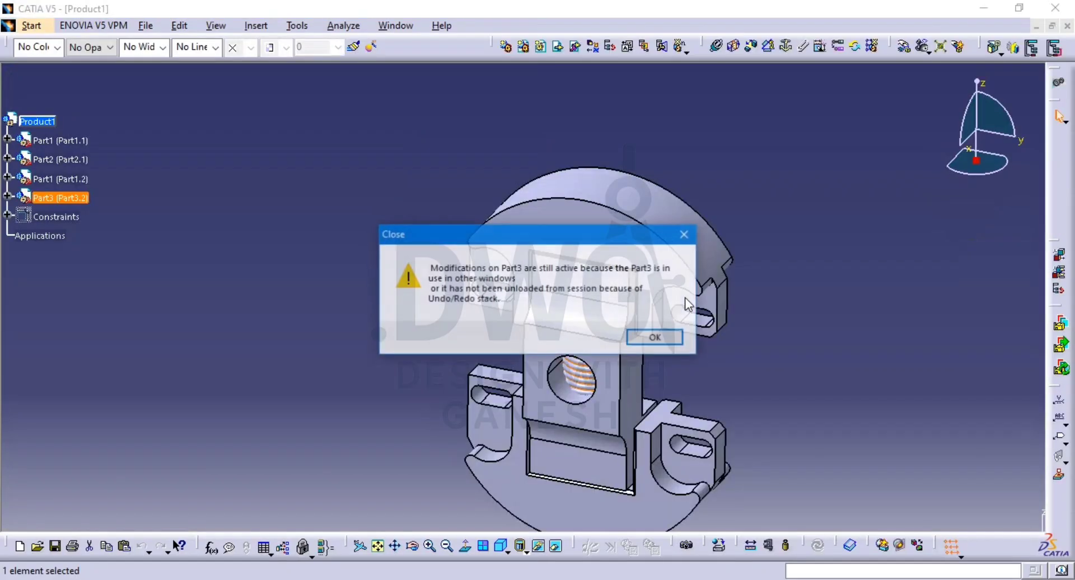
{"action": "left_click", "coordinate": [657, 342]}
{"action": "middle_click_drag", "start_coordinate": [599, 346], "coordinate": [575, 205]}
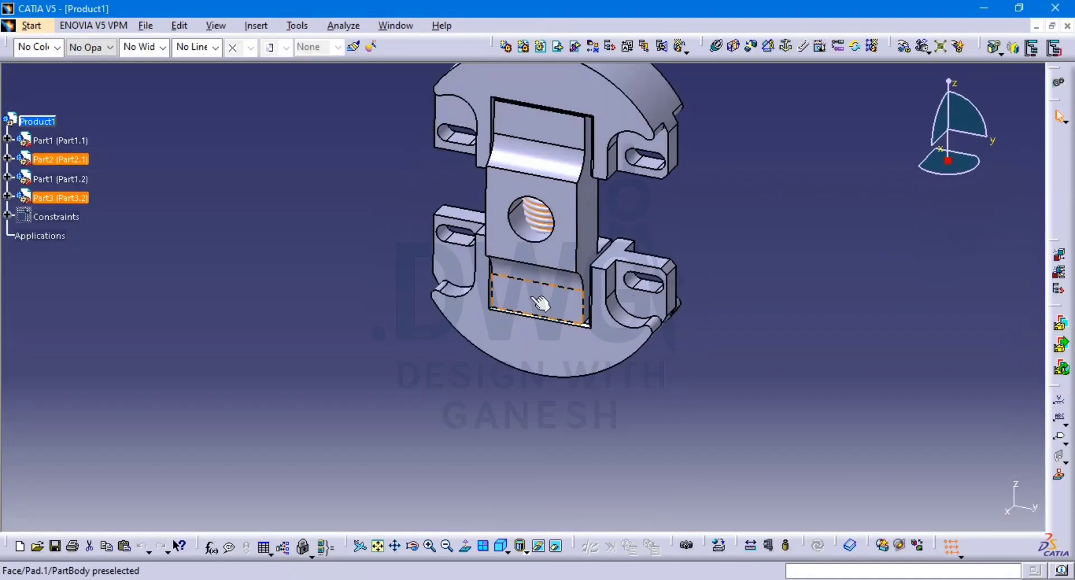
{"action": "double_click", "coordinate": [547, 221]}
{"action": "left_click", "coordinate": [783, 369]}
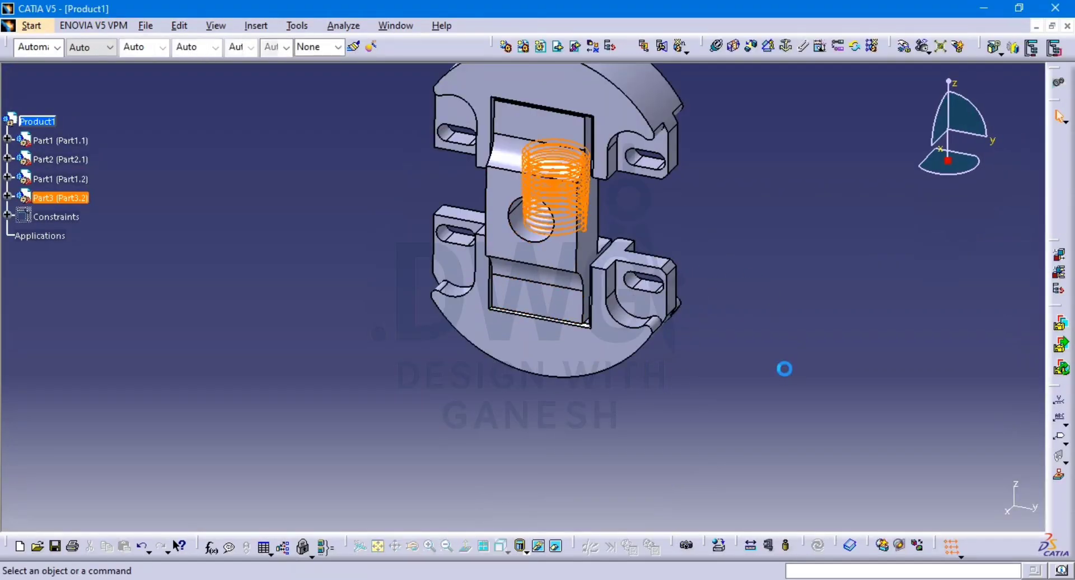
{"action": "left_click", "coordinate": [905, 47]}
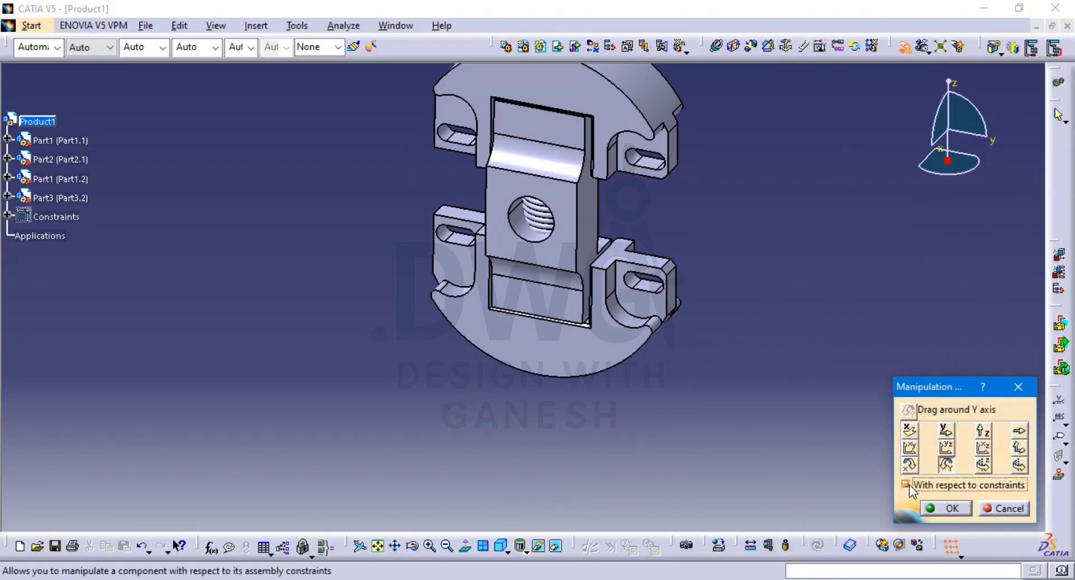
{"action": "left_click_drag", "start_coordinate": [530, 219], "coordinate": [344, 334]}
{"action": "left_click", "coordinate": [1004, 508]}
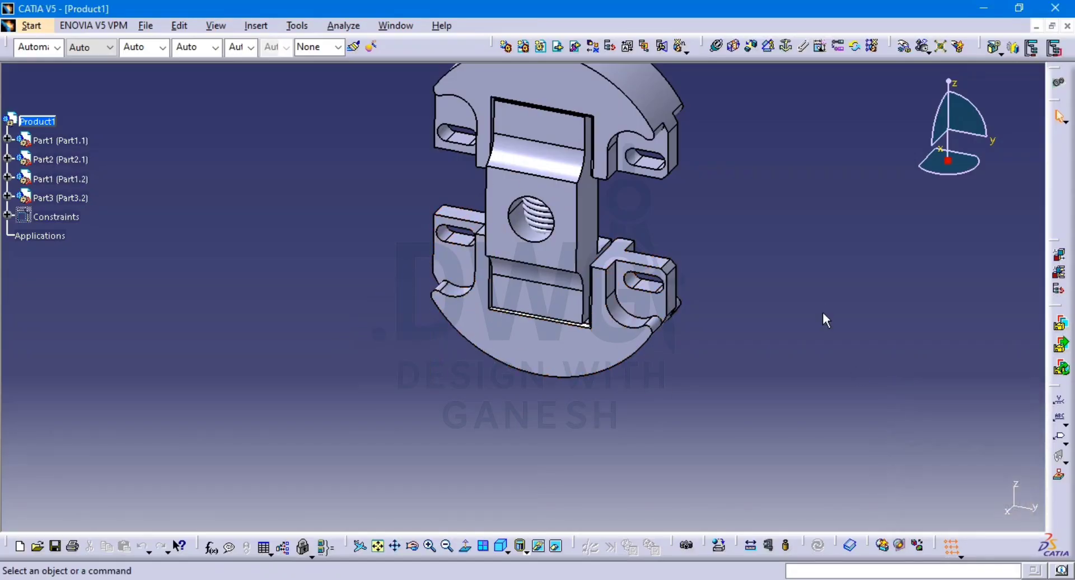
{"action": "left_click", "coordinate": [554, 185]}
{"action": "left_click", "coordinate": [712, 341]}
Move the spring along the X axis out from behind the central block using Manipulation
{"action": "left_click", "coordinate": [903, 49]}
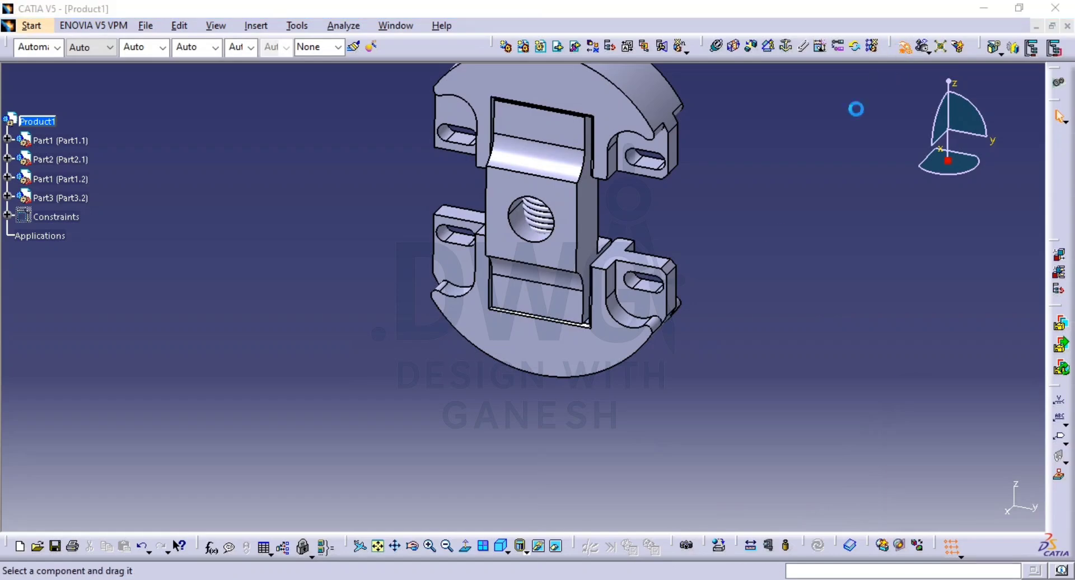
{"action": "left_click", "coordinate": [910, 431]}
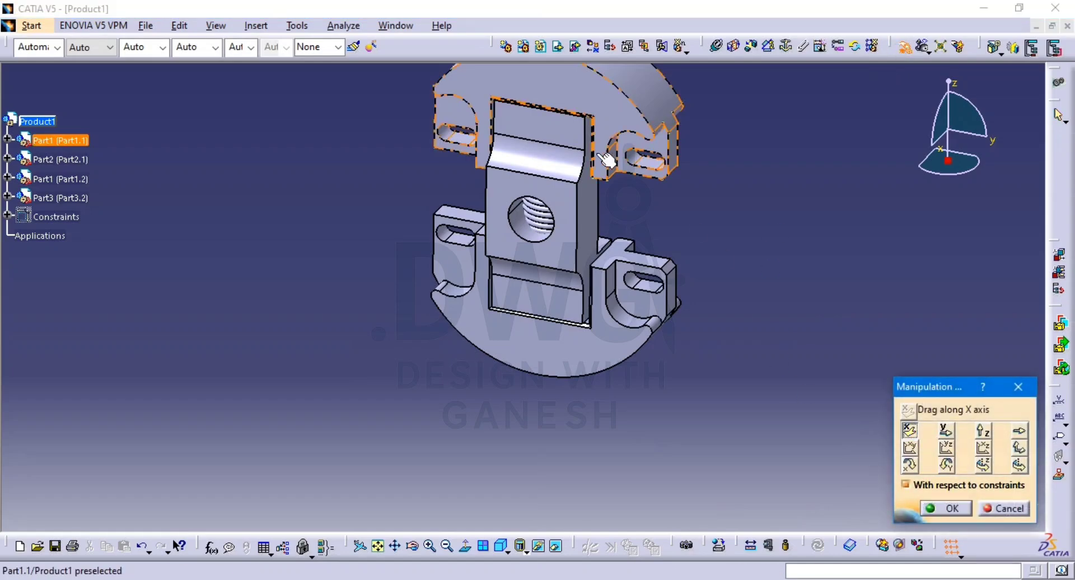
{"action": "left_click_drag", "start_coordinate": [513, 236], "coordinate": [283, 341]}
{"action": "left_click", "coordinate": [946, 508]}
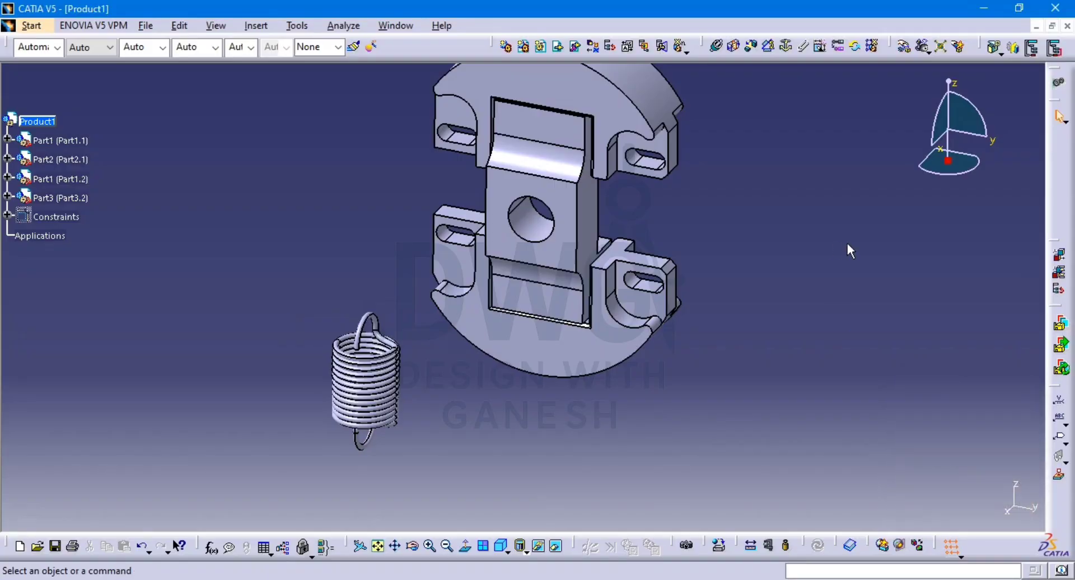
Show the xy, yz and zx planes of Part3 in the assembly
{"action": "middle_click_drag", "start_coordinate": [537, 341], "coordinate": [510, 361]}
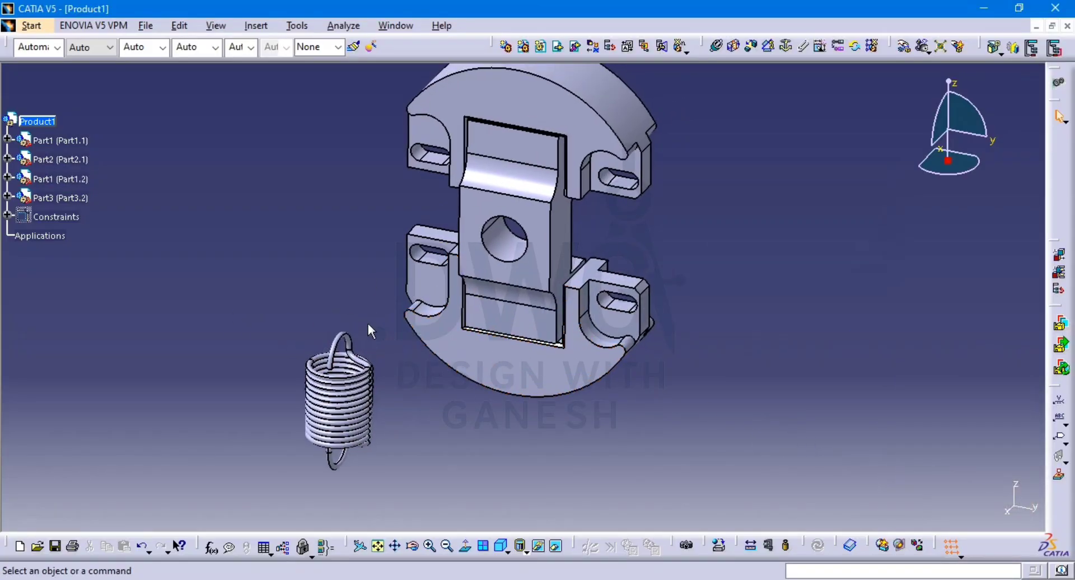
{"action": "left_click", "coordinate": [8, 197]}
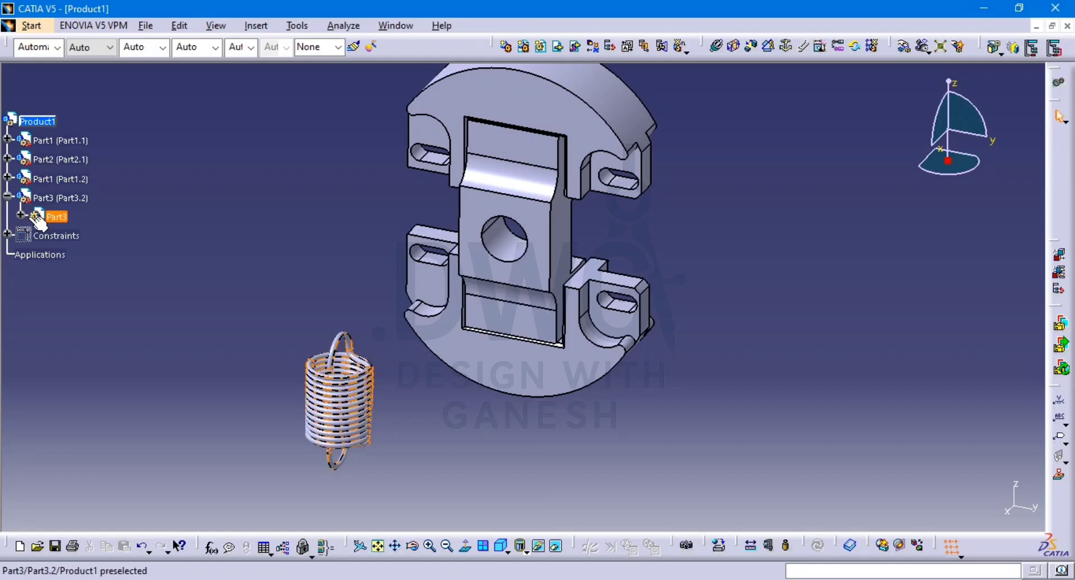
{"action": "left_click", "coordinate": [21, 215]}
{"action": "left_click", "coordinate": [77, 237]}
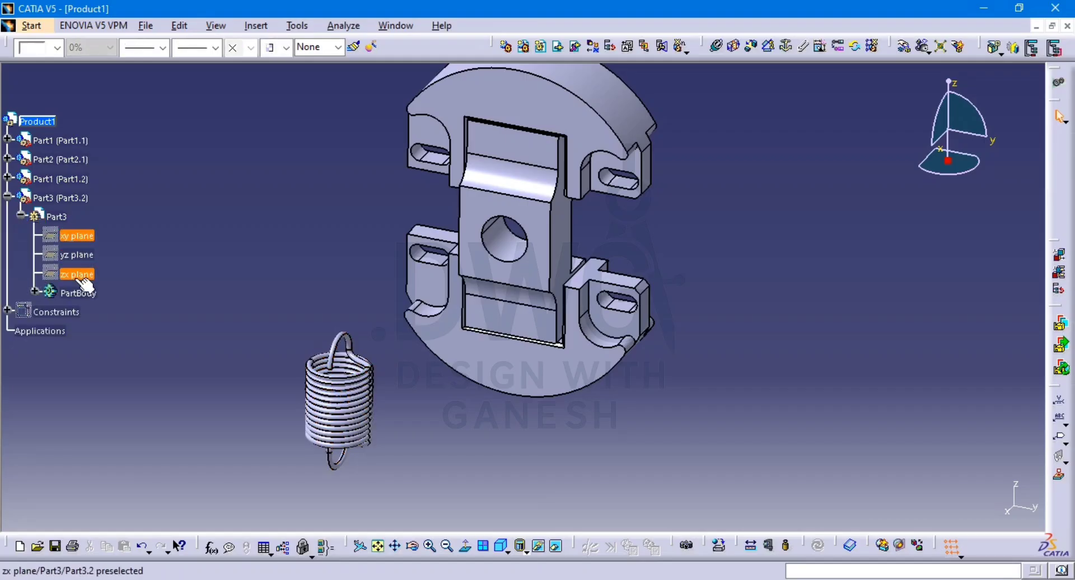
{"action": "left_click", "coordinate": [78, 275], "text": "ctrl"}
{"action": "left_click", "coordinate": [77, 255], "text": "ctrl"}
{"action": "right_click", "coordinate": [77, 278]}
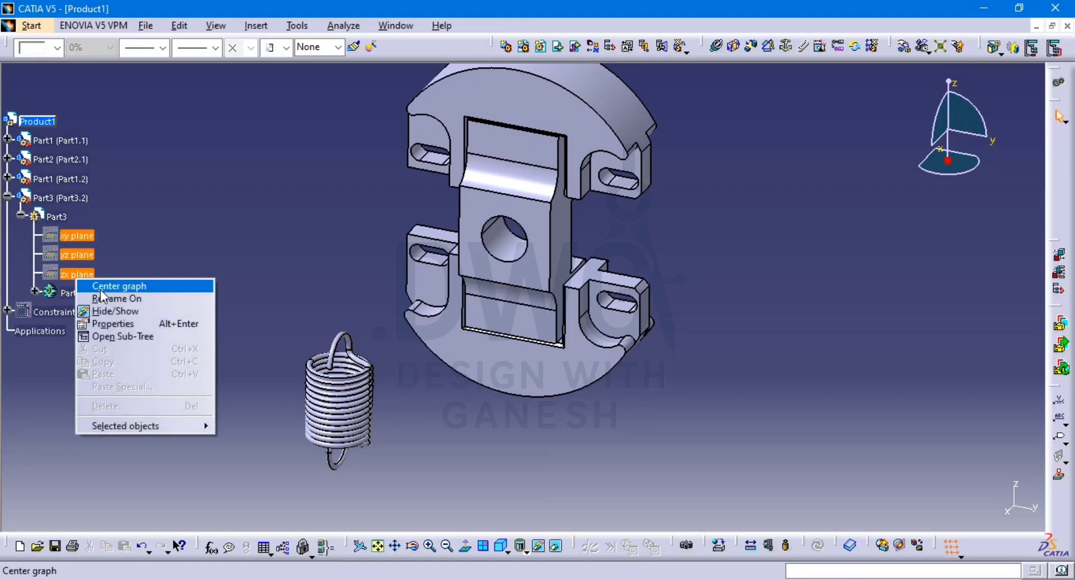
{"action": "left_click", "coordinate": [132, 313]}
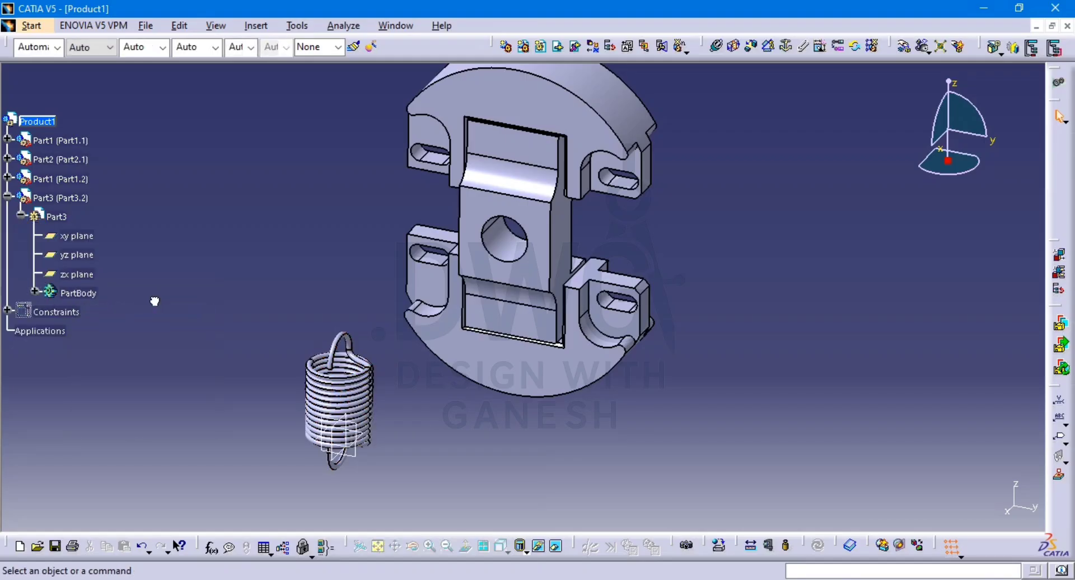
Add an 8 mm offset constraint between the central block's side face and the spring's zx plane, and update the assembly
{"action": "left_click", "coordinate": [716, 48]}
{"action": "left_click", "coordinate": [717, 48]}
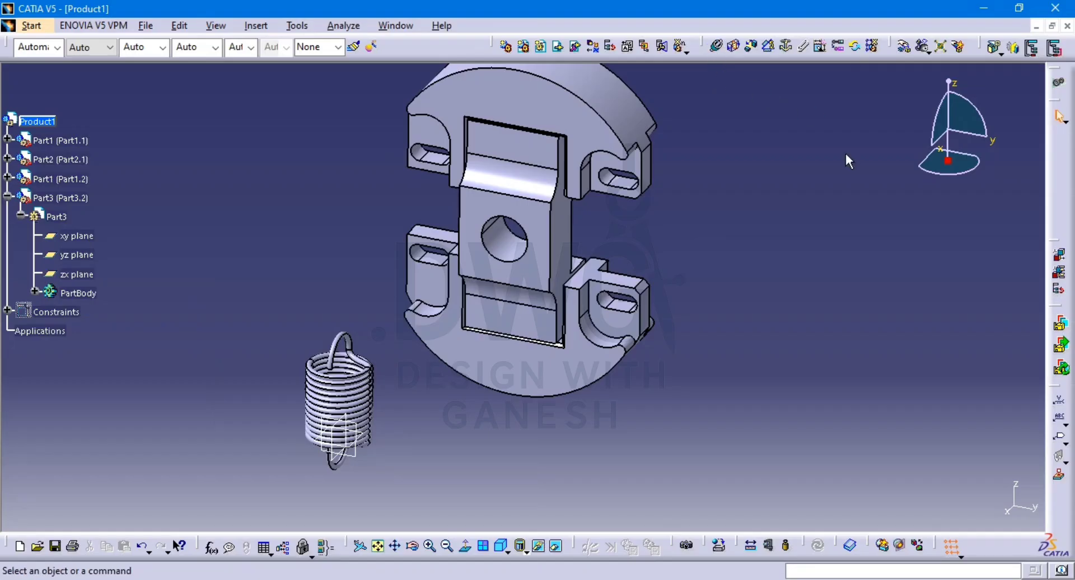
{"action": "left_click", "coordinate": [750, 47]}
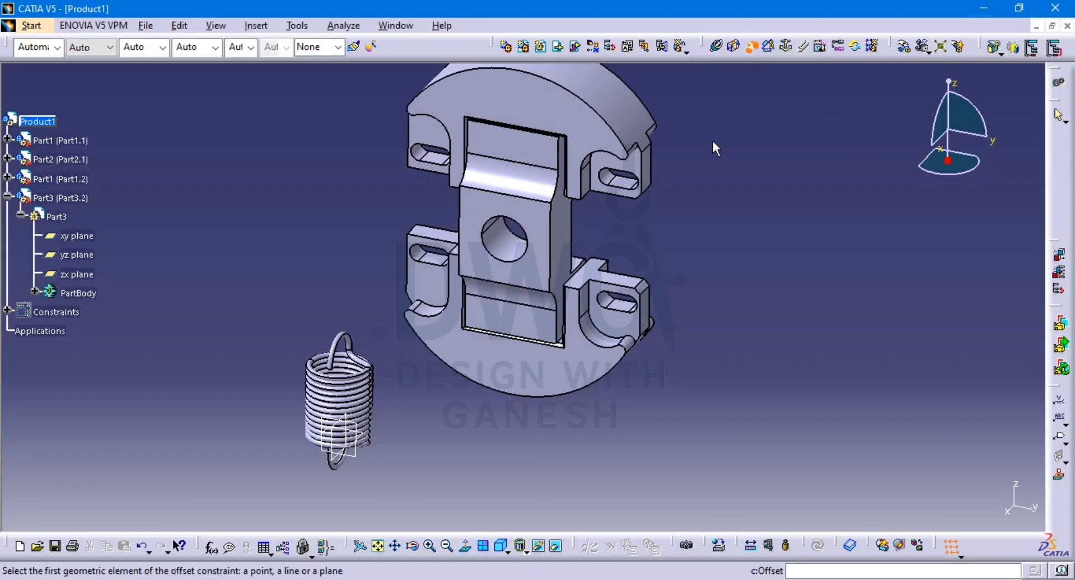
{"action": "left_click", "coordinate": [571, 247]}
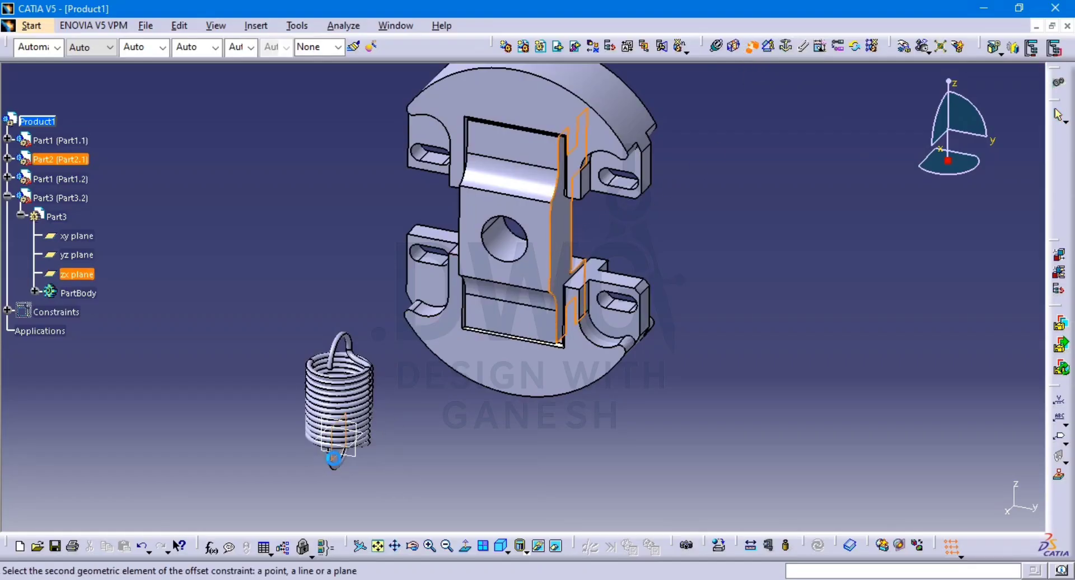
{"action": "left_click", "coordinate": [339, 463]}
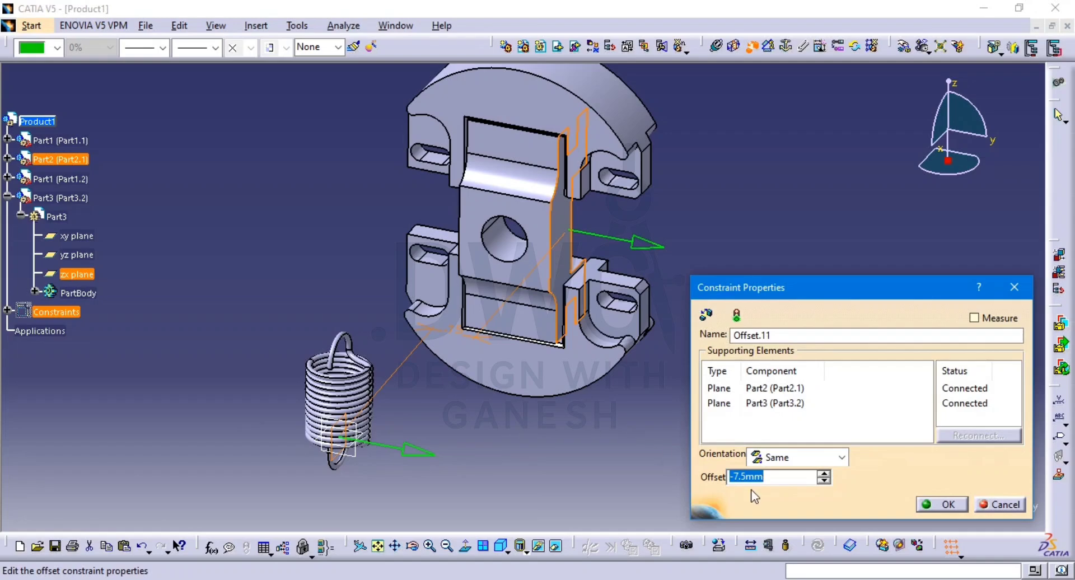
{"action": "type", "text": "0"}
{"action": "key", "text": "Return"}
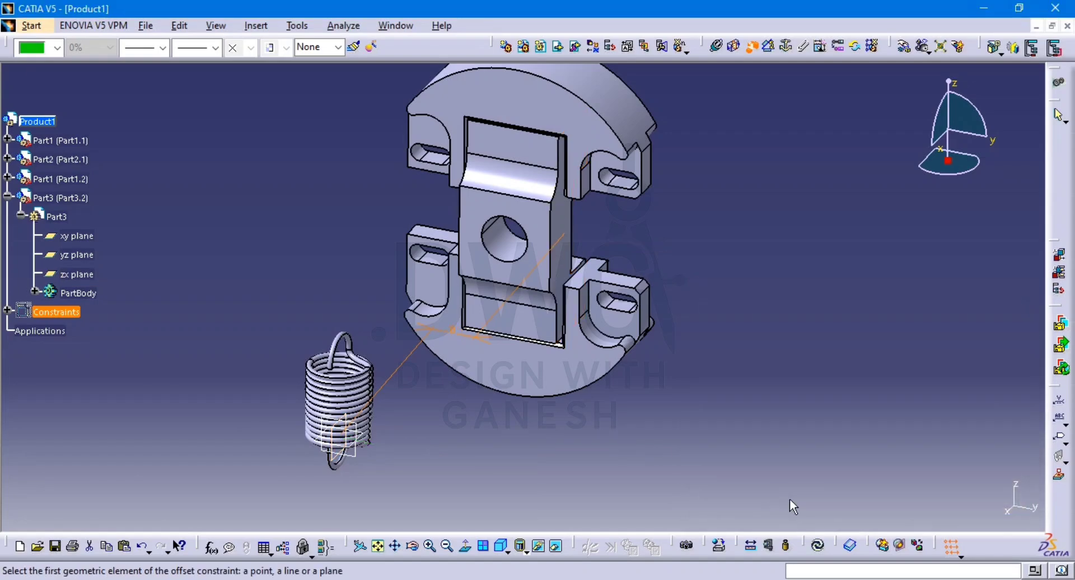
{"action": "left_click", "coordinate": [817, 546]}
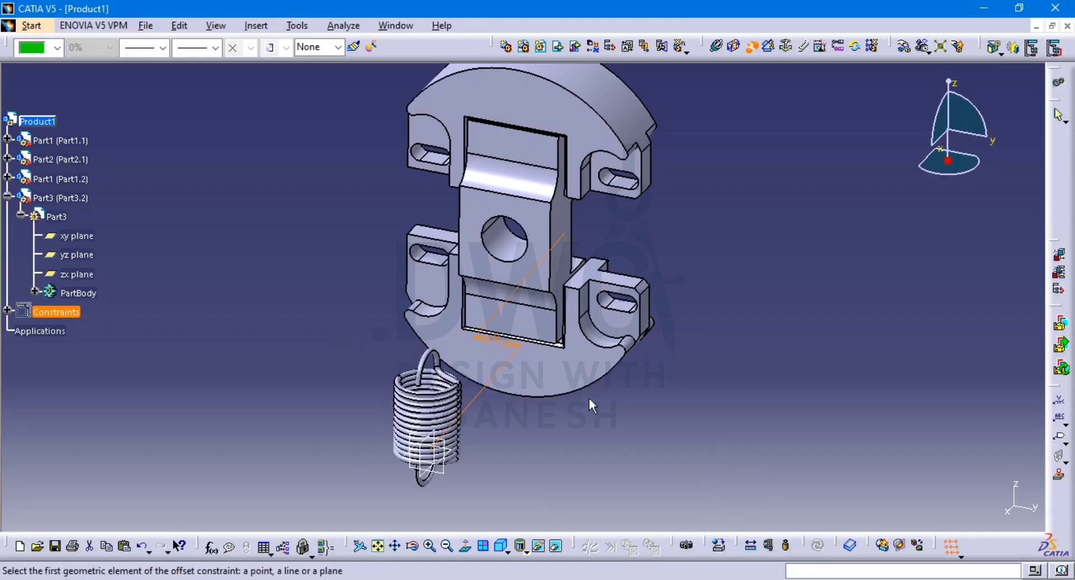
{"action": "middle_click_drag", "start_coordinate": [572, 421], "coordinate": [559, 440]}
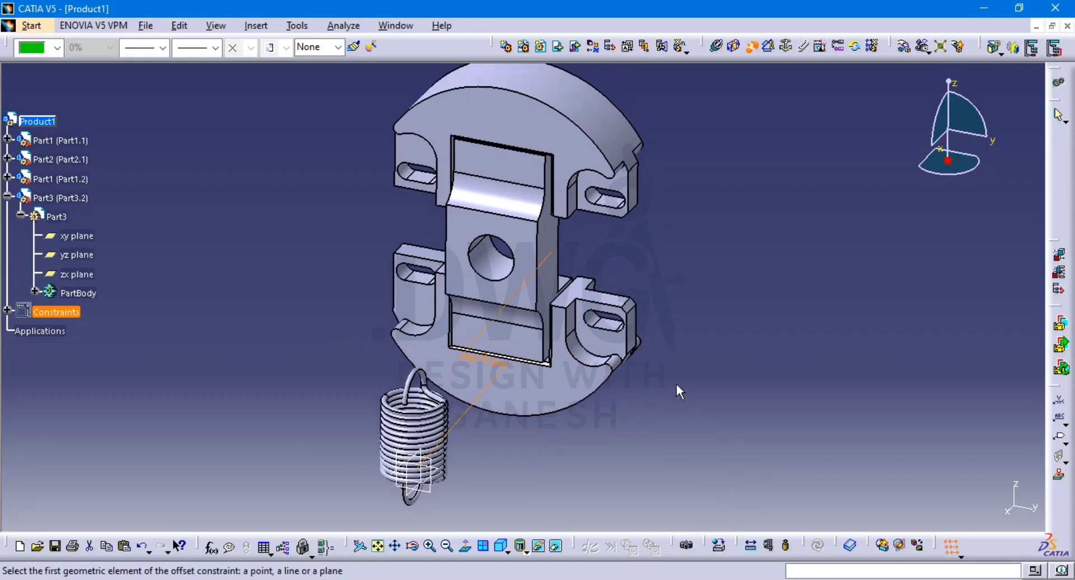
{"action": "key", "text": "Escape"}
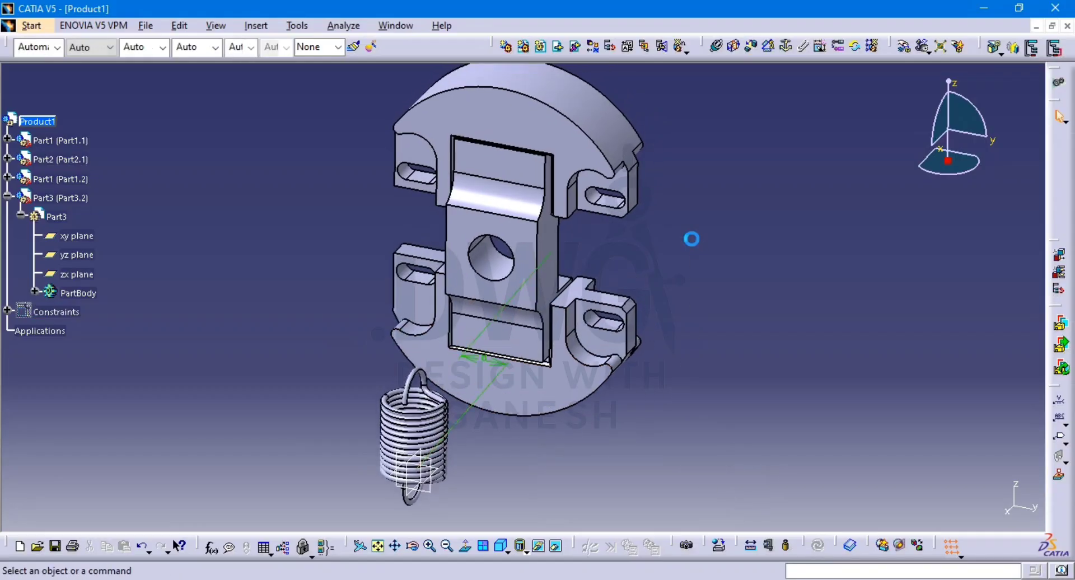
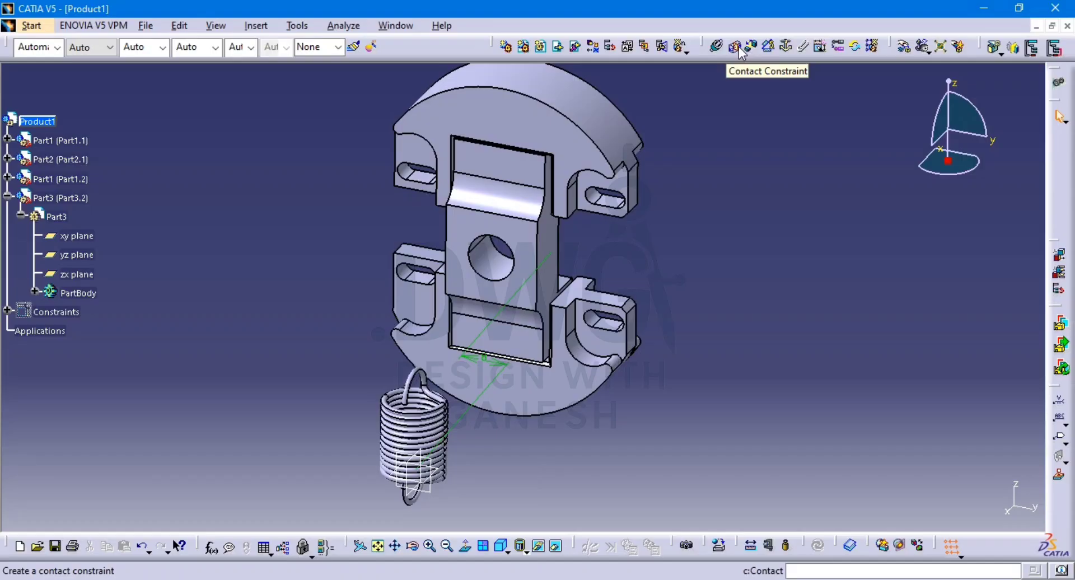
{"action": "left_click", "coordinate": [435, 497]}
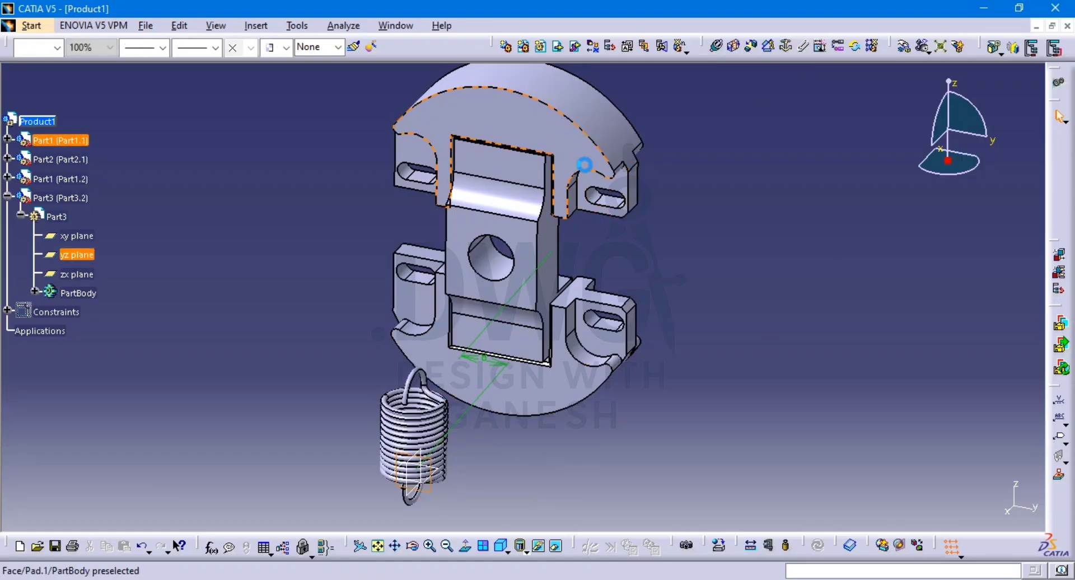
{"action": "middle_click_drag", "start_coordinate": [583, 163], "coordinate": [311, 376]}
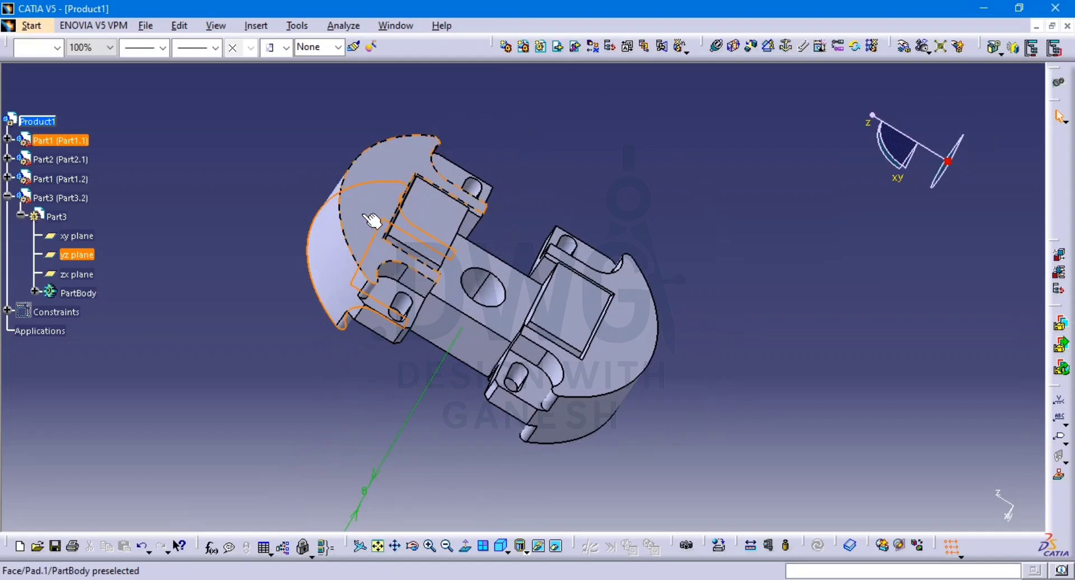
{"action": "left_click", "coordinate": [370, 239], "text": "ctrl"}
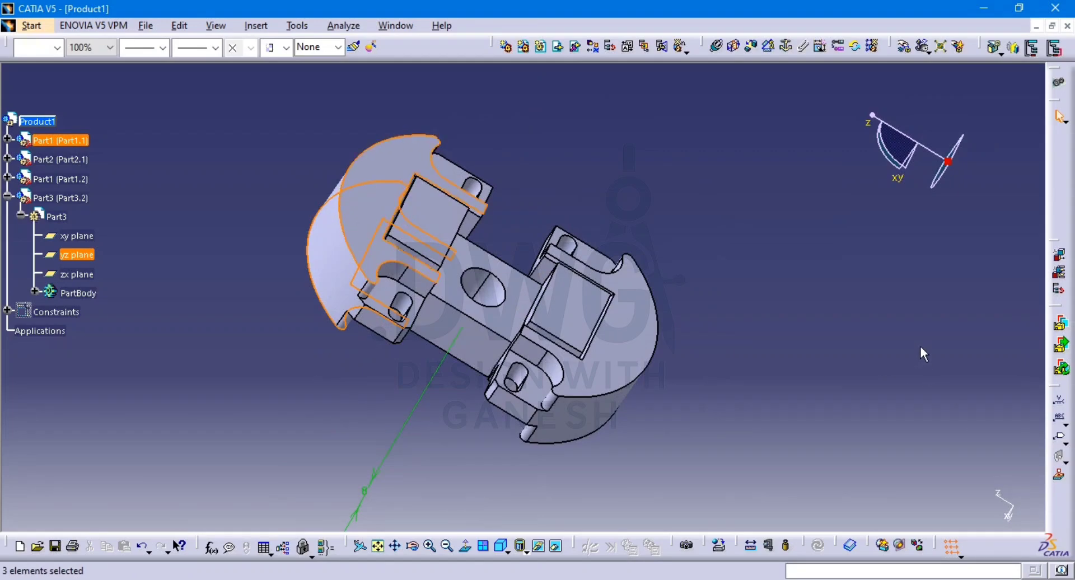
{"action": "left_click", "coordinate": [815, 99]}
{"action": "middle_click_drag", "start_coordinate": [403, 263], "coordinate": [568, 228]}
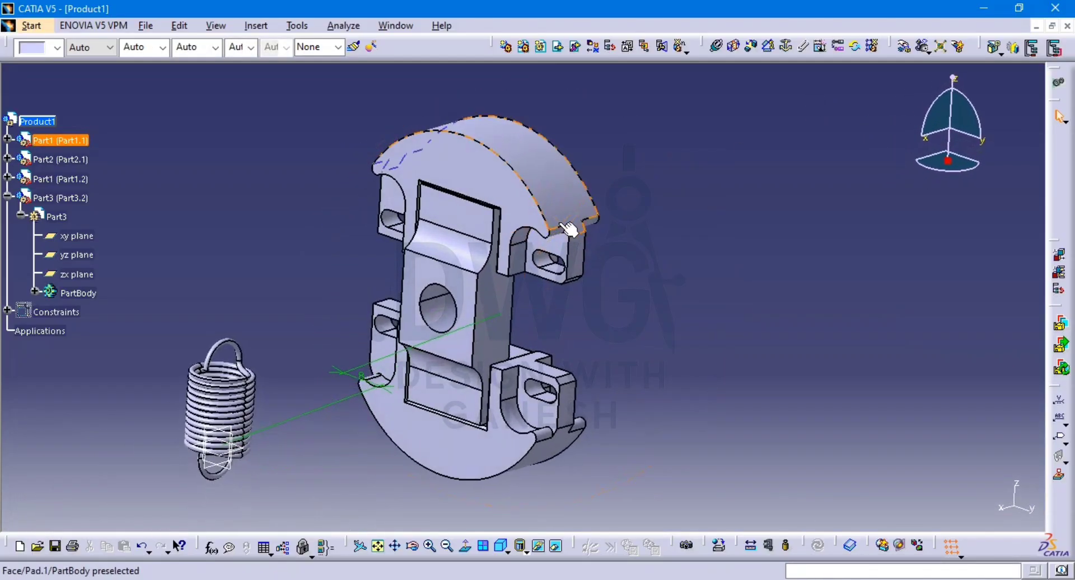
{"action": "left_click", "coordinate": [715, 45]}
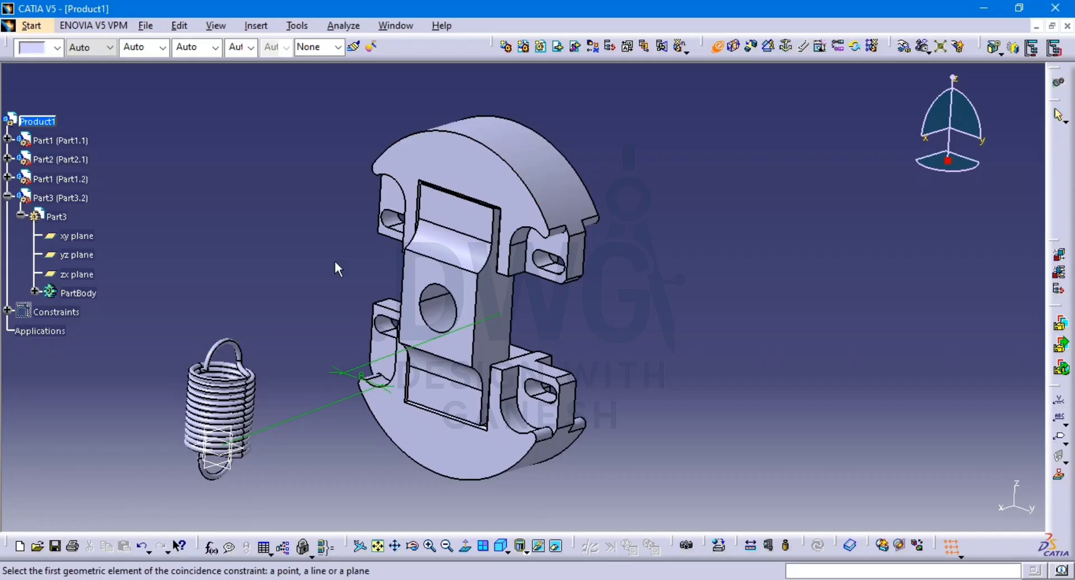
{"action": "left_click", "coordinate": [232, 469]}
{"action": "middle_click_drag", "start_coordinate": [549, 293], "coordinate": [260, 336]}
{"action": "left_click", "coordinate": [559, 420]}
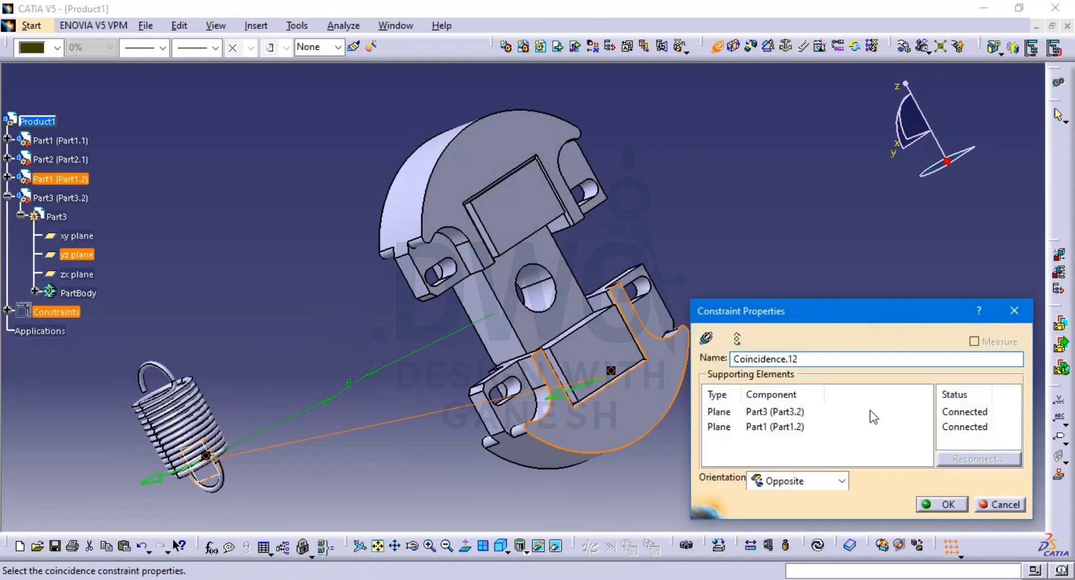
{"action": "left_click", "coordinate": [942, 505]}
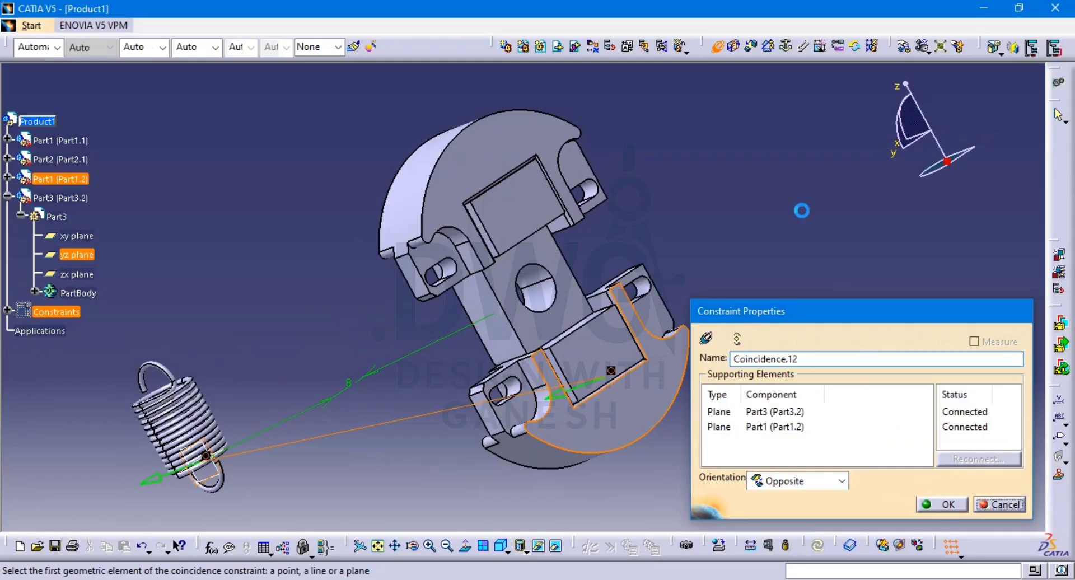
Add an 8 mm offset constraint between the lower shoe's flat face and the spring's yz plane, and update the assembly
{"action": "left_click", "coordinate": [753, 48]}
{"action": "left_click", "coordinate": [571, 424]}
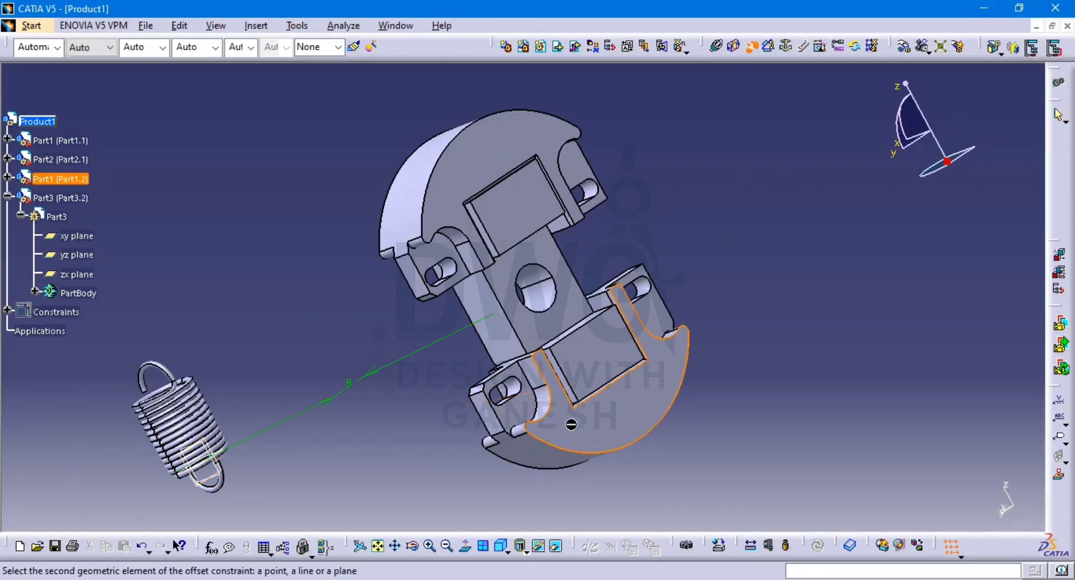
{"action": "middle_click_drag", "start_coordinate": [356, 382], "coordinate": [556, 329]}
{"action": "left_click", "coordinate": [76, 254]}
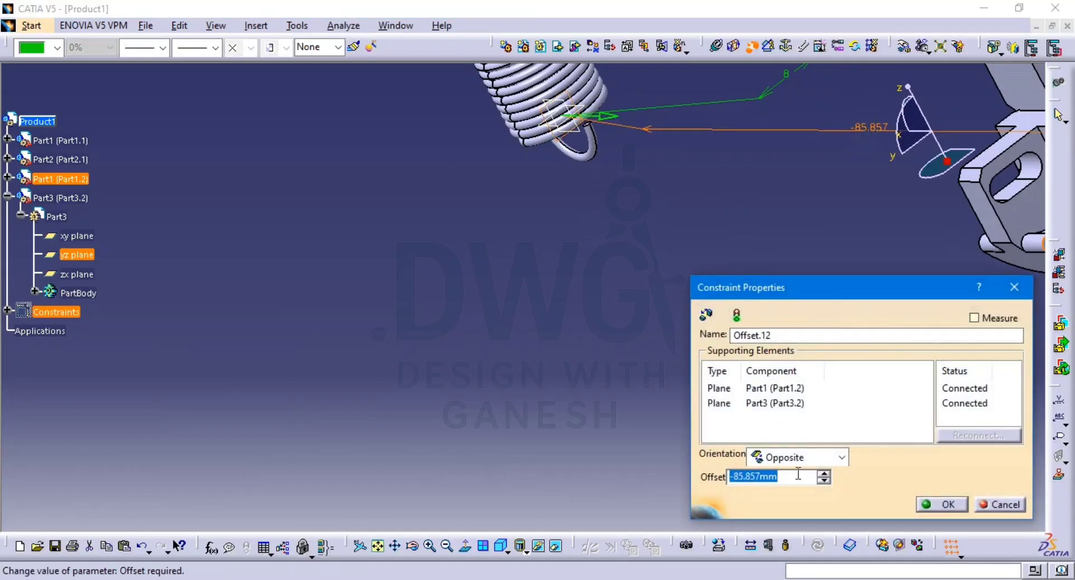
{"action": "key", "text": "Return"}
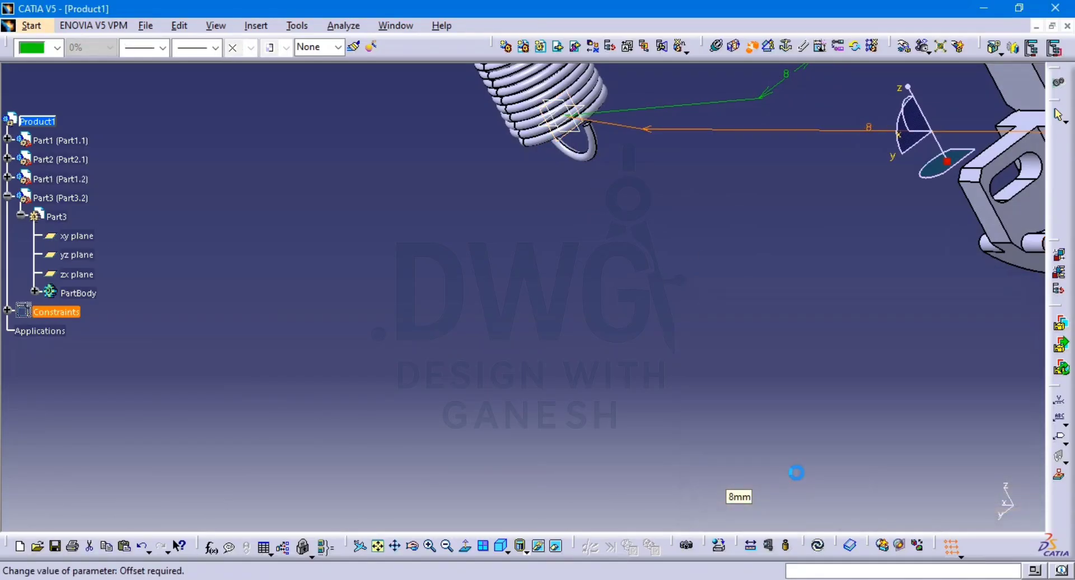
{"action": "left_click", "coordinate": [817, 545]}
Set the offset between the lower shoe's flat face and the spring's yz plane to -8 mm, and update the assembly
{"action": "middle_click_drag", "start_coordinate": [755, 258], "coordinate": [758, 220]}
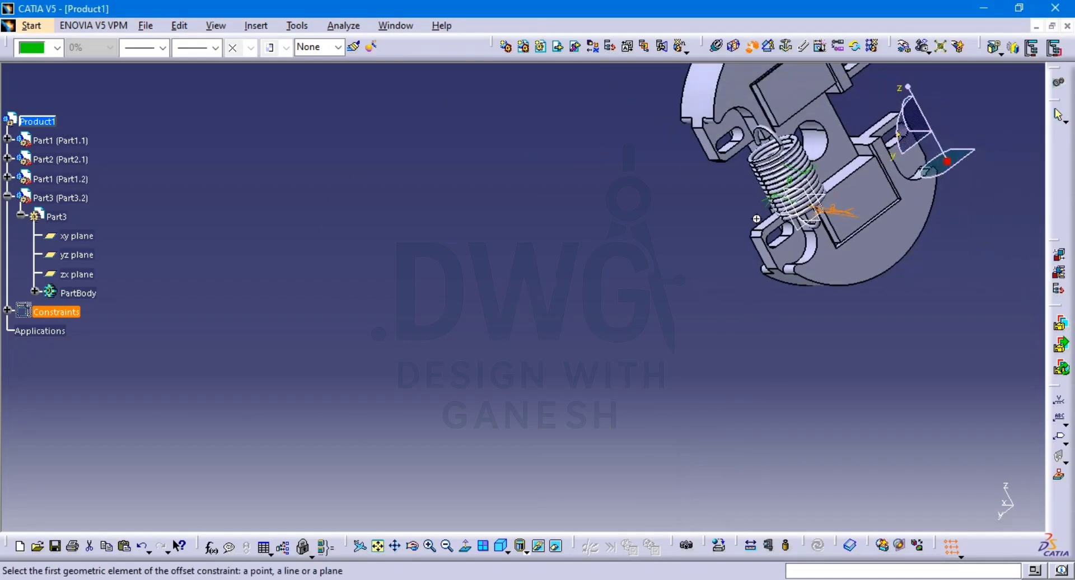
{"action": "middle_click_drag", "start_coordinate": [927, 194], "coordinate": [902, 188]}
{"action": "middle_click_drag", "start_coordinate": [577, 211], "coordinate": [739, 314]}
{"action": "double_click", "coordinate": [744, 325]}
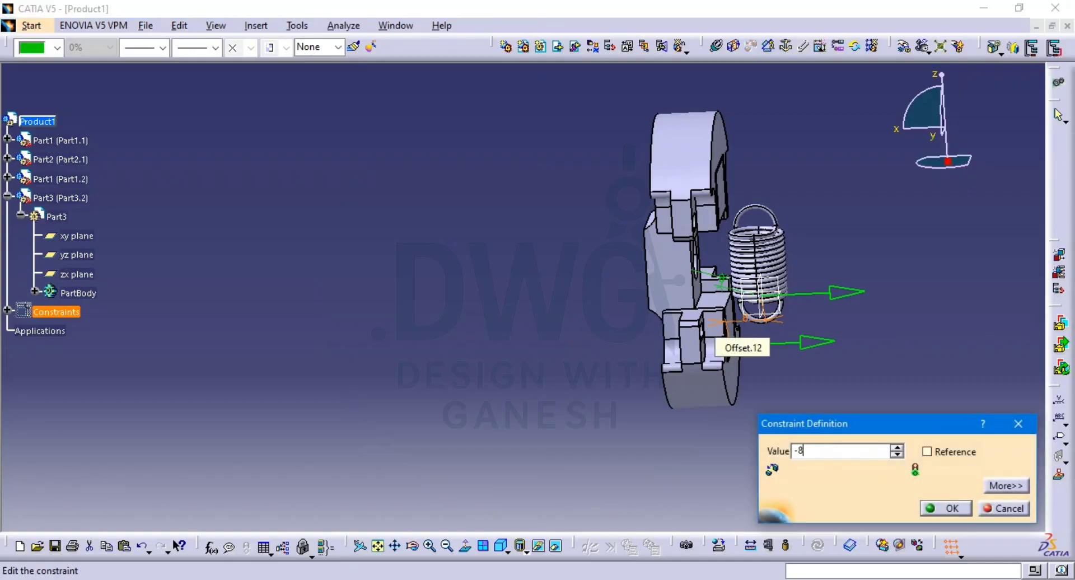
{"action": "key", "text": "Return"}
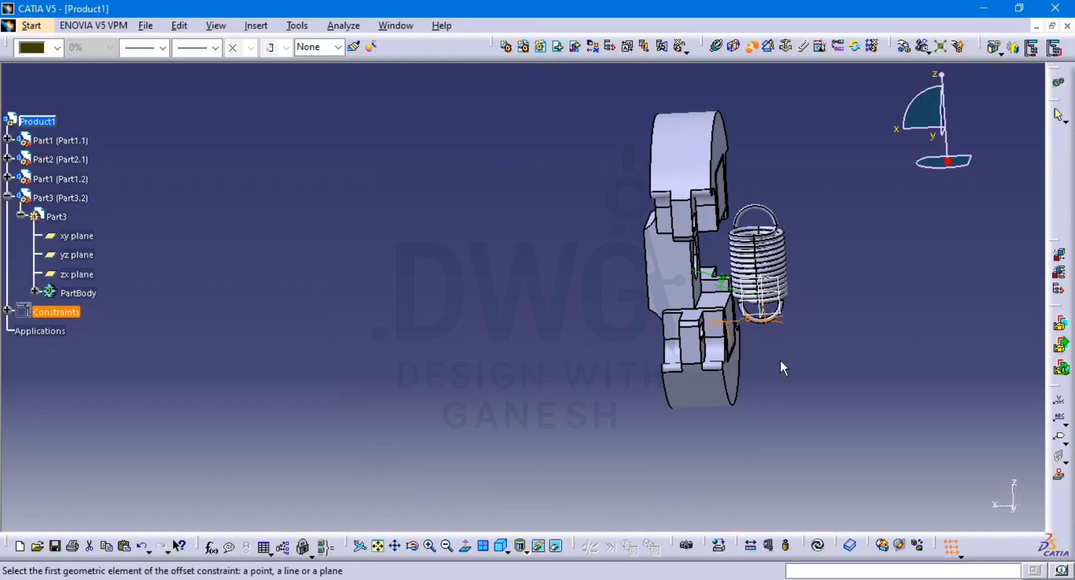
{"action": "key", "text": "ctrl+u"}
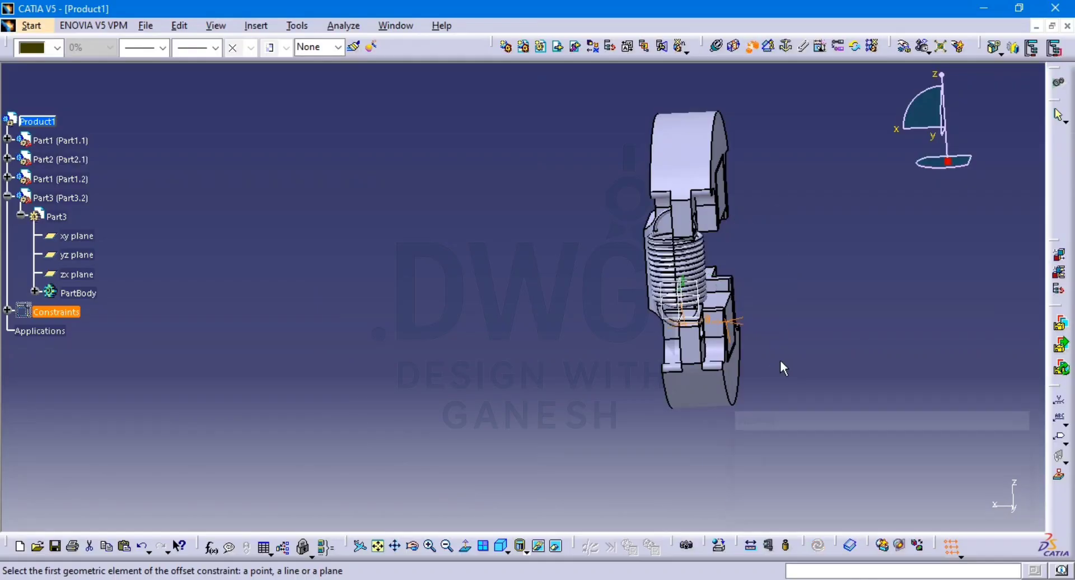
Set the offset between the lower shoe's flat face and the spring's yz plane to -6 mm, and update the assembly
{"action": "middle_click_drag", "start_coordinate": [712, 290], "coordinate": [718, 177]}
{"action": "middle_click_drag", "start_coordinate": [661, 331], "coordinate": [471, 338]}
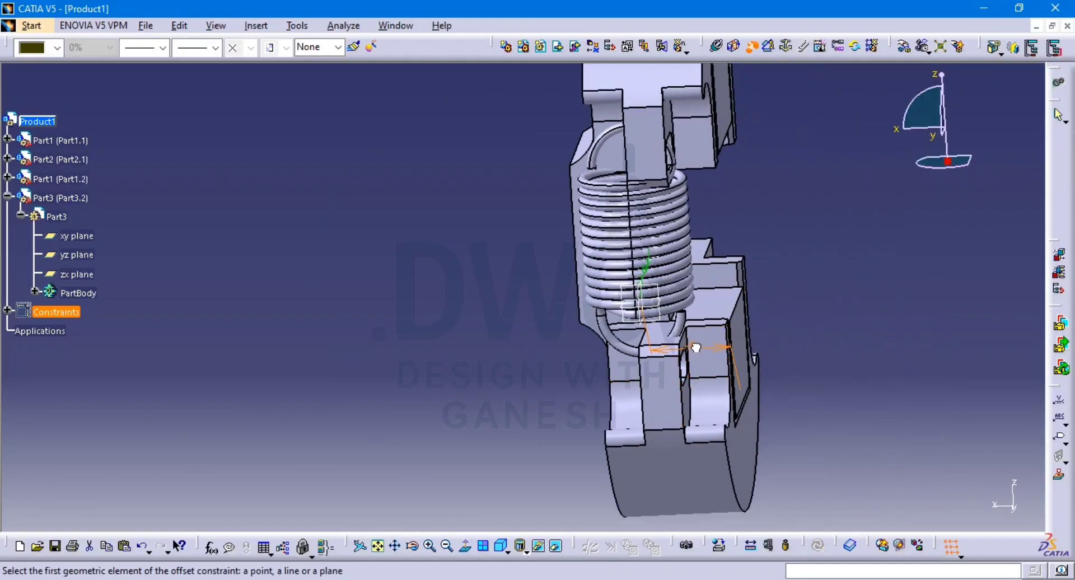
{"action": "left_click", "coordinate": [696, 350]}
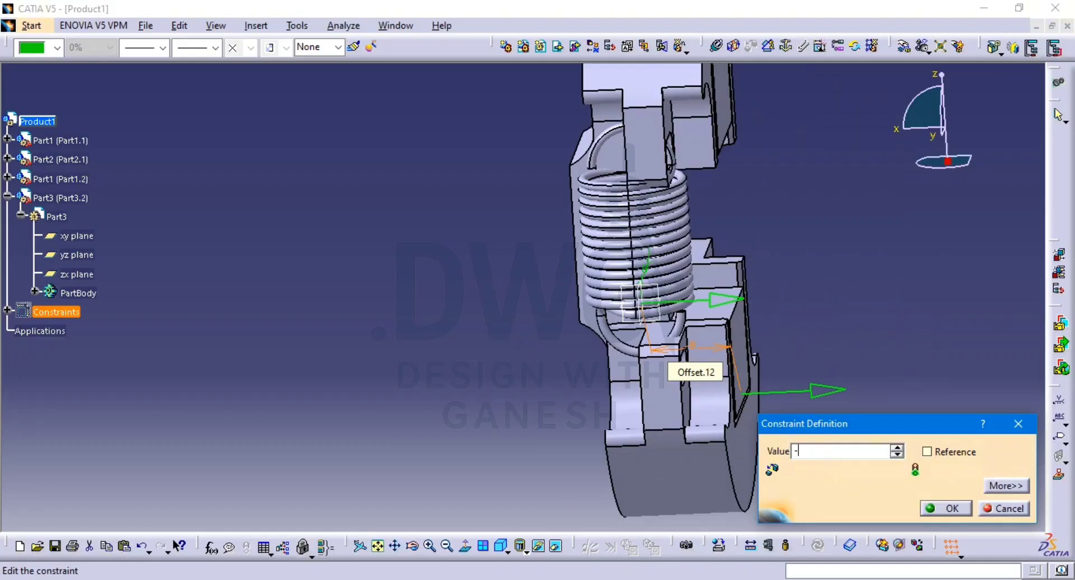
{"action": "type", "text": "-6"}
{"action": "key", "text": "Return"}
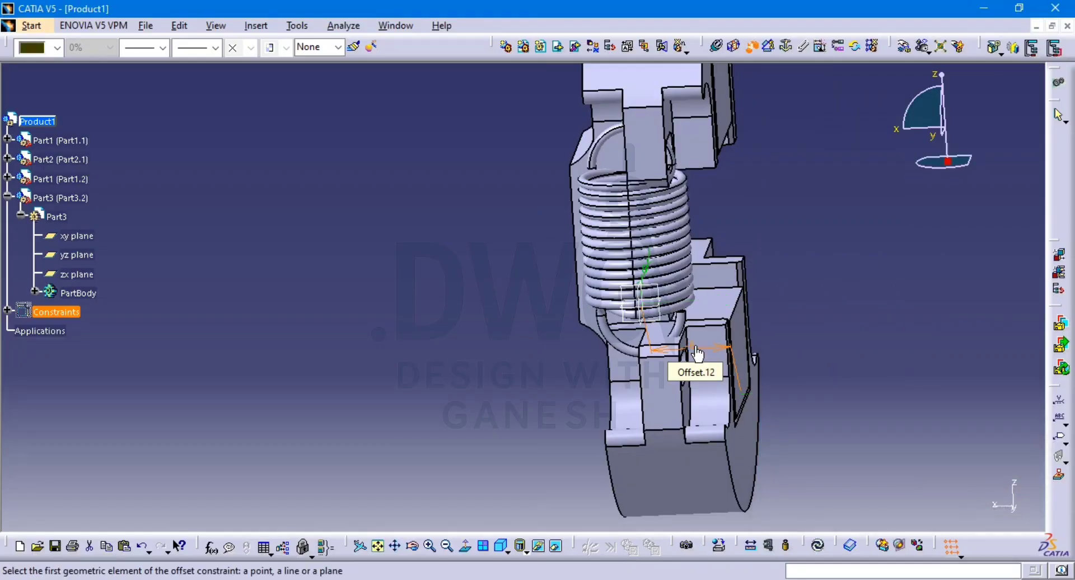
{"action": "key", "text": "ctrl+u"}
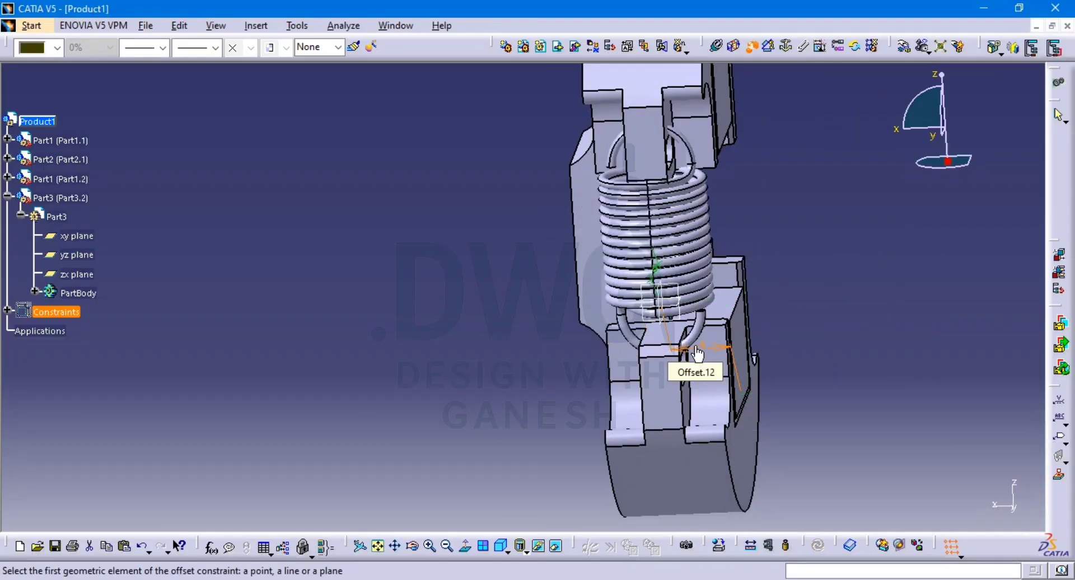
{"action": "middle_click_drag", "start_coordinate": [873, 377], "coordinate": [750, 273]}
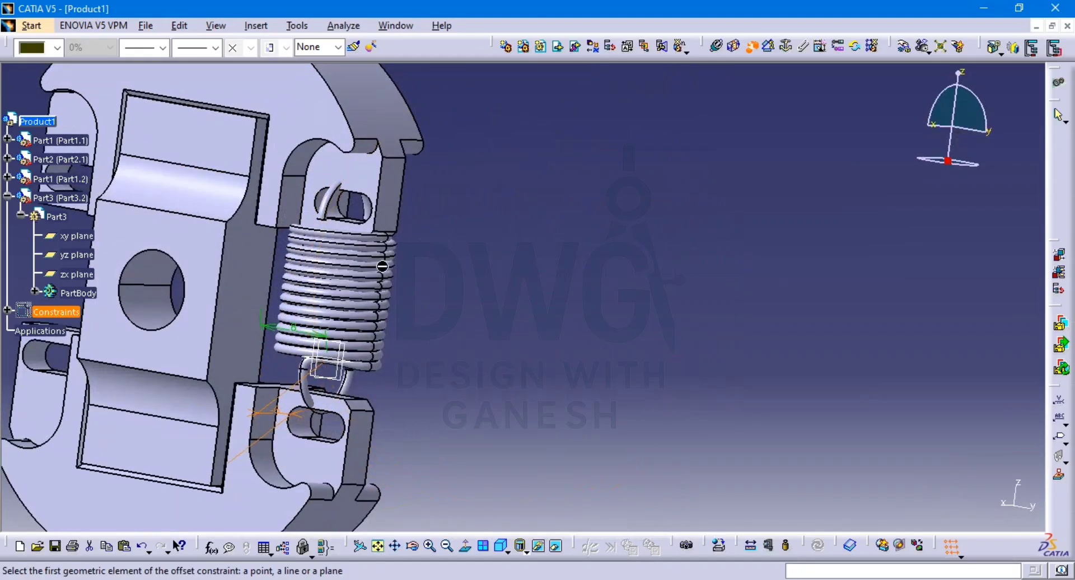
{"action": "middle_click_drag", "start_coordinate": [333, 297], "coordinate": [612, 179]}
{"action": "middle_click_drag", "start_coordinate": [458, 189], "coordinate": [412, 244]}
{"action": "middle_click_drag", "start_coordinate": [477, 266], "coordinate": [554, 367]}
{"action": "middle_click_drag", "start_coordinate": [709, 331], "coordinate": [457, 369]}
{"action": "key", "text": "Escape"}
Lower the spring along the Z axis with Manipulation so its end hooks sit in the shoes' slots
{"action": "middle_click_drag", "start_coordinate": [563, 339], "coordinate": [607, 412]}
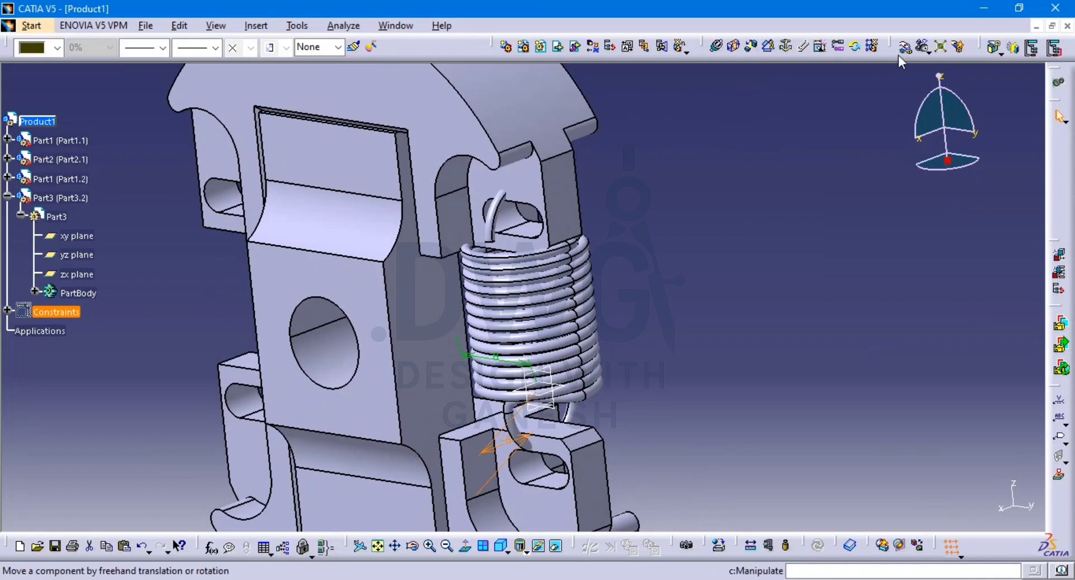
{"action": "left_click", "coordinate": [899, 50]}
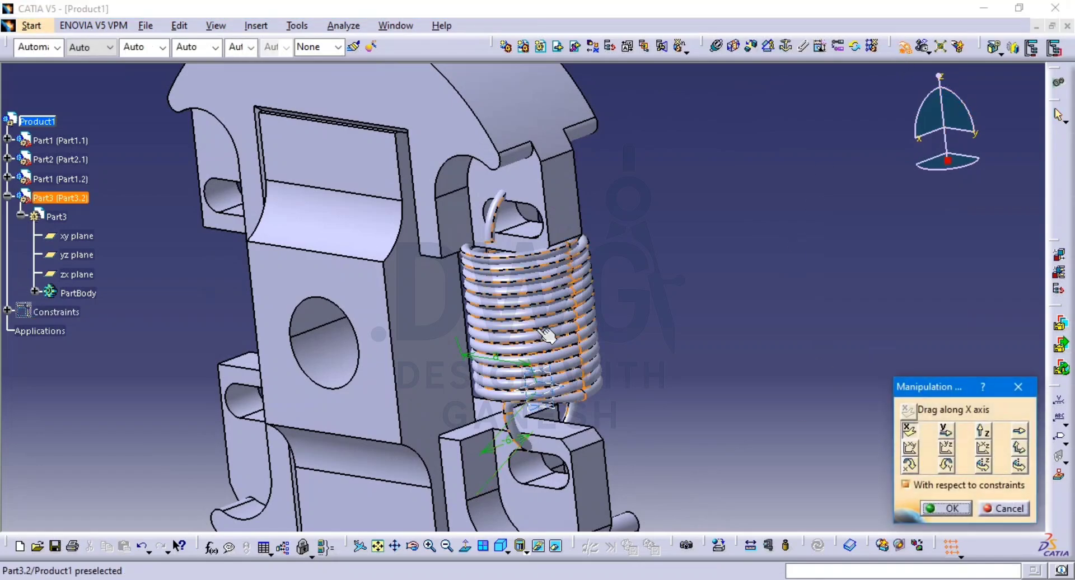
{"action": "left_click", "coordinate": [983, 430]}
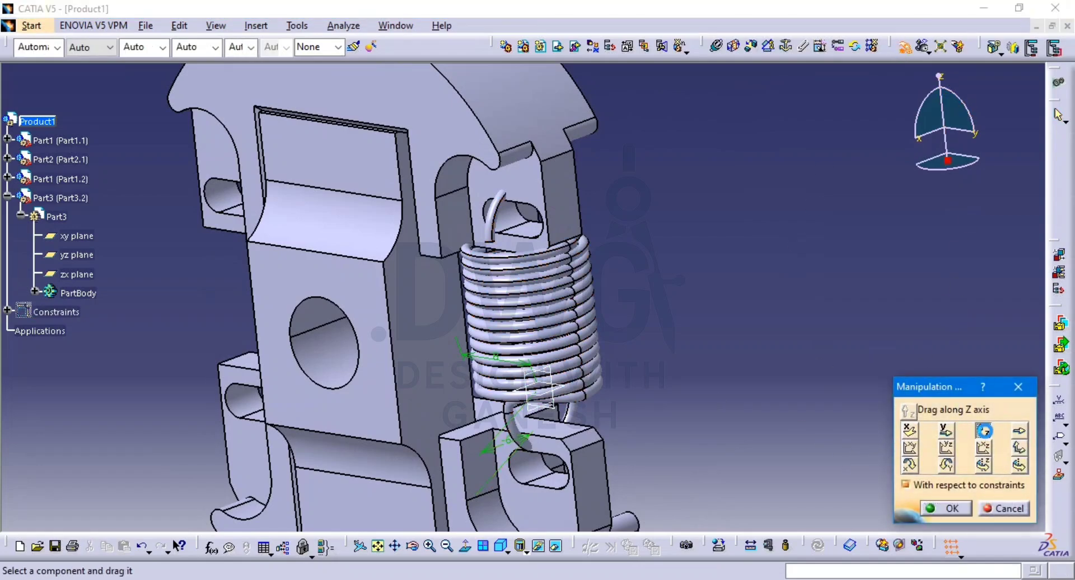
{"action": "left_click_drag", "start_coordinate": [510, 315], "coordinate": [530, 335]}
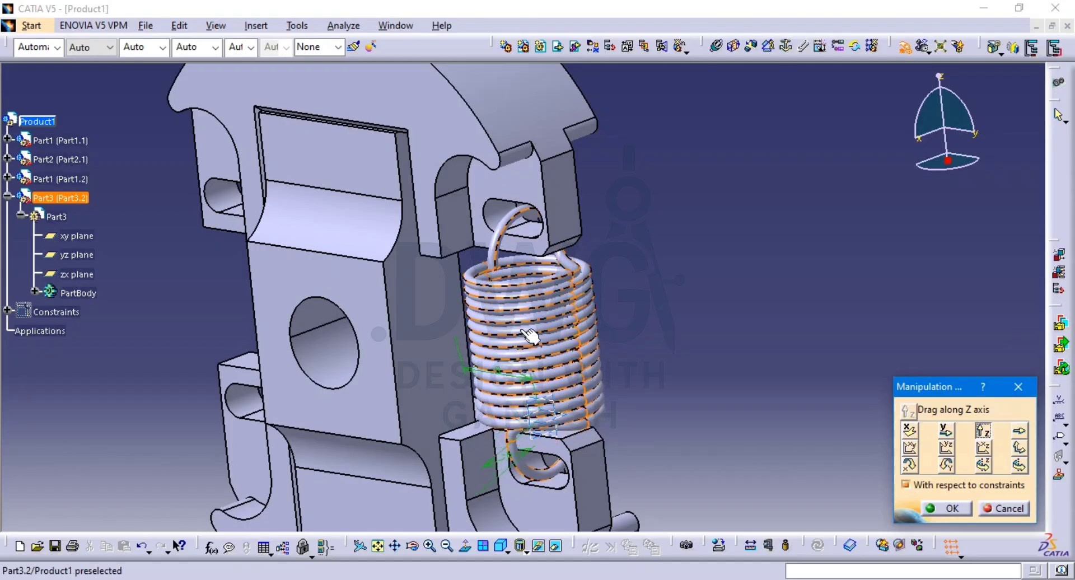
{"action": "left_click", "coordinate": [951, 507]}
{"action": "middle_click_drag", "start_coordinate": [611, 279], "coordinate": [754, 292]}
Copy the spring Part3 (Part3.2) and paste it into Product1 as a second instance
{"action": "left_click", "coordinate": [7, 197]}
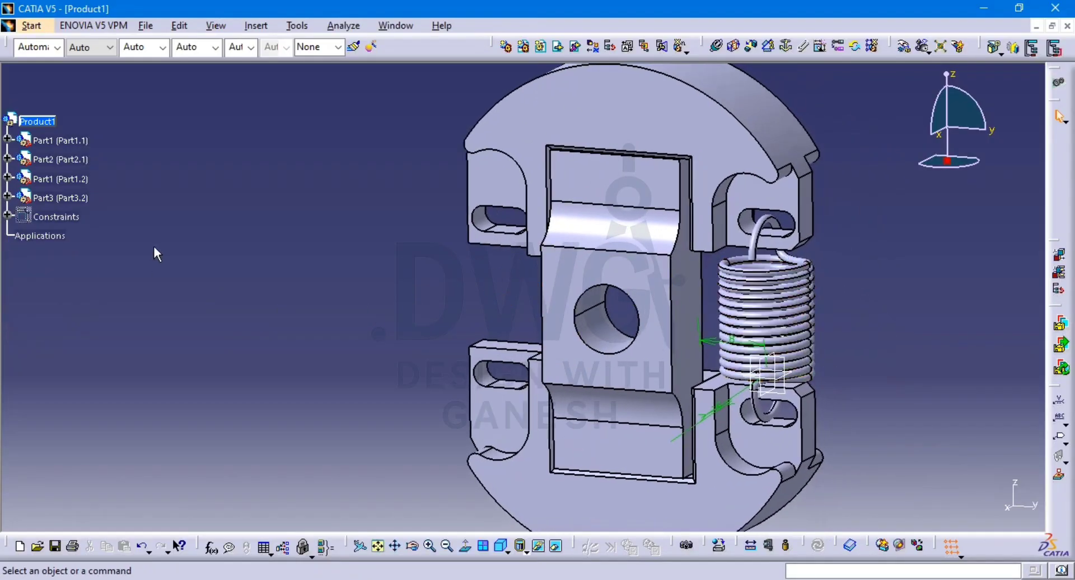
{"action": "middle_click_drag", "start_coordinate": [585, 343], "coordinate": [568, 344]}
{"action": "left_click", "coordinate": [50, 197]}
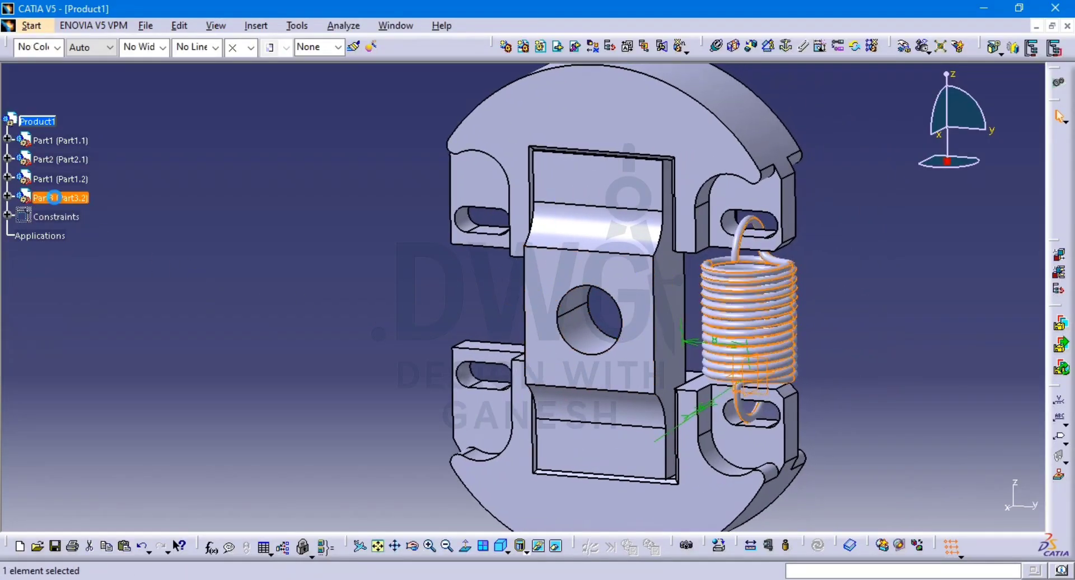
{"action": "right_click", "coordinate": [55, 198]}
{"action": "left_click", "coordinate": [144, 281]}
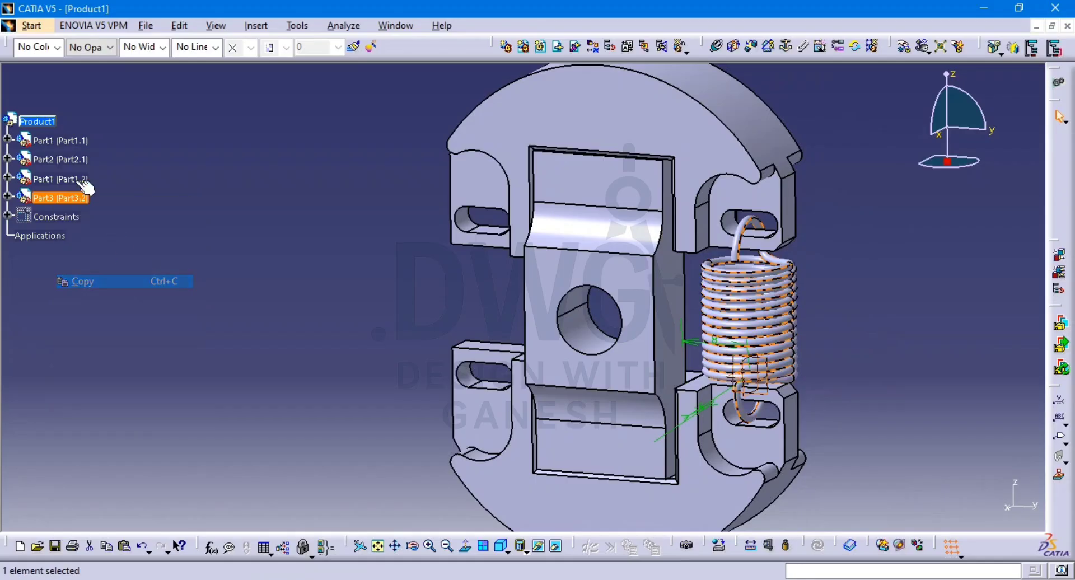
{"action": "left_click", "coordinate": [34, 119]}
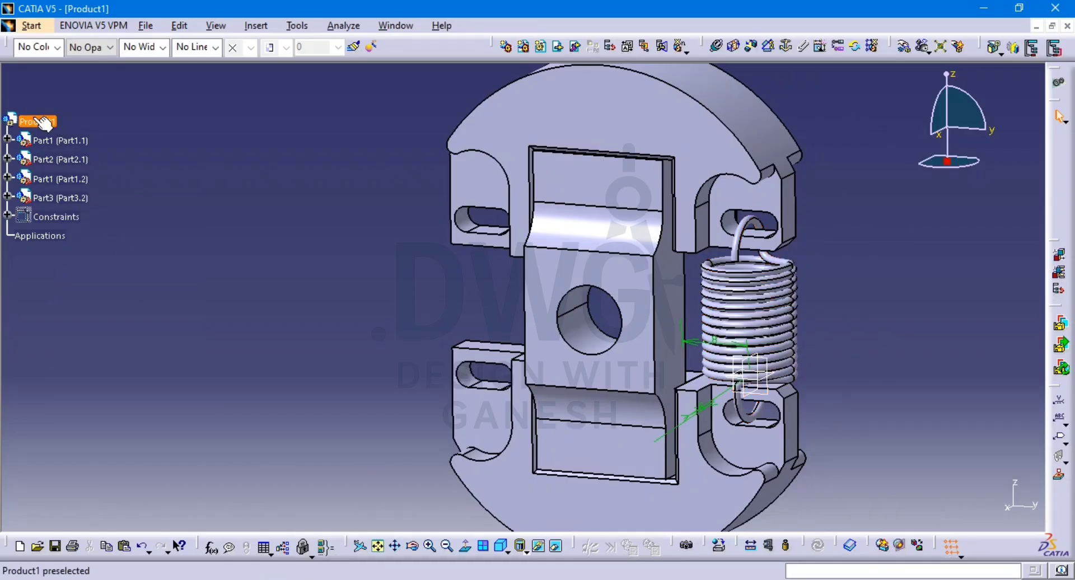
{"action": "right_click", "coordinate": [43, 122]}
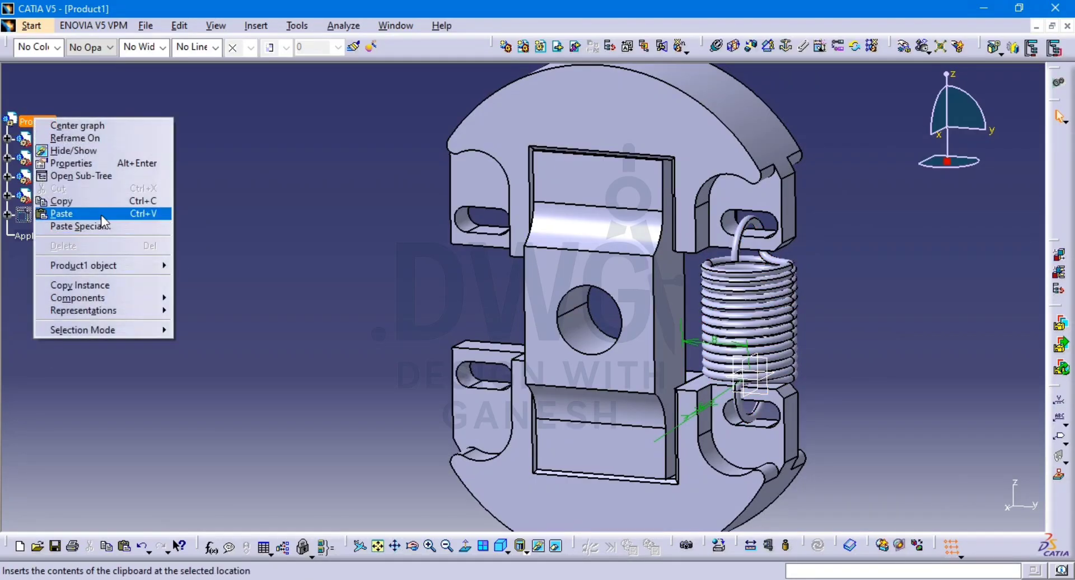
{"action": "left_click", "coordinate": [72, 207]}
{"action": "left_click", "coordinate": [453, 269]}
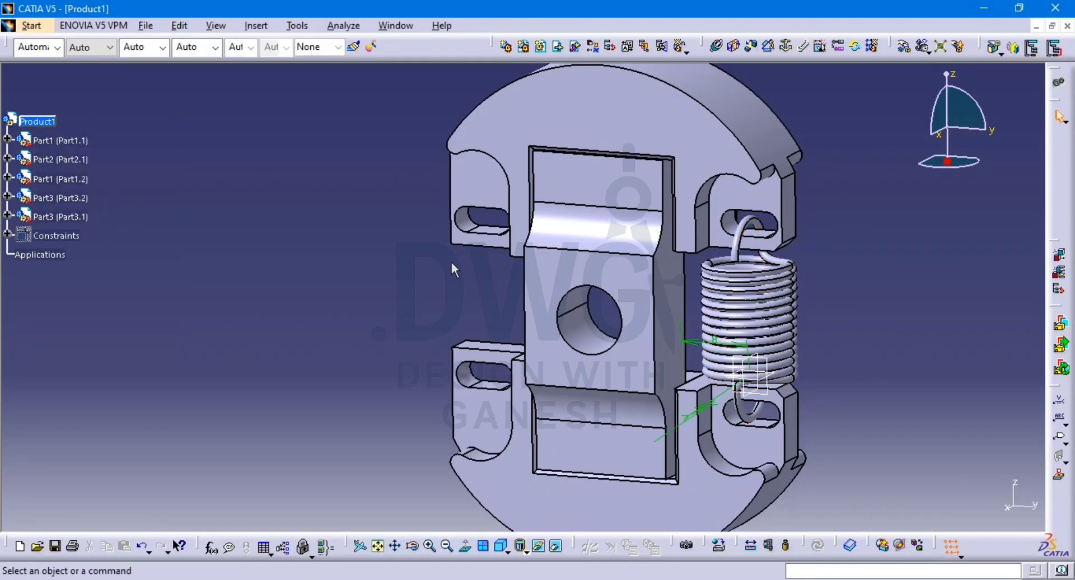
Hide the constrained spring Part3.2 and move its copy along the YZ plane to the opposite side of the assembly using Manipulation
{"action": "right_click", "coordinate": [59, 198]}
{"action": "left_click", "coordinate": [93, 231]}
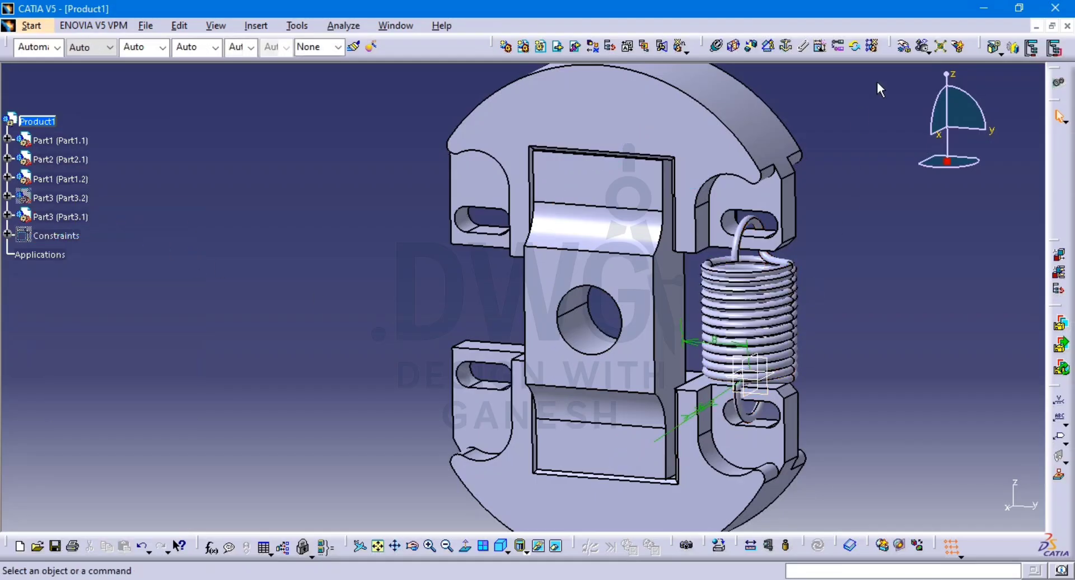
{"action": "left_click", "coordinate": [904, 47]}
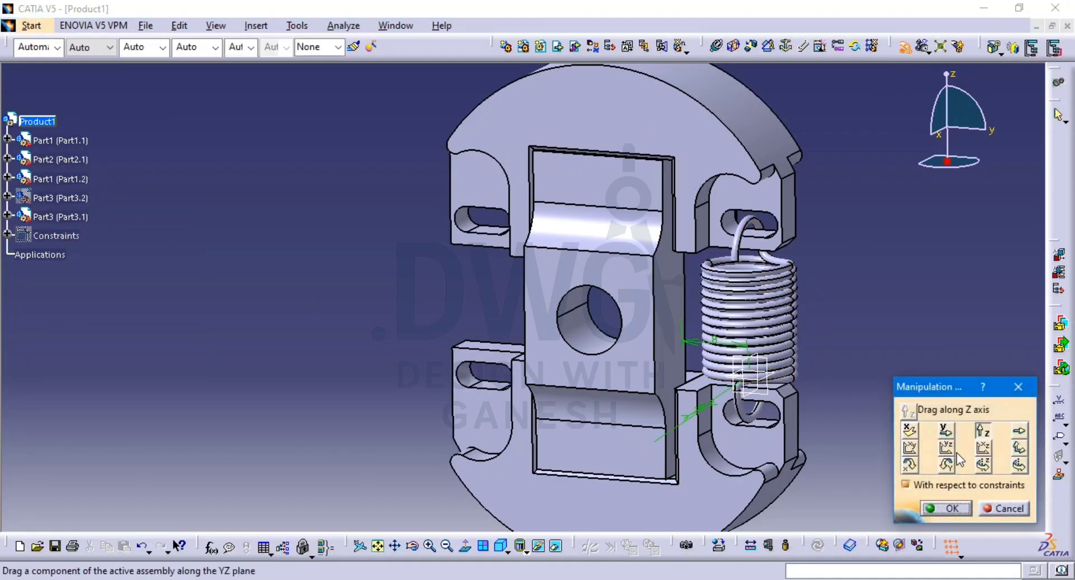
{"action": "left_click", "coordinate": [946, 451]}
{"action": "left_click_drag", "start_coordinate": [747, 313], "coordinate": [133, 282]}
{"action": "left_click", "coordinate": [946, 508]}
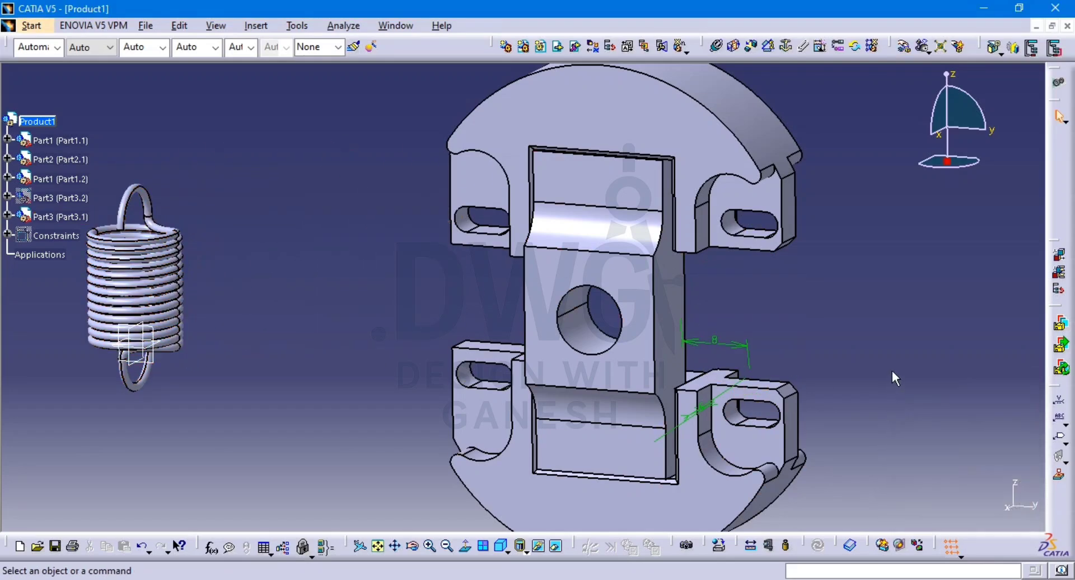
Show the hidden spring Part3.2 in the assembly again
{"action": "right_click", "coordinate": [48, 218]}
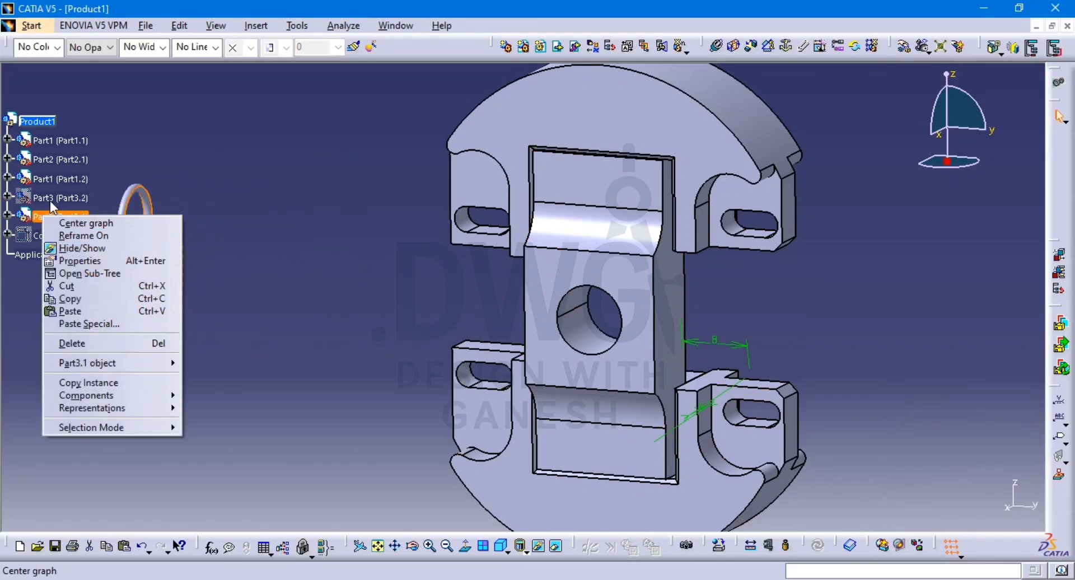
{"action": "left_click", "coordinate": [53, 199]}
{"action": "right_click", "coordinate": [52, 198]}
{"action": "left_click", "coordinate": [79, 230]}
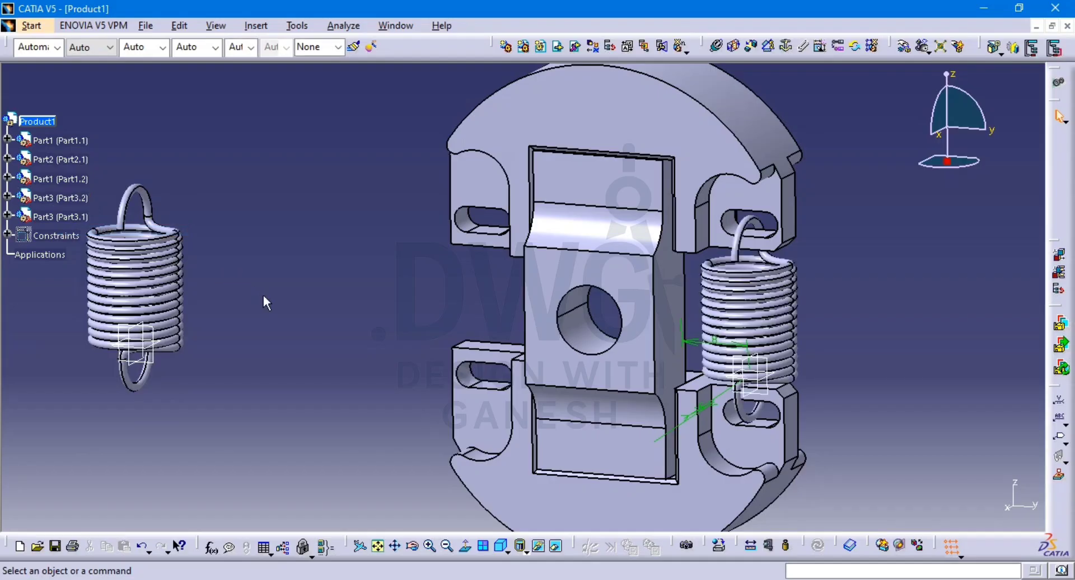
{"action": "left_click", "coordinate": [182, 300]}
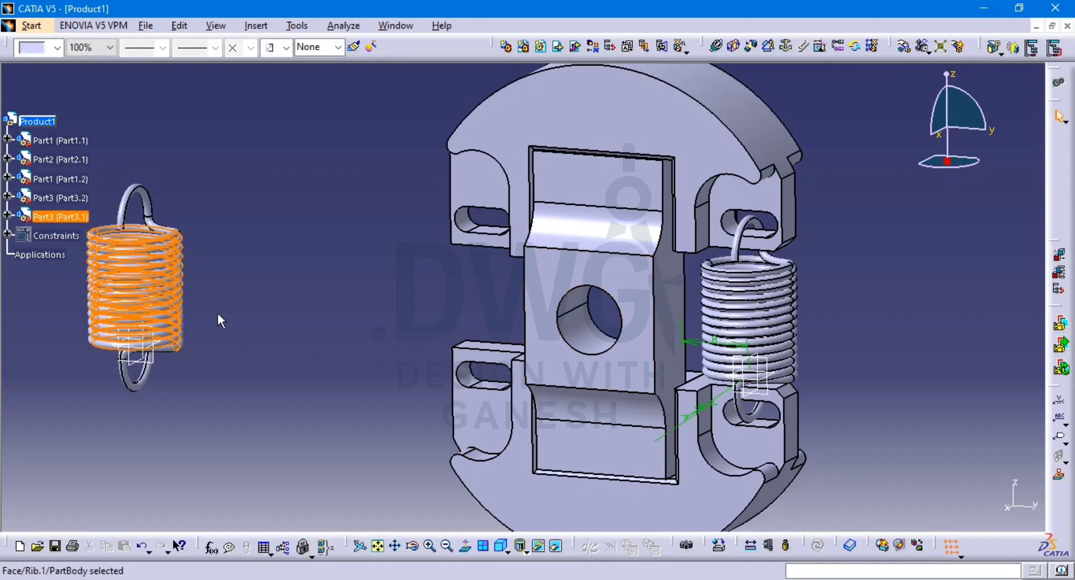
{"action": "left_click", "coordinate": [201, 274]}
{"action": "left_click", "coordinate": [47, 217]}
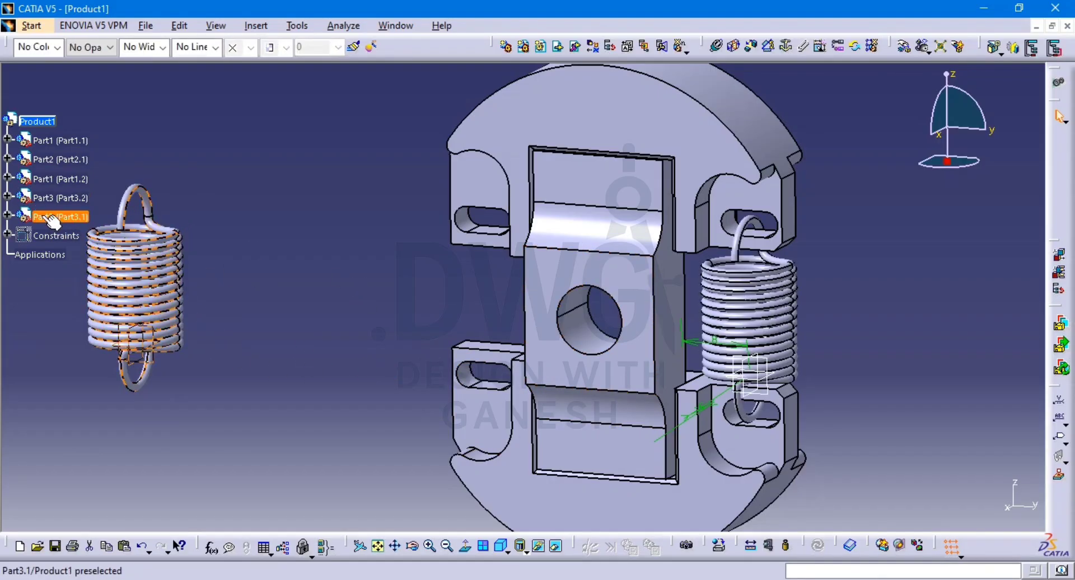
{"action": "right_click", "coordinate": [48, 217]}
{"action": "mouse_move", "coordinate": [71, 398]}
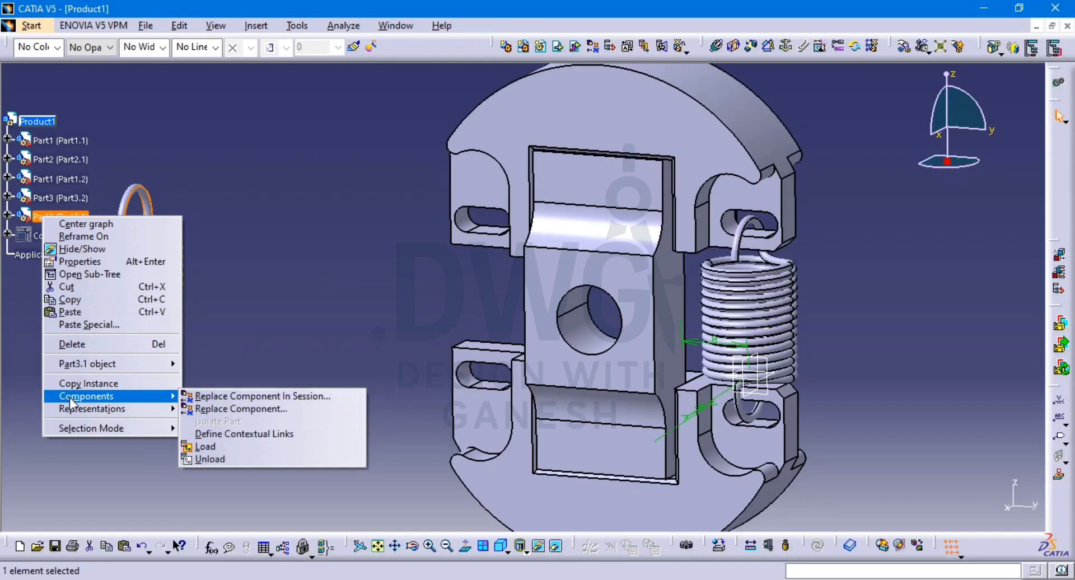
{"action": "left_click", "coordinate": [106, 384]}
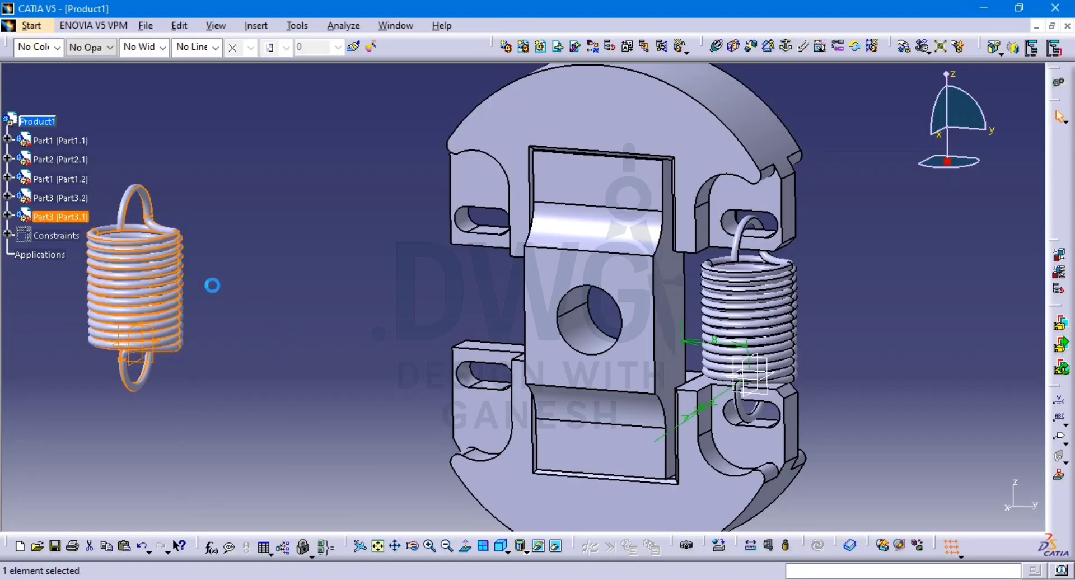
Open the copied spring's part in a new window and view its rib definition without changing it
{"action": "left_click", "coordinate": [142, 317]}
{"action": "right_click", "coordinate": [152, 299]}
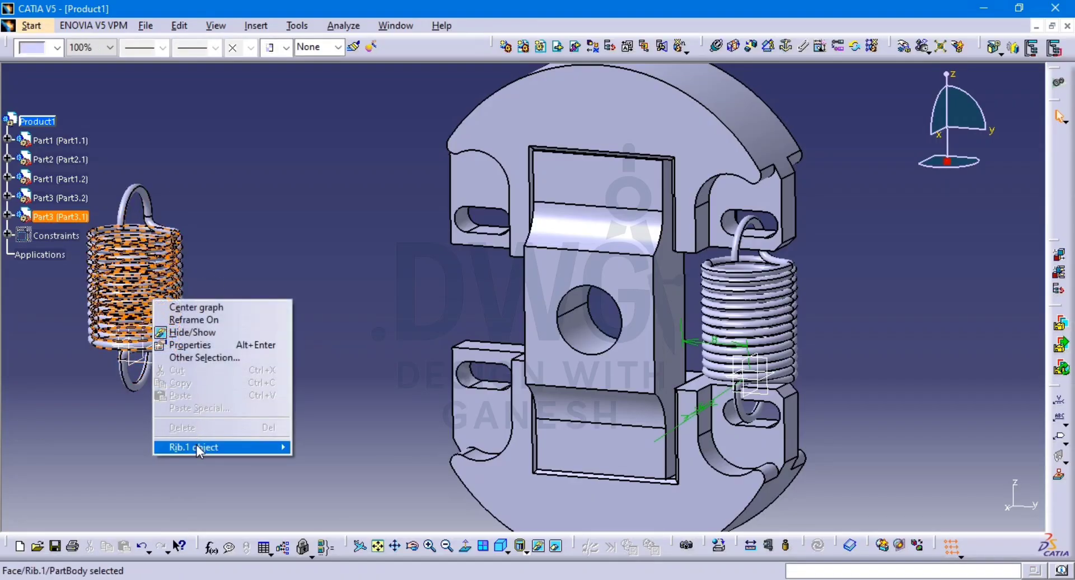
{"action": "mouse_move", "coordinate": [268, 447]}
{"action": "left_click", "coordinate": [336, 459]}
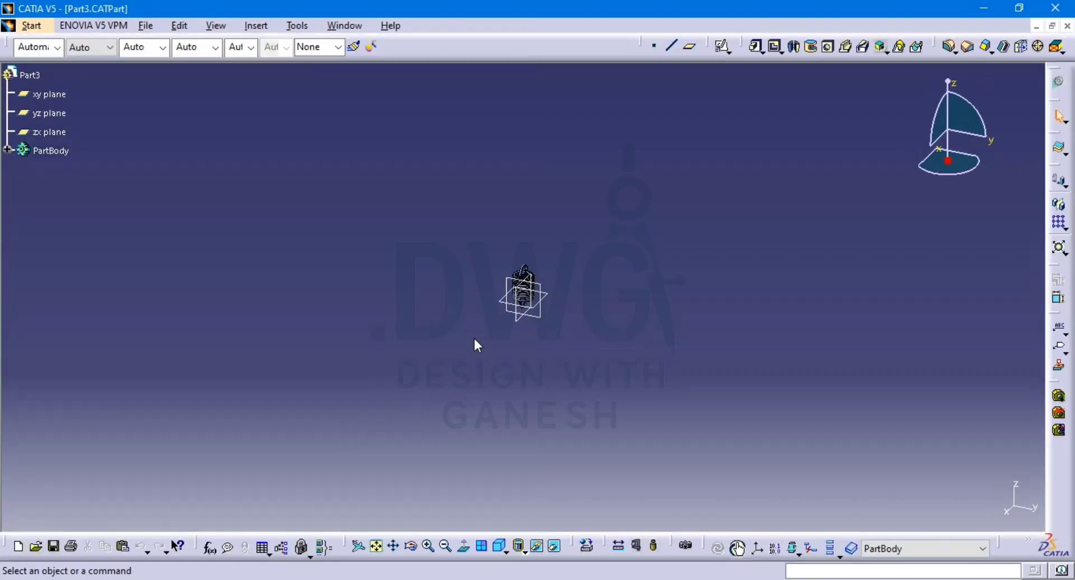
{"action": "middle_click_drag", "start_coordinate": [474, 339], "coordinate": [546, 323], "text": "ctrl"}
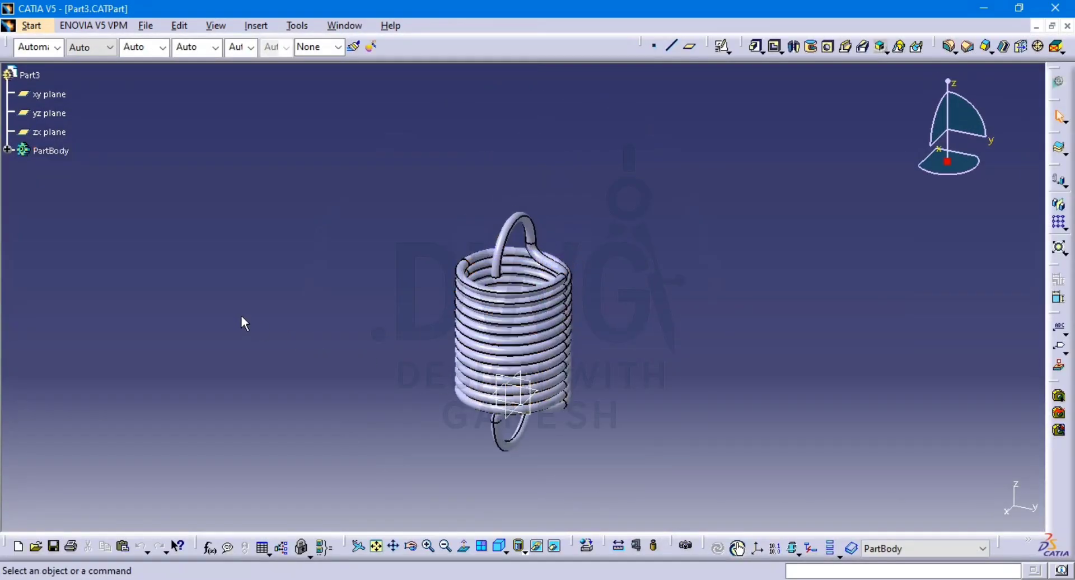
{"action": "double_click", "coordinate": [519, 330]}
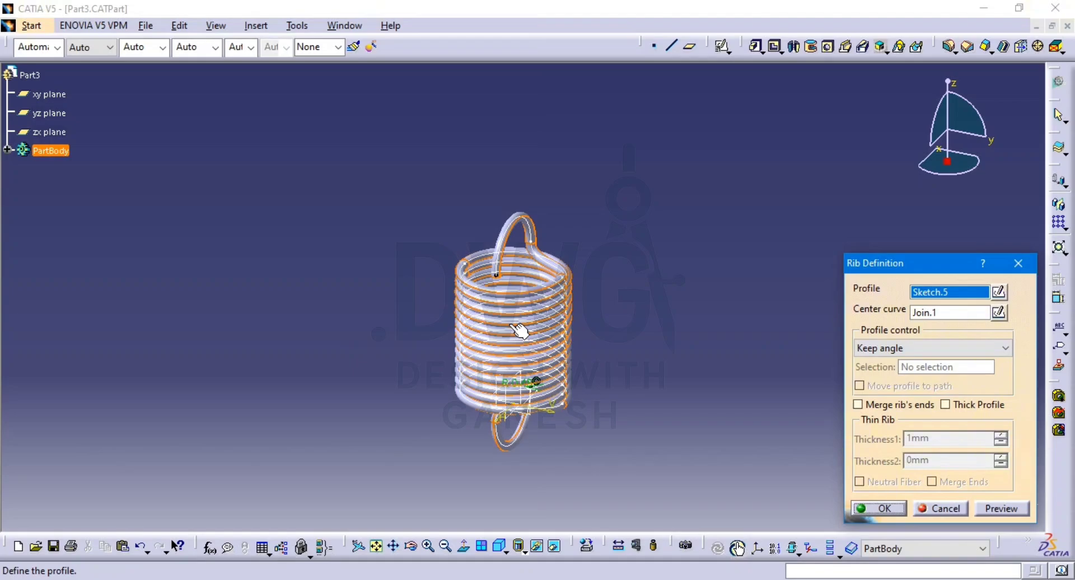
{"action": "left_click", "coordinate": [923, 511]}
{"action": "middle_click_drag", "start_coordinate": [599, 361], "coordinate": [588, 283]}
Set the height of the spring's helix curve (Helix.1) to 9 mm, keeping the 1 mm pitch
{"action": "left_click", "coordinate": [8, 150]}
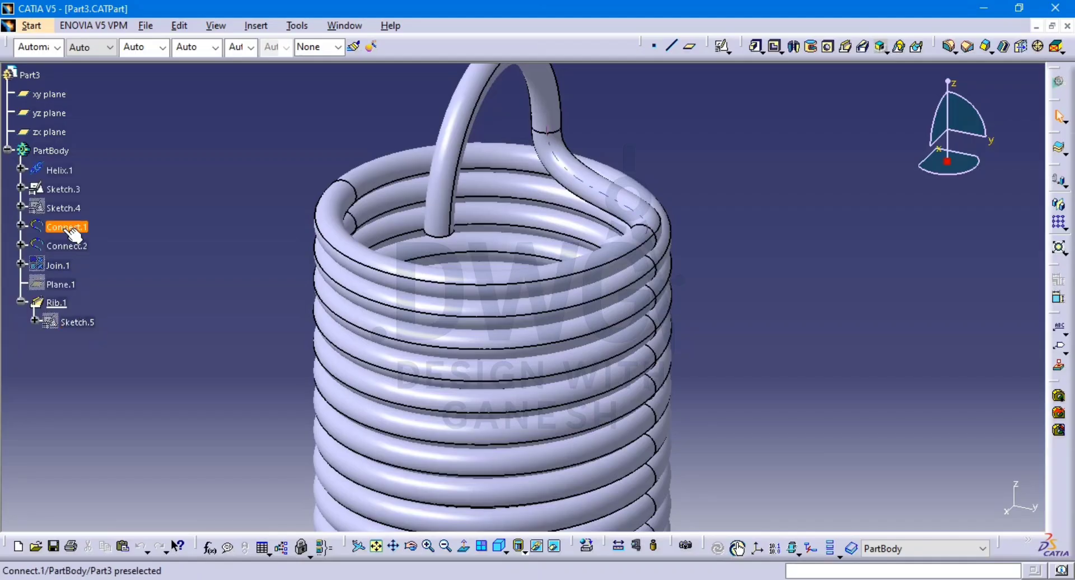
{"action": "double_click", "coordinate": [60, 170]}
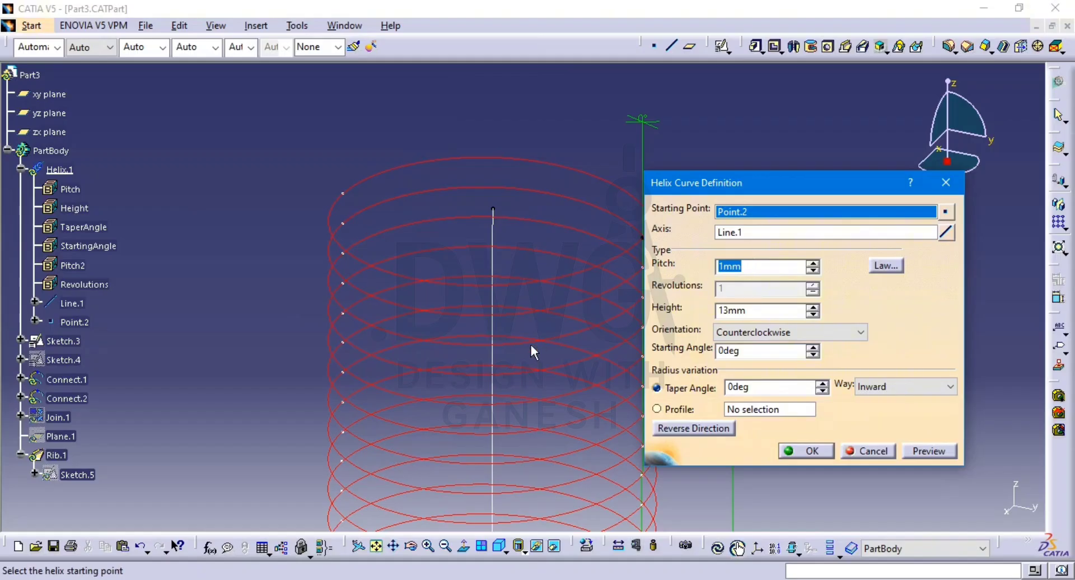
{"action": "middle_click_drag", "start_coordinate": [529, 347], "coordinate": [440, 250]}
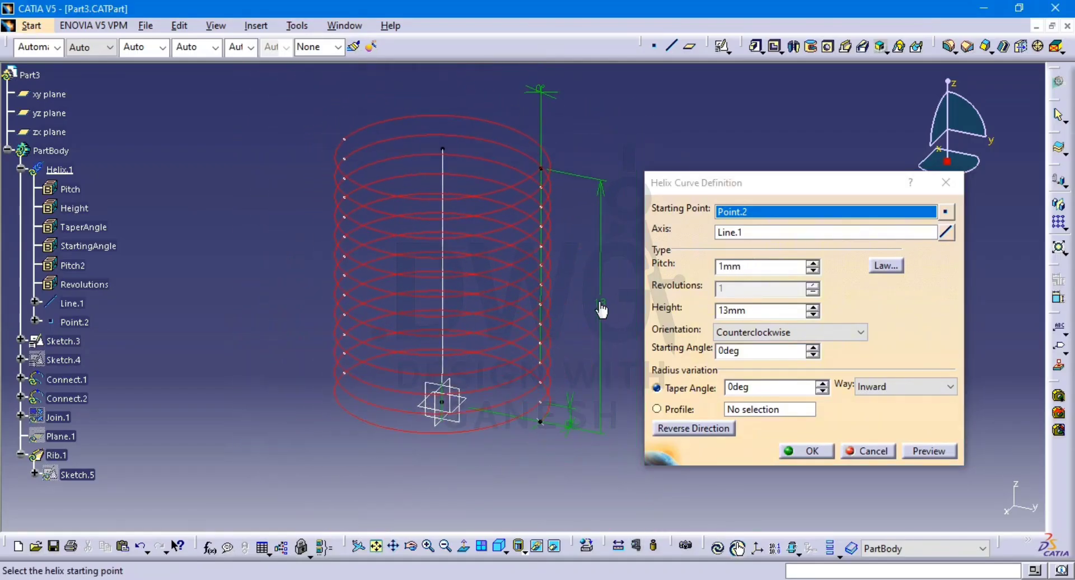
{"action": "double_click", "coordinate": [601, 307]}
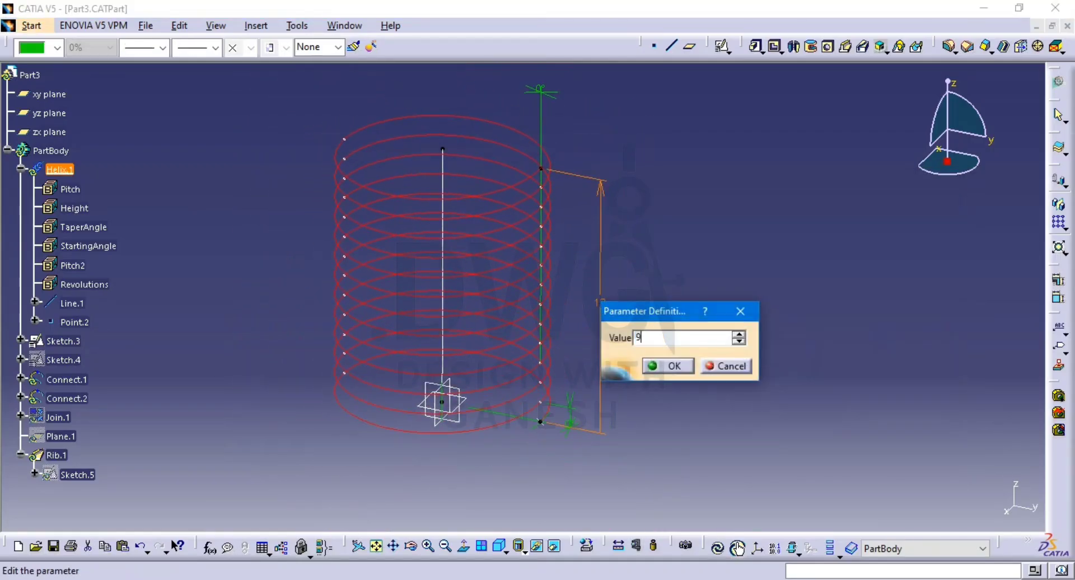
{"action": "key", "text": "Return"}
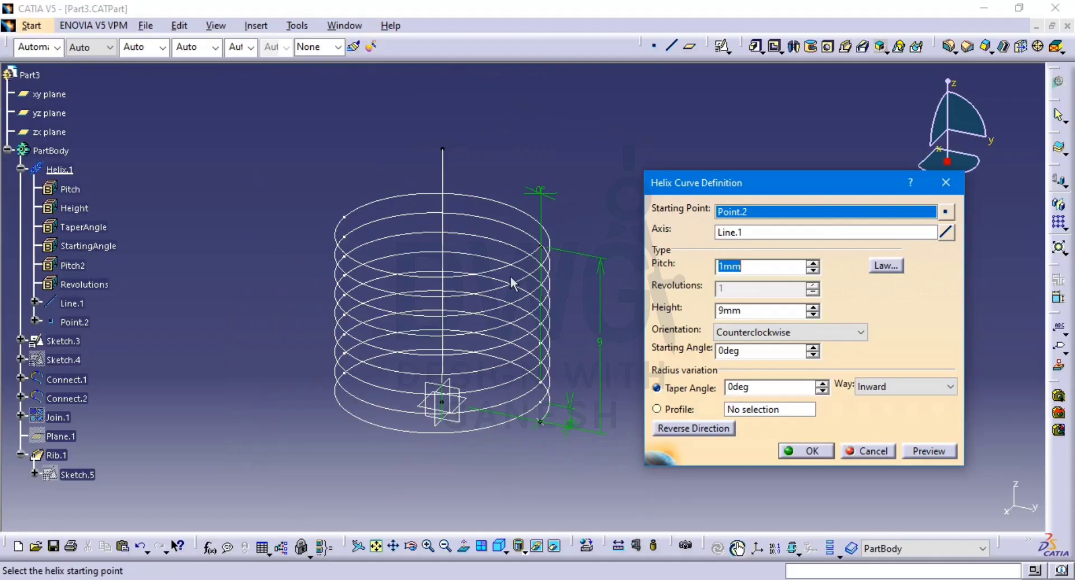
{"action": "left_click", "coordinate": [914, 453]}
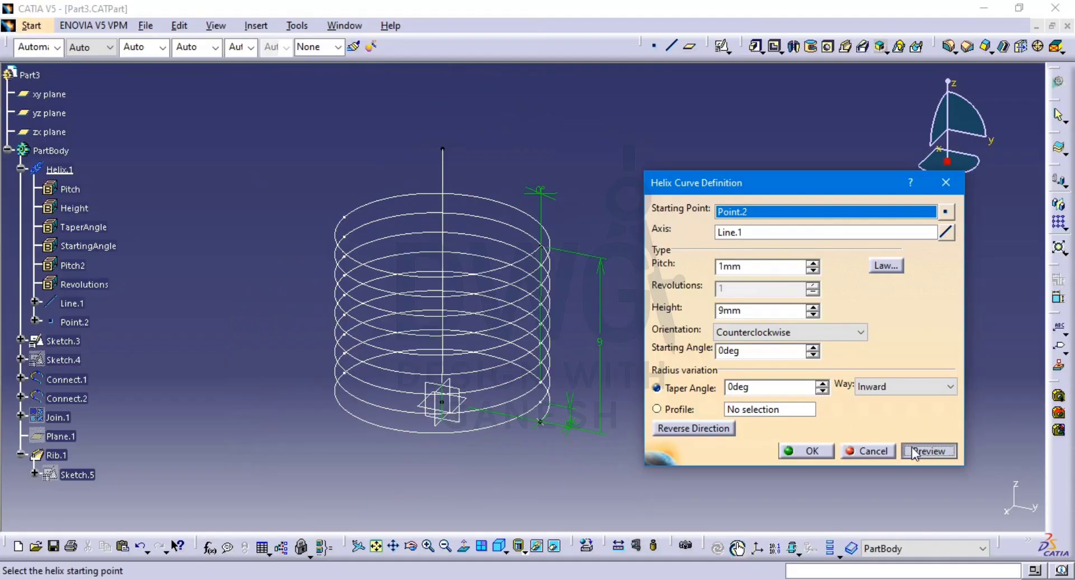
{"action": "left_click", "coordinate": [813, 453]}
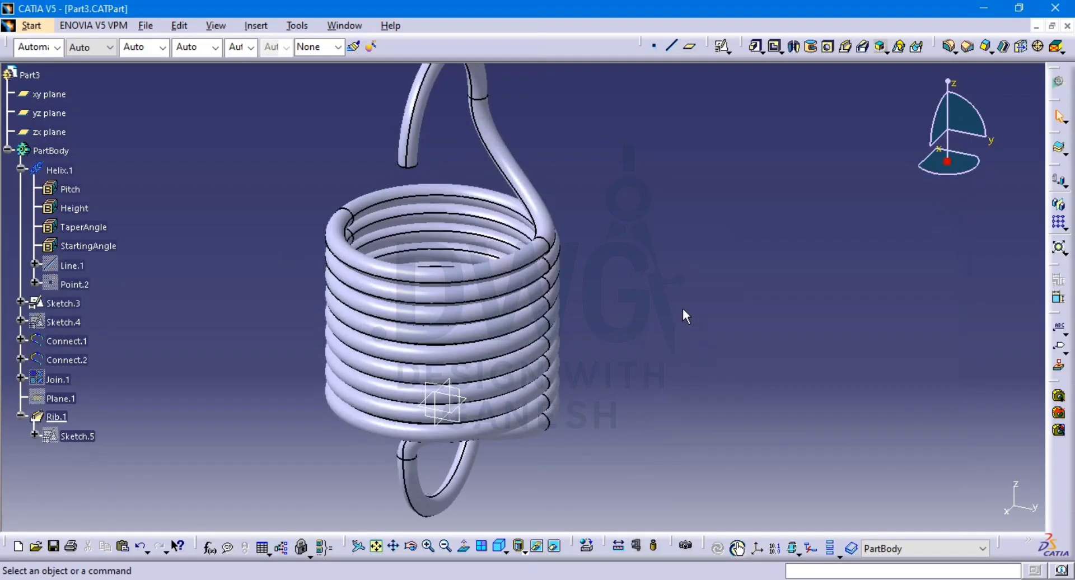
Set the upper hook arc's vertical offset in Sketch.3 to 10 mm and exit the sketch
{"action": "middle_click_drag", "start_coordinate": [446, 105], "coordinate": [458, 144]}
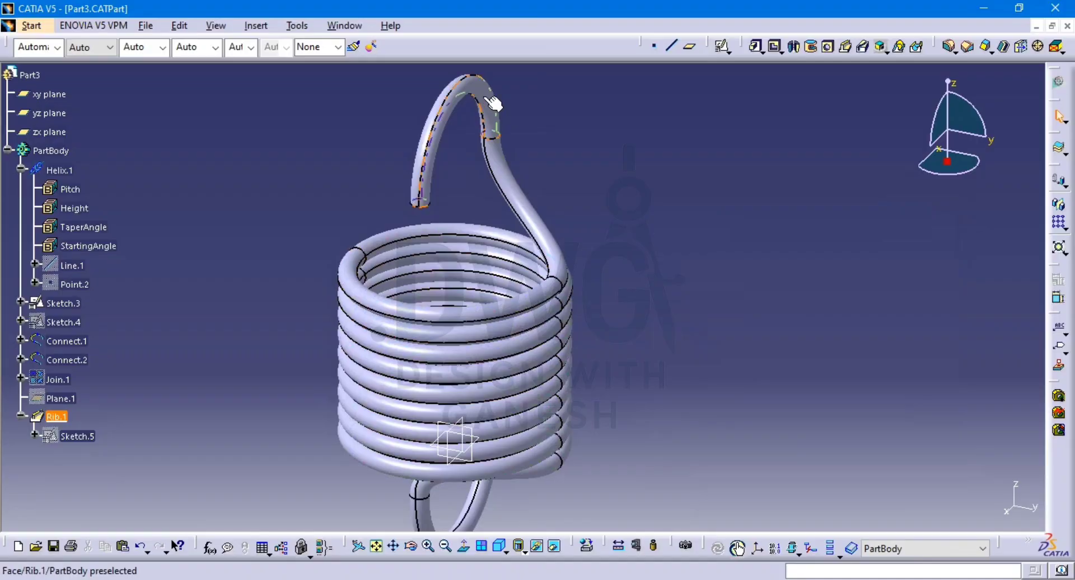
{"action": "left_click", "coordinate": [60, 304]}
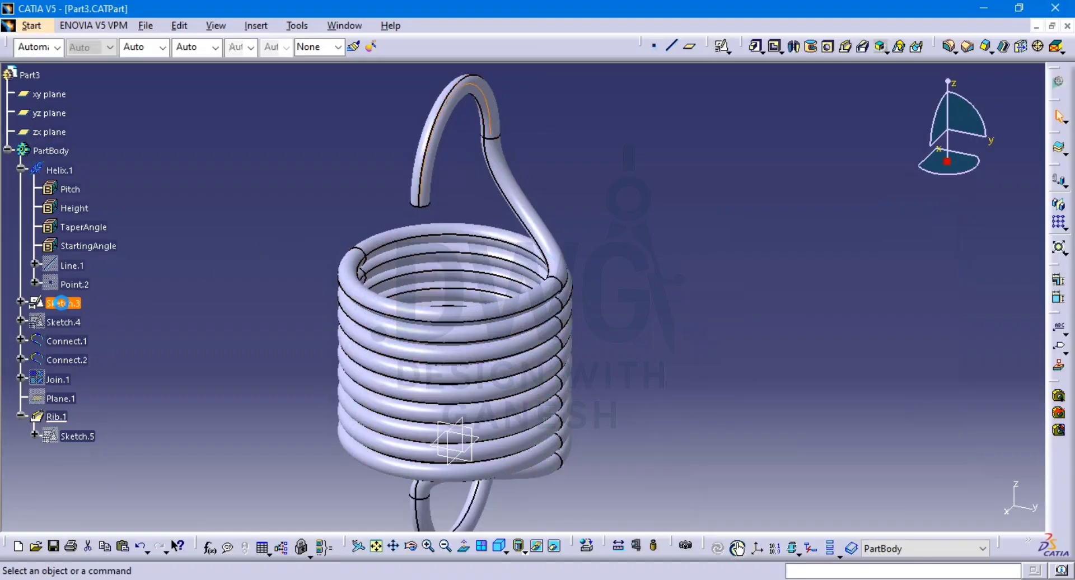
{"action": "double_click", "coordinate": [60, 303]}
{"action": "middle_click_drag", "start_coordinate": [600, 256], "coordinate": [623, 276]}
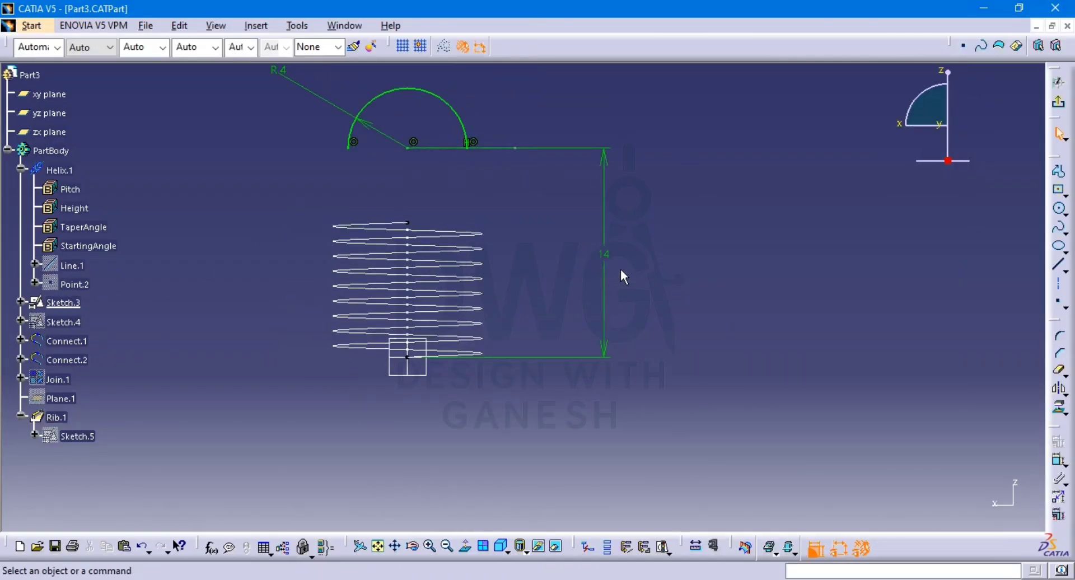
{"action": "double_click", "coordinate": [604, 258]}
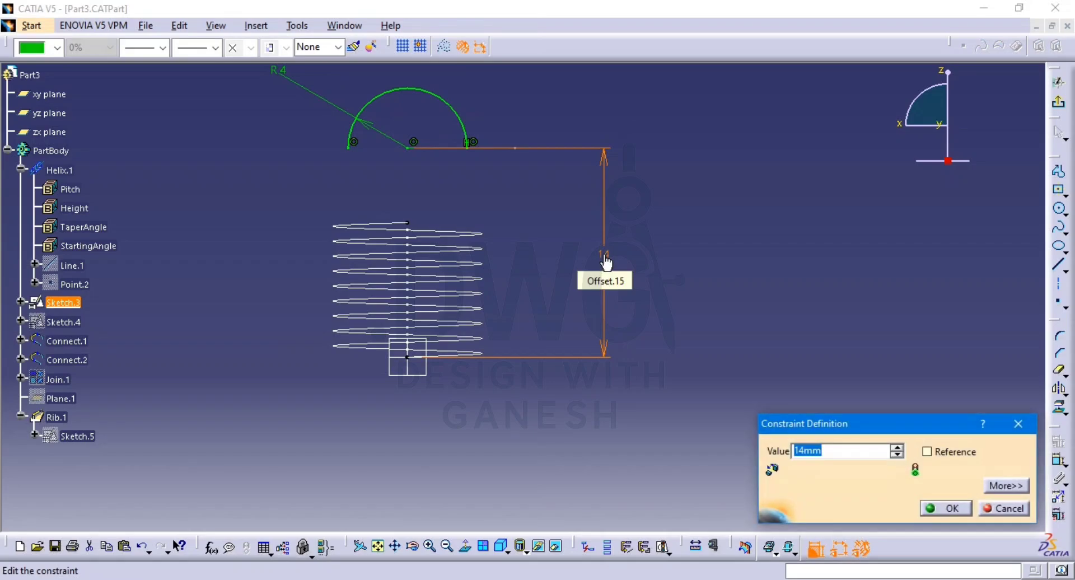
{"action": "type", "text": "10"}
{"action": "key", "text": "Return"}
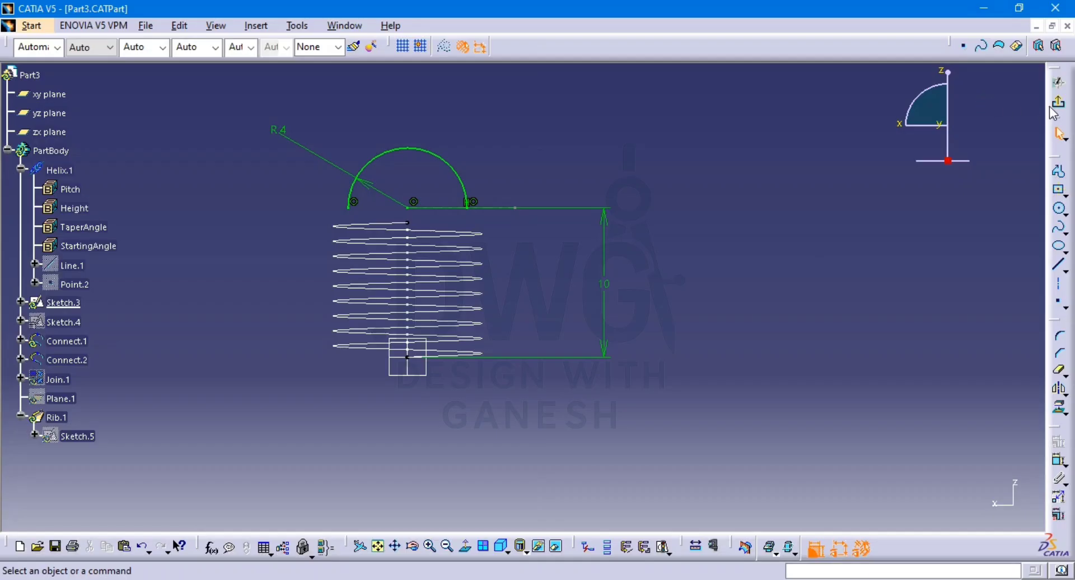
{"action": "left_click", "coordinate": [1058, 103]}
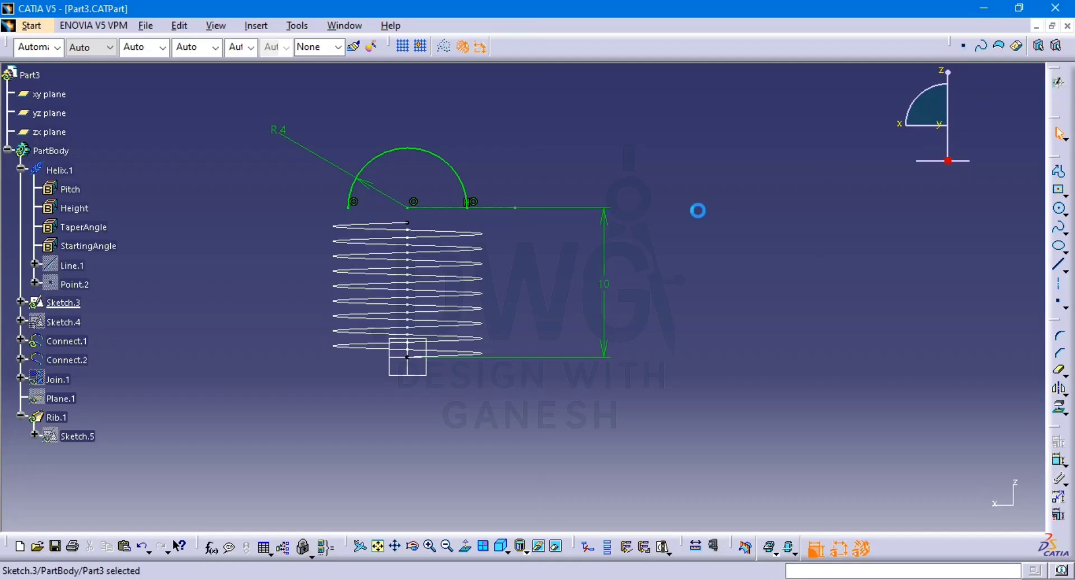
{"action": "mouse_move", "coordinate": [541, 357]}
{"action": "middle_mouse_down"}
{"action": "mouse_move", "coordinate": [461, 148]}
{"action": "mouse_move", "coordinate": [503, 263]}
{"action": "mouse_move", "coordinate": [638, 312]}
{"action": "mouse_move", "coordinate": [605, 252]}
{"action": "mouse_move", "coordinate": [444, 250]}
{"action": "middle_mouse_up"}
{"action": "left_click", "coordinate": [726, 264]}
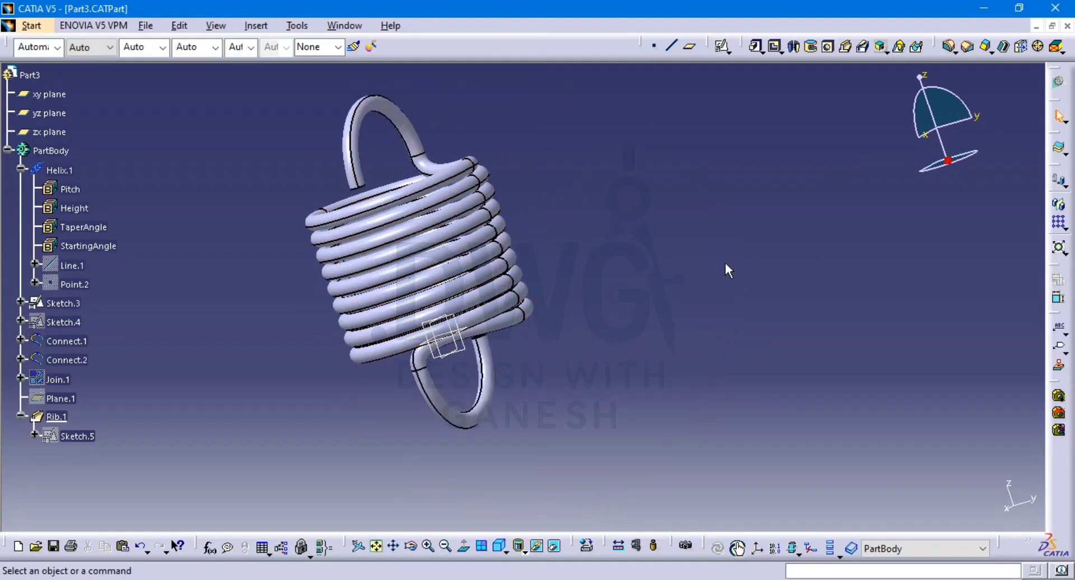
Save the shortened spring part and close its window, returning to the Product1 assembly
{"action": "key", "text": "ctrl+s"}
{"action": "key", "text": "Return"}
{"action": "left_click", "coordinate": [1067, 26]}
{"action": "left_click", "coordinate": [601, 325]}
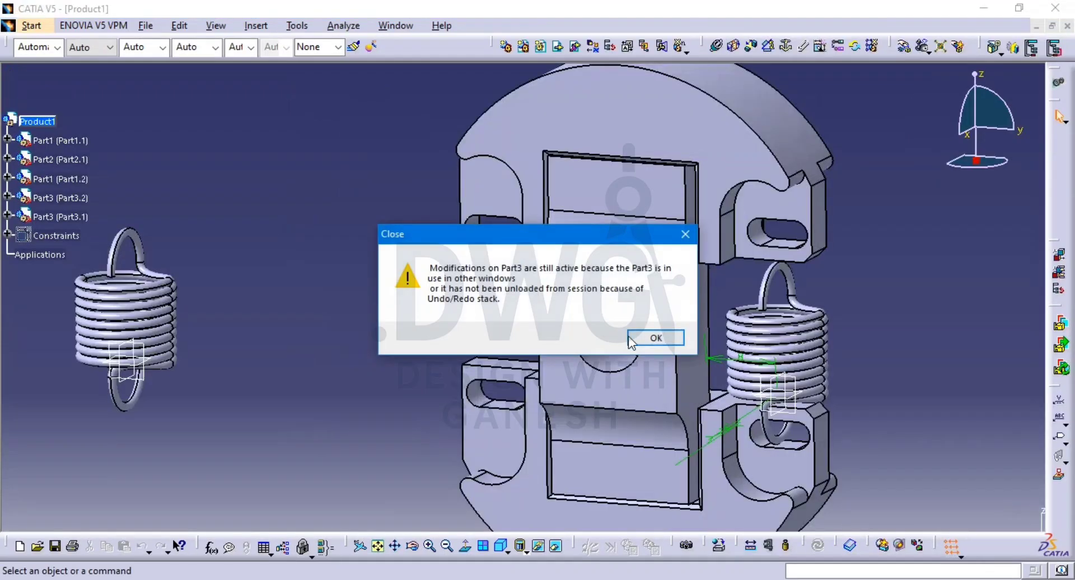
{"action": "left_click", "coordinate": [650, 338]}
Check both spring instances in the assembly and open the part of Part3.2 in a new window
{"action": "middle_click_drag", "start_coordinate": [508, 313], "coordinate": [463, 342]}
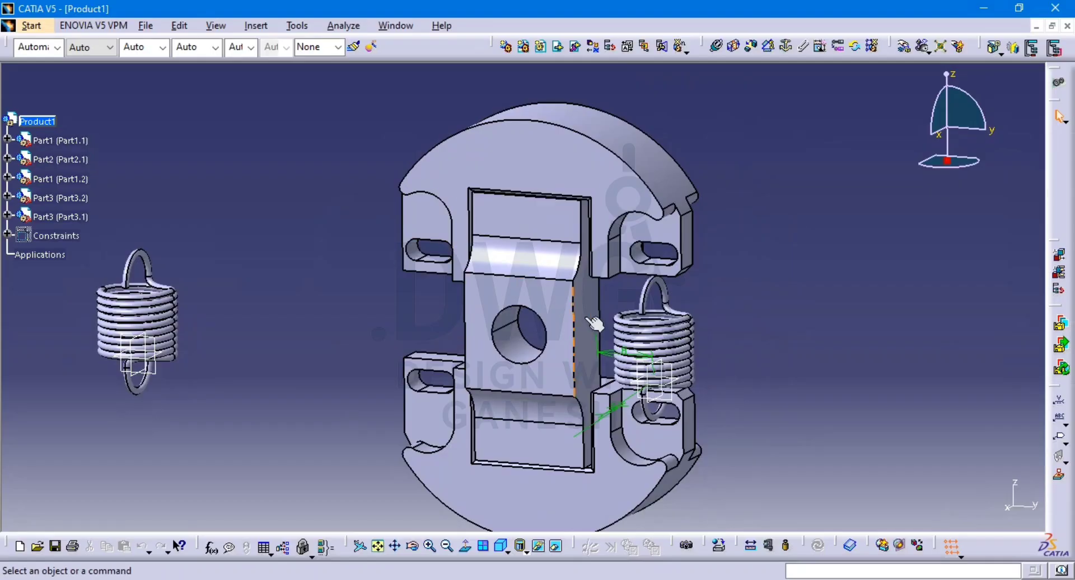
{"action": "middle_click_drag", "start_coordinate": [678, 350], "coordinate": [614, 359]}
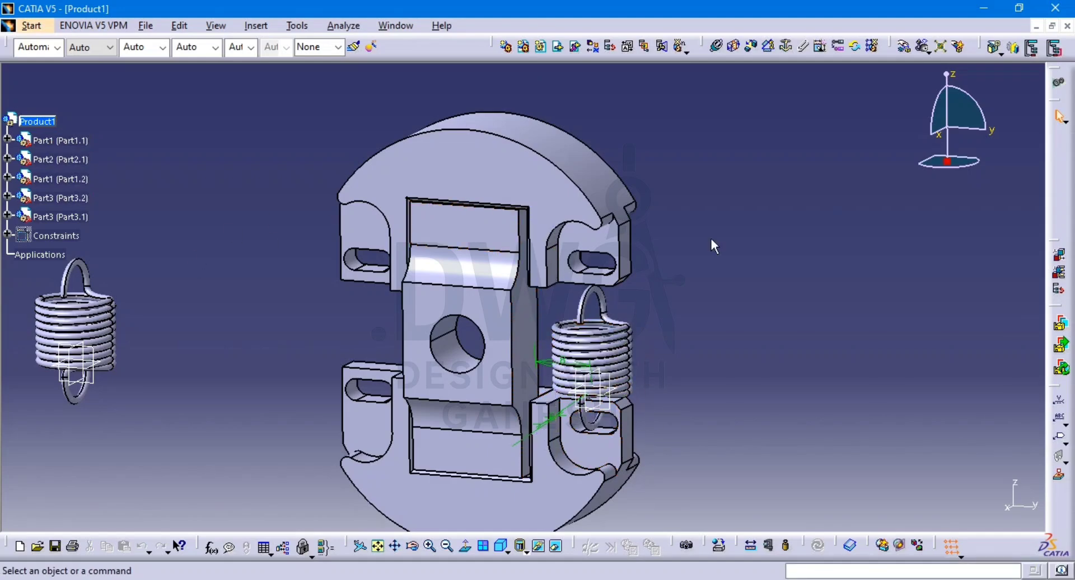
{"action": "left_click", "coordinate": [101, 321]}
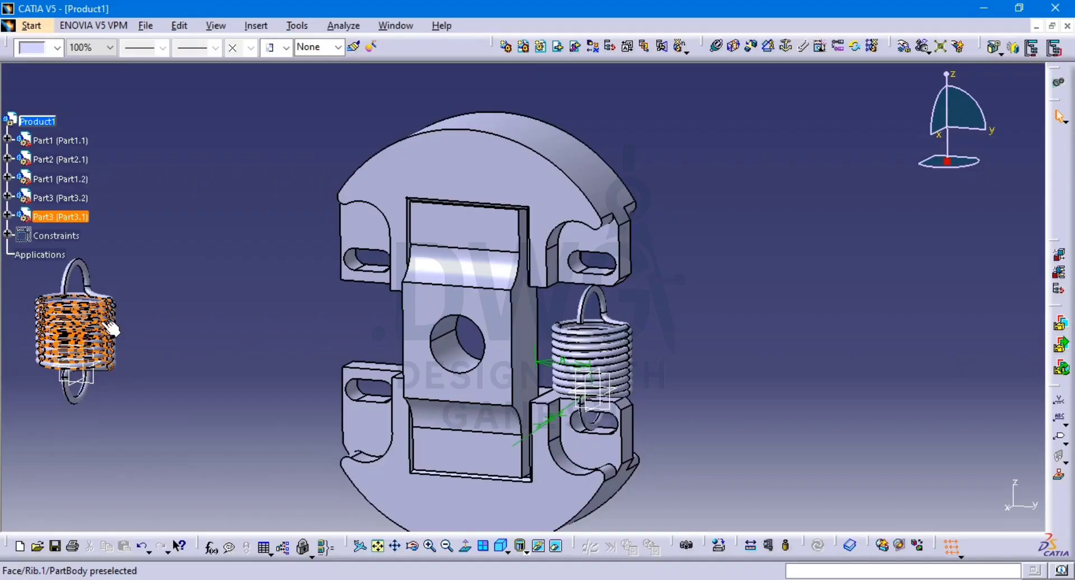
{"action": "left_click", "coordinate": [224, 350]}
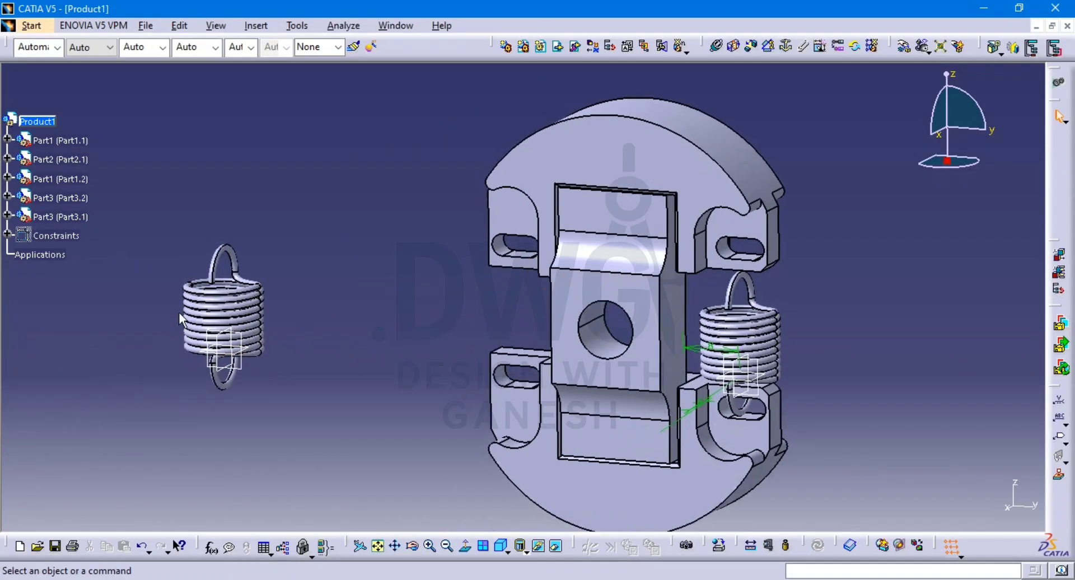
{"action": "left_click", "coordinate": [224, 316]}
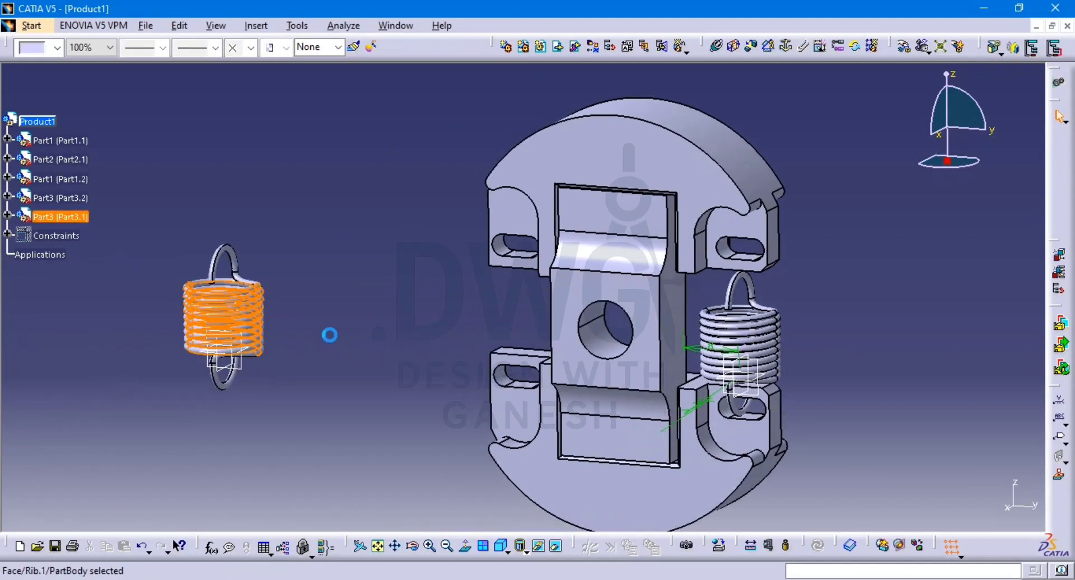
{"action": "left_click", "coordinate": [396, 356]}
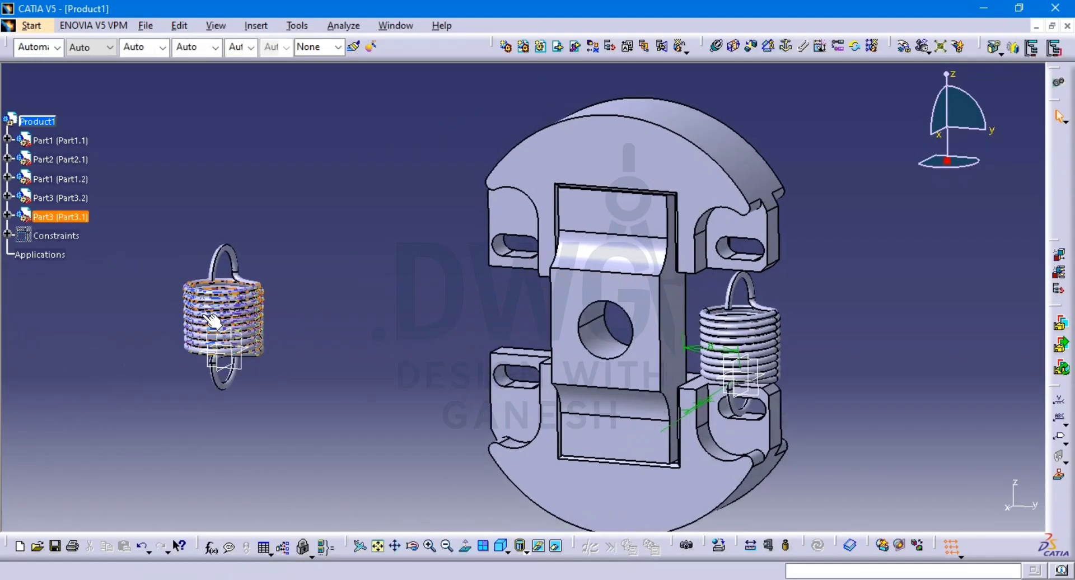
{"action": "left_click", "coordinate": [765, 336]}
{"action": "right_click", "coordinate": [757, 333]}
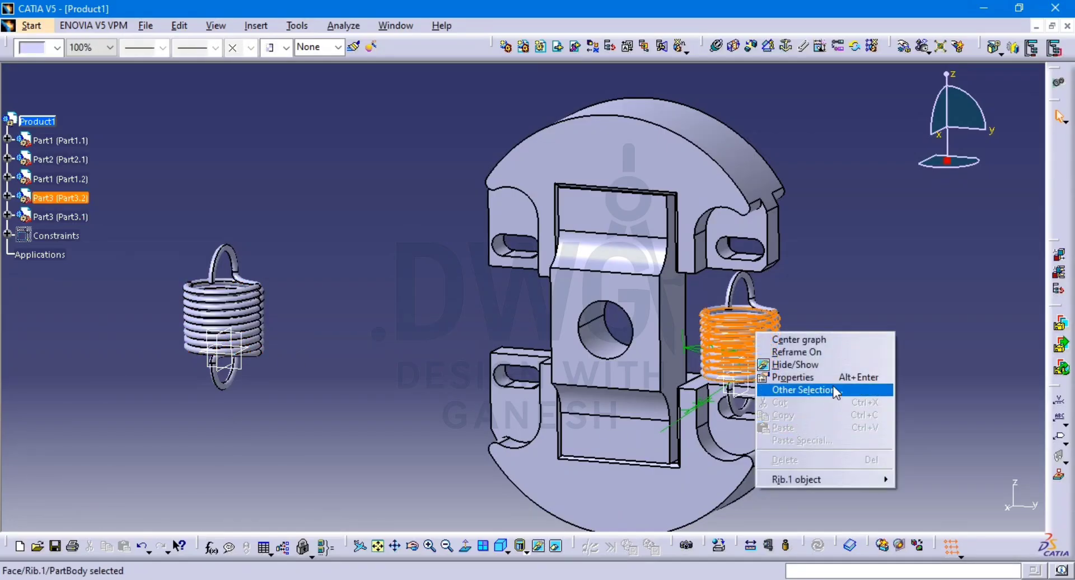
{"action": "mouse_move", "coordinate": [838, 485]}
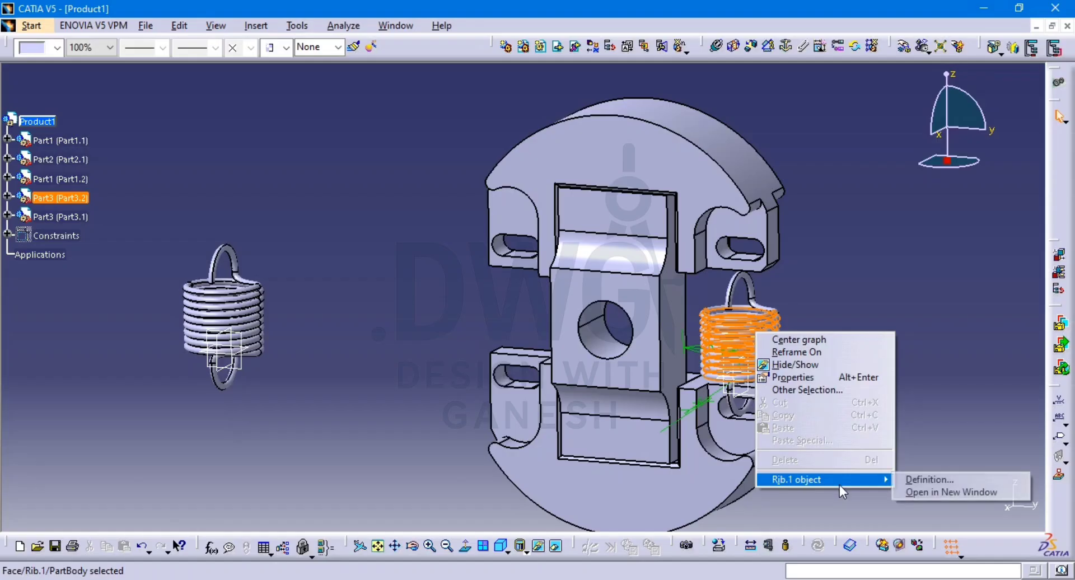
{"action": "left_click", "coordinate": [936, 491]}
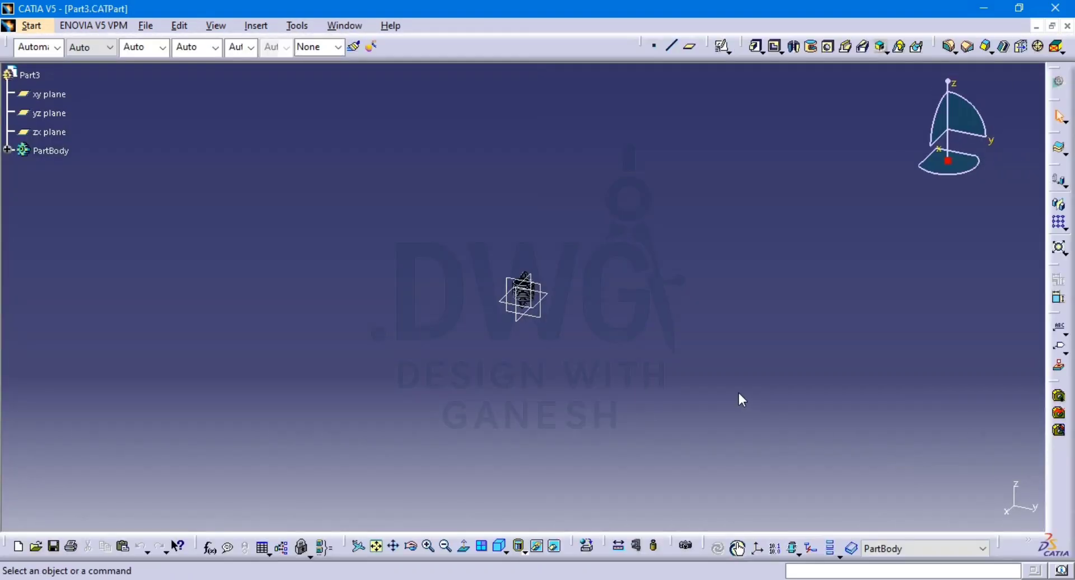
{"action": "middle_click_drag", "start_coordinate": [739, 395], "coordinate": [619, 248]}
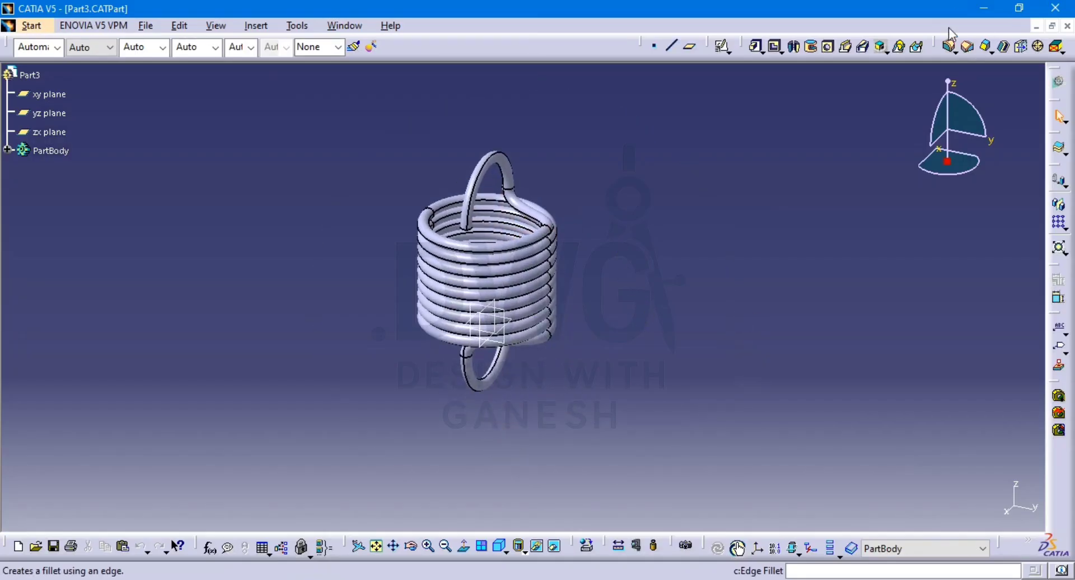
Minimize the CATIA and PDF drawing windows and refresh the desktop
{"action": "left_click", "coordinate": [984, 8]}
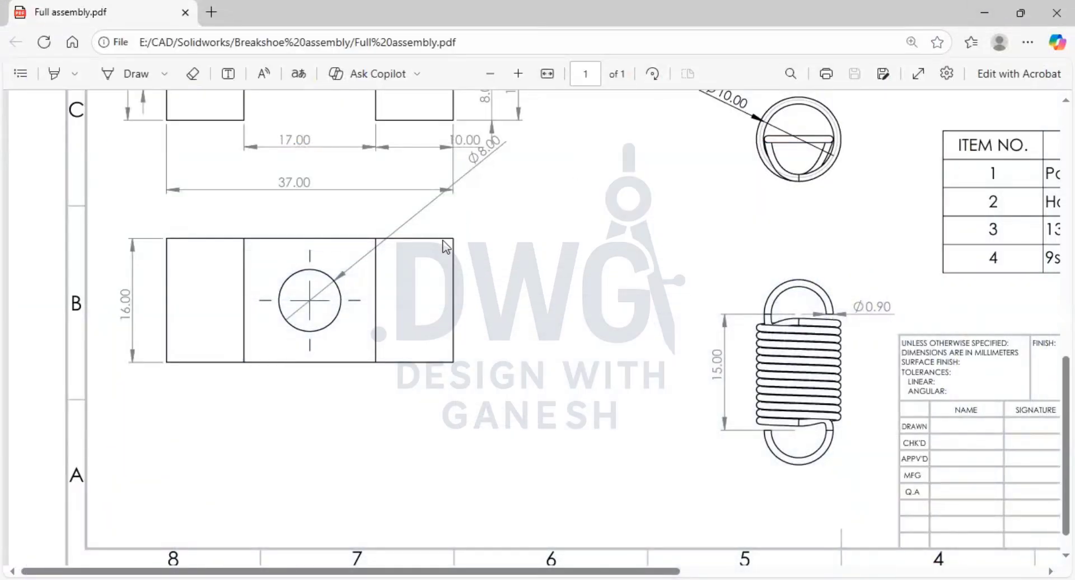
{"action": "left_click", "coordinate": [984, 15]}
{"action": "right_click", "coordinate": [486, 103]}
{"action": "left_click", "coordinate": [547, 149]}
{"action": "right_click", "coordinate": [543, 141]}
{"action": "left_click", "coordinate": [590, 206]}
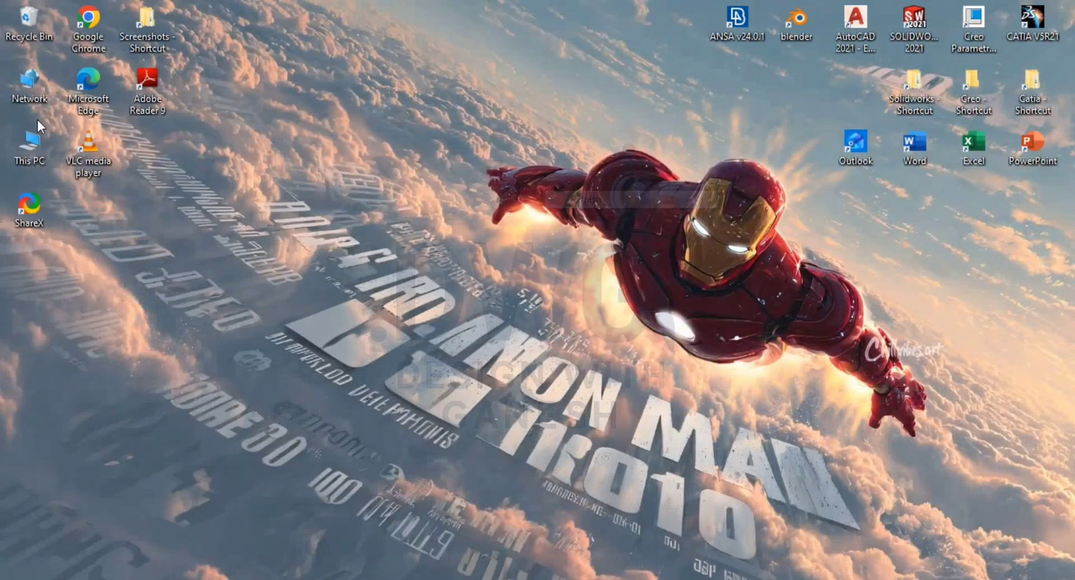
Browse in File Explorer to the Break show assy folder under E:\CAD\Catia and open the Part2 file
{"action": "double_click", "coordinate": [30, 144]}
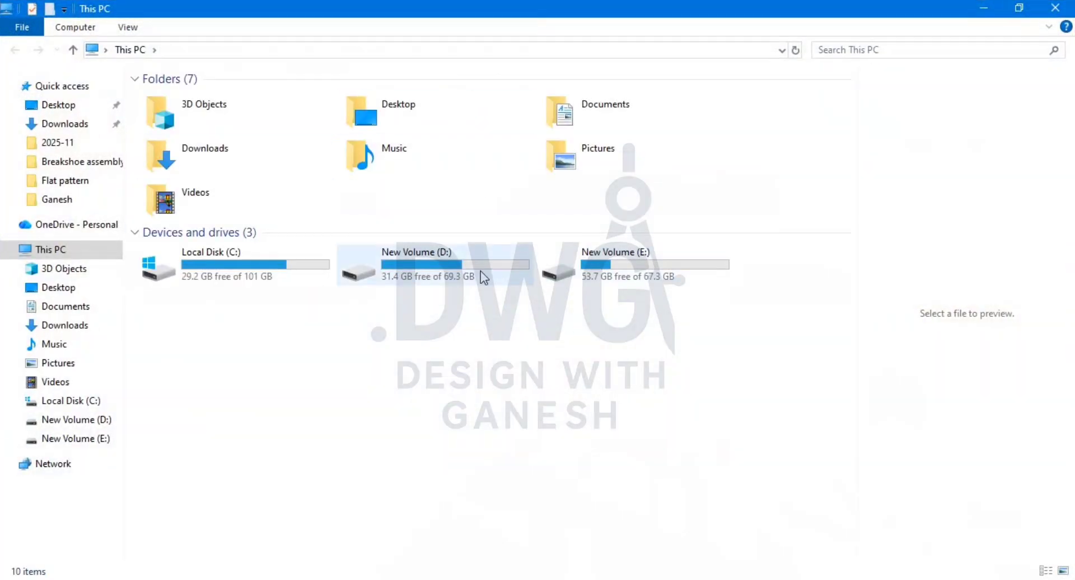
{"action": "double_click", "coordinate": [615, 274]}
{"action": "double_click", "coordinate": [199, 98]}
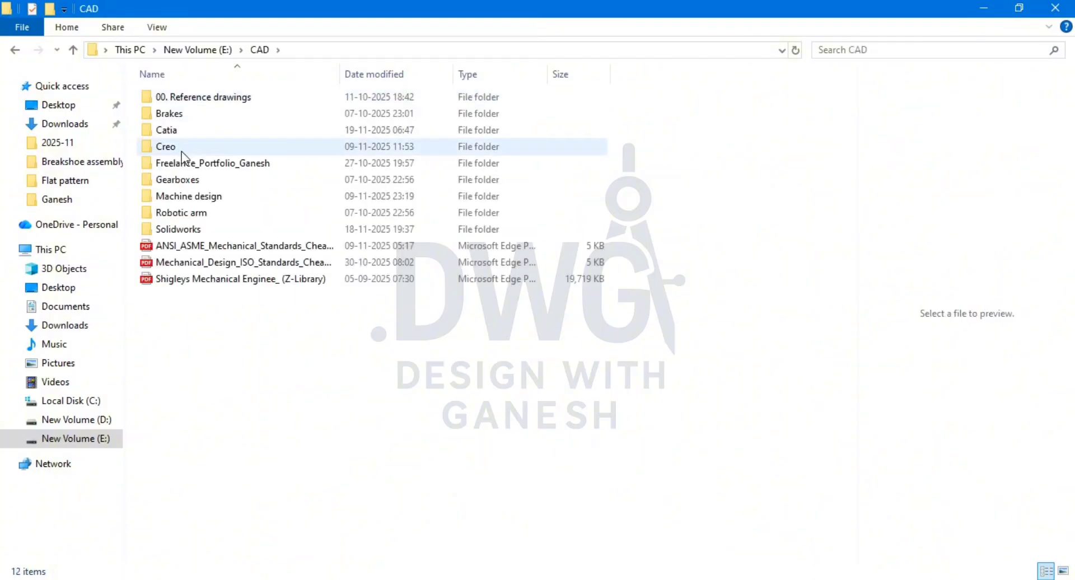
{"action": "double_click", "coordinate": [207, 130]}
{"action": "double_click", "coordinate": [224, 99]}
{"action": "left_click", "coordinate": [226, 101]}
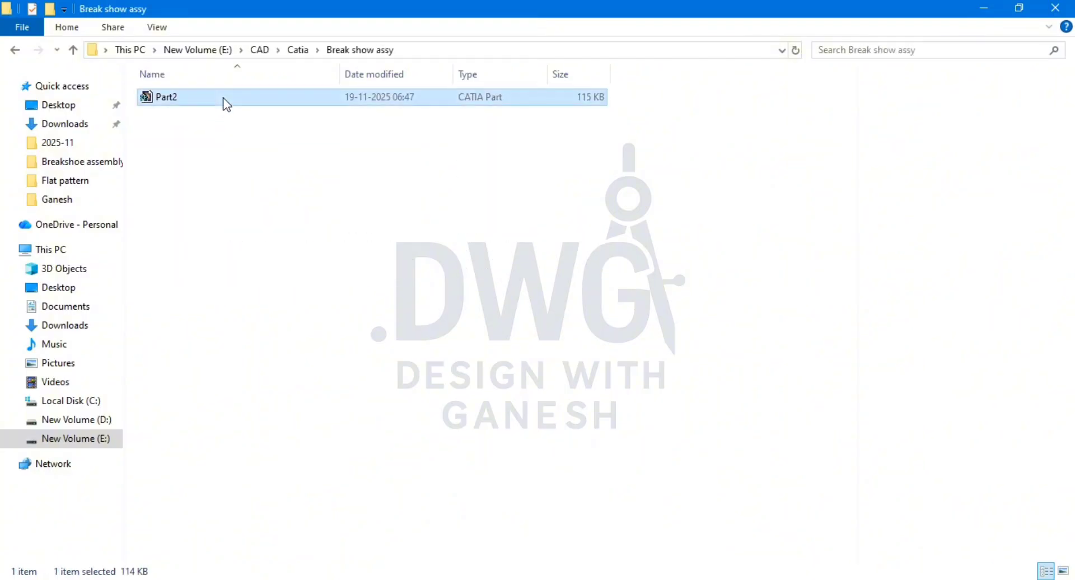
{"action": "double_click", "coordinate": [226, 101]}
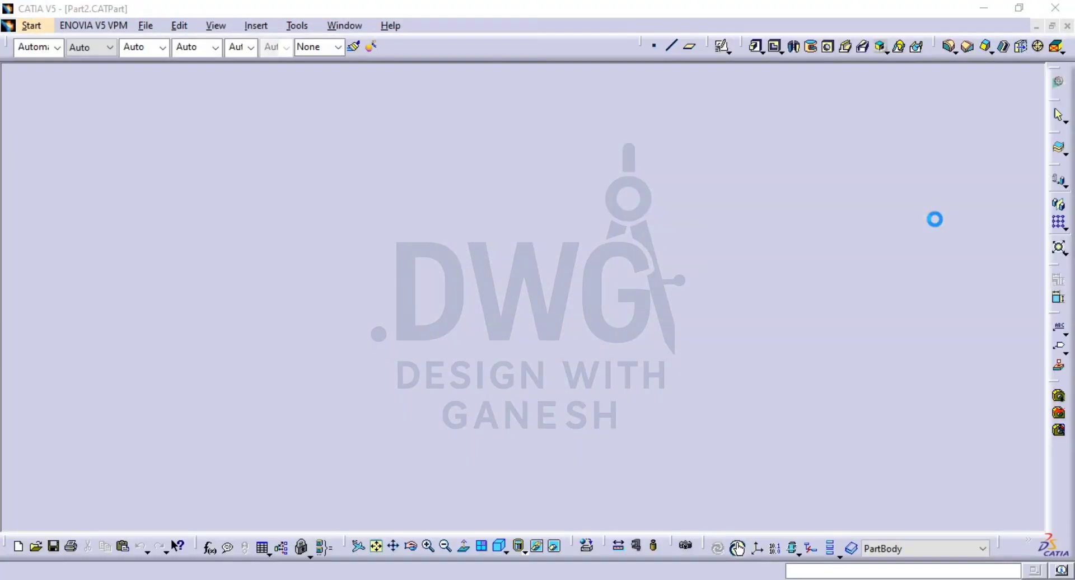
Close Part2 without saving its changes and return to the spring Part3
{"action": "left_click", "coordinate": [648, 329]}
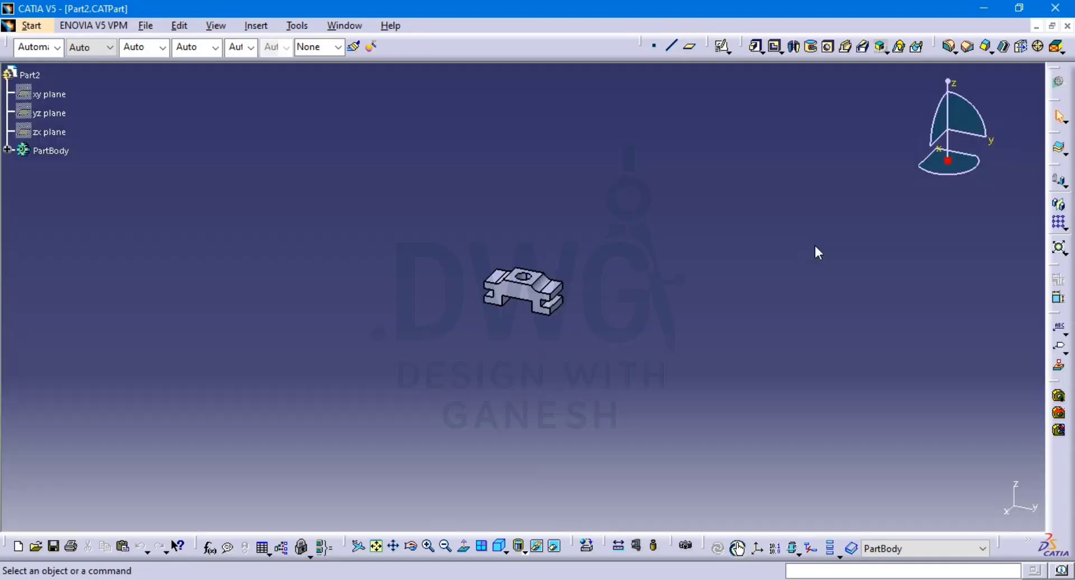
{"action": "left_click", "coordinate": [1067, 26]}
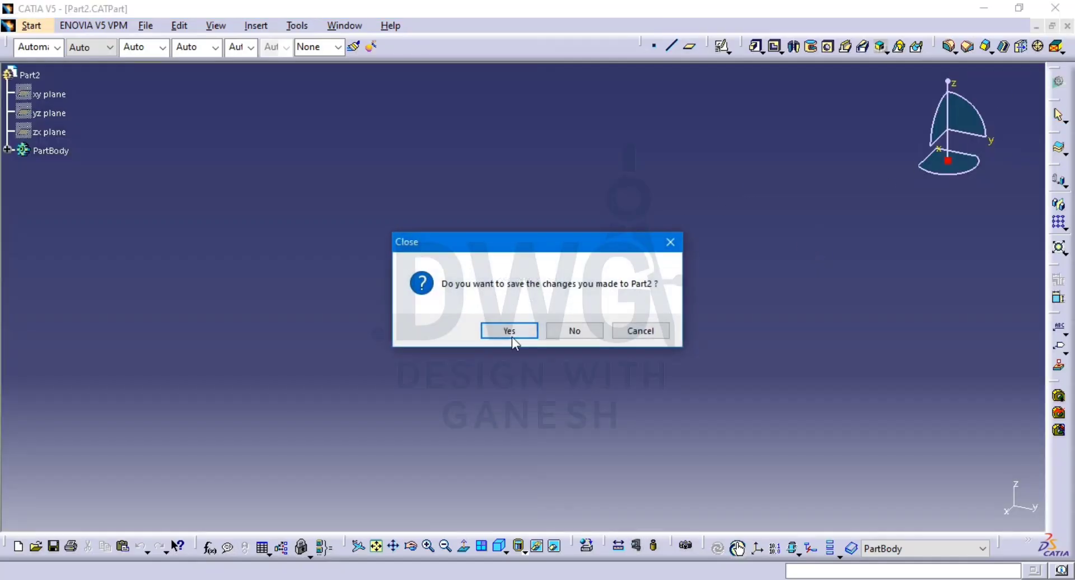
{"action": "left_click", "coordinate": [568, 335]}
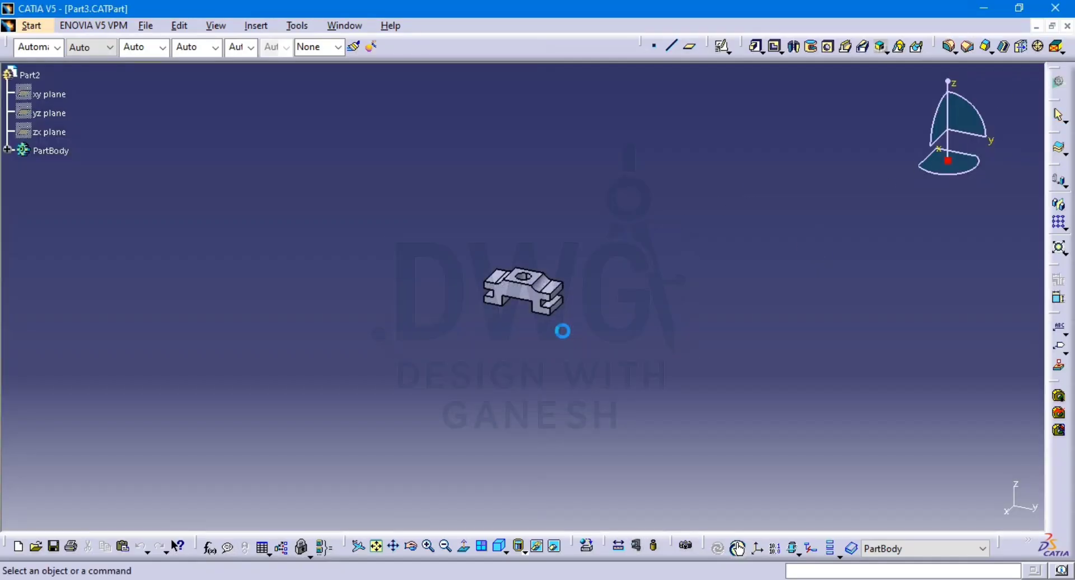
{"action": "left_click", "coordinate": [652, 337]}
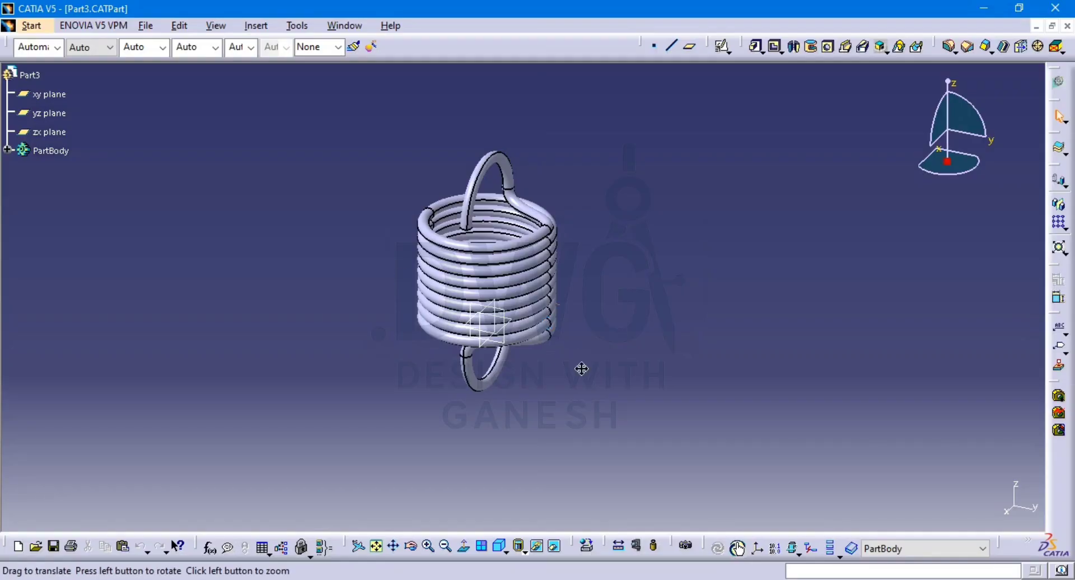
Save the spring part as "( spiral spring" in the Break show assy folder and accept updating its references
{"action": "key", "text": "ctrl+s"}
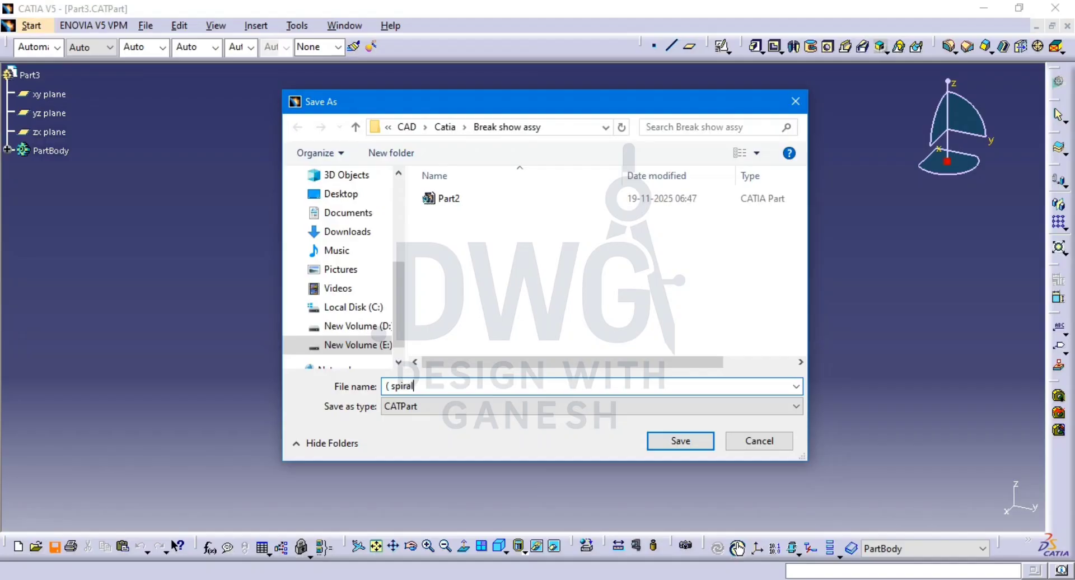
{"action": "type", "text": "( spiral spring"}
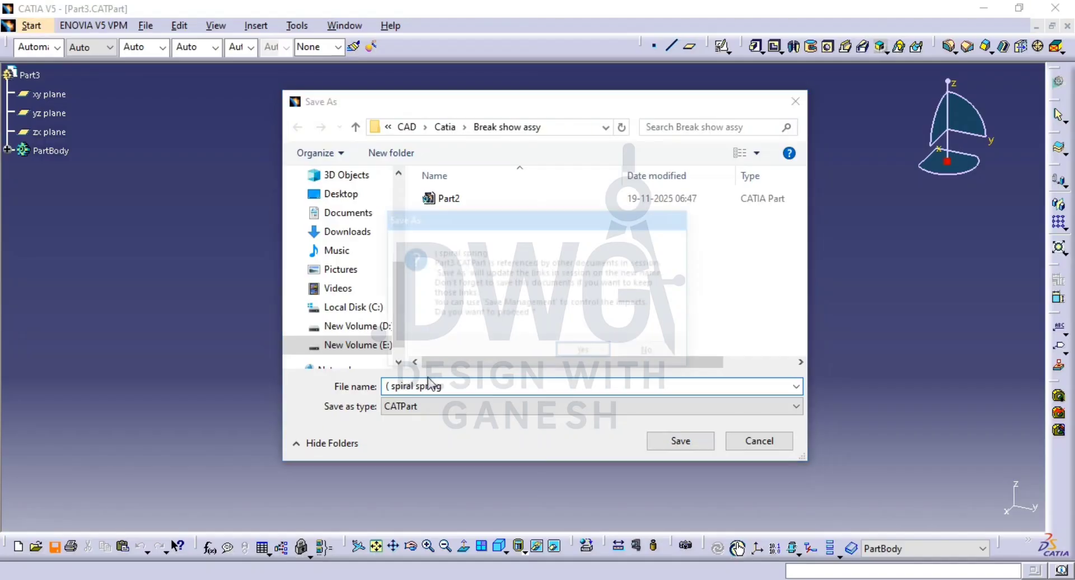
{"action": "key", "text": "Return"}
{"action": "key", "text": "Return"}
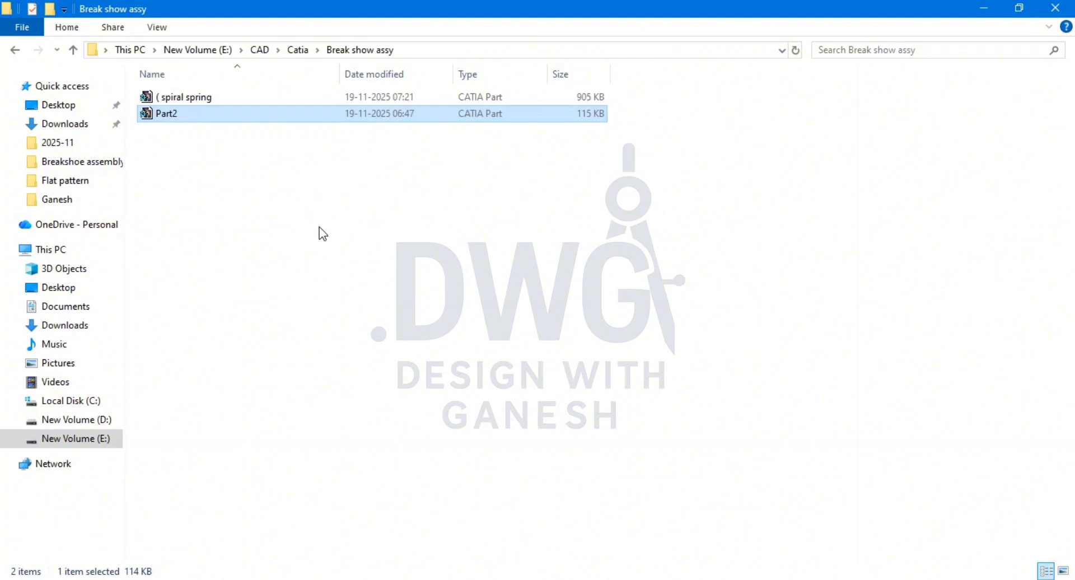
Duplicate the "( spiral spring" file in the Break show assy folder and open the copy in CATIA
{"action": "left_click", "coordinate": [251, 92]}
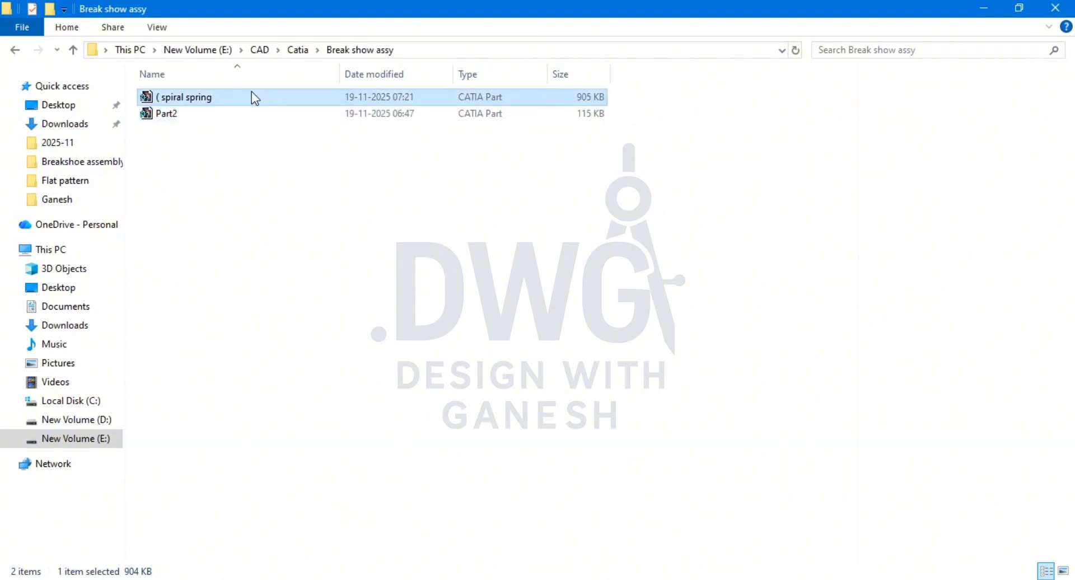
{"action": "key", "text": "ctrl+v"}
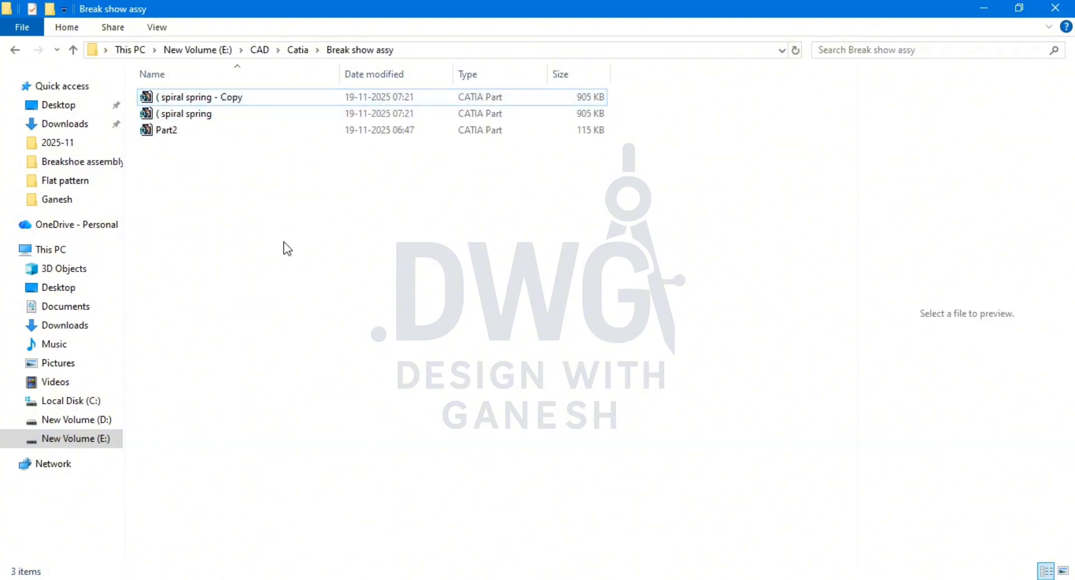
{"action": "double_click", "coordinate": [287, 96]}
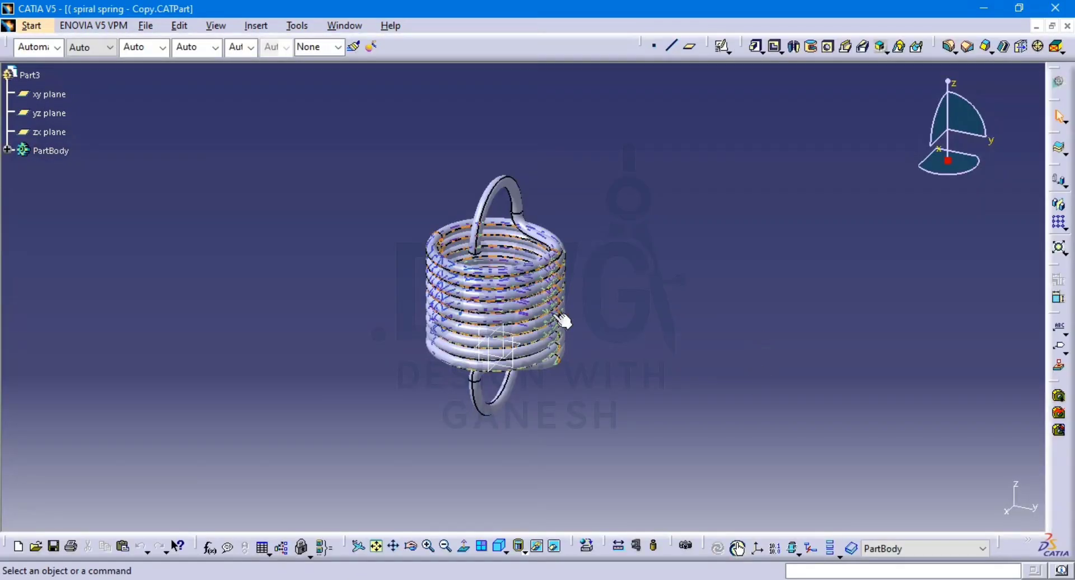
Set the height of Helix.1 in the spring copy to 13 mm and dismiss the rib update errors
{"action": "left_click", "coordinate": [8, 151]}
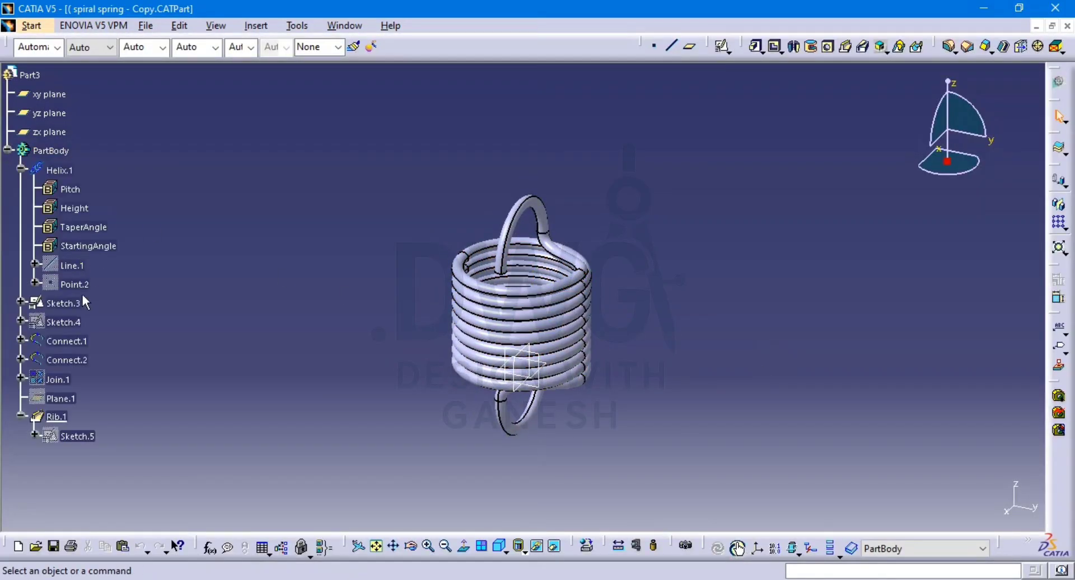
{"action": "double_click", "coordinate": [59, 169]}
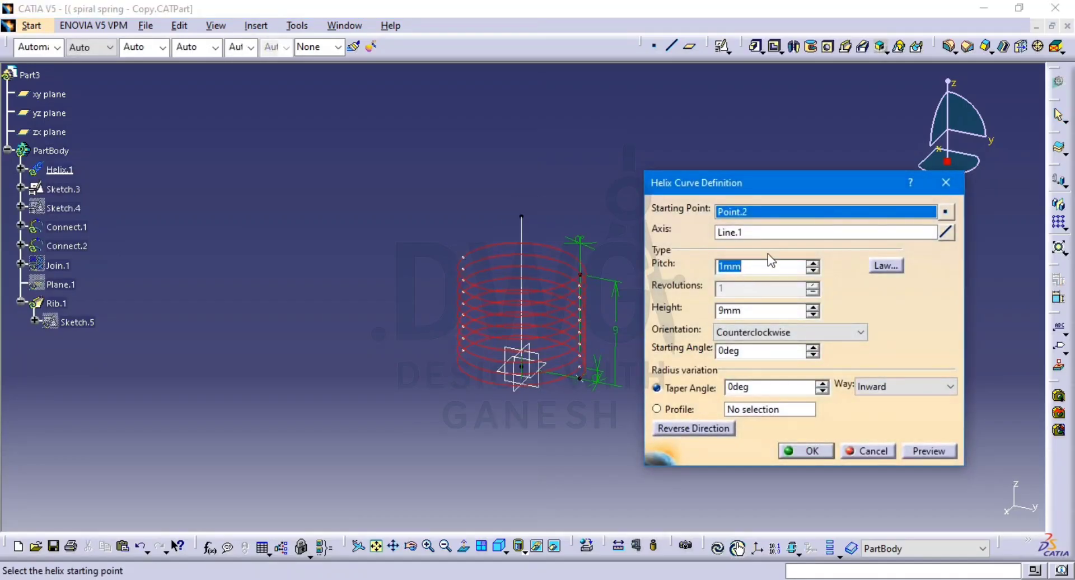
{"action": "double_click", "coordinate": [615, 330]}
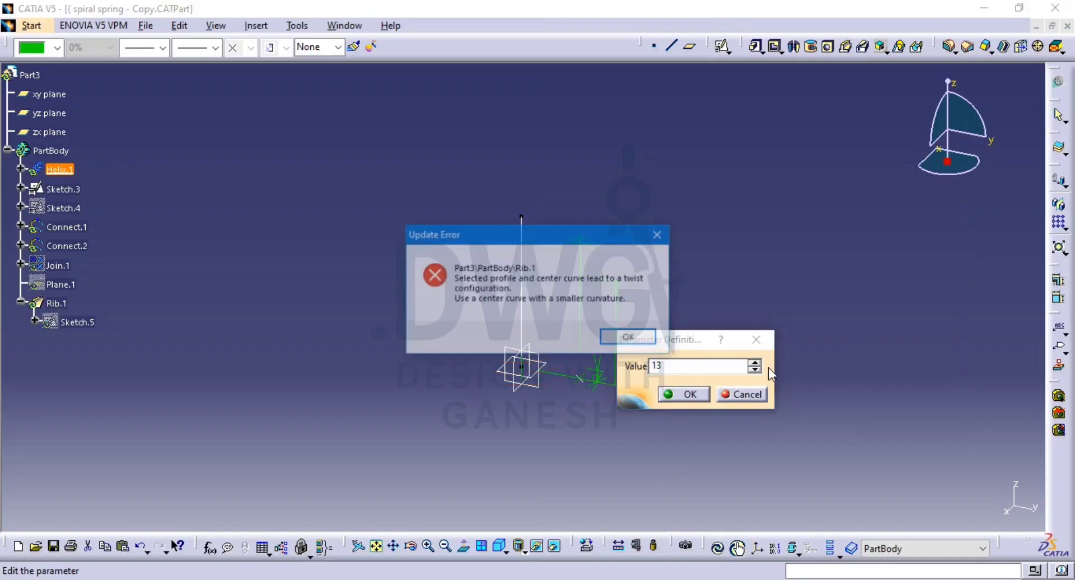
{"action": "left_click", "coordinate": [629, 337]}
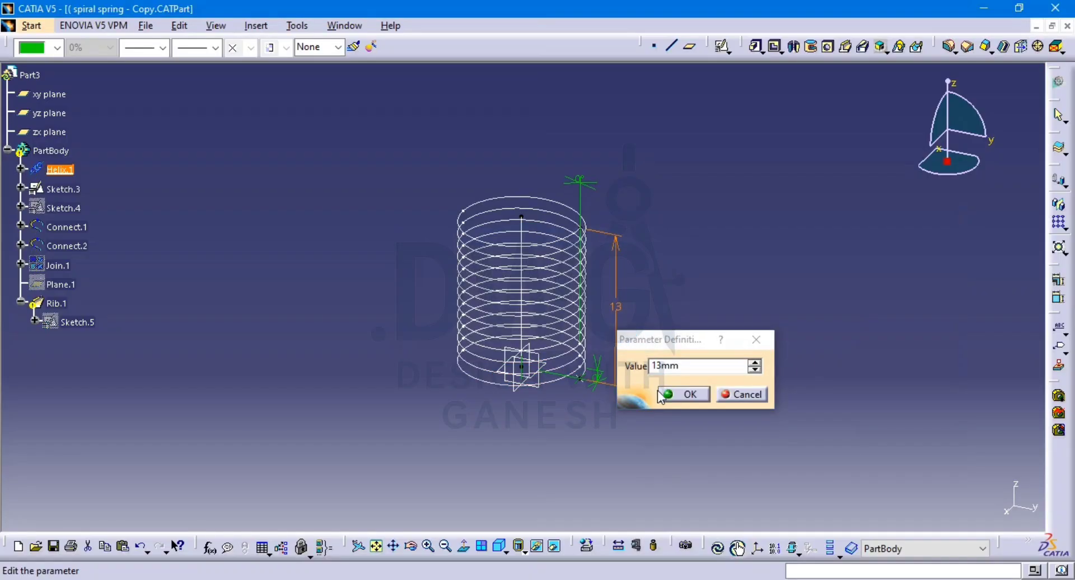
{"action": "left_click", "coordinate": [674, 392]}
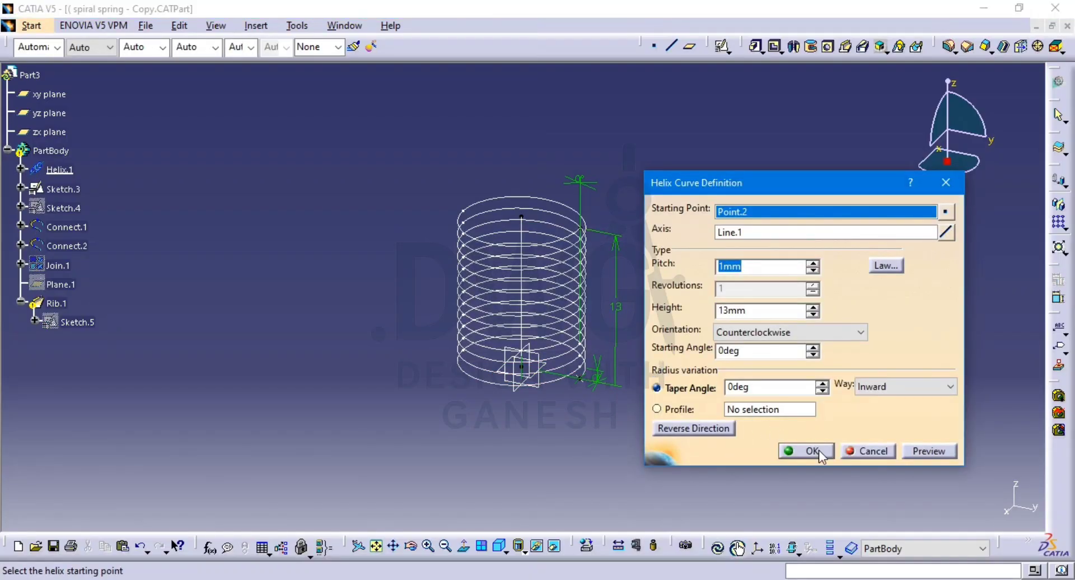
{"action": "left_click", "coordinate": [630, 338]}
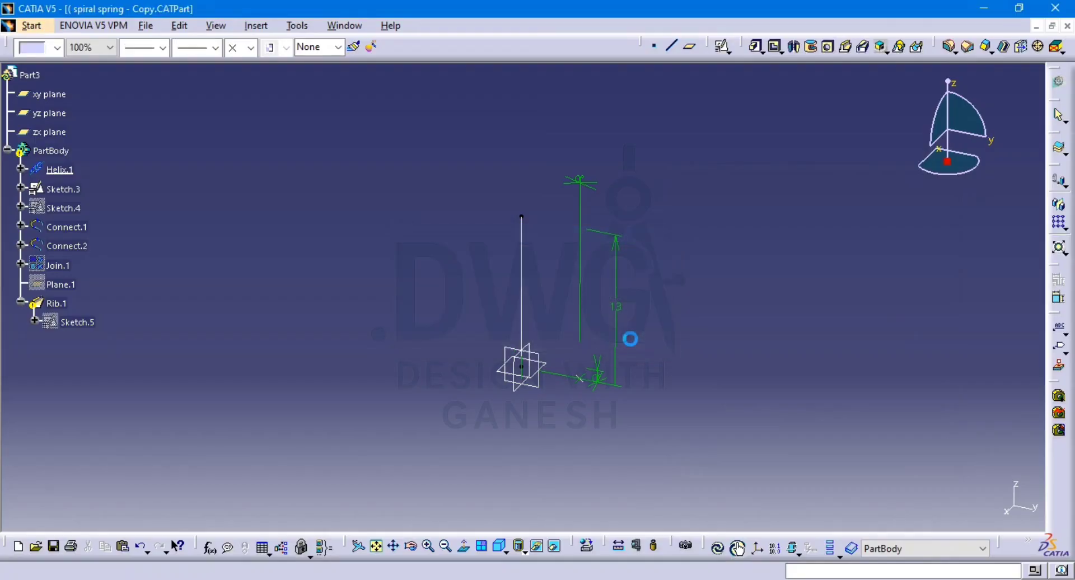
{"action": "left_click", "coordinate": [1002, 505]}
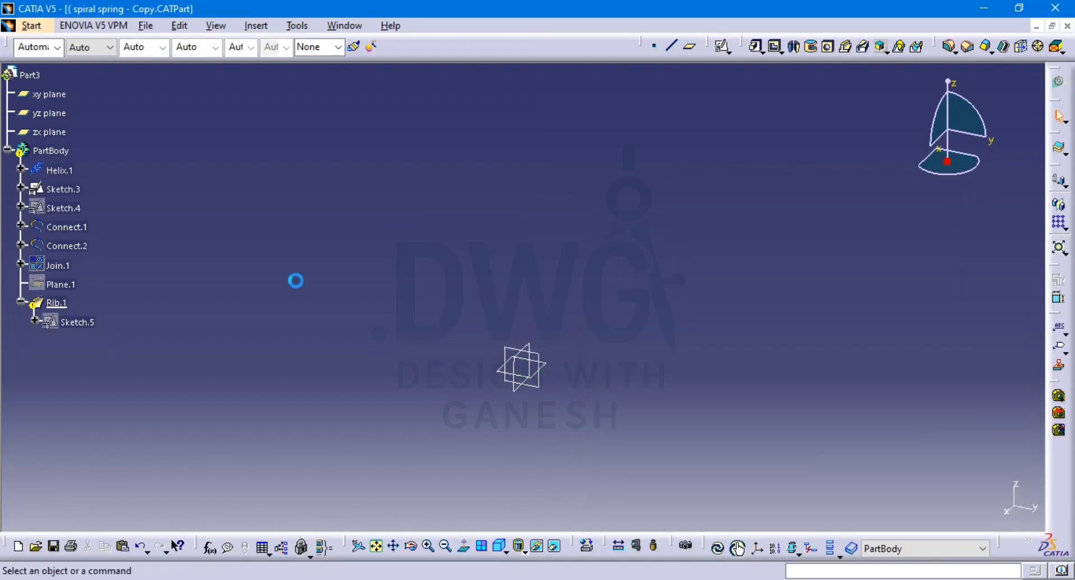
Change the vertical position dimension of the upper hook arc in Sketch.3 to suit the taller helix and update the rib
{"action": "double_click", "coordinate": [67, 189]}
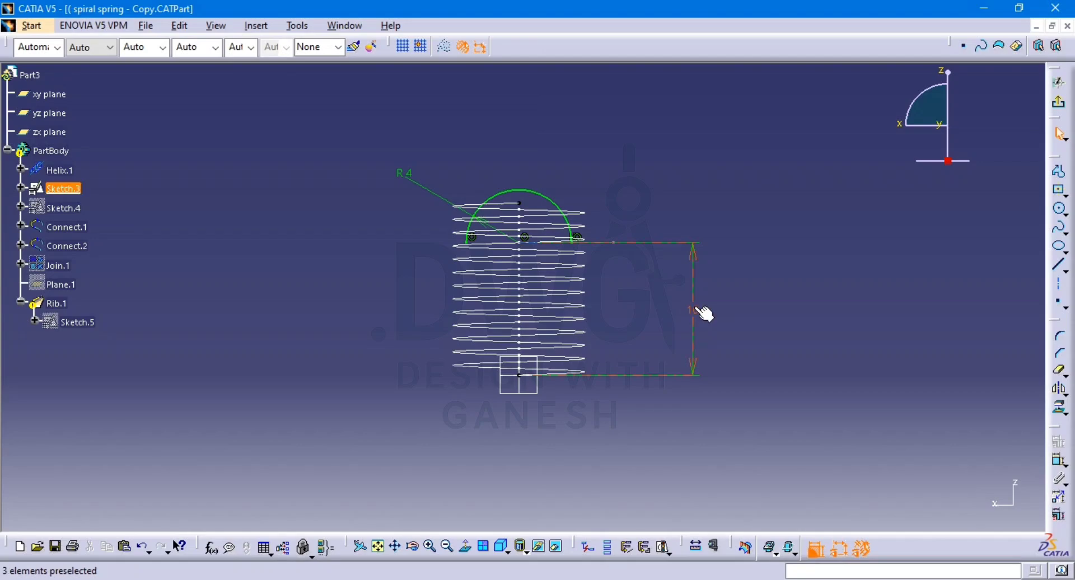
{"action": "double_click", "coordinate": [695, 309]}
{"action": "key", "text": "Return"}
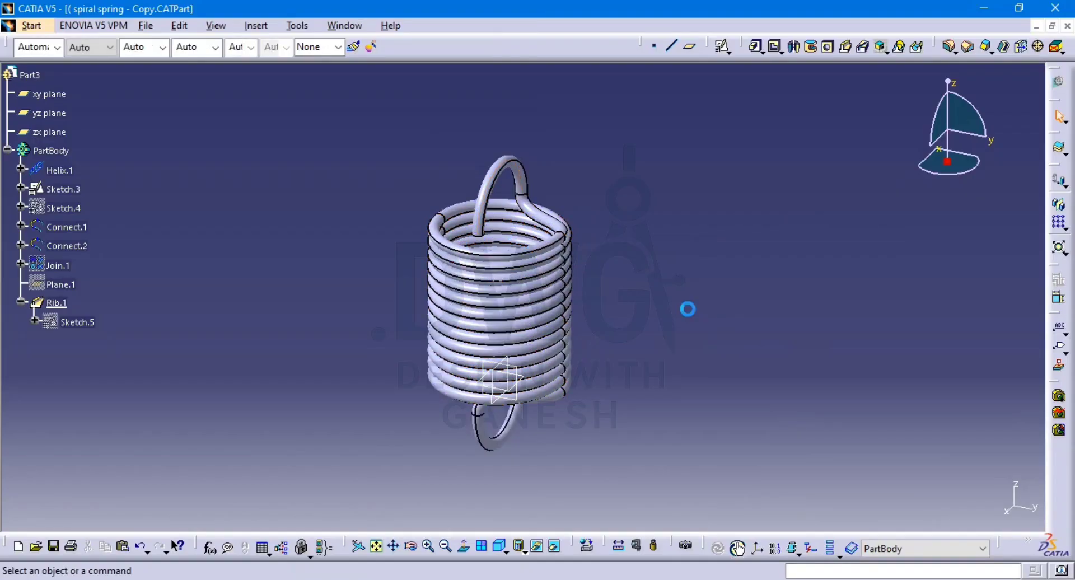
Save and close the spring copy, then close the original spiral spring part to return to Product1
{"action": "key", "text": "ctrl+s"}
{"action": "left_click", "coordinate": [1068, 26]}
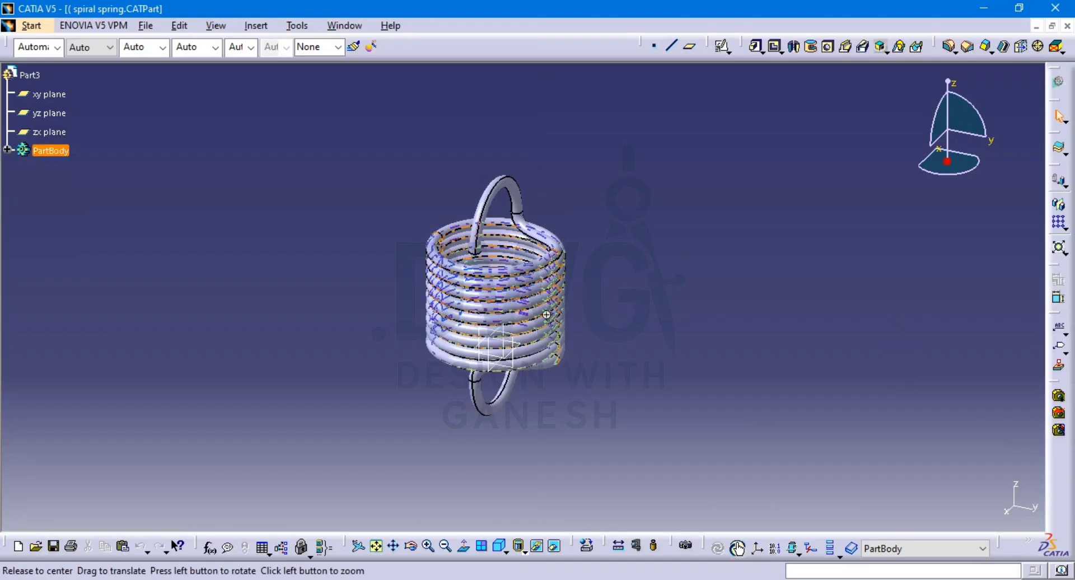
{"action": "middle_click_drag", "start_coordinate": [634, 312], "coordinate": [711, 343]}
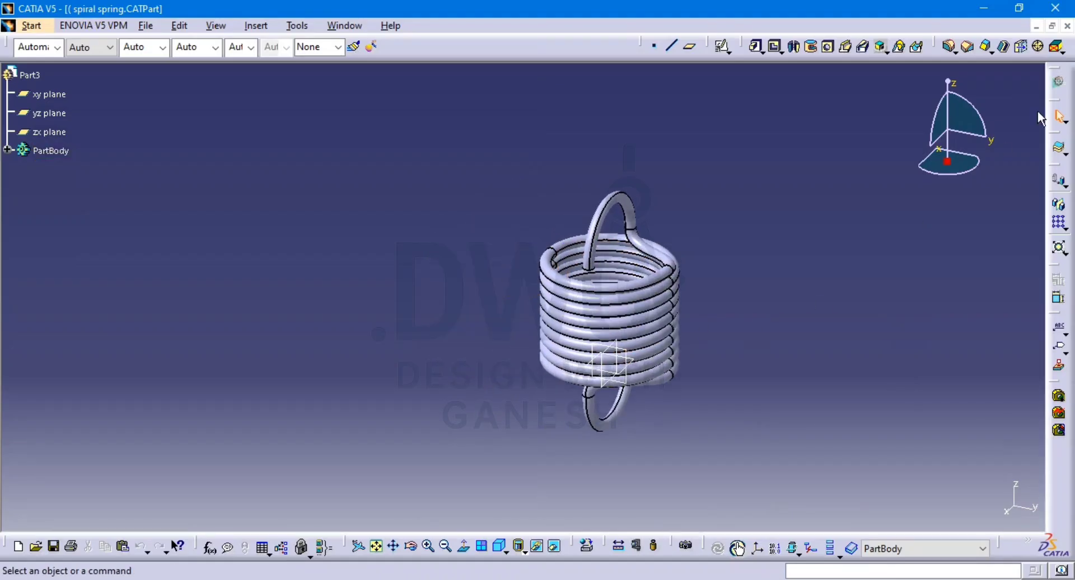
{"action": "left_click", "coordinate": [1067, 26]}
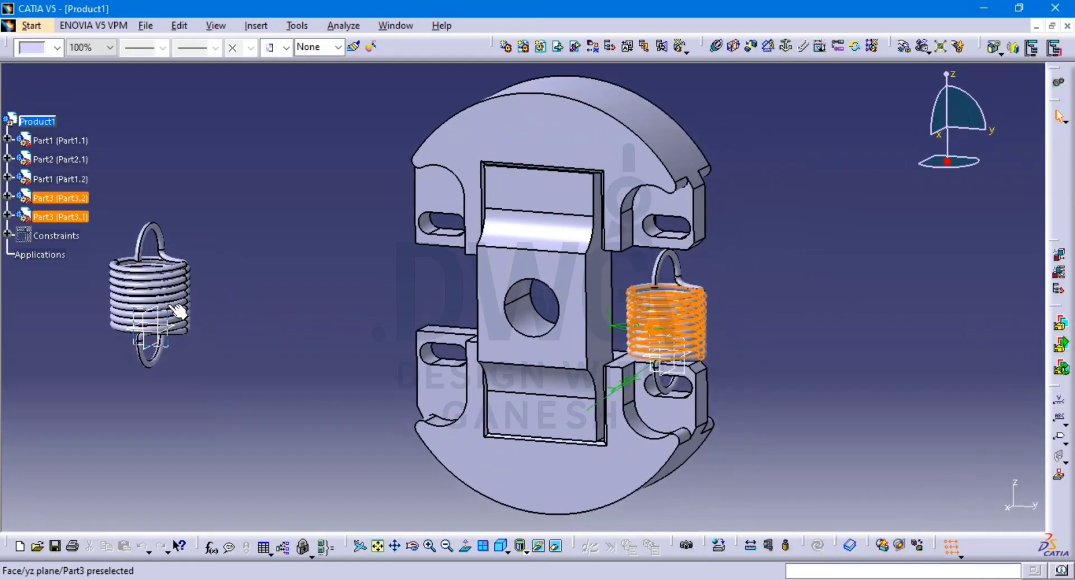
Delete the spring instance Part3.2 beside the brake shoes from Product1
{"action": "left_click", "coordinate": [813, 295]}
{"action": "middle_click_drag", "start_coordinate": [639, 327], "coordinate": [665, 349]}
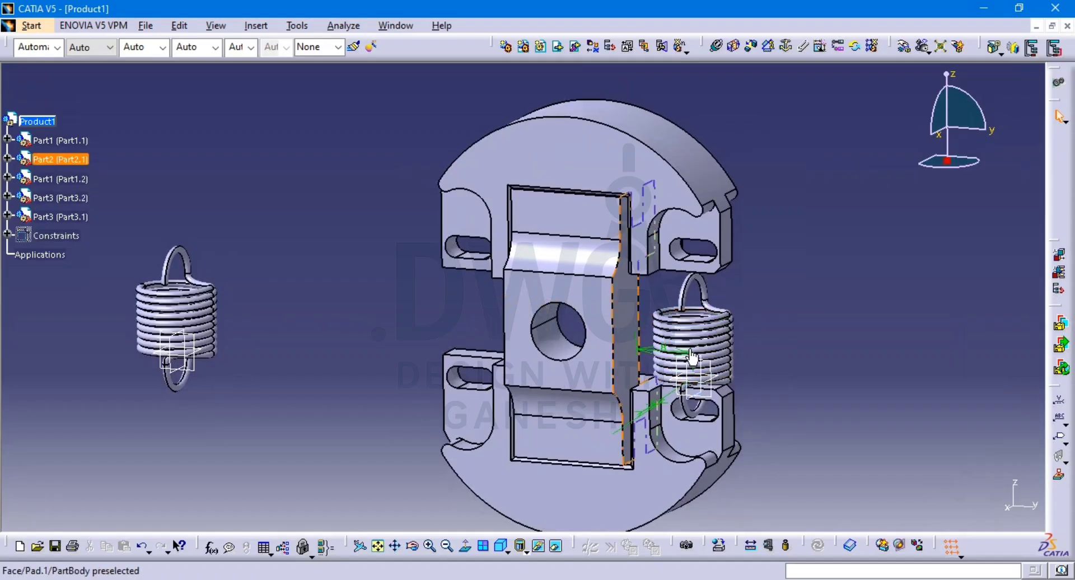
{"action": "left_click", "coordinate": [715, 333]}
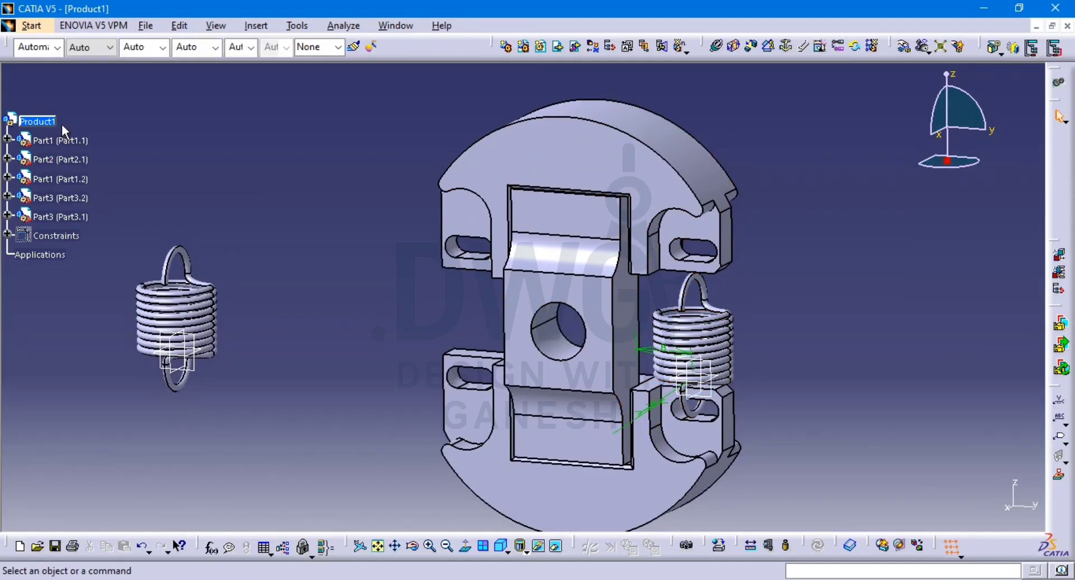
{"action": "left_click", "coordinate": [45, 121]}
{"action": "left_click", "coordinate": [98, 207]}
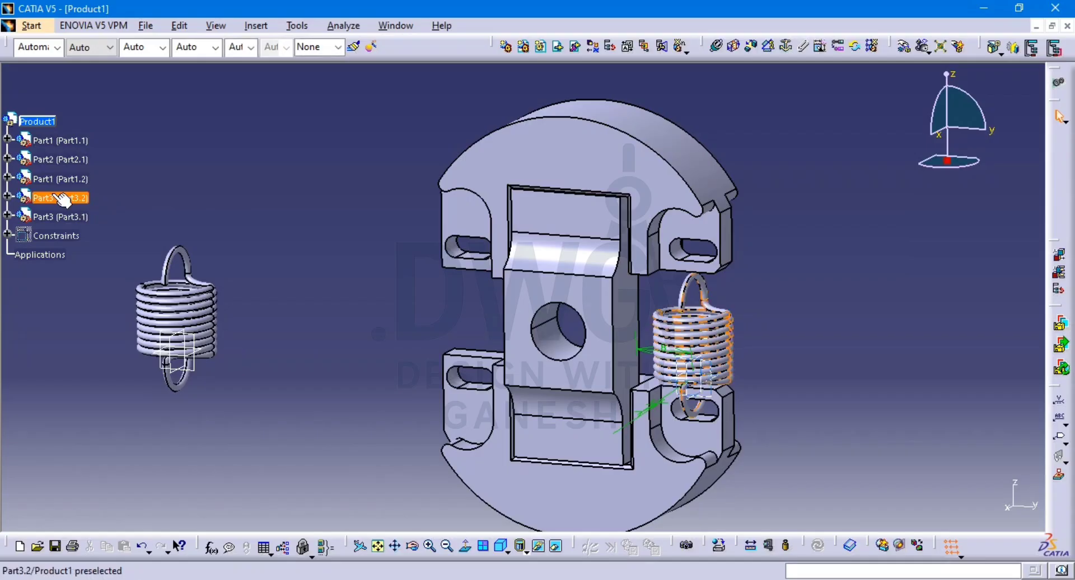
{"action": "left_click", "coordinate": [63, 198]}
{"action": "key", "text": "Delete"}
{"action": "key", "text": "Return"}
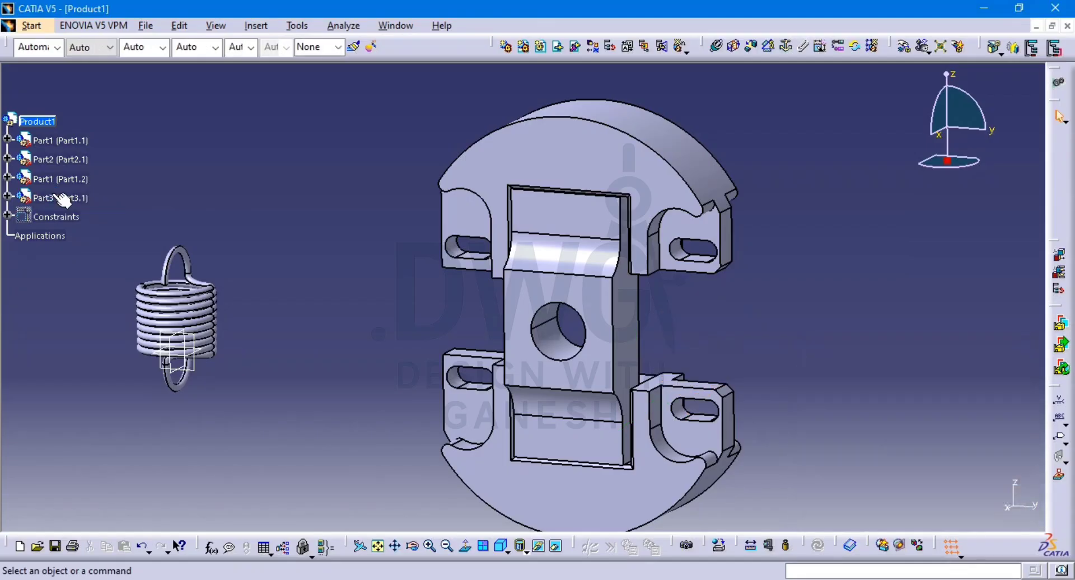
Insert "( spiral spring - Copy" into Product1 as an existing component, resolving the part number conflict with automatic rename
{"action": "double_click", "coordinate": [174, 308]}
{"action": "left_click", "coordinate": [558, 49]}
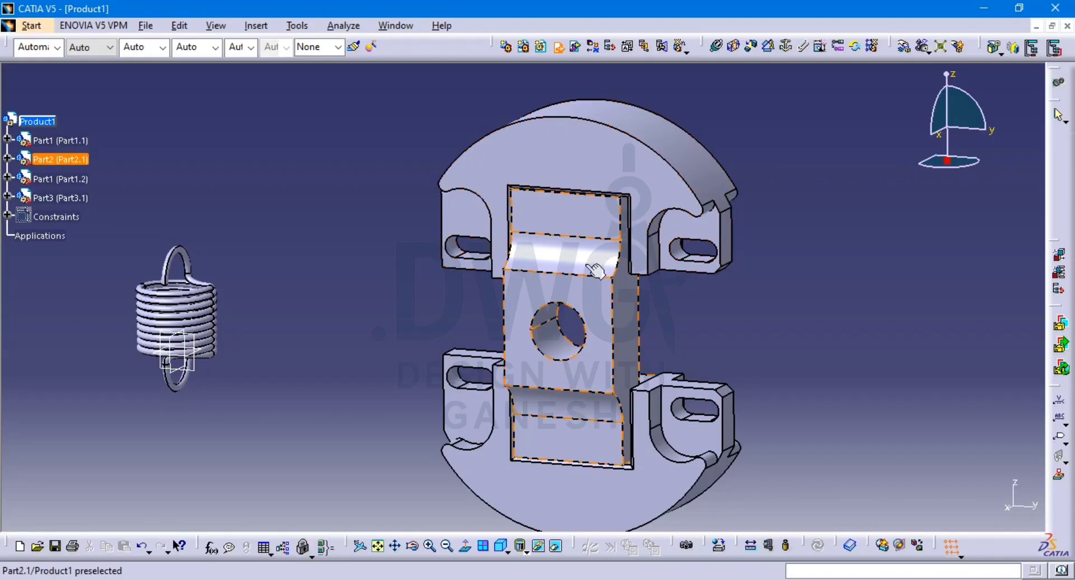
{"action": "left_click", "coordinate": [38, 121]}
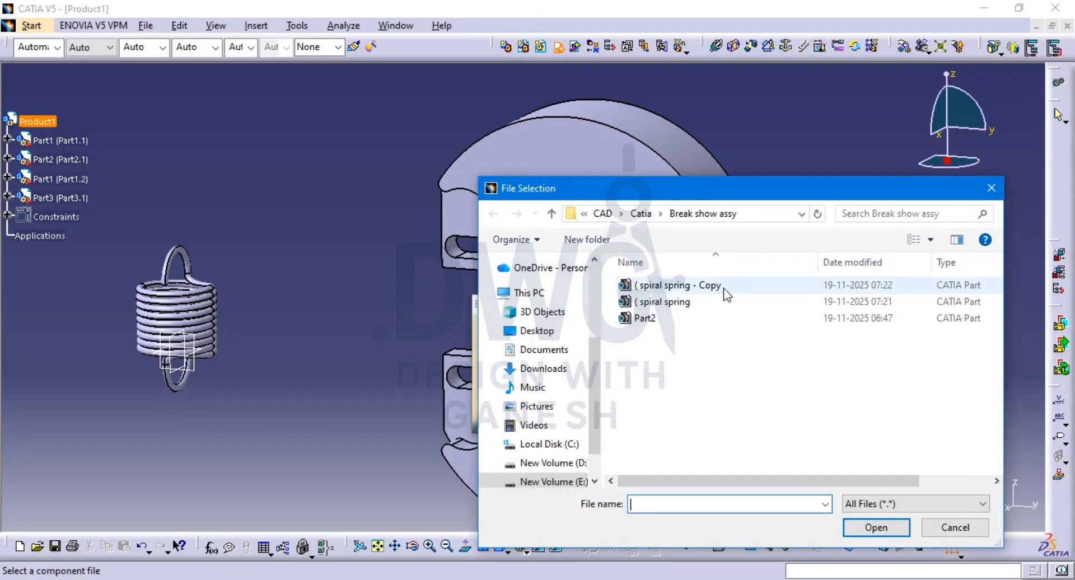
{"action": "left_click", "coordinate": [724, 287]}
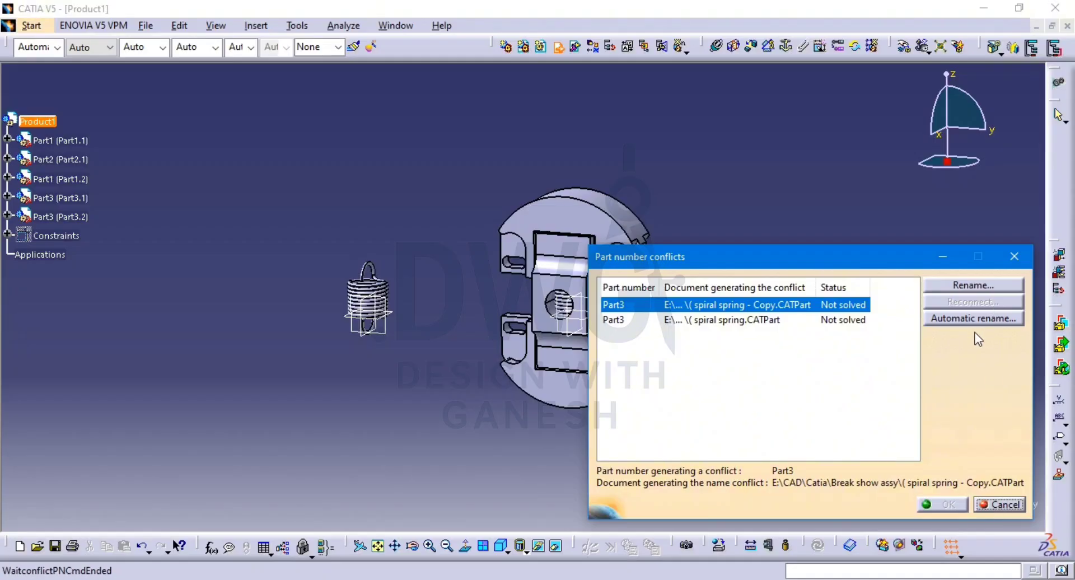
{"action": "left_click", "coordinate": [994, 318]}
{"action": "left_click", "coordinate": [947, 503]}
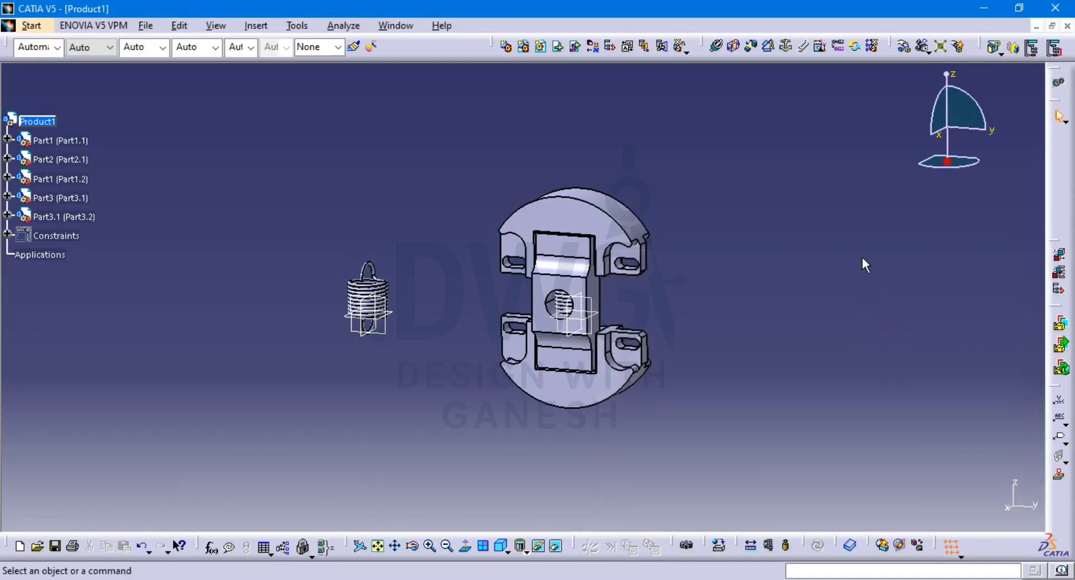
Move the inserted spring along the X axis with Manipulation until it stands clear of the brake shoe parts
{"action": "middle_click", "coordinate": [663, 262]}
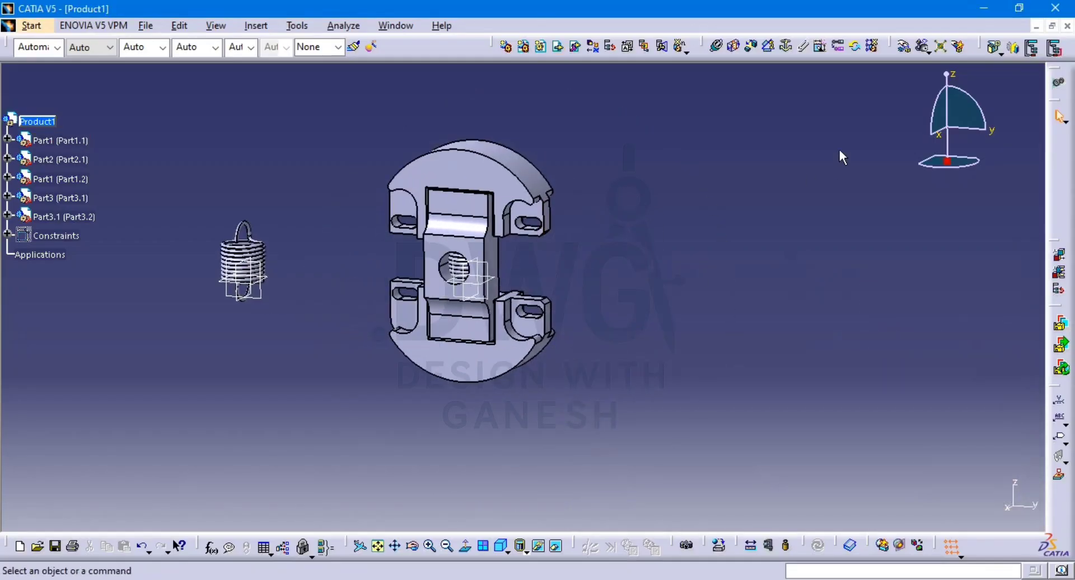
{"action": "left_click", "coordinate": [903, 46]}
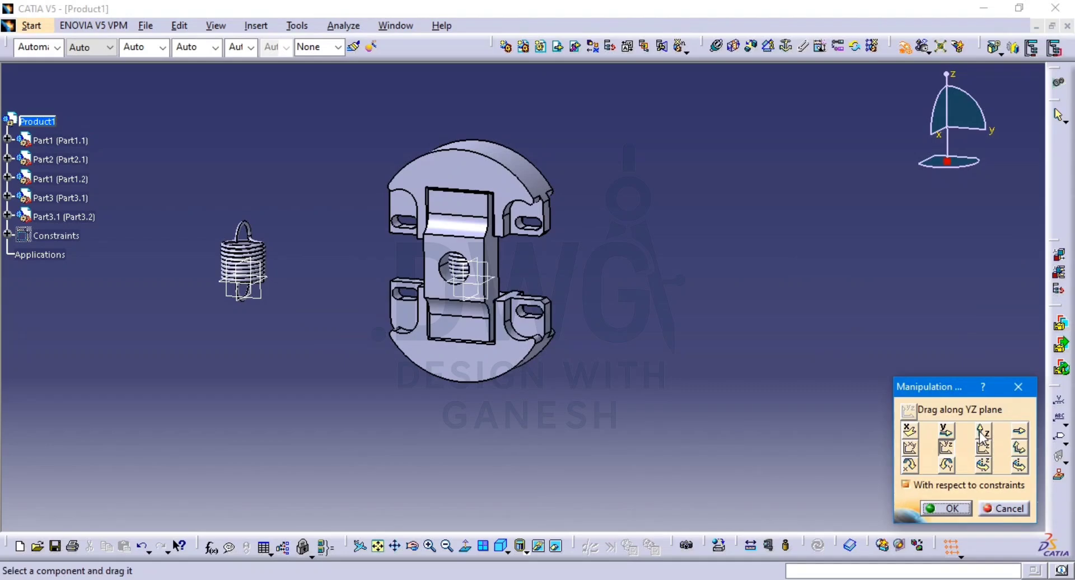
{"action": "left_click", "coordinate": [909, 430]}
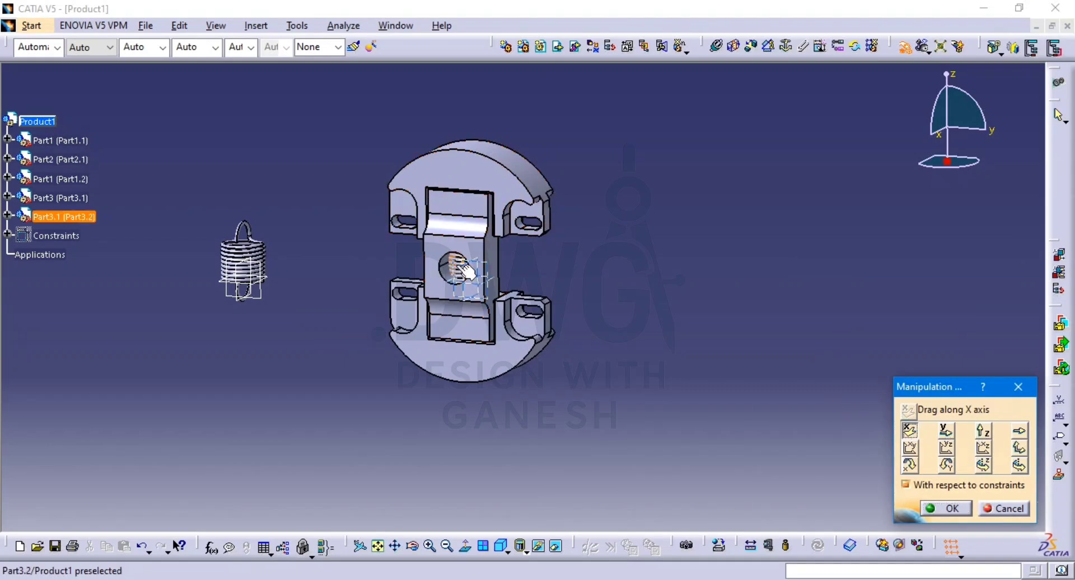
{"action": "left_click_drag", "start_coordinate": [406, 279], "coordinate": [290, 335]}
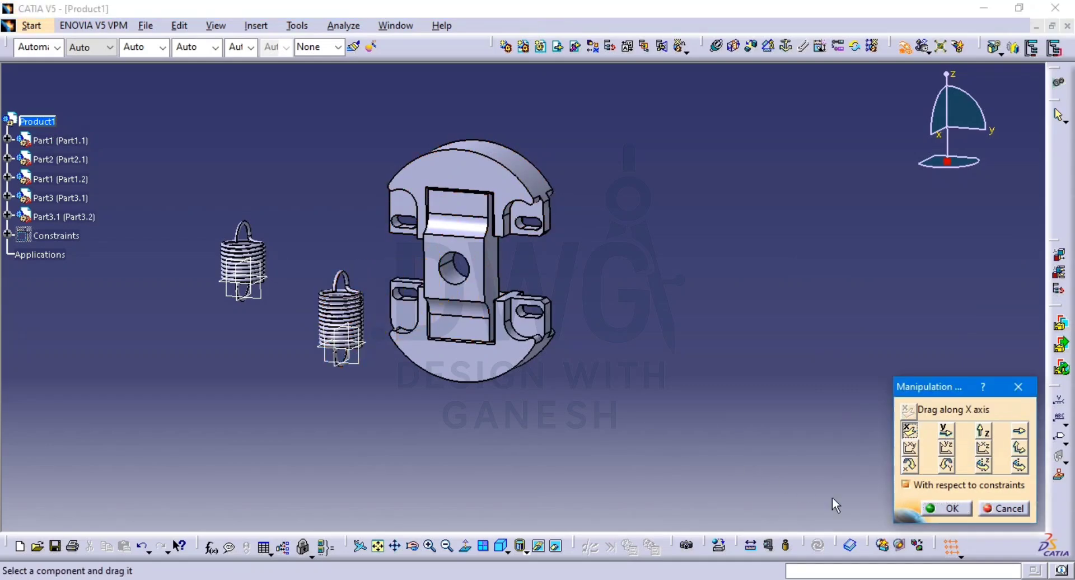
{"action": "left_click", "coordinate": [941, 507]}
Hide the front-facing reference plane of the longer spring, Part3.1 (Part3.2)
{"action": "middle_click_drag", "start_coordinate": [525, 314], "coordinate": [515, 224]}
{"action": "middle_click_drag", "start_coordinate": [635, 269], "coordinate": [693, 268]}
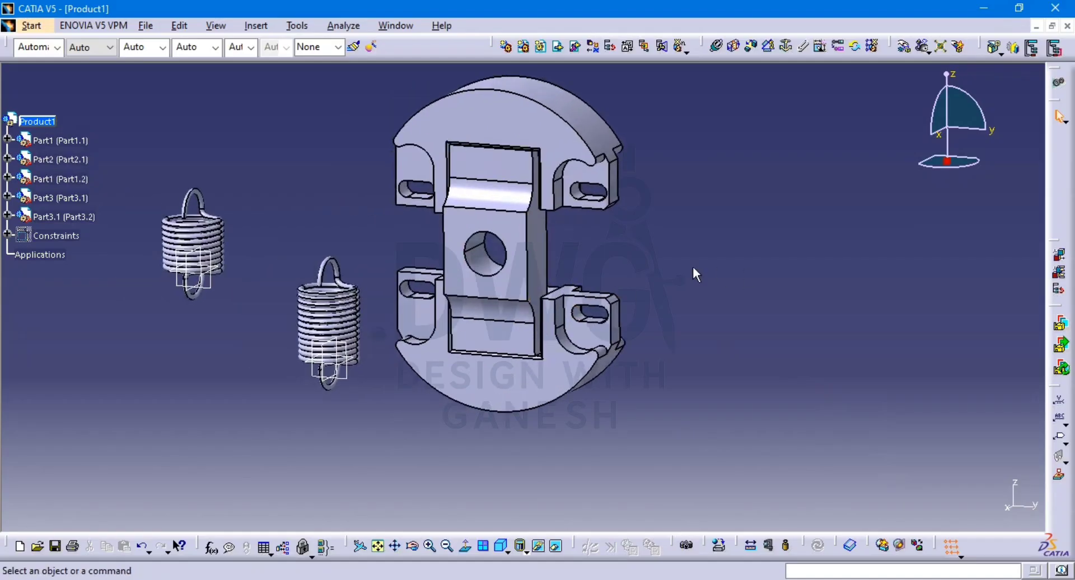
{"action": "right_click", "coordinate": [351, 378]}
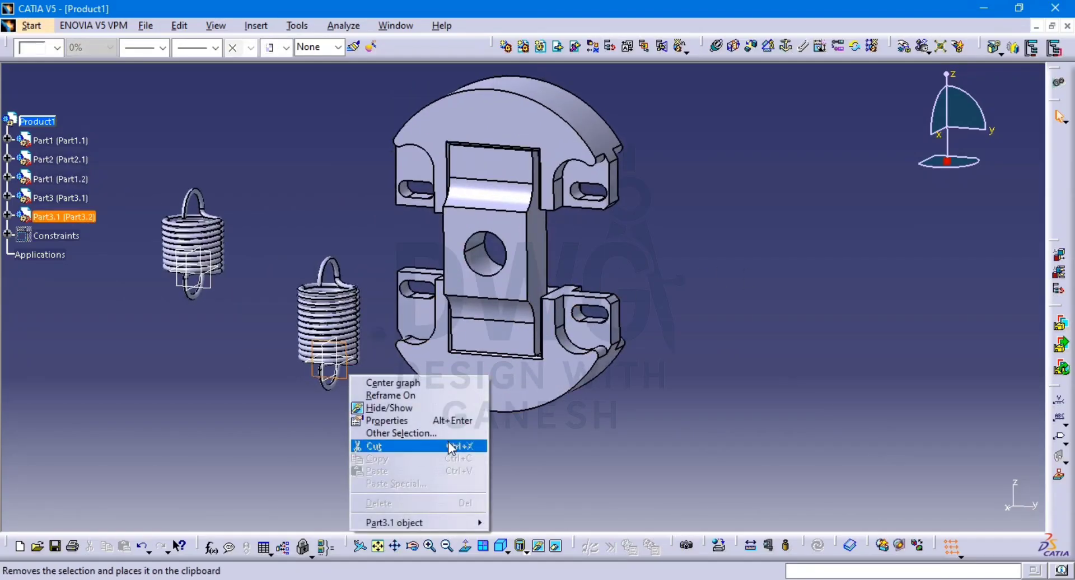
{"action": "left_click", "coordinate": [459, 409]}
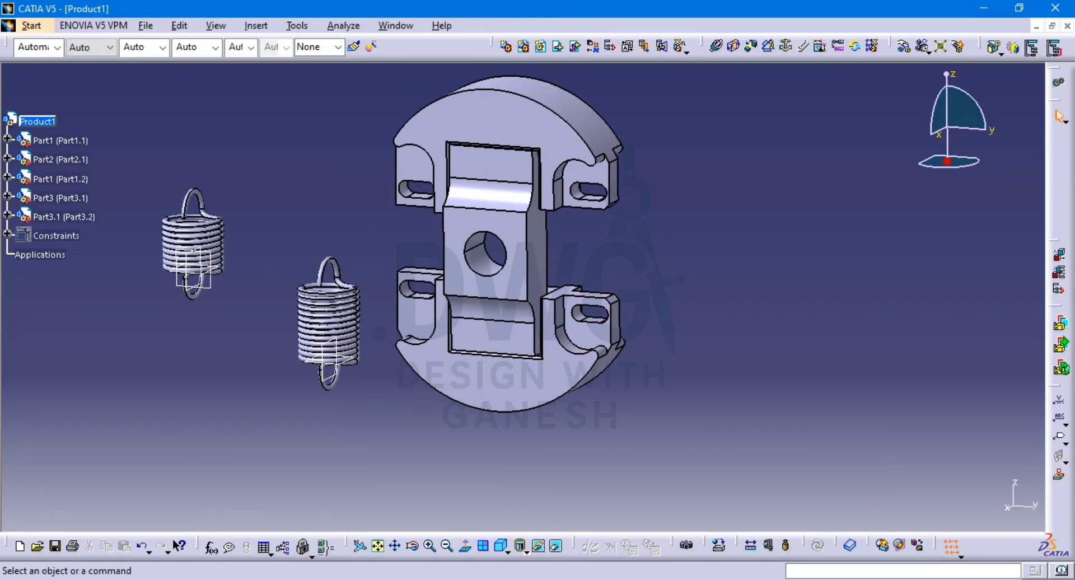
Add an 8 mm offset constraint between the central Part2 block's side face and the longer spring's parallel reference plane
{"action": "left_click", "coordinate": [7, 197]}
{"action": "left_click", "coordinate": [21, 216]}
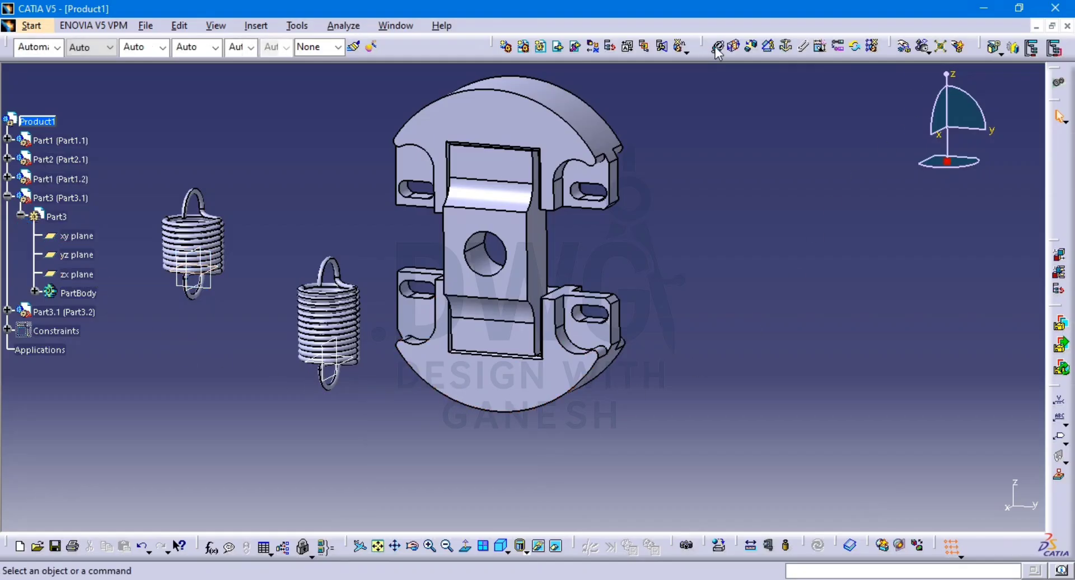
{"action": "left_click", "coordinate": [752, 46]}
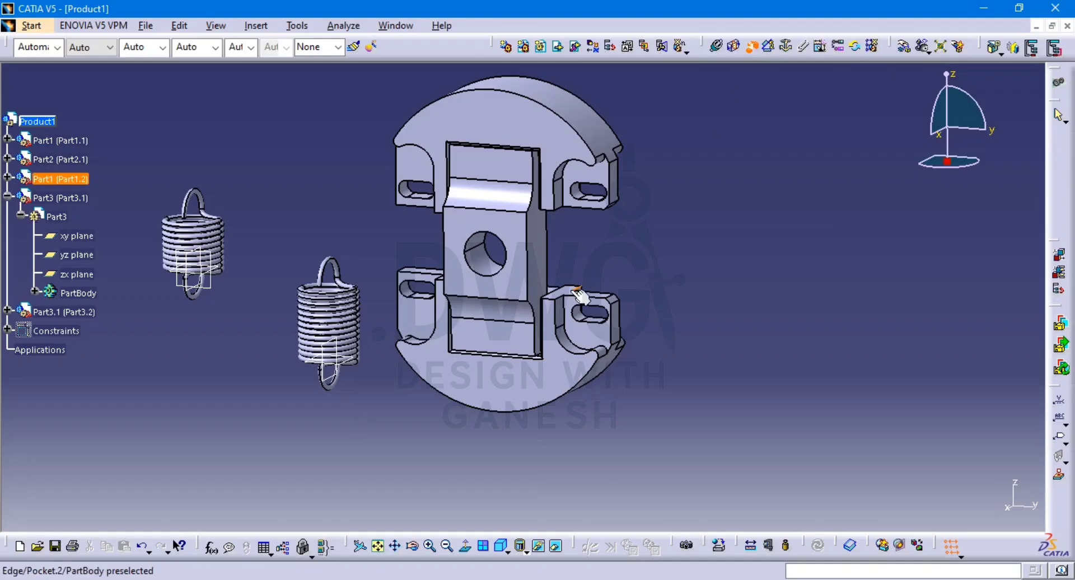
{"action": "left_click", "coordinate": [534, 258]}
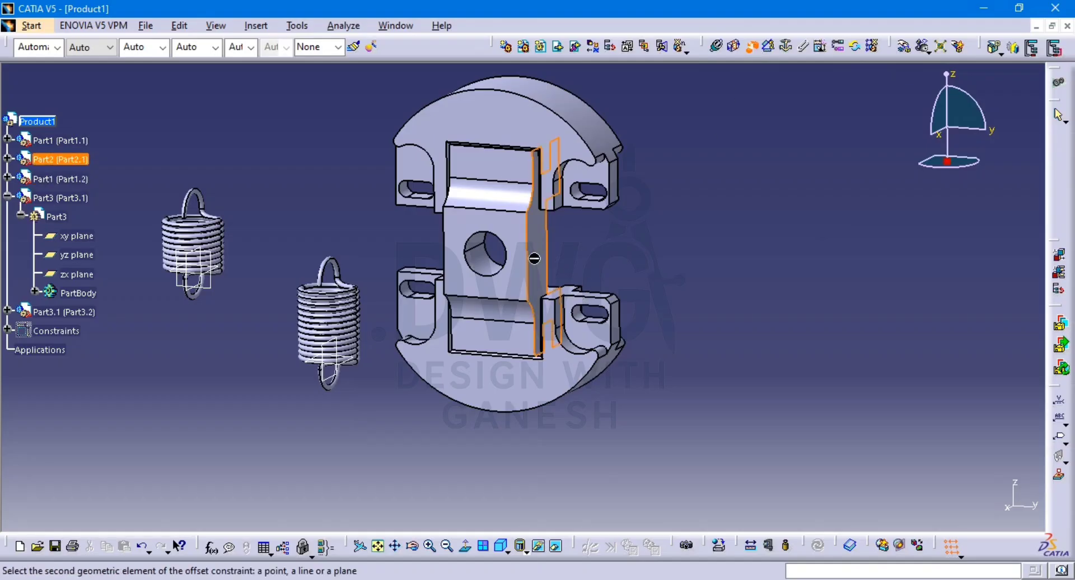
{"action": "left_click", "coordinate": [335, 386]}
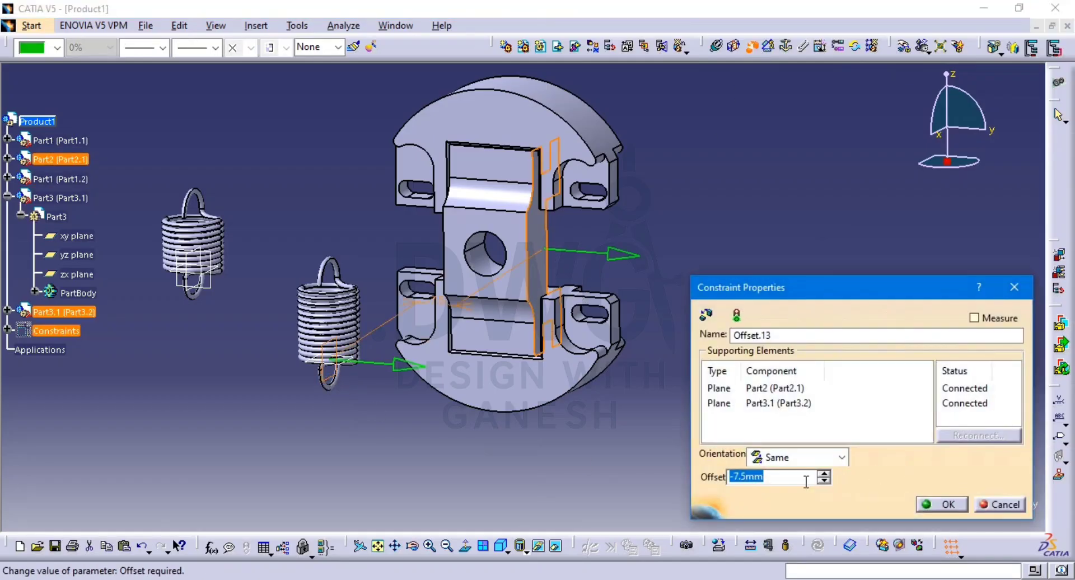
{"action": "type", "text": "8"}
{"action": "key", "text": "Return"}
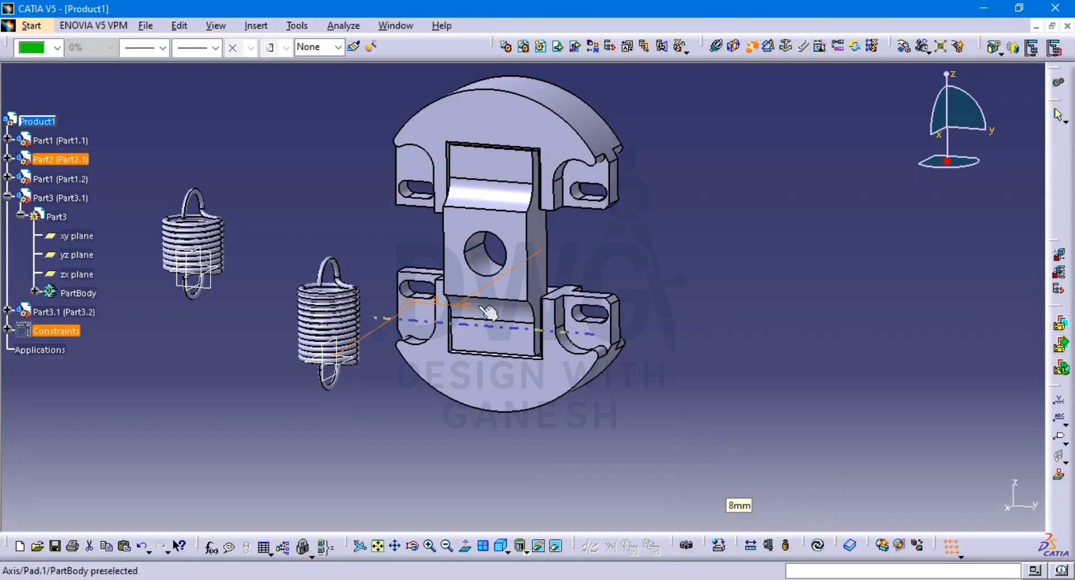
Offset the zx plane of the short spring, Part3.1, 8 mm from Part2's opposite side face and update the assembly
{"action": "left_click", "coordinate": [194, 288]}
{"action": "middle_click_drag", "start_coordinate": [280, 331], "coordinate": [493, 342]}
{"action": "left_click", "coordinate": [509, 257]}
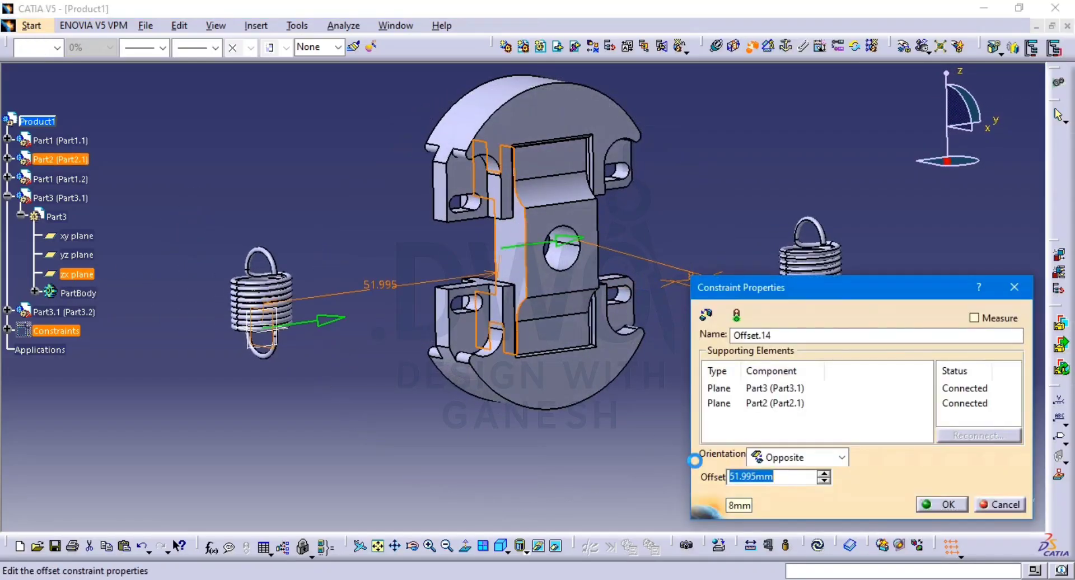
{"action": "key", "text": "Return"}
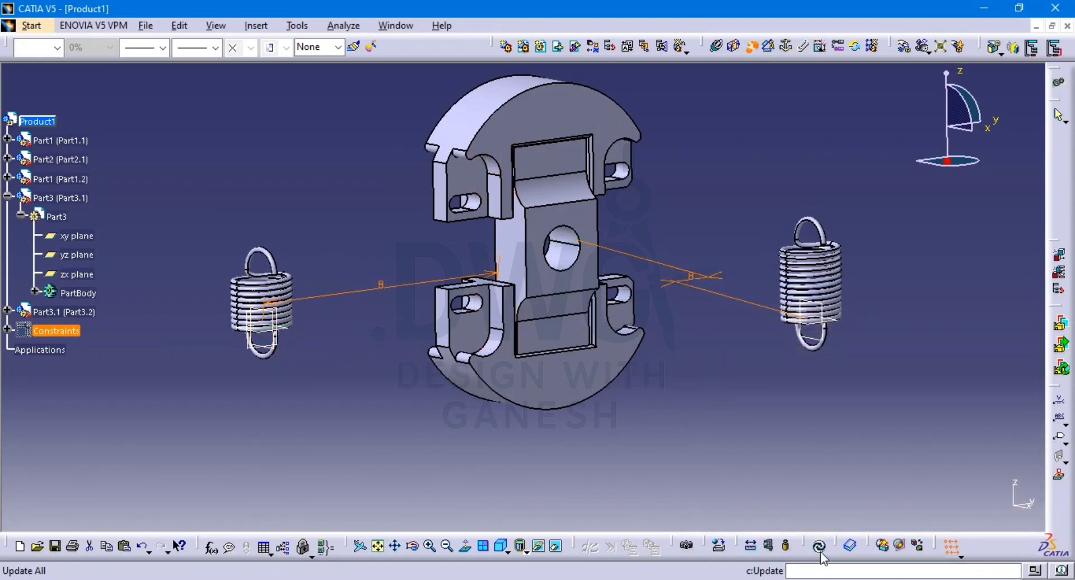
{"action": "left_click", "coordinate": [819, 549]}
Show the hidden yz plane of the longer spring, Part3.1 (Part3.2)
{"action": "middle_click_drag", "start_coordinate": [629, 299], "coordinate": [358, 289]}
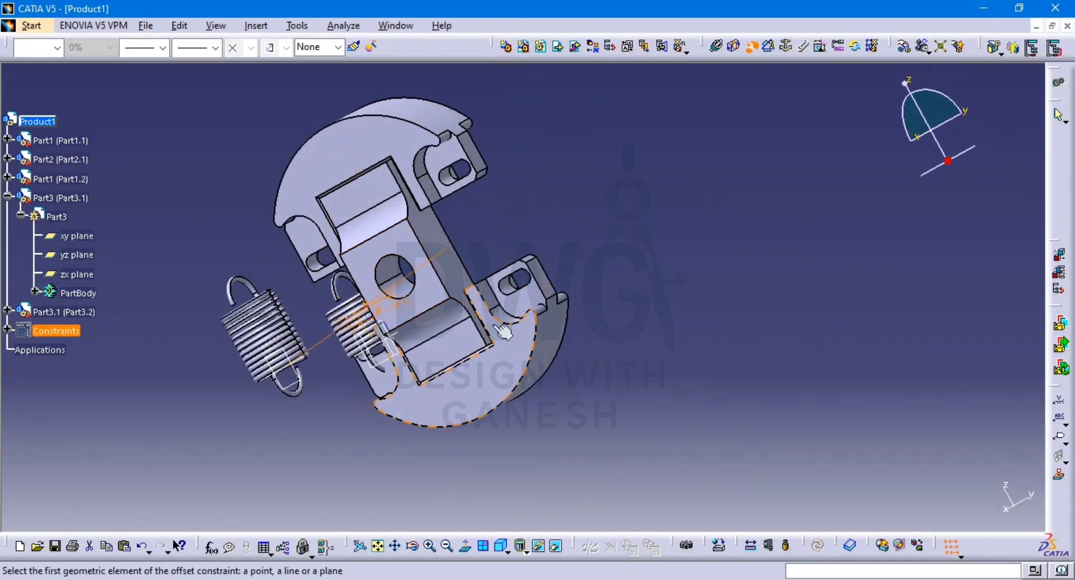
{"action": "middle_click_drag", "start_coordinate": [466, 201], "coordinate": [406, 249]}
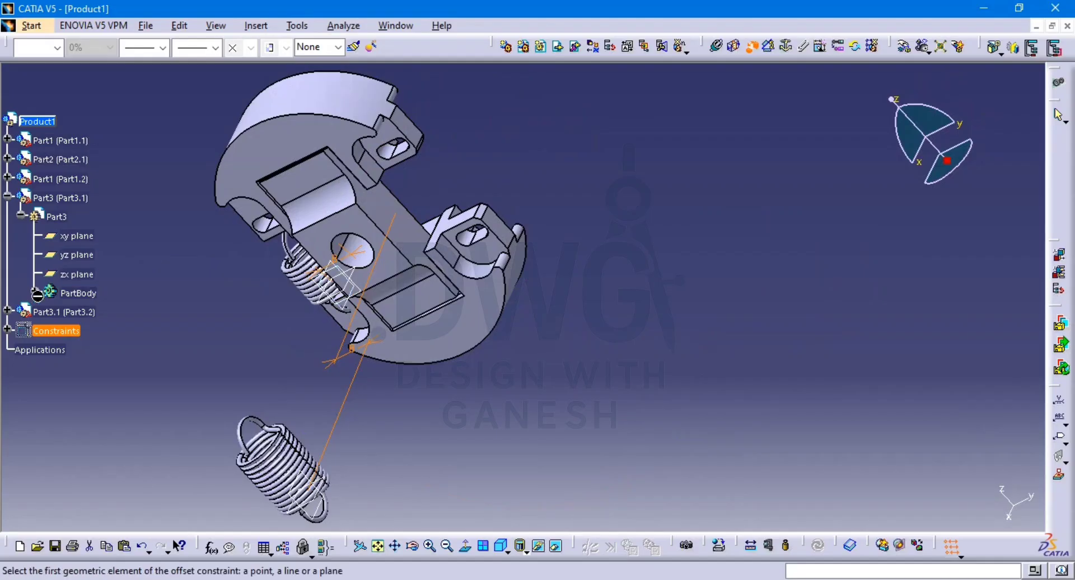
{"action": "left_click", "coordinate": [7, 310]}
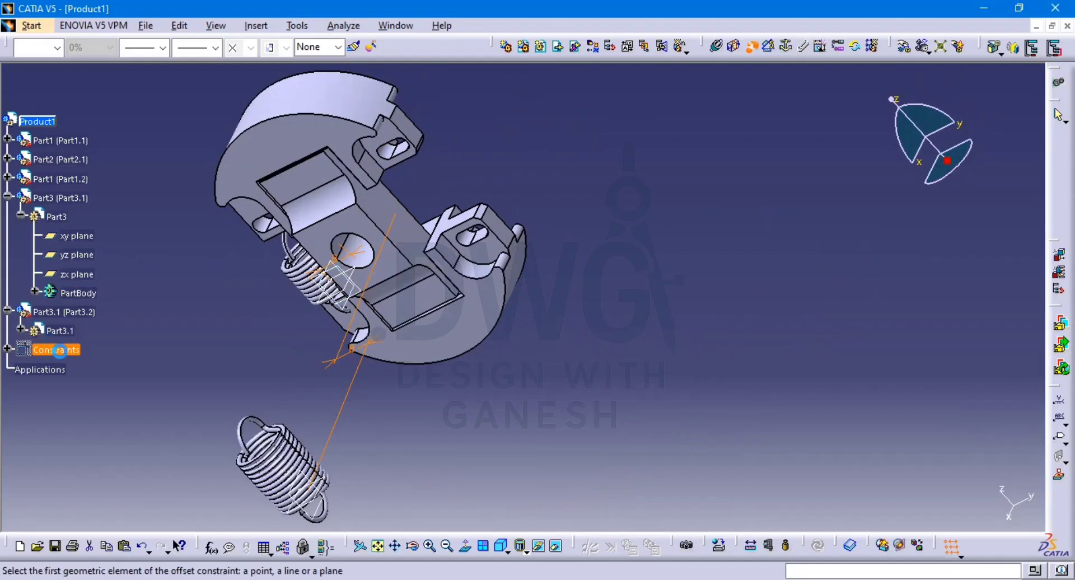
{"action": "left_click", "coordinate": [20, 330]}
{"action": "left_click", "coordinate": [76, 369]}
{"action": "right_click", "coordinate": [70, 371]}
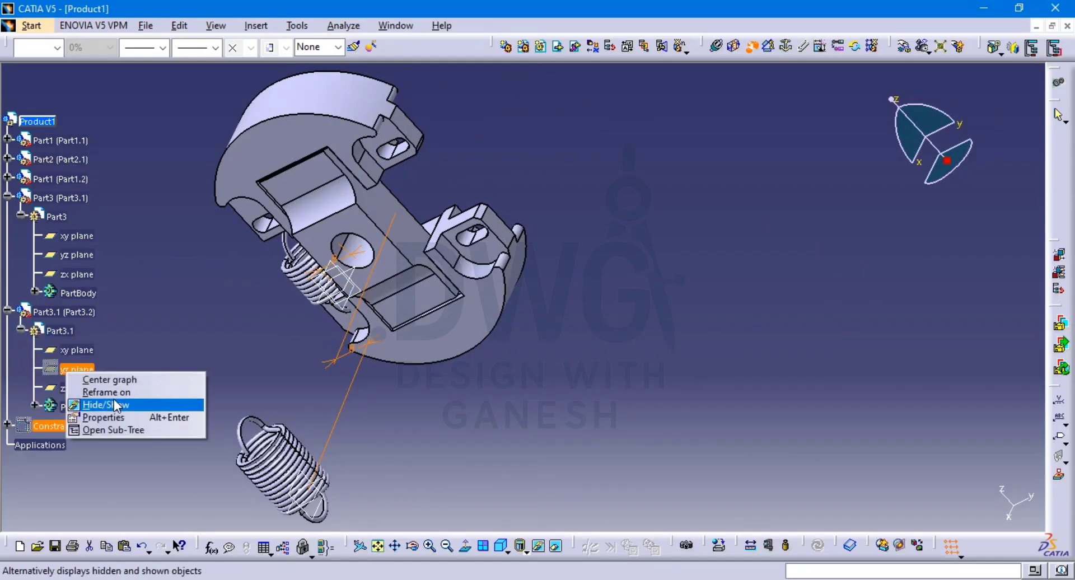
{"action": "left_click", "coordinate": [114, 405]}
{"action": "middle_click_drag", "start_coordinate": [523, 180], "coordinate": [813, 480]}
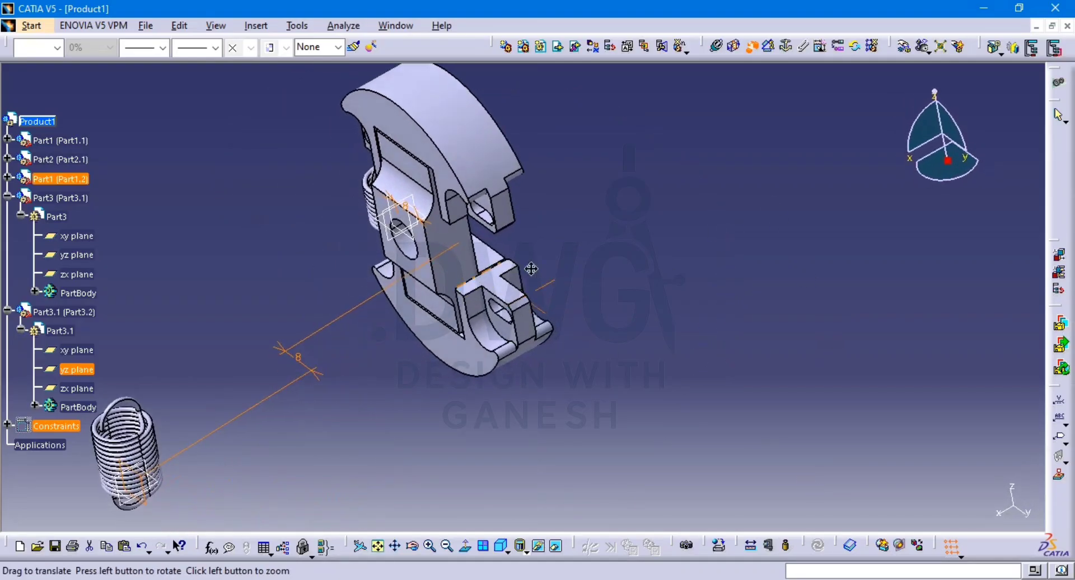
{"action": "middle_click_drag", "start_coordinate": [530, 269], "coordinate": [795, 259]}
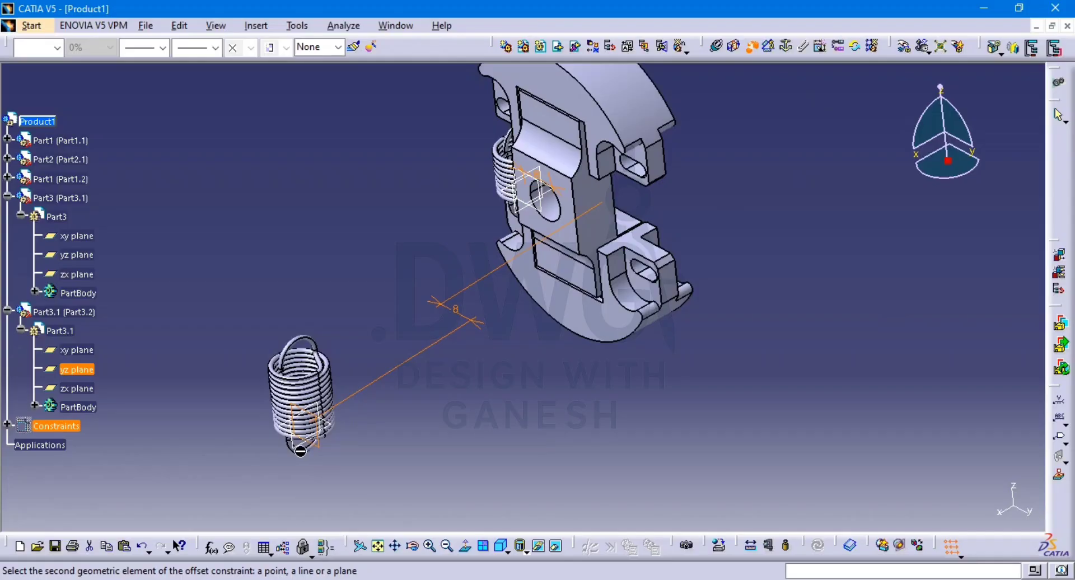
{"action": "middle_click_drag", "start_coordinate": [401, 407], "coordinate": [525, 336]}
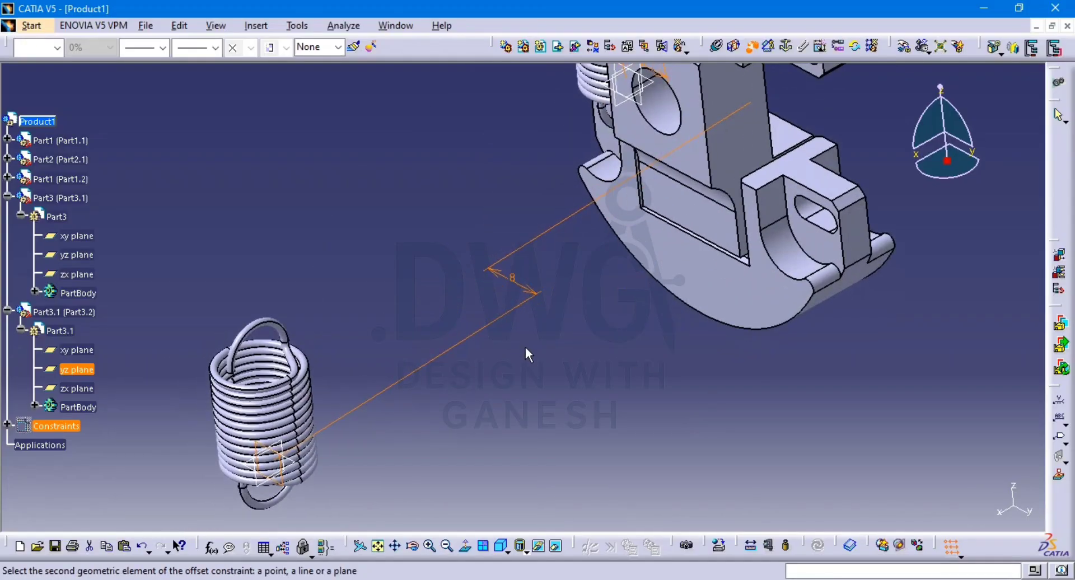
{"action": "key", "text": "Escape"}
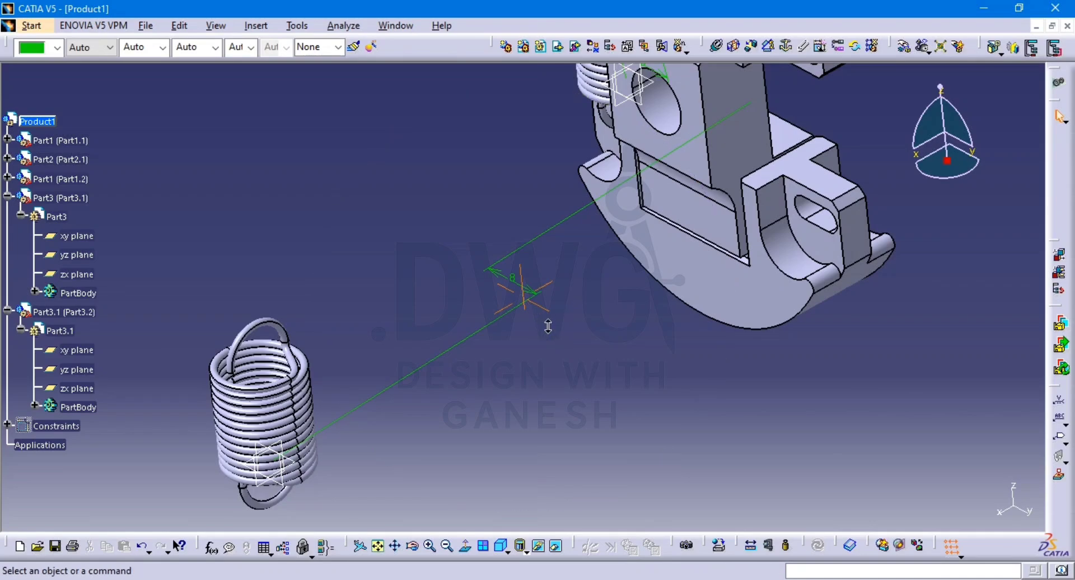
Offset the longer spring's yz plane 6 mm from the front face of the lower brake shoe, Part1.2, and update the assembly
{"action": "middle_click_drag", "start_coordinate": [550, 391], "coordinate": [528, 425]}
{"action": "left_click", "coordinate": [751, 46]}
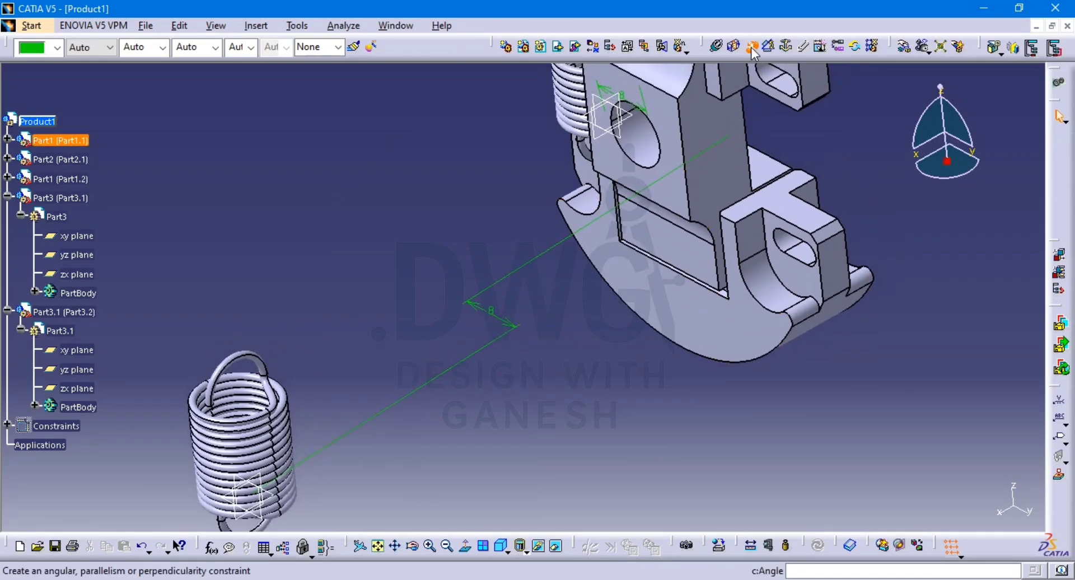
{"action": "left_click", "coordinate": [751, 324]}
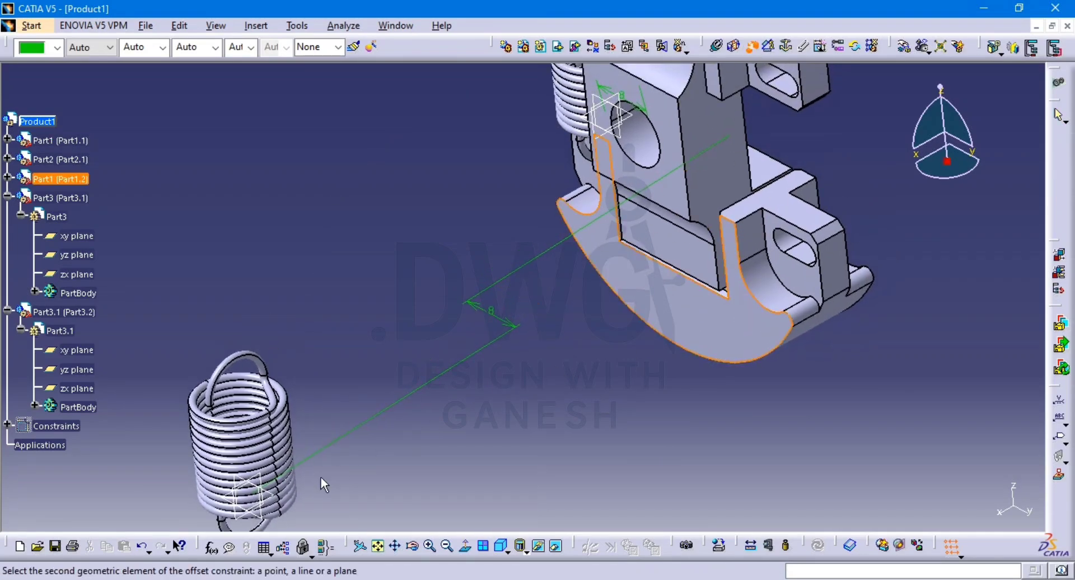
{"action": "middle_click_drag", "start_coordinate": [276, 509], "coordinate": [270, 491]}
{"action": "left_click", "coordinate": [275, 493]}
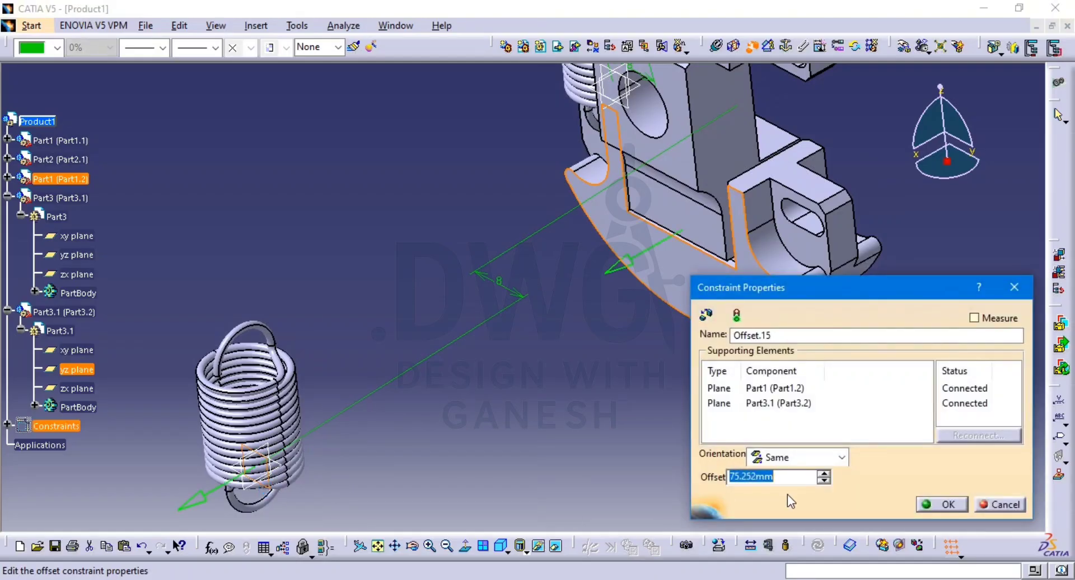
{"action": "type", "text": "40"}
{"action": "key", "text": "Return"}
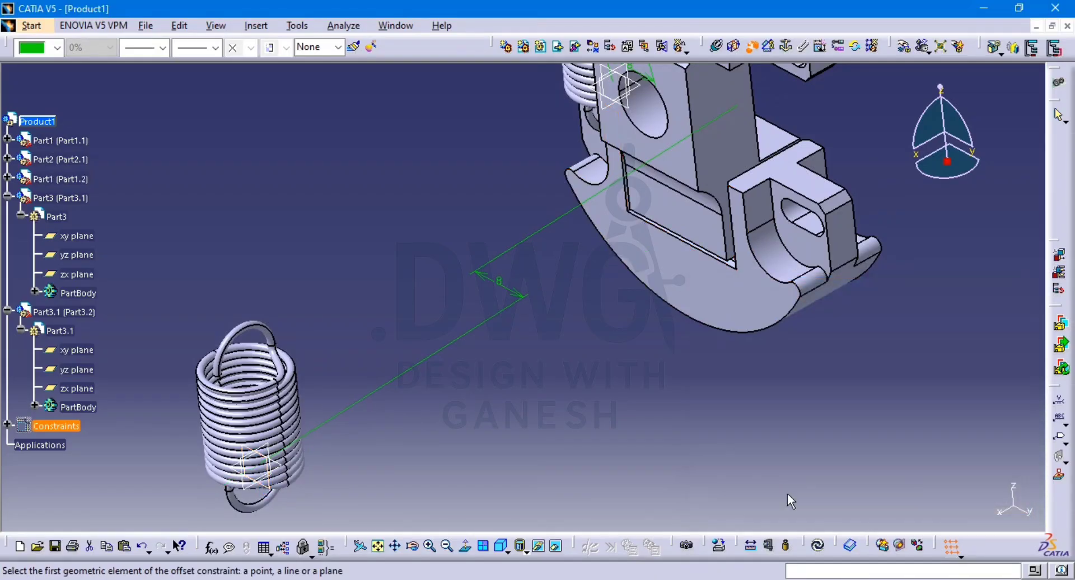
{"action": "key", "text": "ctrl+u"}
Add a 6 mm offset constraint between the lower brake shoe's front face and the short spring's yz plane
{"action": "middle_click_drag", "start_coordinate": [826, 467], "coordinate": [698, 207]}
{"action": "middle_click_drag", "start_coordinate": [634, 227], "coordinate": [837, 238]}
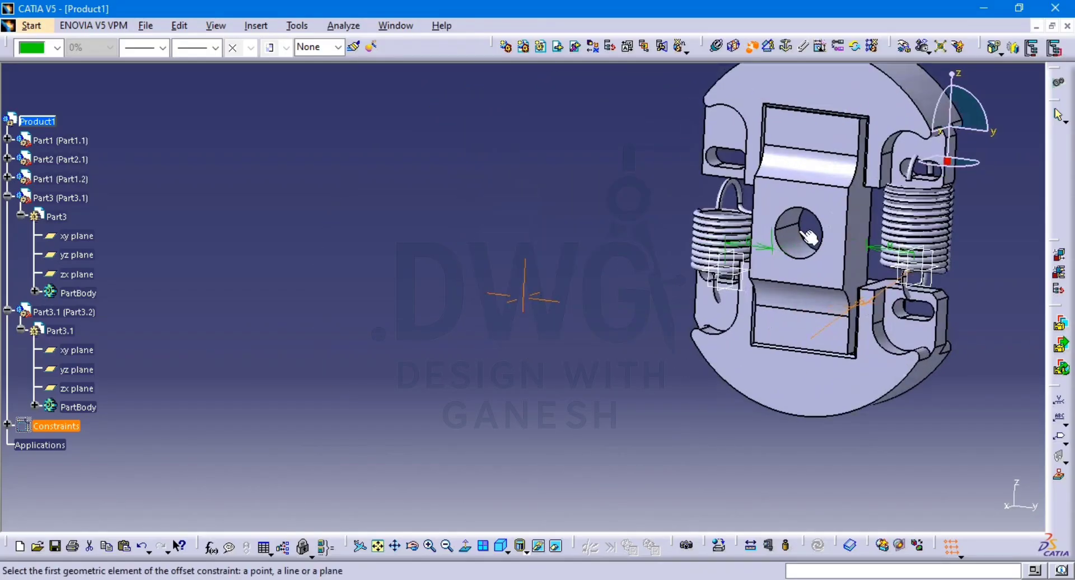
{"action": "middle_click_drag", "start_coordinate": [902, 287], "coordinate": [708, 335]}
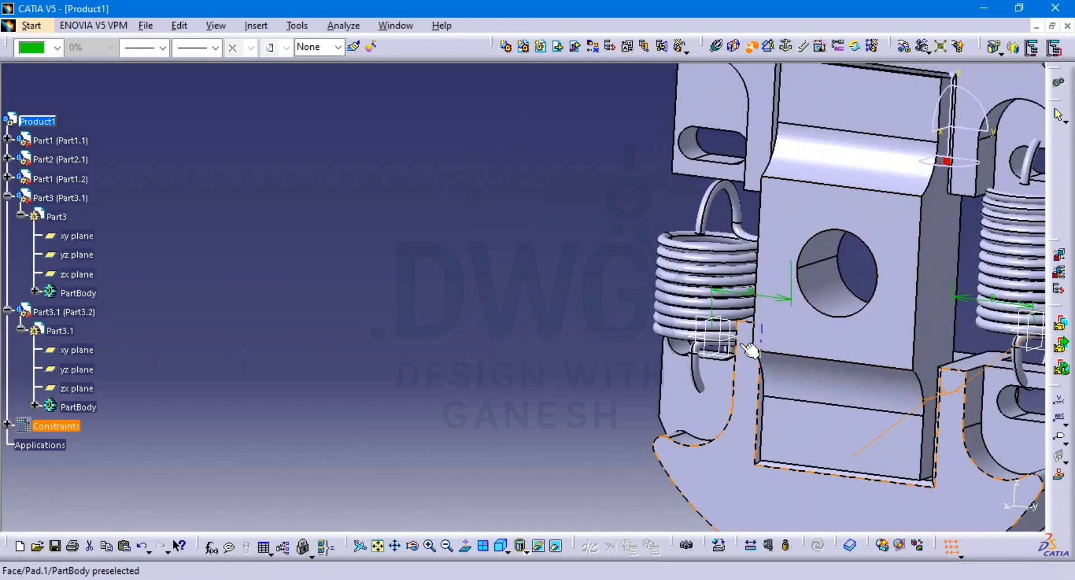
{"action": "double_click", "coordinate": [750, 496]}
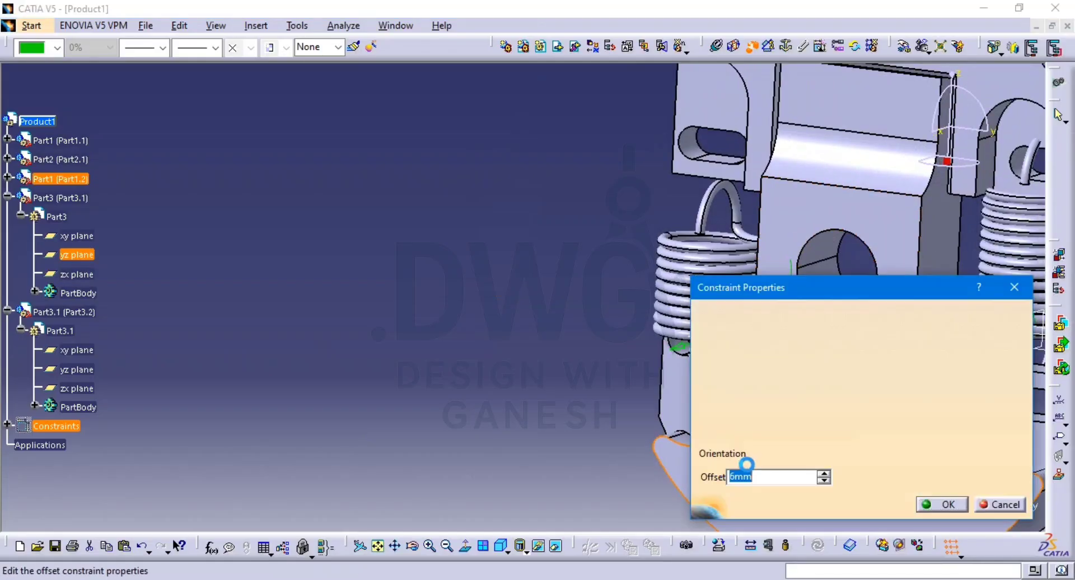
{"action": "left_click", "coordinate": [942, 505]}
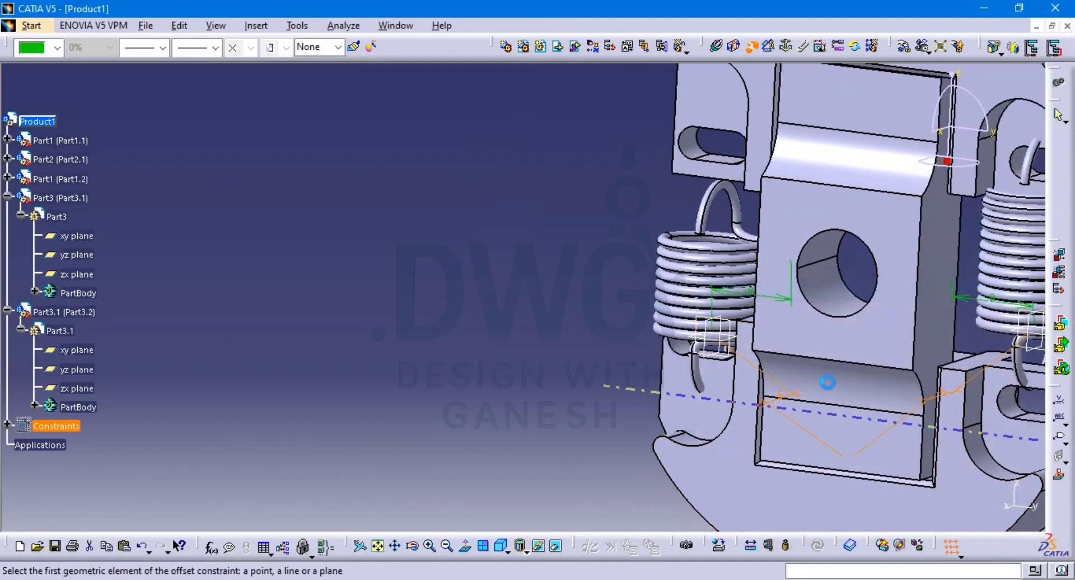
{"action": "middle_click_drag", "start_coordinate": [952, 280], "coordinate": [767, 263]}
{"action": "middle_click_drag", "start_coordinate": [959, 220], "coordinate": [853, 196]}
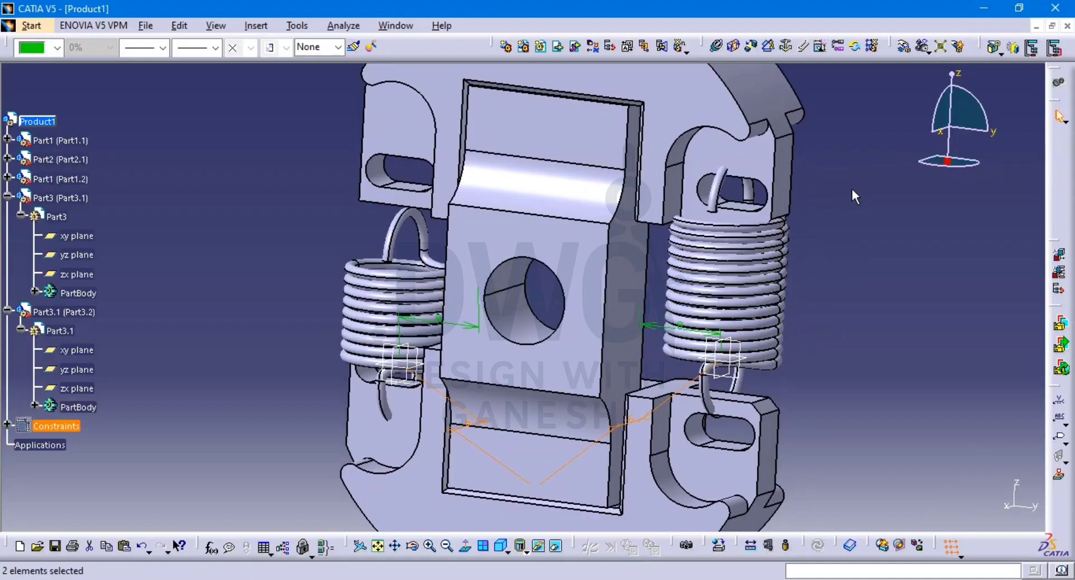
Move both springs along the Z axis with Manipulation, lowering the longer and raising the shorter so their hooks reach the shoe slots
{"action": "left_click", "coordinate": [903, 47]}
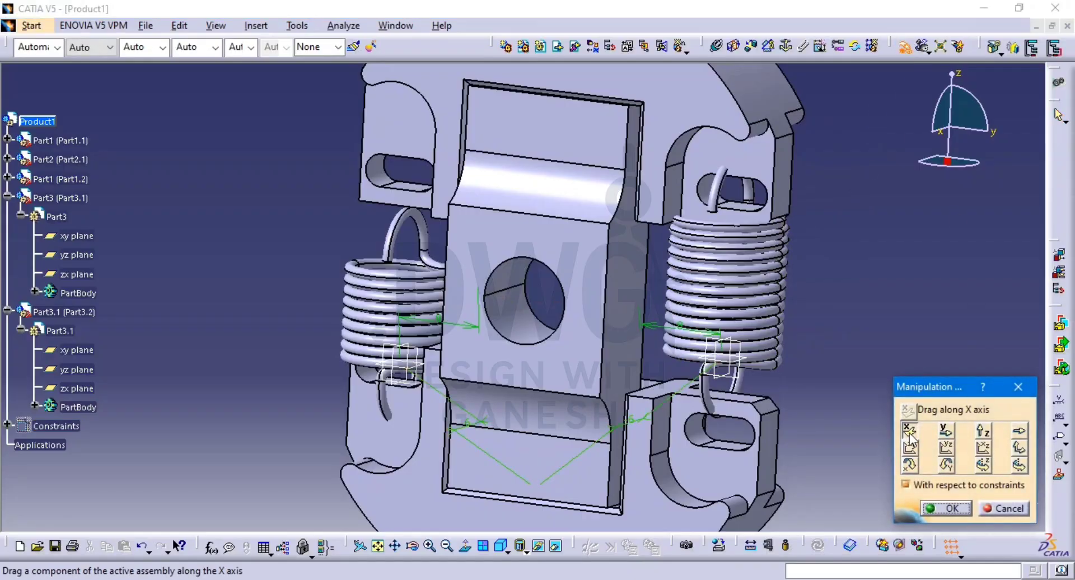
{"action": "left_click", "coordinate": [910, 432]}
{"action": "left_click", "coordinate": [985, 442]}
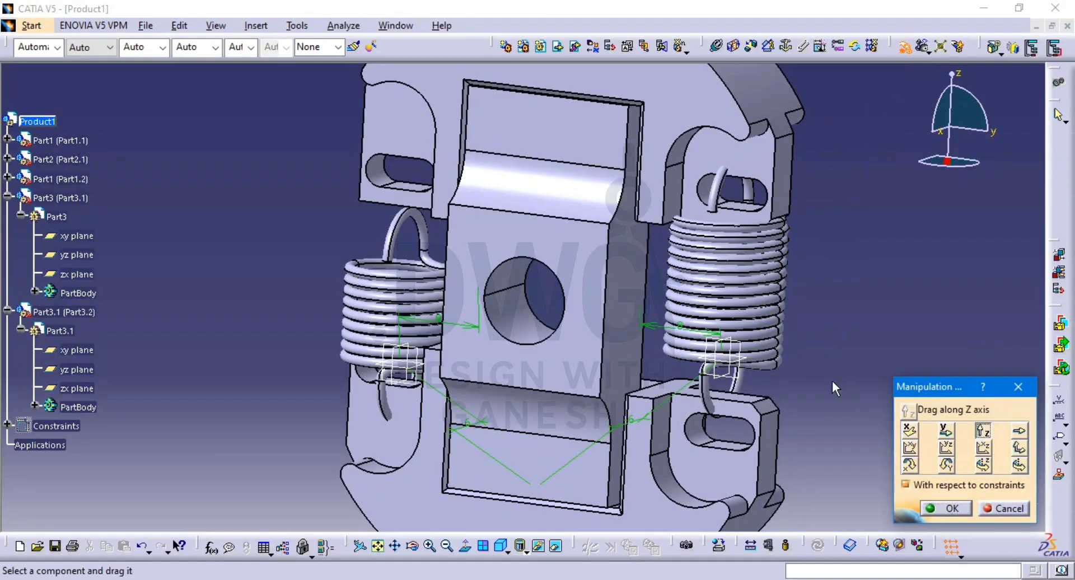
{"action": "left_click_drag", "start_coordinate": [714, 309], "coordinate": [713, 327]}
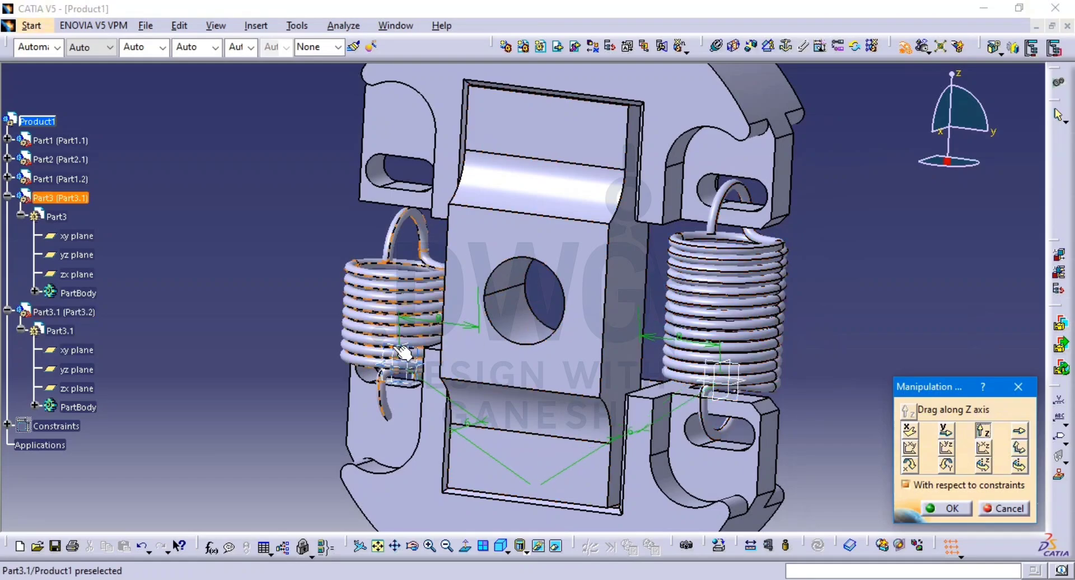
{"action": "left_click_drag", "start_coordinate": [385, 305], "coordinate": [384, 254]}
{"action": "left_click", "coordinate": [947, 509]}
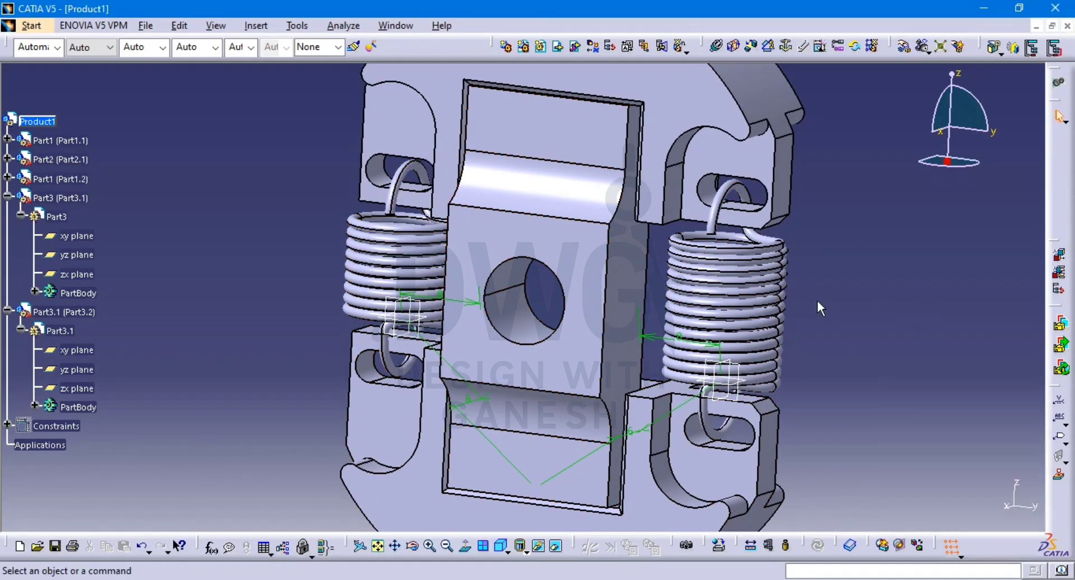
Collapse both spring branches in the specification tree and hide all assembly constraints
{"action": "middle_click_drag", "start_coordinate": [727, 118], "coordinate": [647, 293]}
{"action": "middle_click_drag", "start_coordinate": [619, 365], "coordinate": [739, 369]}
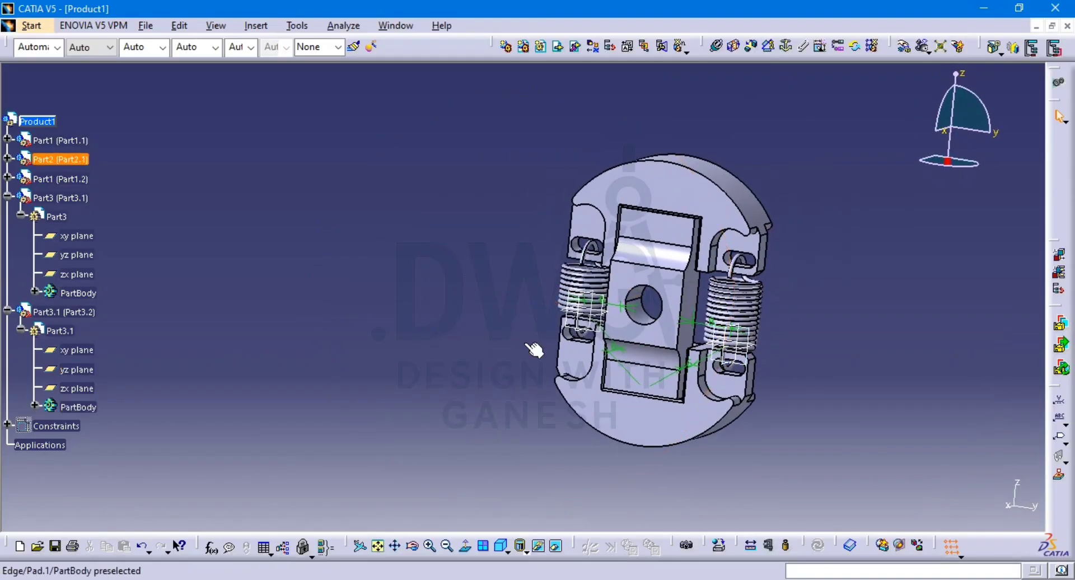
{"action": "left_click", "coordinate": [7, 312]}
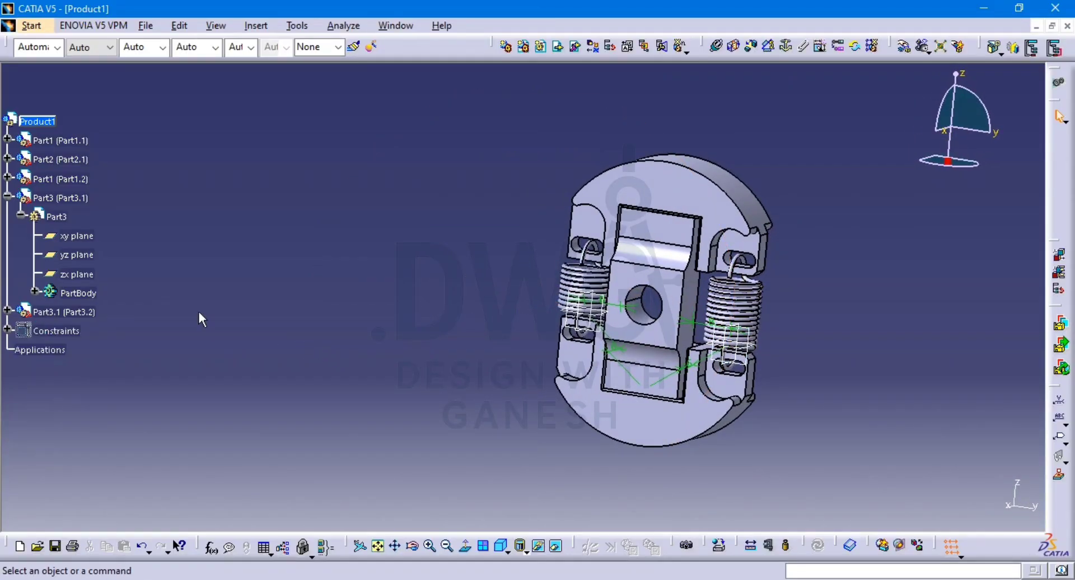
{"action": "left_click", "coordinate": [9, 199]}
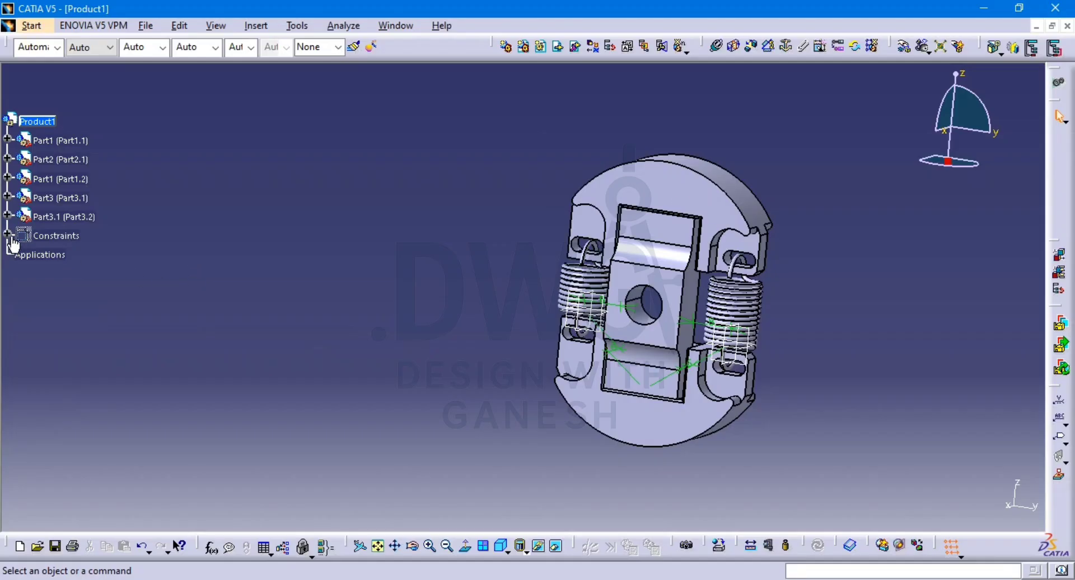
{"action": "left_click", "coordinate": [34, 236]}
{"action": "right_click", "coordinate": [31, 236]}
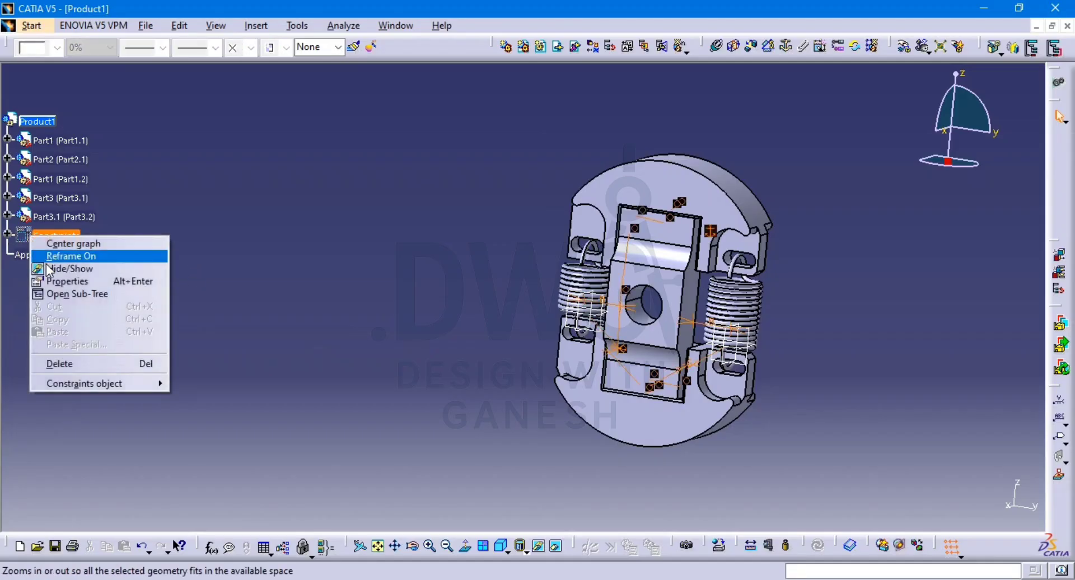
{"action": "left_click", "coordinate": [102, 274]}
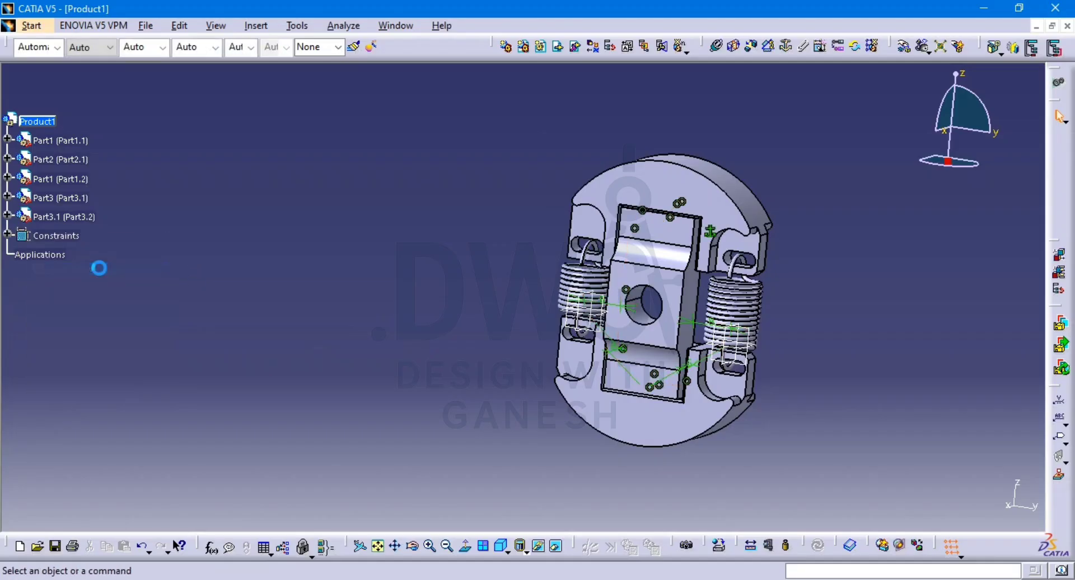
{"action": "left_click", "coordinate": [50, 235]}
{"action": "right_click", "coordinate": [46, 235]}
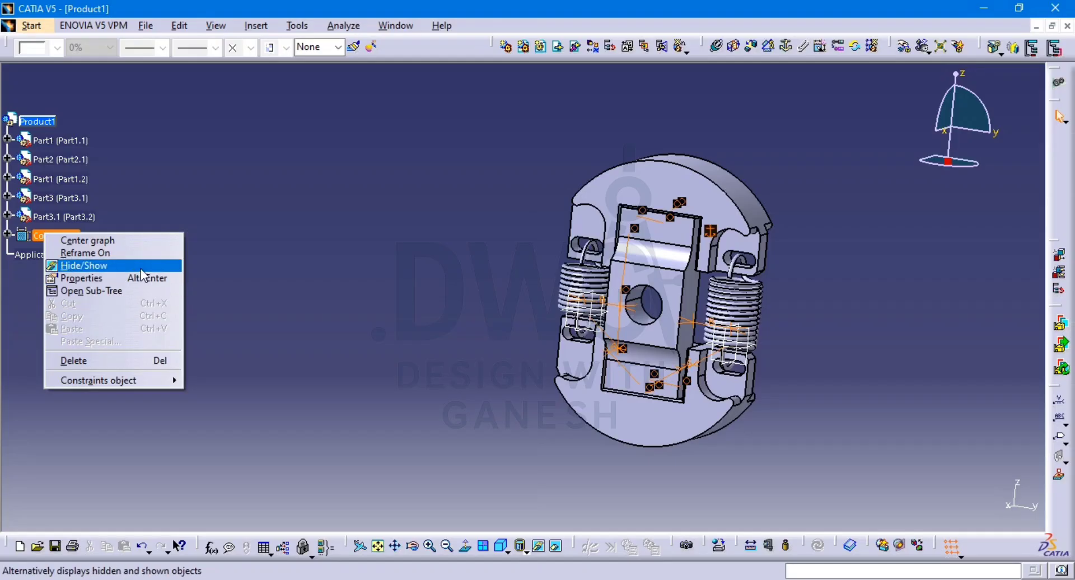
{"action": "left_click", "coordinate": [100, 265]}
{"action": "middle_click_drag", "start_coordinate": [723, 313], "coordinate": [675, 309]}
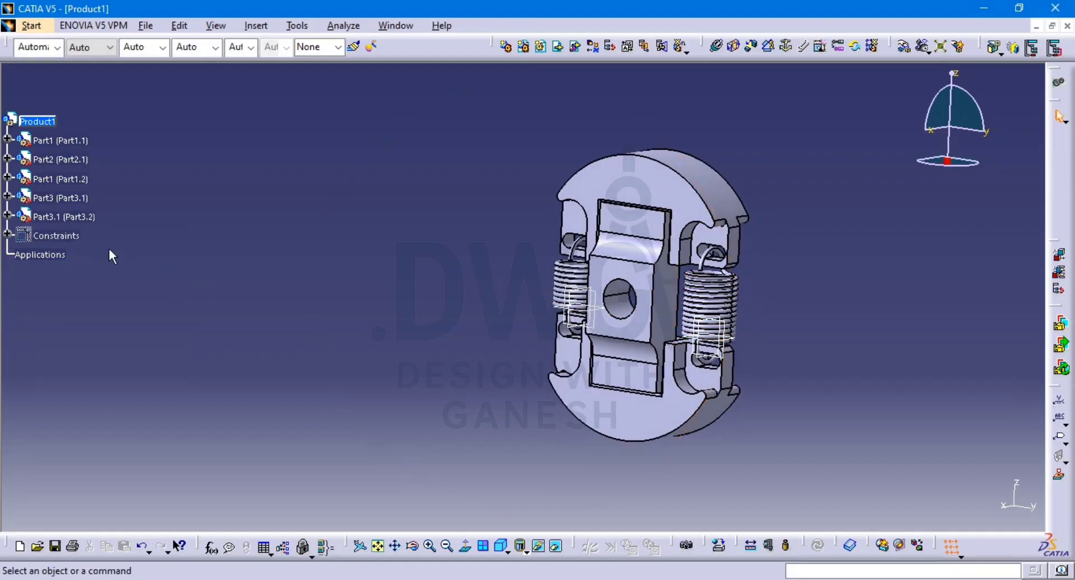
Hide a reference plane of the short spring, Part3.1, beside the central part
{"action": "left_click", "coordinate": [216, 25]}
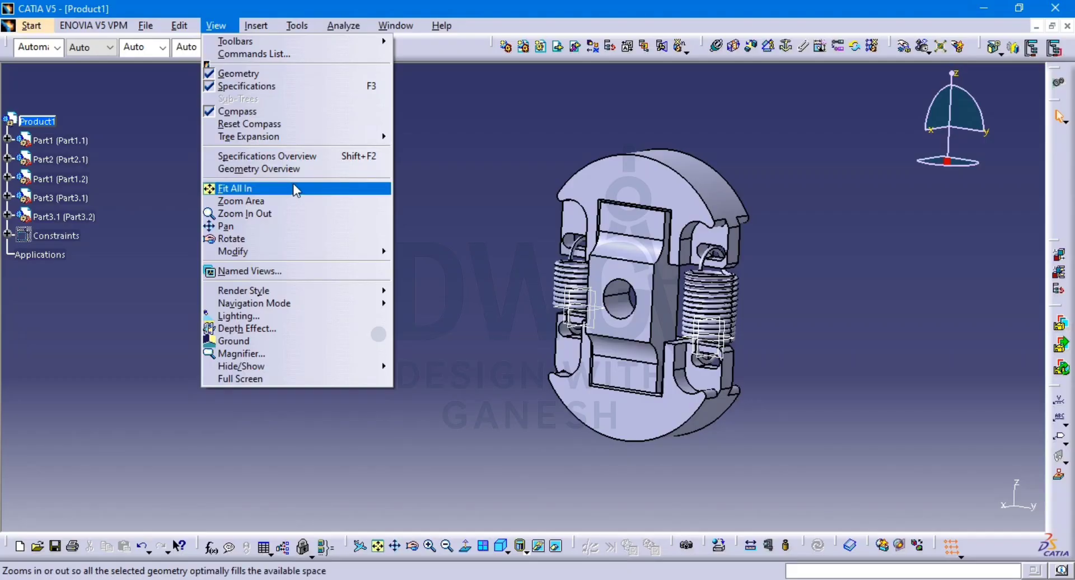
{"action": "mouse_move", "coordinate": [284, 292]}
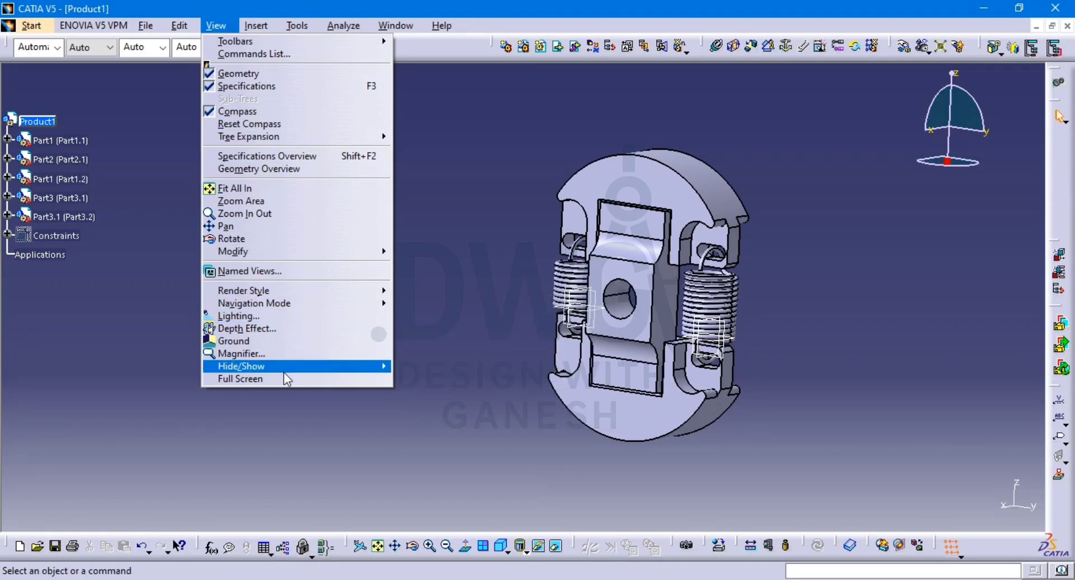
{"action": "mouse_move", "coordinate": [285, 371]}
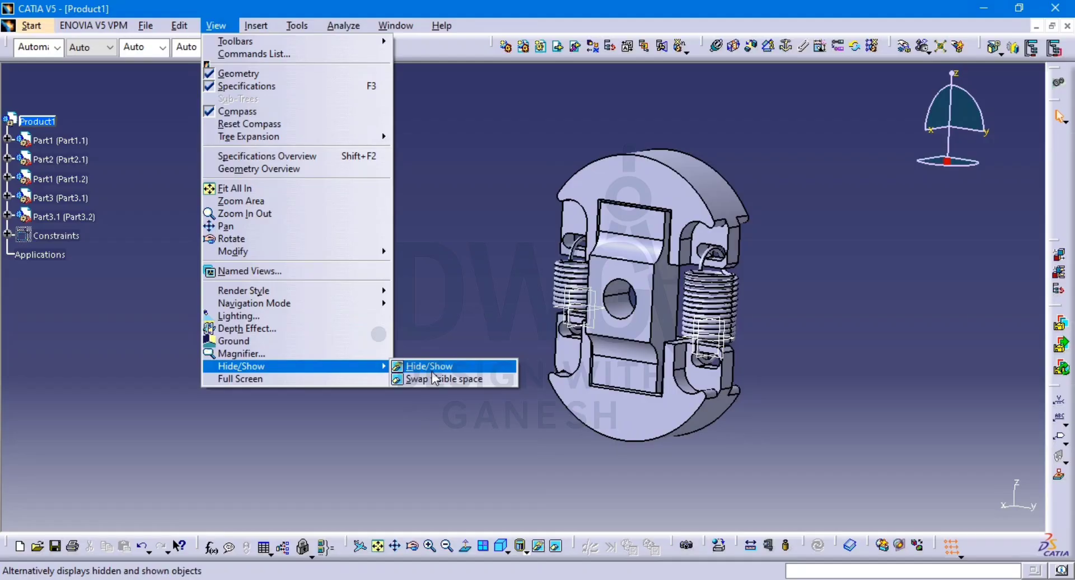
{"action": "left_click", "coordinate": [451, 367]}
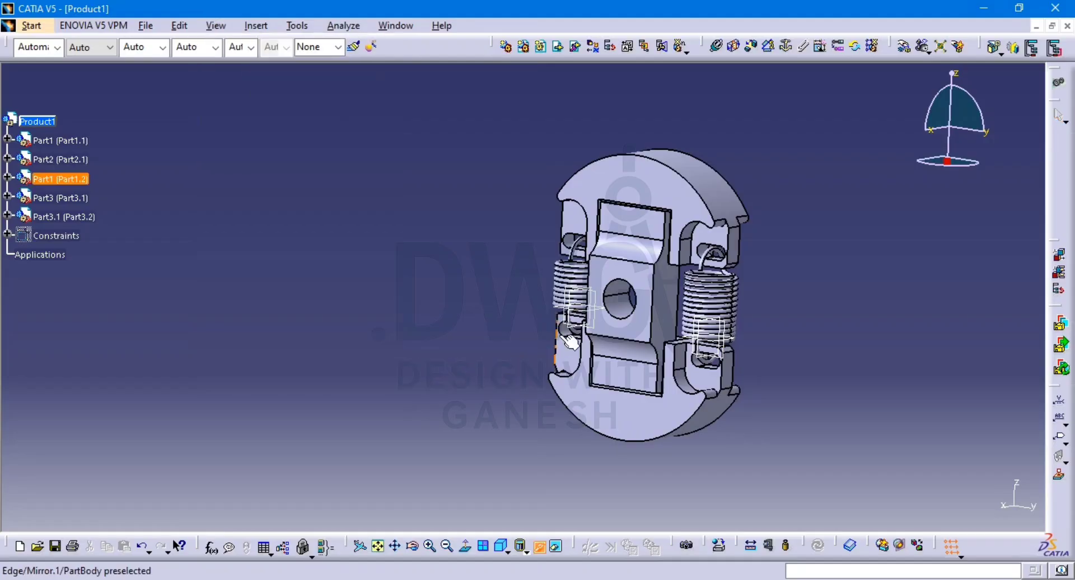
{"action": "left_click", "coordinate": [606, 321]}
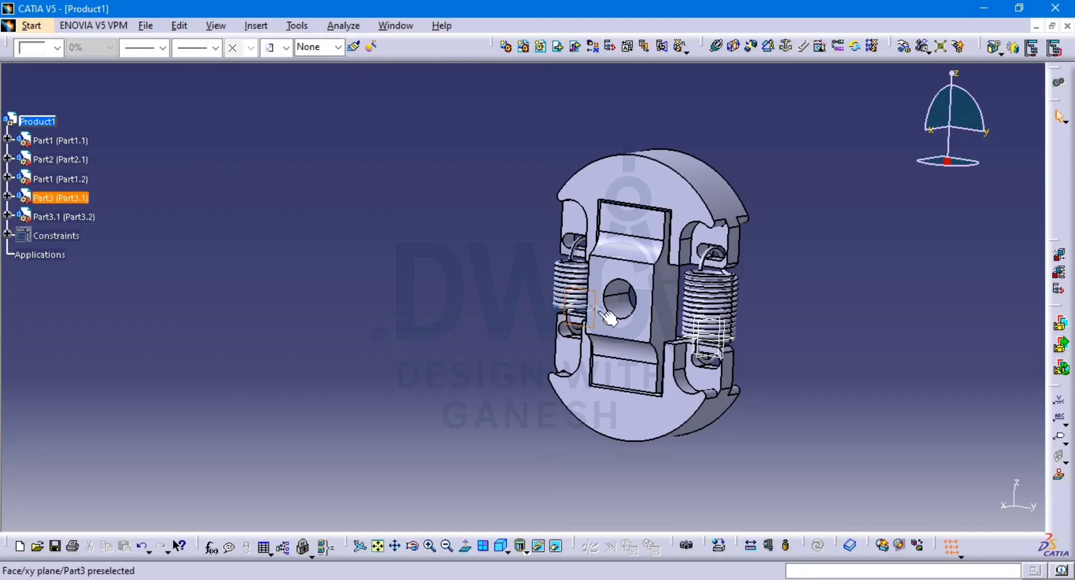
{"action": "left_click", "coordinate": [555, 547]}
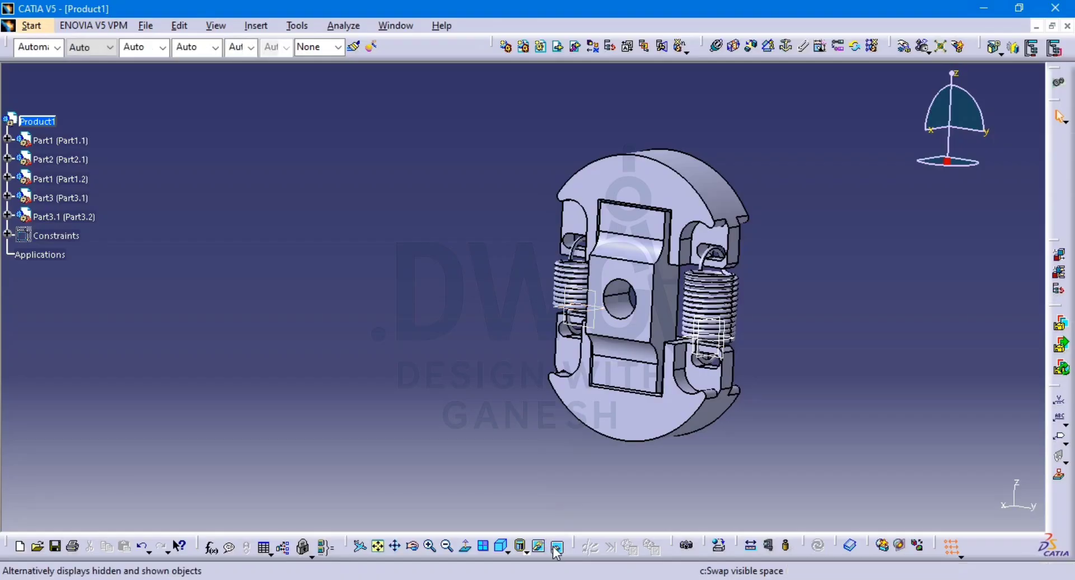
{"action": "left_click", "coordinate": [555, 546]}
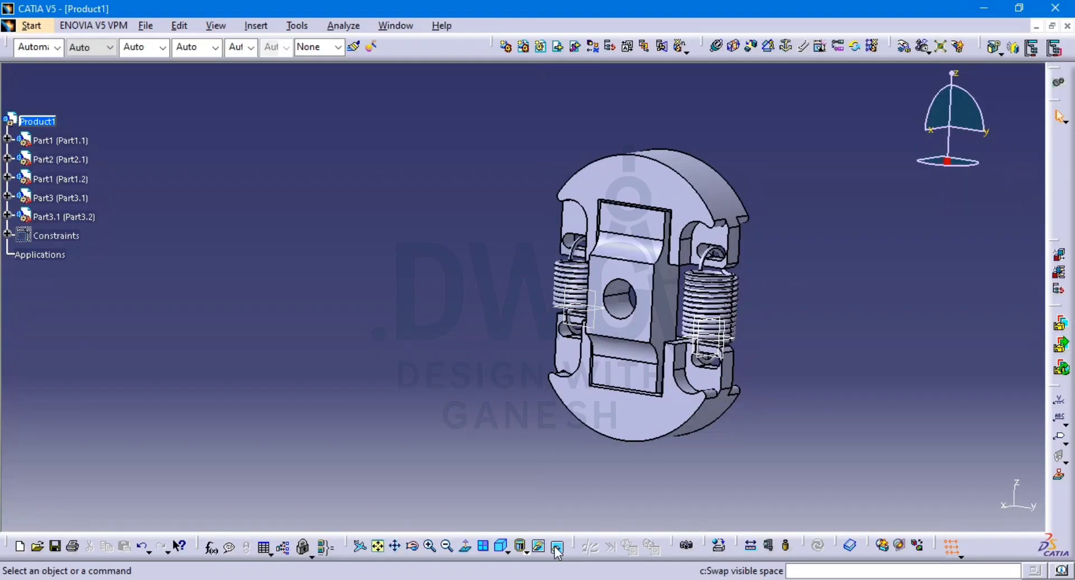
{"action": "left_click", "coordinate": [538, 546]}
{"action": "left_click", "coordinate": [594, 323]}
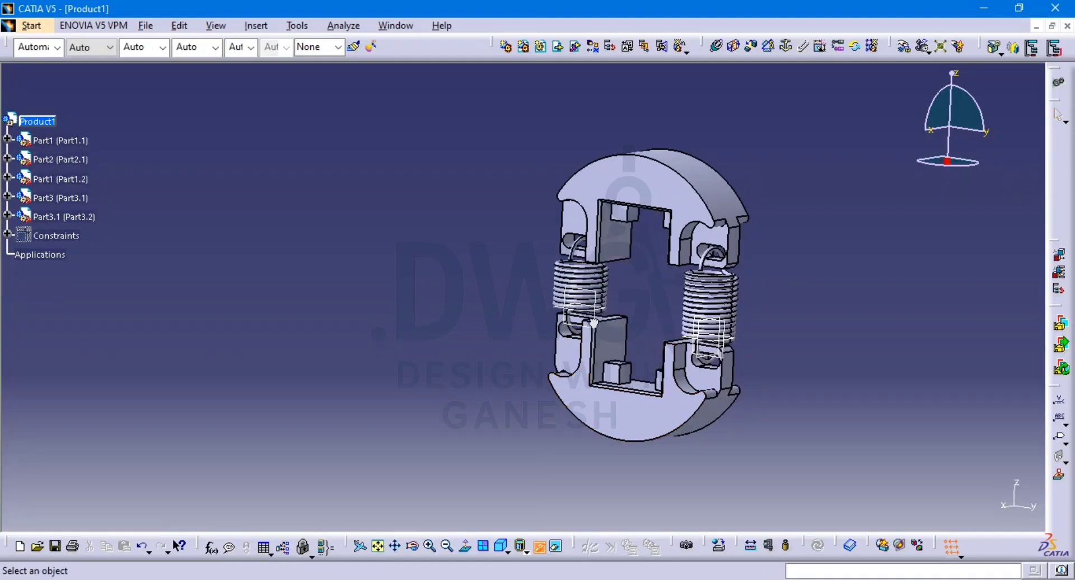
{"action": "key", "text": "ctrl+z"}
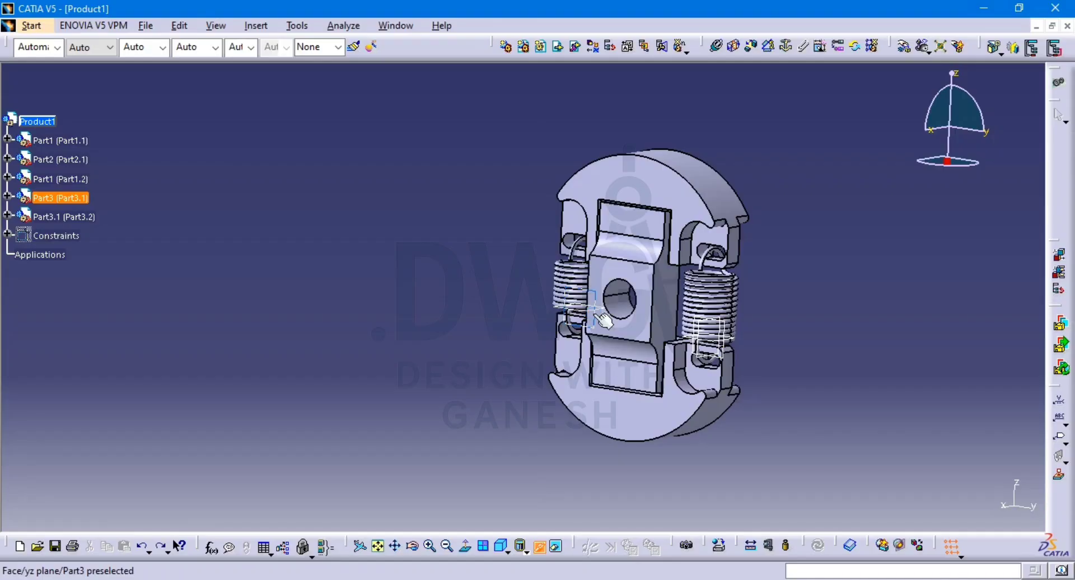
Hide the remaining reference planes of both springs and inspect the assembly from different angles
{"action": "middle_click_drag", "start_coordinate": [629, 367], "coordinate": [632, 274]}
{"action": "middle_click_drag", "start_coordinate": [687, 343], "coordinate": [628, 344]}
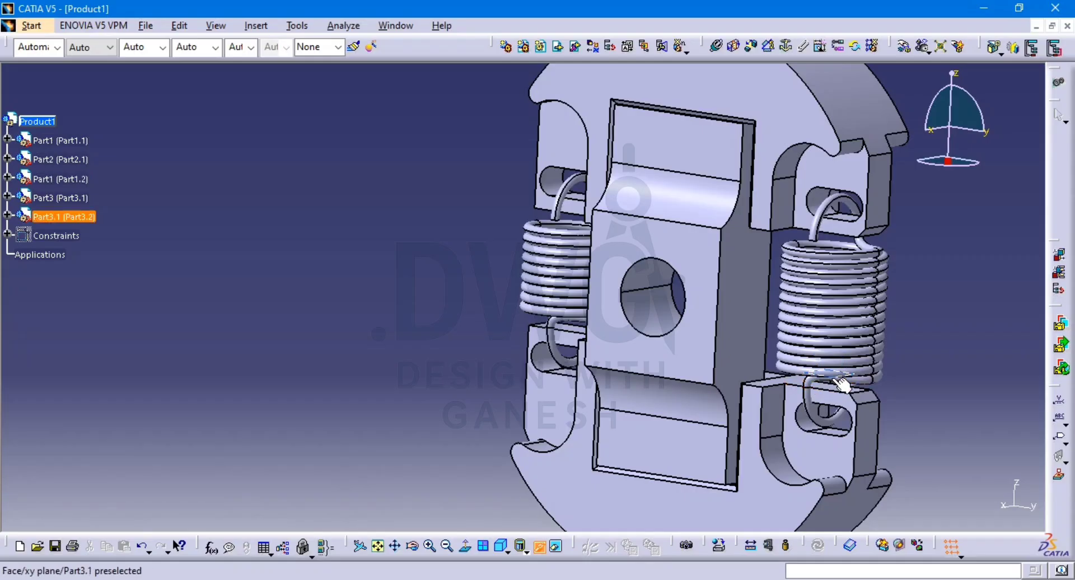
{"action": "middle_click_drag", "start_coordinate": [642, 312], "coordinate": [598, 374]}
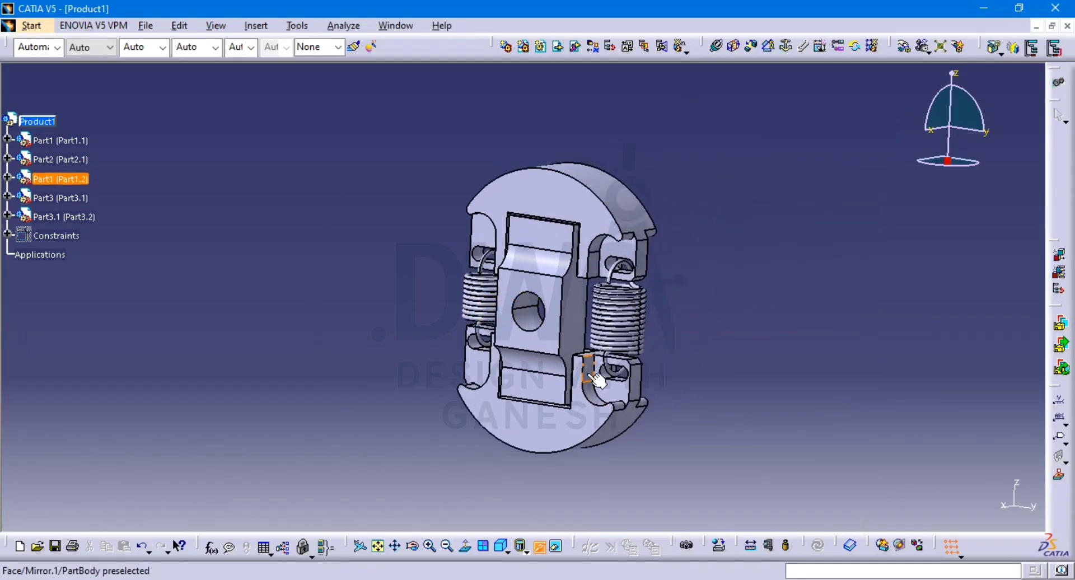
{"action": "middle_click_drag", "start_coordinate": [664, 316], "coordinate": [648, 312]}
{"action": "middle_click_drag", "start_coordinate": [528, 227], "coordinate": [430, 225]}
{"action": "middle_click_drag", "start_coordinate": [489, 274], "coordinate": [579, 282]}
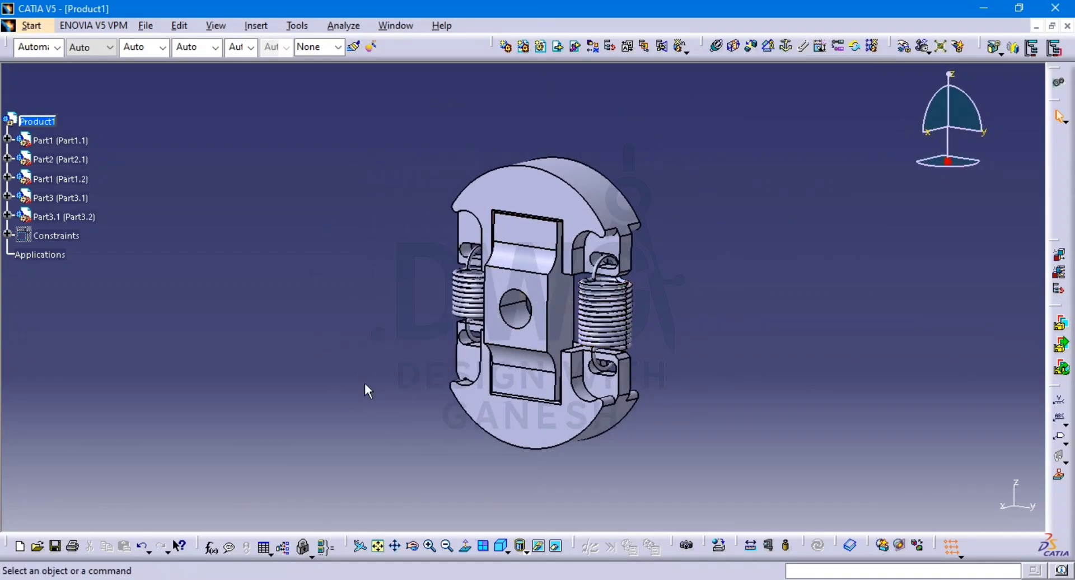